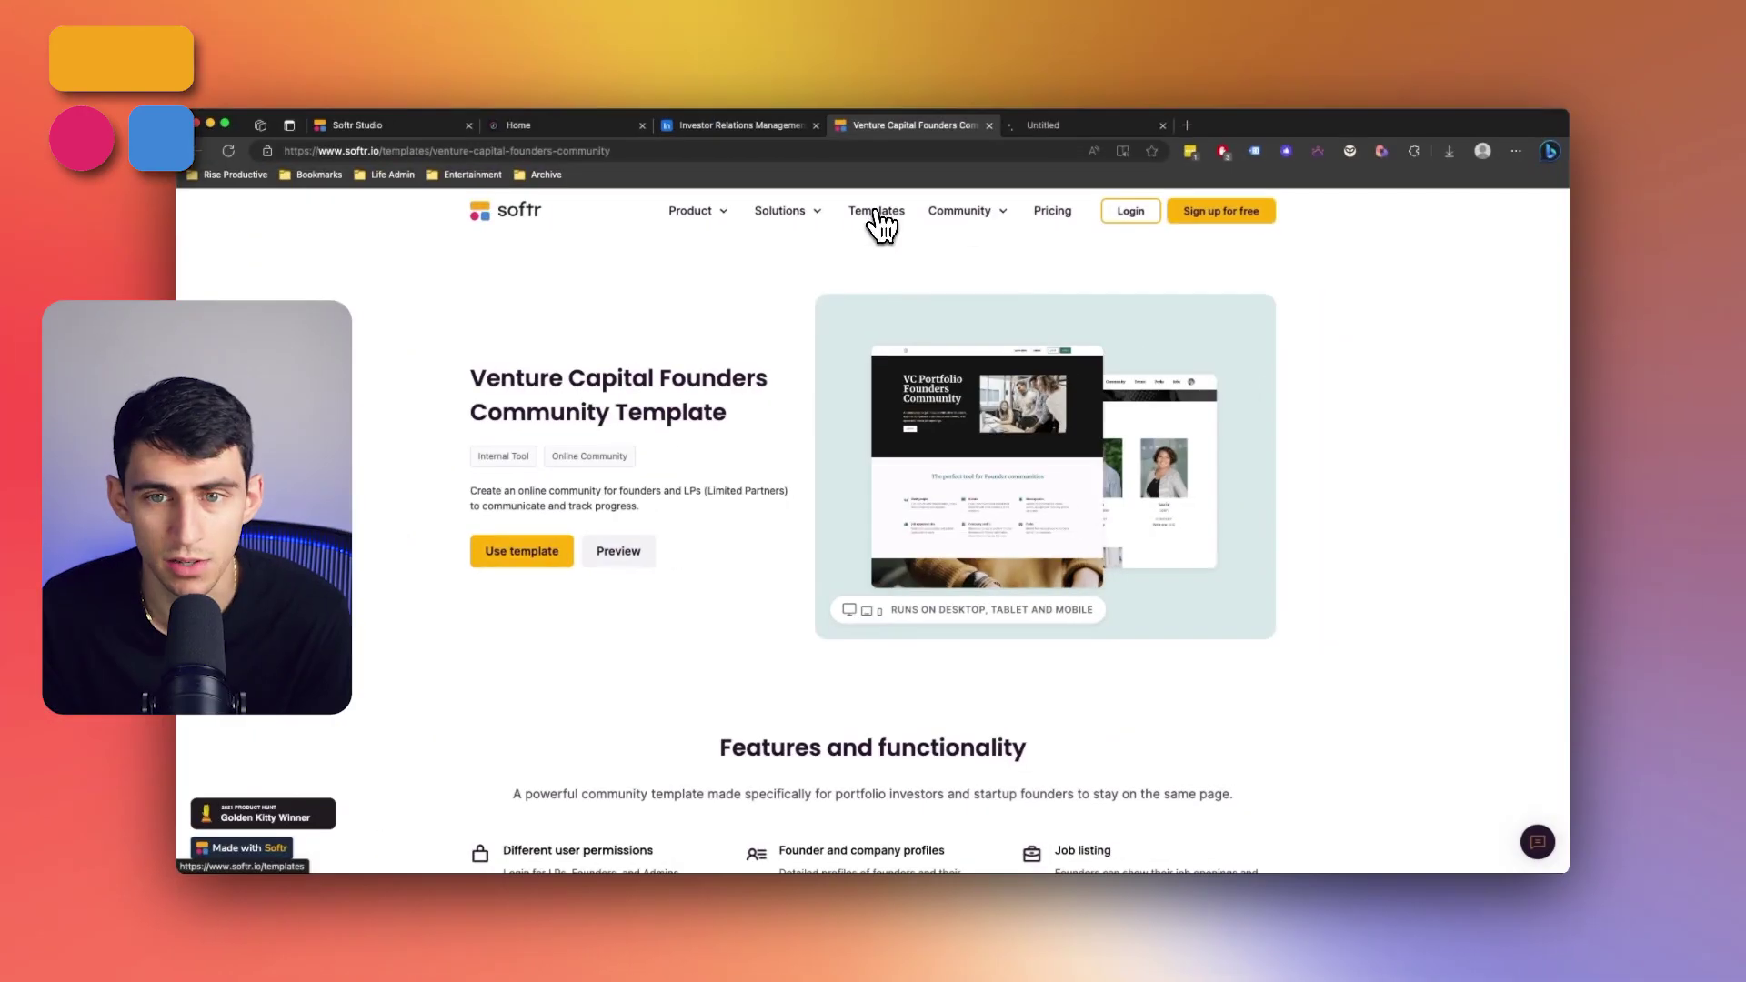
Browse the gallery listing all Softr templates
{"action": "left_click", "coordinate": [1091, 126]}
{"action": "scroll", "coordinate": [898, 422], "scroll_direction": "down", "scroll_amount": 5}
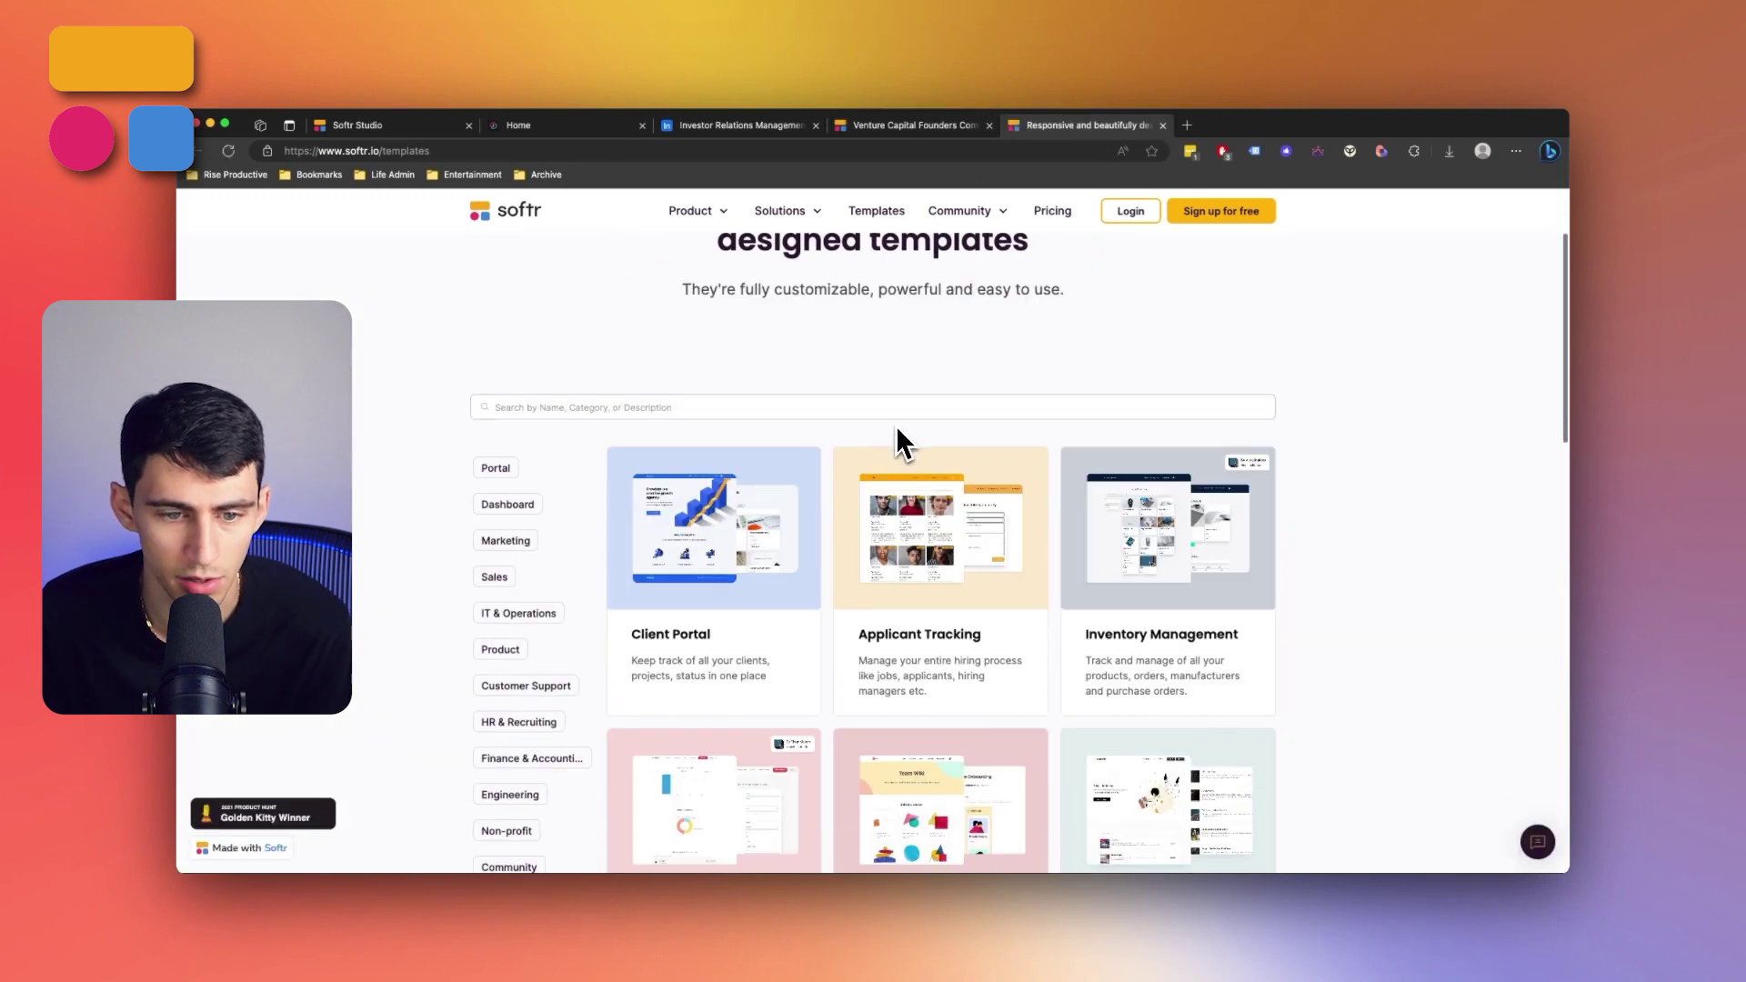
{"action": "scroll", "coordinate": [890, 409], "scroll_direction": "down", "scroll_amount": 4}
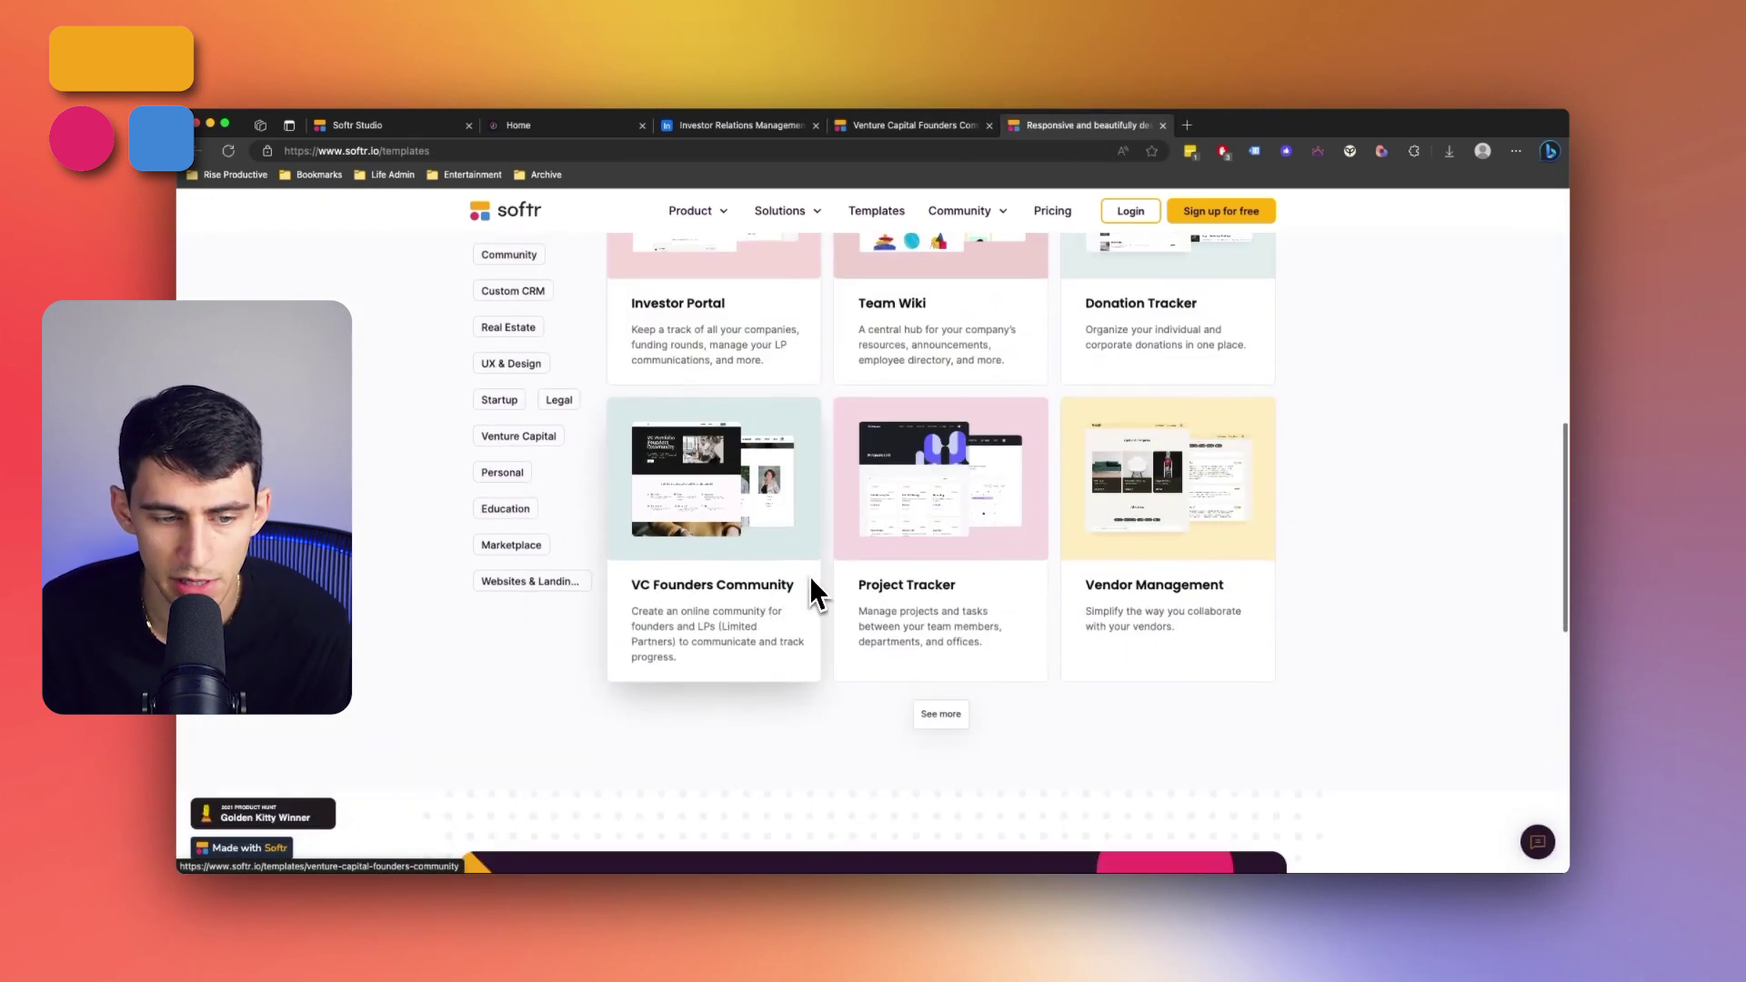
{"action": "scroll", "coordinate": [906, 640], "scroll_direction": "up", "scroll_amount": 10}
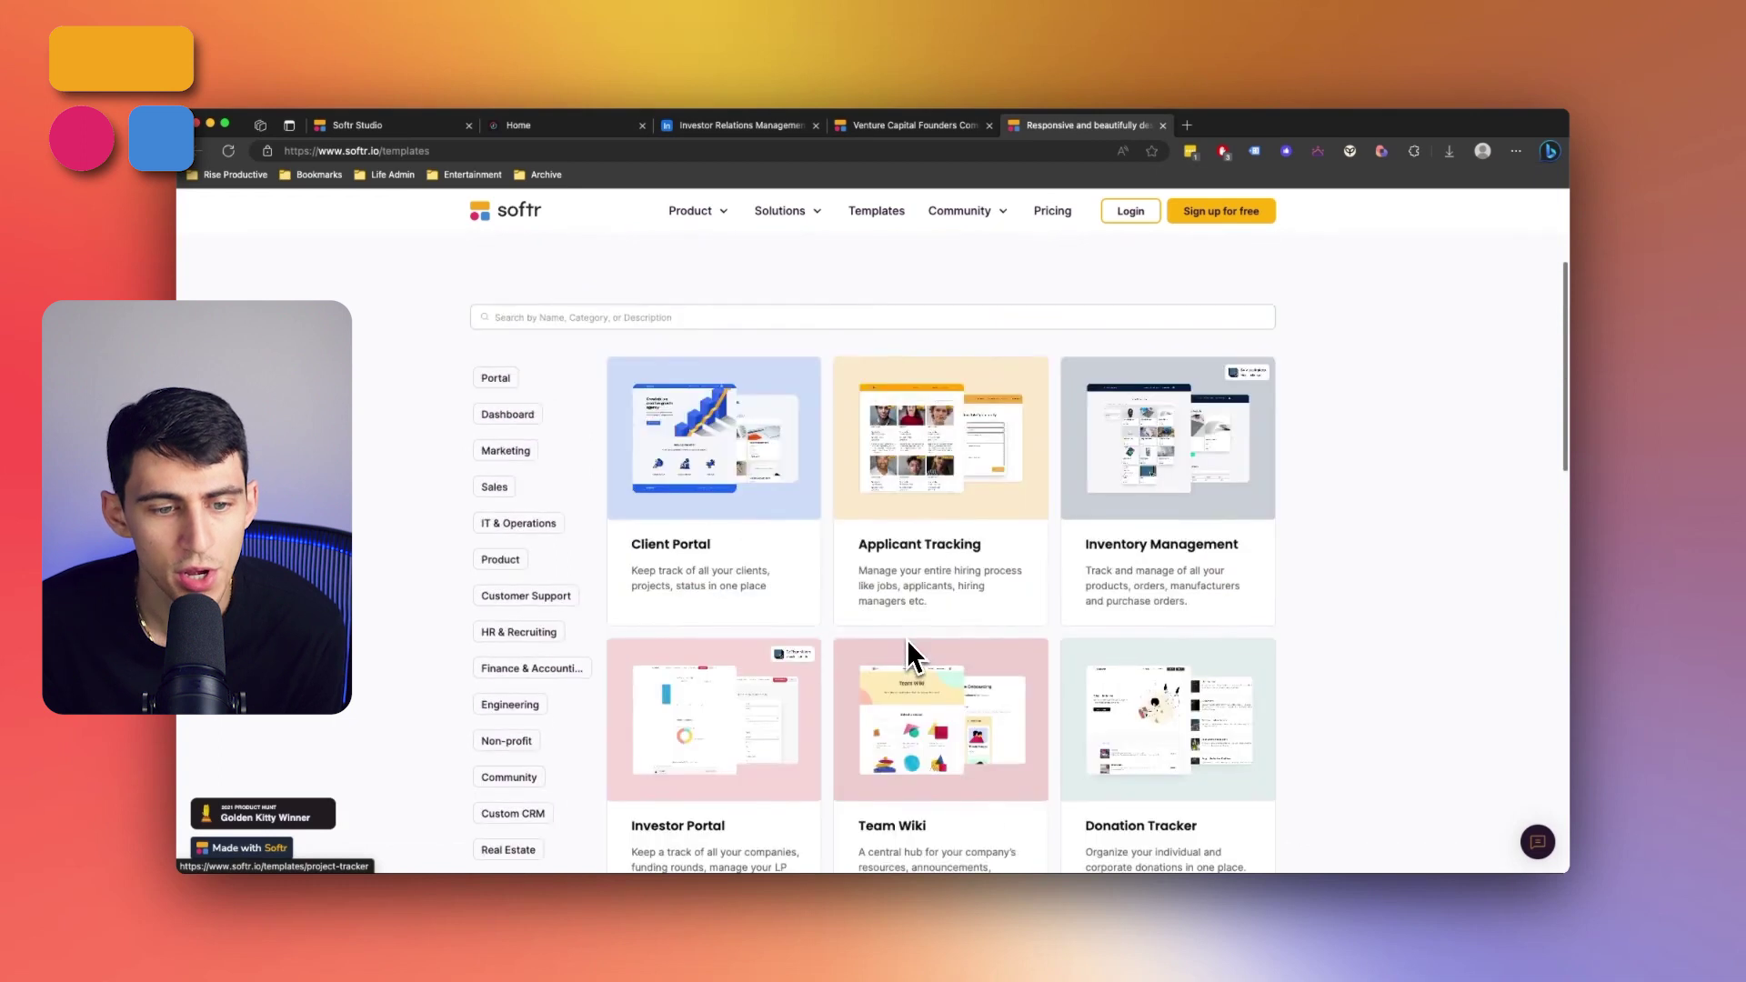
{"action": "scroll", "coordinate": [914, 634], "scroll_direction": "down", "scroll_amount": 3}
{"action": "scroll", "coordinate": [1028, 440], "scroll_direction": "up", "scroll_amount": 3}
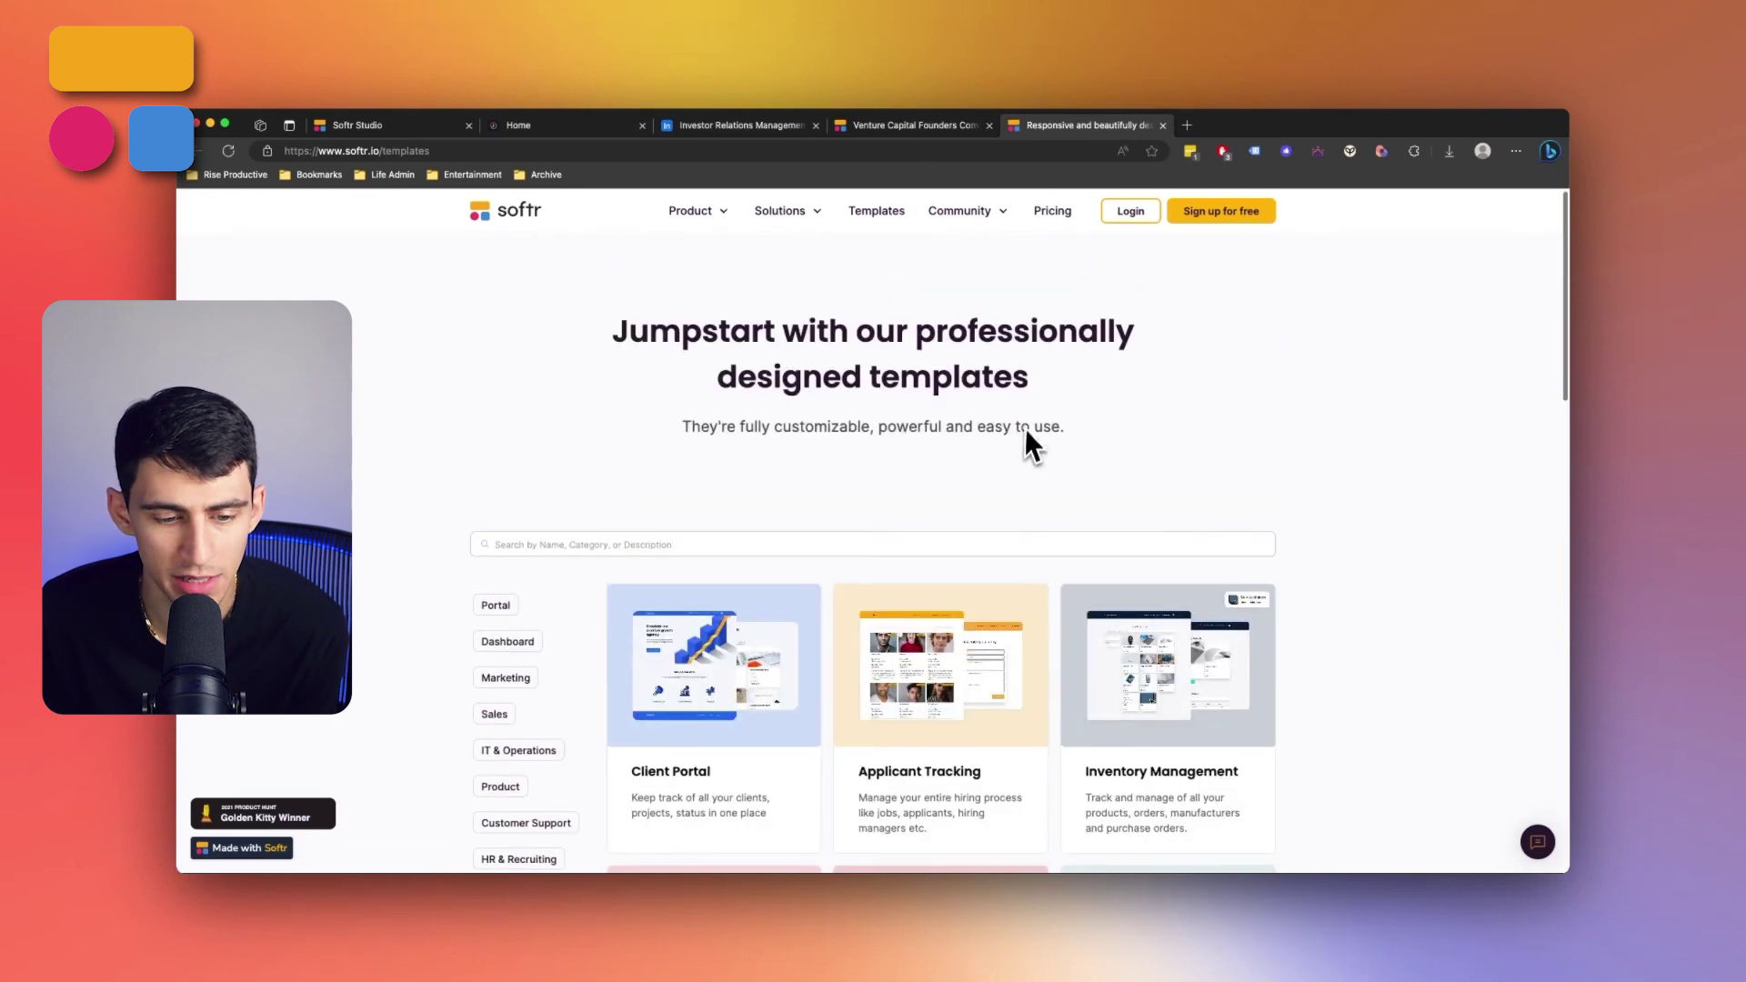
{"action": "scroll", "coordinate": [1014, 473], "scroll_direction": "down", "scroll_amount": 2}
Scroll through the VC Founders Community template's detail page
{"action": "left_click", "coordinate": [936, 127]}
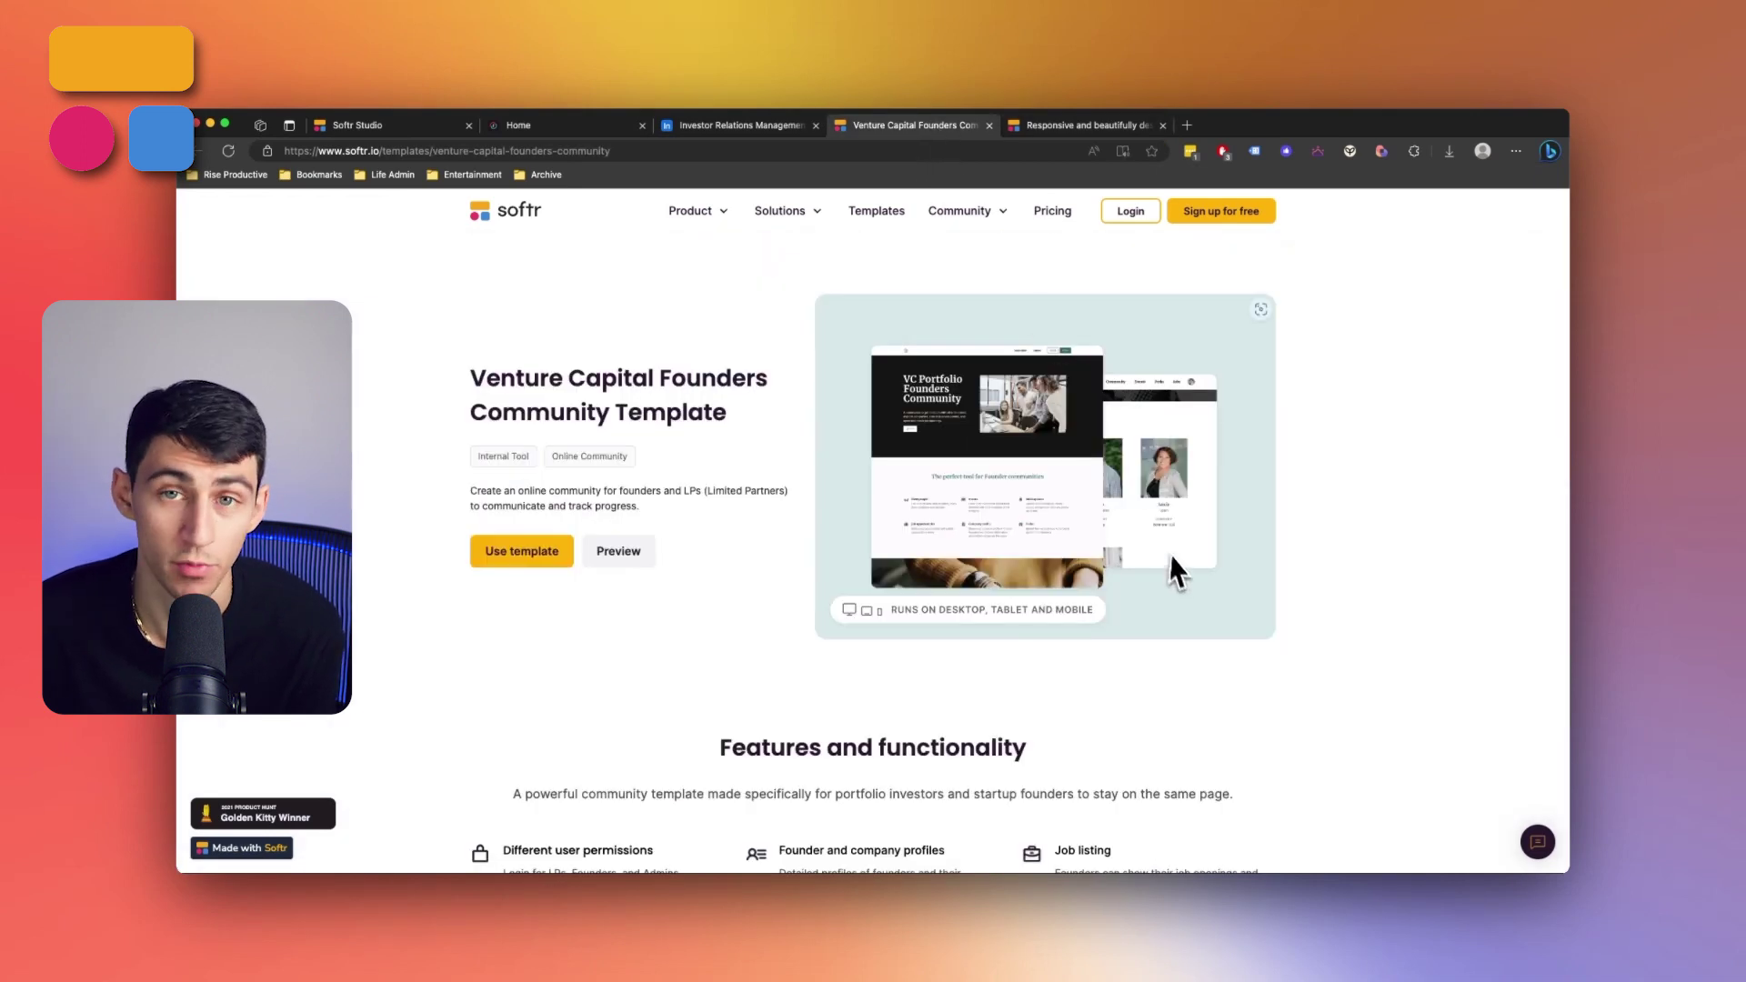
{"action": "scroll", "coordinate": [916, 585], "scroll_direction": "down", "scroll_amount": 4}
{"action": "scroll", "coordinate": [837, 596], "scroll_direction": "up", "scroll_amount": 4}
{"action": "scroll", "coordinate": [842, 597], "scroll_direction": "down", "scroll_amount": 1}
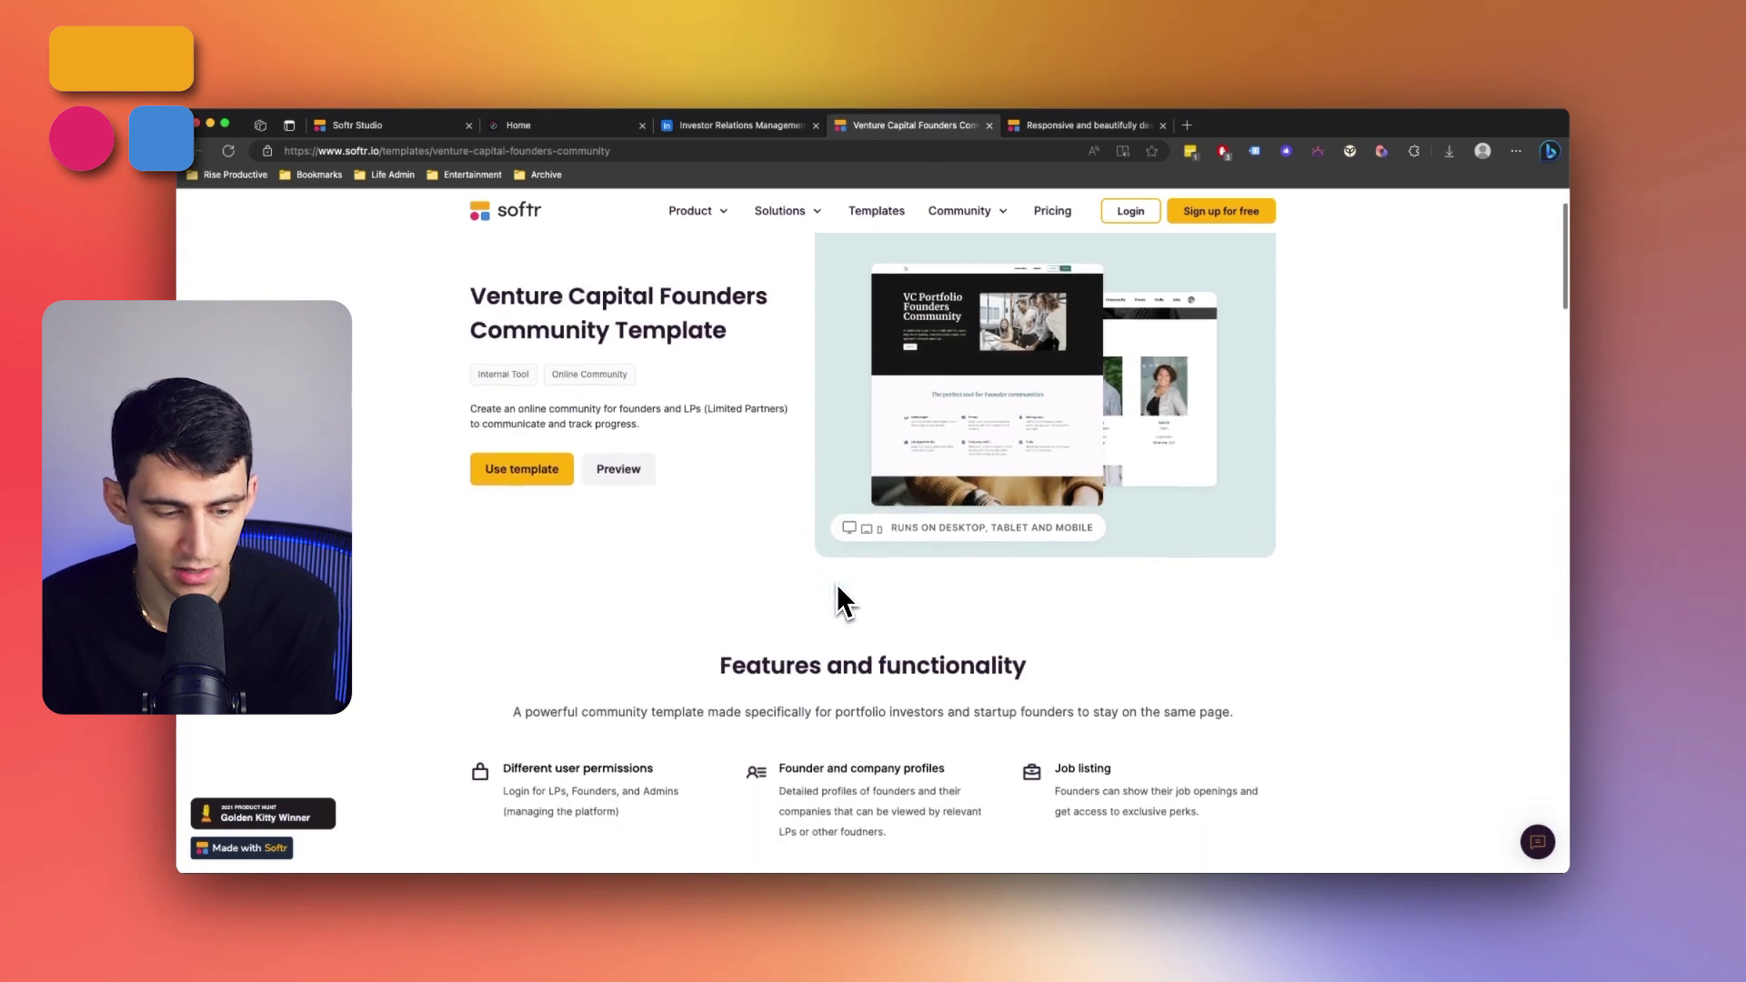
{"action": "scroll", "coordinate": [838, 587], "scroll_direction": "down", "scroll_amount": 2}
{"action": "scroll", "coordinate": [832, 600], "scroll_direction": "up", "scroll_amount": 1}
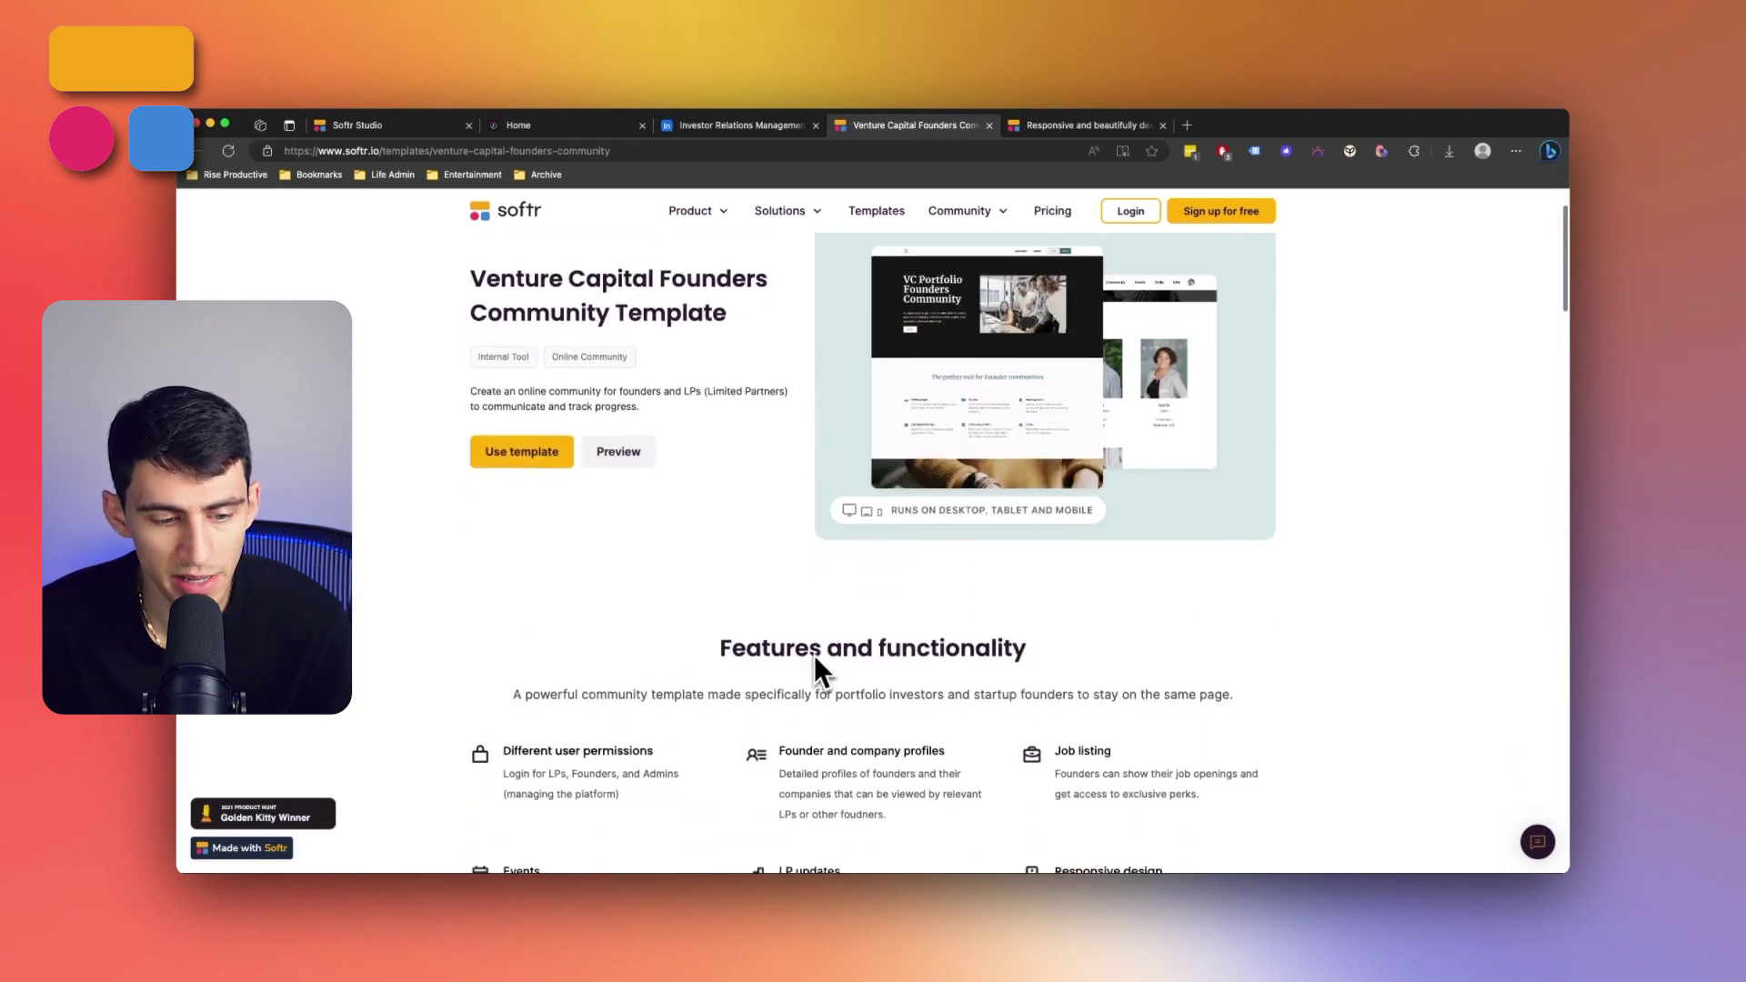
{"action": "scroll", "coordinate": [815, 654], "scroll_direction": "down", "scroll_amount": 2}
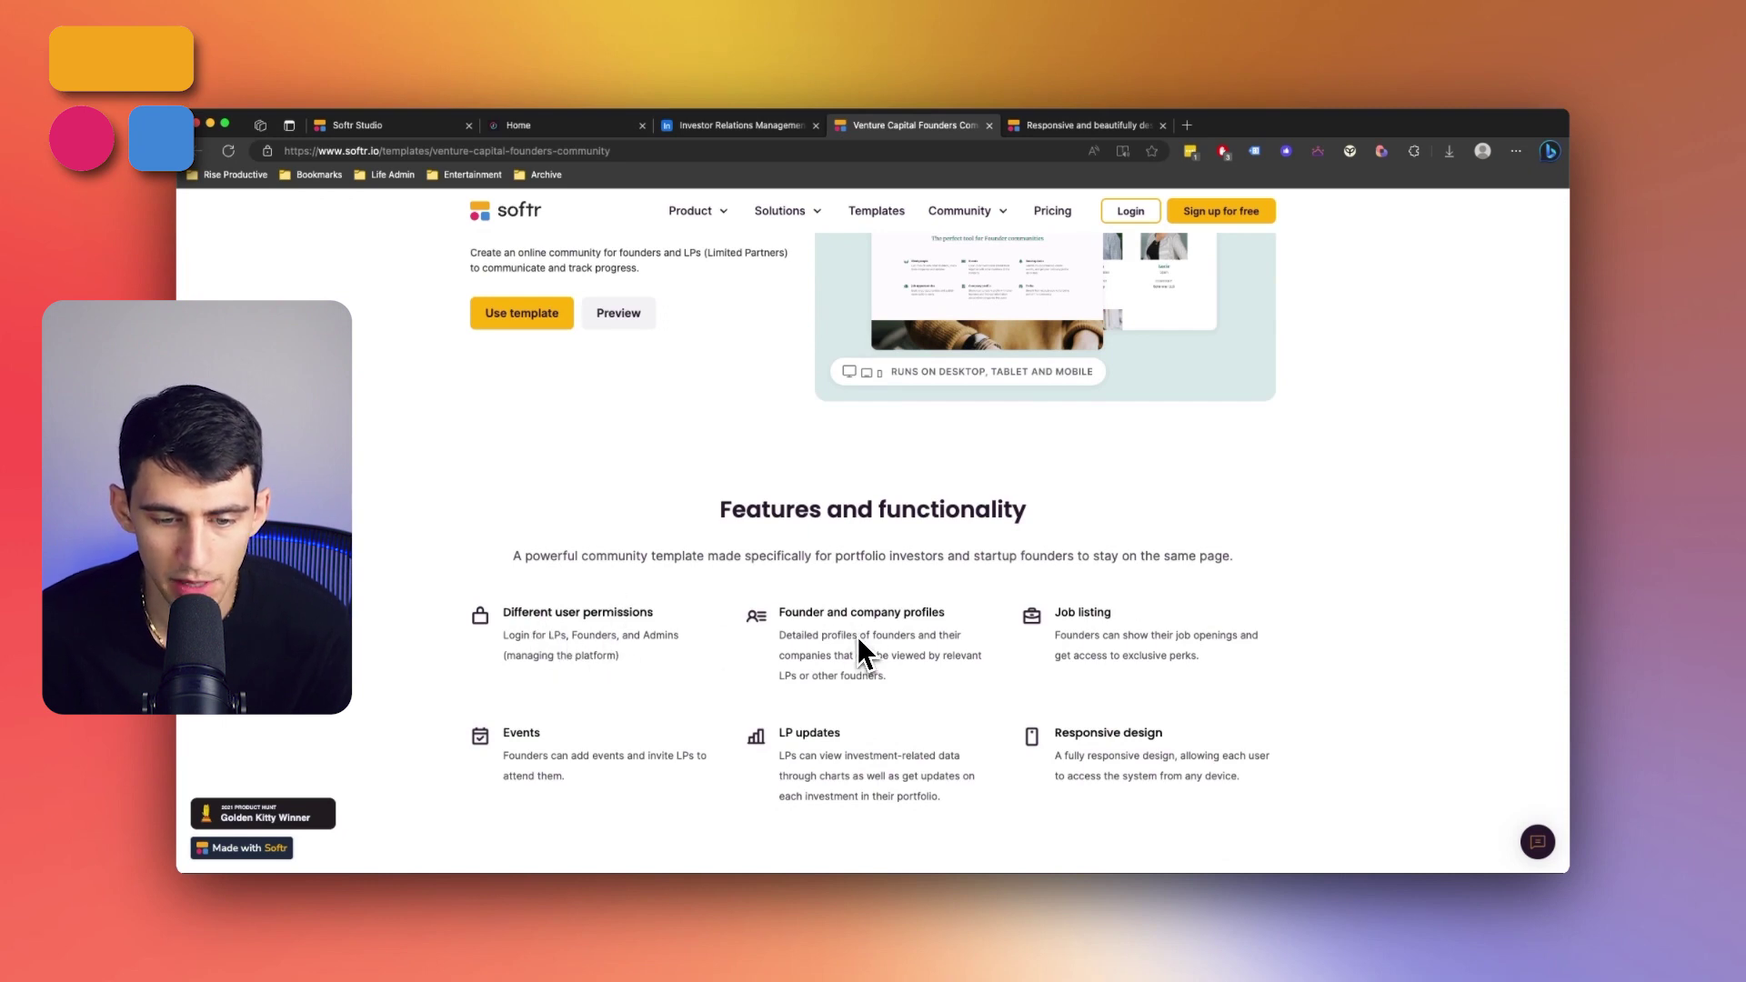
{"action": "scroll", "coordinate": [1052, 591], "scroll_direction": "down", "scroll_amount": 1}
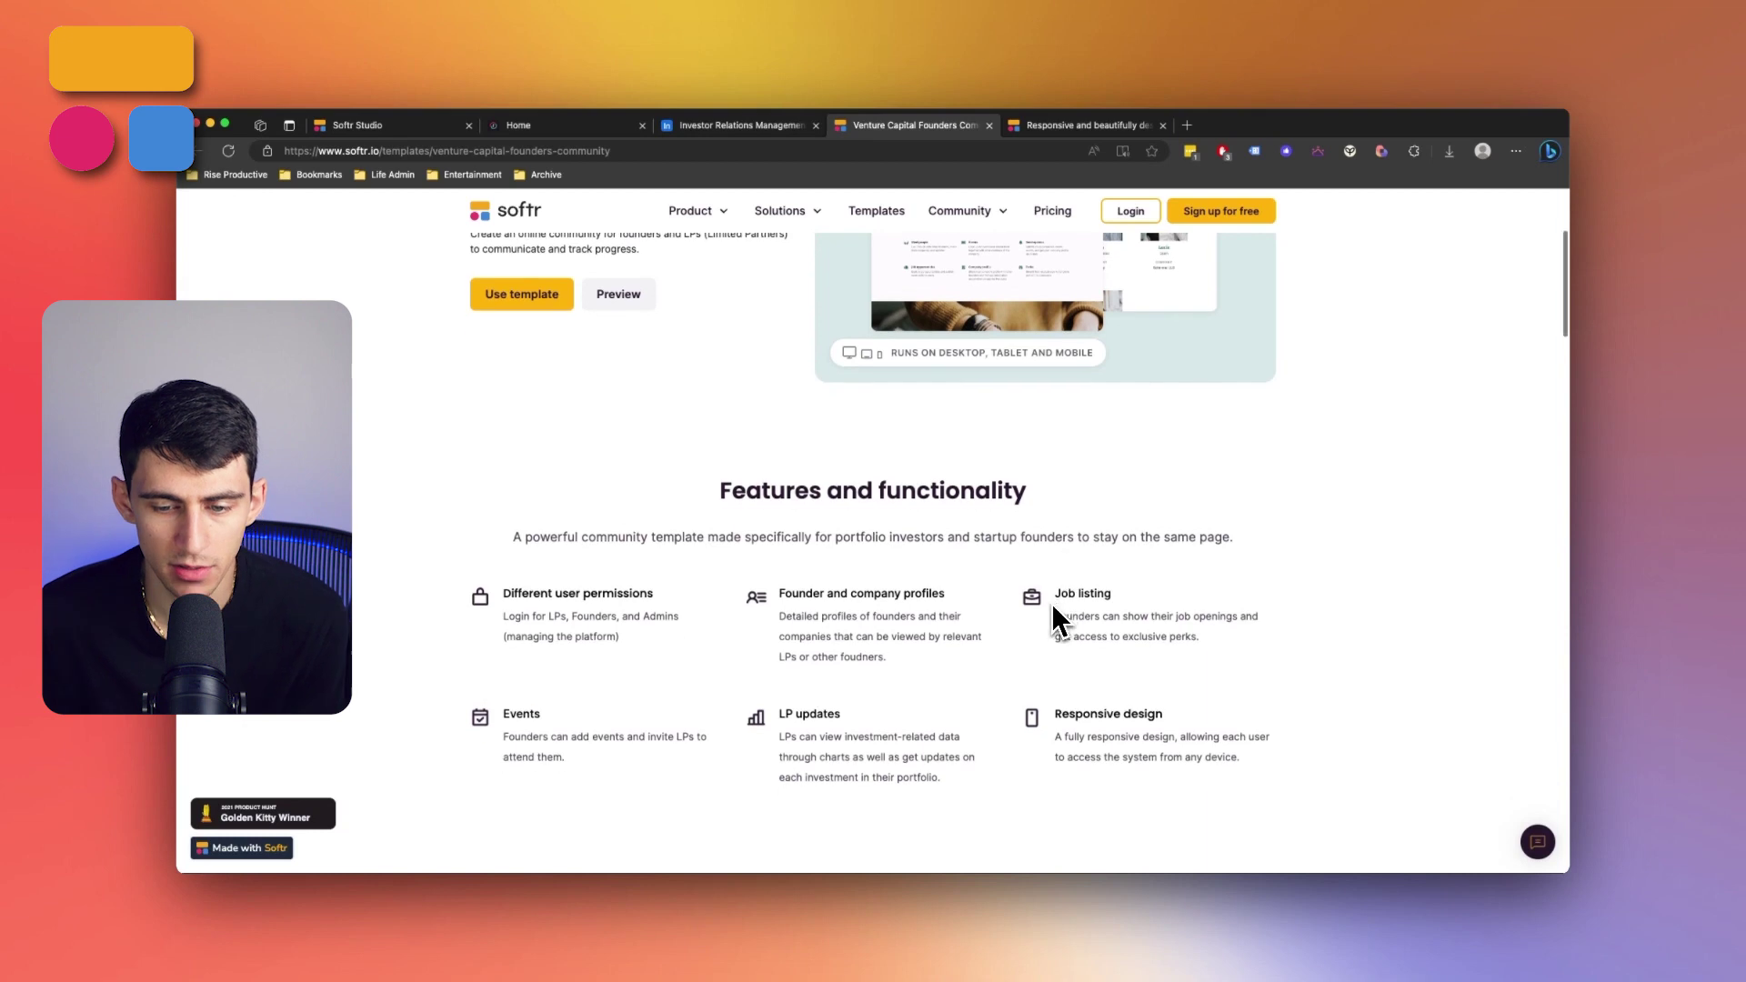
{"action": "scroll", "coordinate": [1089, 615], "scroll_direction": "down", "scroll_amount": 3}
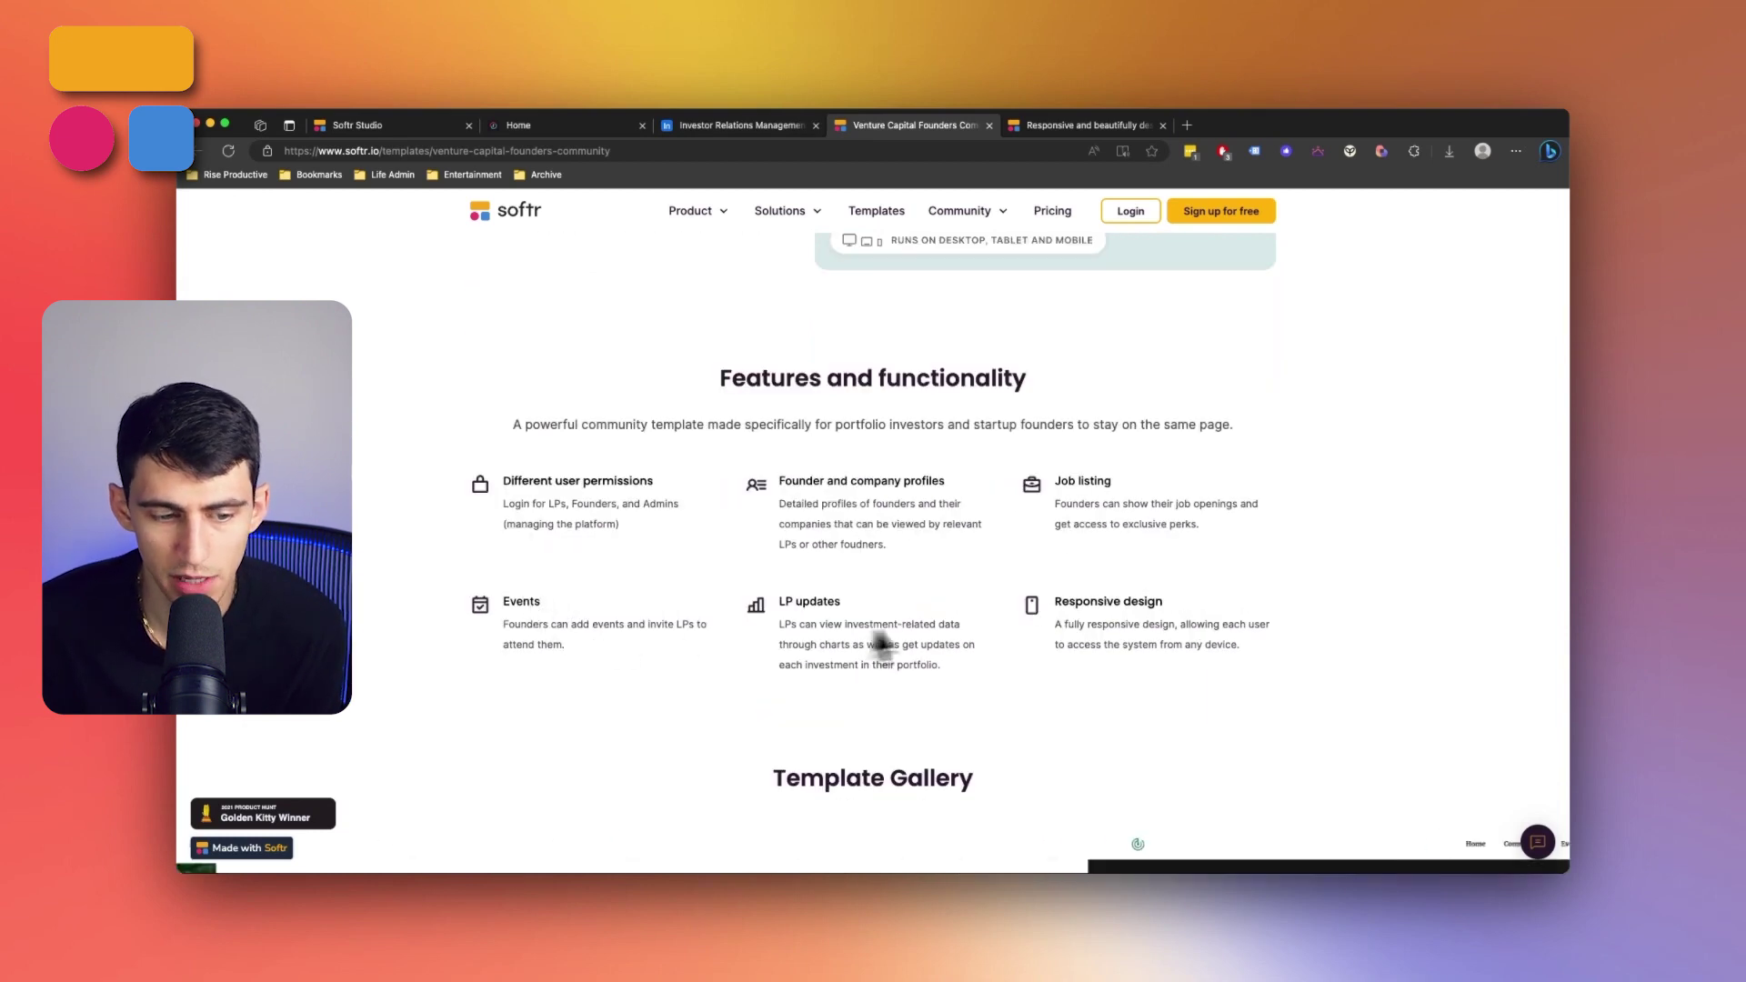
{"action": "scroll", "coordinate": [592, 664], "scroll_direction": "down", "scroll_amount": 10}
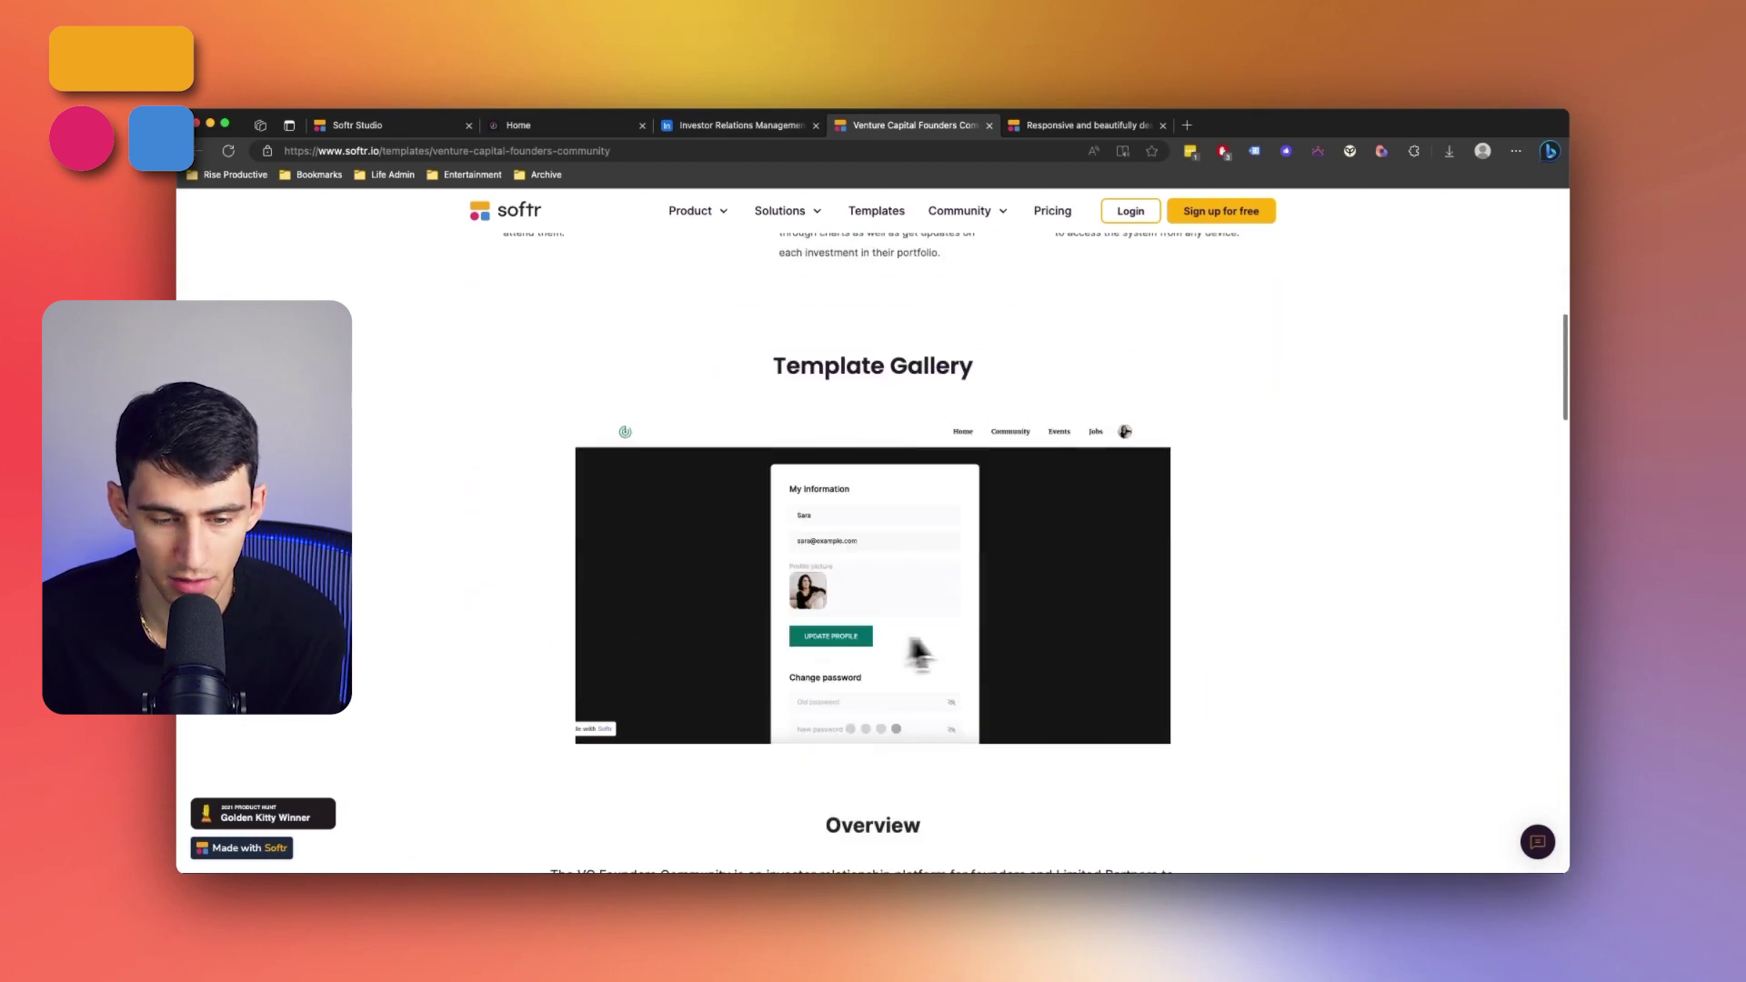
{"action": "scroll", "coordinate": [979, 658], "scroll_direction": "up", "scroll_amount": 12}
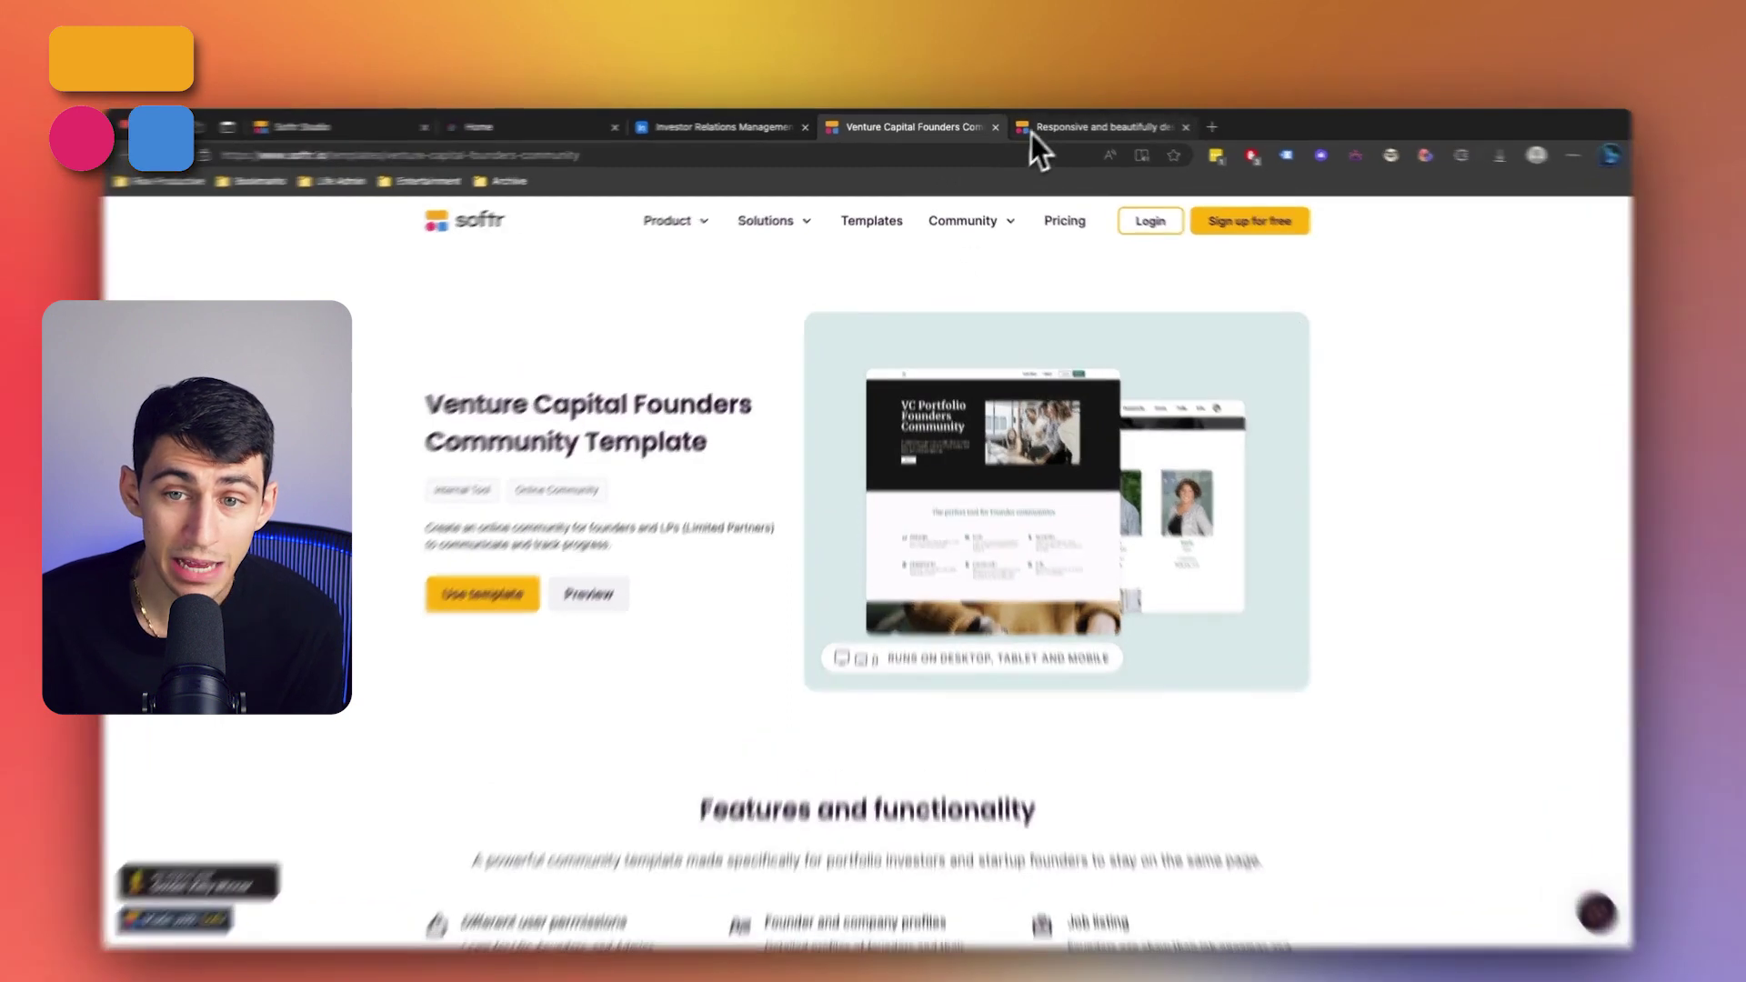
Close the templates gallery and scroll through the template's live preview site
{"action": "left_click", "coordinate": [1082, 126]}
{"action": "key", "text": "super+w"}
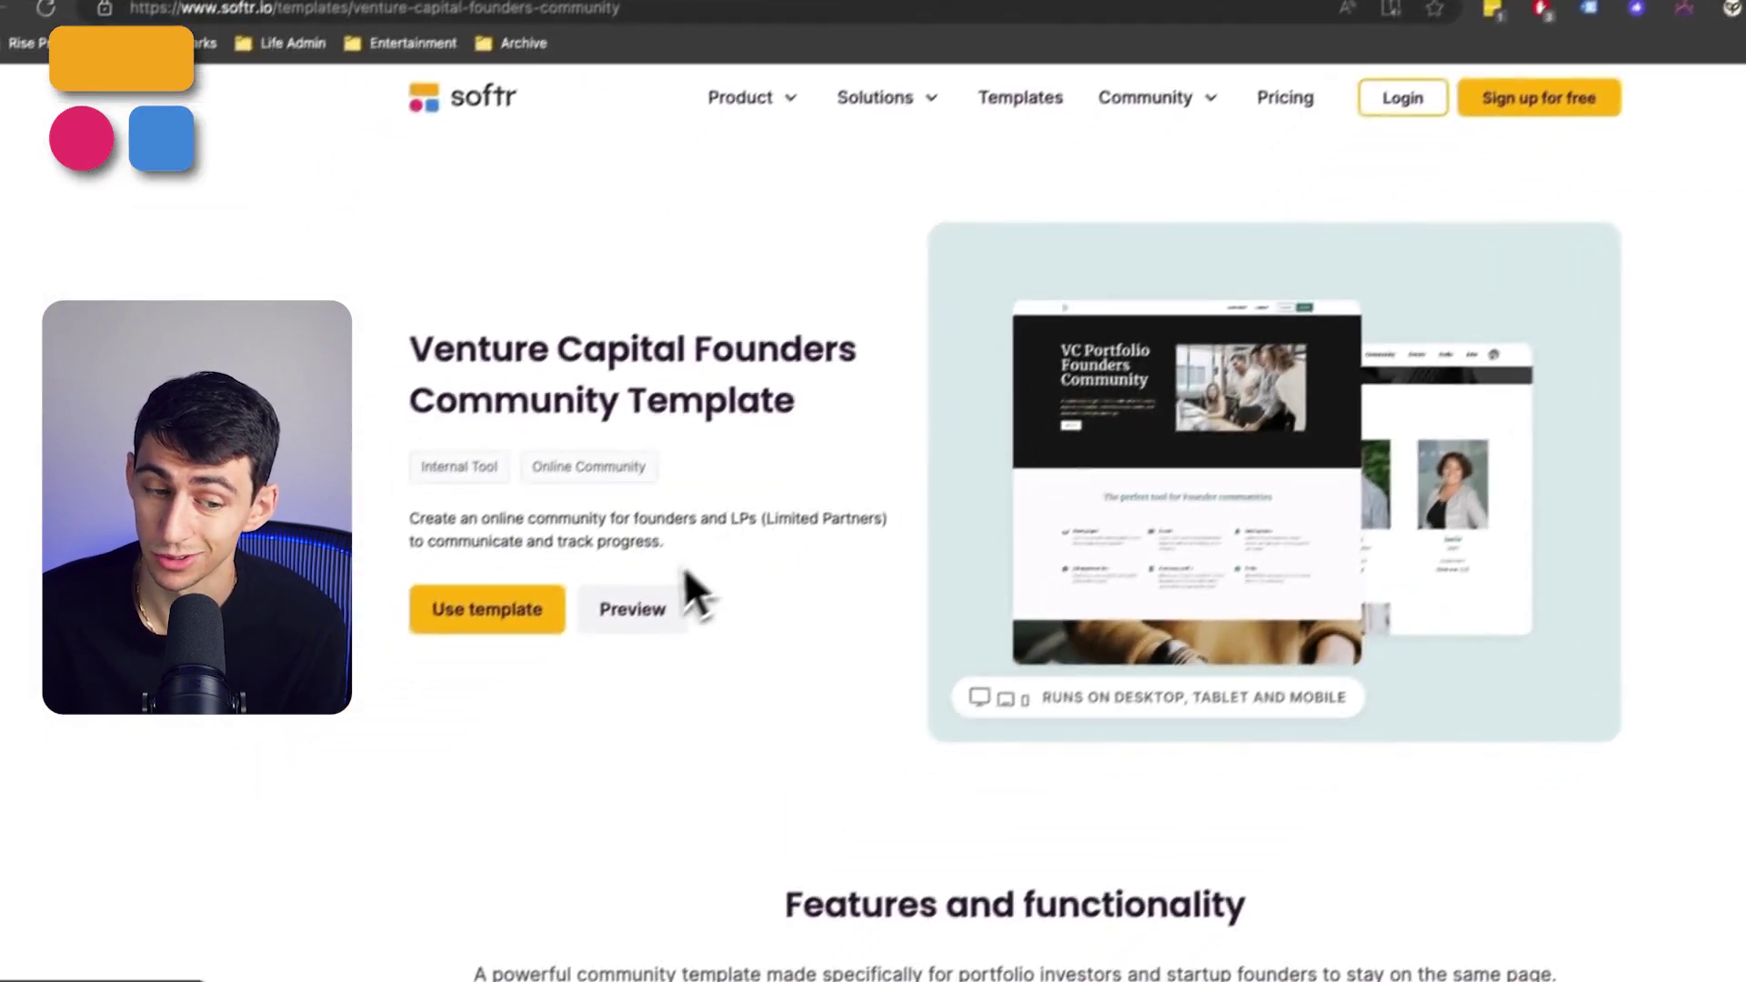
{"action": "left_click", "coordinate": [473, 766]}
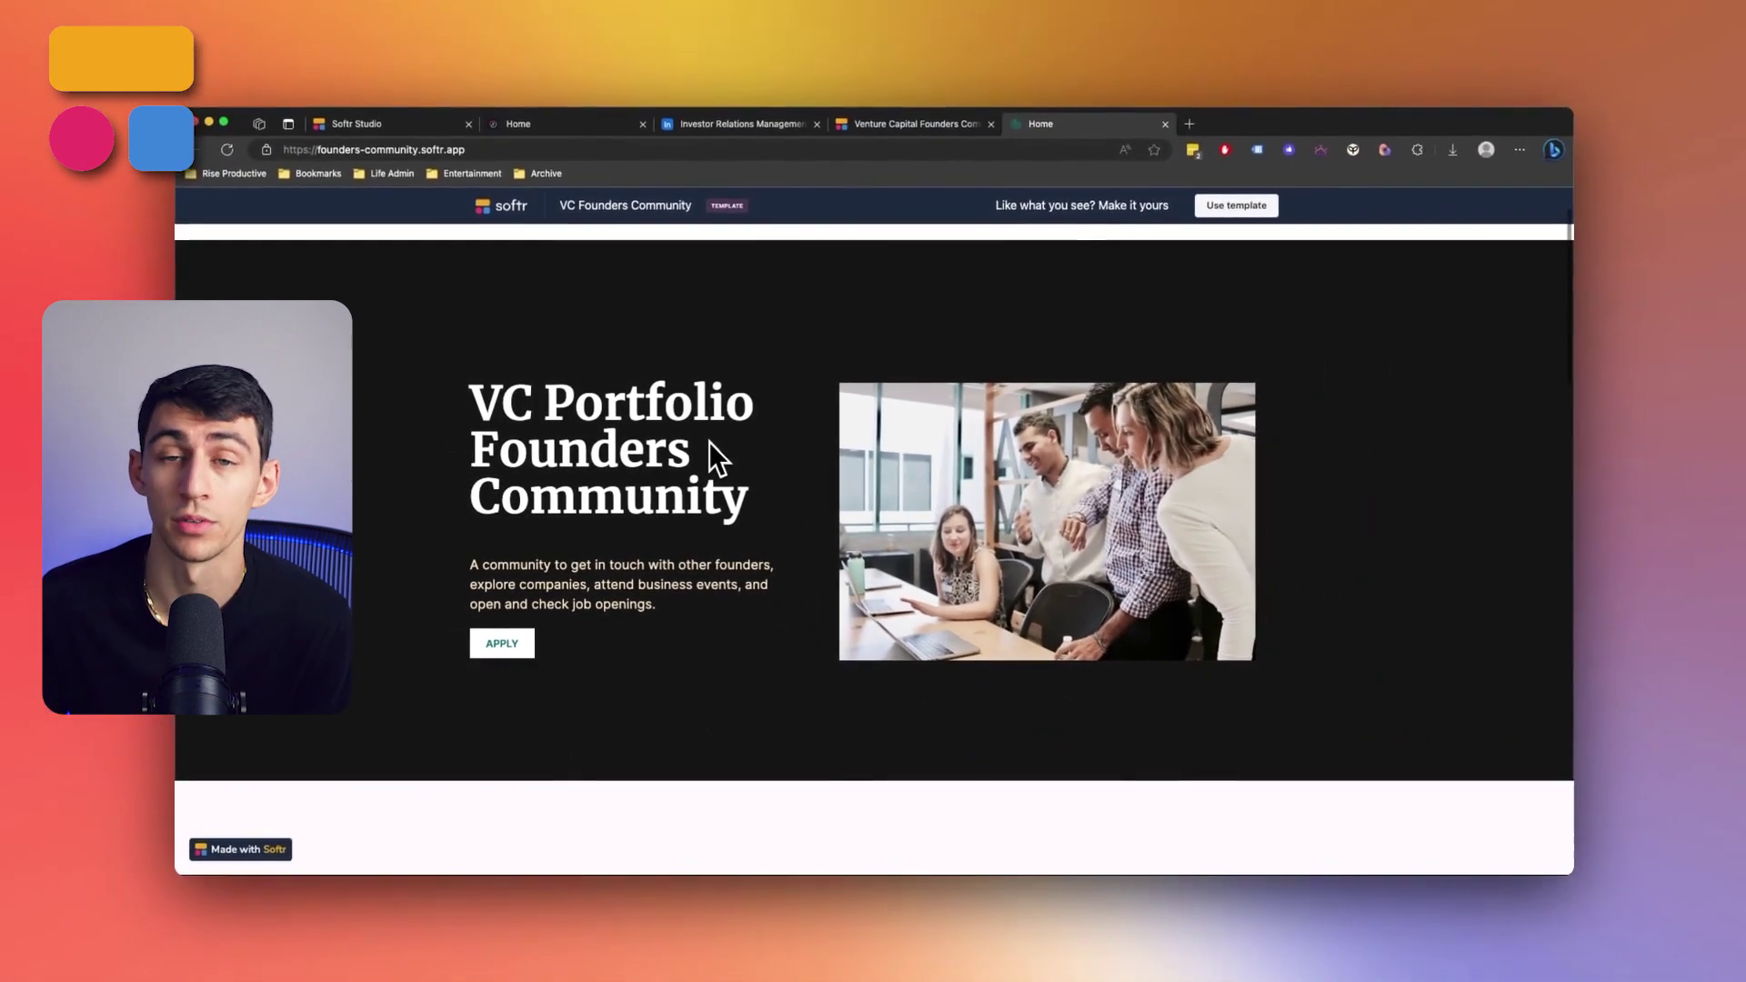
{"action": "scroll", "coordinate": [700, 454], "scroll_direction": "down", "scroll_amount": 10}
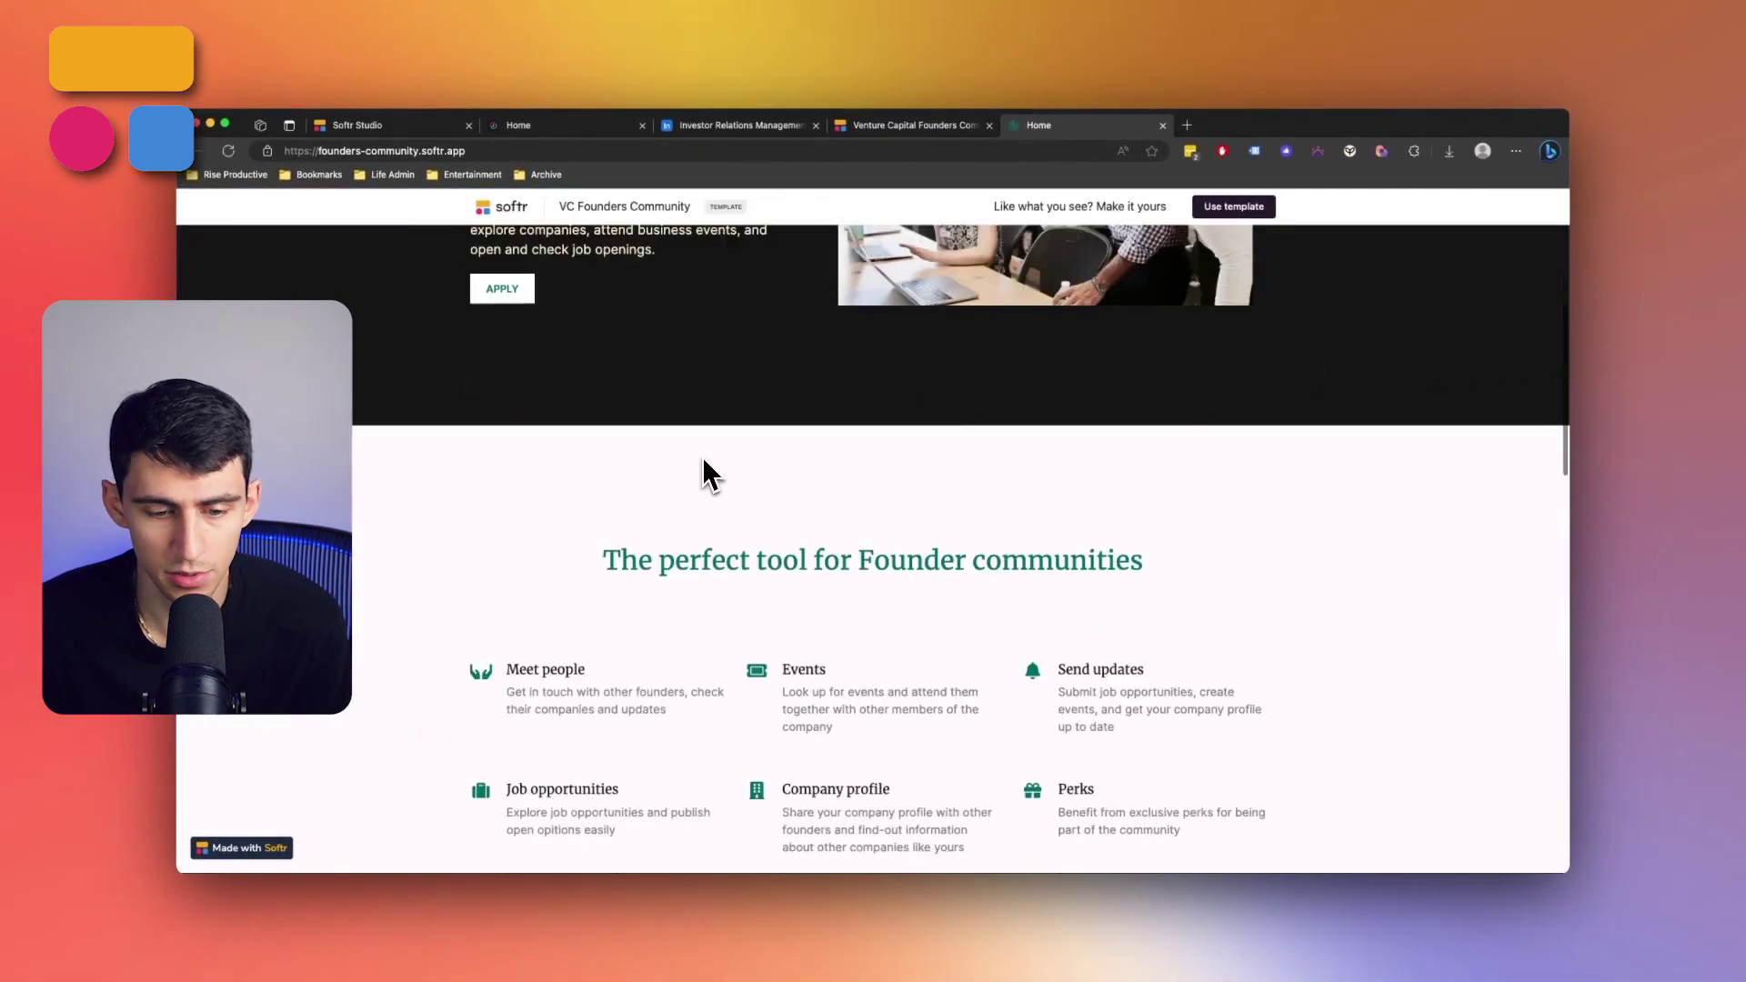
{"action": "scroll", "coordinate": [812, 469], "scroll_direction": "down", "scroll_amount": 10}
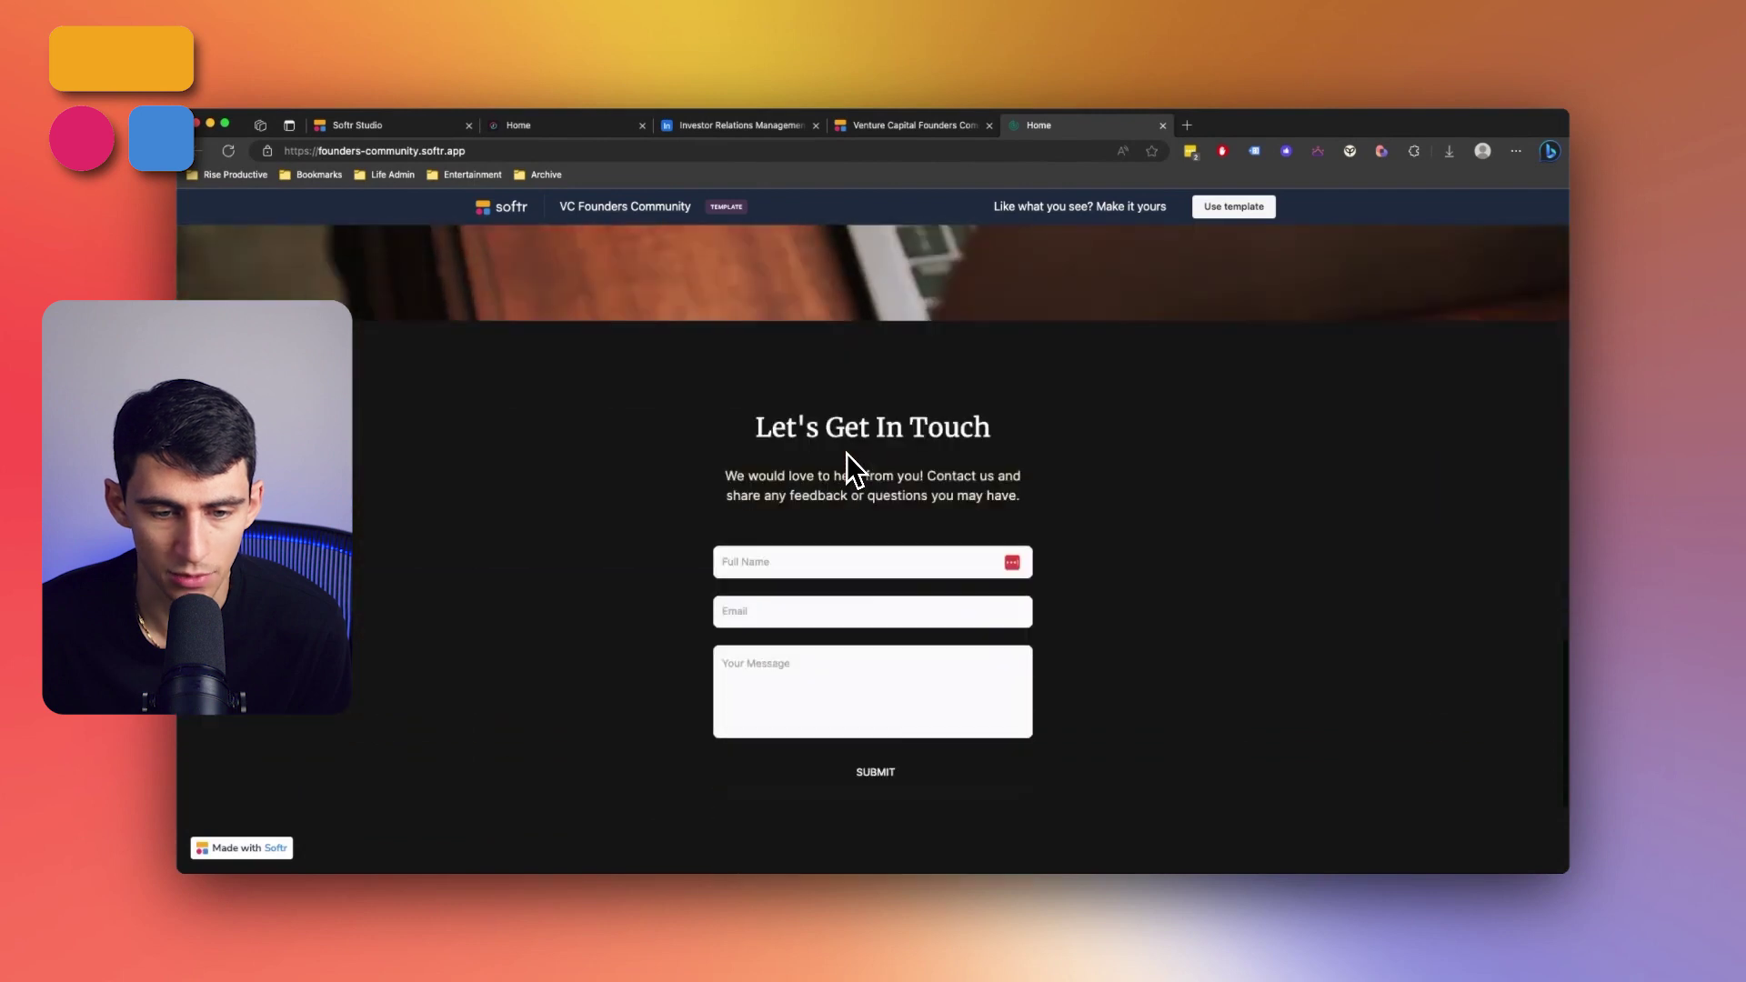
{"action": "scroll", "coordinate": [951, 500], "scroll_direction": "up", "scroll_amount": 20}
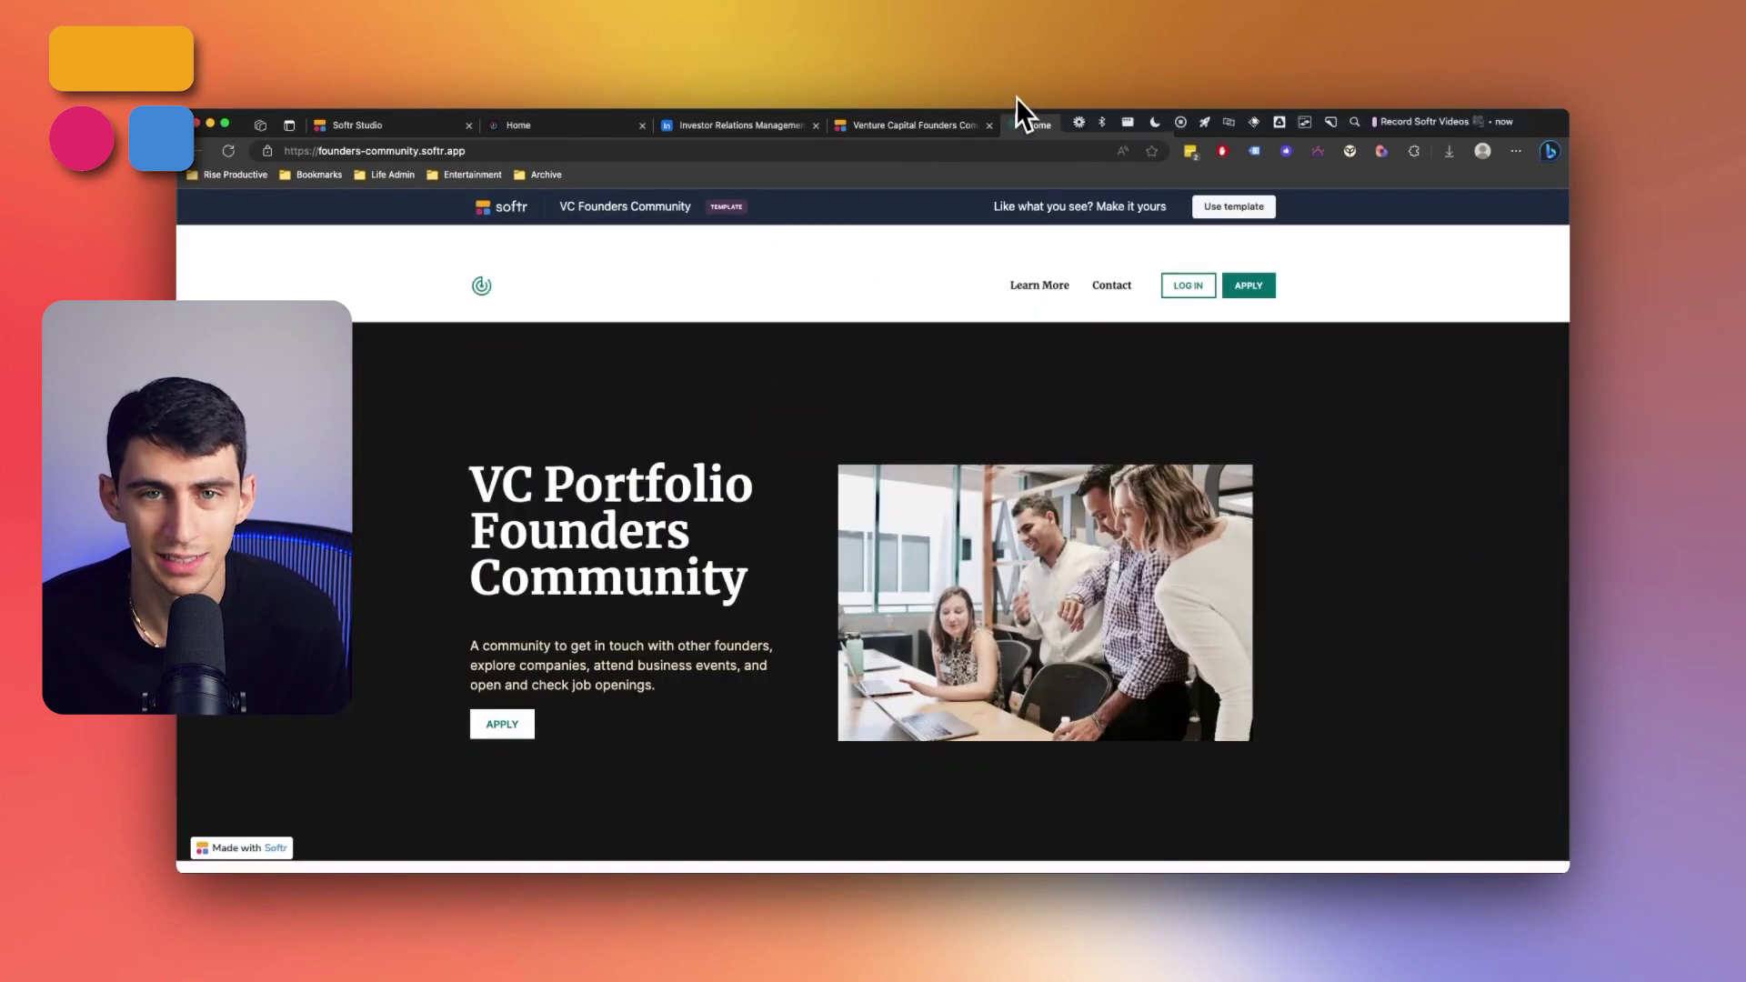
Use the VC Founders Community template with the first connected Airtable source and copy its base
{"action": "left_click", "coordinate": [946, 125]}
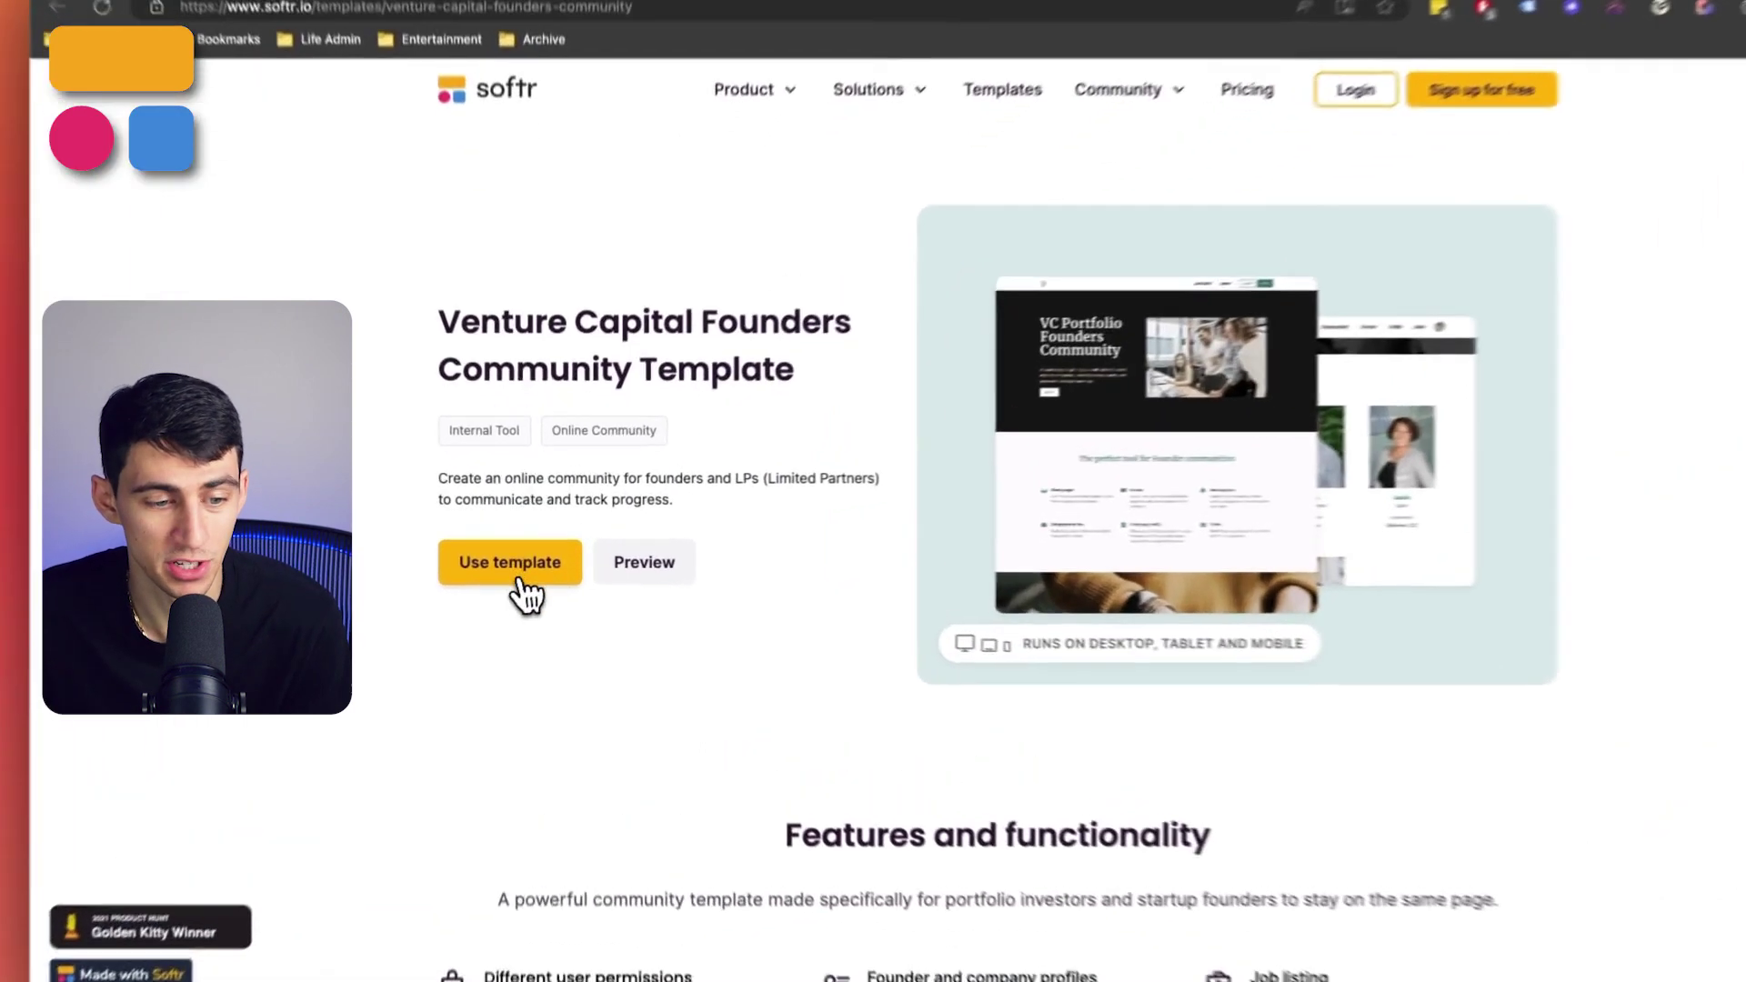
{"action": "left_click", "coordinate": [522, 582]}
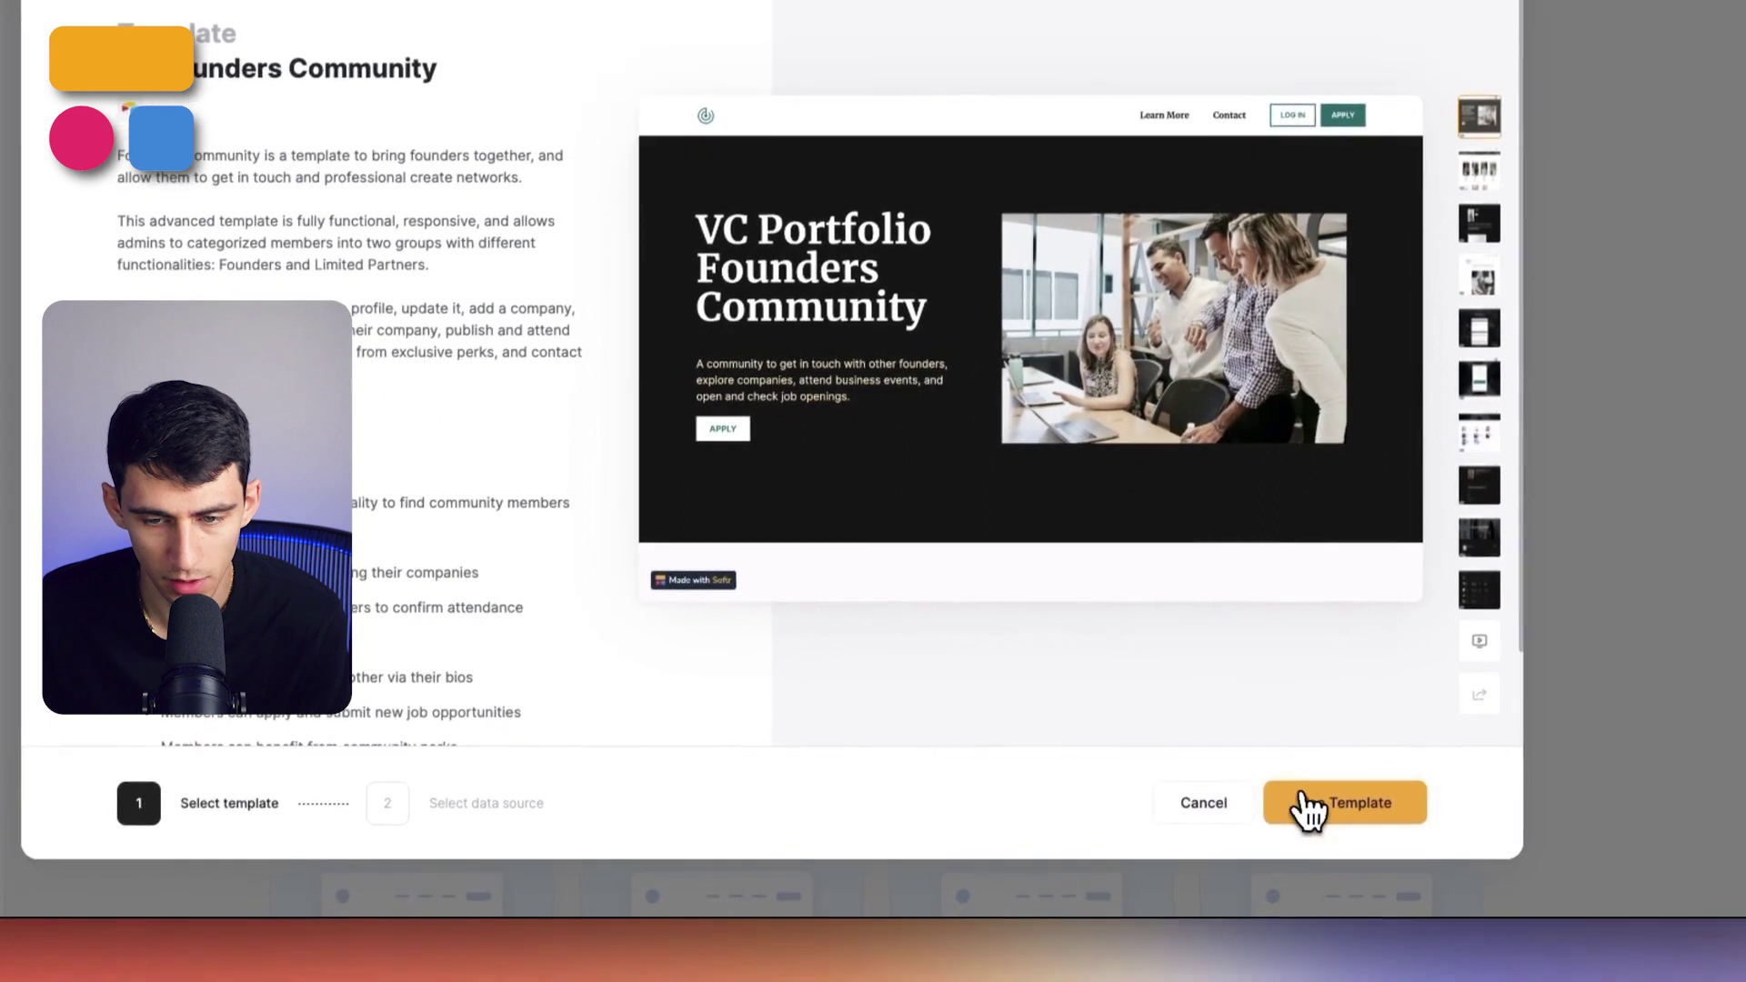
{"action": "left_click", "coordinate": [1323, 832]}
{"action": "left_click", "coordinate": [545, 322]}
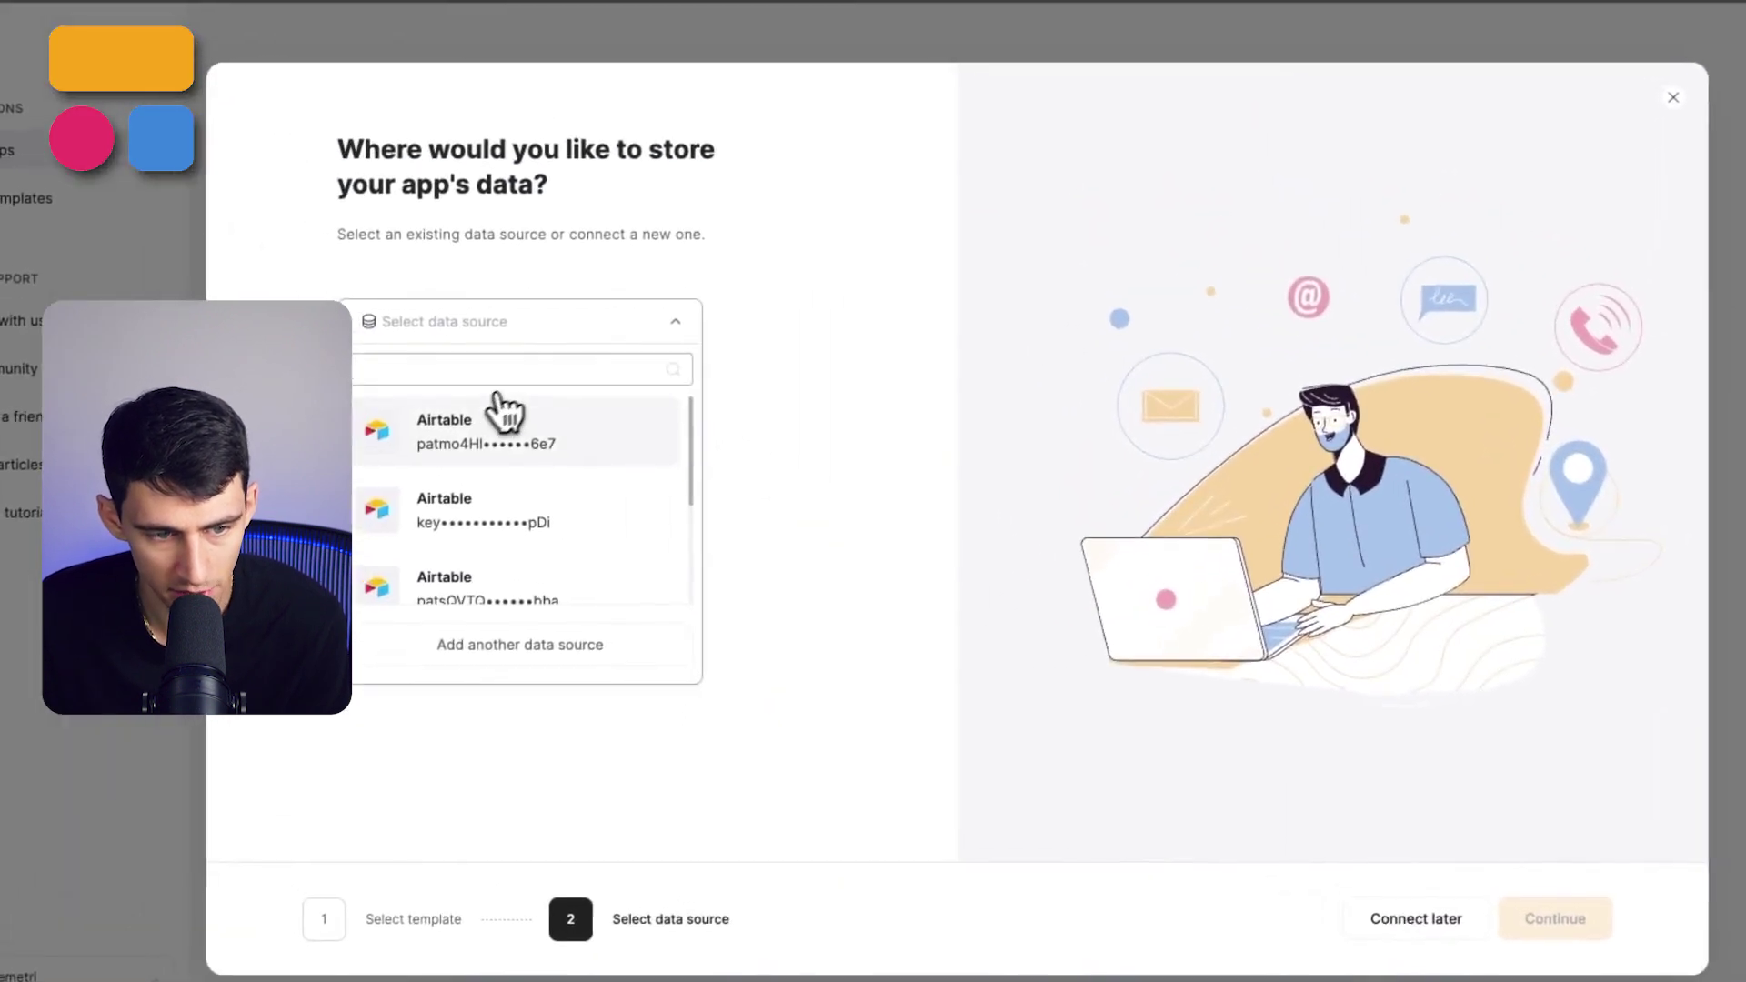
{"action": "left_click", "coordinate": [504, 423]}
{"action": "left_click", "coordinate": [1555, 918]}
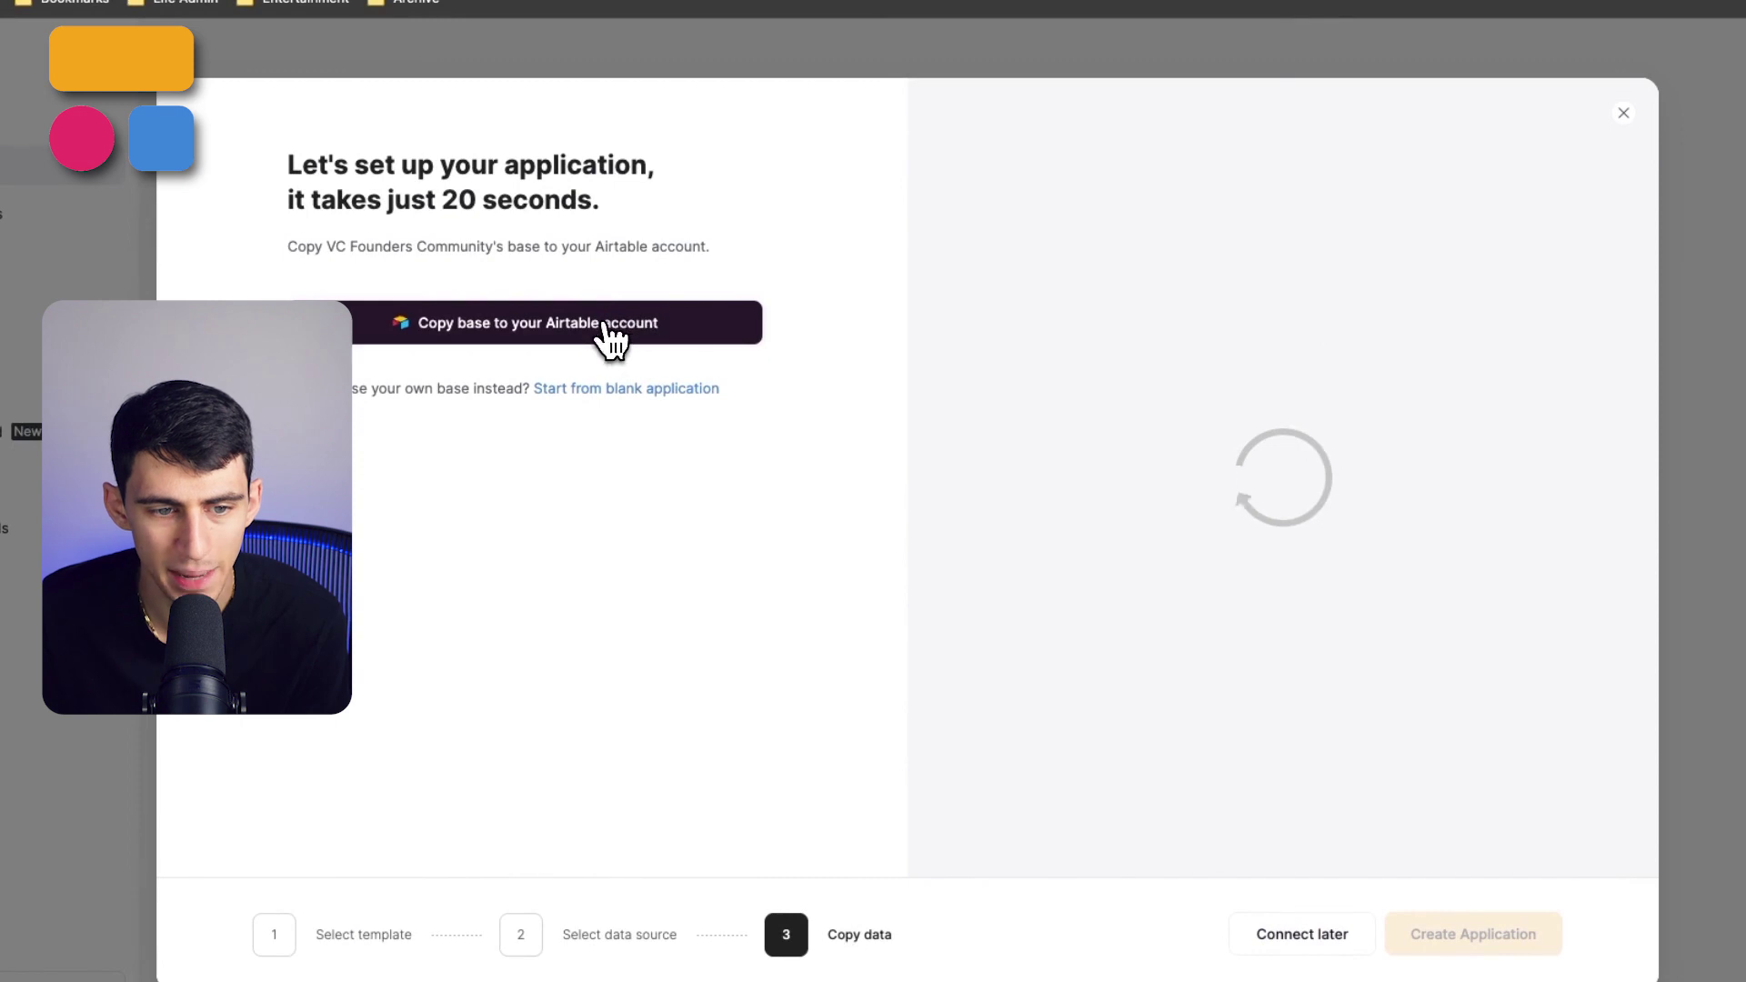
{"action": "left_click", "coordinate": [607, 336]}
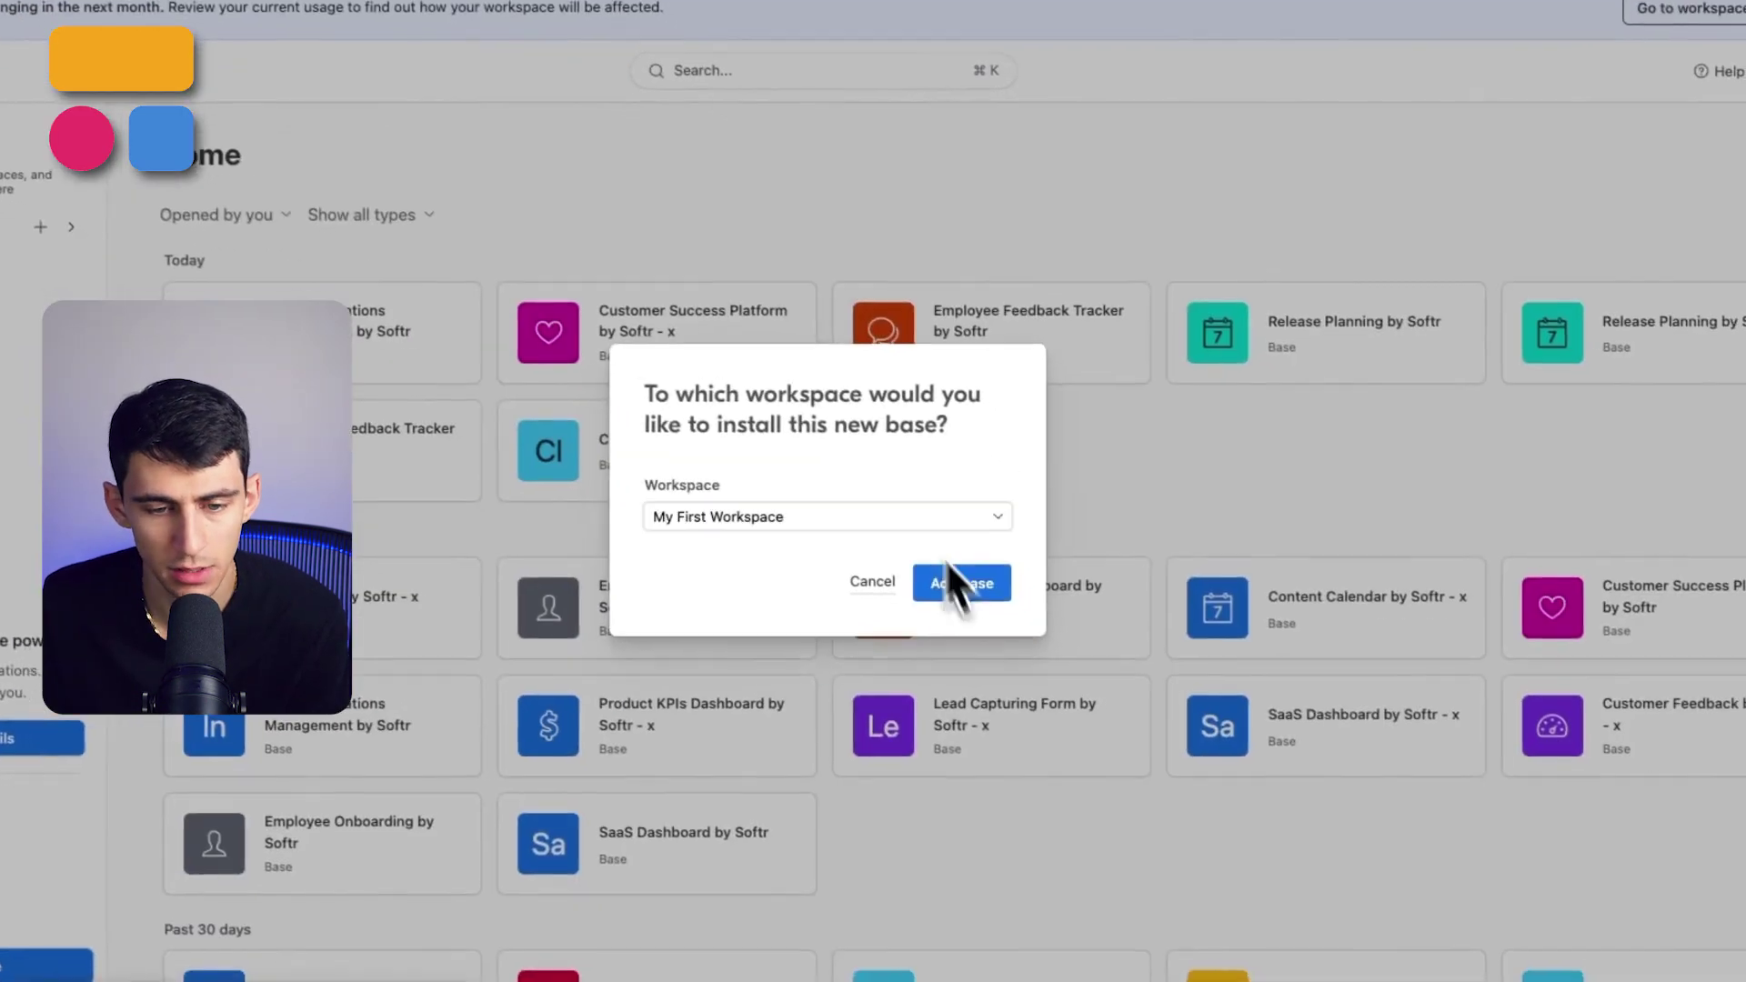
Add the copied base to My First Workspace and close the suggestions panel
{"action": "left_click", "coordinate": [959, 582]}
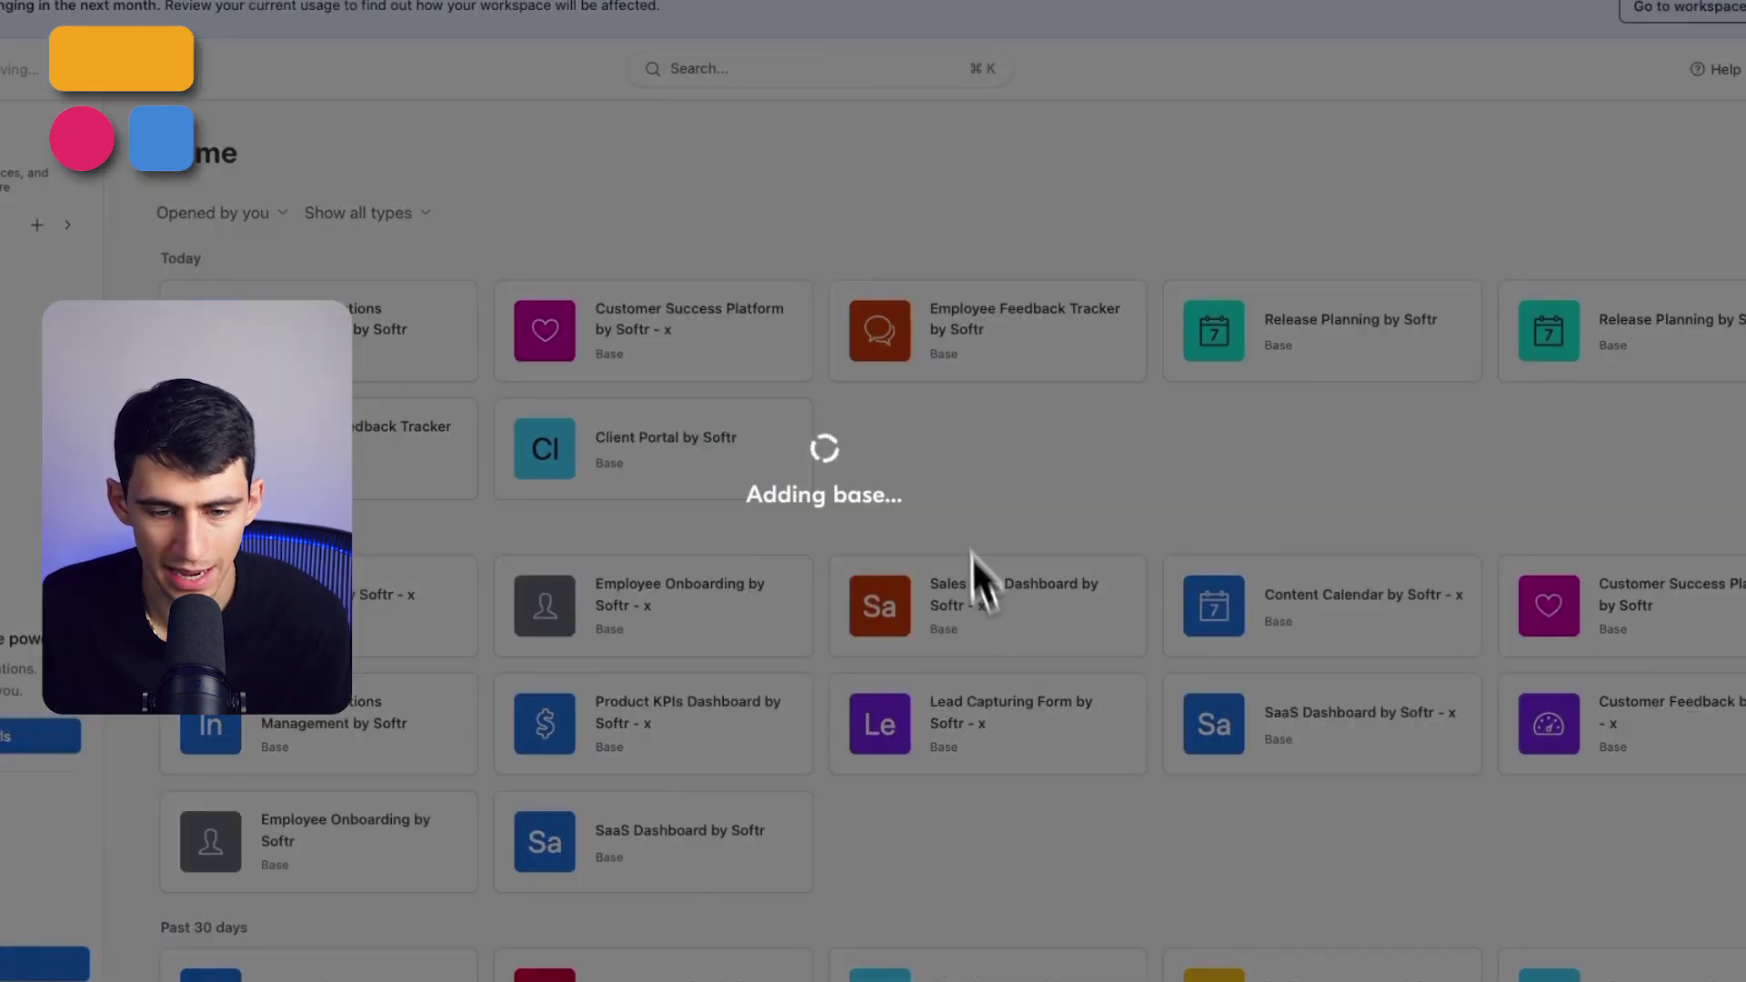
{"action": "left_click", "coordinate": [974, 127]}
{"action": "left_click", "coordinate": [1019, 128]}
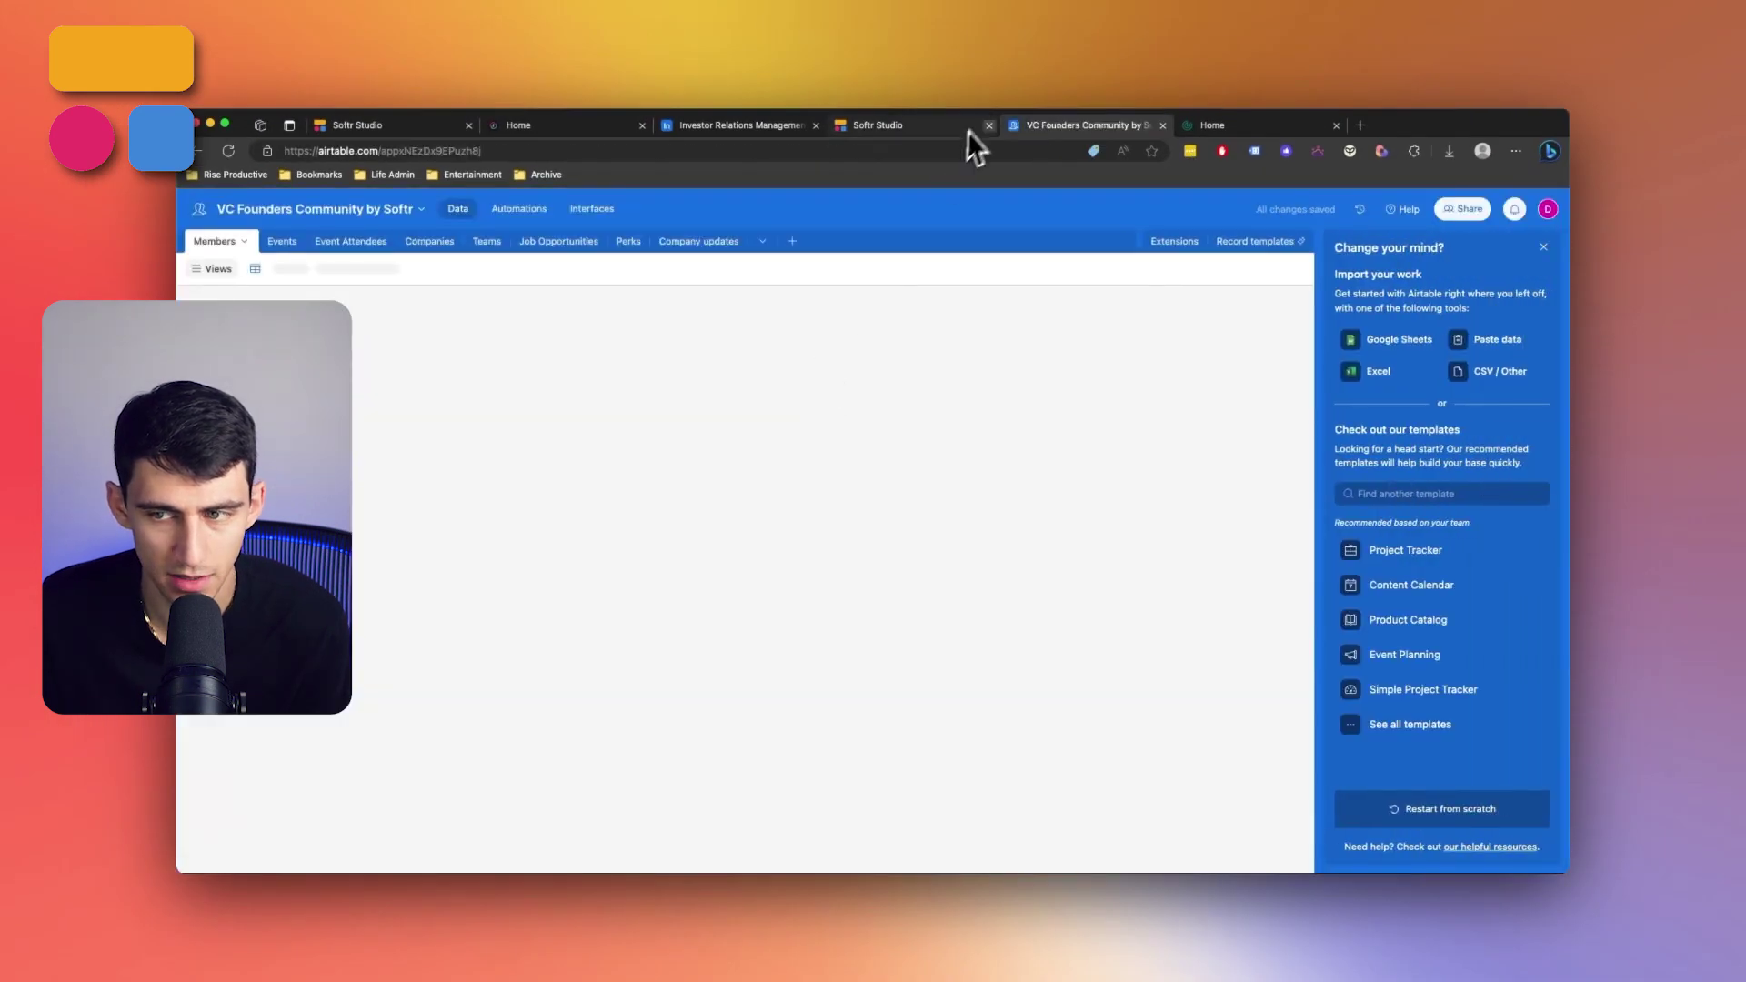
{"action": "left_click", "coordinate": [1544, 248]}
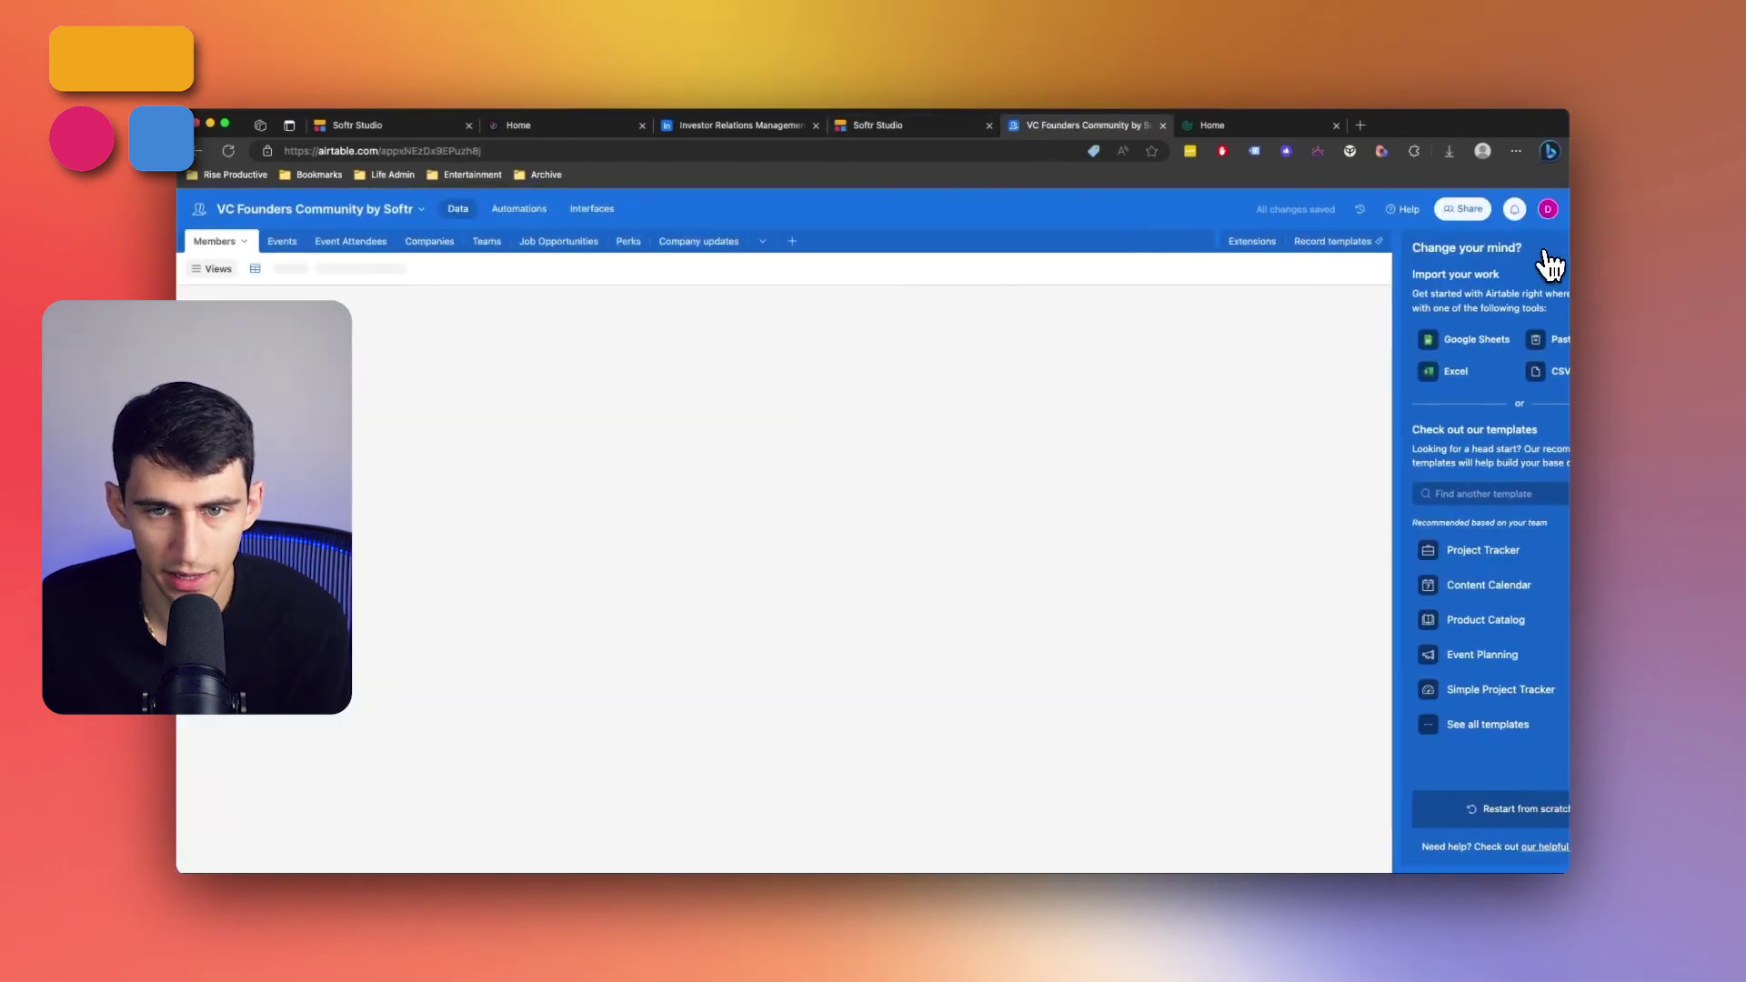
{"action": "left_click", "coordinate": [896, 130]}
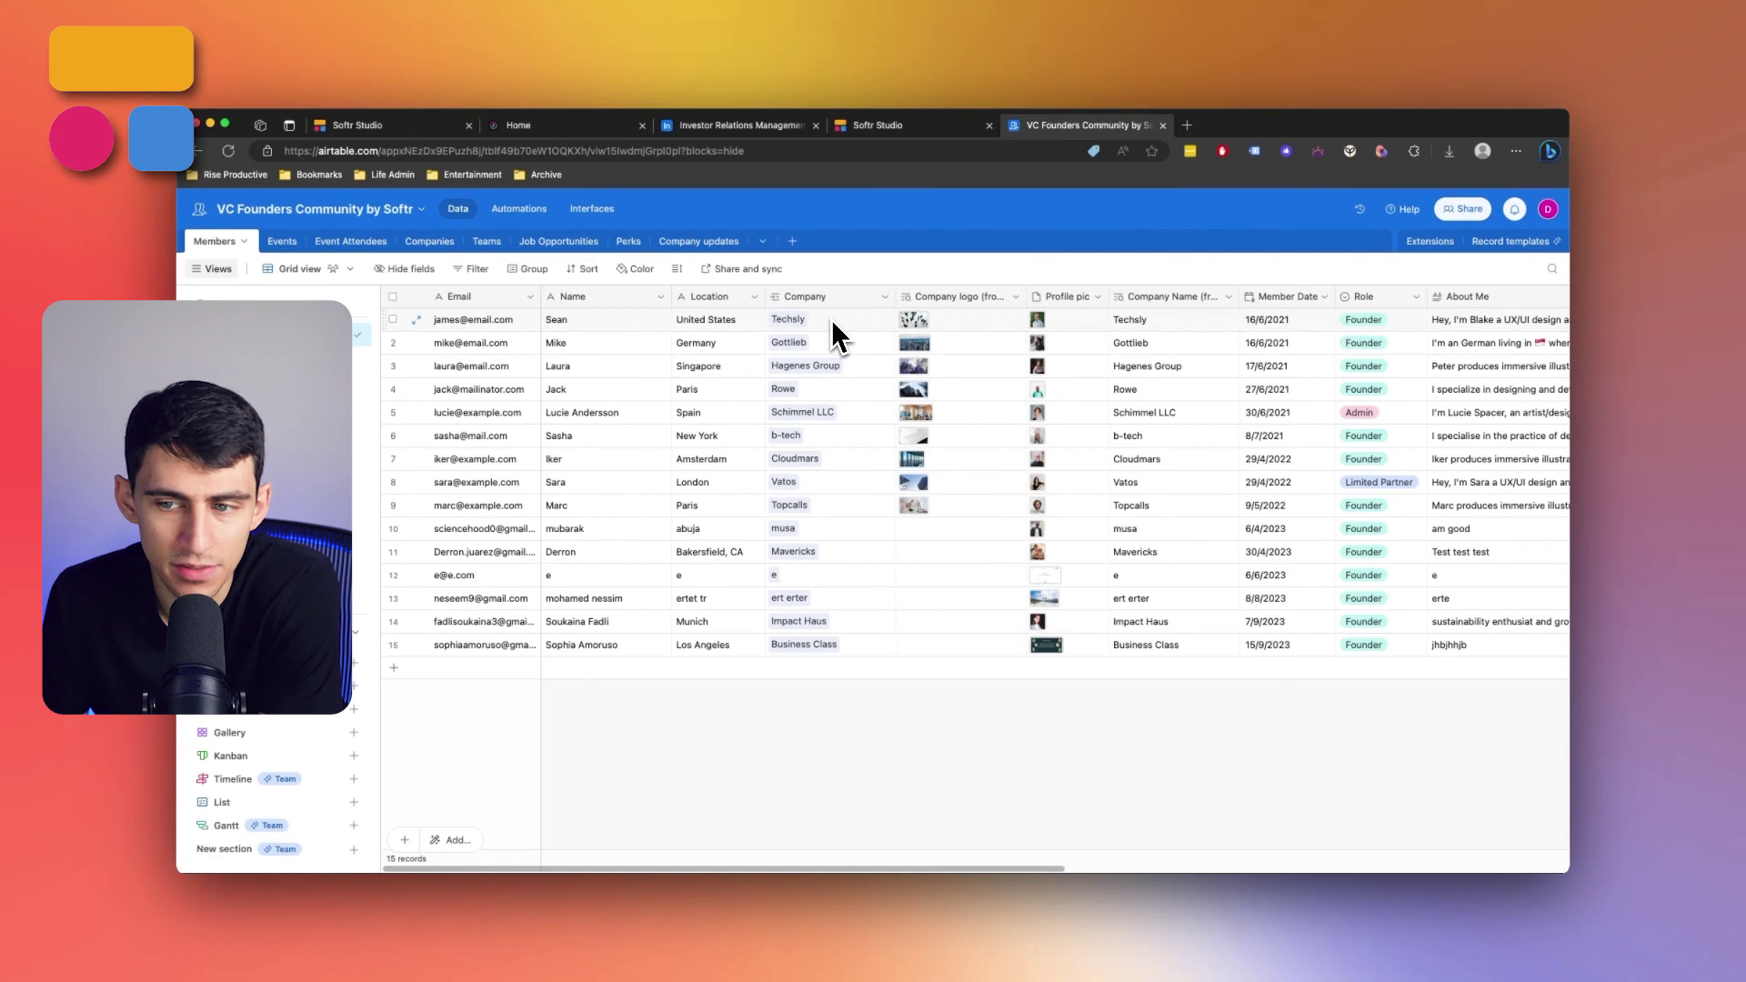
Inspect the Role options for the first, Rowe, Admin and Vatos members
{"action": "left_click", "coordinate": [1362, 324]}
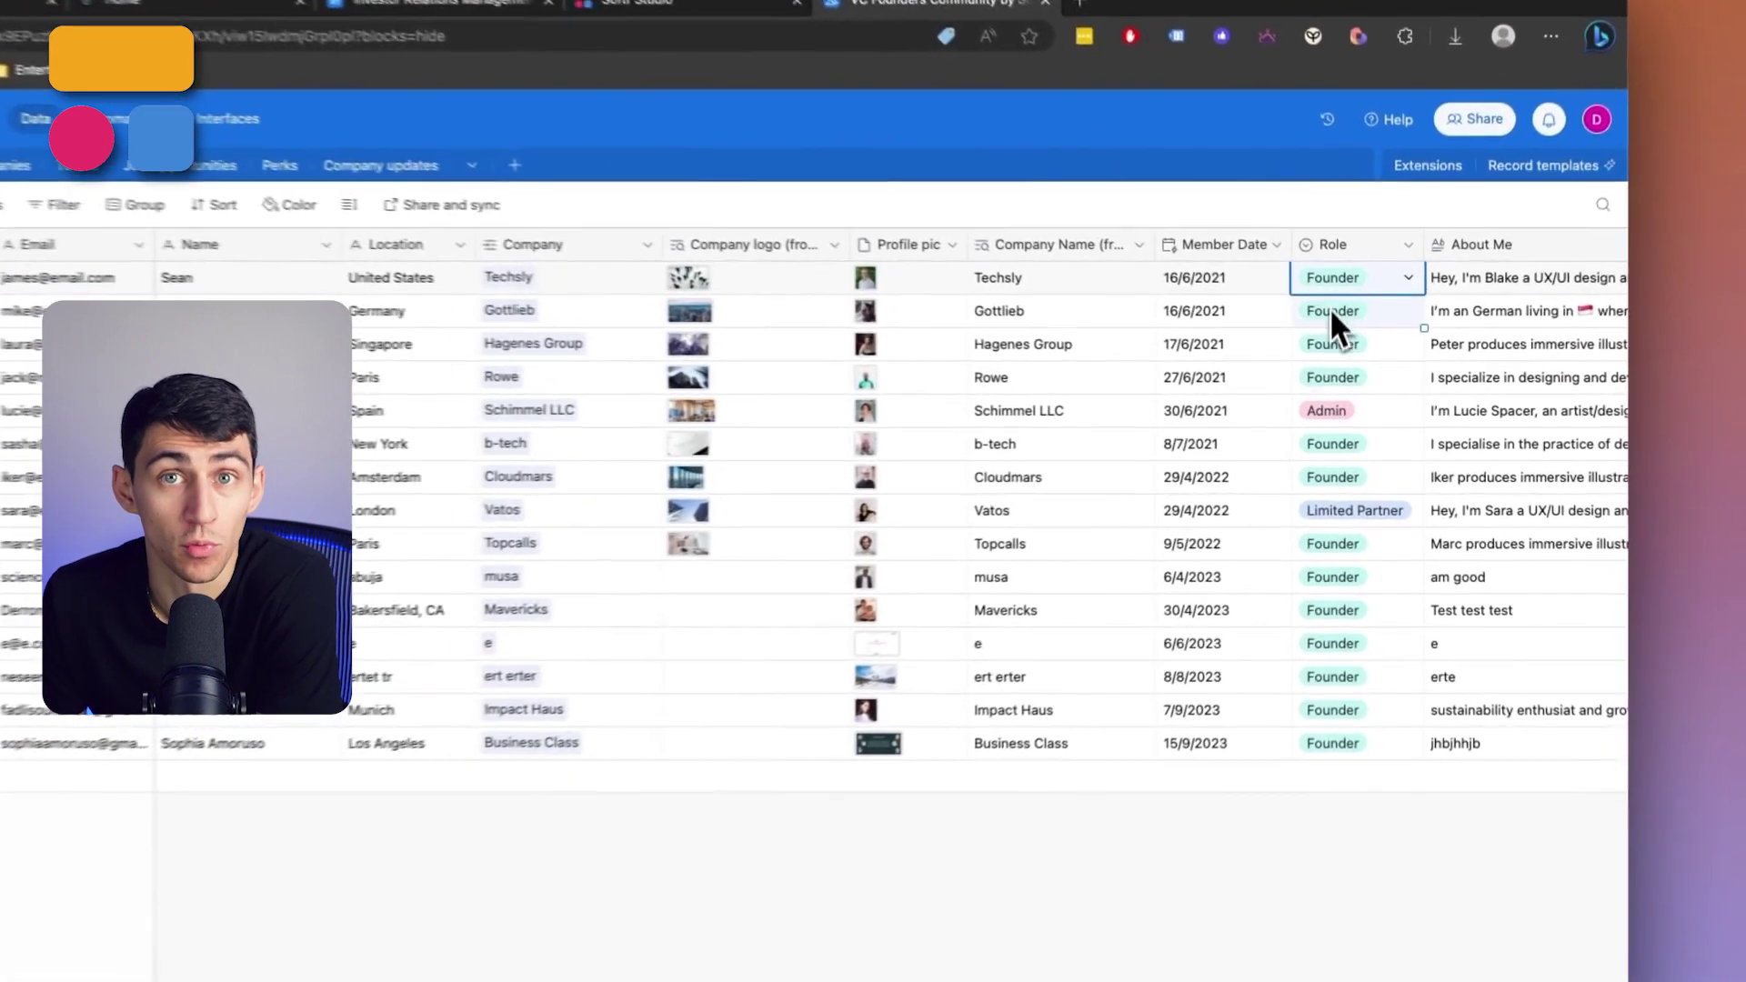
{"action": "left_click_drag", "start_coordinate": [1330, 307], "coordinate": [1313, 382]}
{"action": "left_click", "coordinate": [1313, 382]}
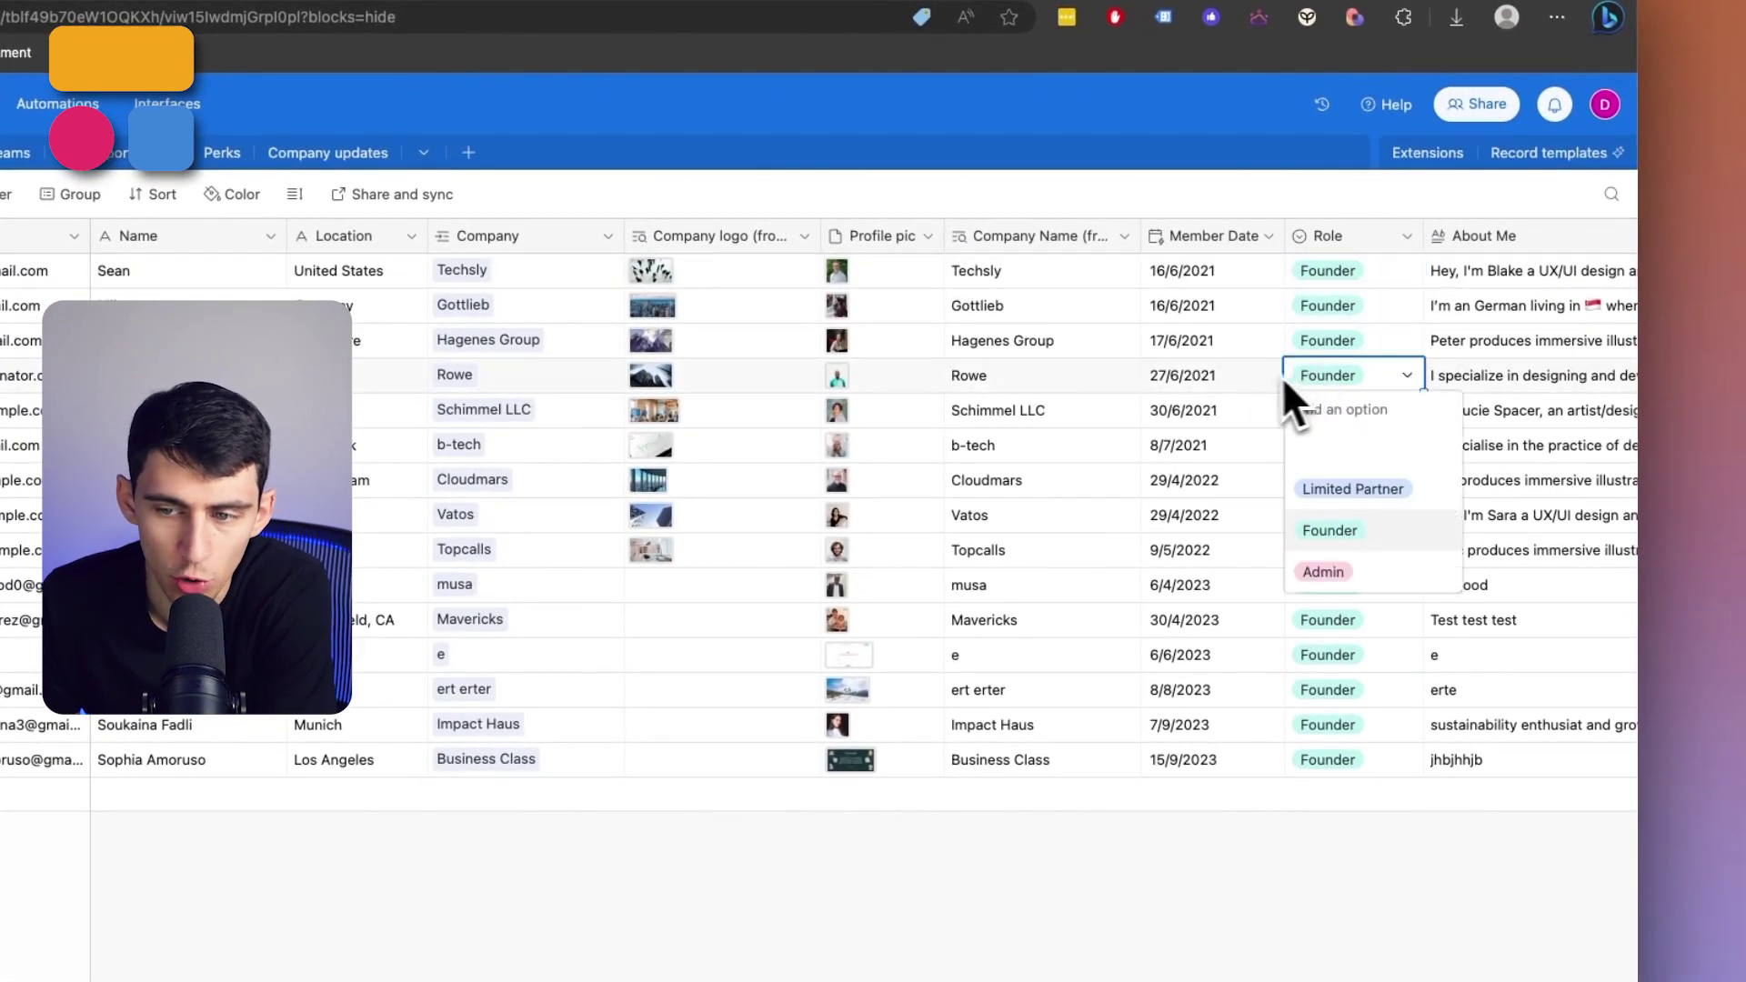
{"action": "left_click", "coordinate": [1250, 379]}
{"action": "left_click", "coordinate": [1310, 416]}
{"action": "left_click", "coordinate": [1232, 447]}
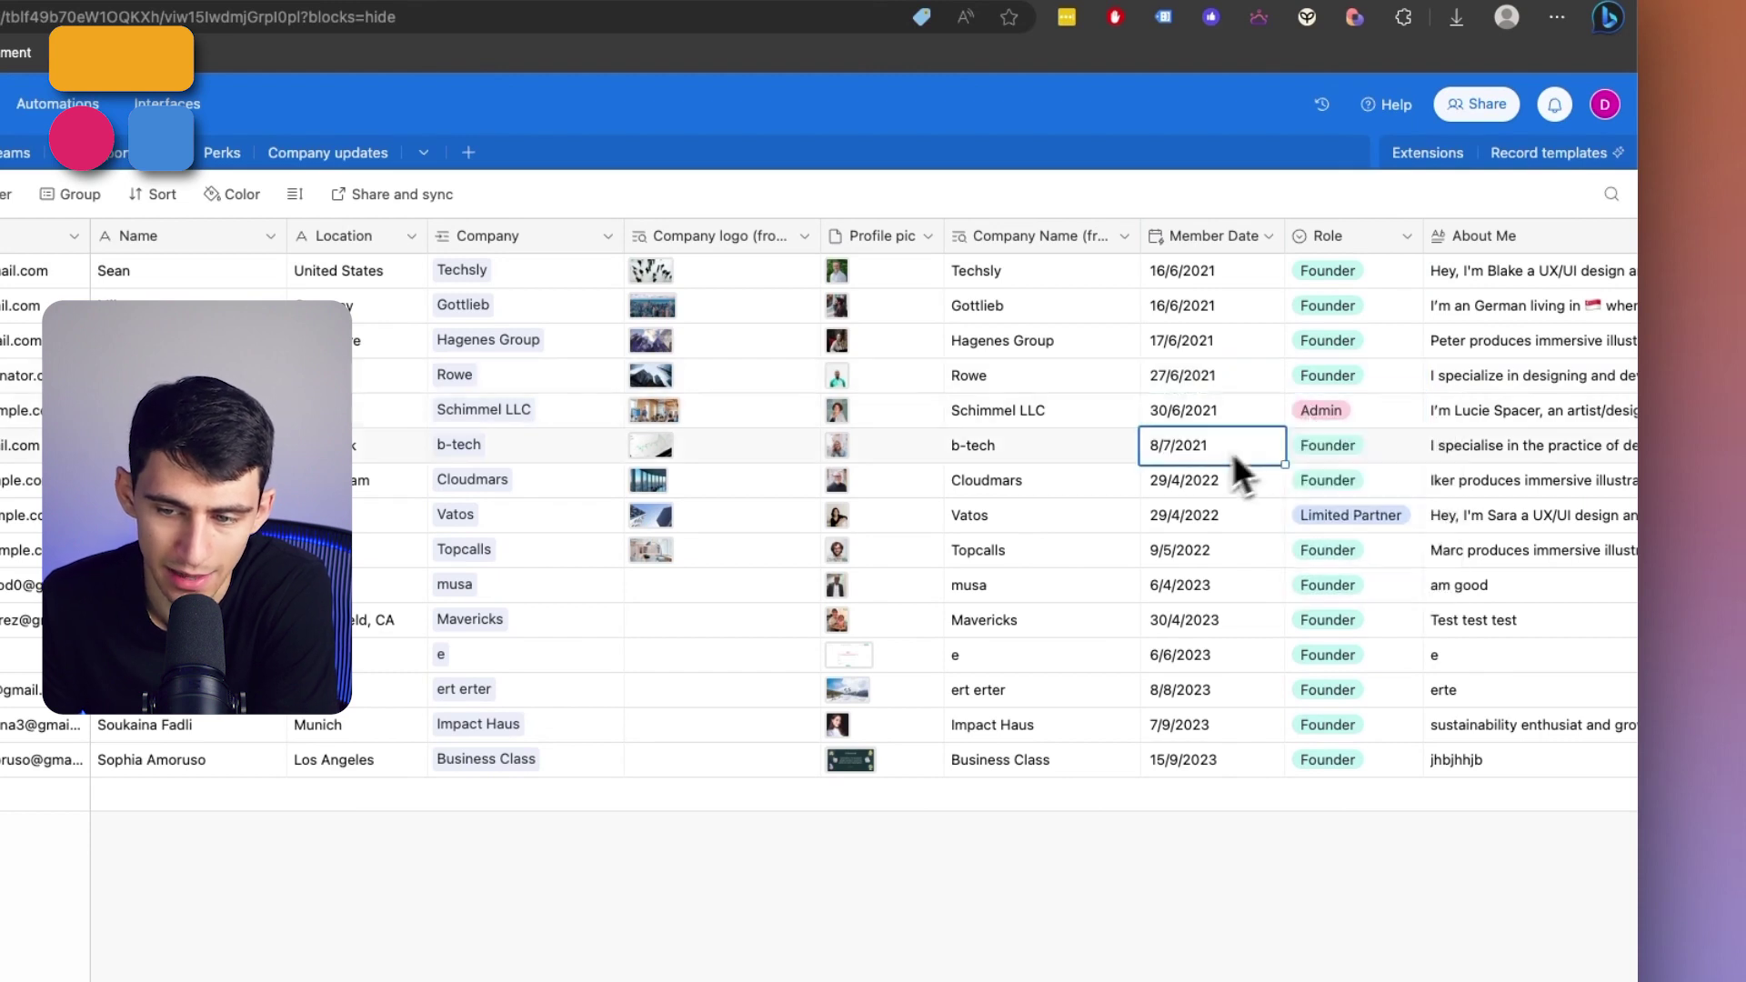
{"action": "left_click", "coordinate": [1355, 526]}
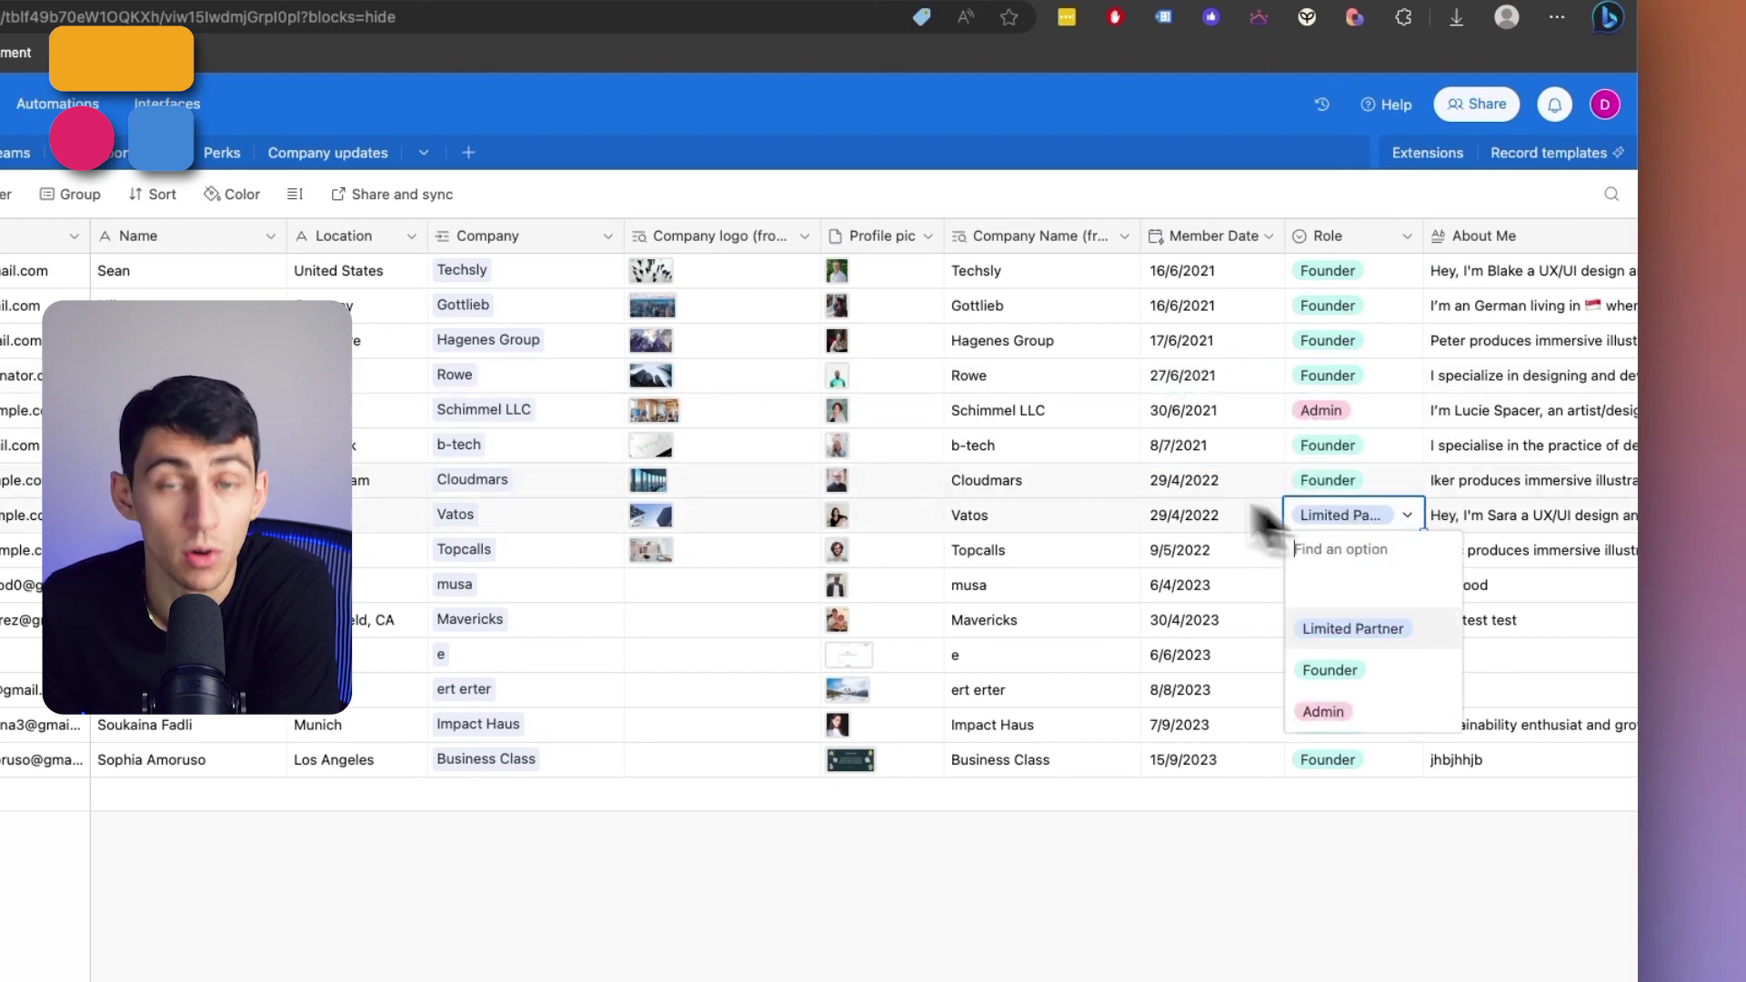
{"action": "left_click", "coordinate": [1106, 456]}
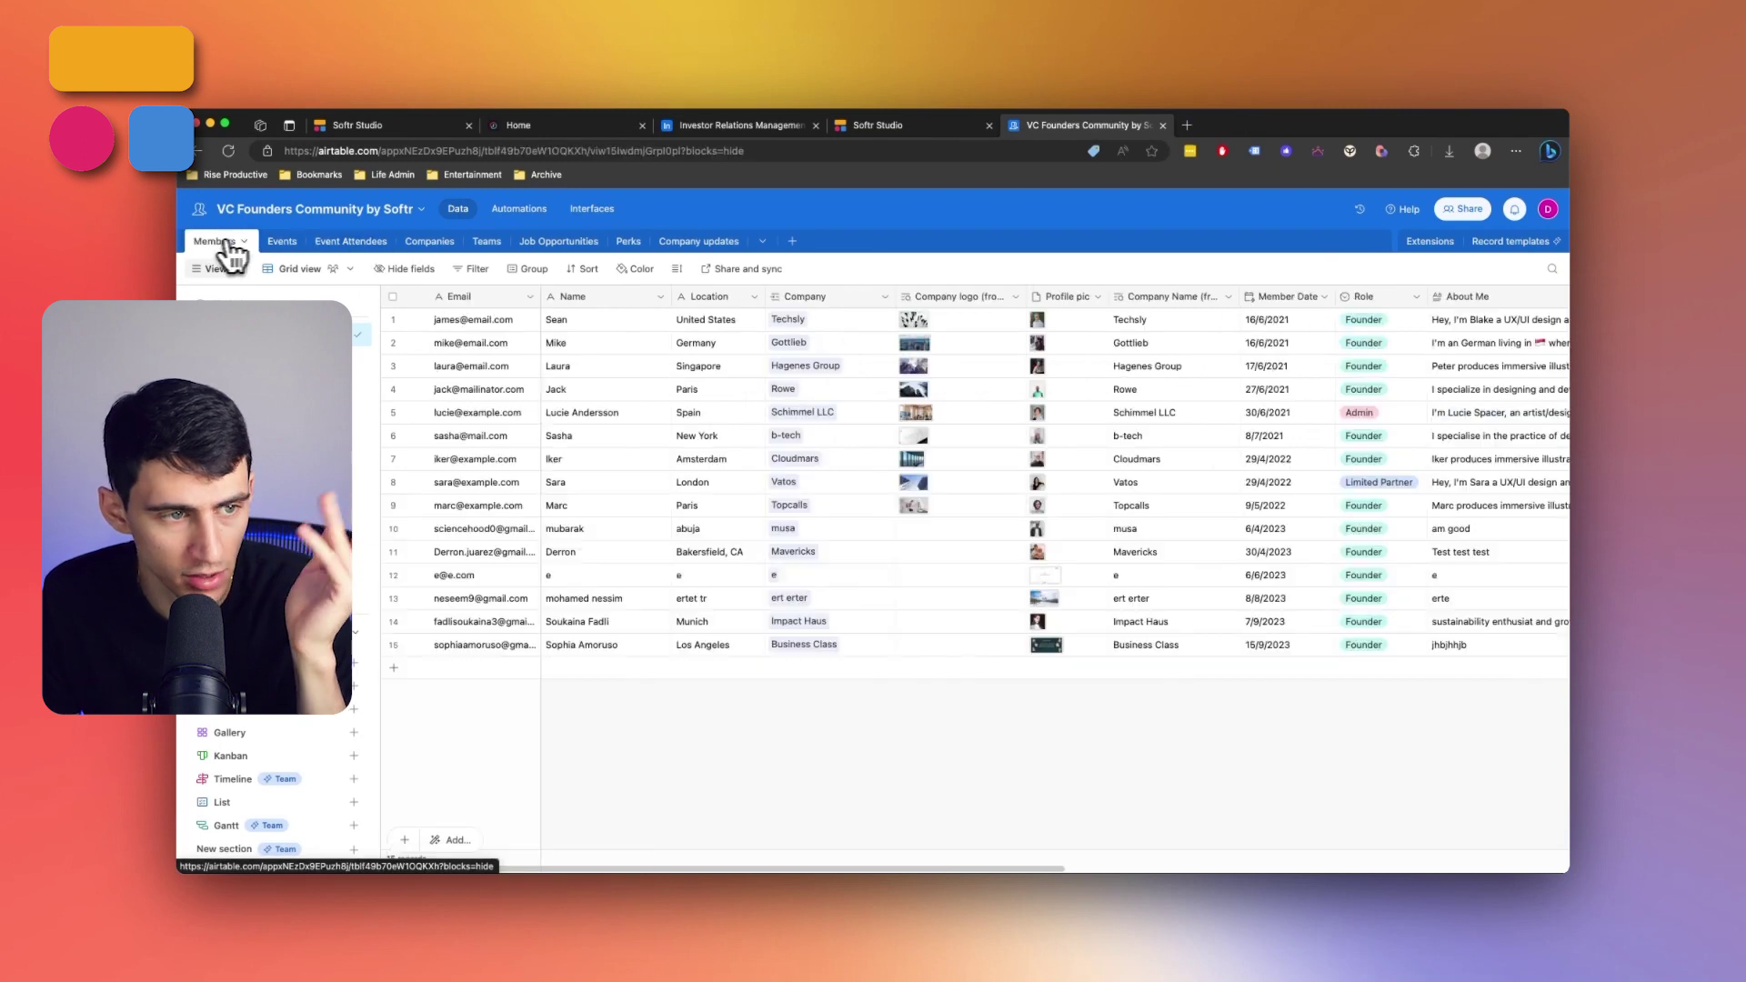
Browse the Events, Event Attendees, Companies, Teams, Job Opportunities, Perks and Company updates tables, then return to Softr
{"action": "left_click", "coordinate": [274, 242]}
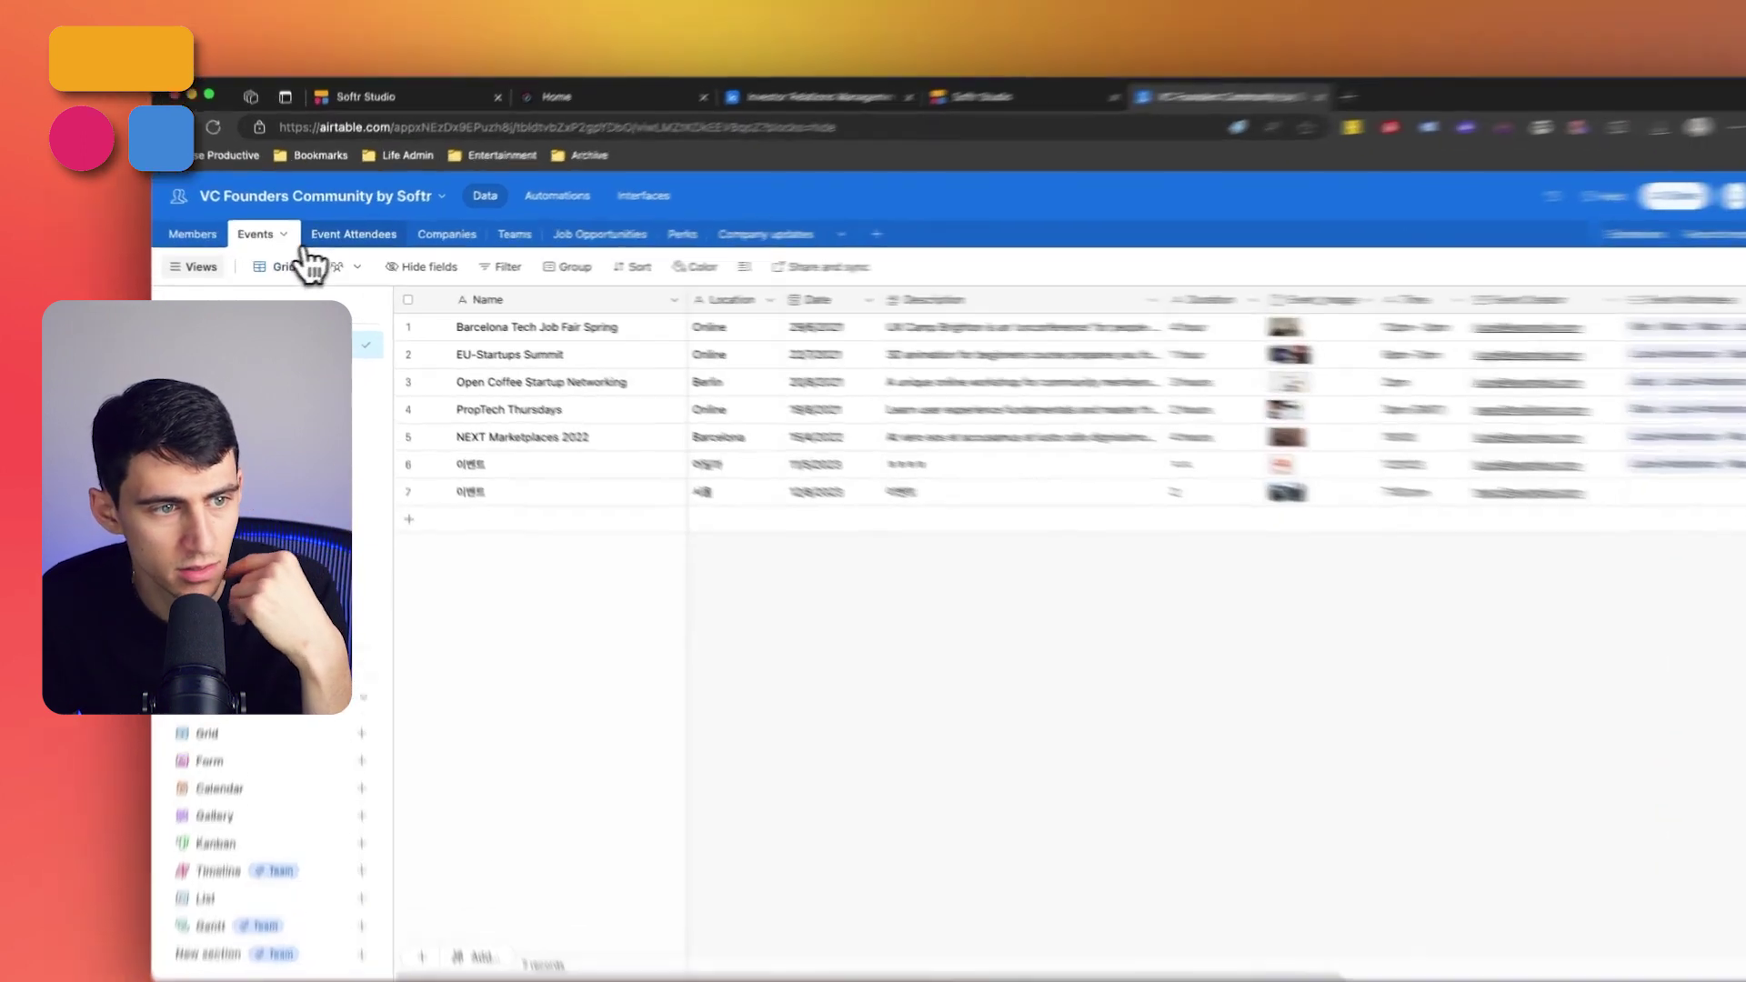
{"action": "left_click", "coordinate": [347, 241]}
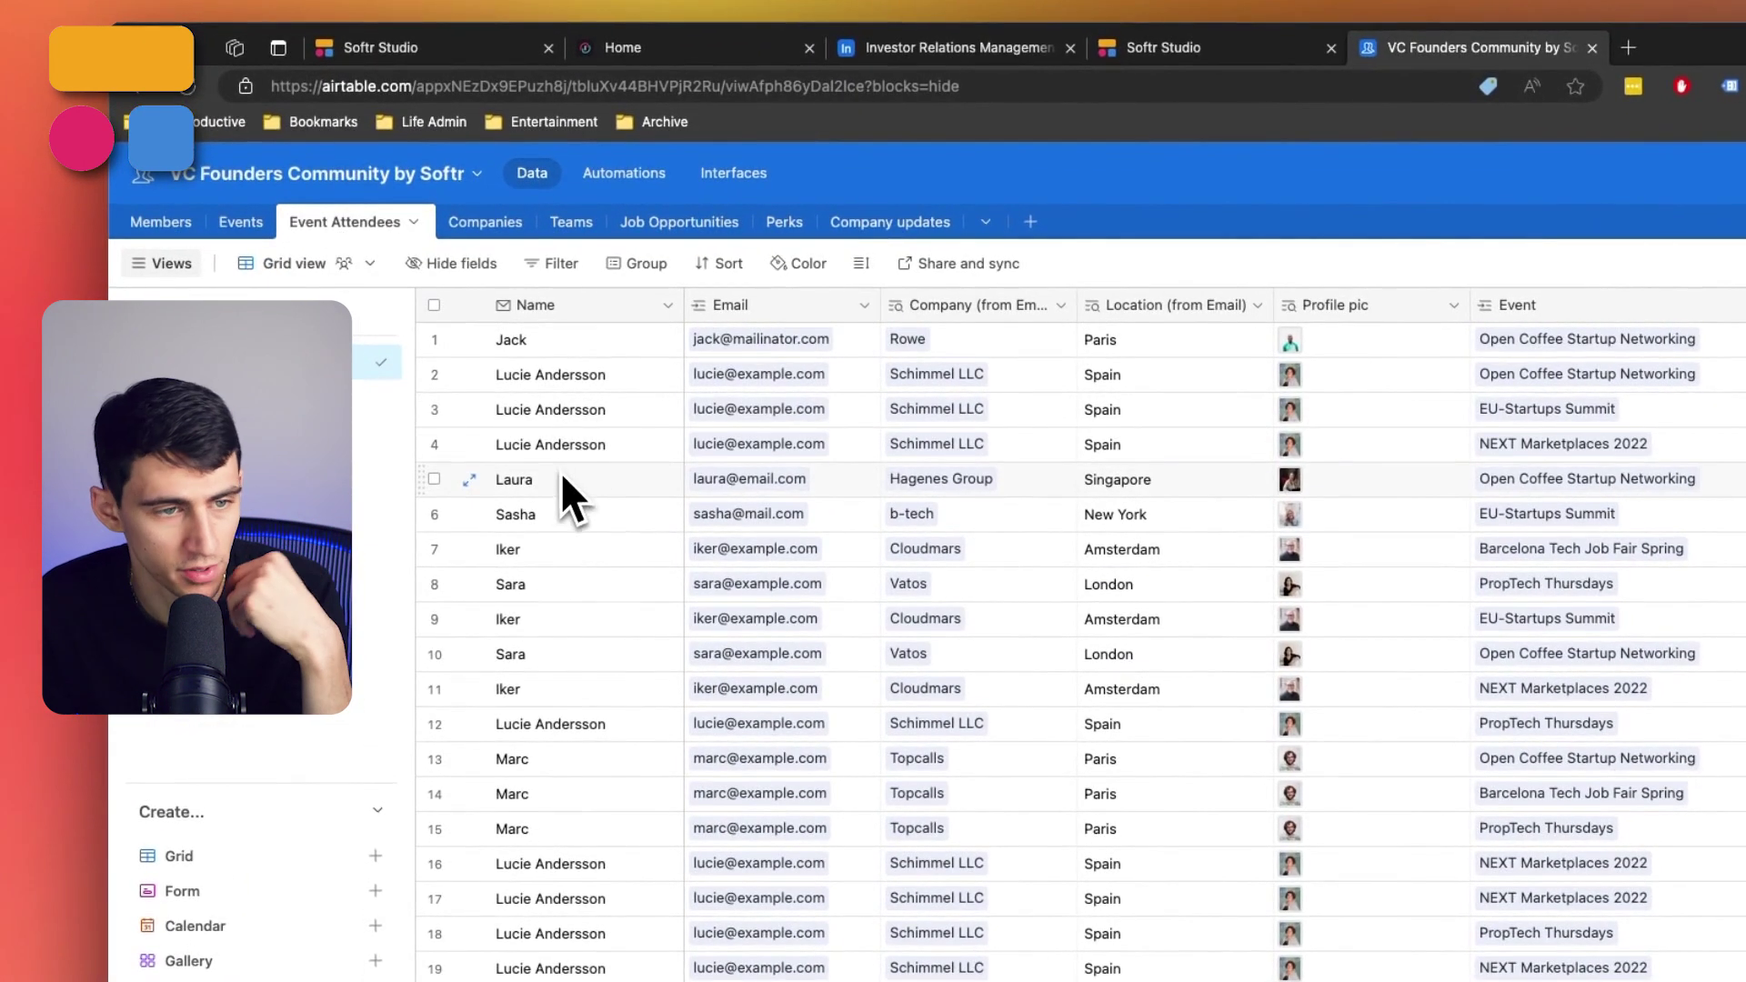
{"action": "left_click", "coordinate": [485, 222]}
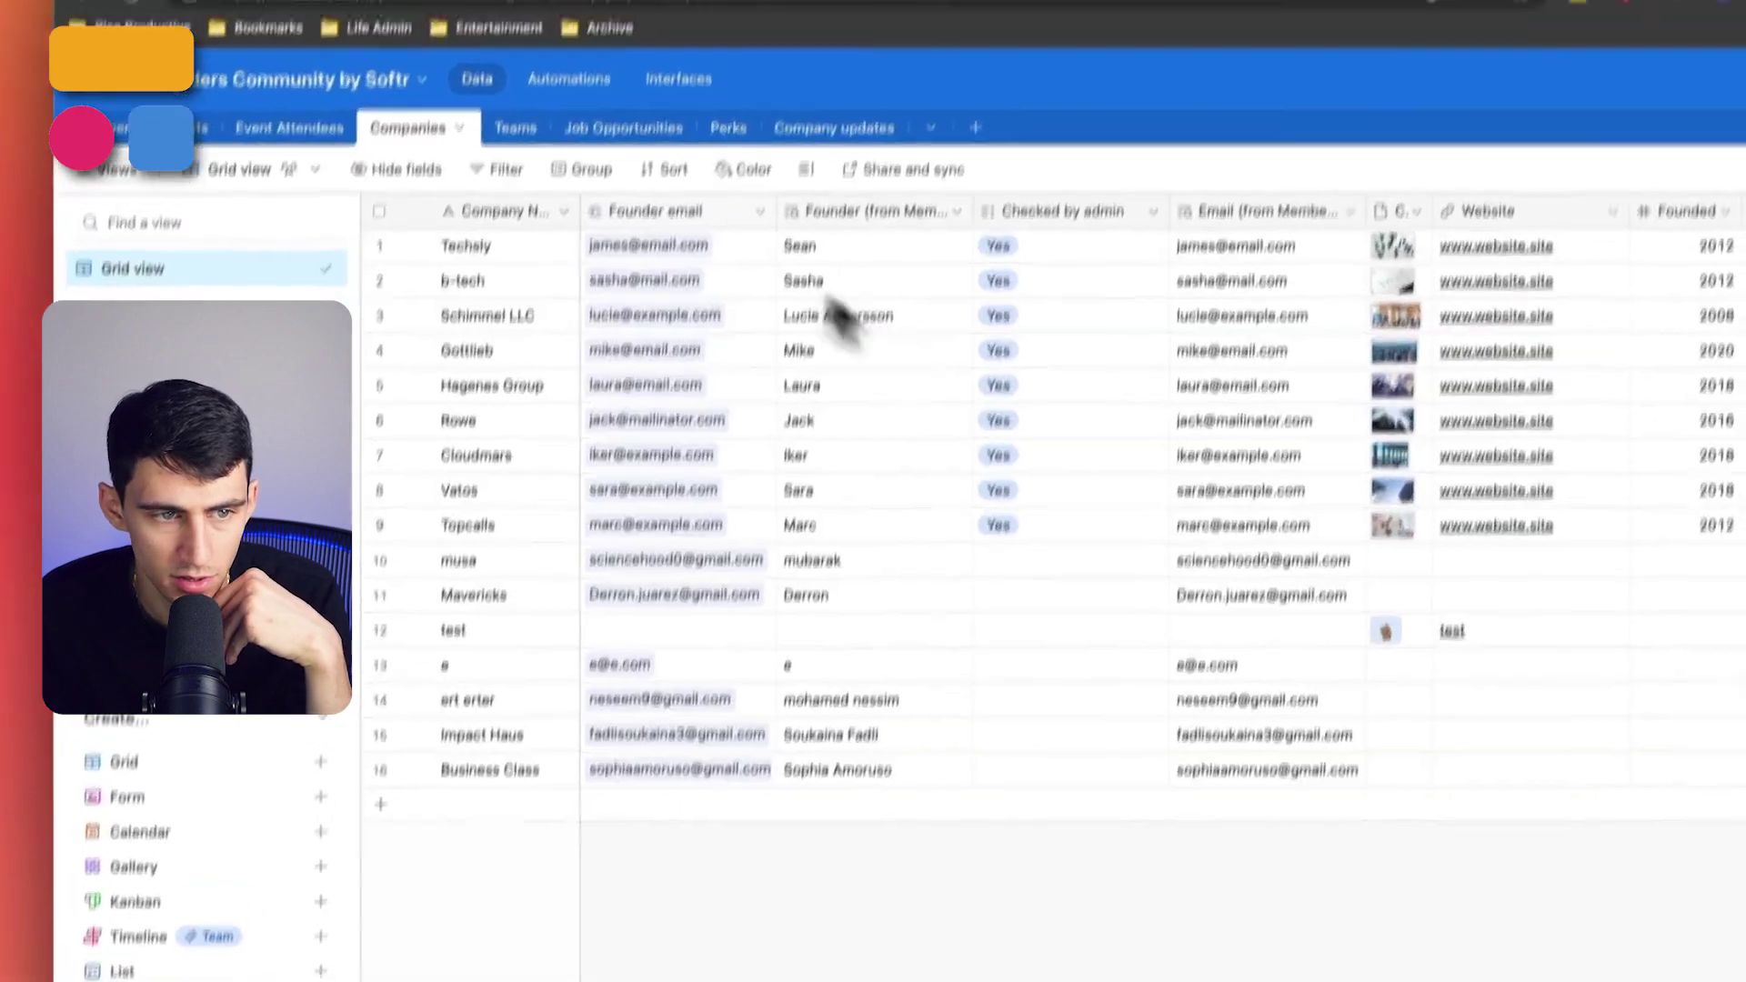
{"action": "left_click", "coordinate": [537, 102]}
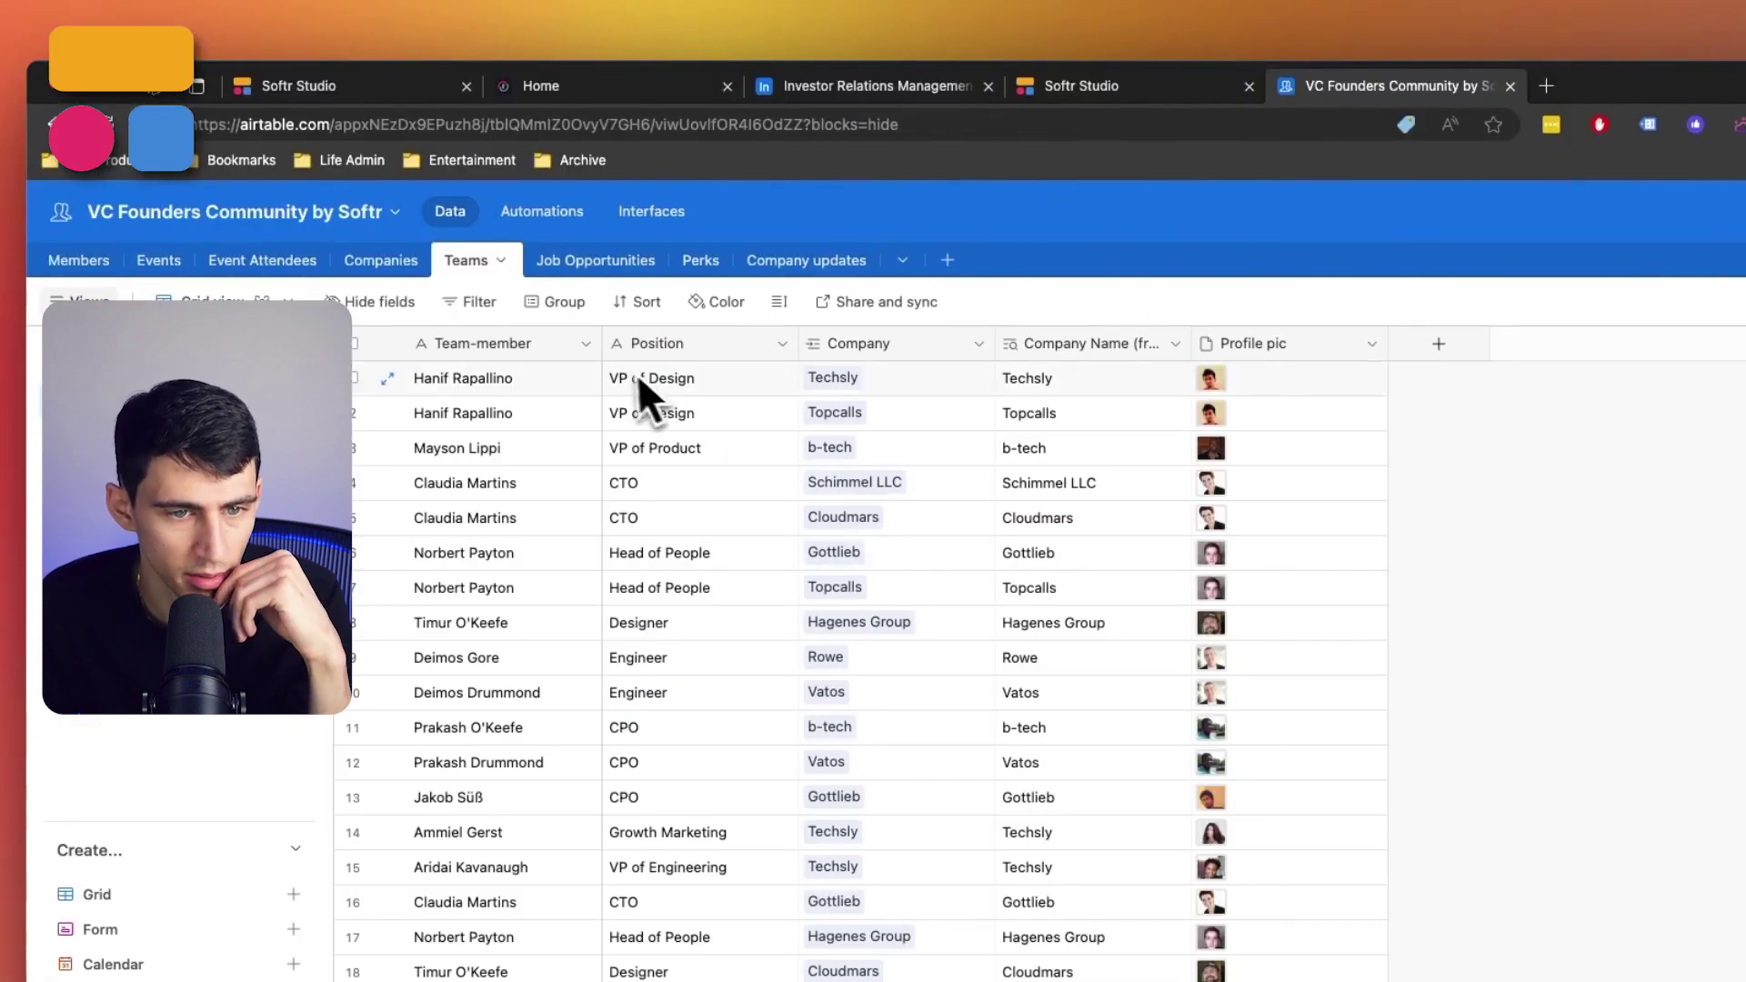
{"action": "left_click", "coordinate": [926, 379]}
{"action": "left_click", "coordinate": [582, 201]}
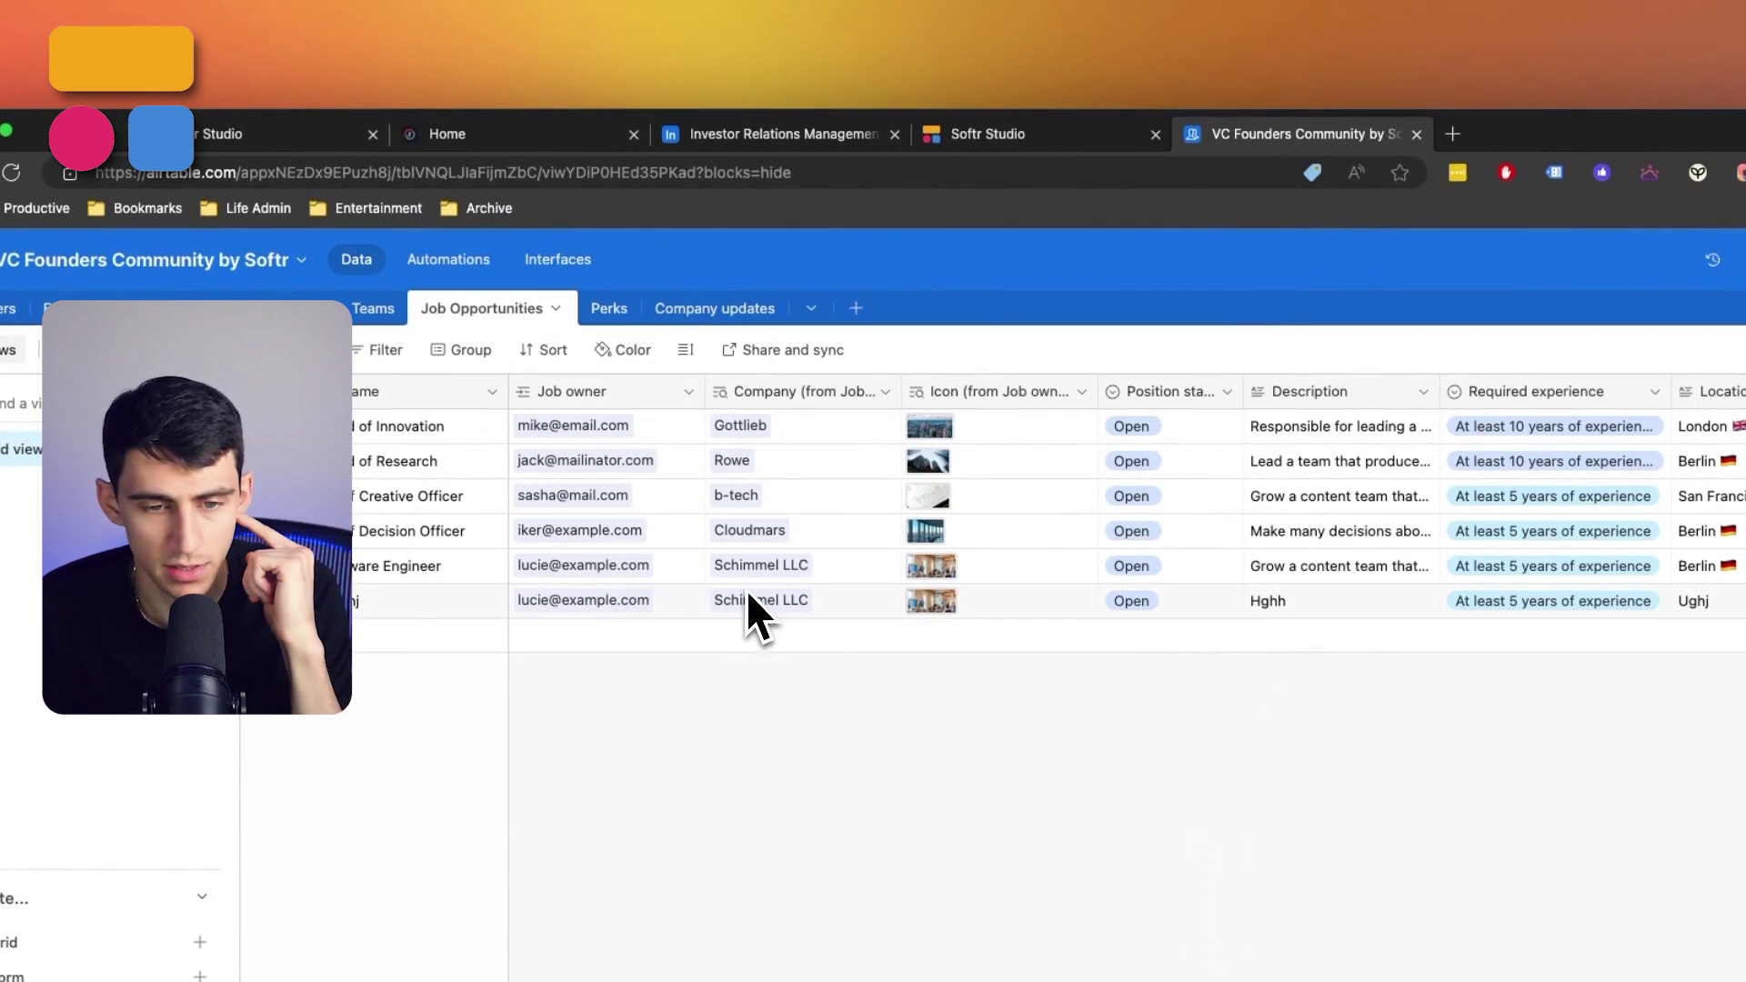
{"action": "left_click", "coordinate": [596, 314]}
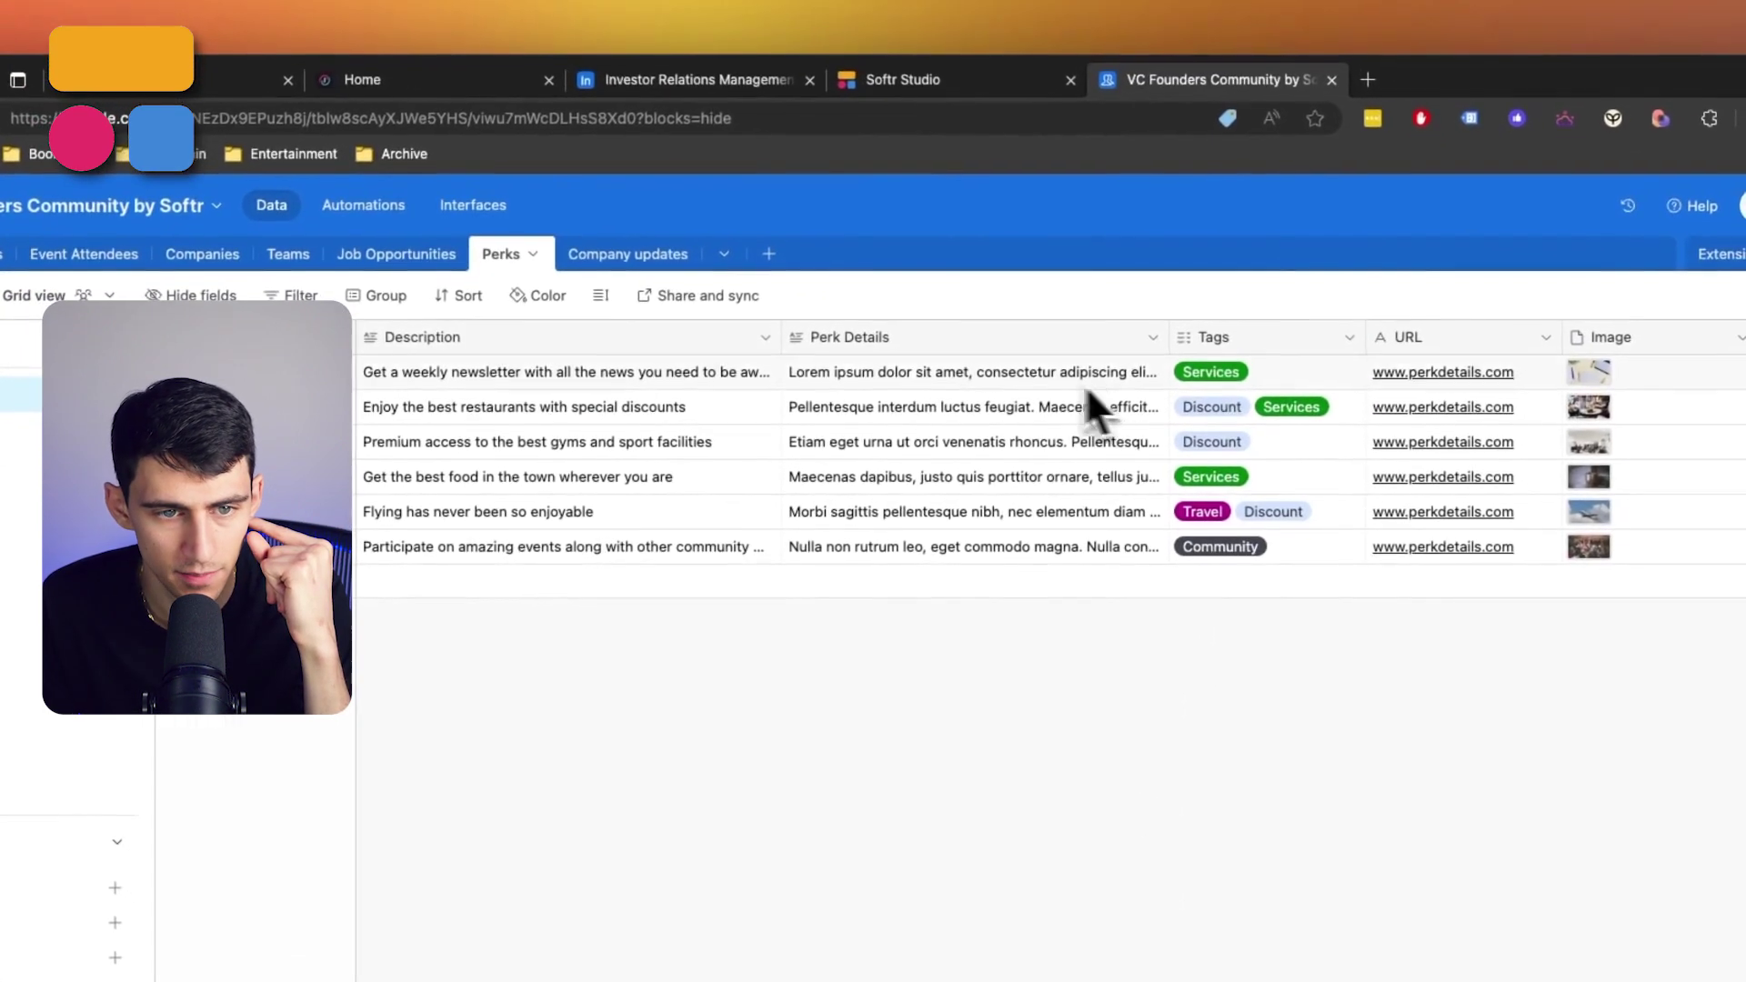
{"action": "left_click", "coordinate": [705, 309]}
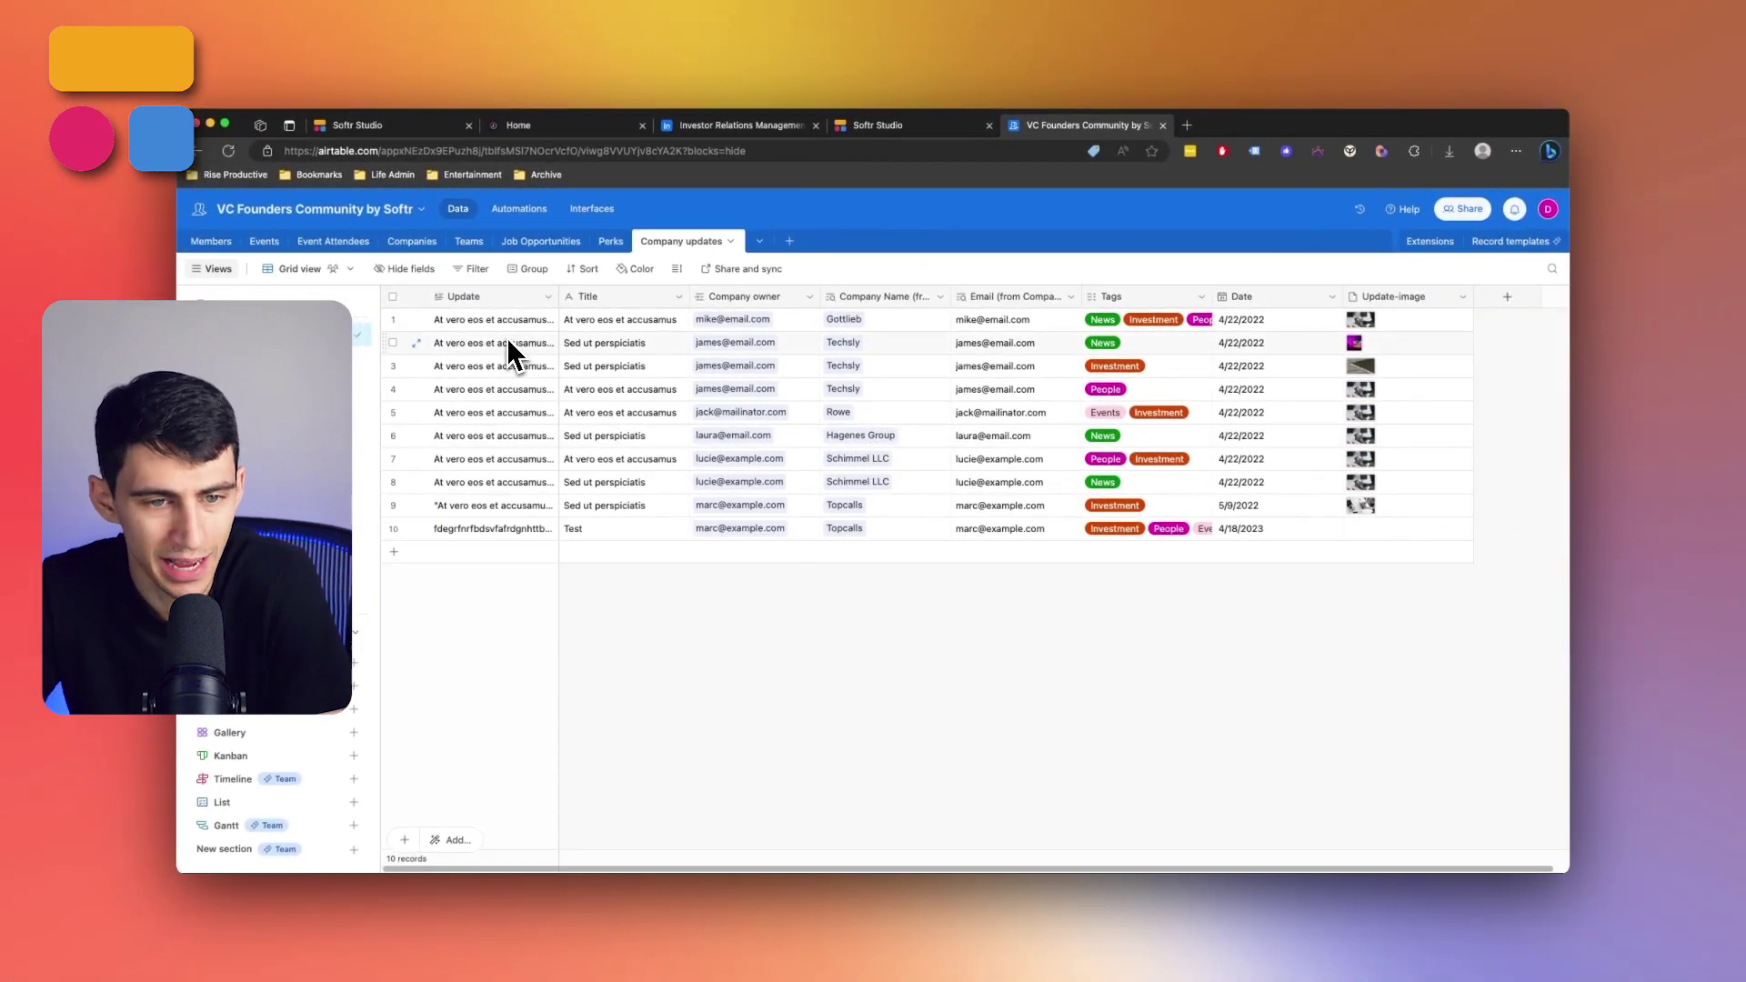
{"action": "left_click", "coordinate": [841, 127]}
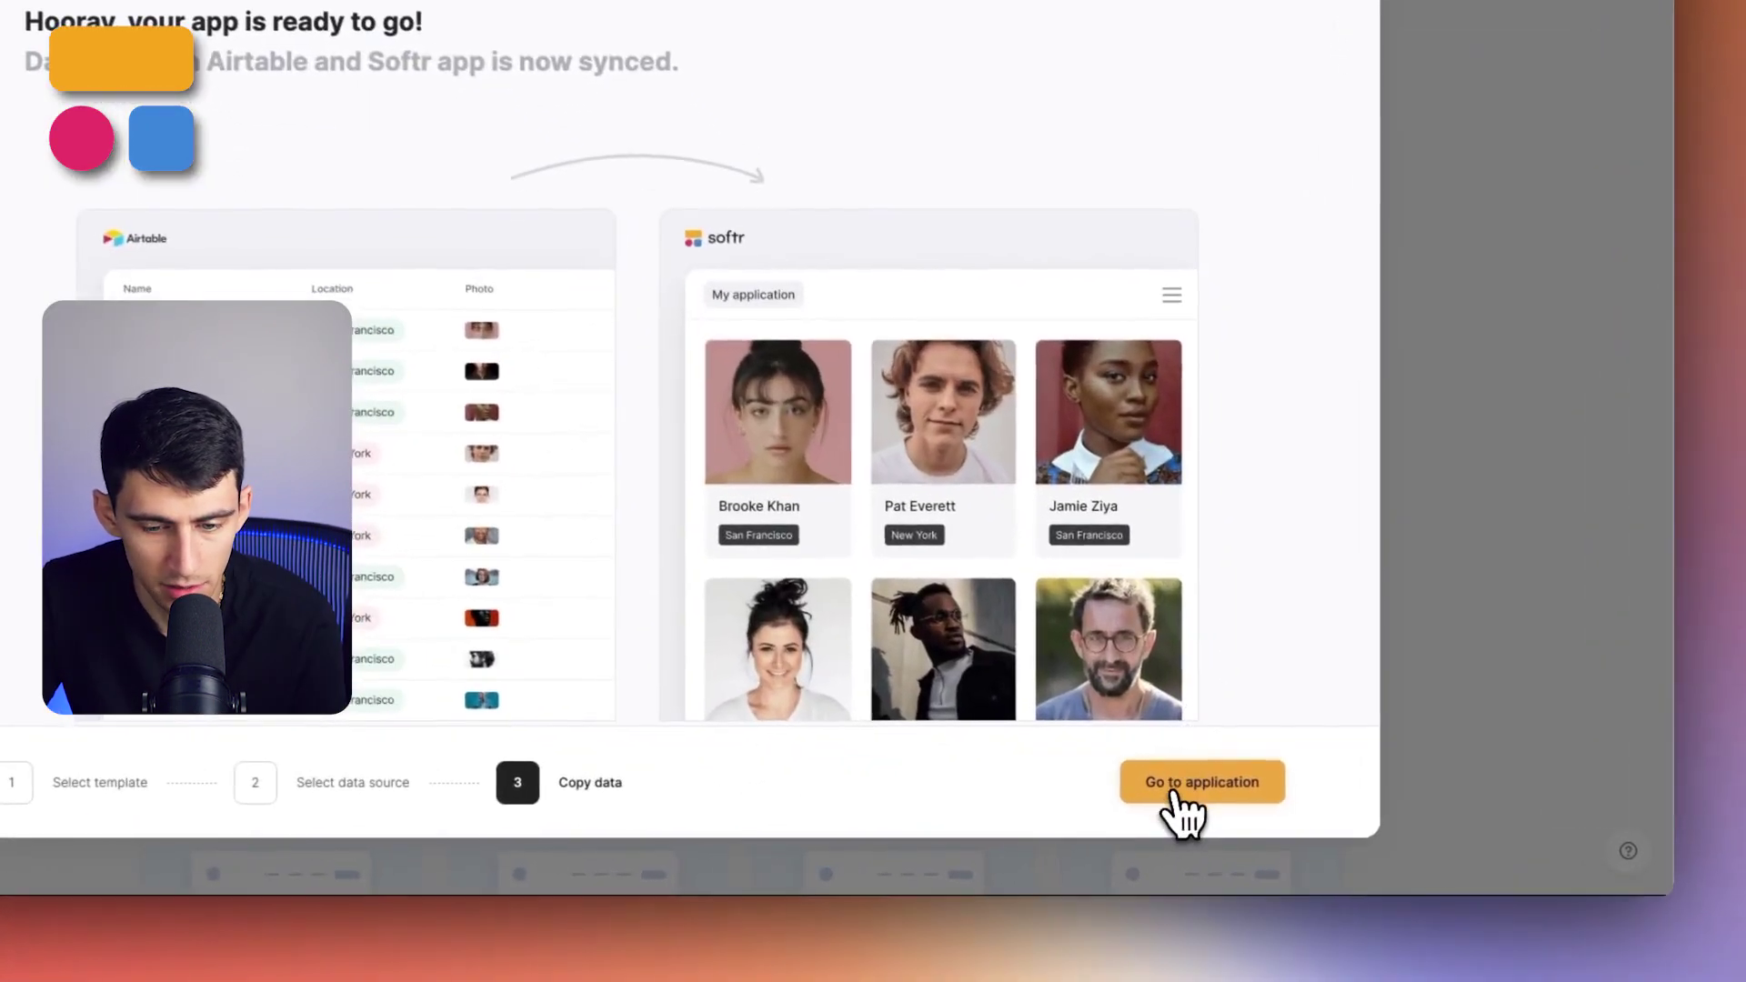
Open the new app's editor and select the Let's Get In Touch contact form block
{"action": "left_click", "coordinate": [1173, 787]}
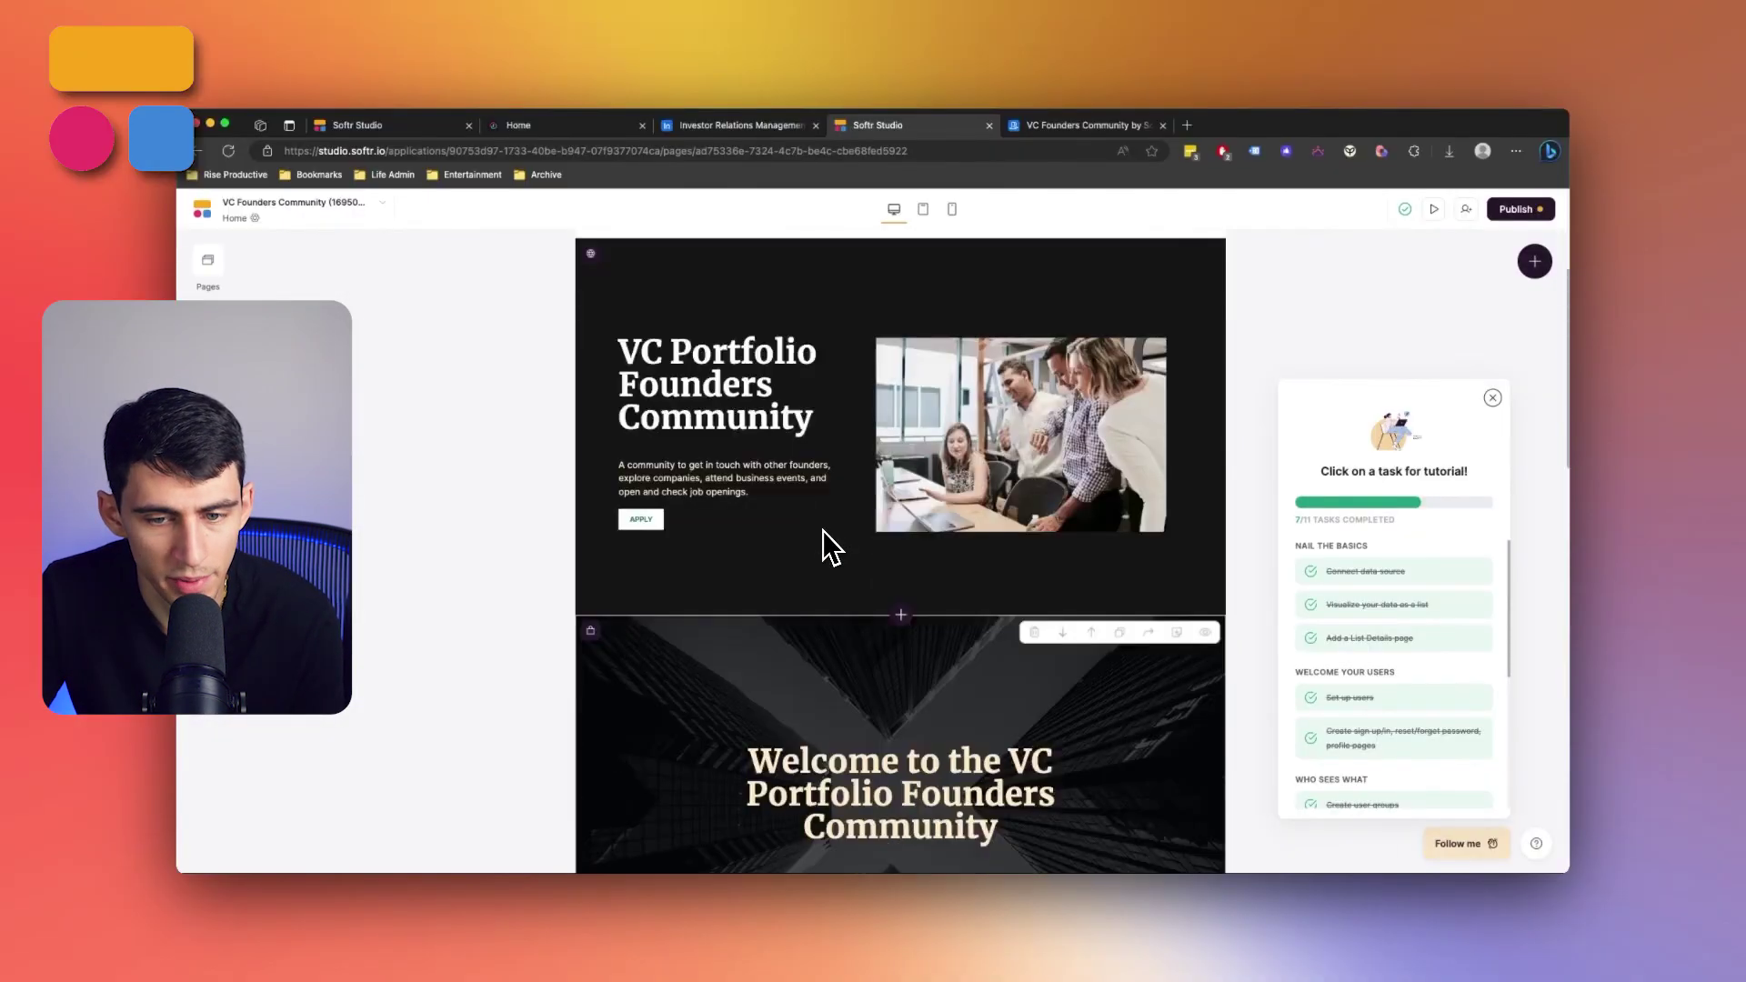
{"action": "scroll", "coordinate": [829, 546], "scroll_direction": "down", "scroll_amount": 8}
{"action": "scroll", "coordinate": [865, 491], "scroll_direction": "up", "scroll_amount": 7}
{"action": "scroll", "coordinate": [858, 538], "scroll_direction": "down", "scroll_amount": 5}
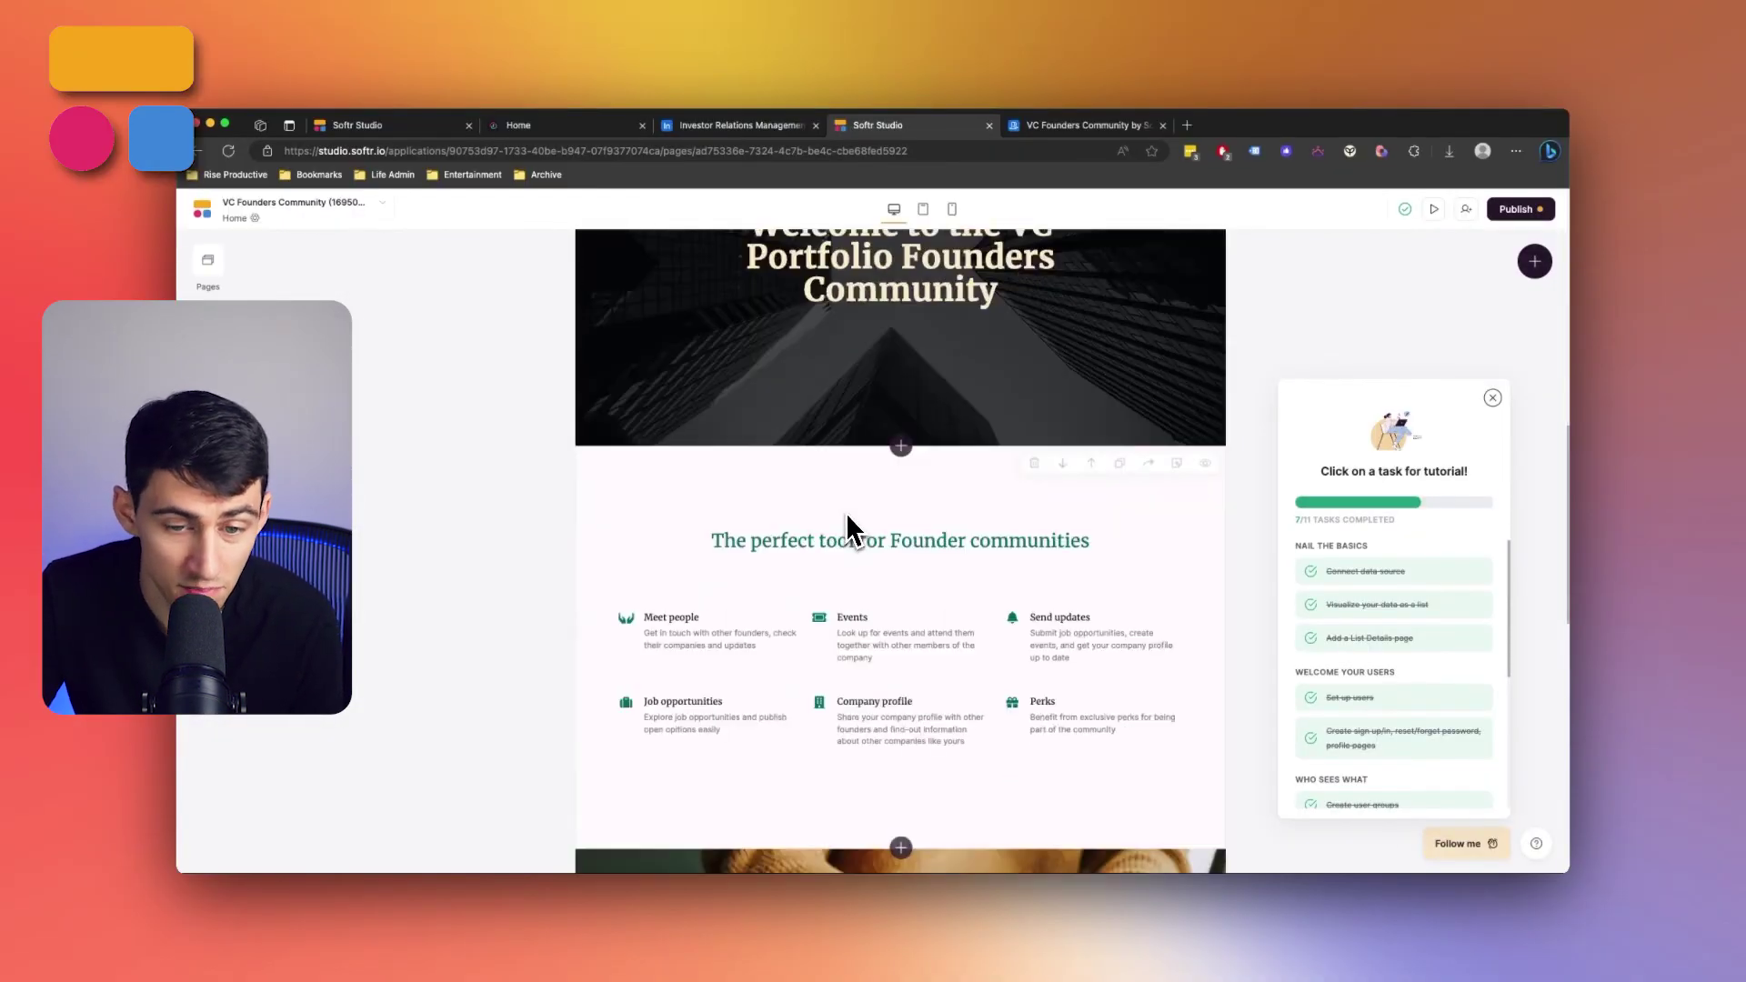
{"action": "scroll", "coordinate": [846, 513], "scroll_direction": "down", "scroll_amount": 10}
{"action": "left_click", "coordinate": [869, 482]}
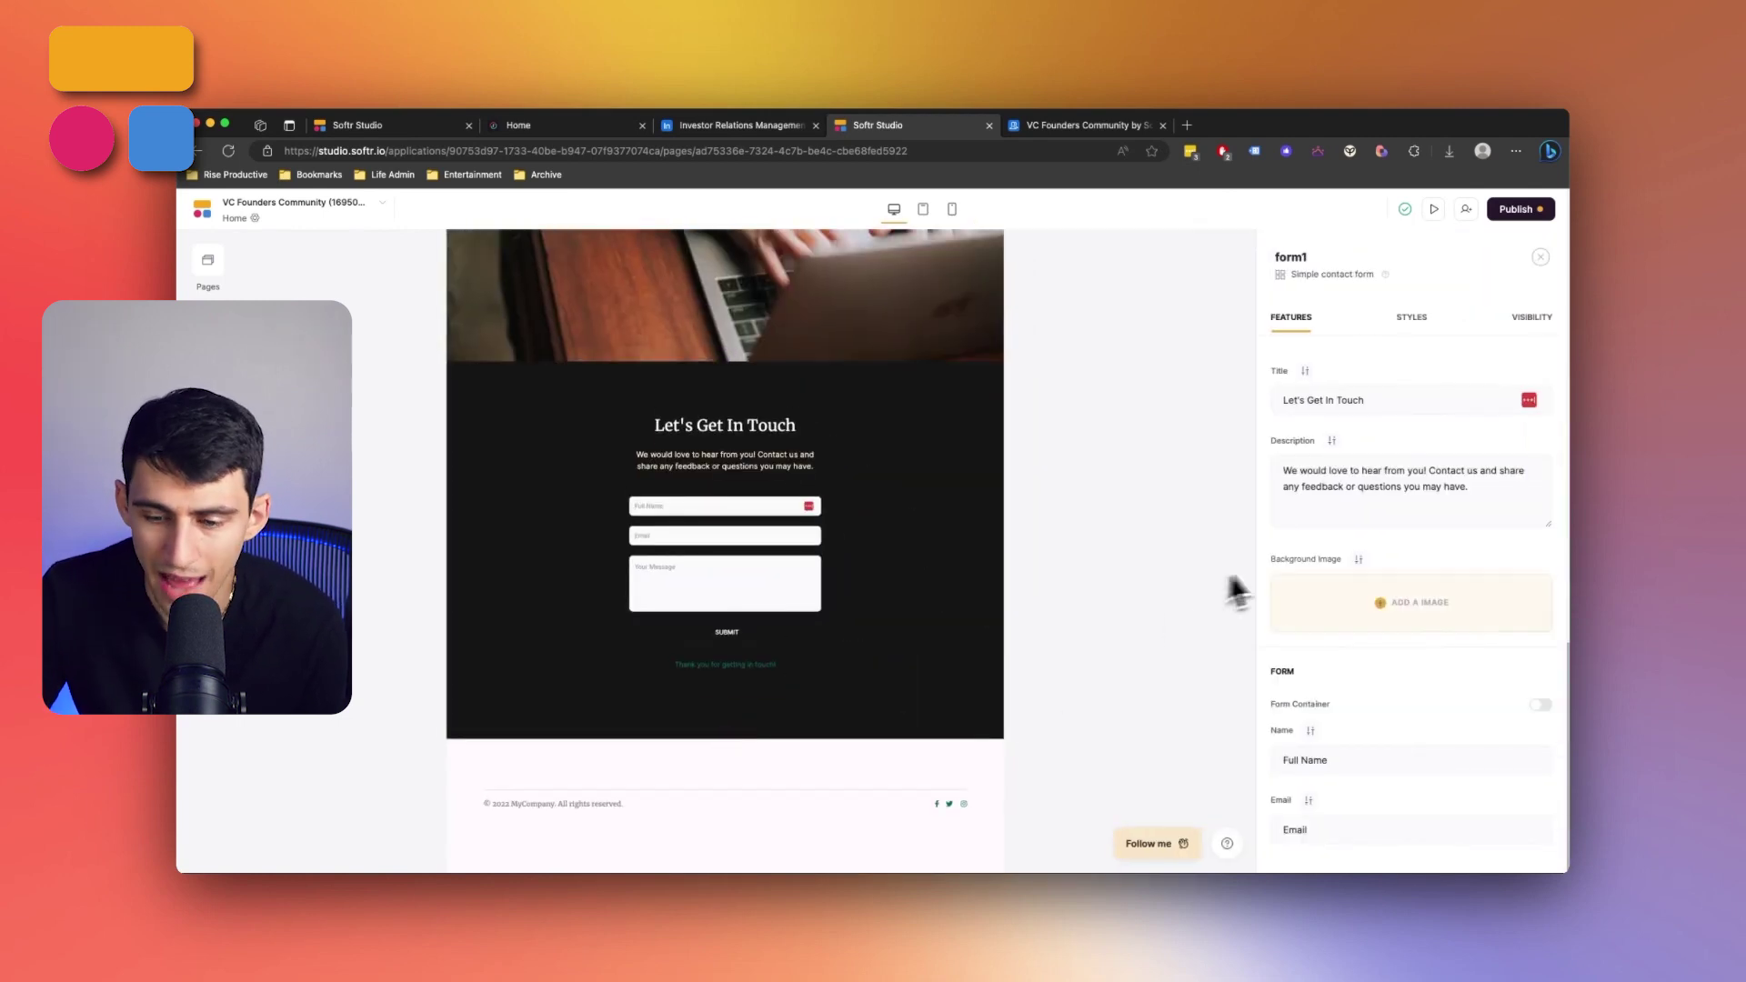
Inspect the top header and Learn More header blocks, then bring up the Publish options
{"action": "scroll", "coordinate": [1462, 746], "scroll_direction": "down", "scroll_amount": 8}
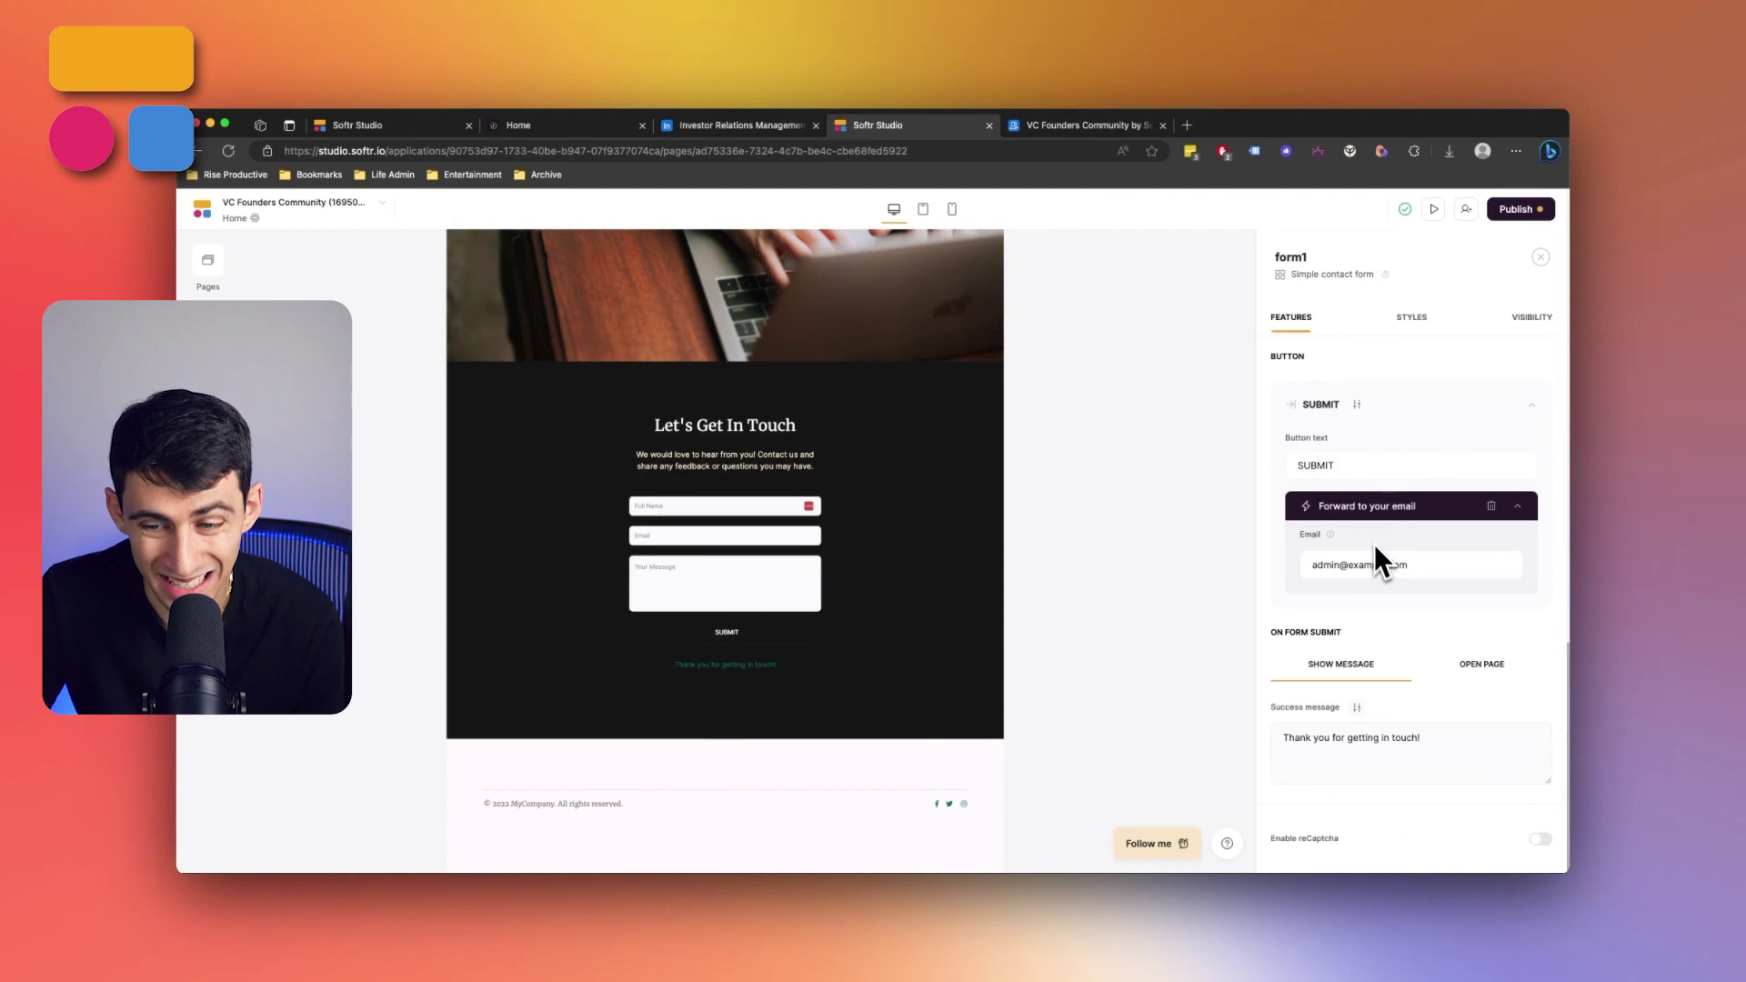
{"action": "scroll", "coordinate": [1345, 602], "scroll_direction": "down", "scroll_amount": 3}
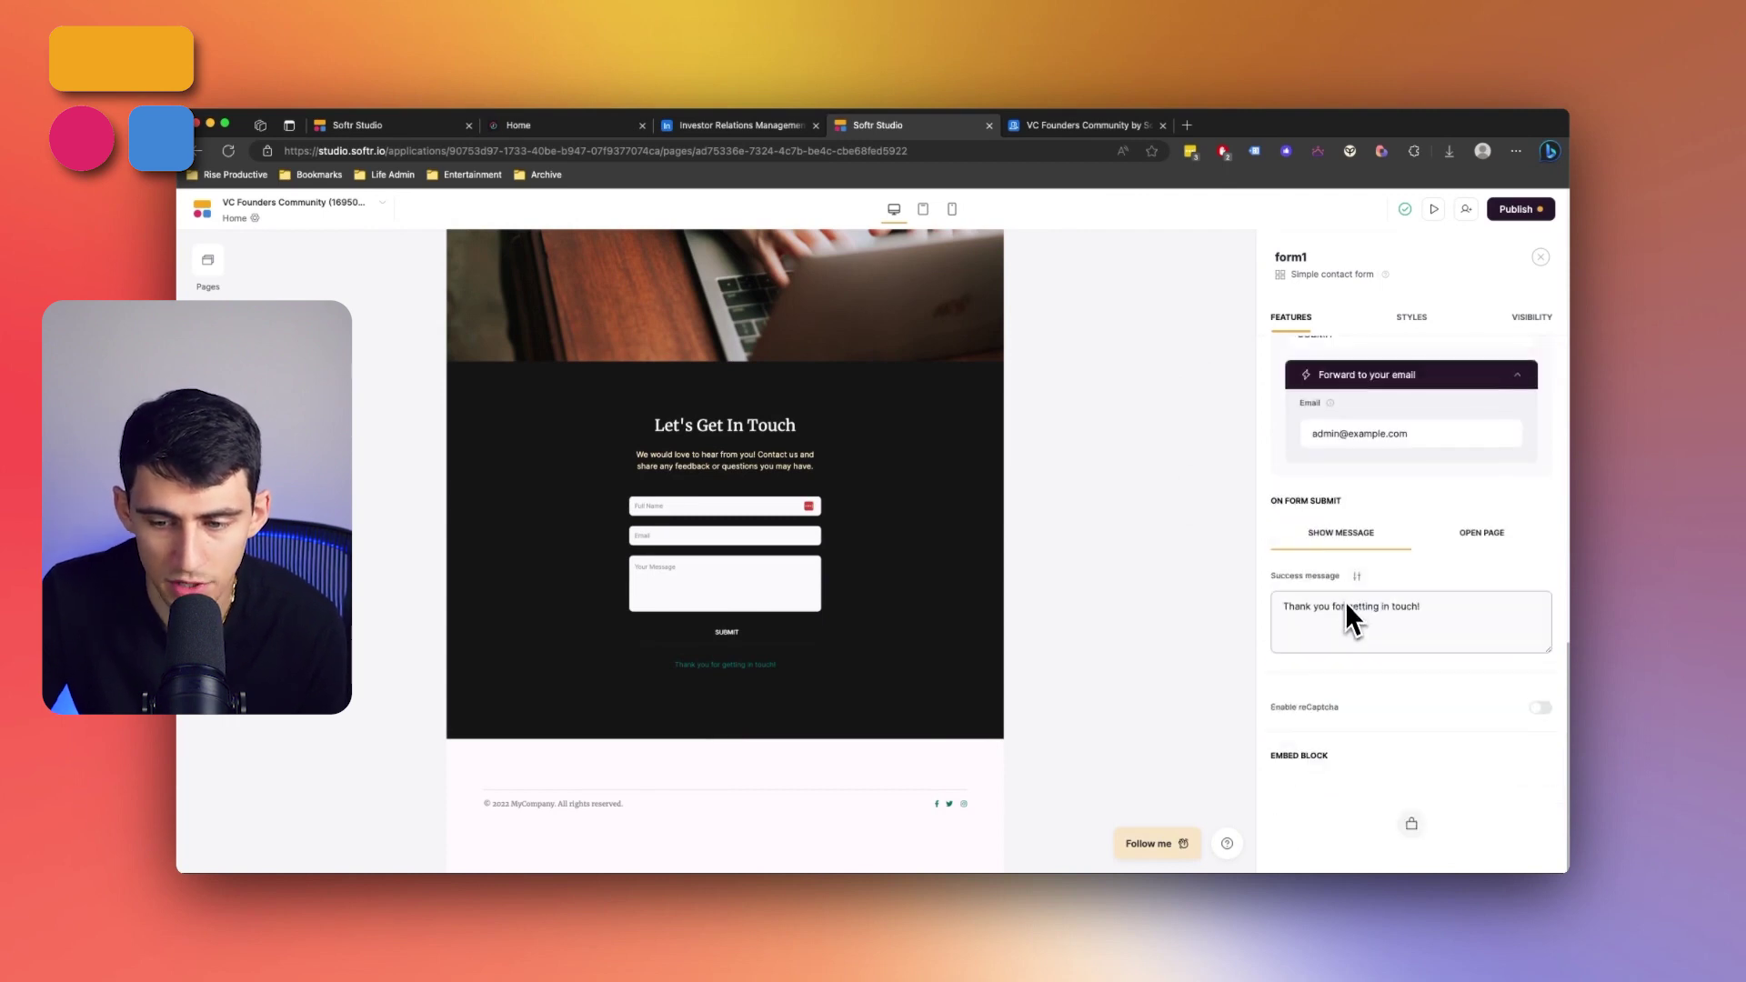
{"action": "scroll", "coordinate": [1346, 603], "scroll_direction": "up", "scroll_amount": 4}
{"action": "scroll", "coordinate": [1346, 564], "scroll_direction": "up", "scroll_amount": 2}
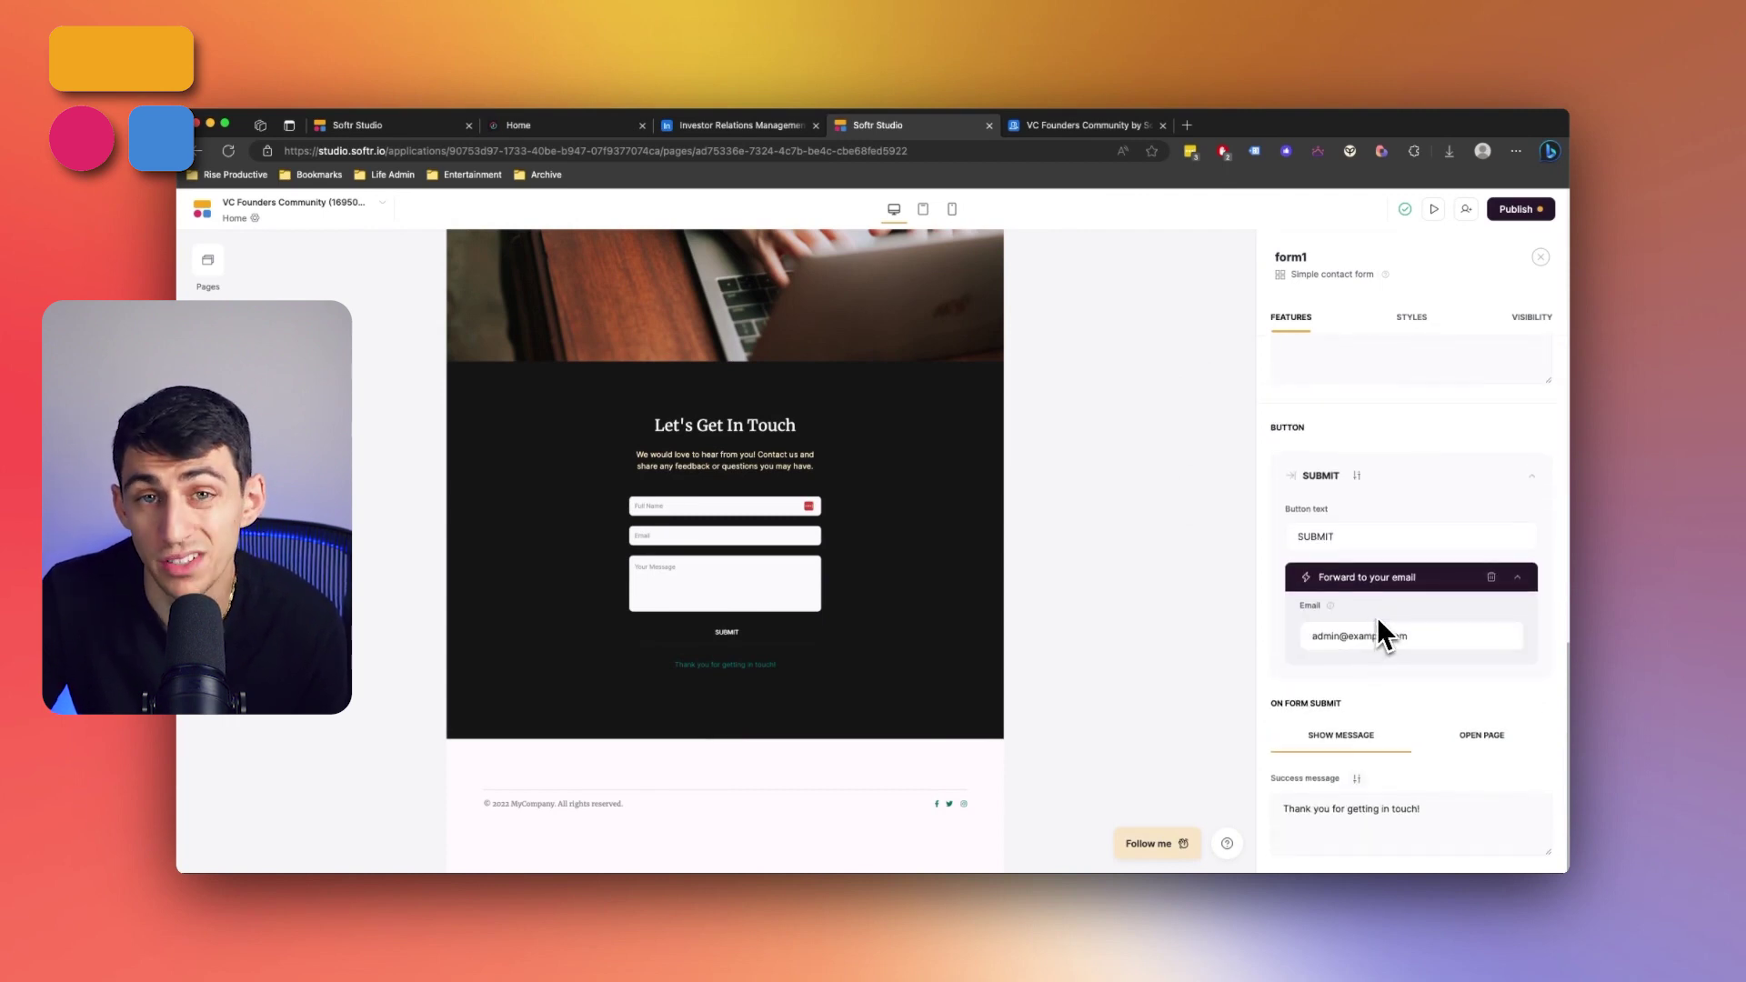
{"action": "scroll", "coordinate": [1415, 524], "scroll_direction": "up", "scroll_amount": 6}
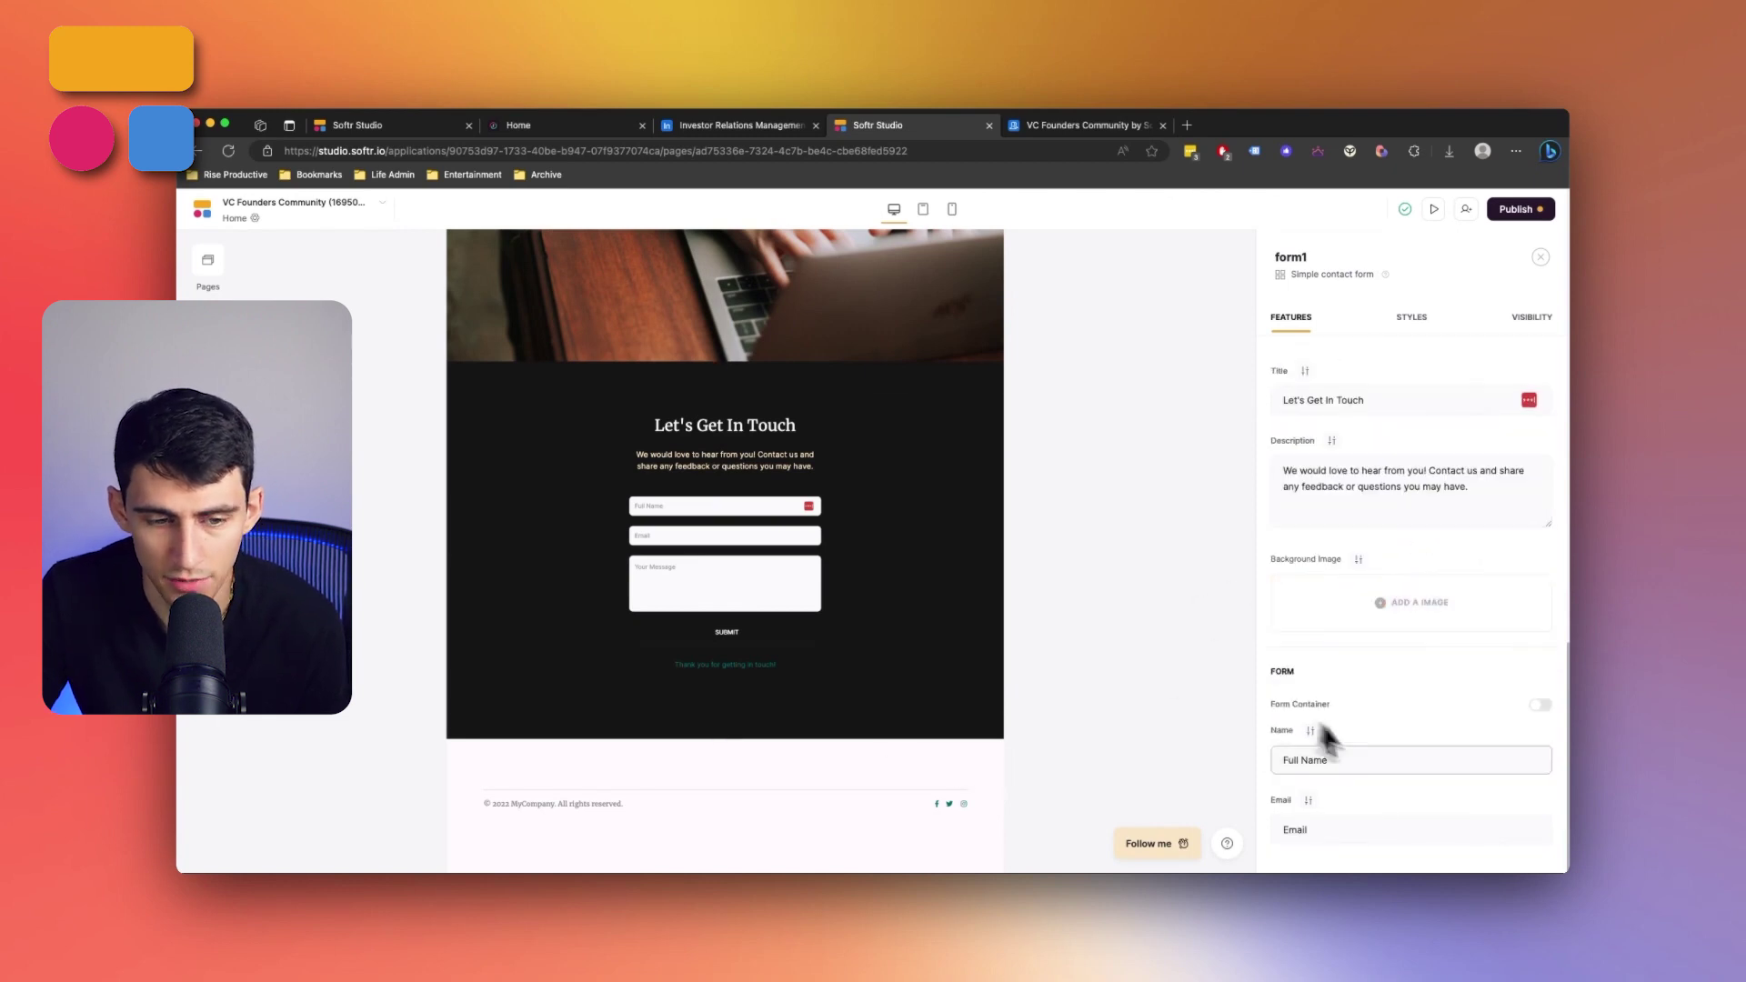
{"action": "scroll", "coordinate": [1319, 719], "scroll_direction": "down", "scroll_amount": 8}
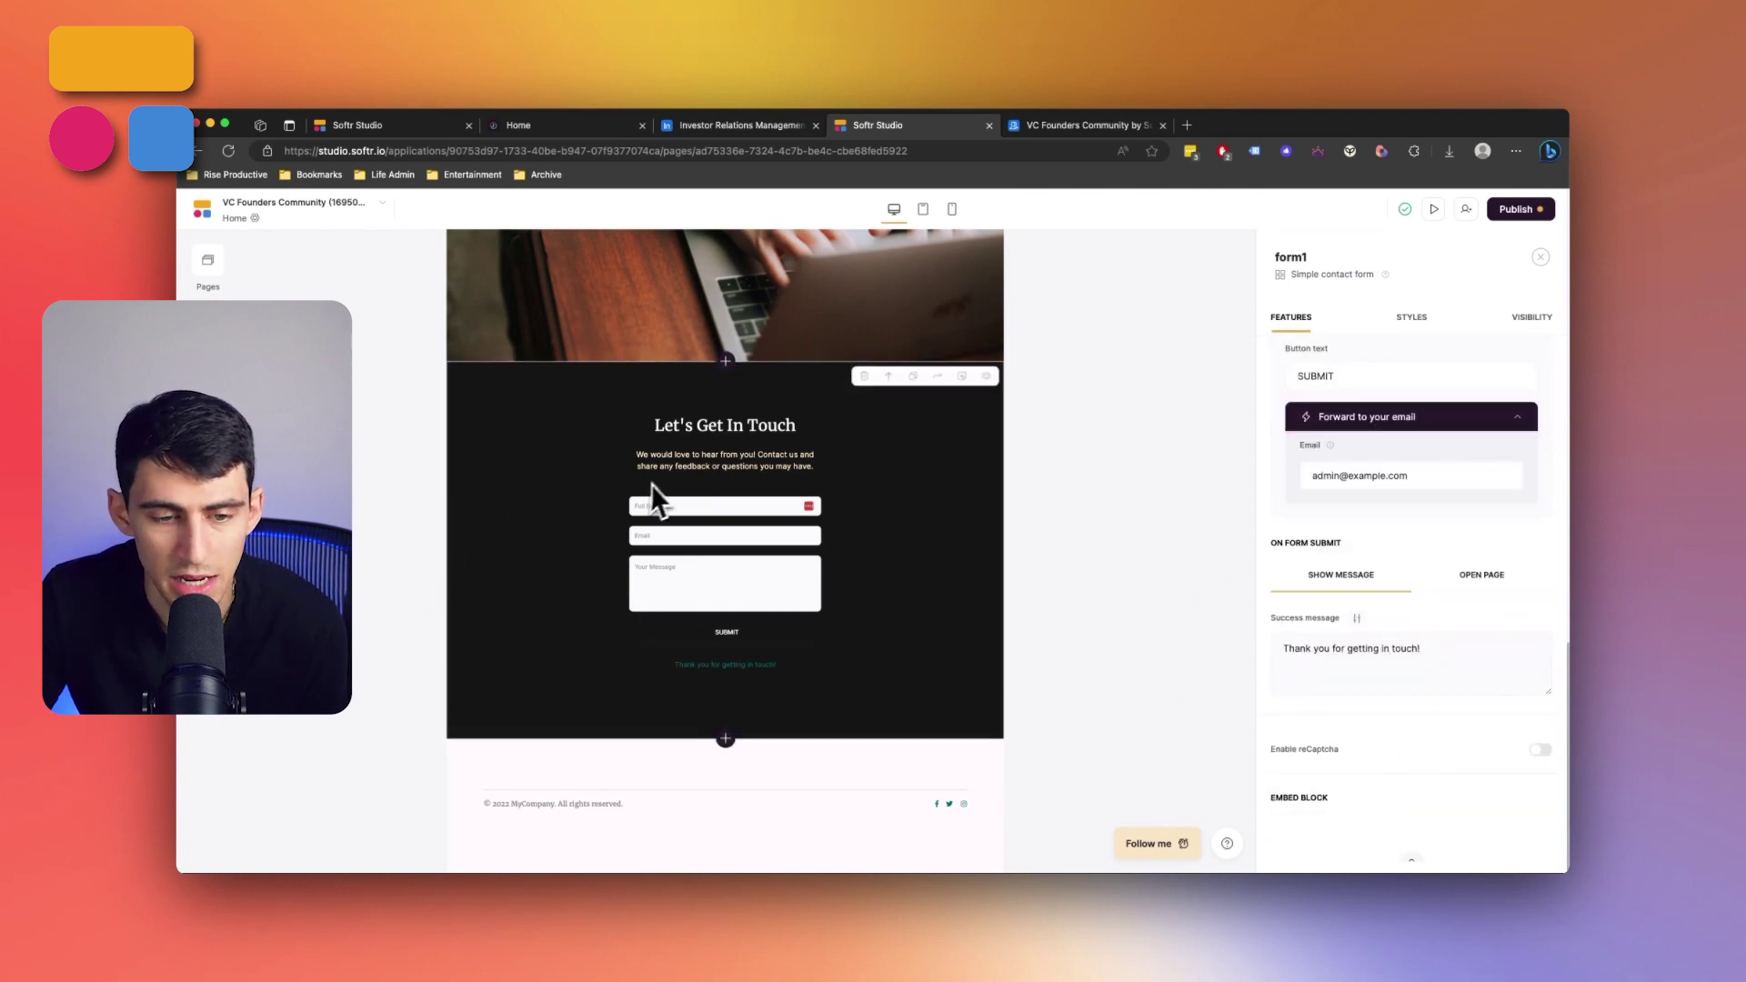
{"action": "scroll", "coordinate": [707, 269], "scroll_direction": "up", "scroll_amount": 15}
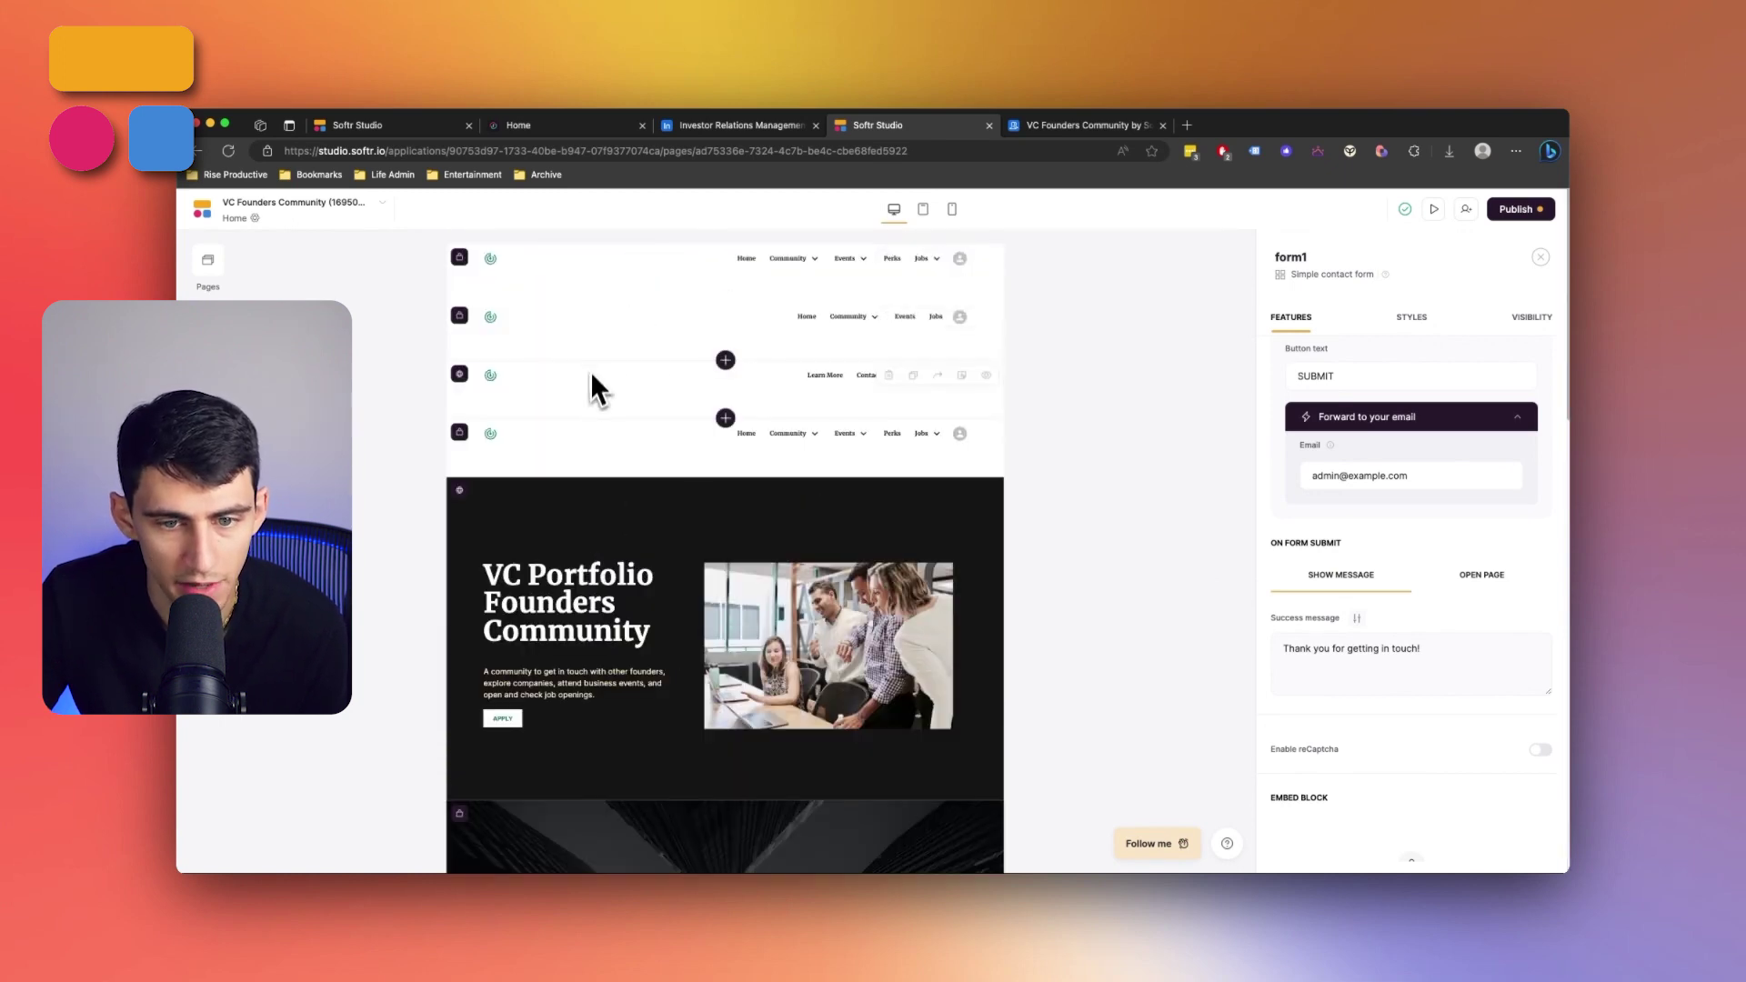
{"action": "left_click", "coordinate": [587, 396]}
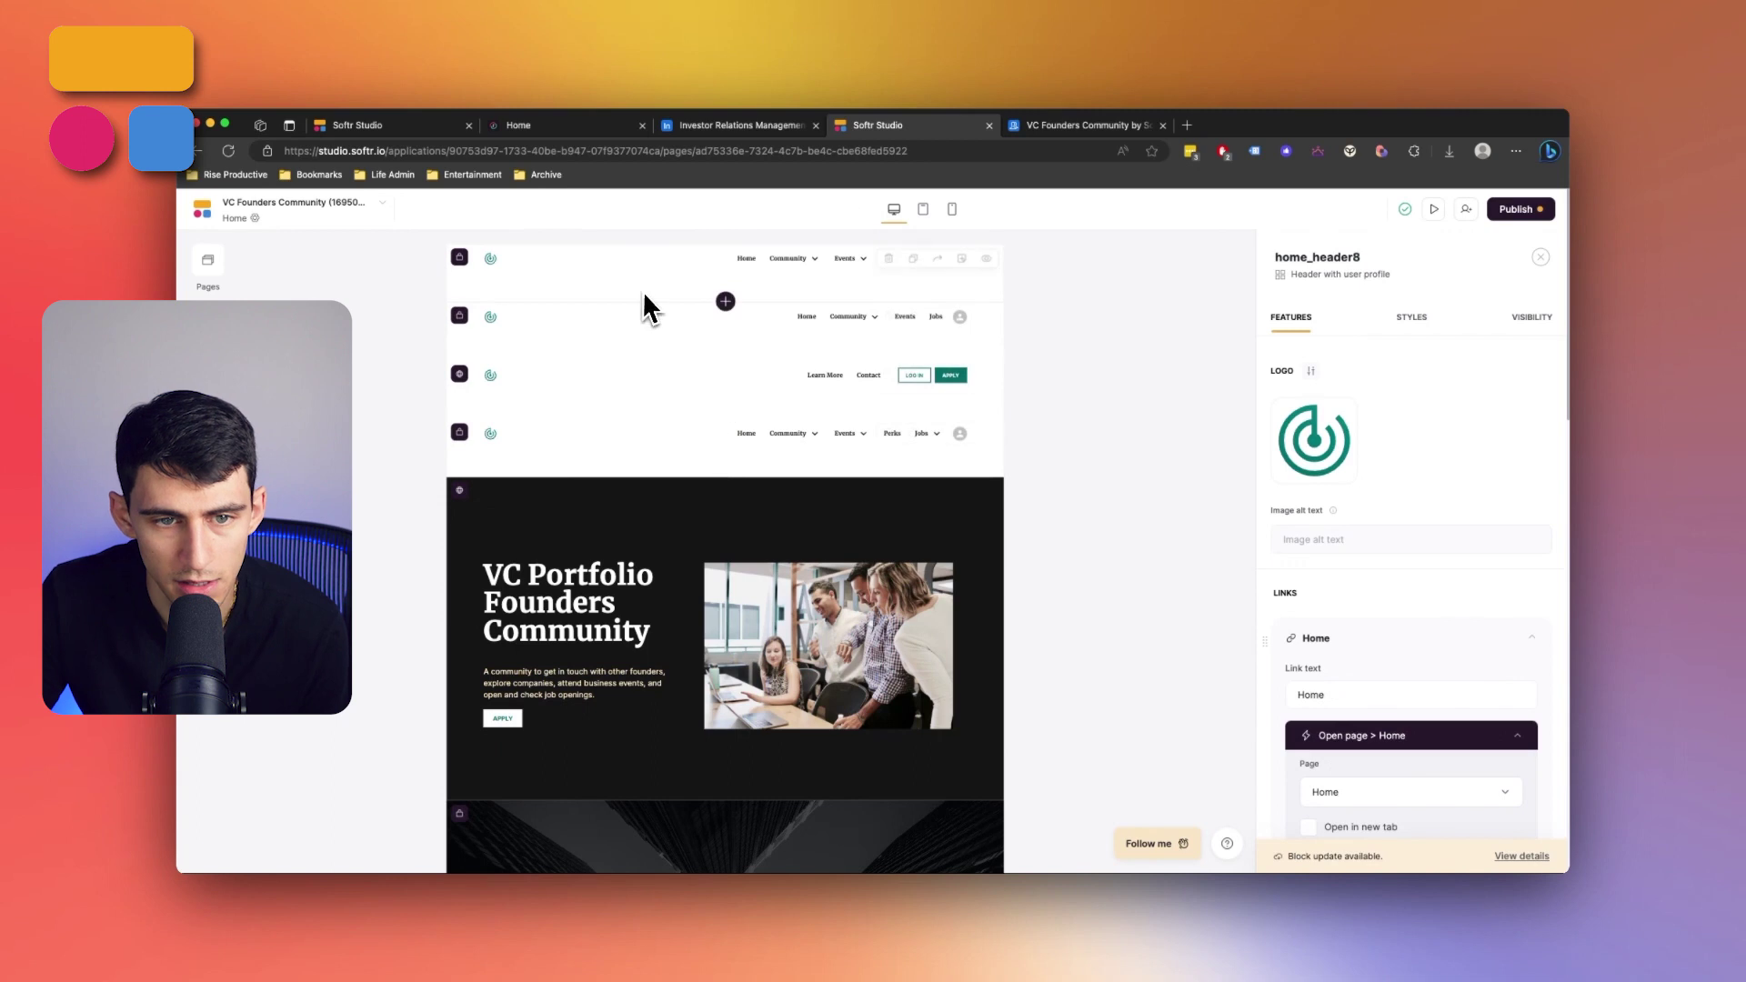
{"action": "left_click", "coordinate": [724, 391]}
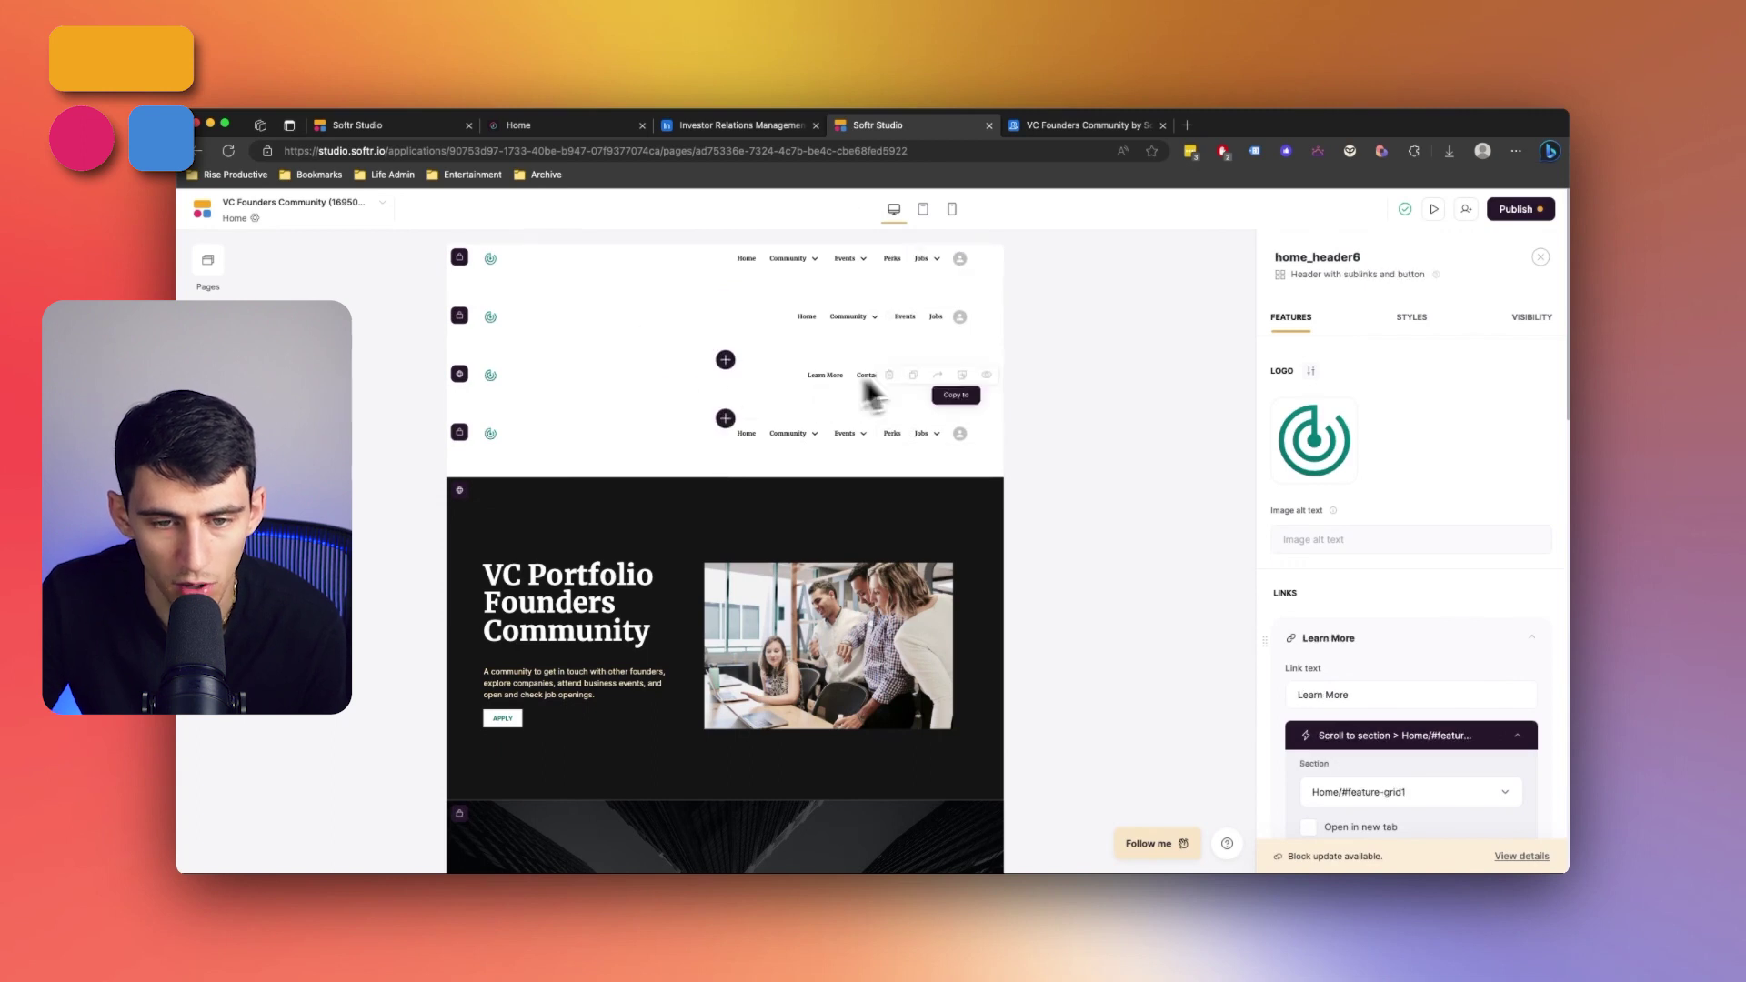
{"action": "left_click", "coordinate": [1516, 211]}
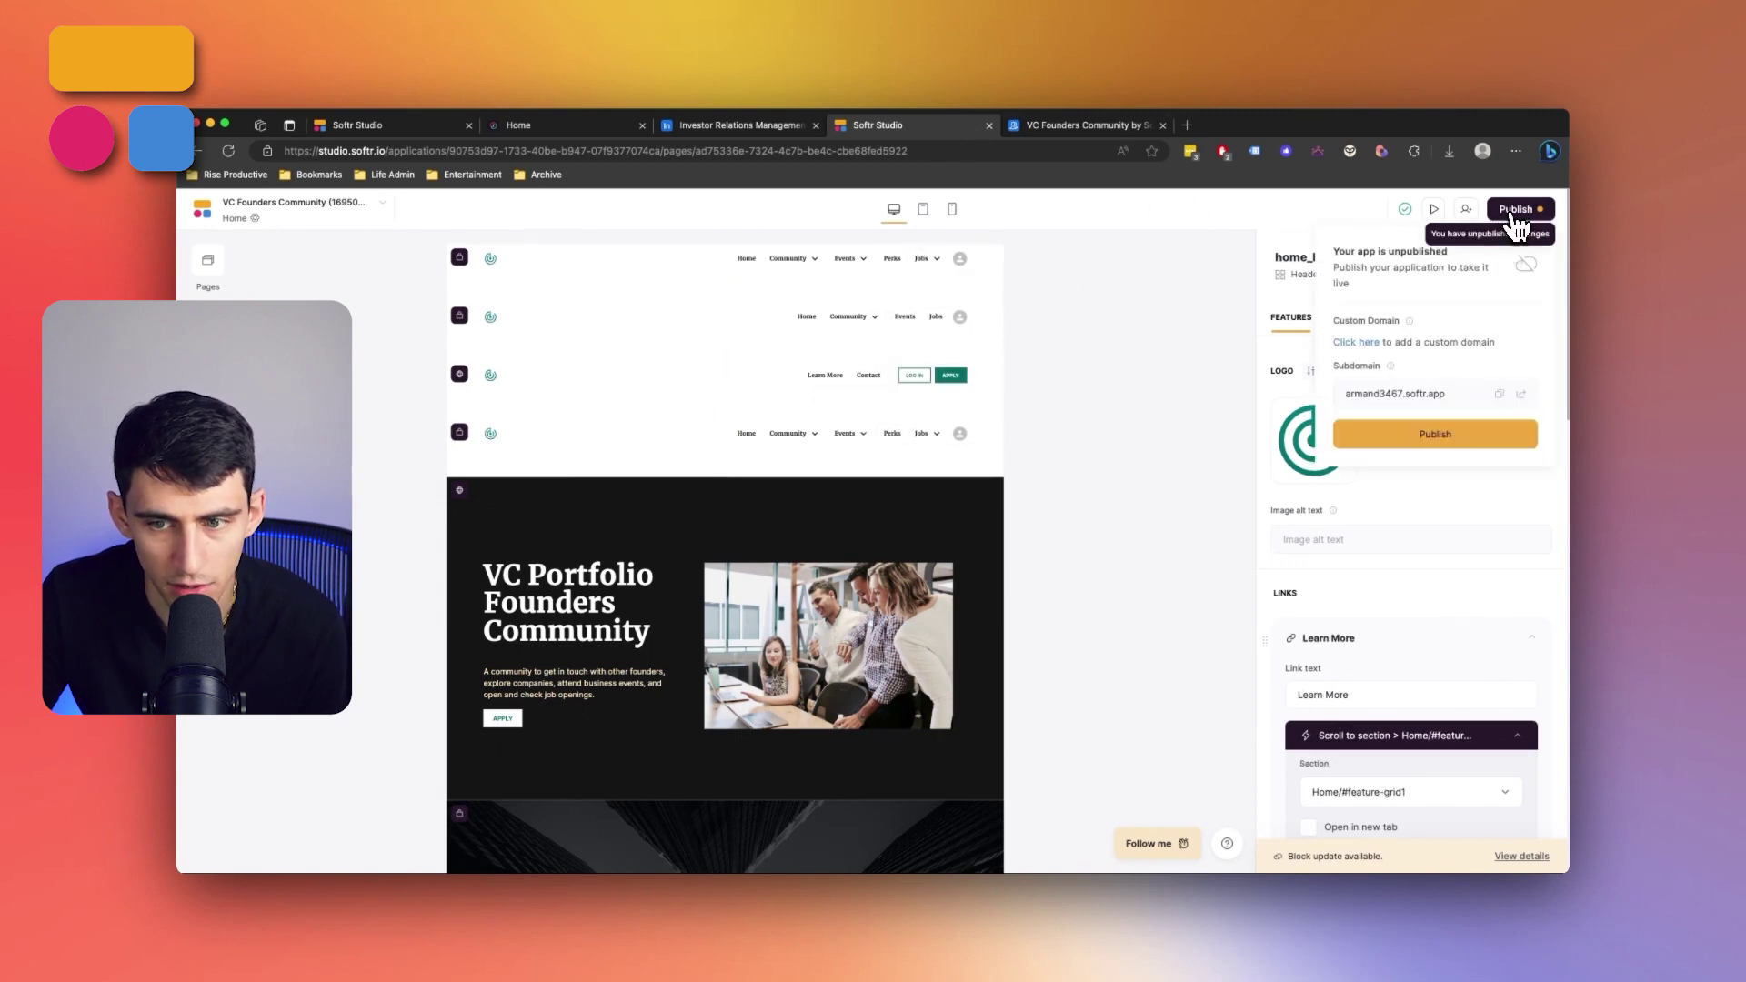
Publish the app and follow the live site's Learn More and Contact links
{"action": "left_click", "coordinate": [1519, 397]}
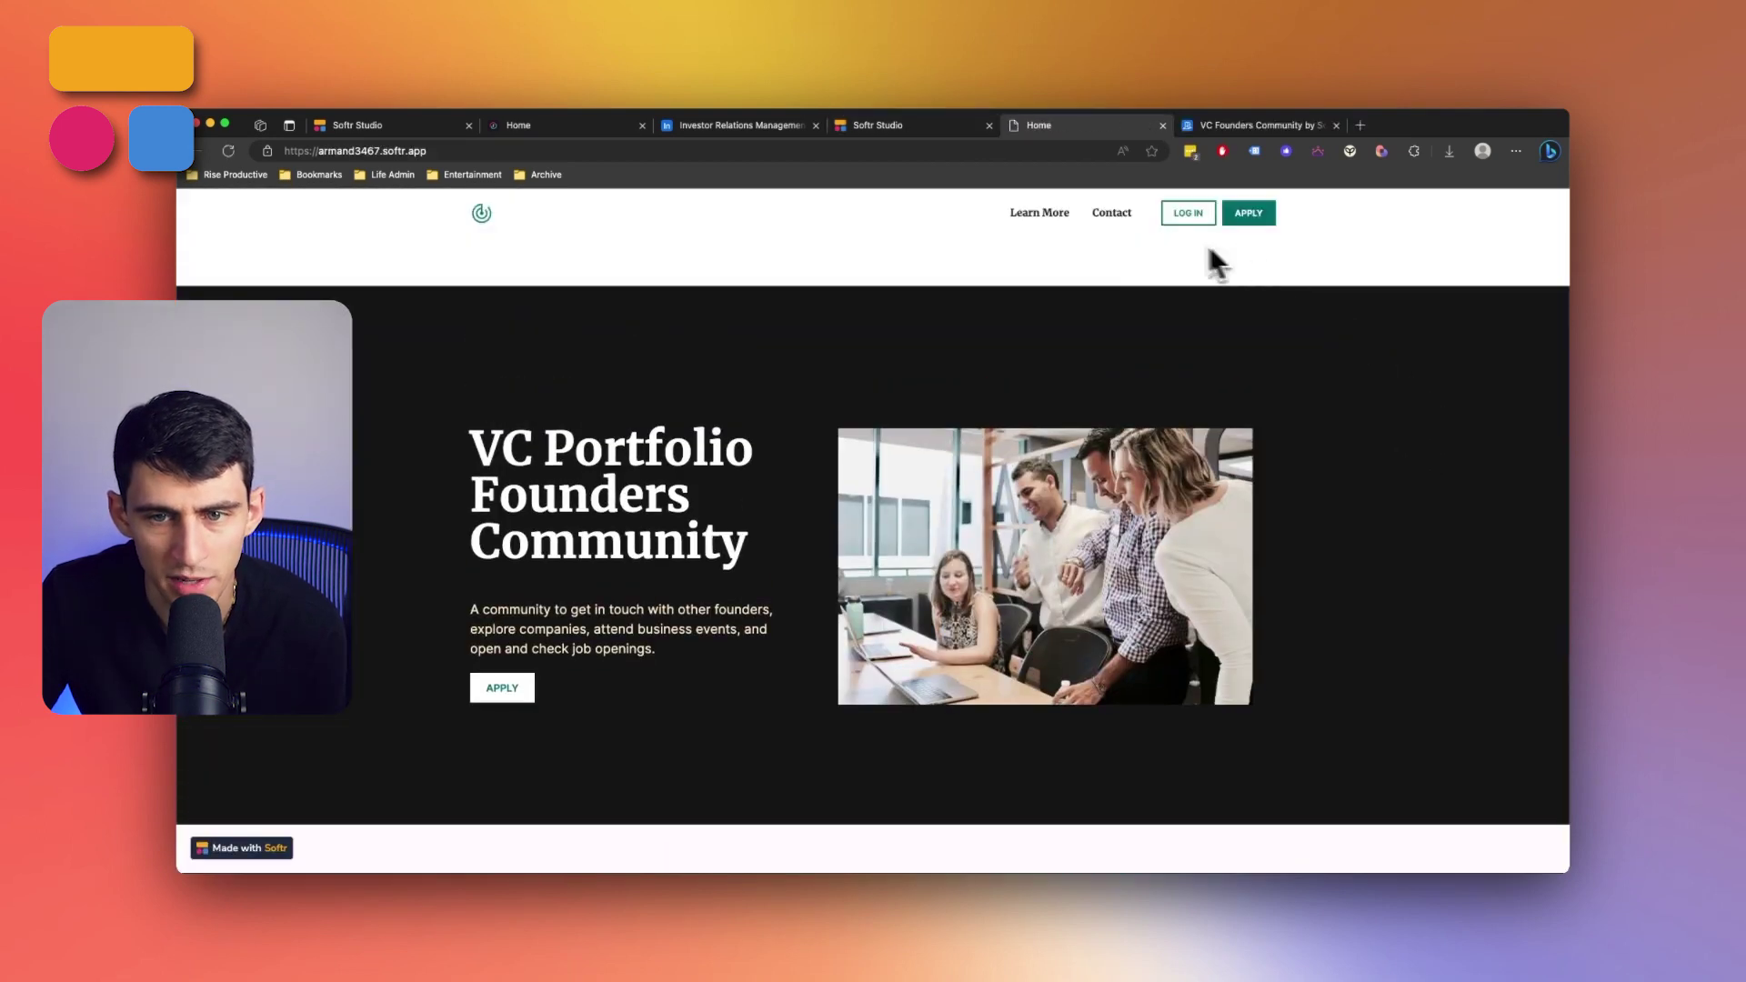
{"action": "left_click", "coordinate": [1043, 218]}
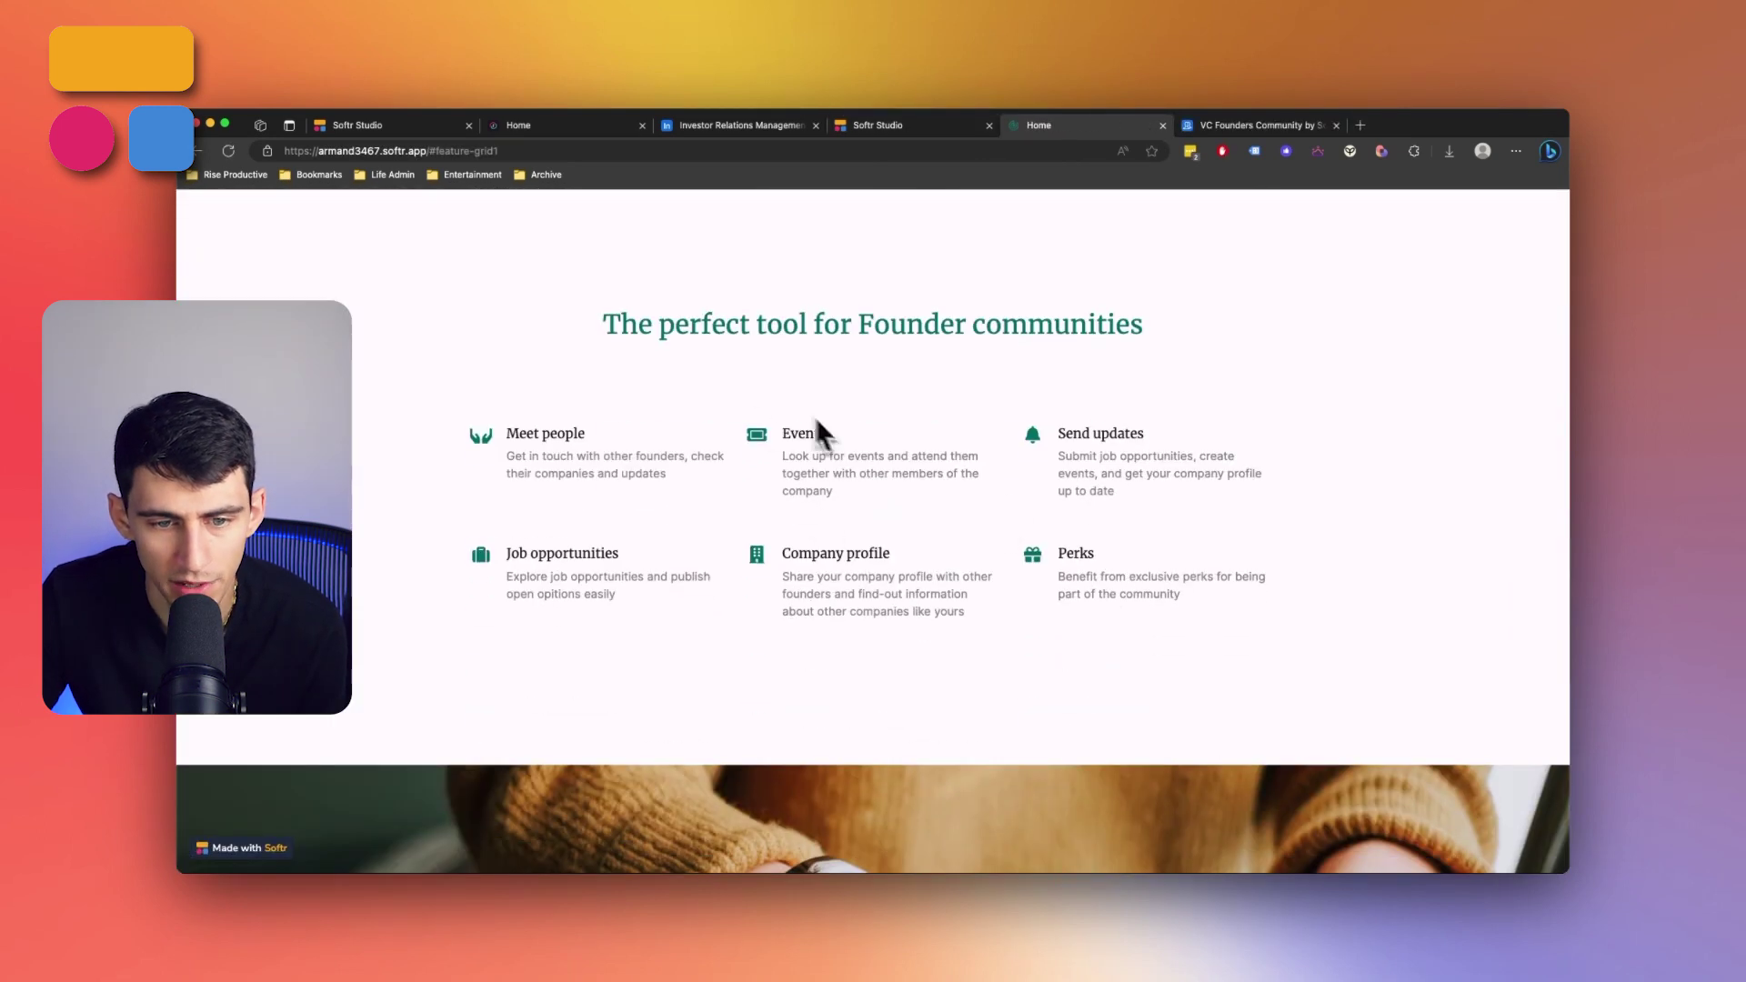
{"action": "scroll", "coordinate": [1000, 291], "scroll_direction": "up", "scroll_amount": 6}
{"action": "left_click", "coordinate": [1114, 215]}
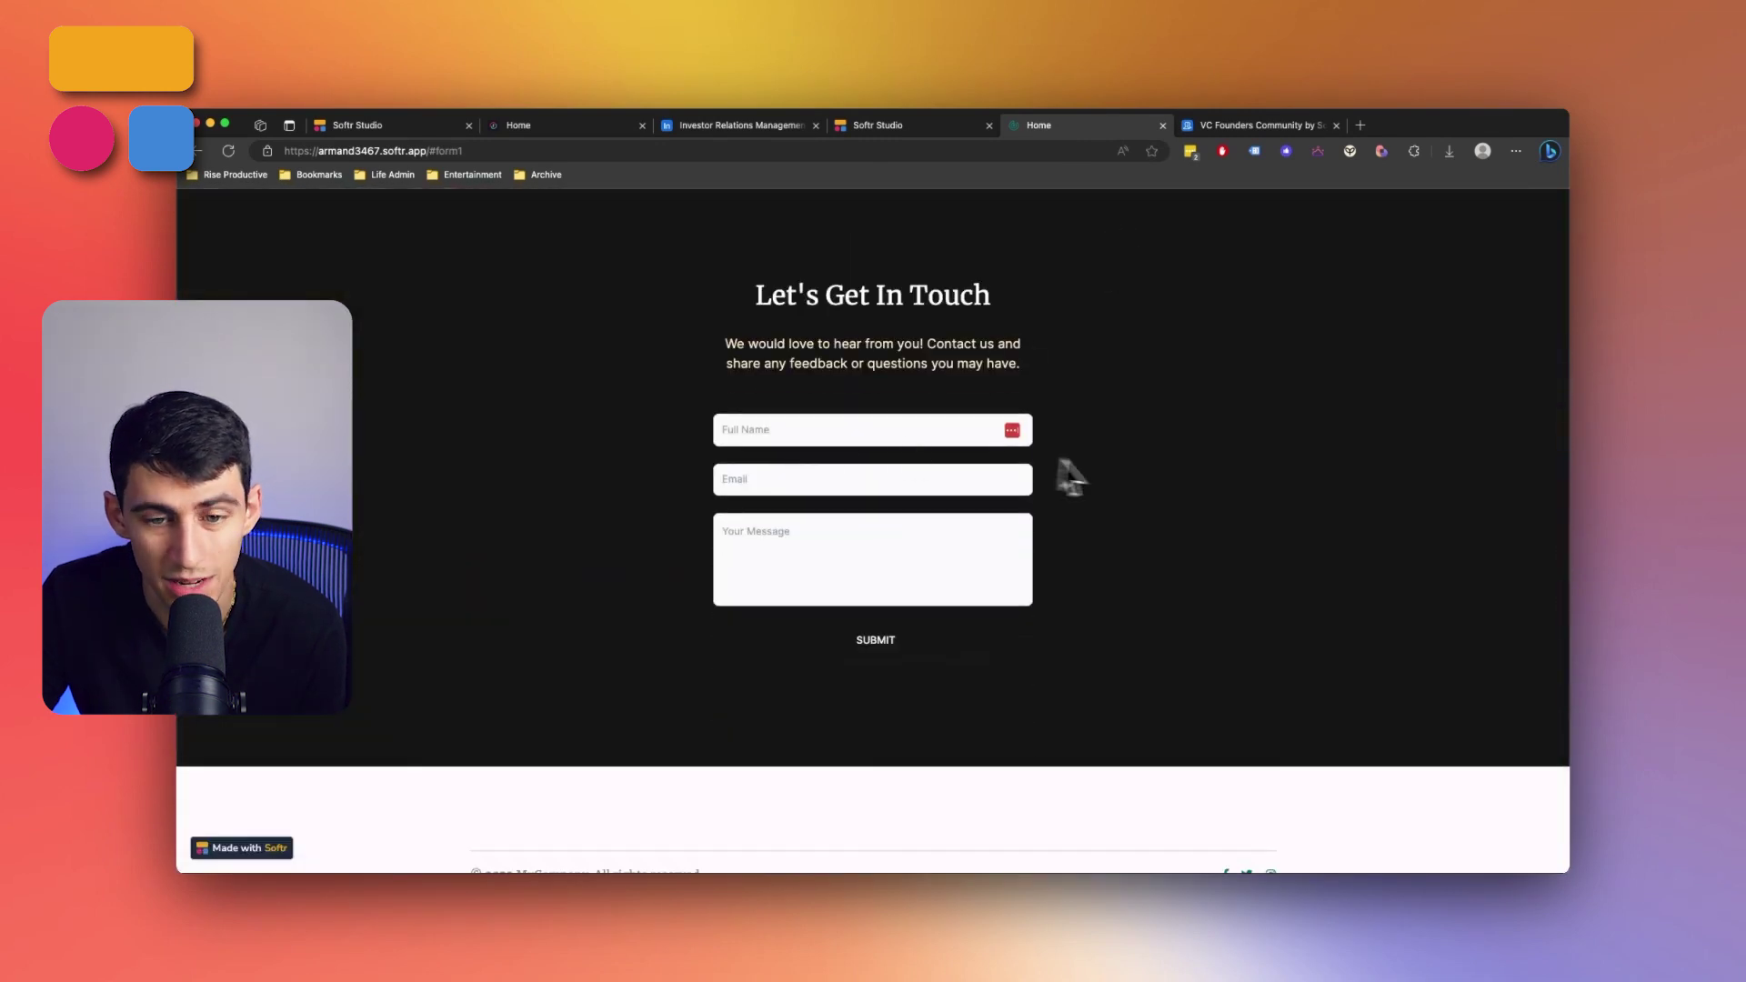
Scroll back through the published site's homepage sections
{"action": "scroll", "coordinate": [1109, 465], "scroll_direction": "up", "scroll_amount": 10}
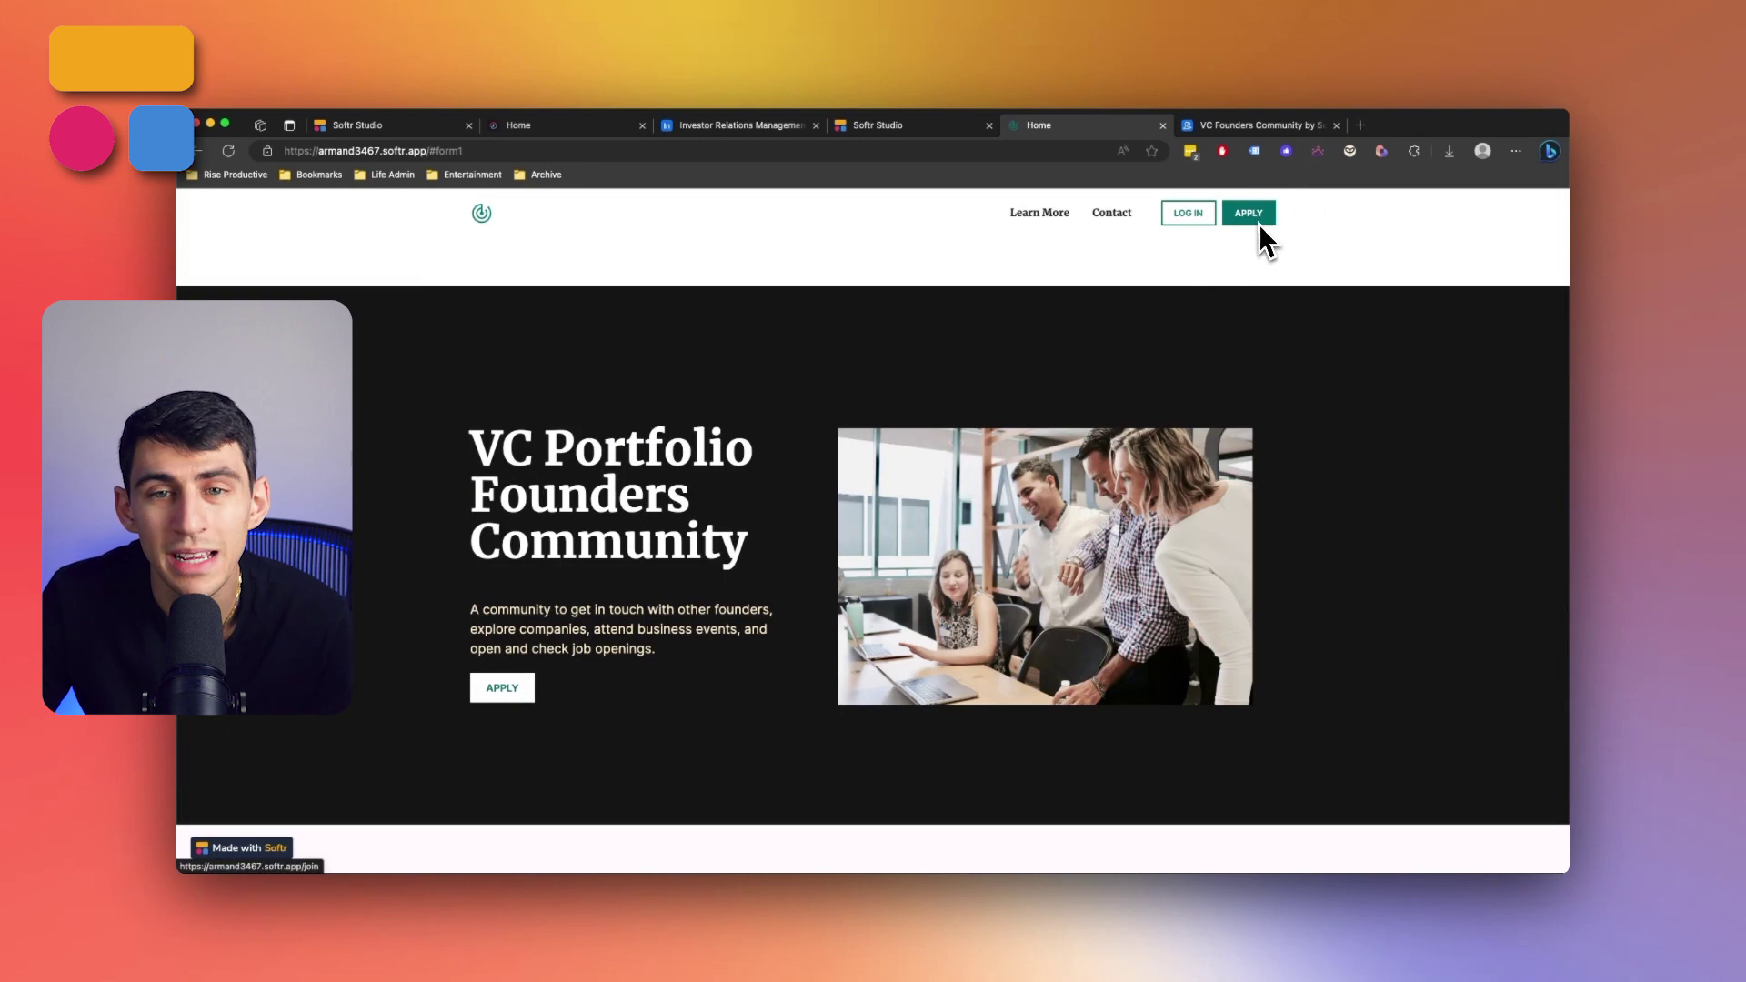
{"action": "scroll", "coordinate": [1219, 263], "scroll_direction": "down", "scroll_amount": 10}
{"action": "scroll", "coordinate": [1182, 294], "scroll_direction": "up", "scroll_amount": 10}
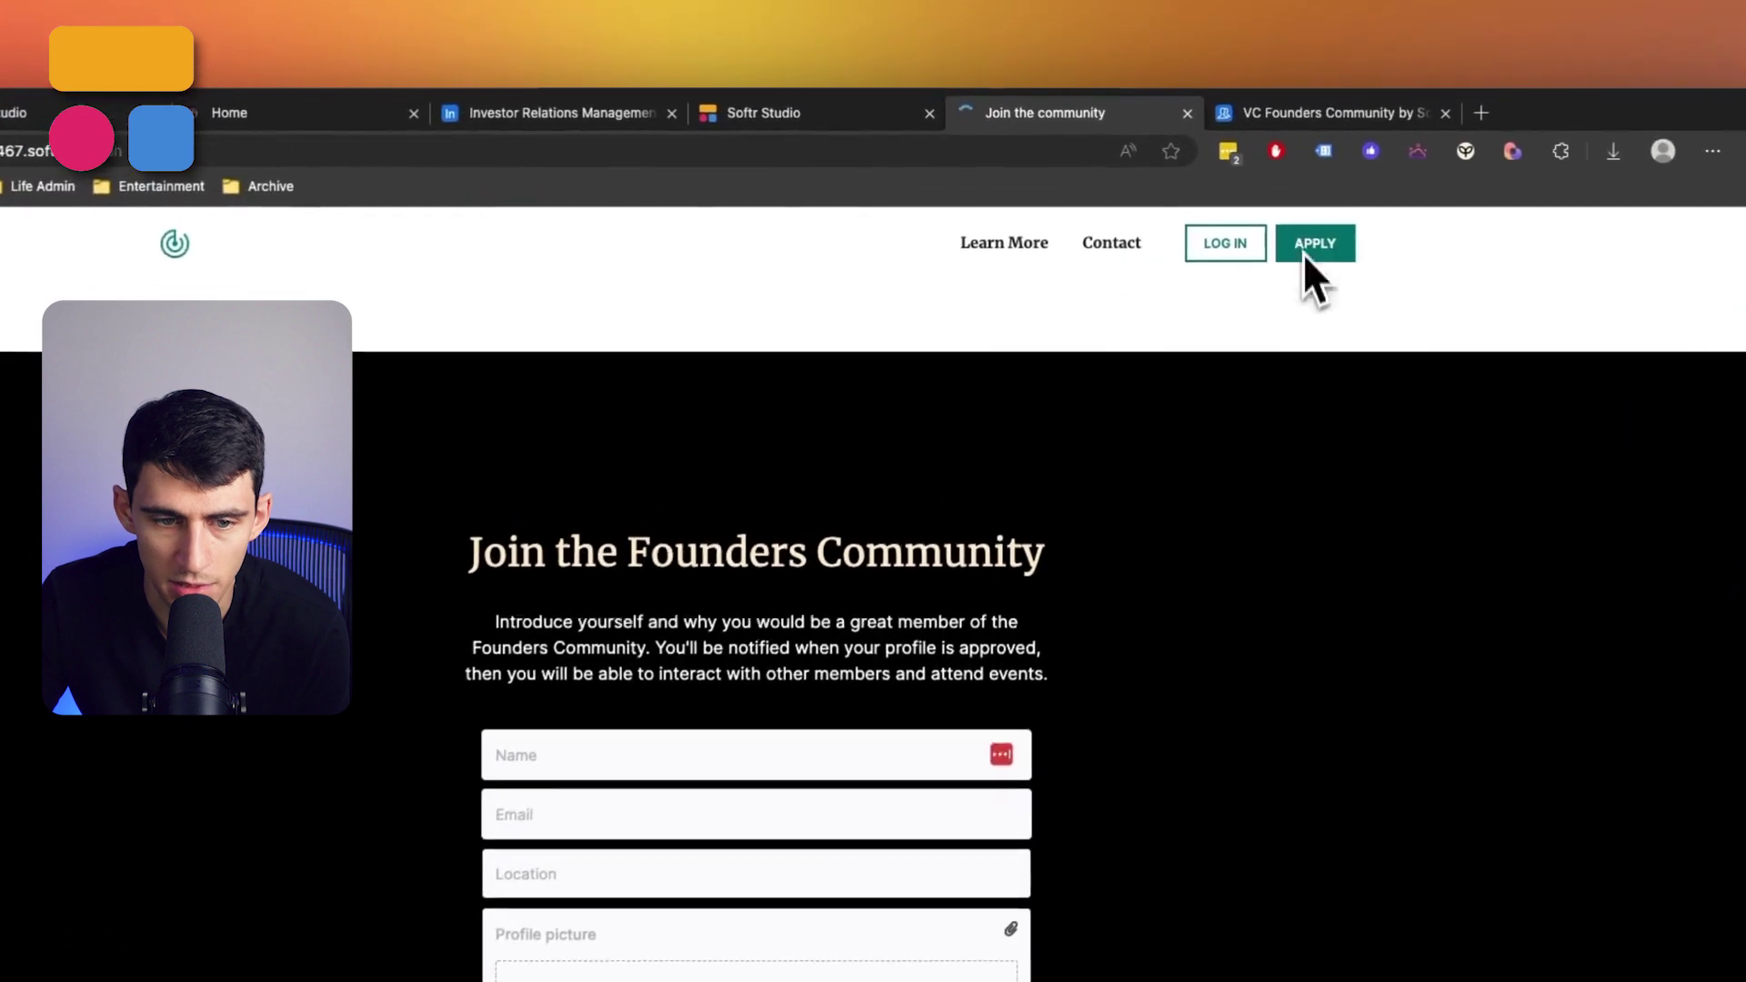
{"action": "scroll", "coordinate": [1196, 405], "scroll_direction": "down", "scroll_amount": 3}
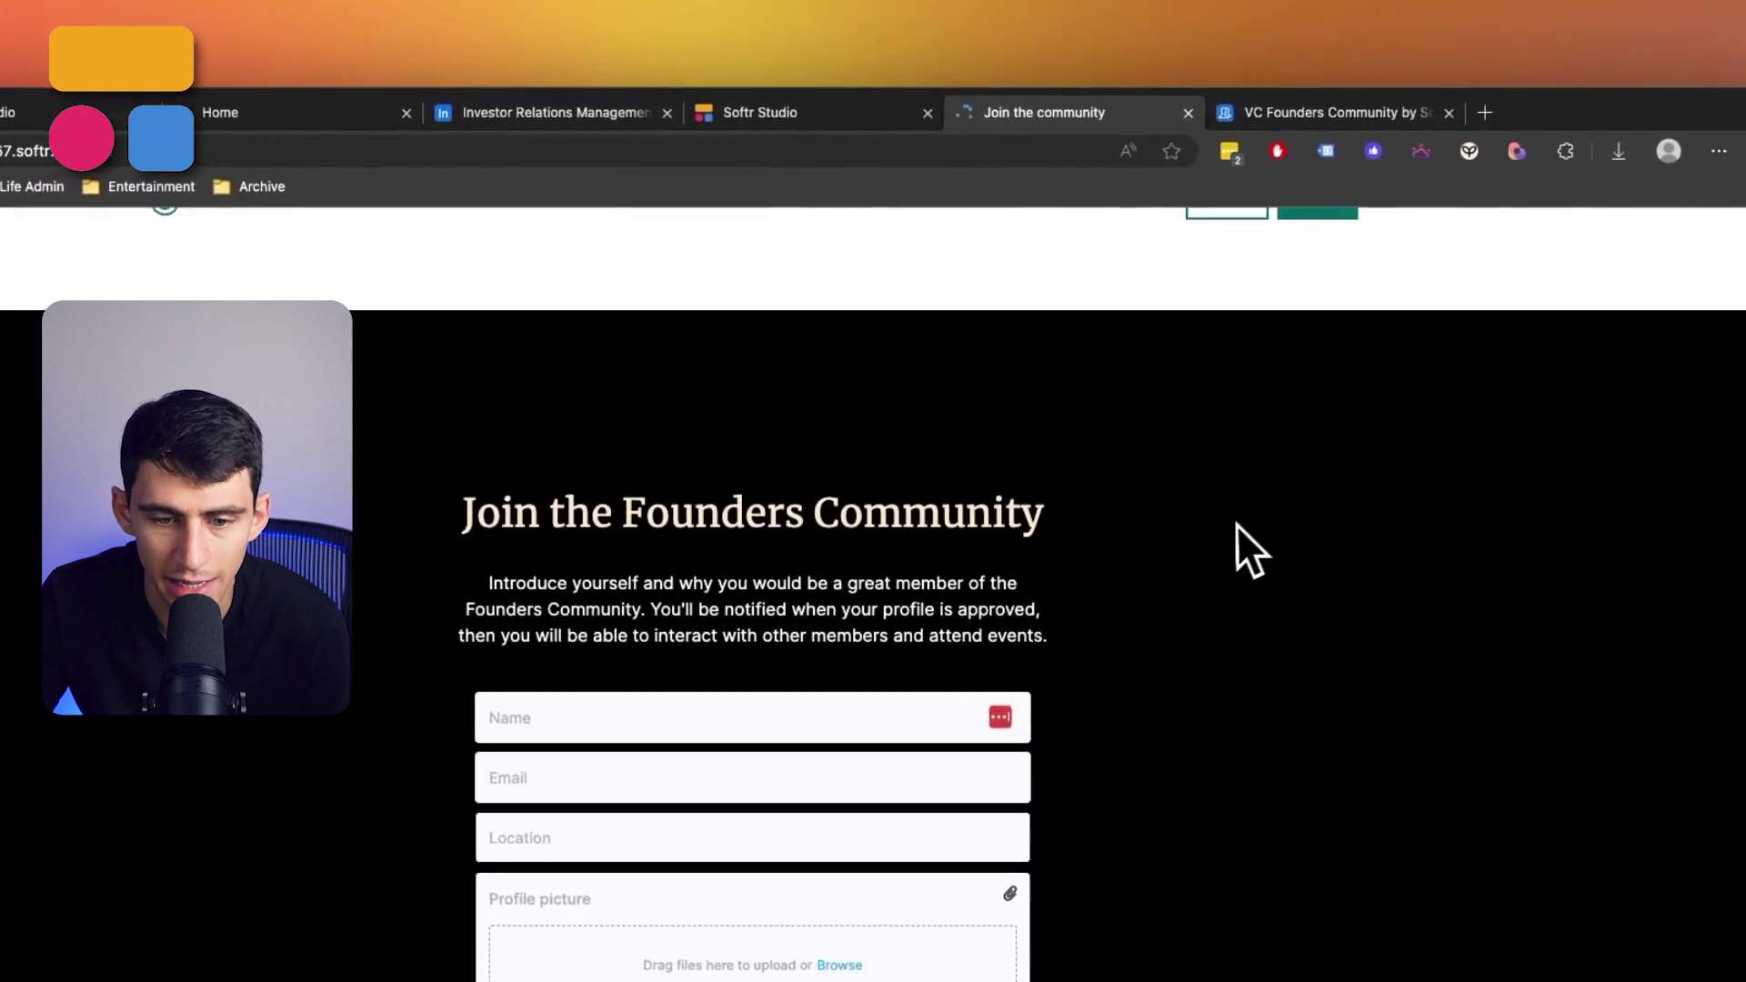
{"action": "scroll", "coordinate": [788, 477], "scroll_direction": "down", "scroll_amount": 5}
{"action": "scroll", "coordinate": [837, 427], "scroll_direction": "up", "scroll_amount": 10}
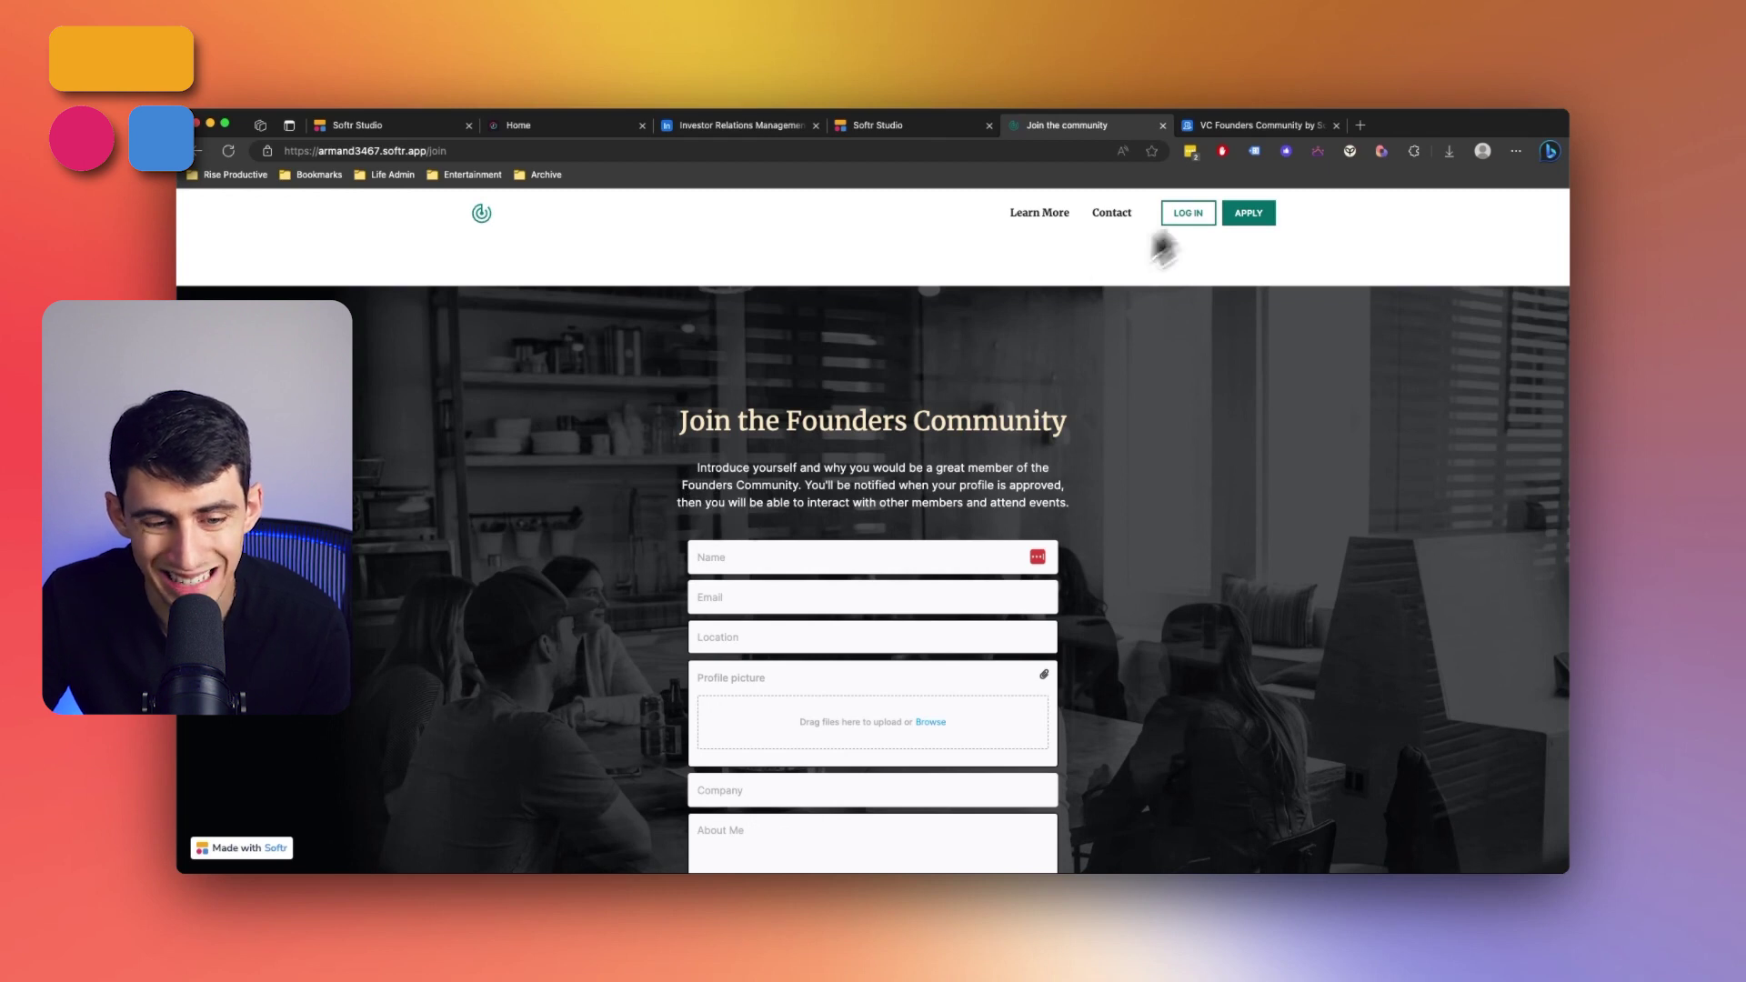
{"action": "scroll", "coordinate": [819, 573], "scroll_direction": "down", "scroll_amount": 1}
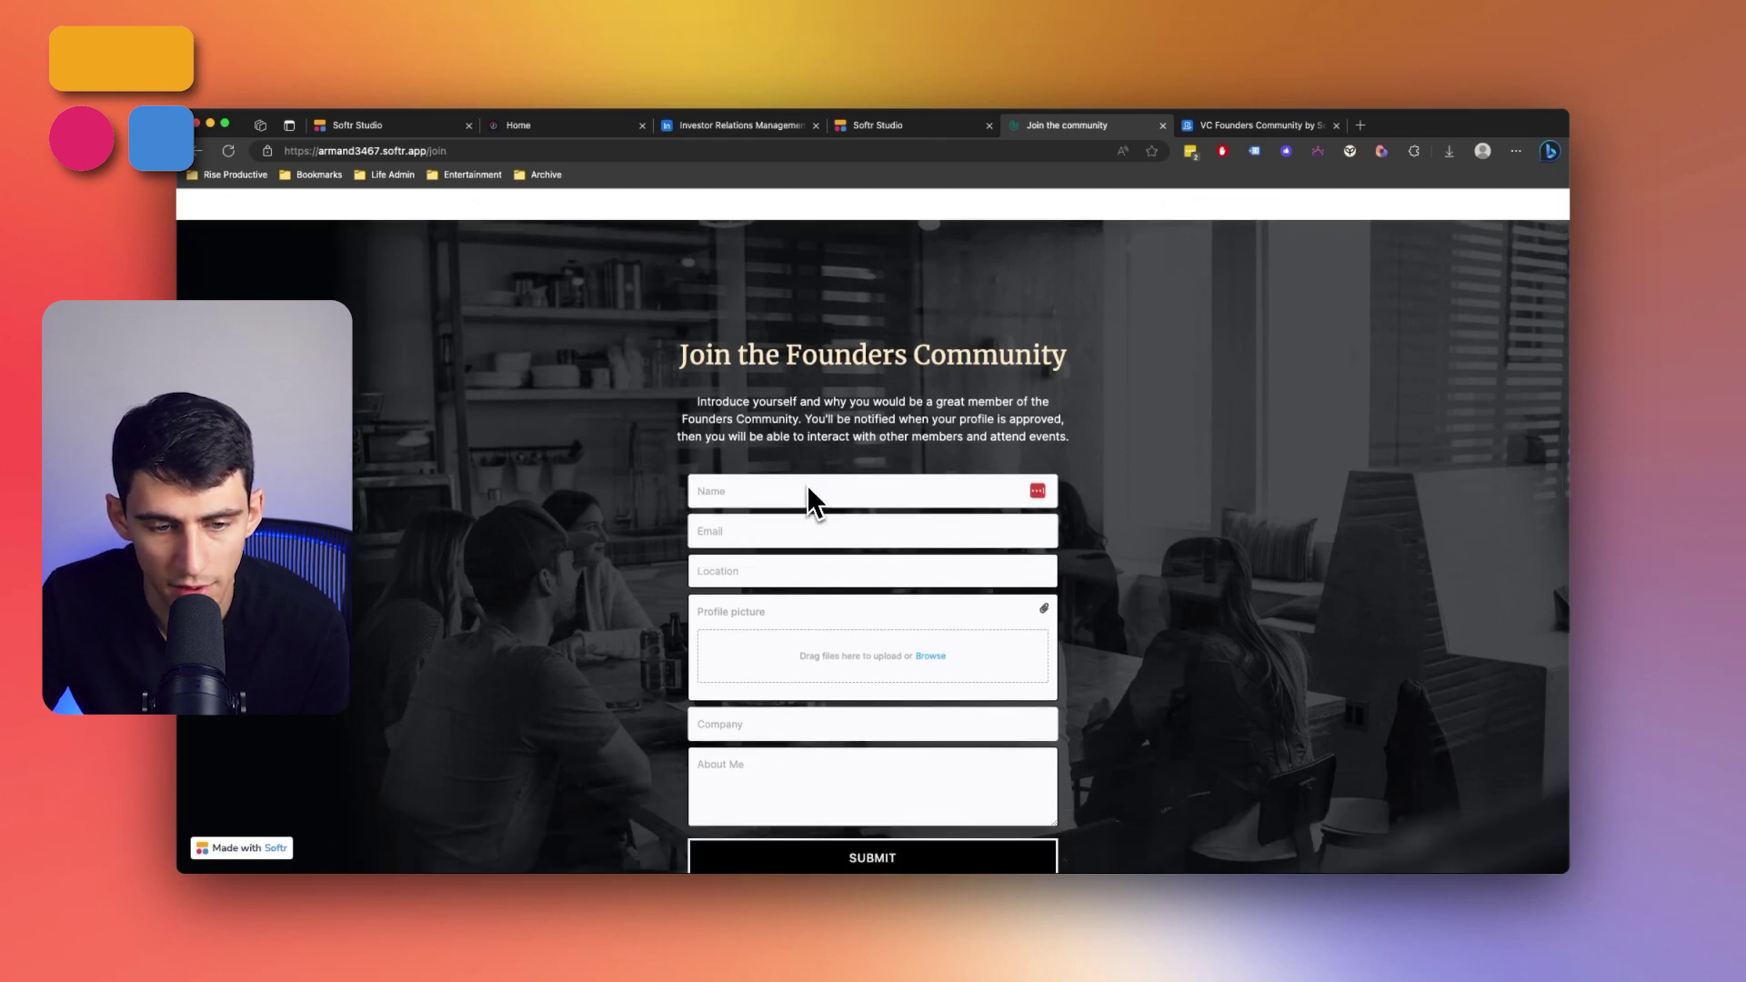
{"action": "left_click", "coordinate": [697, 132]}
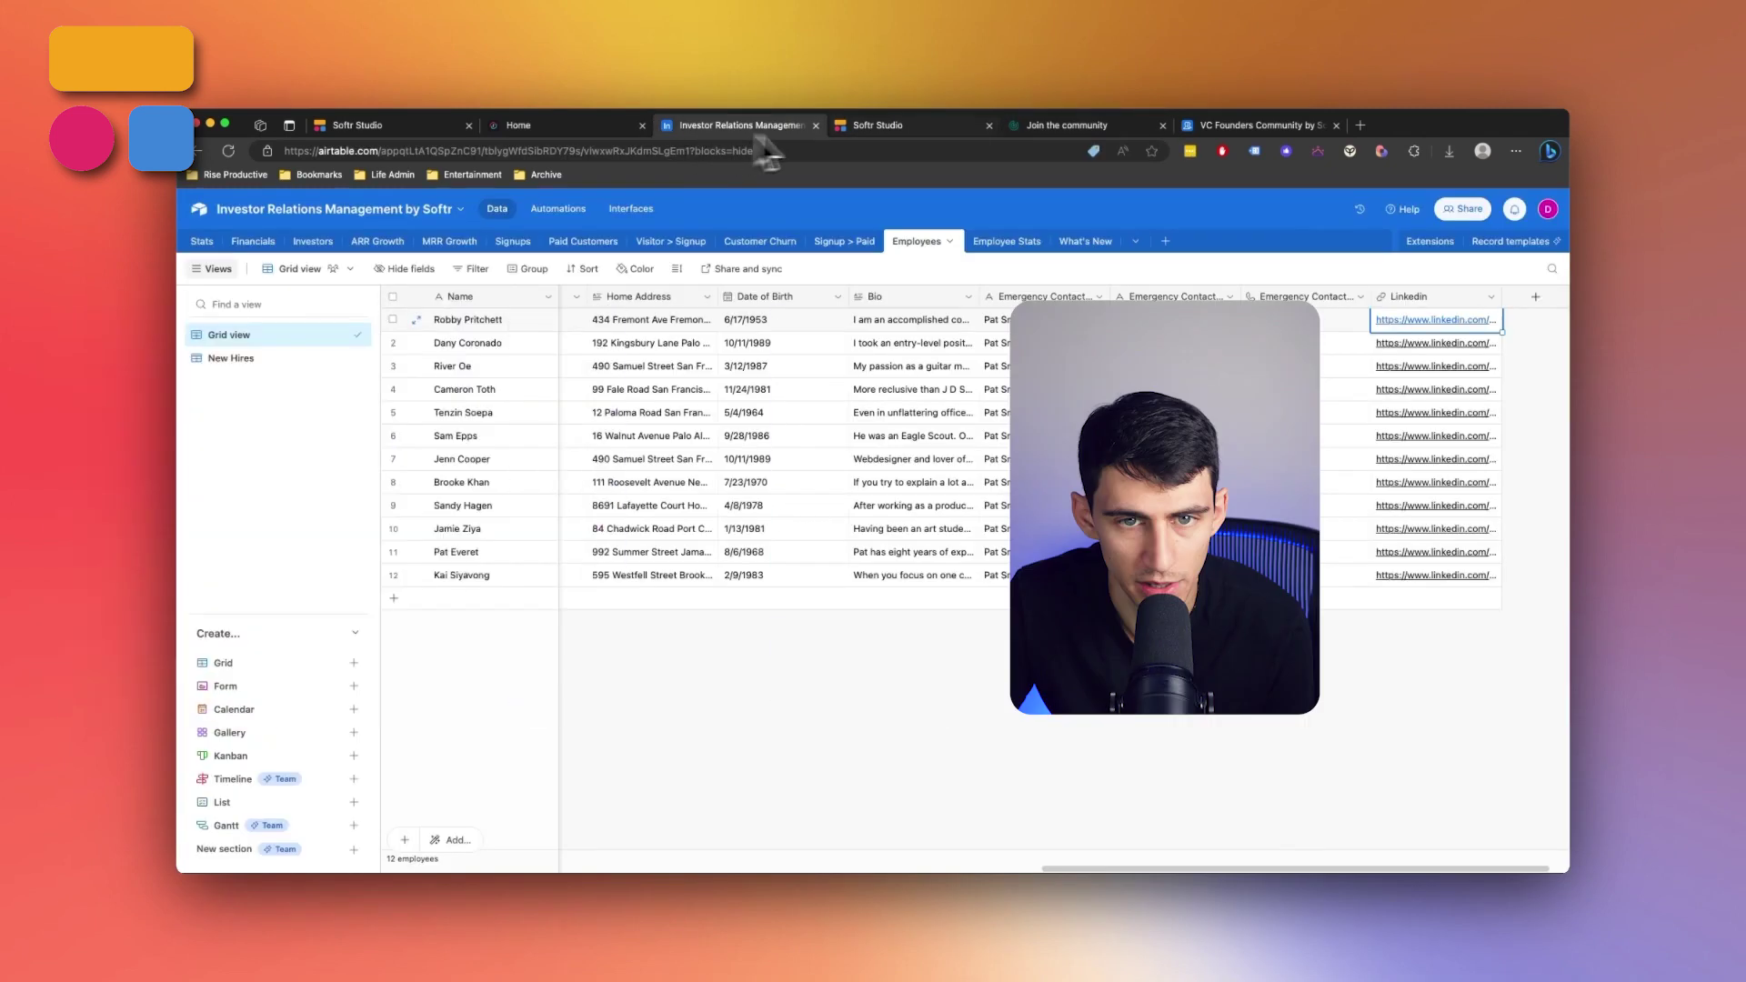
Open the Join the community page's form settings, then select Airtable's Role values for rows 2–15
{"action": "left_click", "coordinate": [875, 132]}
{"action": "scroll", "coordinate": [353, 531], "scroll_direction": "down", "scroll_amount": 5}
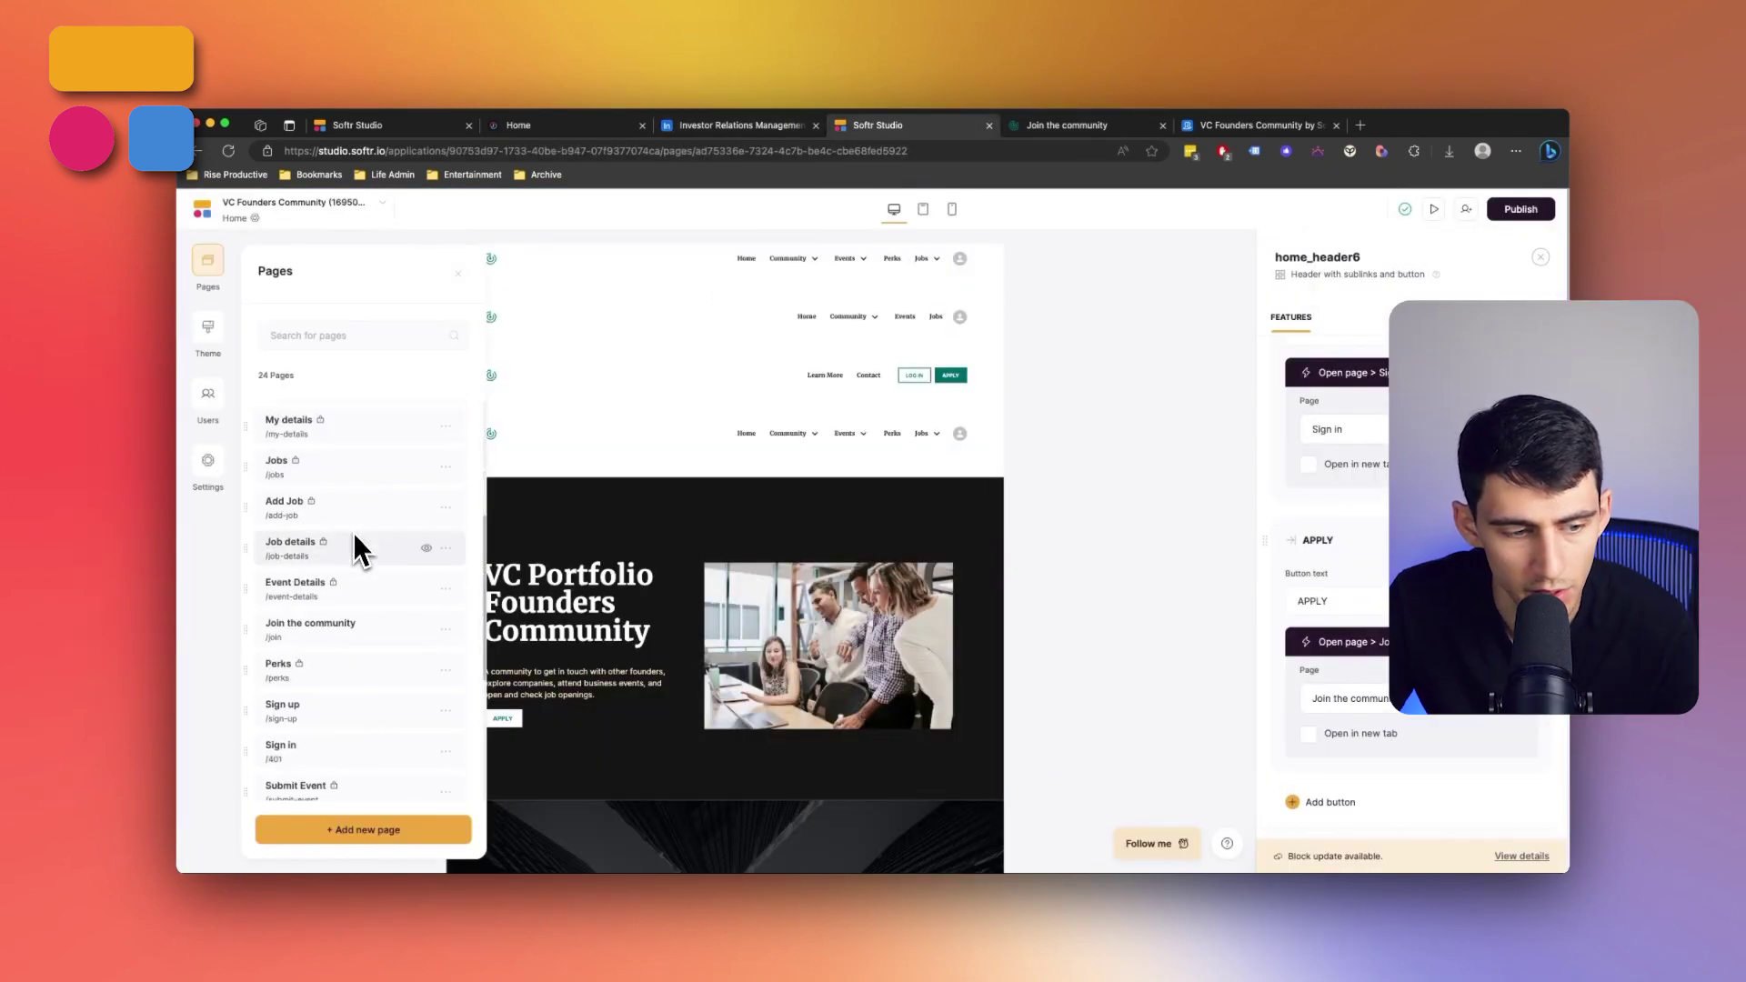
{"action": "left_click", "coordinate": [338, 637]}
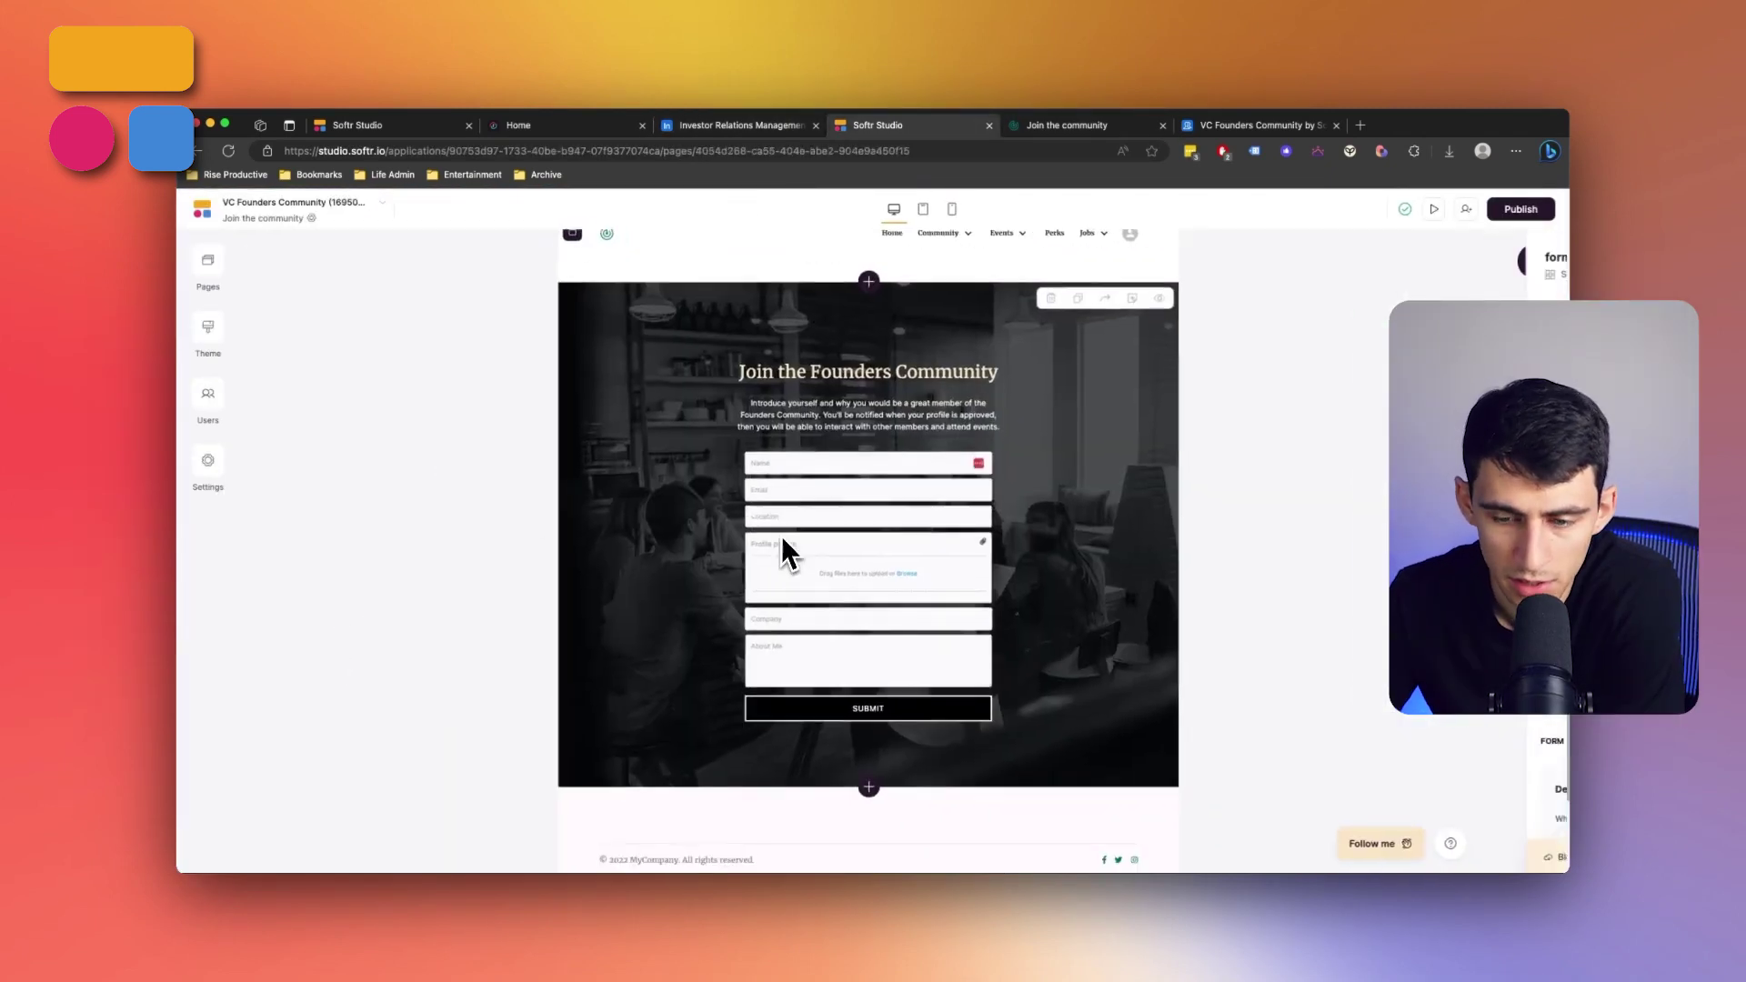
{"action": "left_click", "coordinate": [783, 536]}
{"action": "scroll", "coordinate": [1356, 555], "scroll_direction": "down", "scroll_amount": 4}
{"action": "scroll", "coordinate": [1360, 562], "scroll_direction": "down", "scroll_amount": 2}
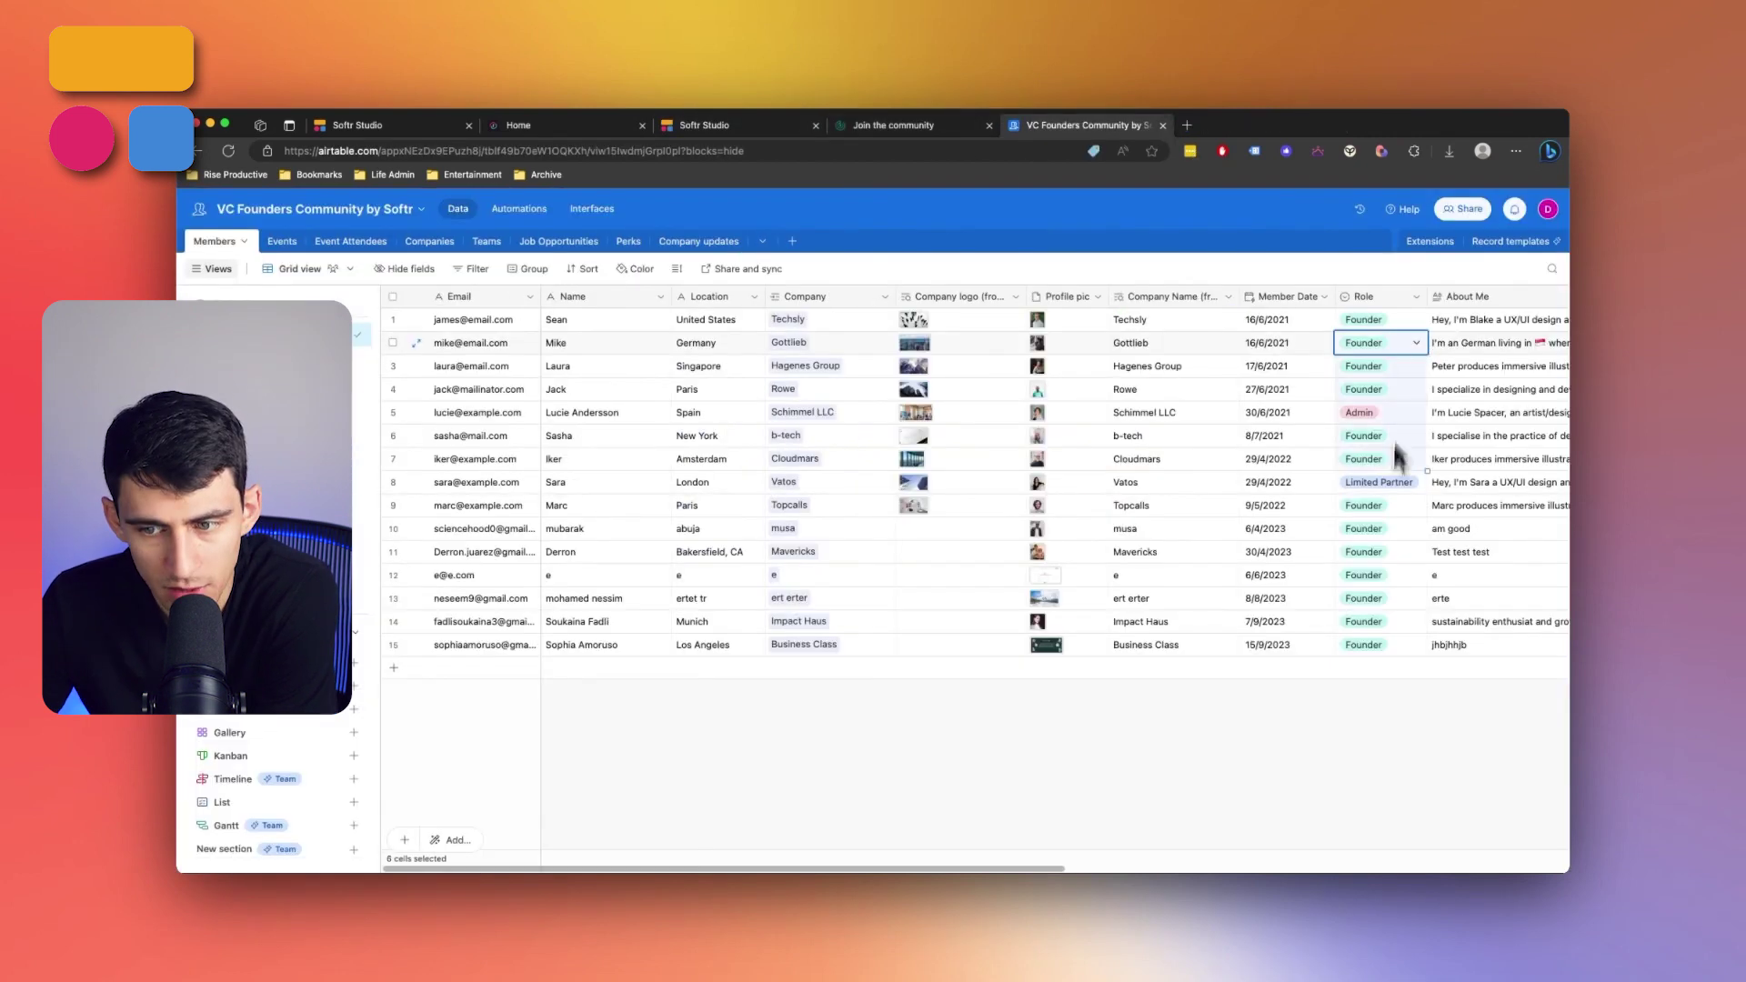
{"action": "left_click_drag", "start_coordinate": [1397, 457], "coordinate": [1369, 655]}
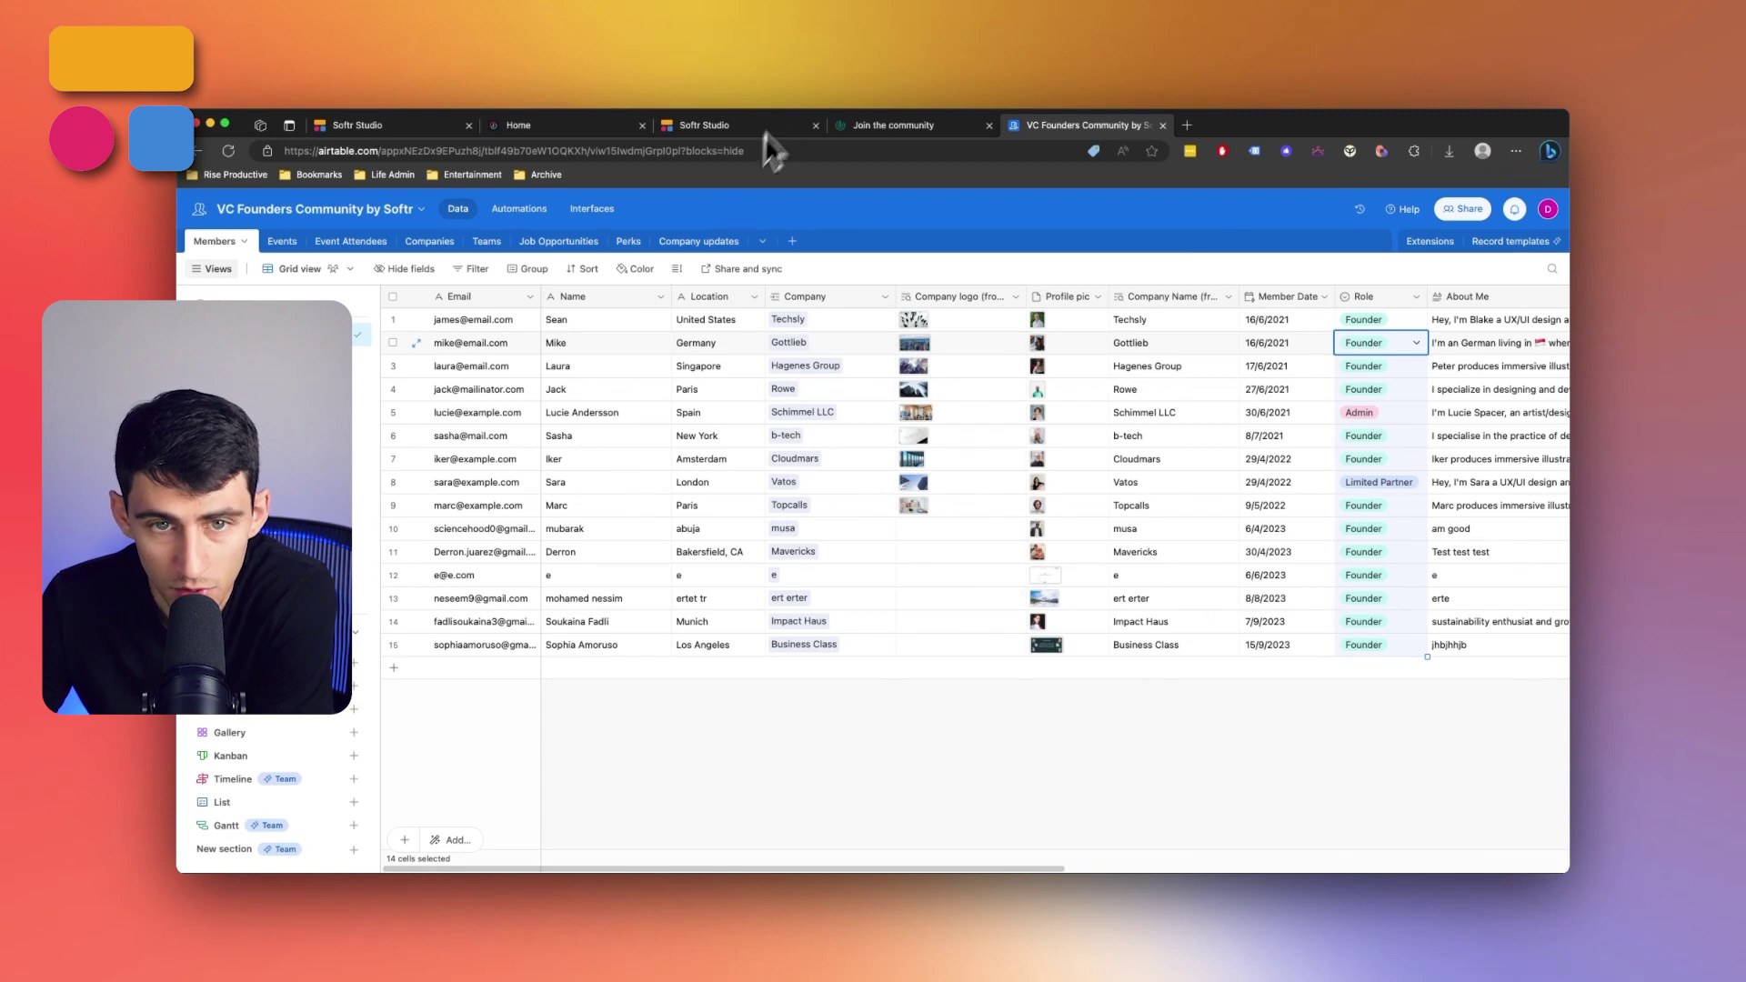
{"action": "left_click", "coordinate": [716, 132]}
Complete the join form with location Chicago, company Softr, About Me and a profile picture, then submit
{"action": "key", "text": "ctrl+Tab"}
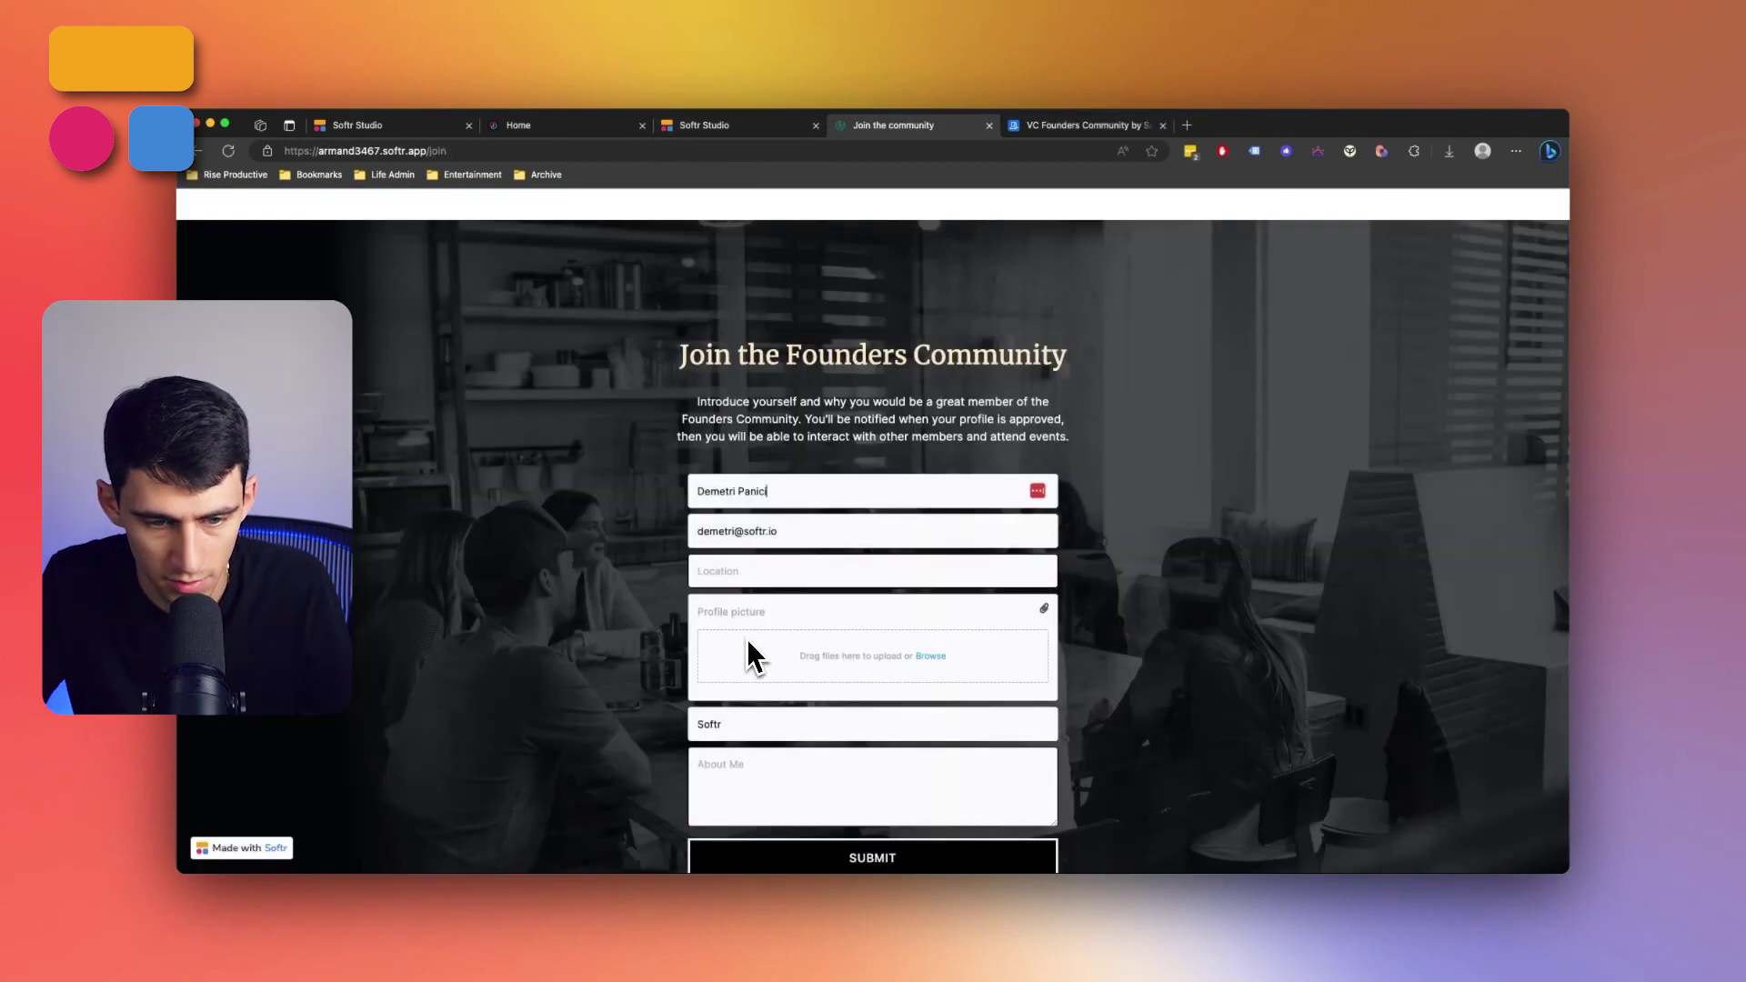
{"action": "scroll", "coordinate": [755, 536], "scroll_direction": "down", "scroll_amount": 1}
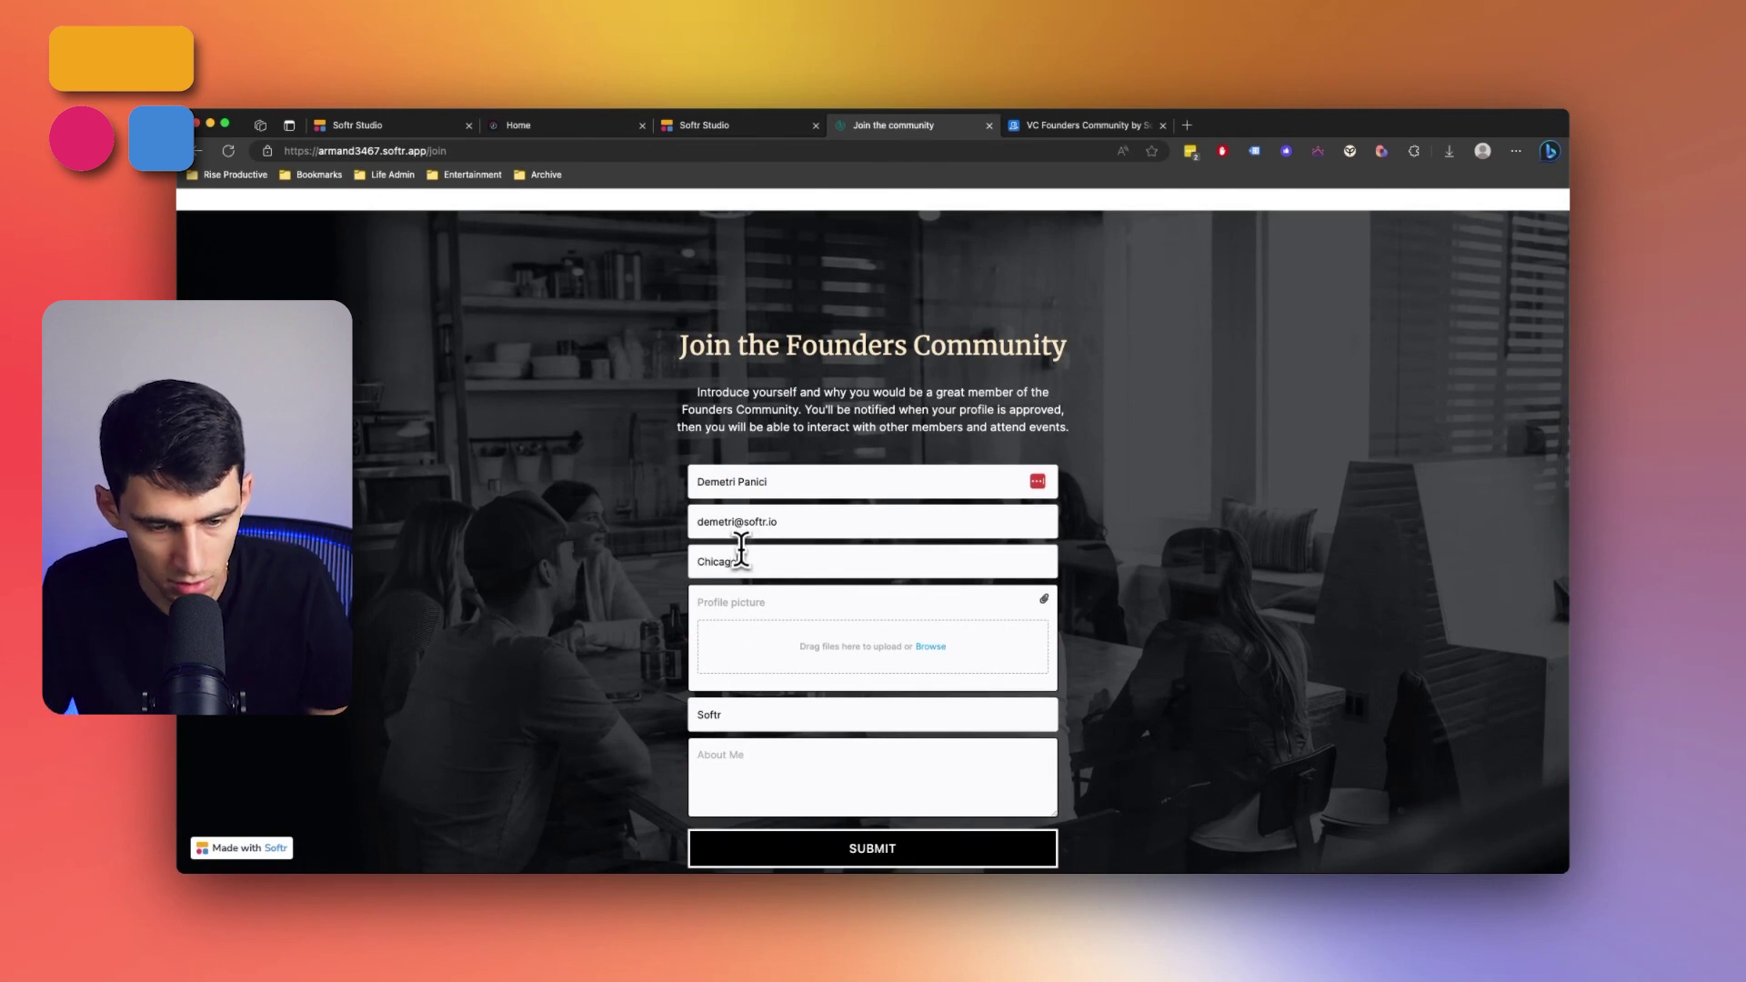
{"action": "scroll", "coordinate": [741, 550], "scroll_direction": "down", "scroll_amount": 3}
{"action": "left_click", "coordinate": [810, 541]}
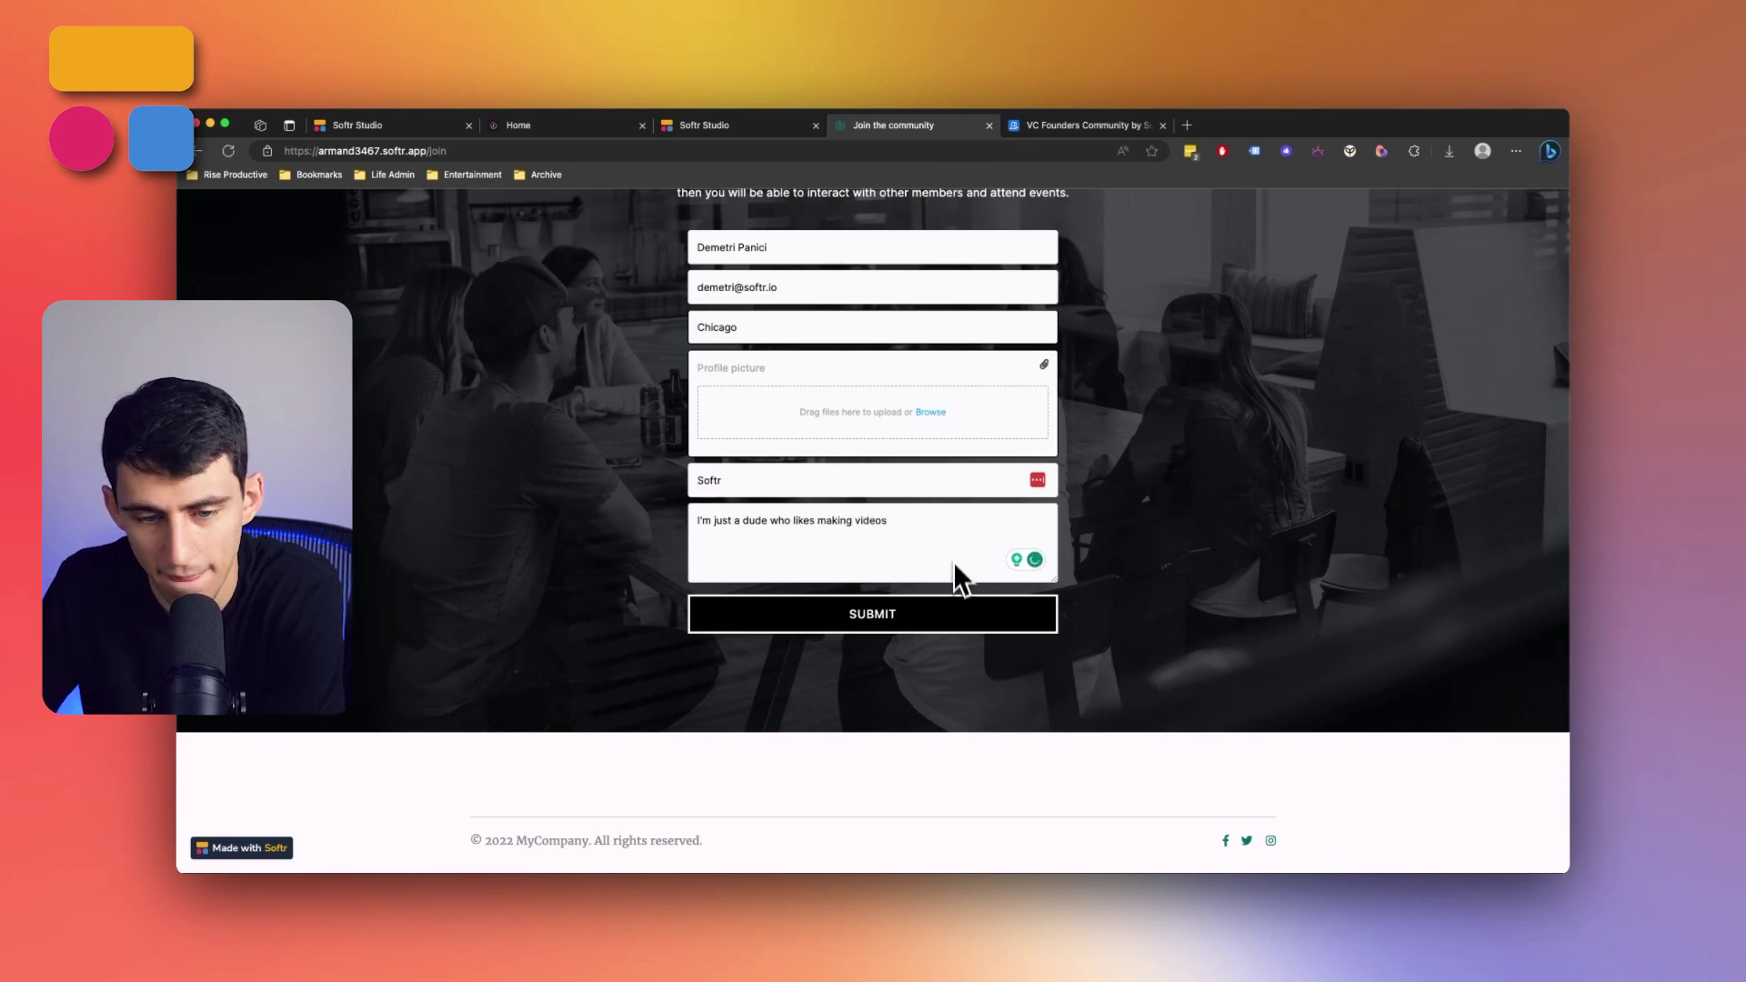
{"action": "left_click", "coordinate": [927, 412]}
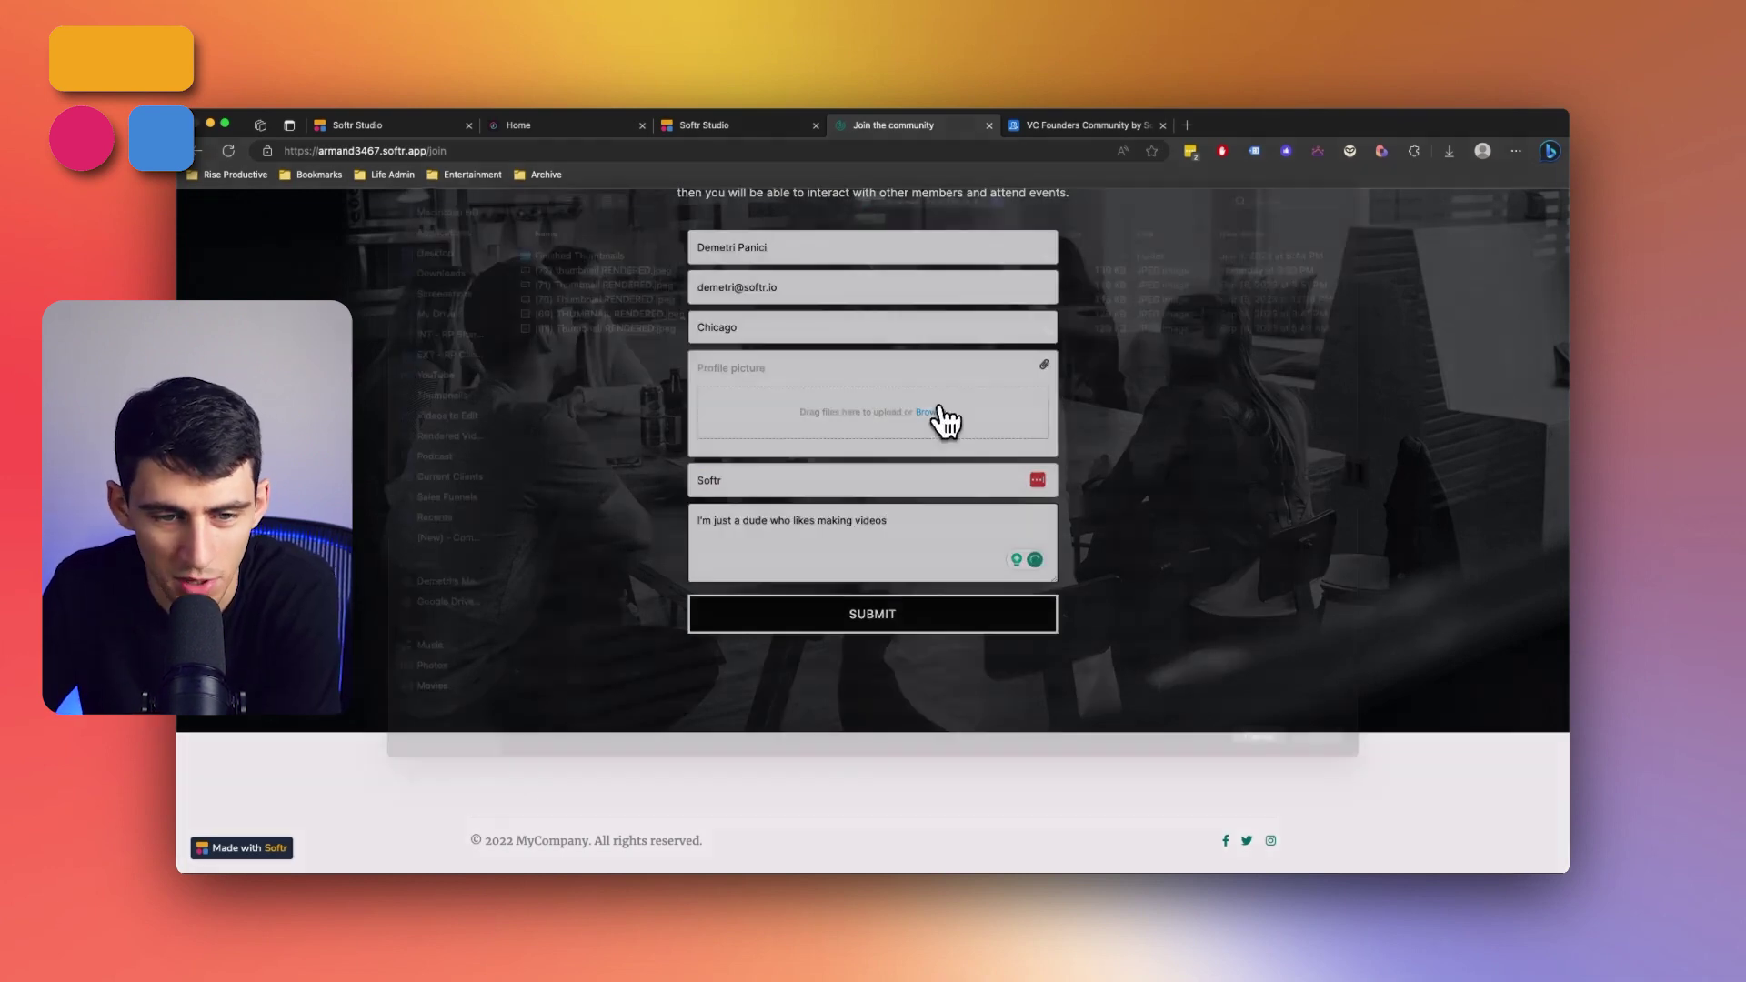
{"action": "key", "text": "Return"}
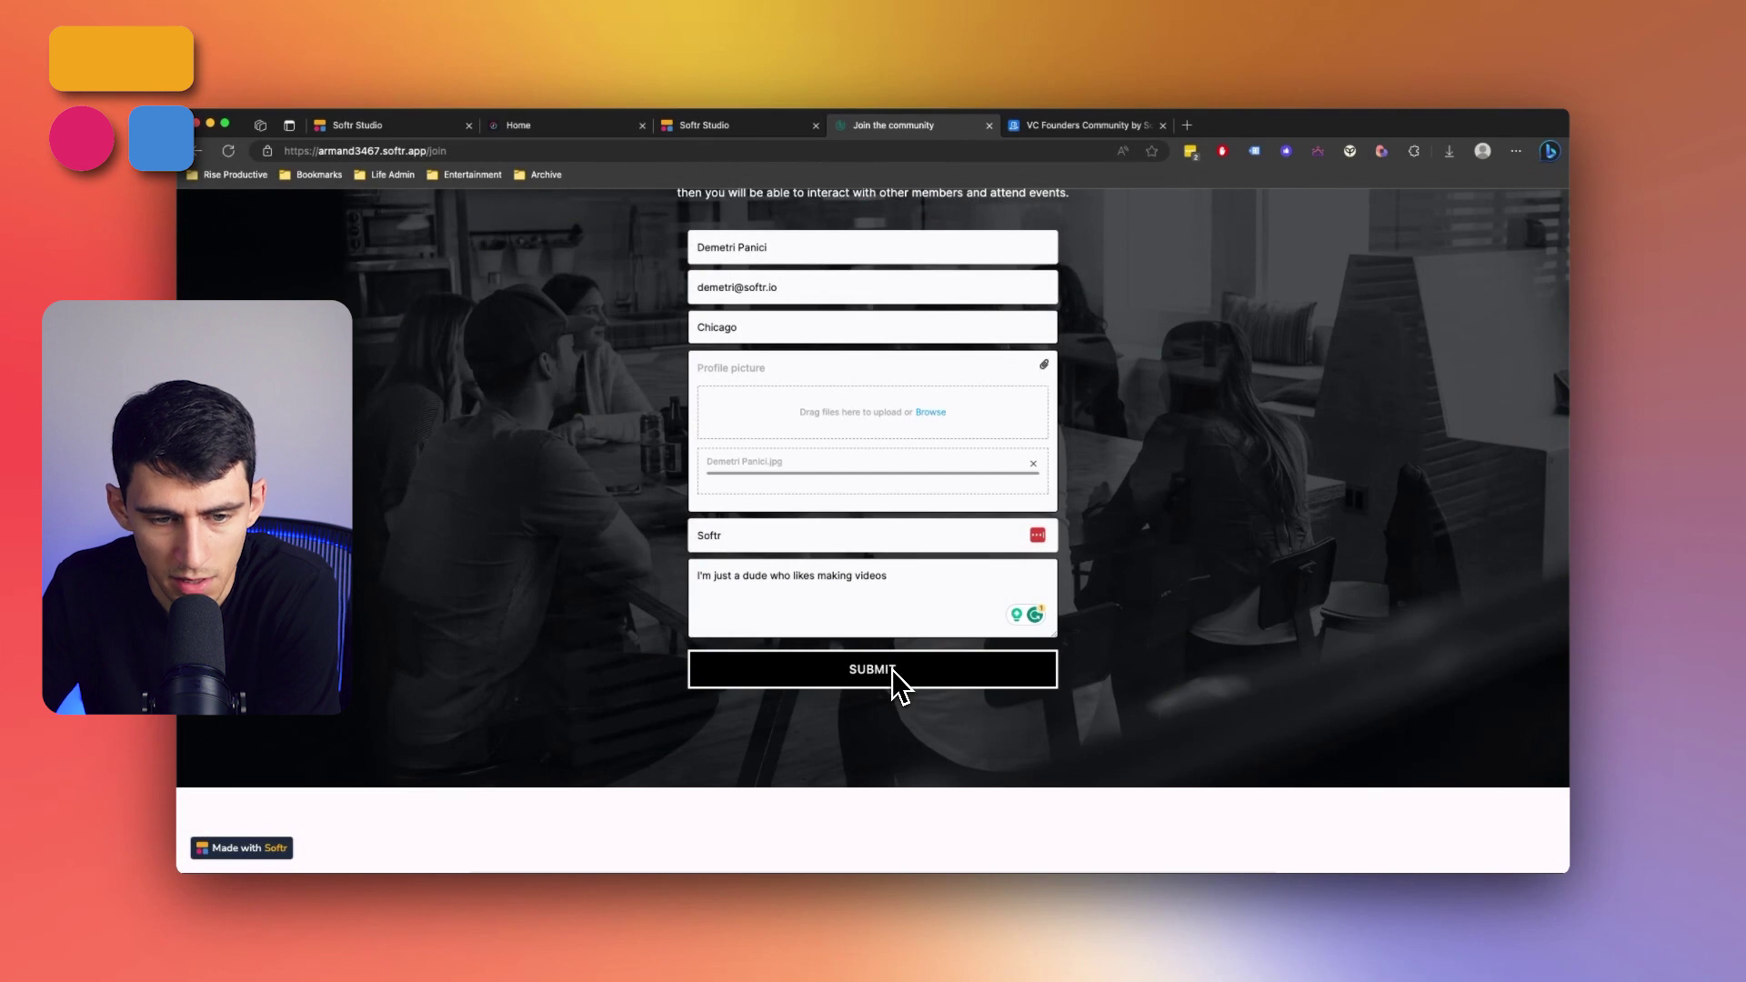
{"action": "left_click", "coordinate": [891, 670]}
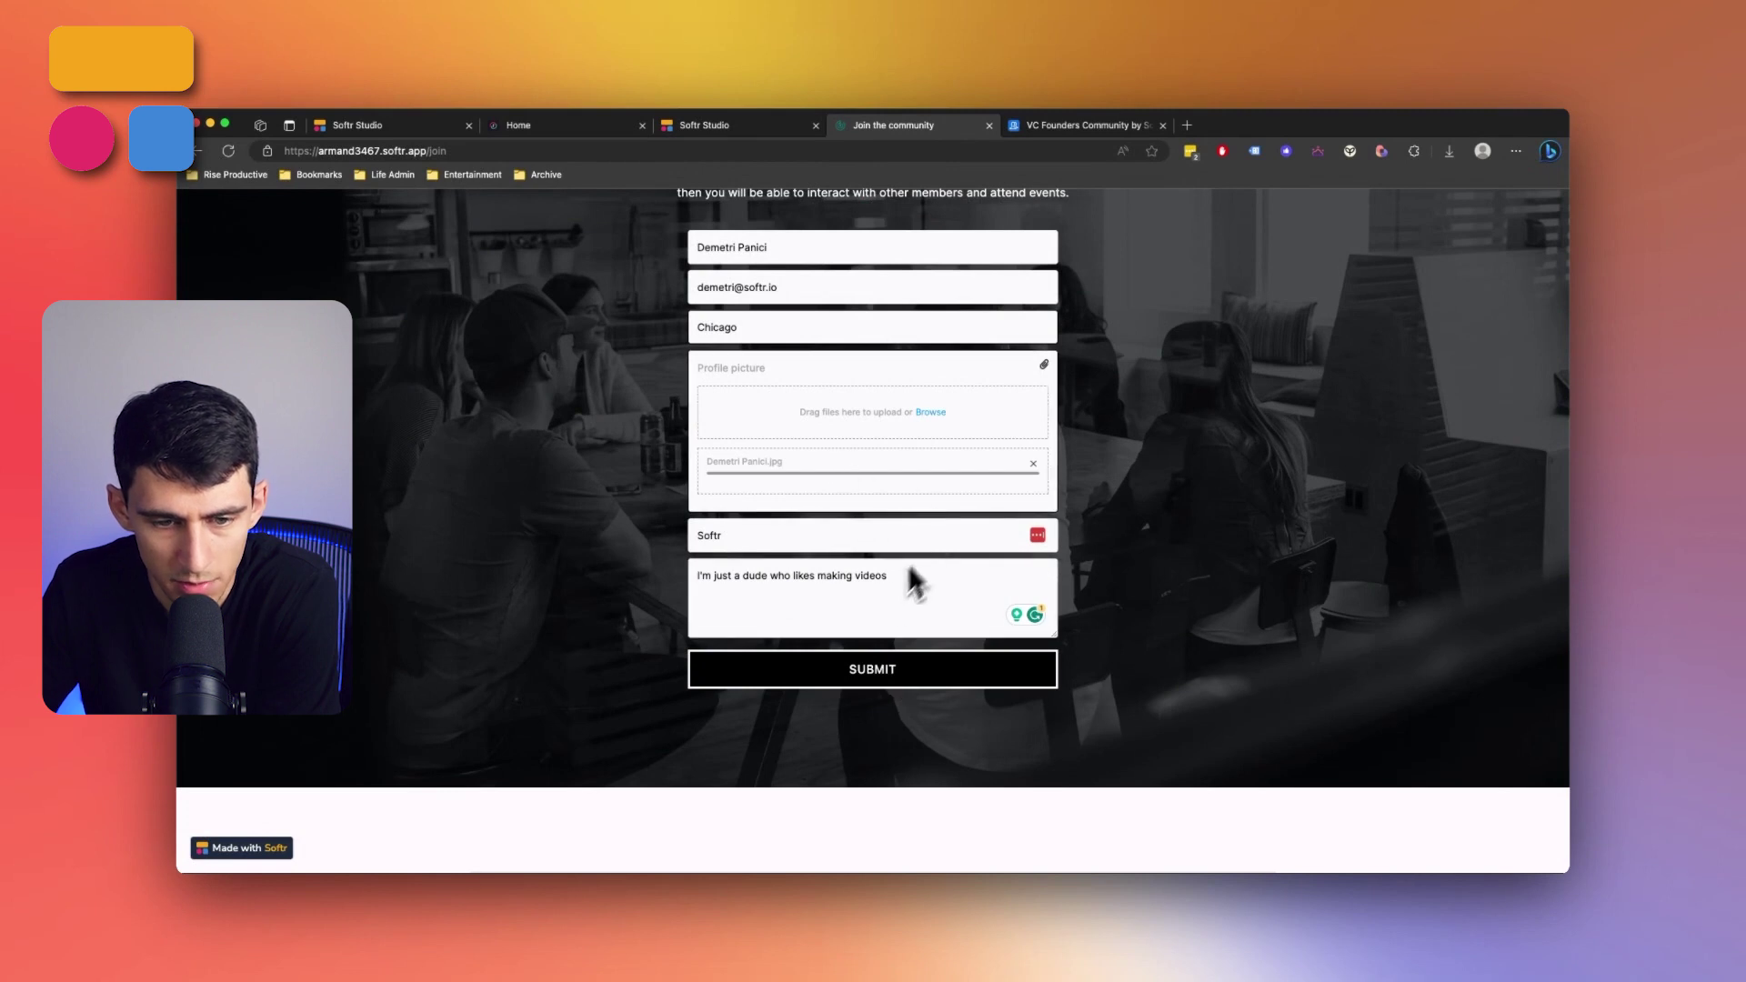
Review the submission confirmation and return to the app's home page
{"action": "scroll", "coordinate": [641, 273], "scroll_direction": "down", "scroll_amount": 3}
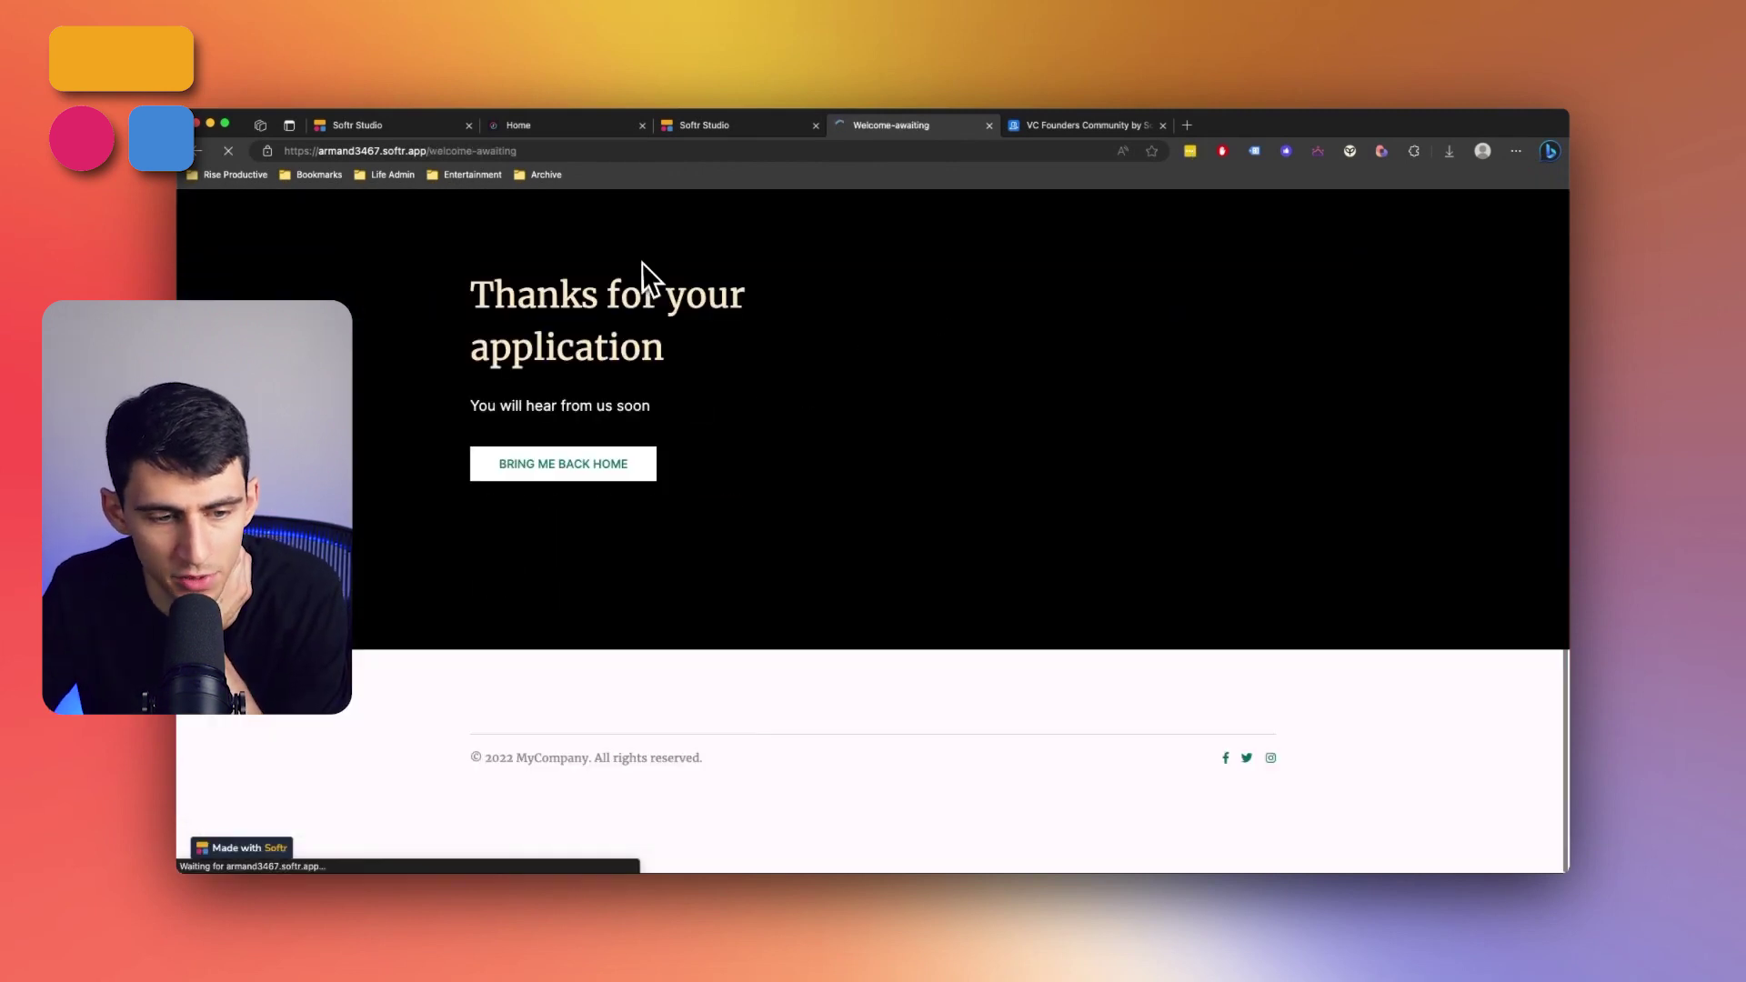
{"action": "scroll", "coordinate": [855, 609], "scroll_direction": "up", "scroll_amount": 4}
{"action": "scroll", "coordinate": [842, 561], "scroll_direction": "down", "scroll_amount": 3}
{"action": "scroll", "coordinate": [855, 536], "scroll_direction": "up", "scroll_amount": 3}
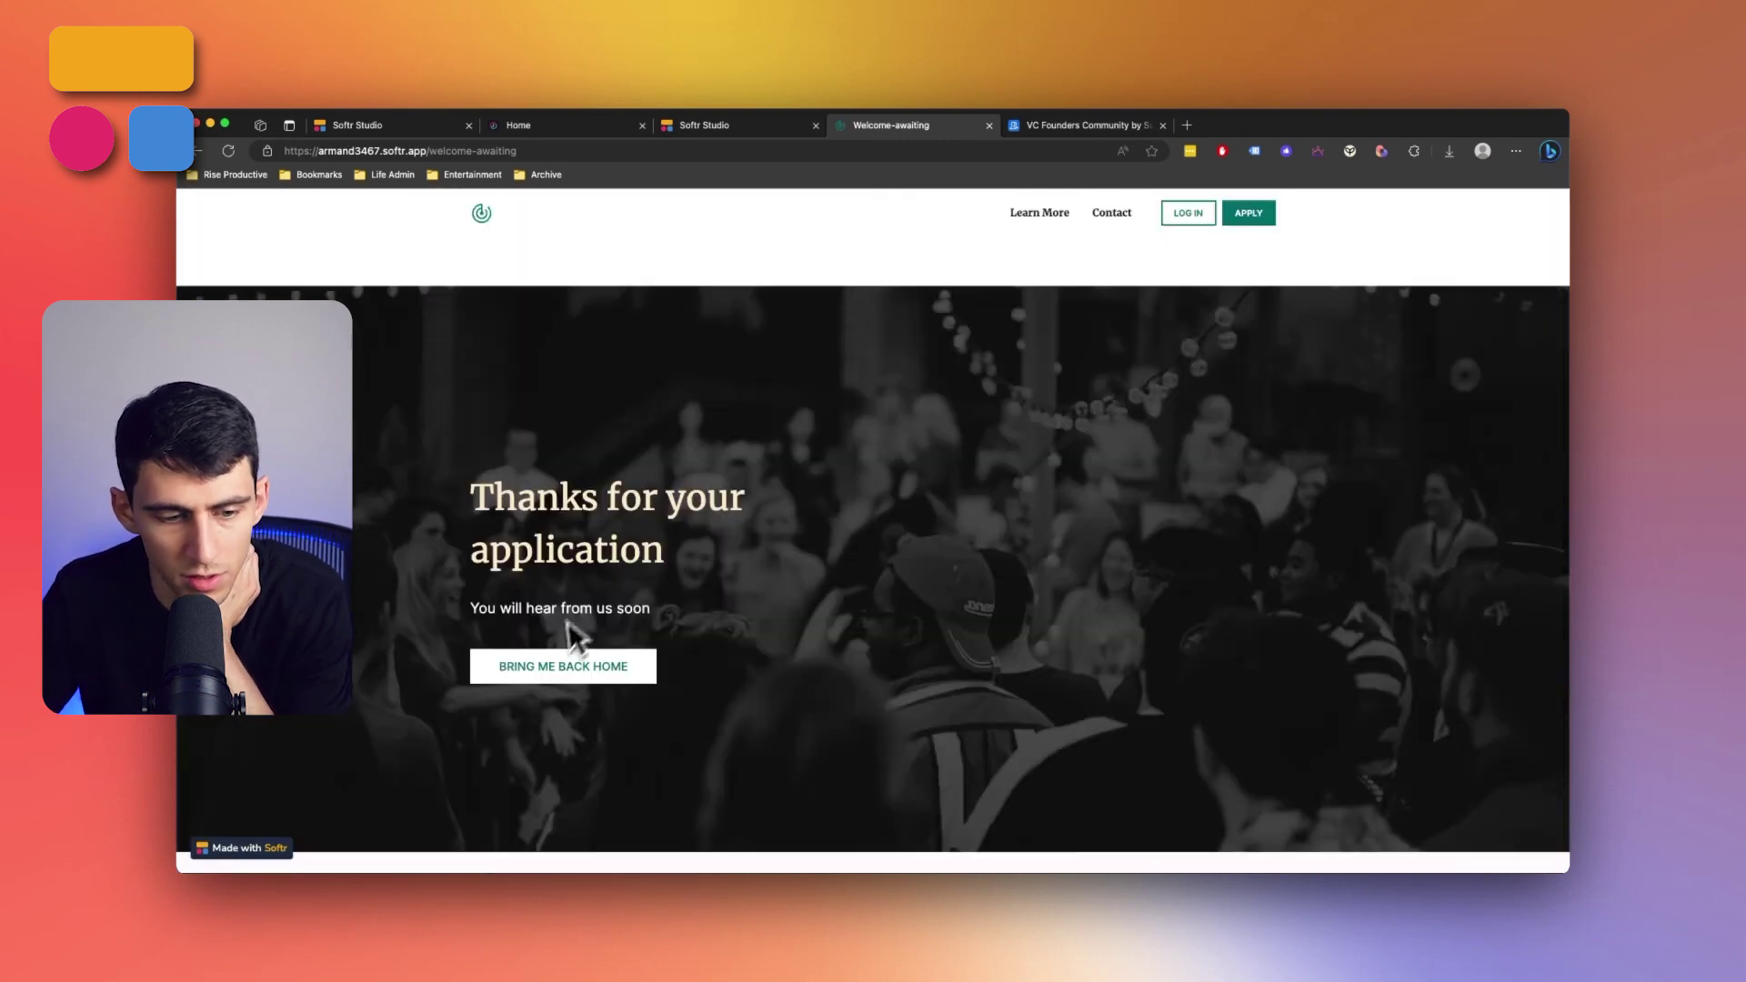
{"action": "left_click", "coordinate": [560, 666]}
{"action": "key", "text": "ctrl+Tab"}
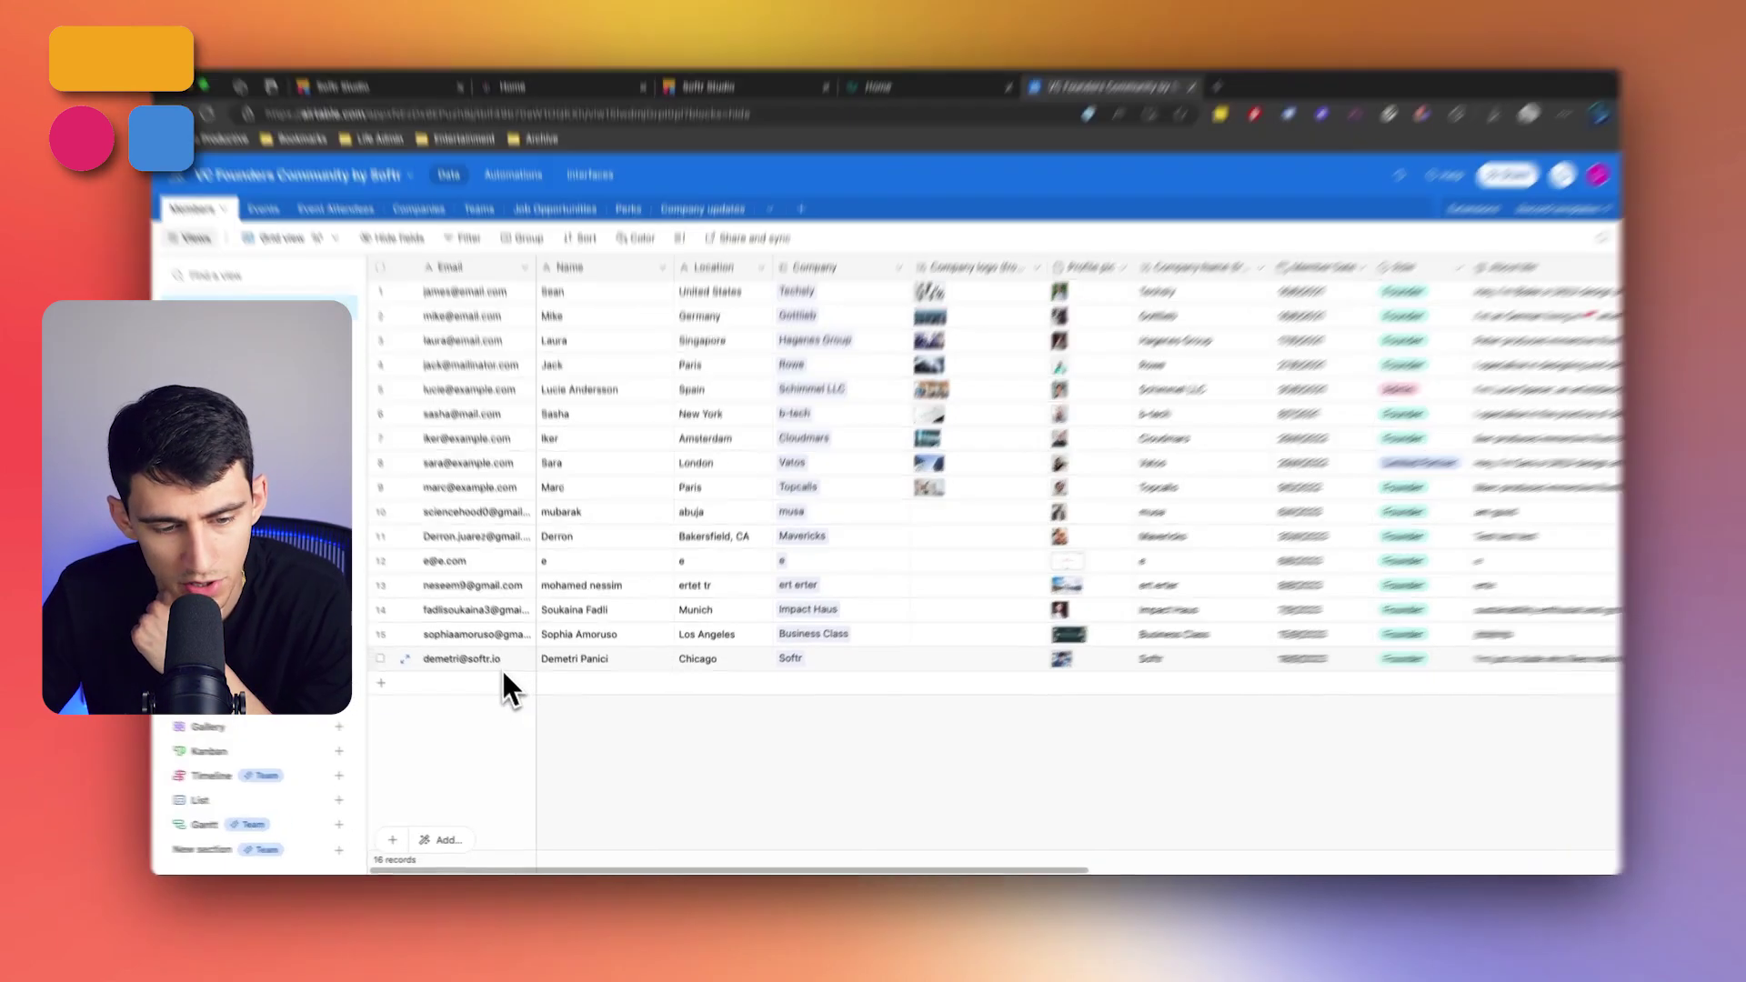
{"action": "left_click", "coordinate": [500, 667]}
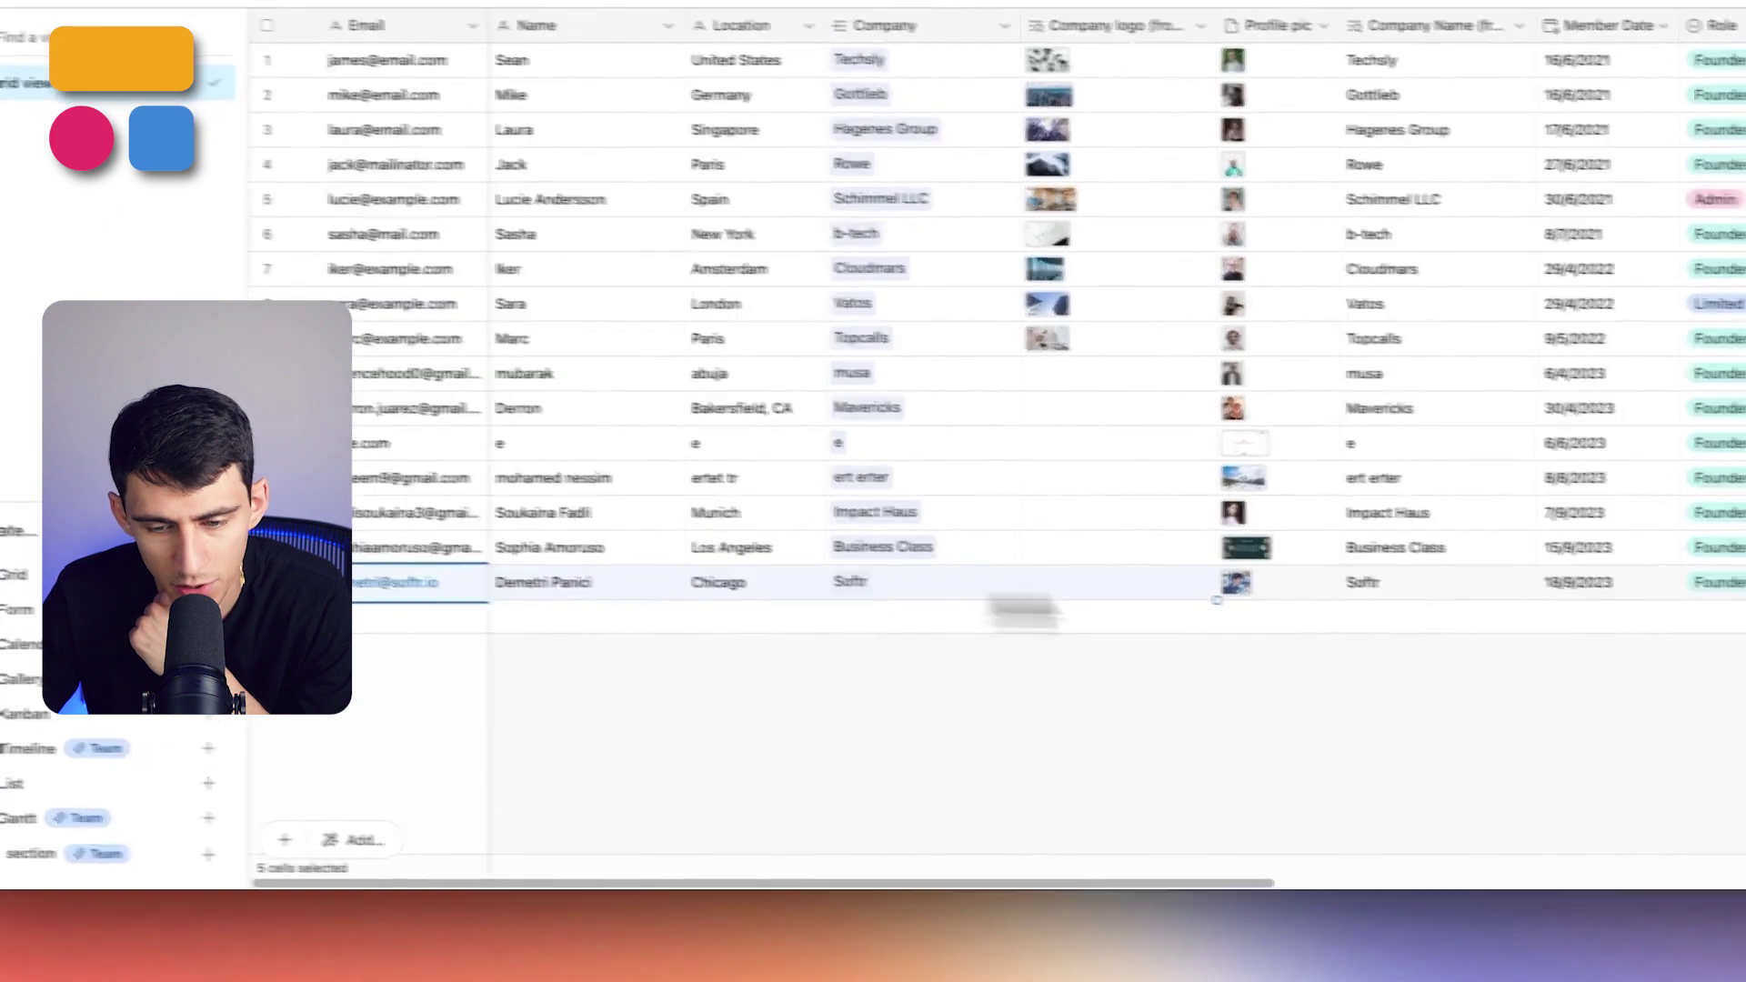
{"action": "scroll", "coordinate": [1464, 637], "scroll_direction": "right", "scroll_amount": 5}
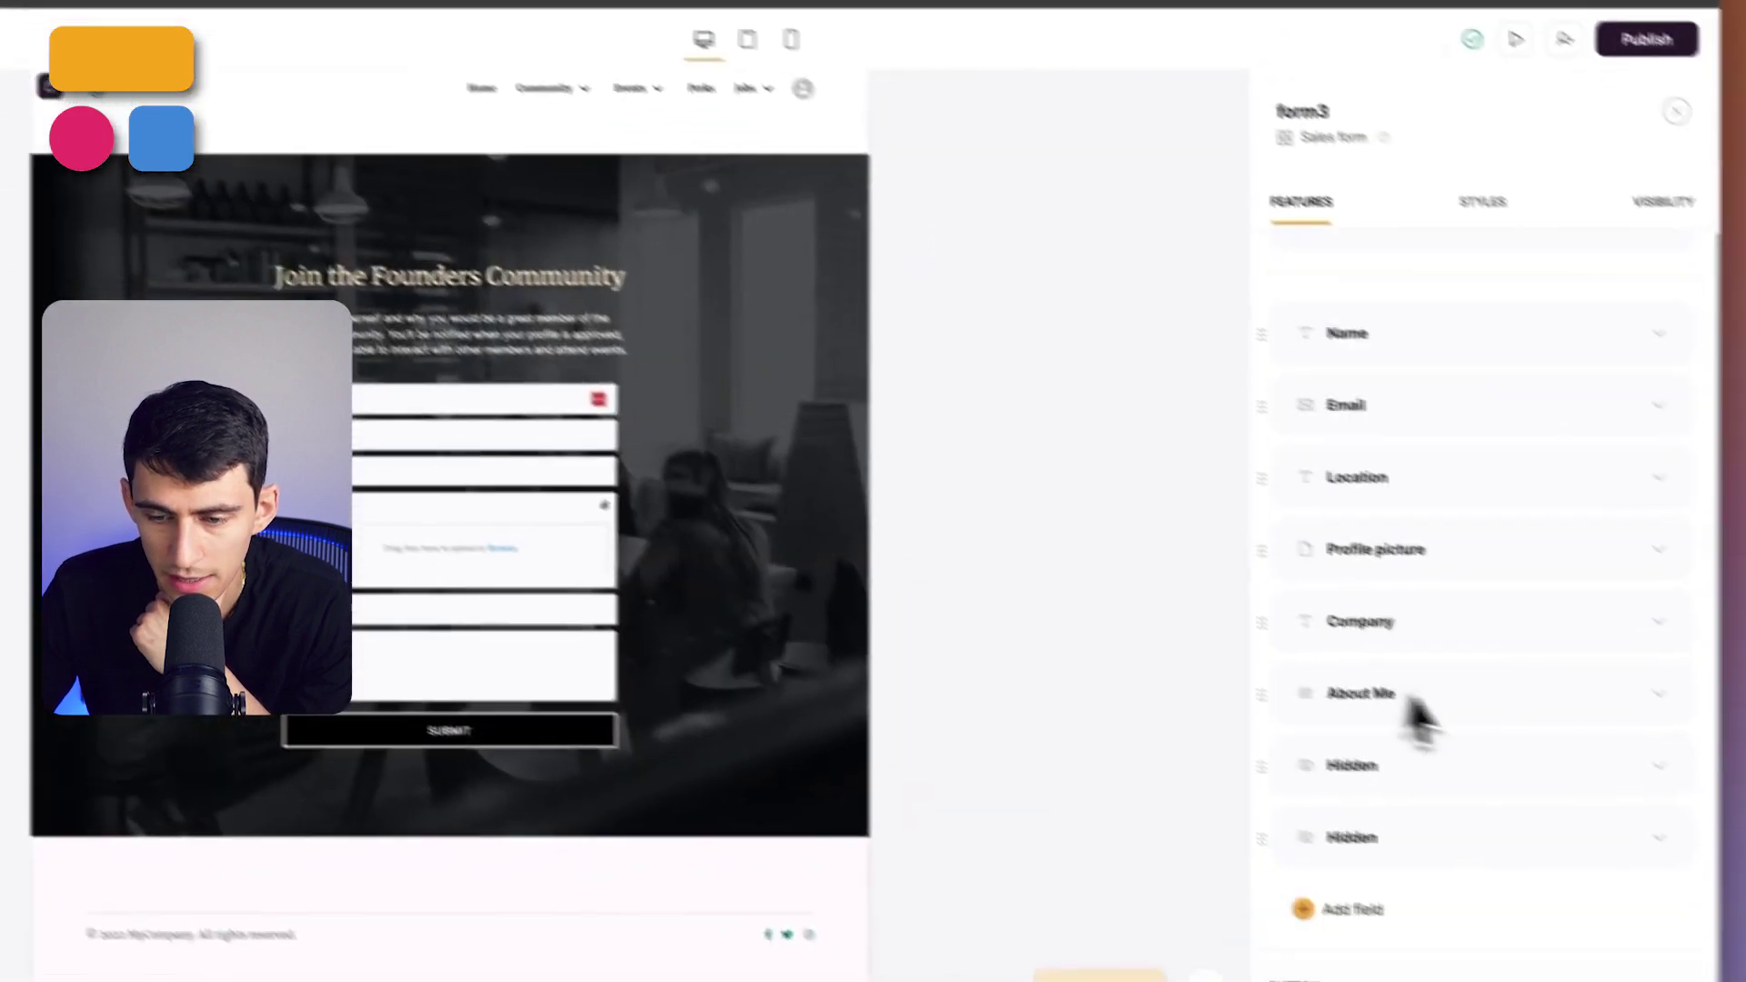
Expand the join form's hidden fields mapping Role to Founder and Mailto to mailto:
{"action": "scroll", "coordinate": [1433, 696], "scroll_direction": "down", "scroll_amount": 2}
{"action": "left_click", "coordinate": [1439, 700]}
{"action": "scroll", "coordinate": [1423, 701], "scroll_direction": "down", "scroll_amount": 3}
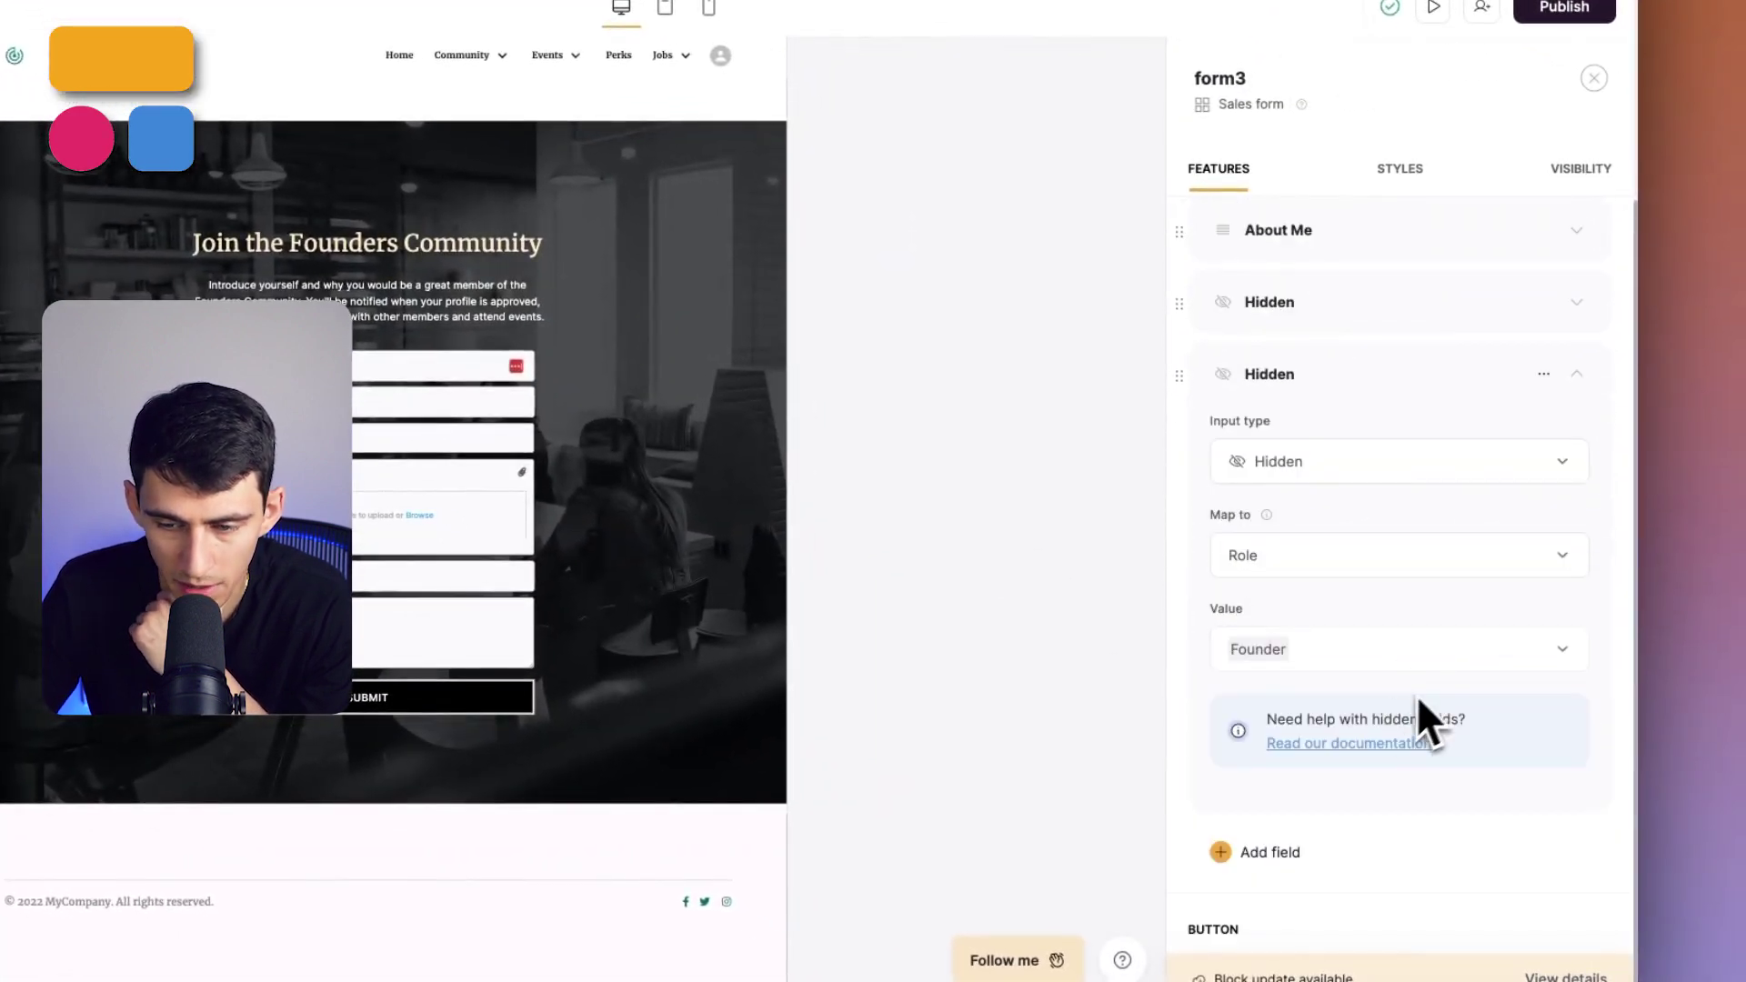
{"action": "left_click", "coordinate": [1327, 304]}
{"action": "scroll", "coordinate": [1343, 433], "scroll_direction": "down", "scroll_amount": 2}
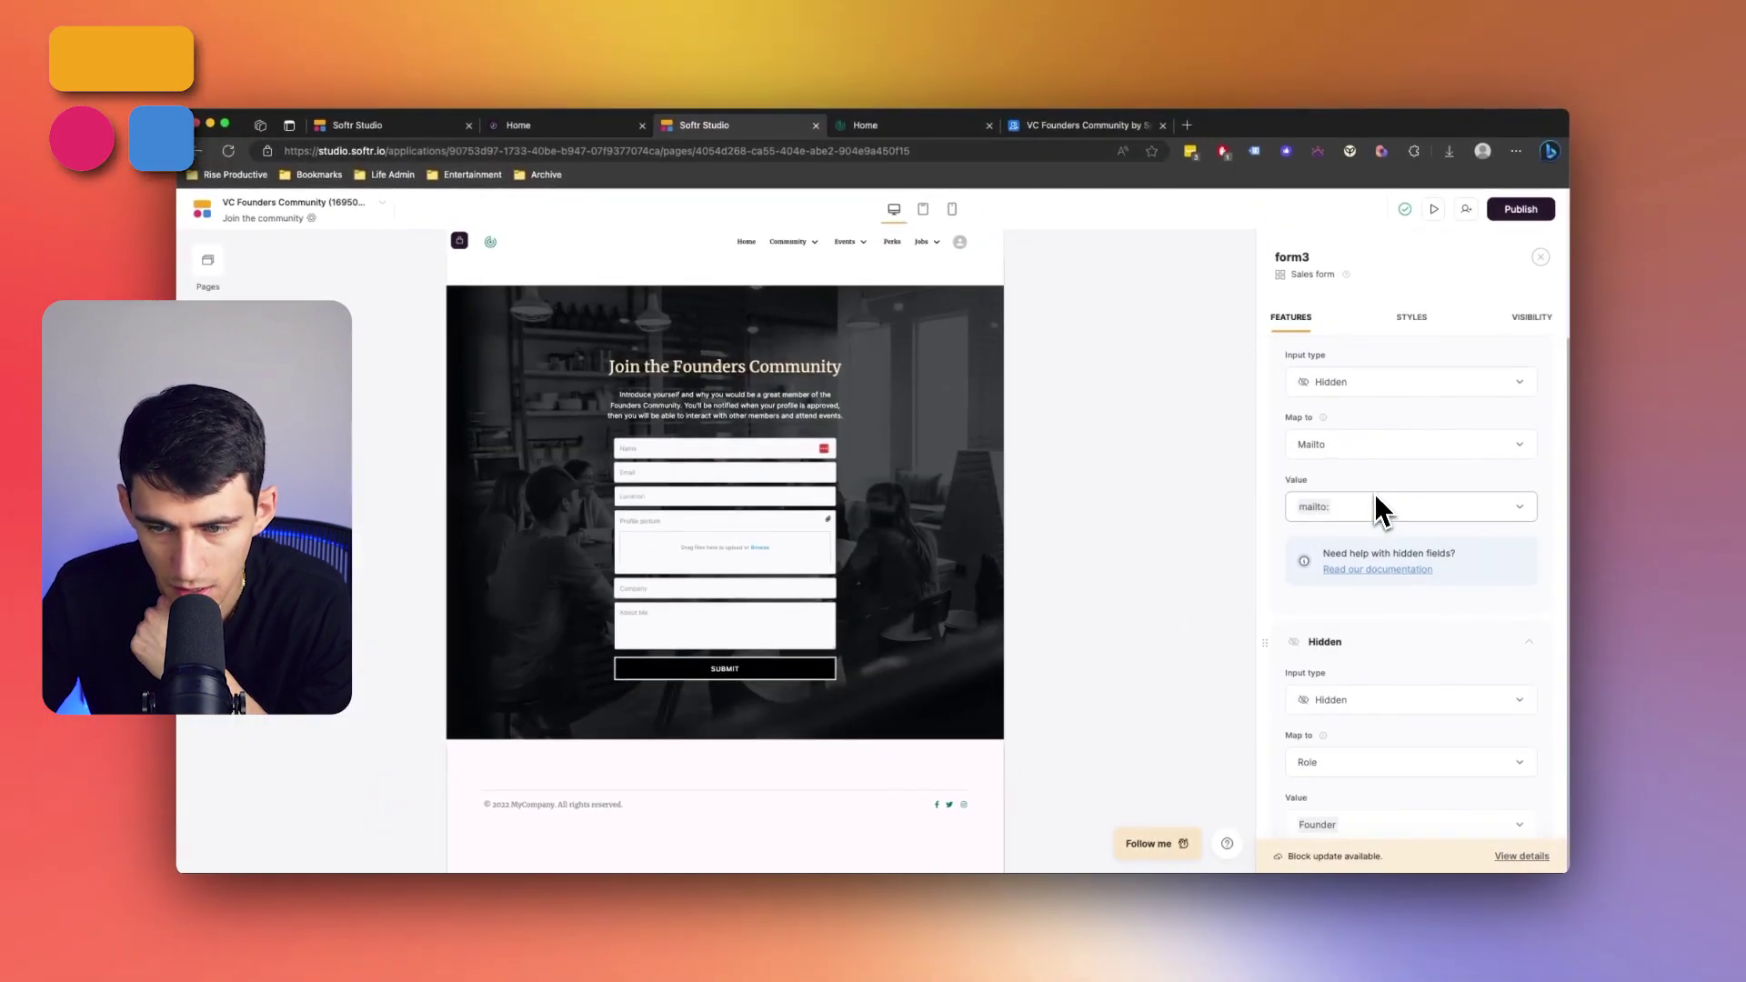
{"action": "scroll", "coordinate": [1371, 495], "scroll_direction": "up", "scroll_amount": 2}
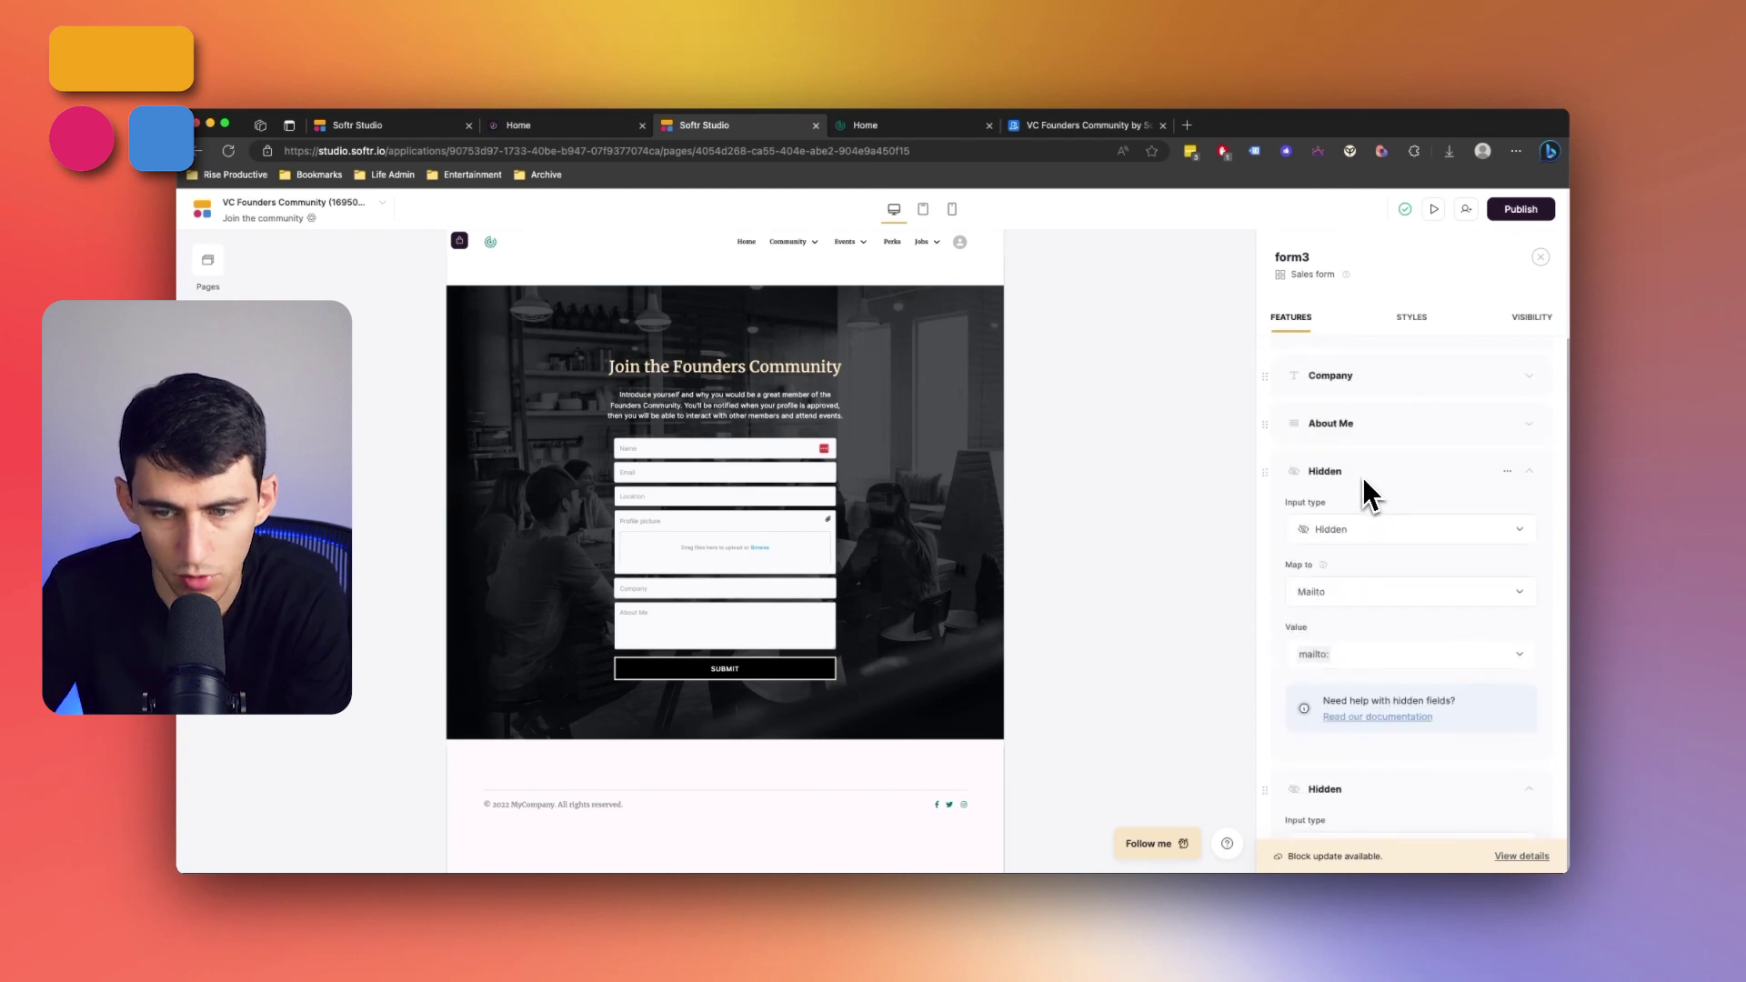
{"action": "left_click", "coordinate": [1055, 134]}
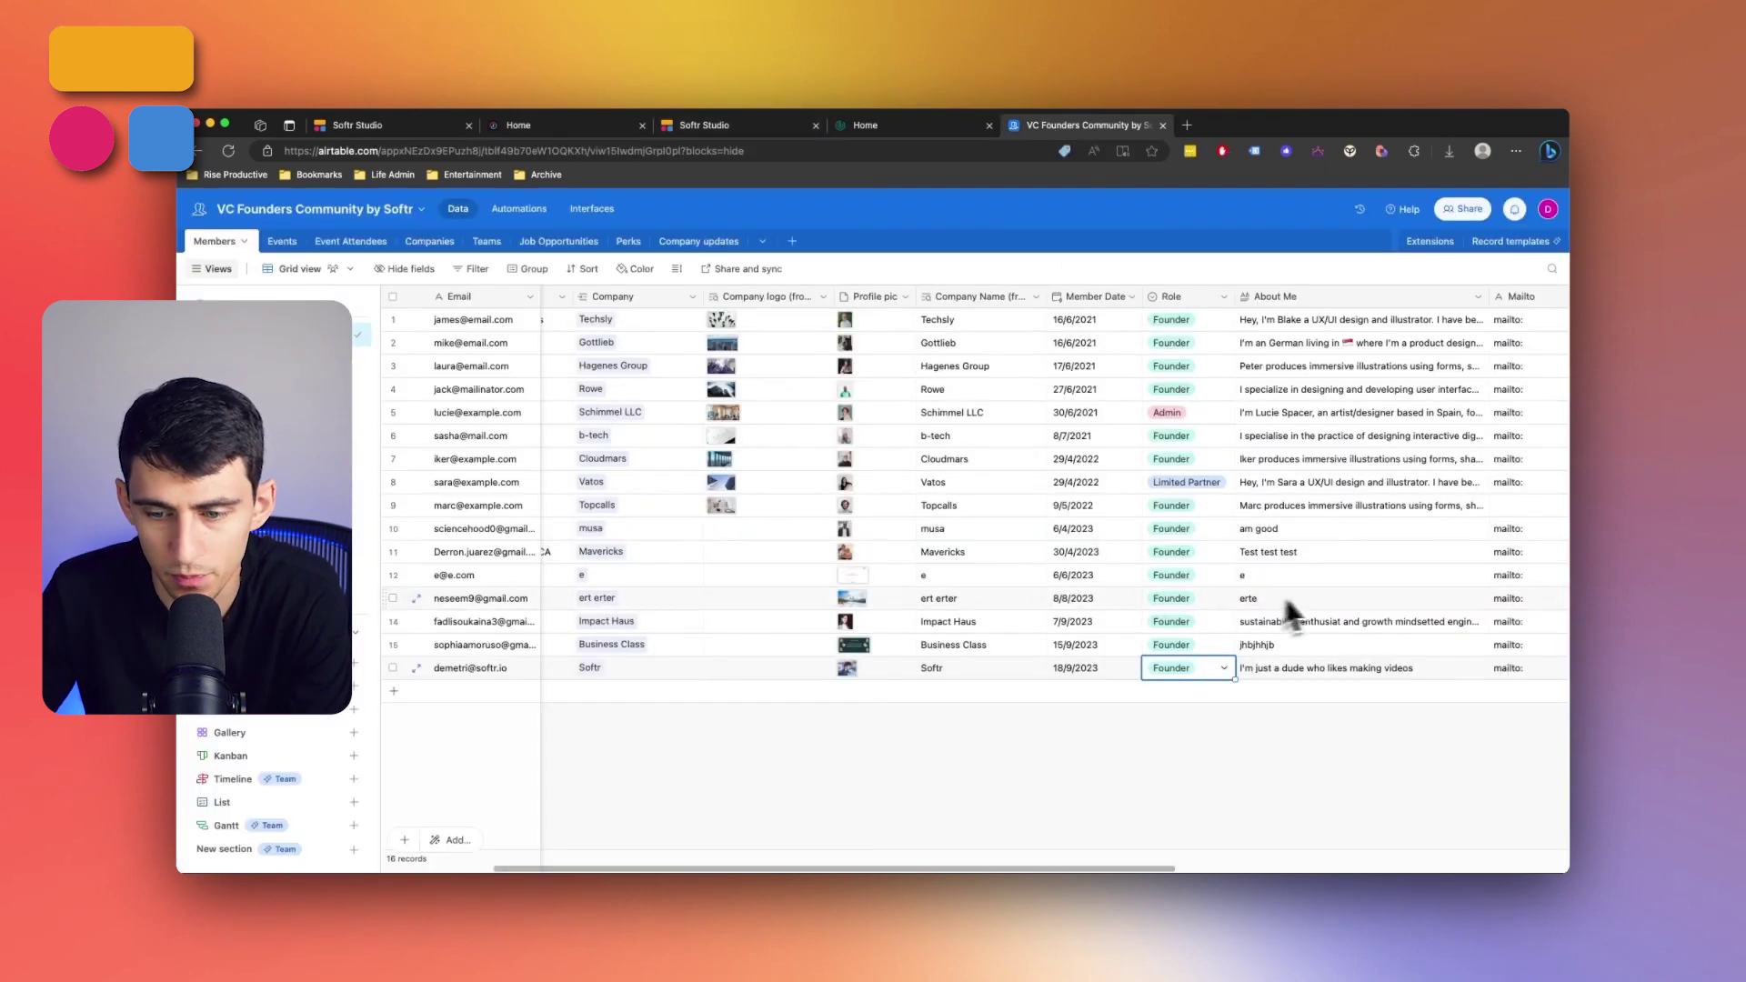
Check the new member's Mailto columns and expand the About Me field settings in Studio
{"action": "scroll", "coordinate": [1284, 593], "scroll_direction": "right", "scroll_amount": 5}
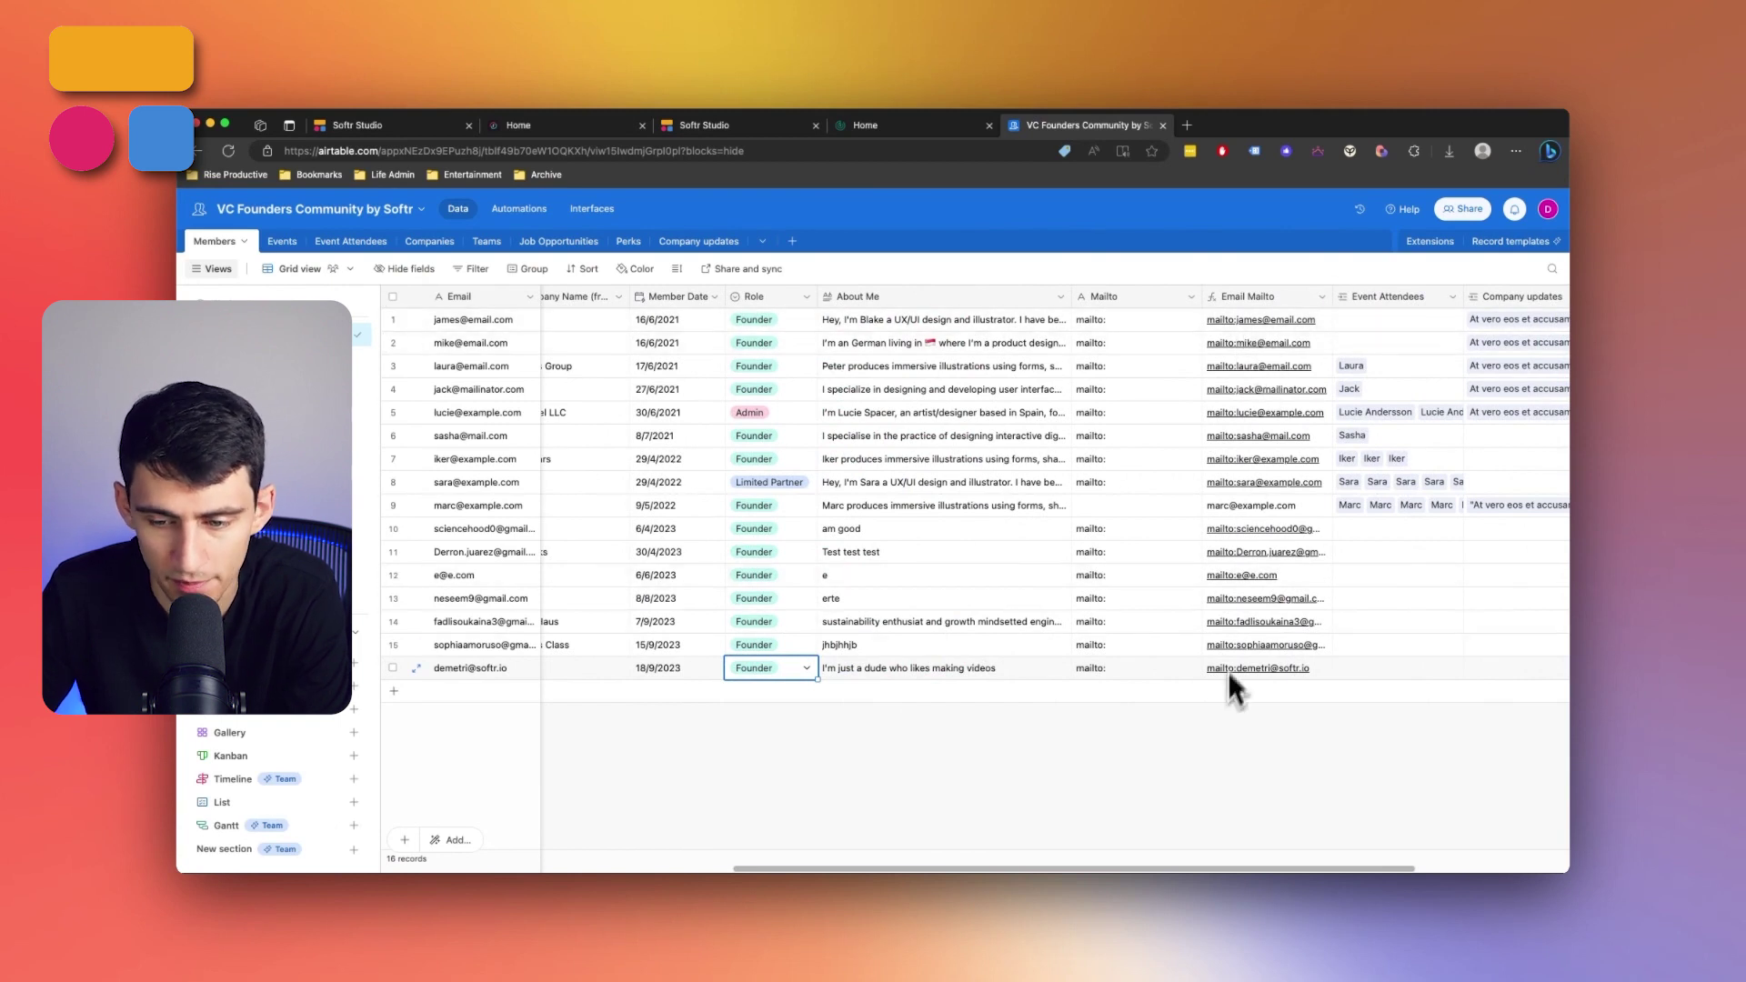
{"action": "key", "text": "super+3"}
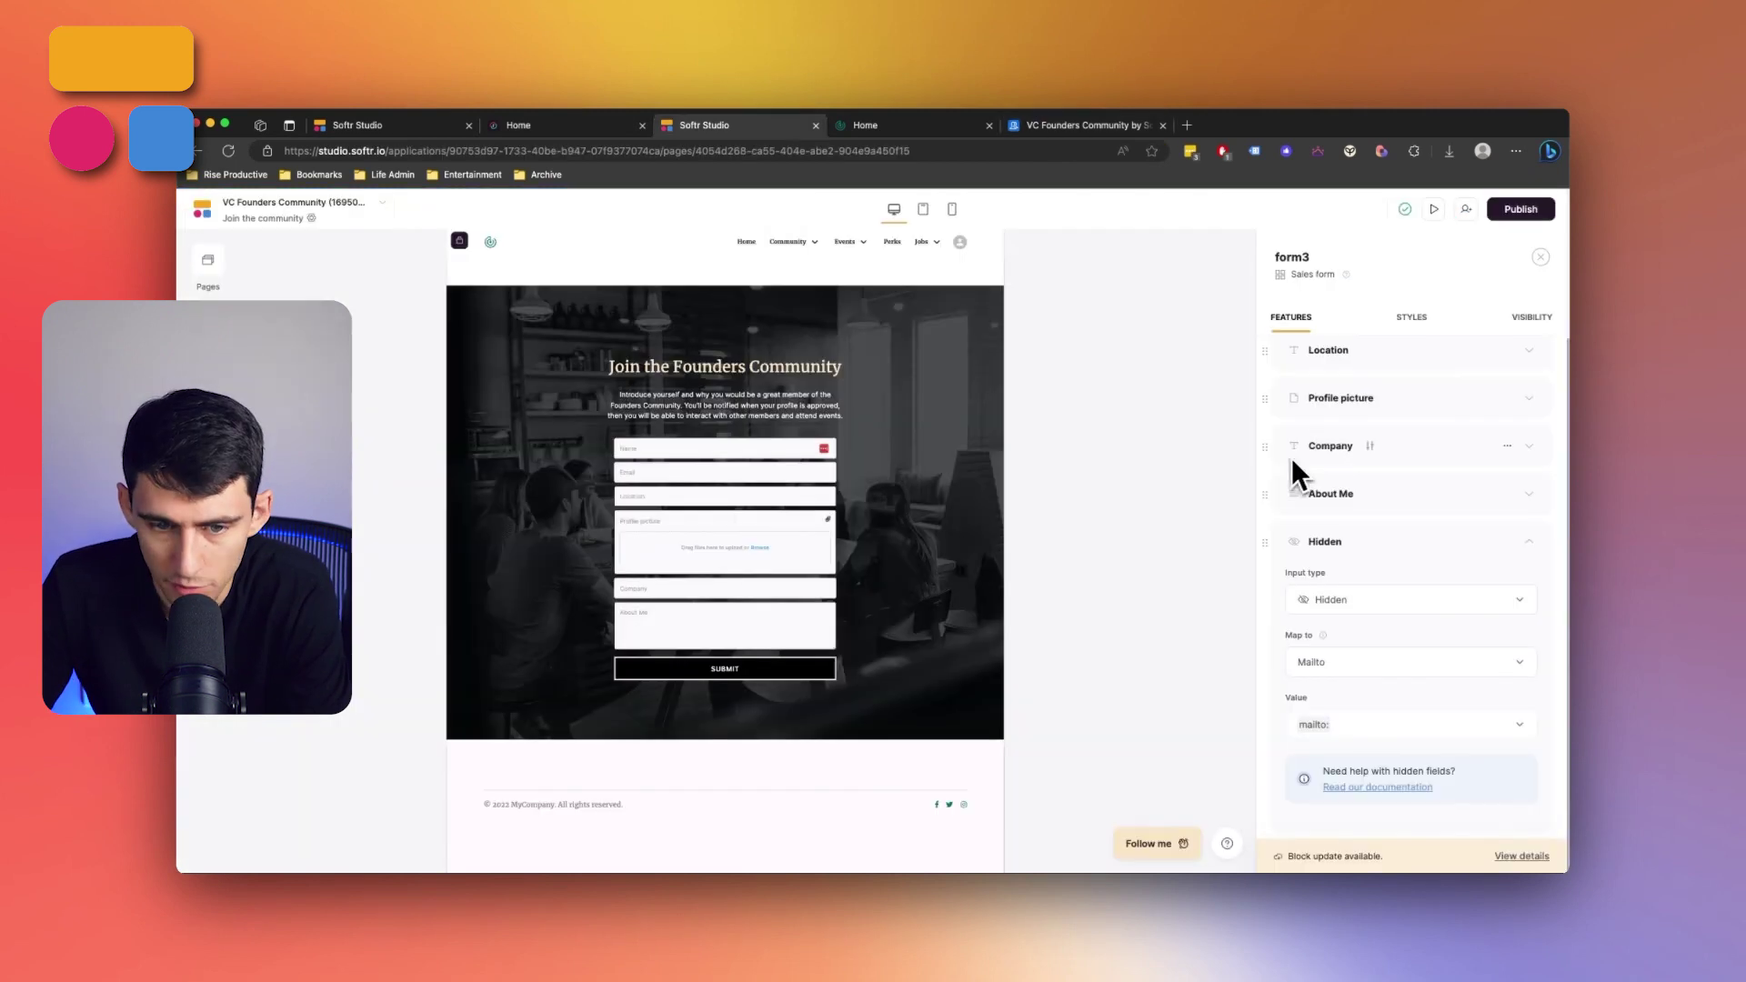
{"action": "left_click", "coordinate": [1341, 500]}
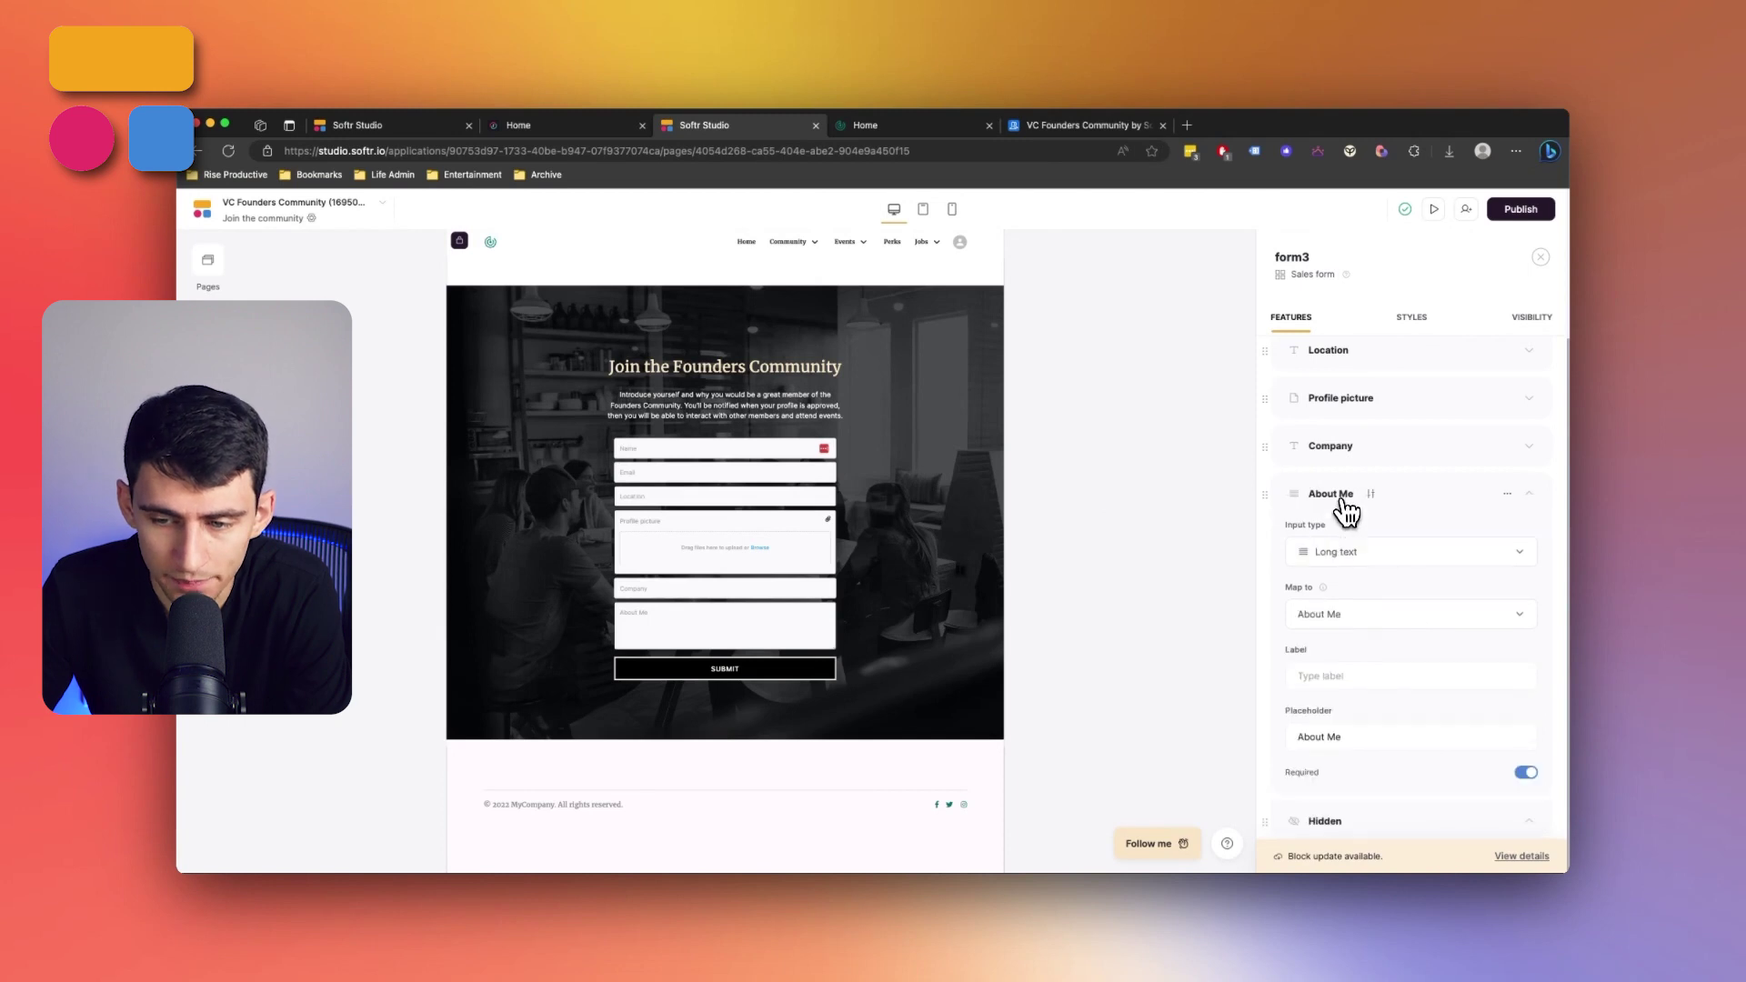
View the new member's uploaded profile picture full size in Airtable, then close it
{"action": "left_click", "coordinate": [1062, 127]}
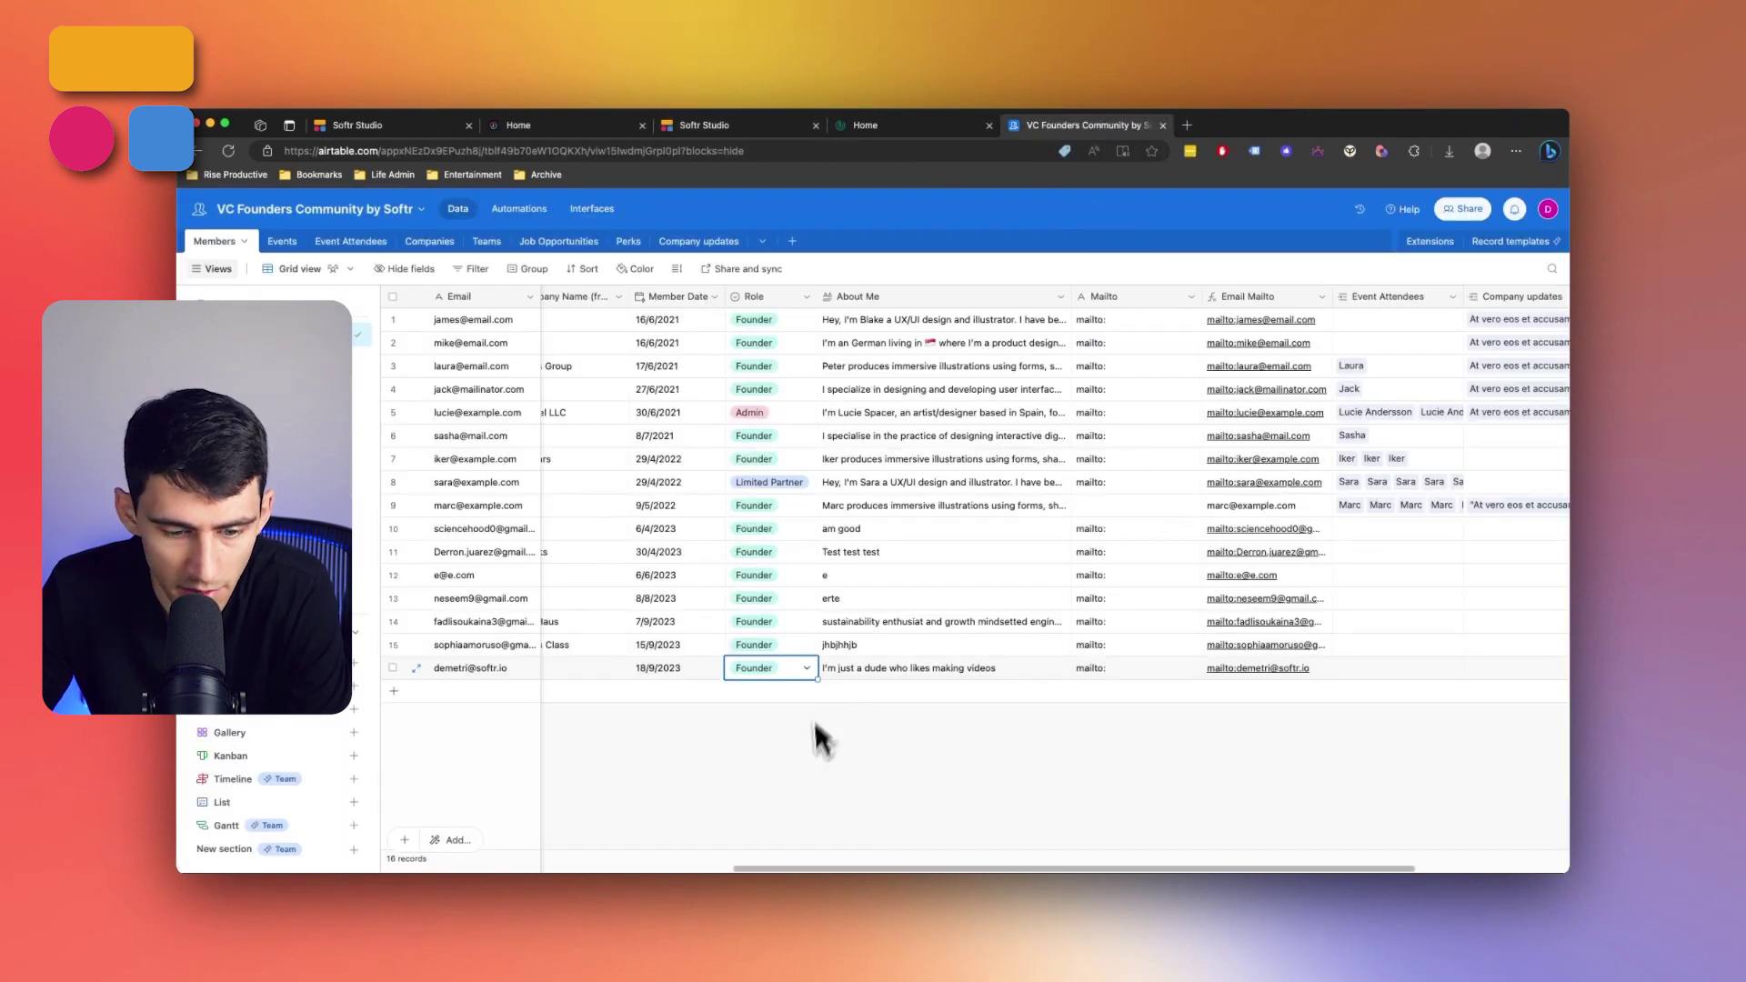
{"action": "left_click_drag", "start_coordinate": [750, 869], "coordinate": [487, 869]}
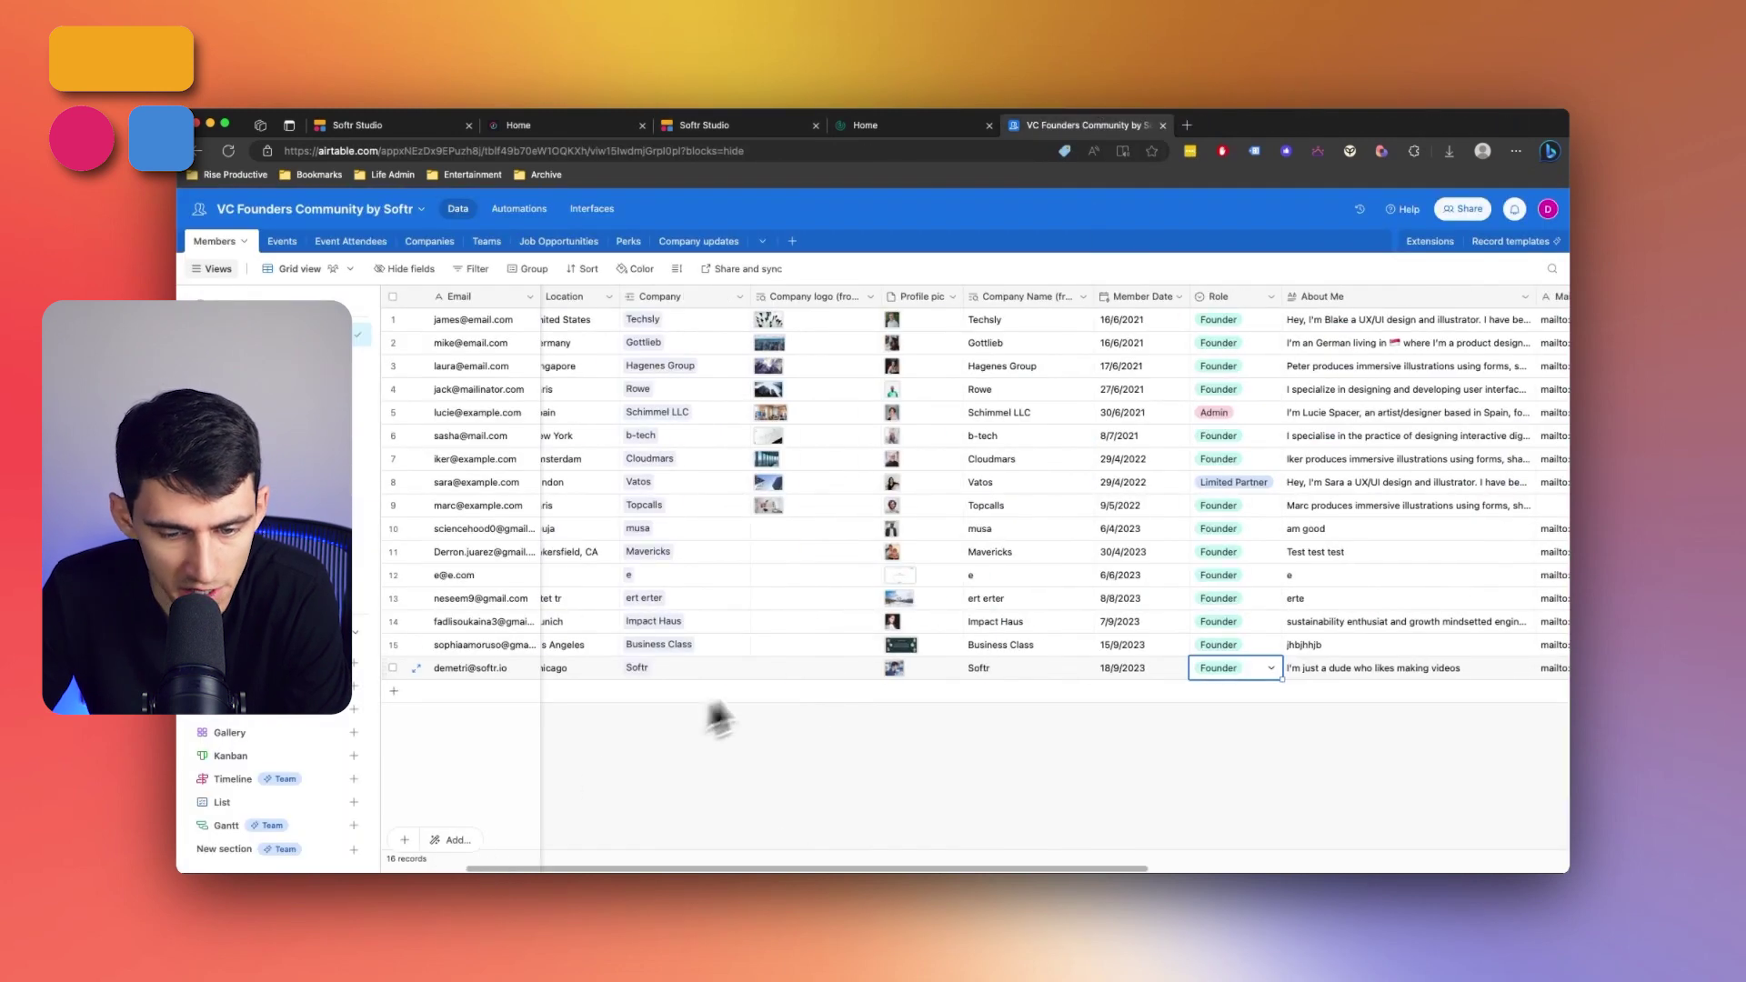
{"action": "left_click", "coordinate": [896, 668]}
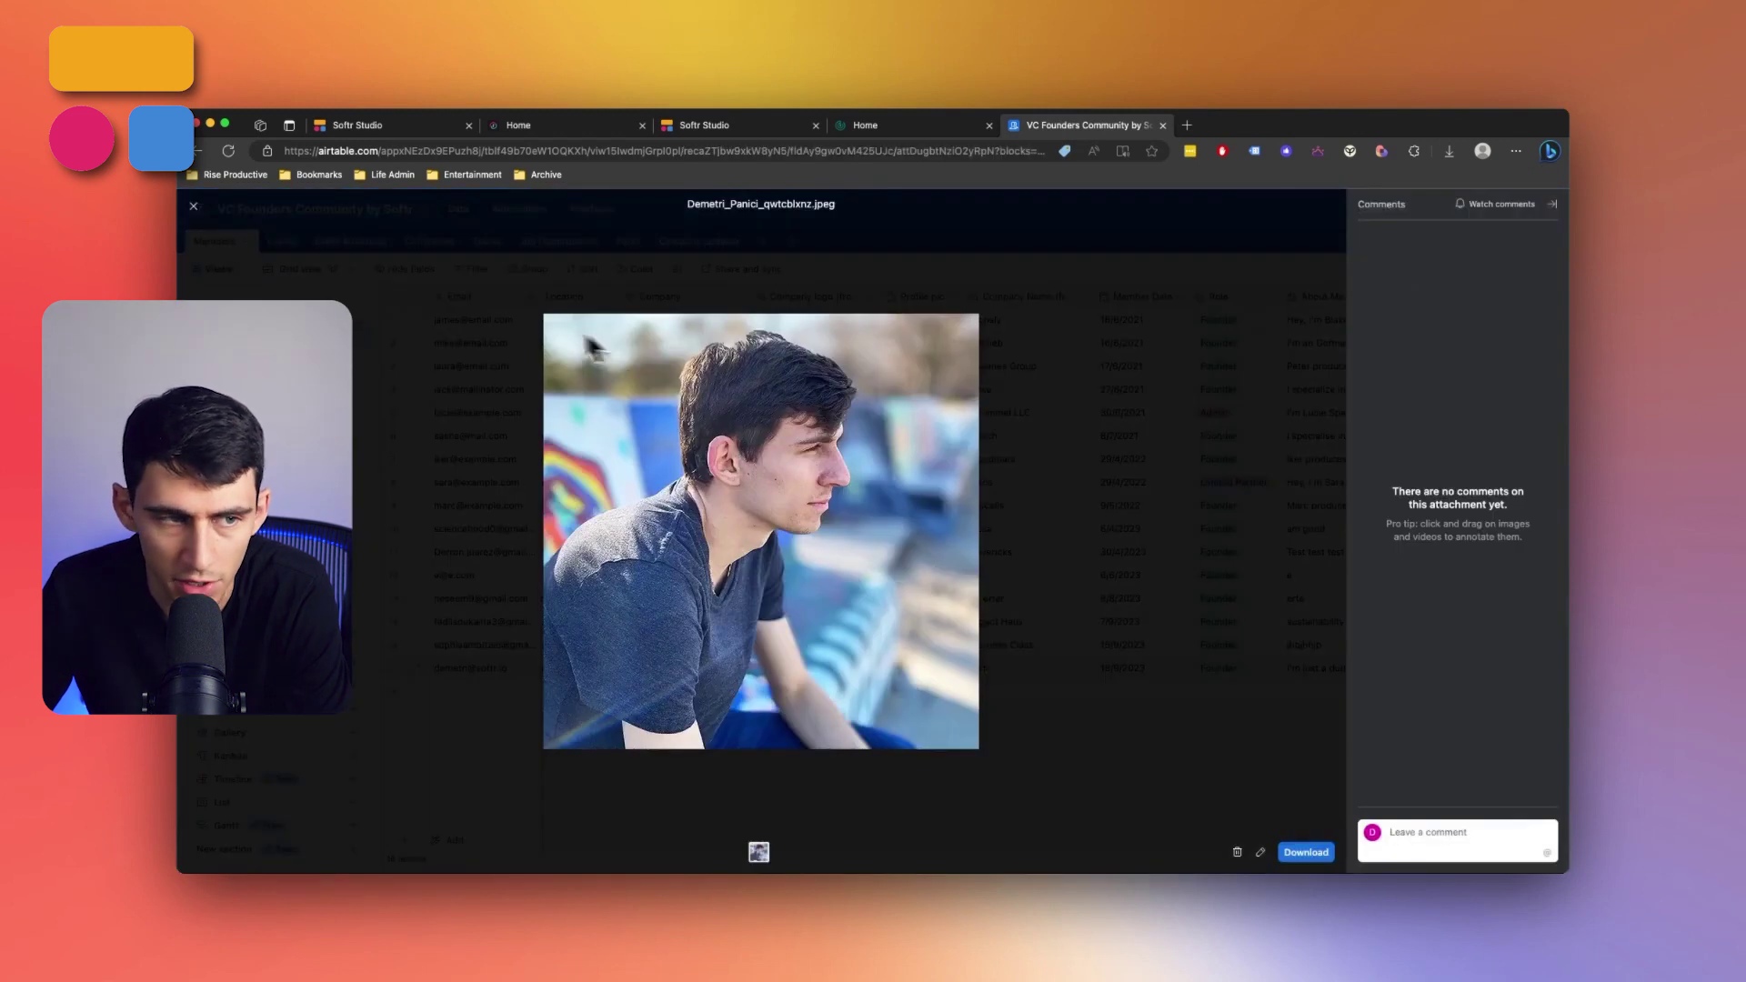
{"action": "left_click", "coordinate": [464, 321]}
Open the app's Users list and resync users from the Members table
{"action": "left_click", "coordinate": [769, 129]}
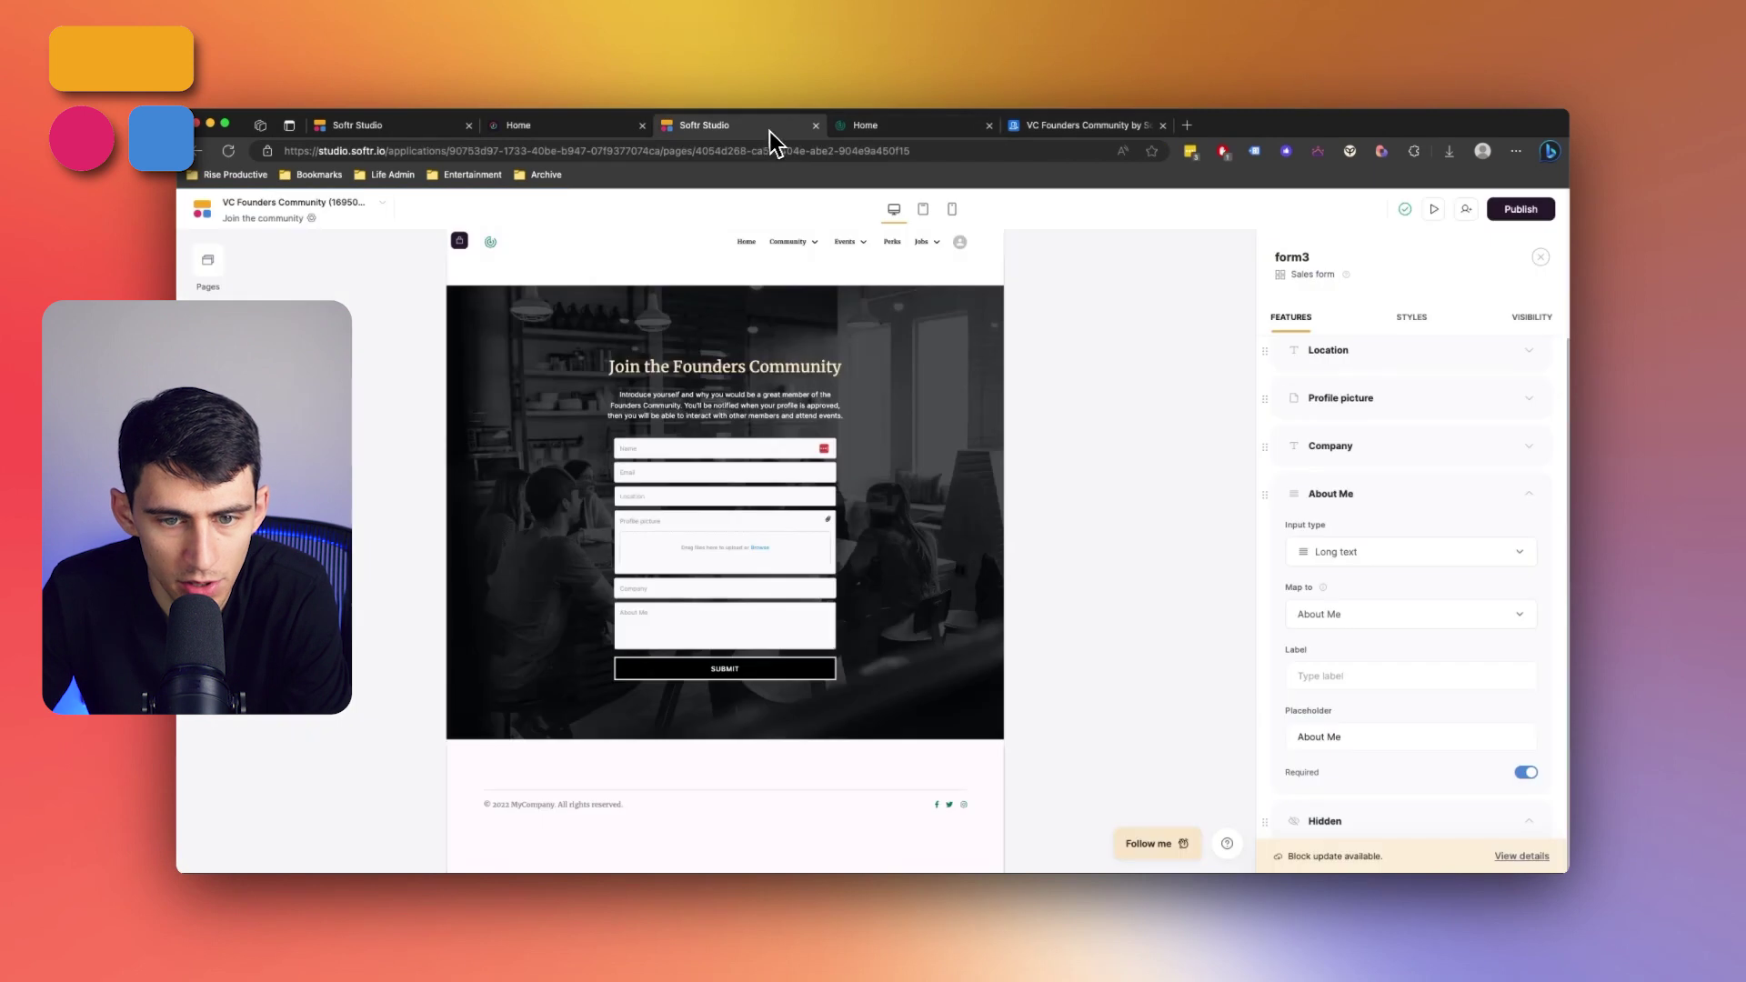
{"action": "left_click", "coordinate": [860, 129]}
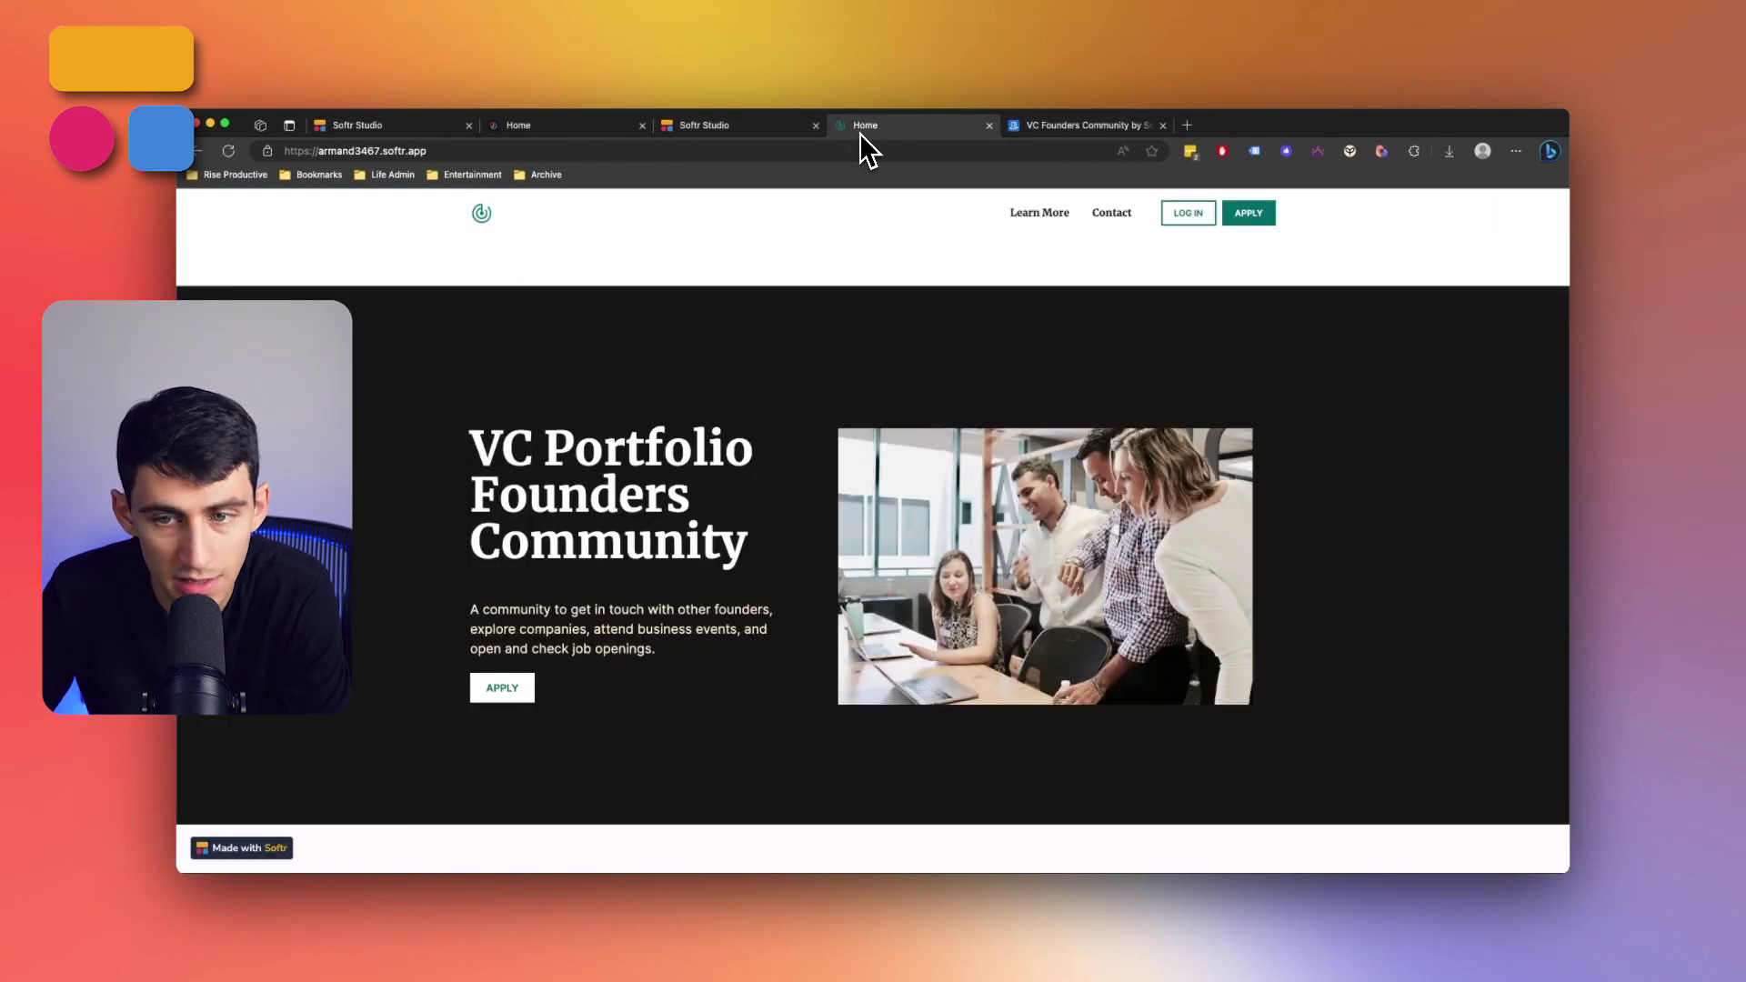
{"action": "left_click", "coordinate": [704, 125]}
{"action": "left_click", "coordinate": [209, 396]}
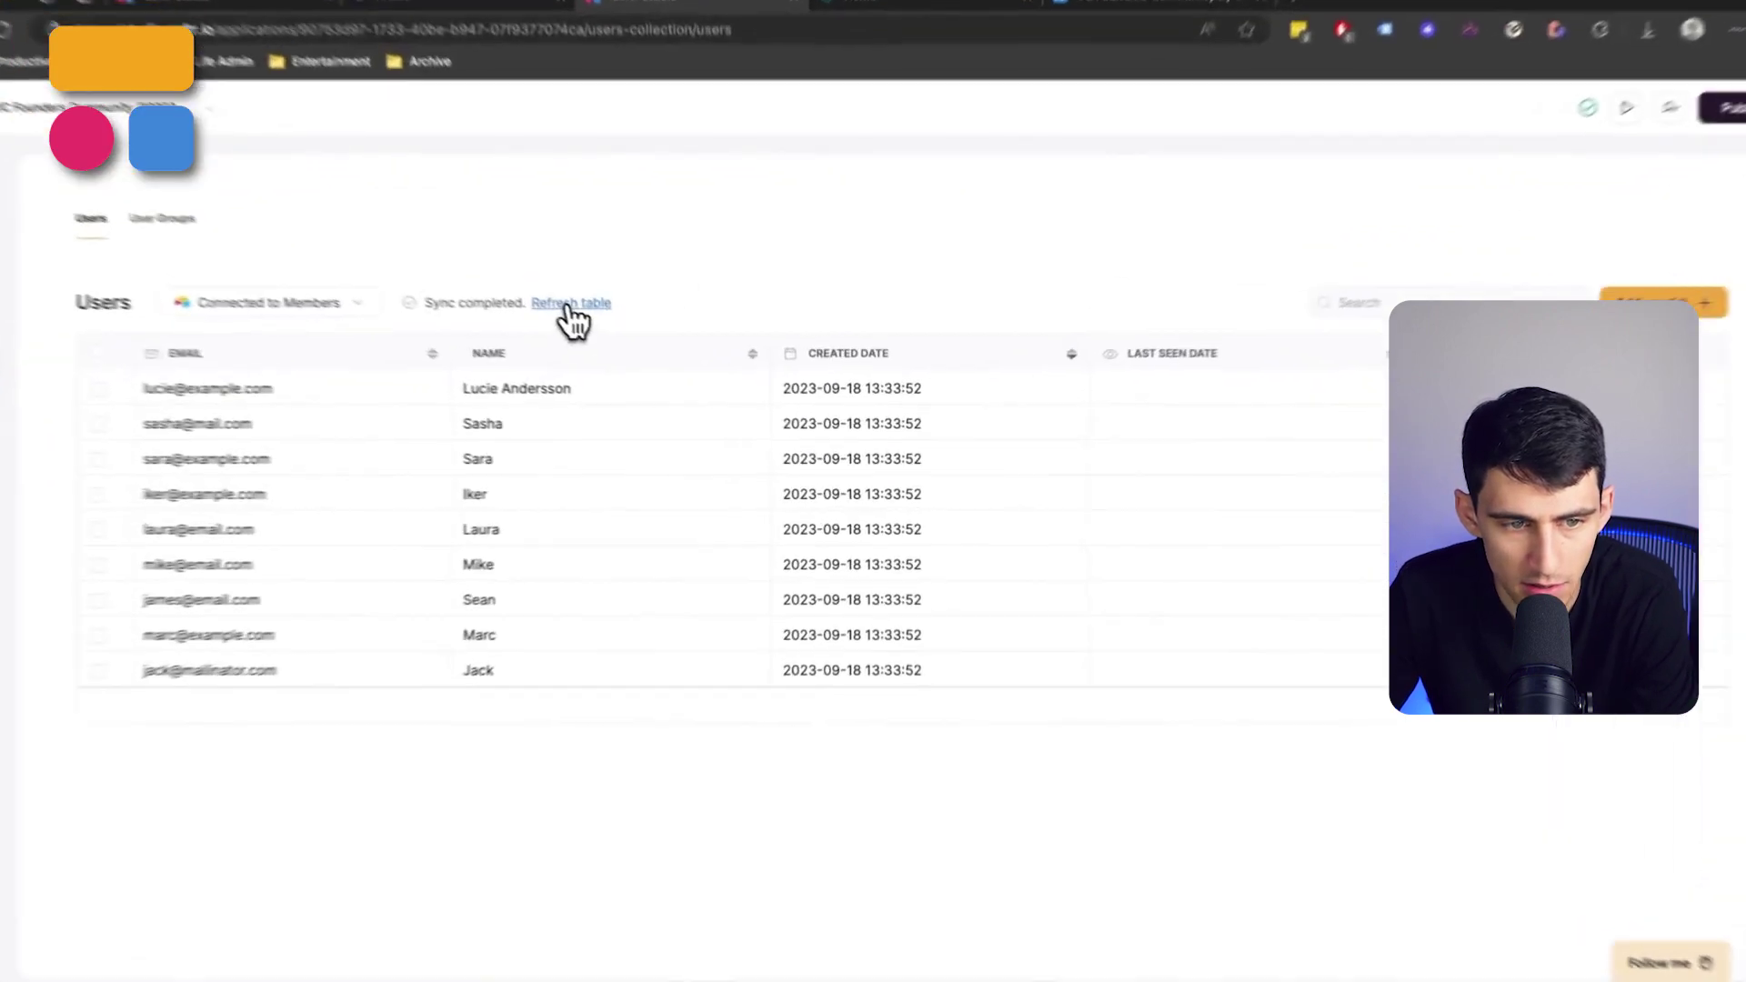
{"action": "left_click", "coordinate": [650, 353]}
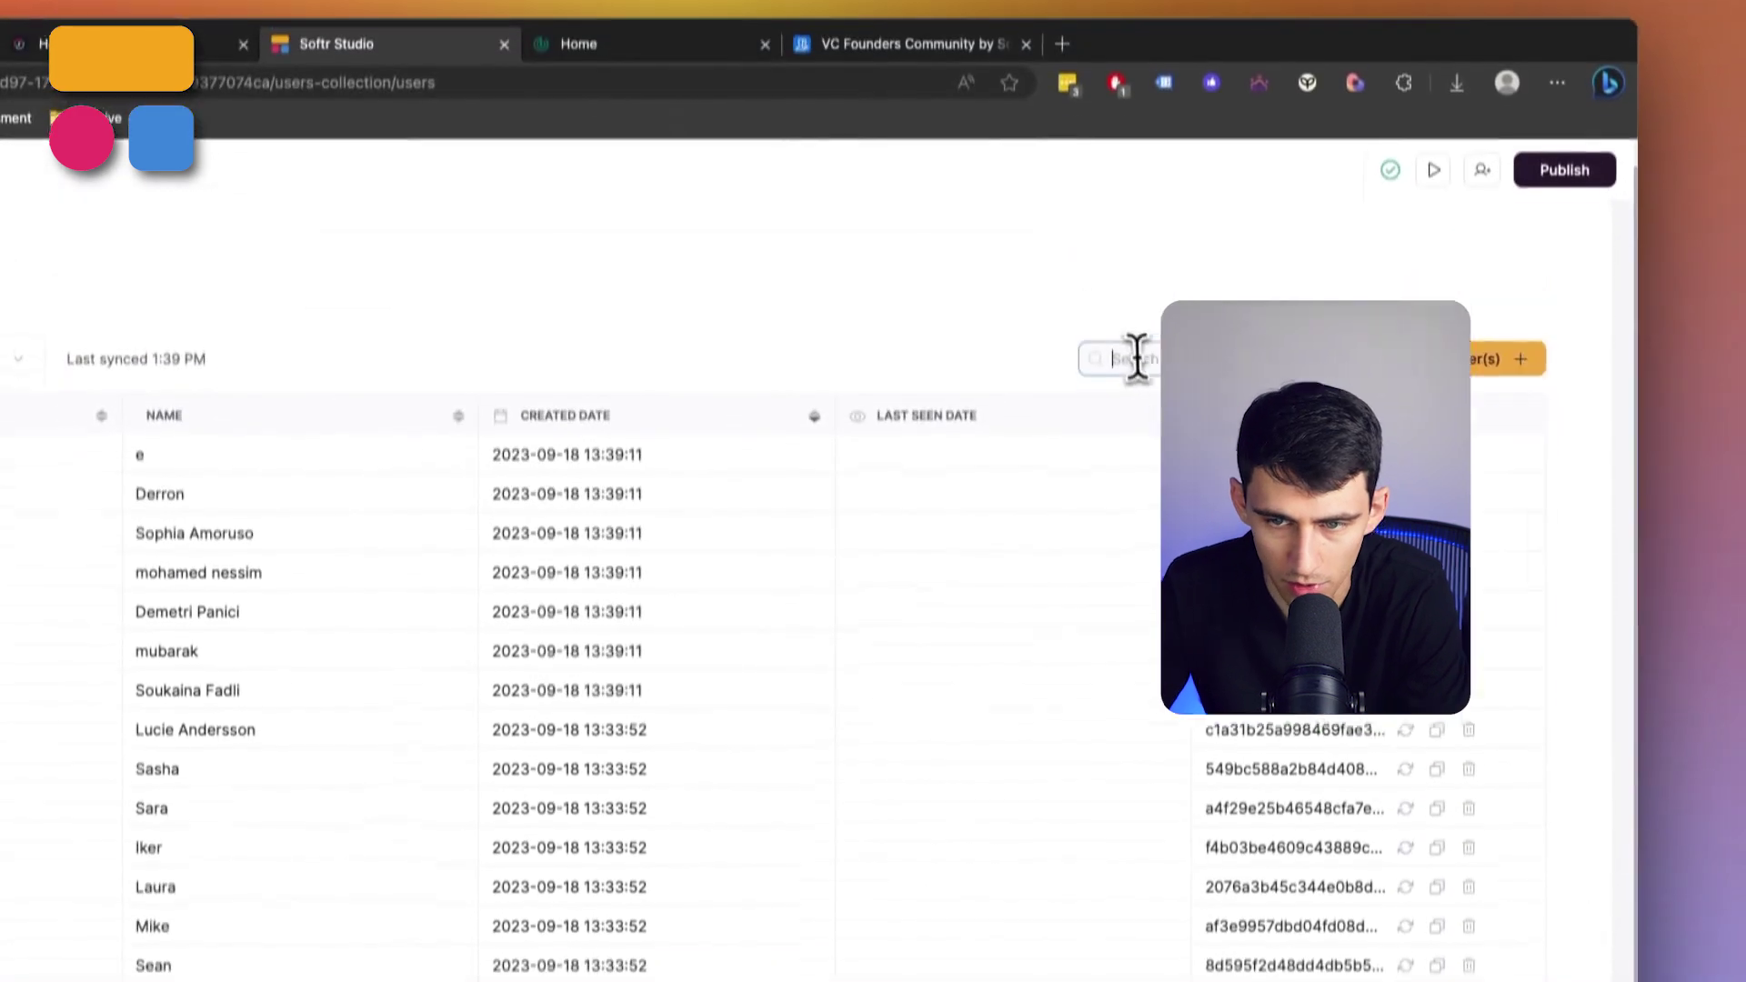
Search Users for the new member and sign in to the live app with their copied magic link
{"action": "left_click", "coordinate": [1415, 278]}
{"action": "type", "text": "De"}
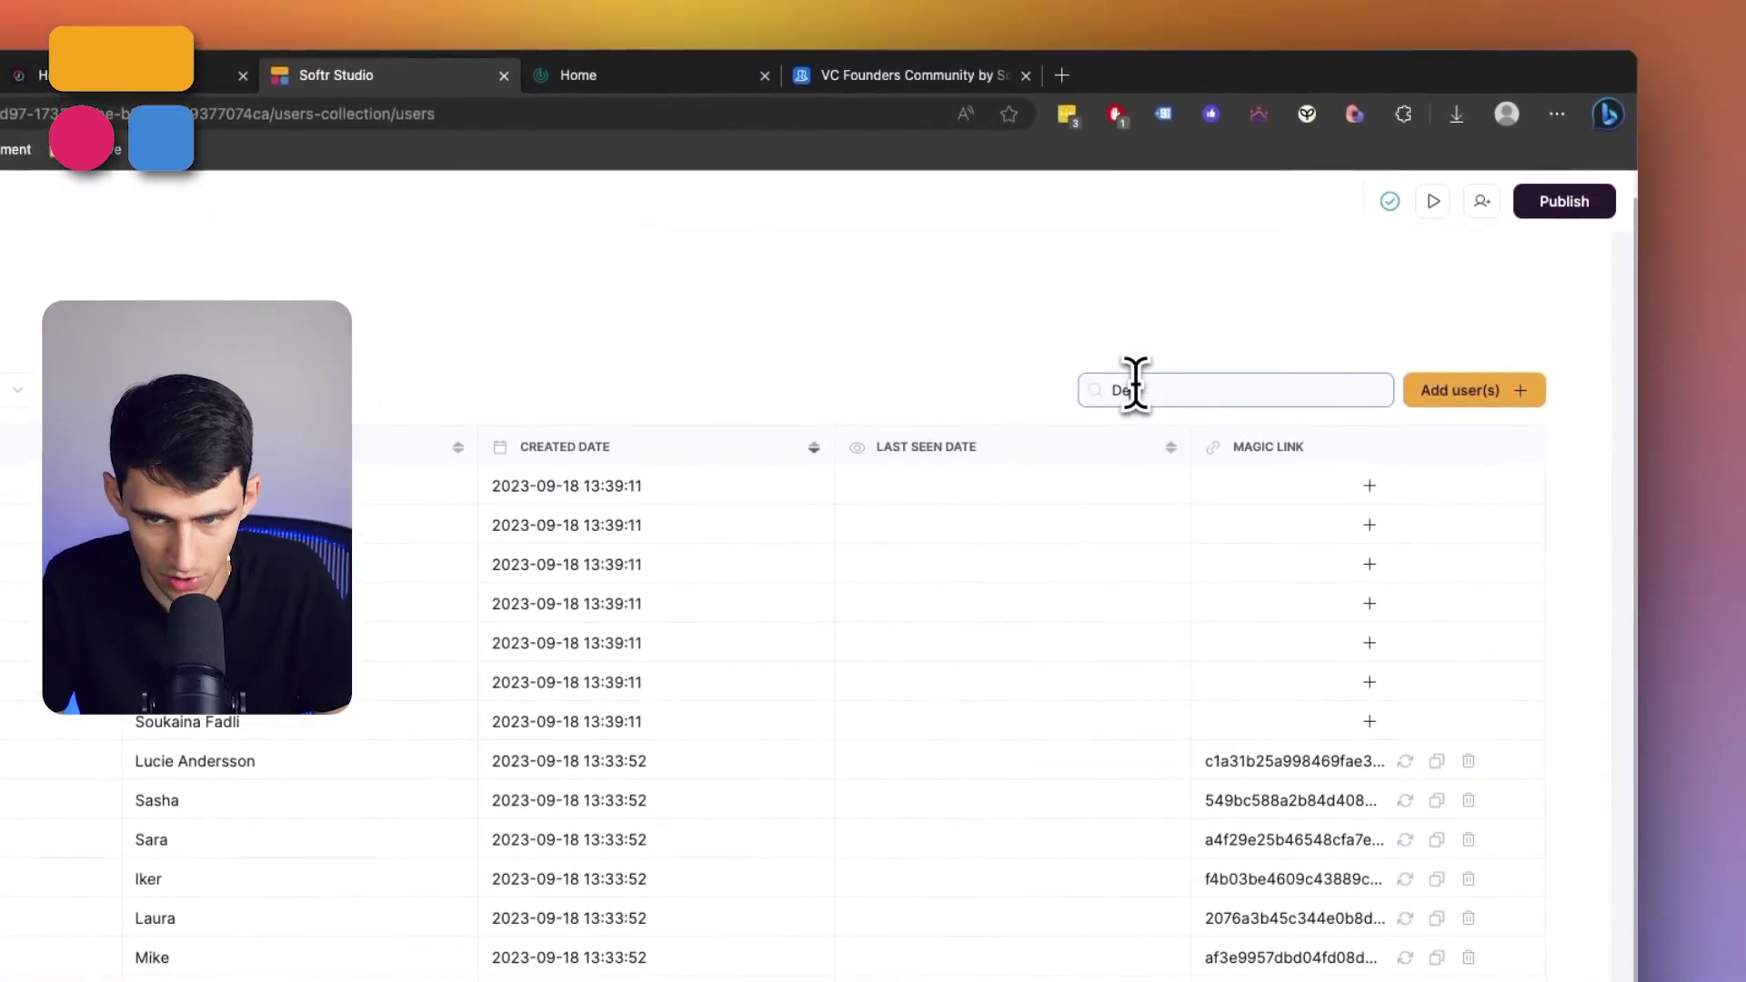
{"action": "type", "text": "metri"}
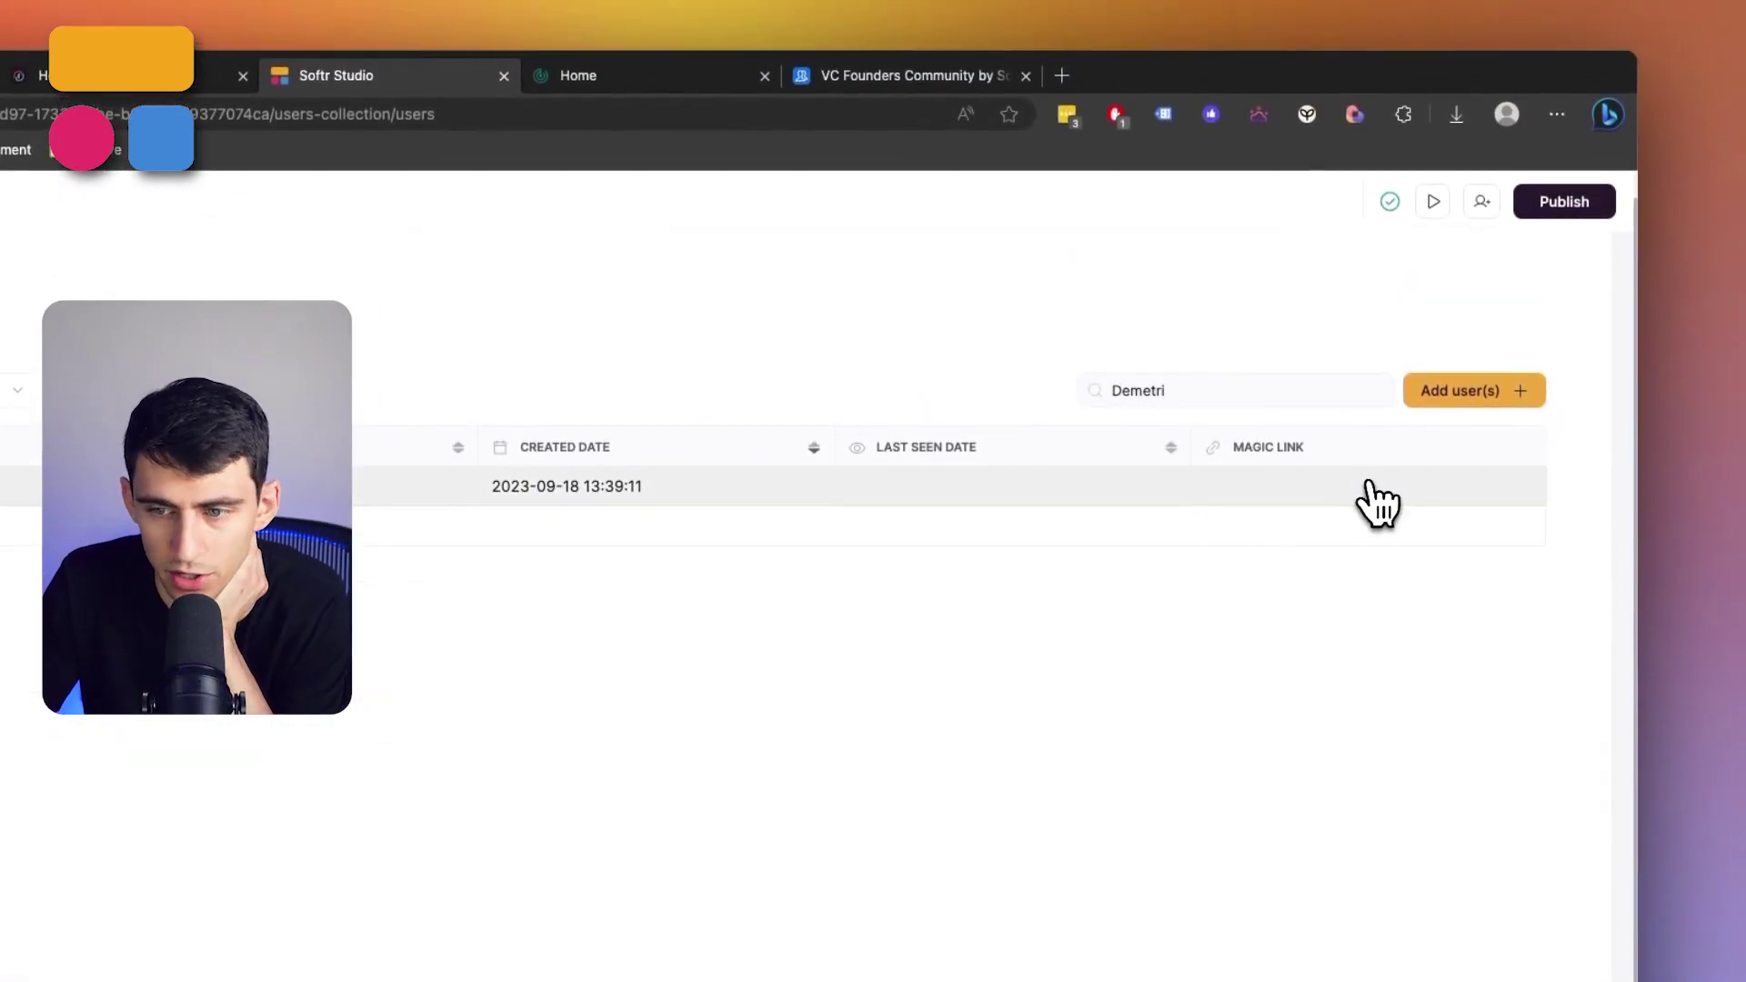
{"action": "left_click", "coordinate": [1370, 486]}
{"action": "key", "text": "super+t"}
{"action": "key", "text": "super+v"}
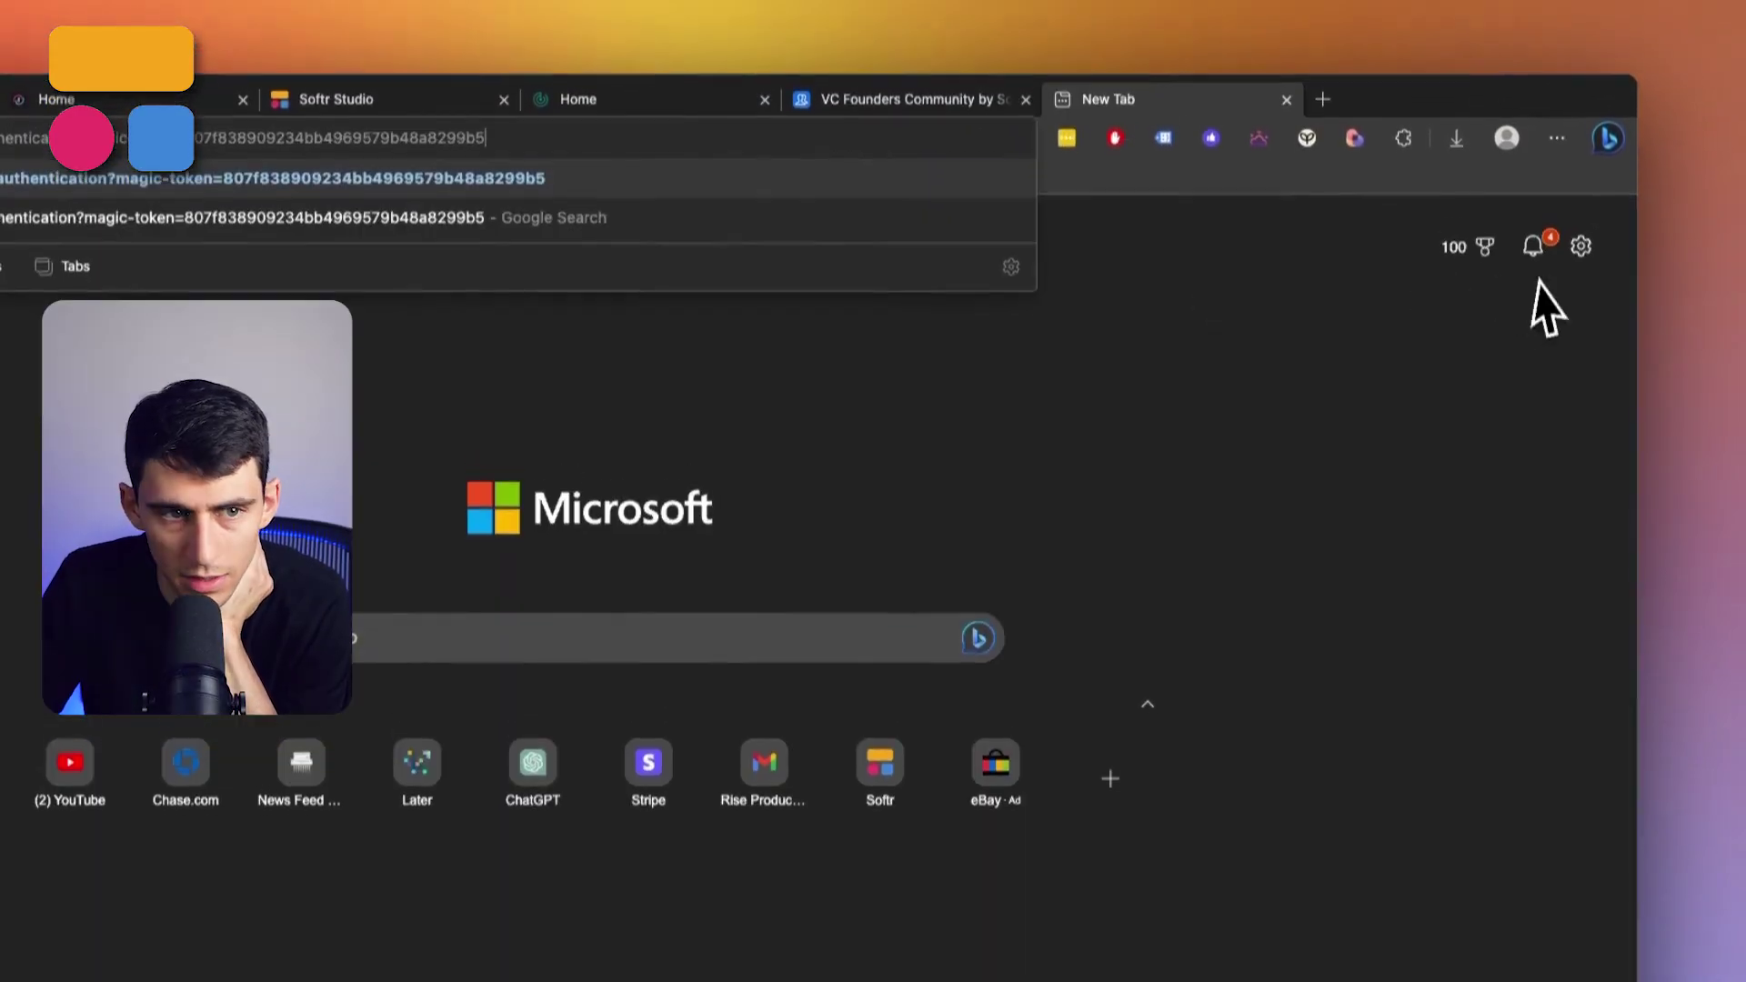
{"action": "key", "text": "Return"}
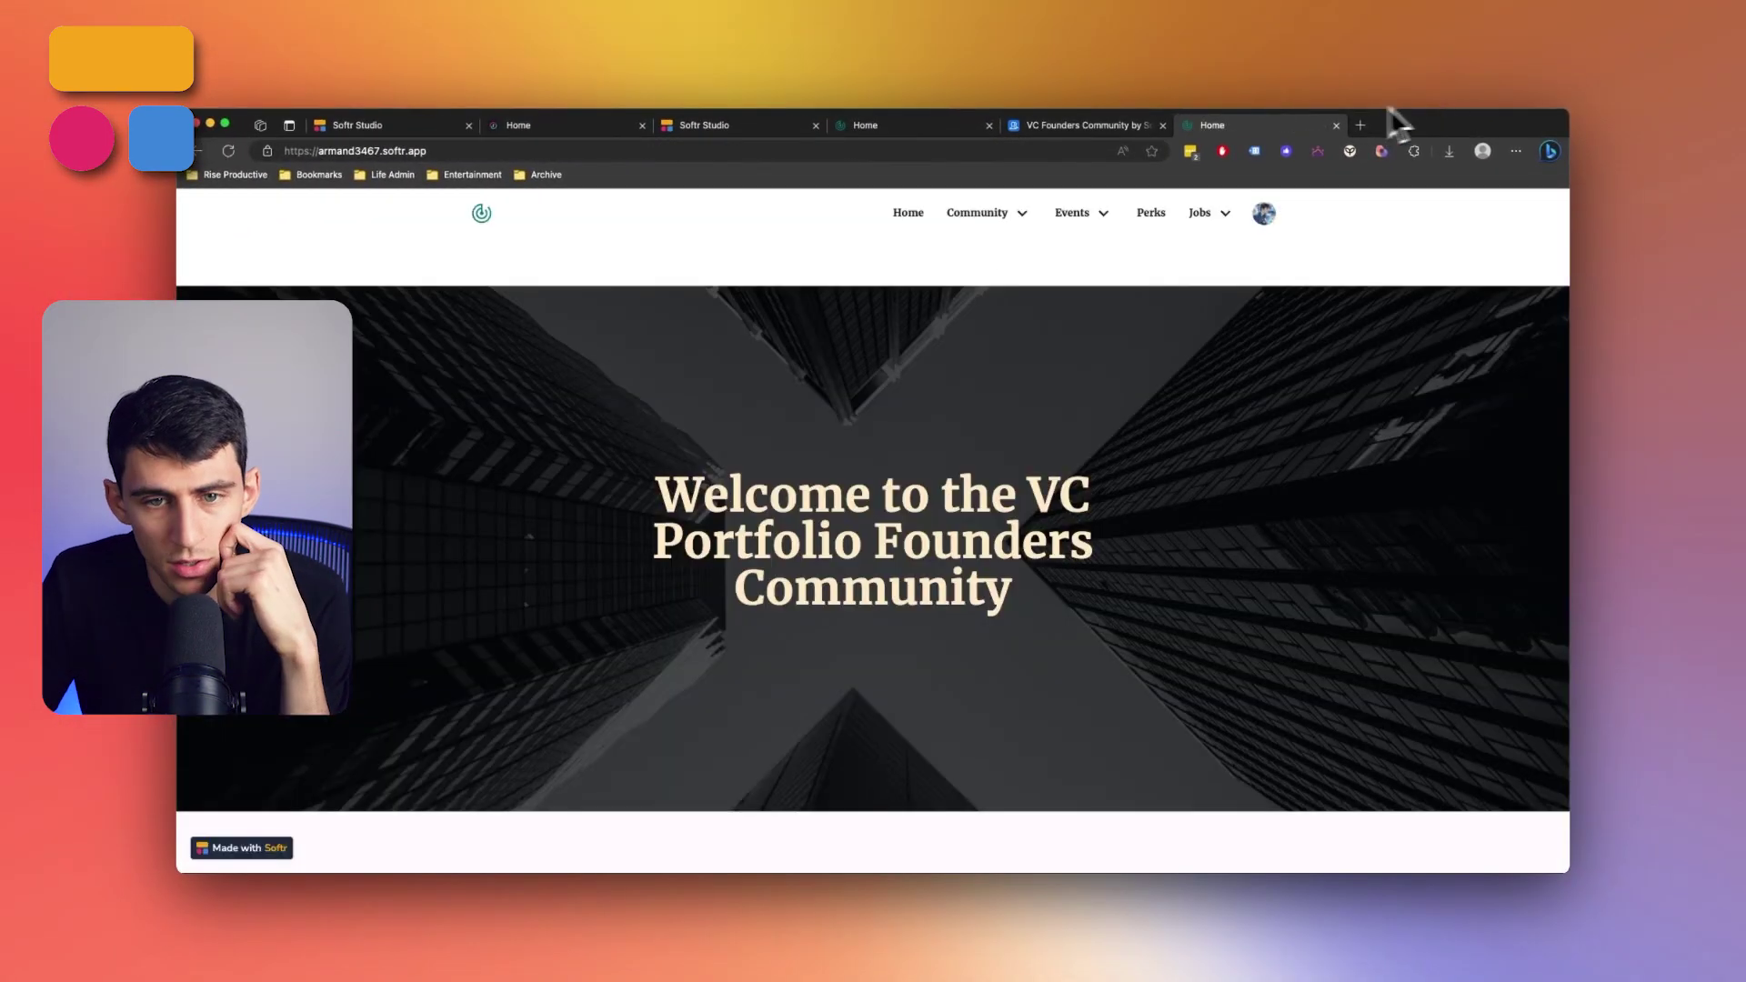
{"action": "scroll", "coordinate": [849, 305], "scroll_direction": "down", "scroll_amount": 1}
{"action": "scroll", "coordinate": [849, 306], "scroll_direction": "down", "scroll_amount": 10}
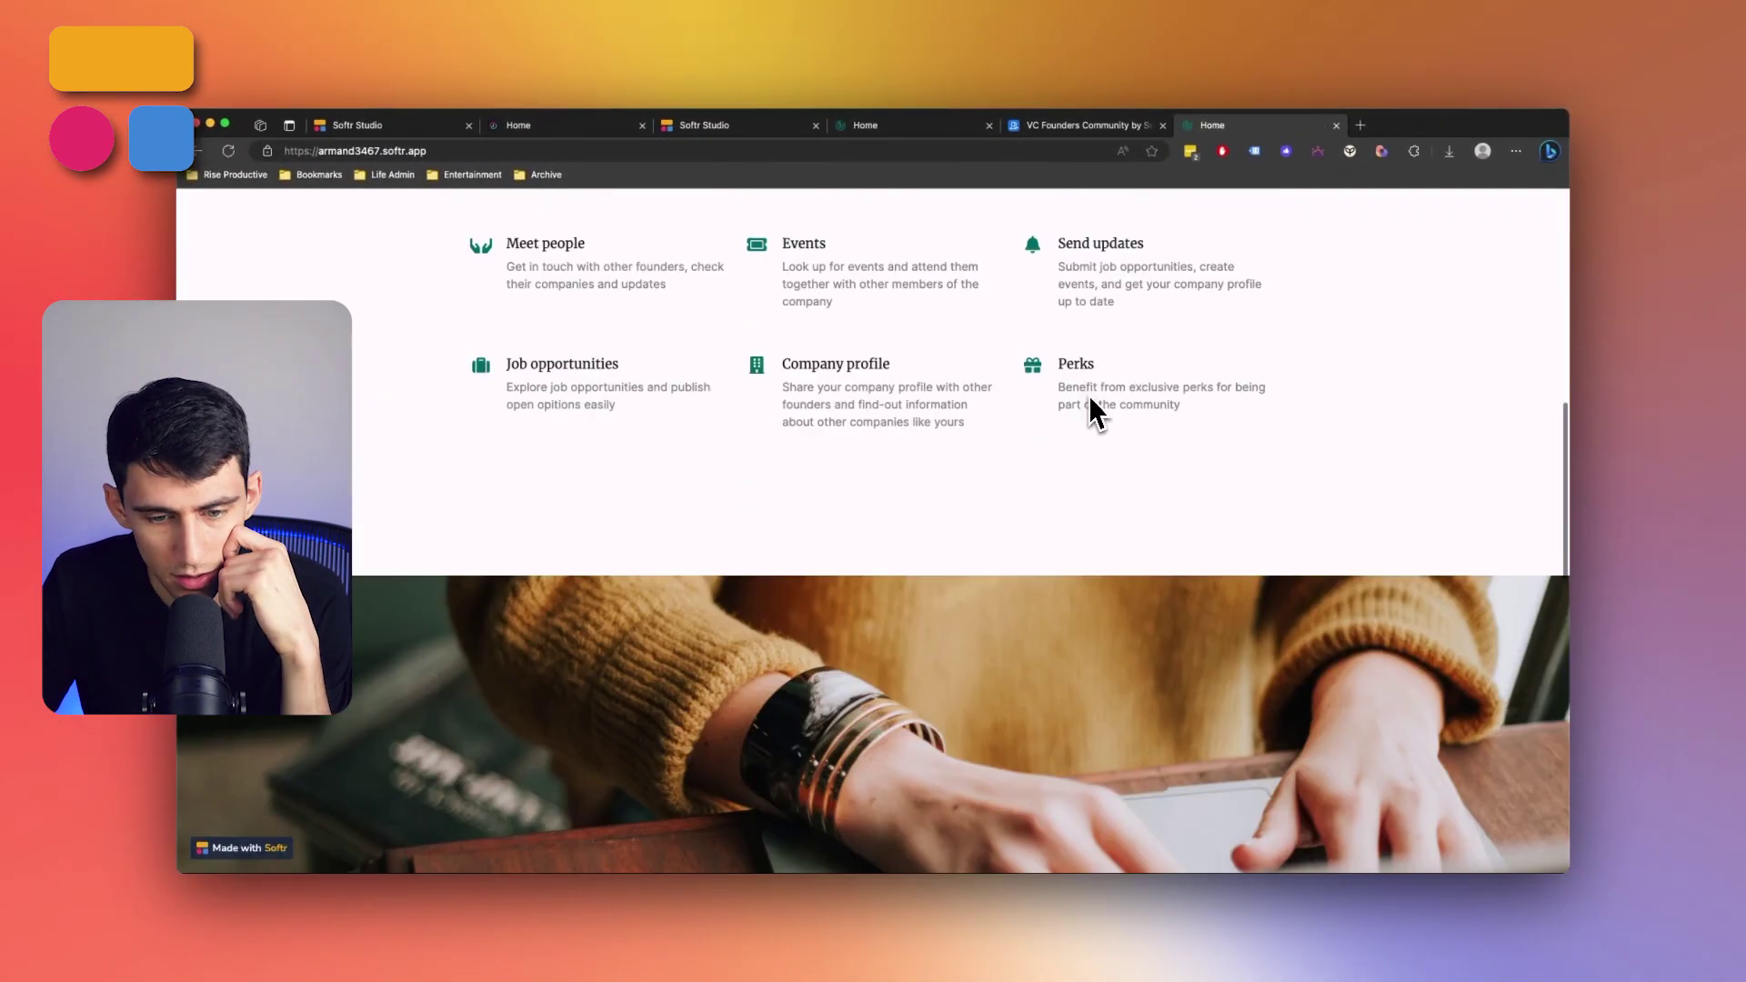
{"action": "scroll", "coordinate": [1091, 402], "scroll_direction": "up", "scroll_amount": 10}
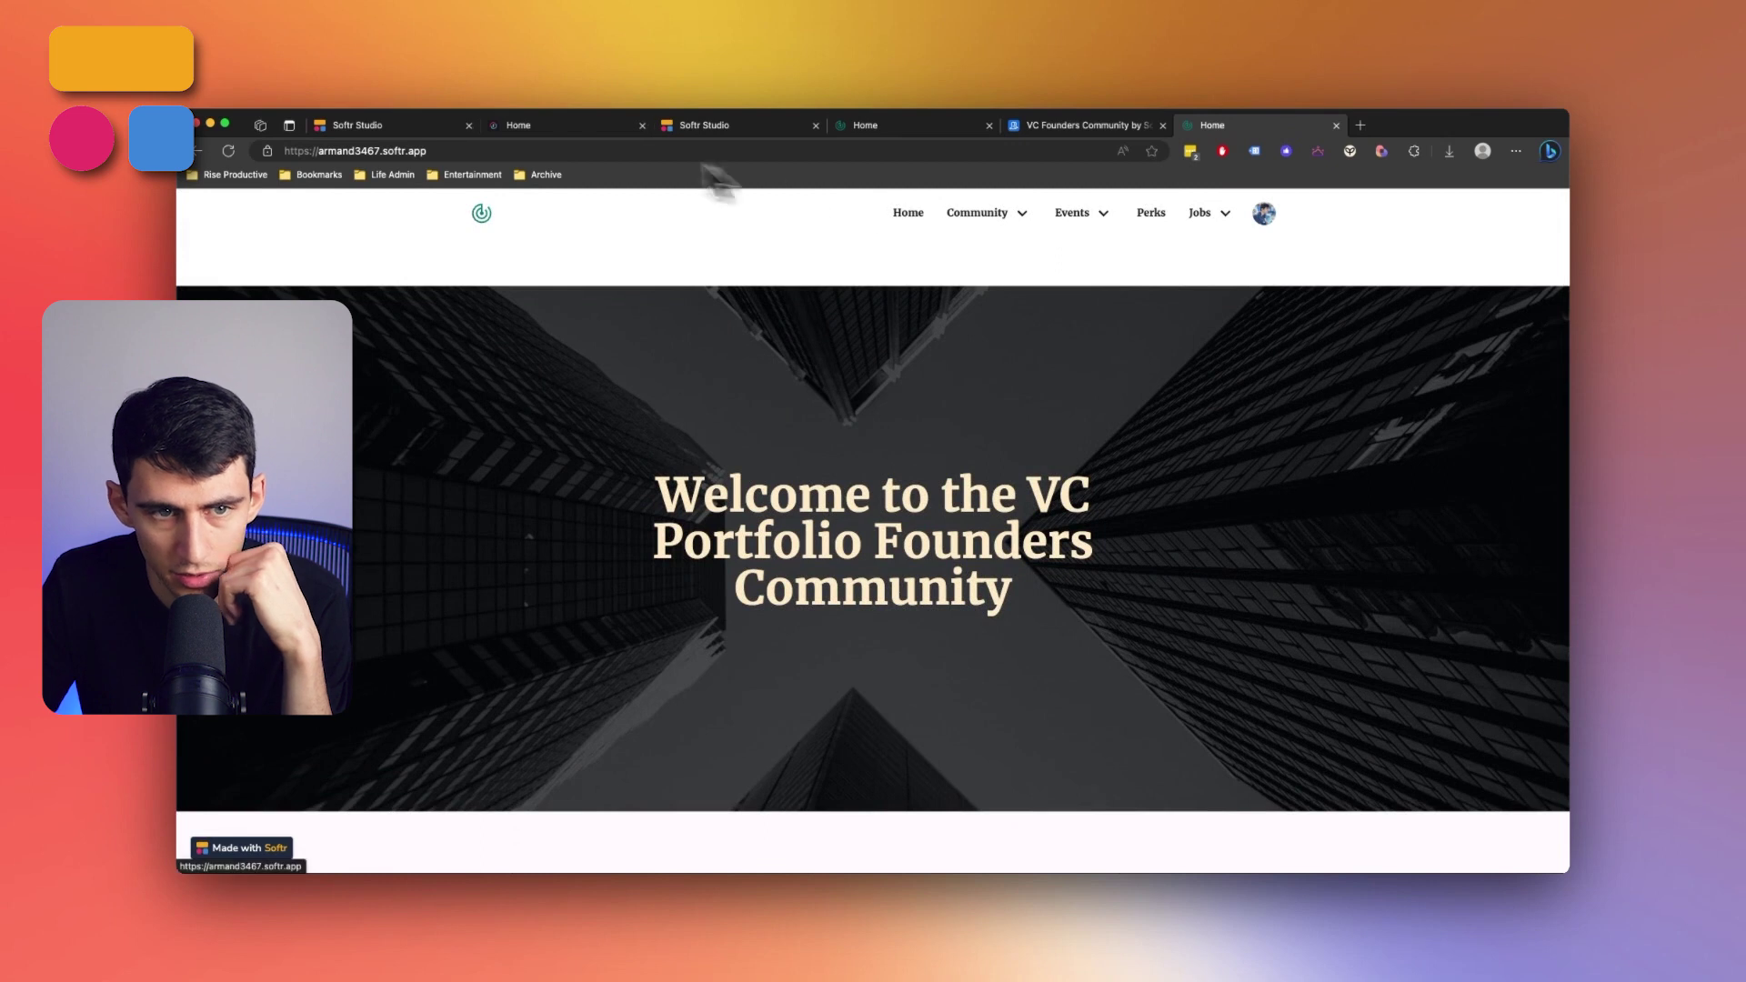
{"action": "left_click", "coordinate": [797, 127]}
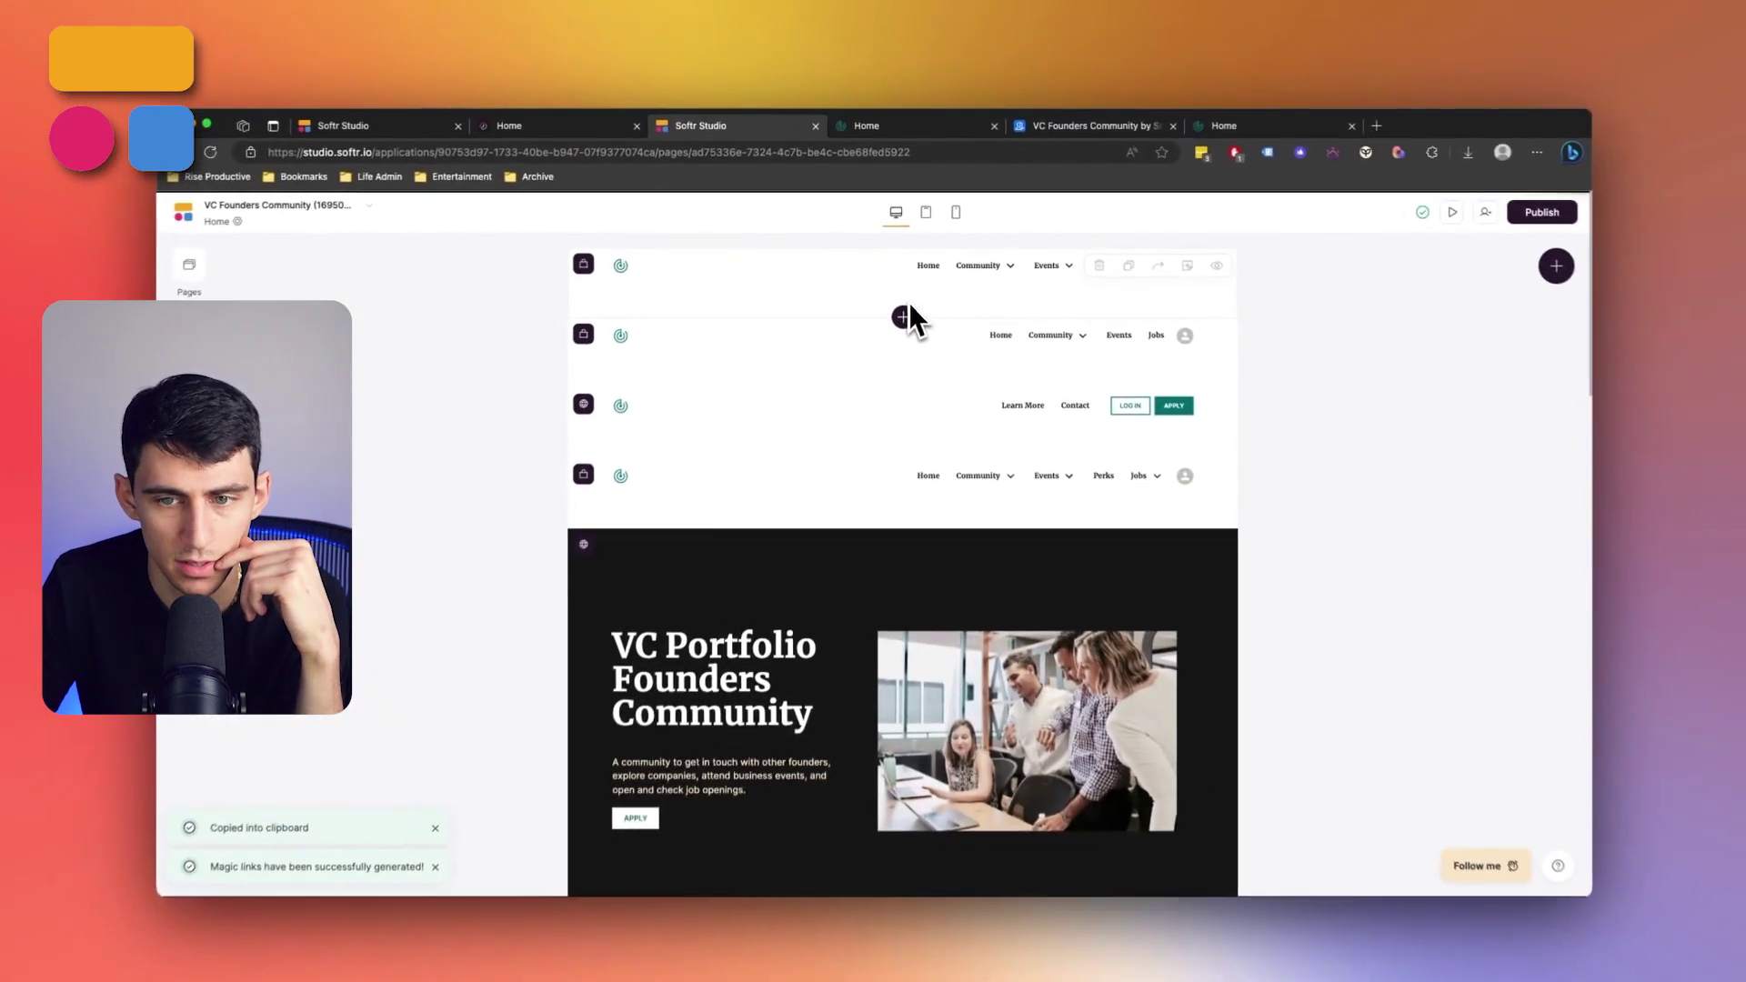
Check the Visibility user groups of three Home page header blocks, ending on the Founder-only header
{"action": "left_click", "coordinate": [746, 318]}
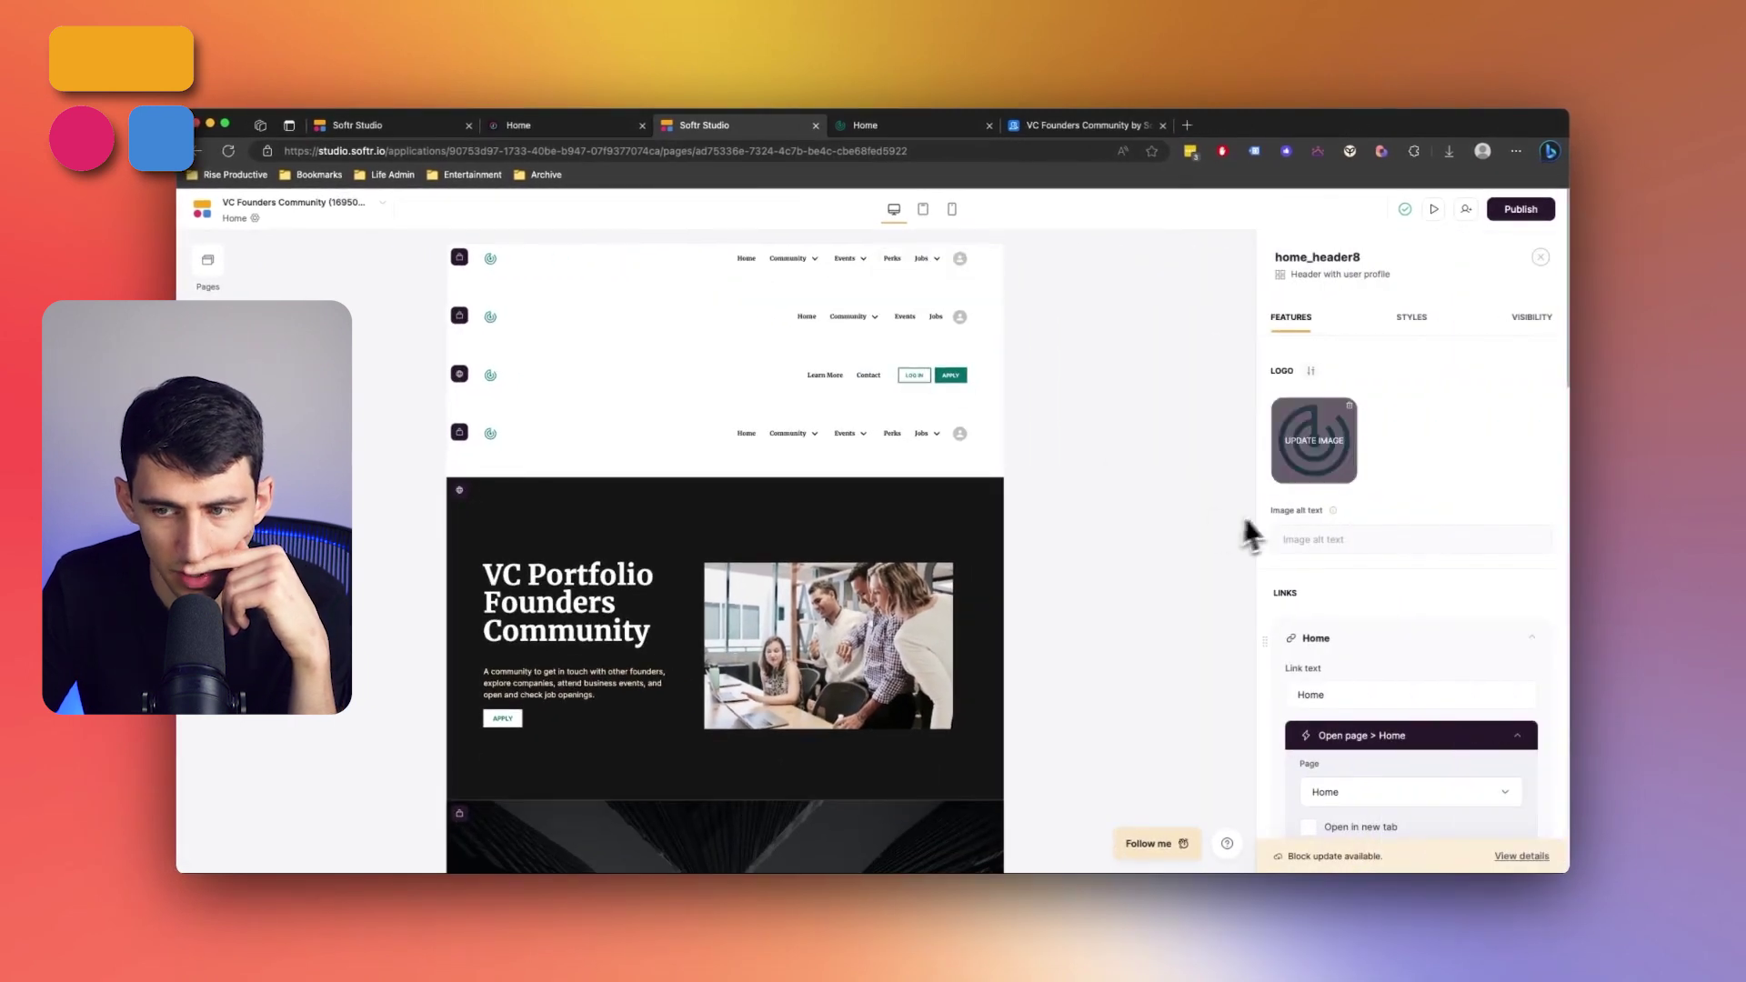
{"action": "left_click", "coordinate": [1528, 320]}
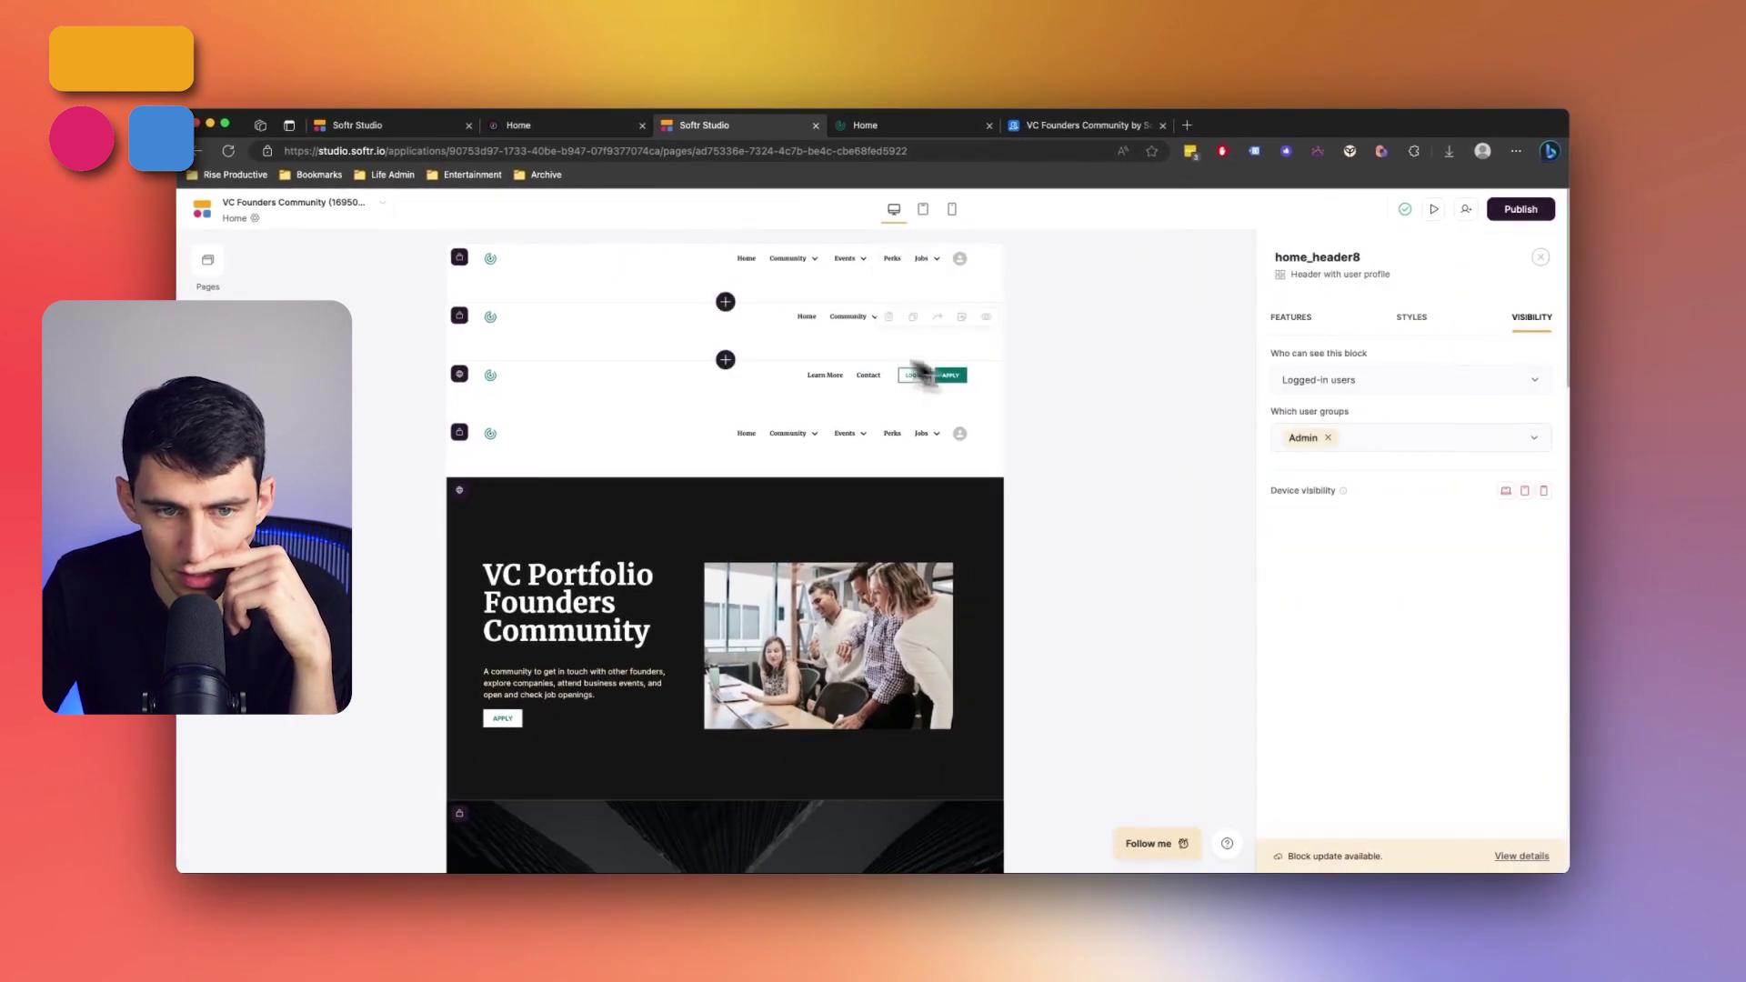
{"action": "left_click", "coordinate": [762, 355]}
{"action": "left_click", "coordinate": [1533, 318]}
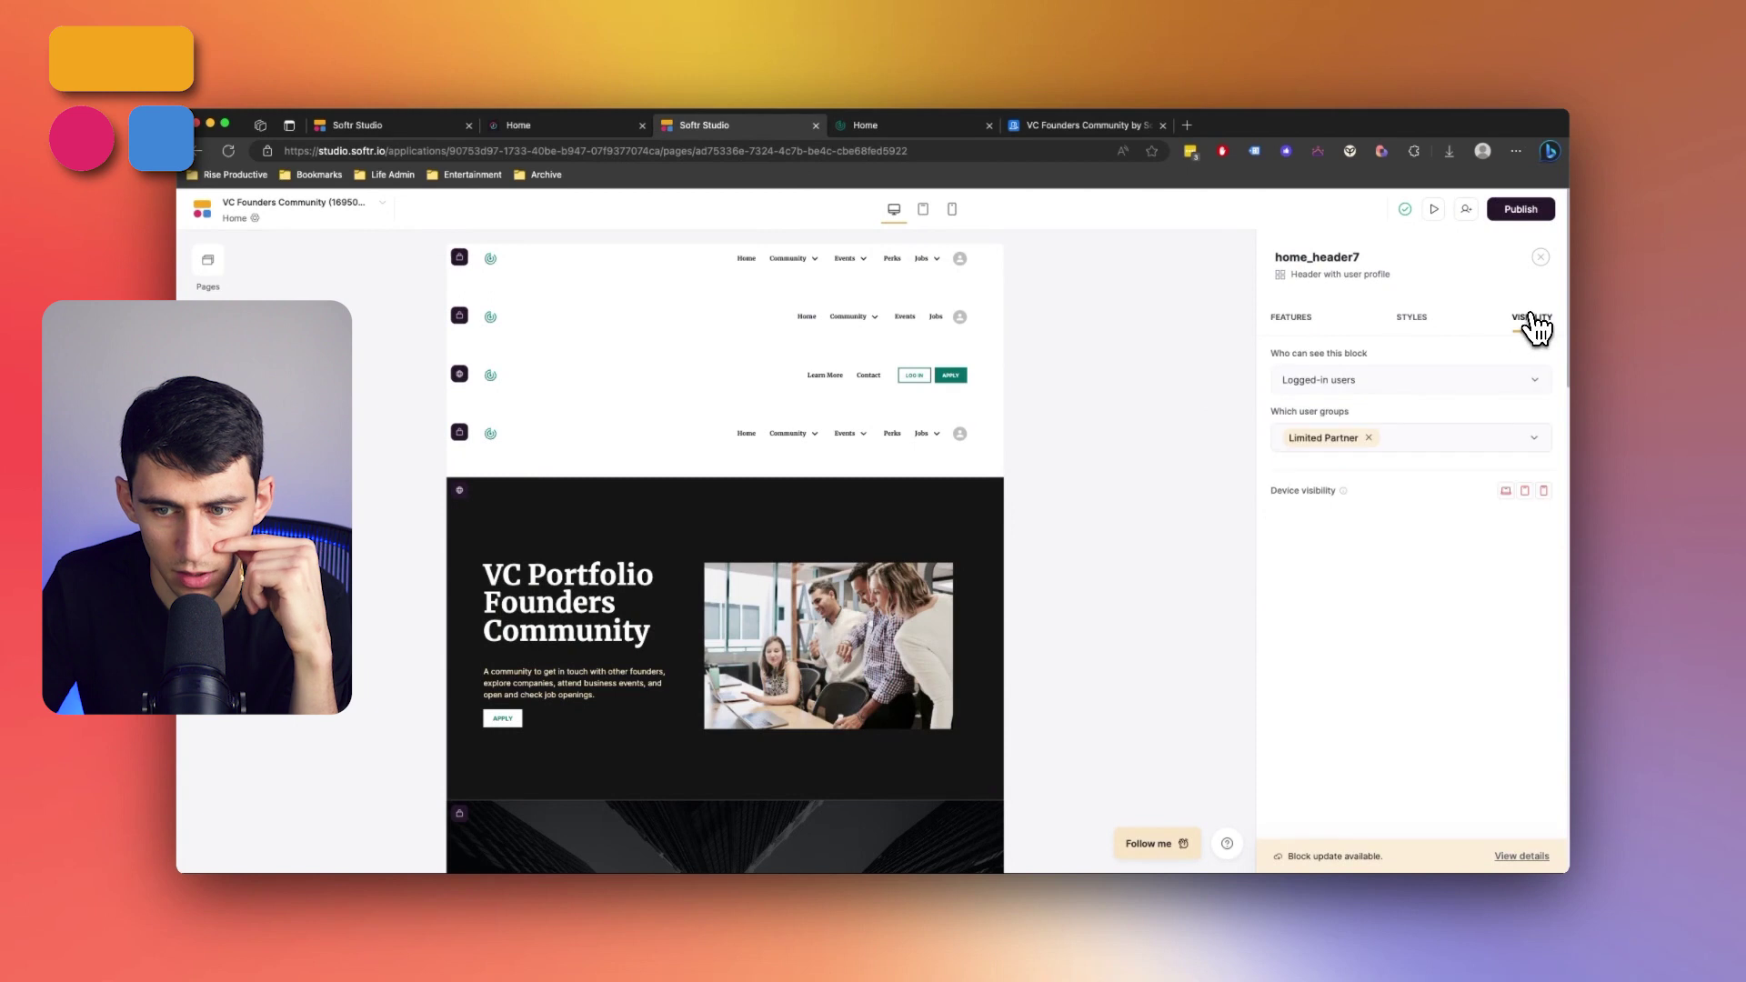
{"action": "left_click", "coordinate": [581, 438]}
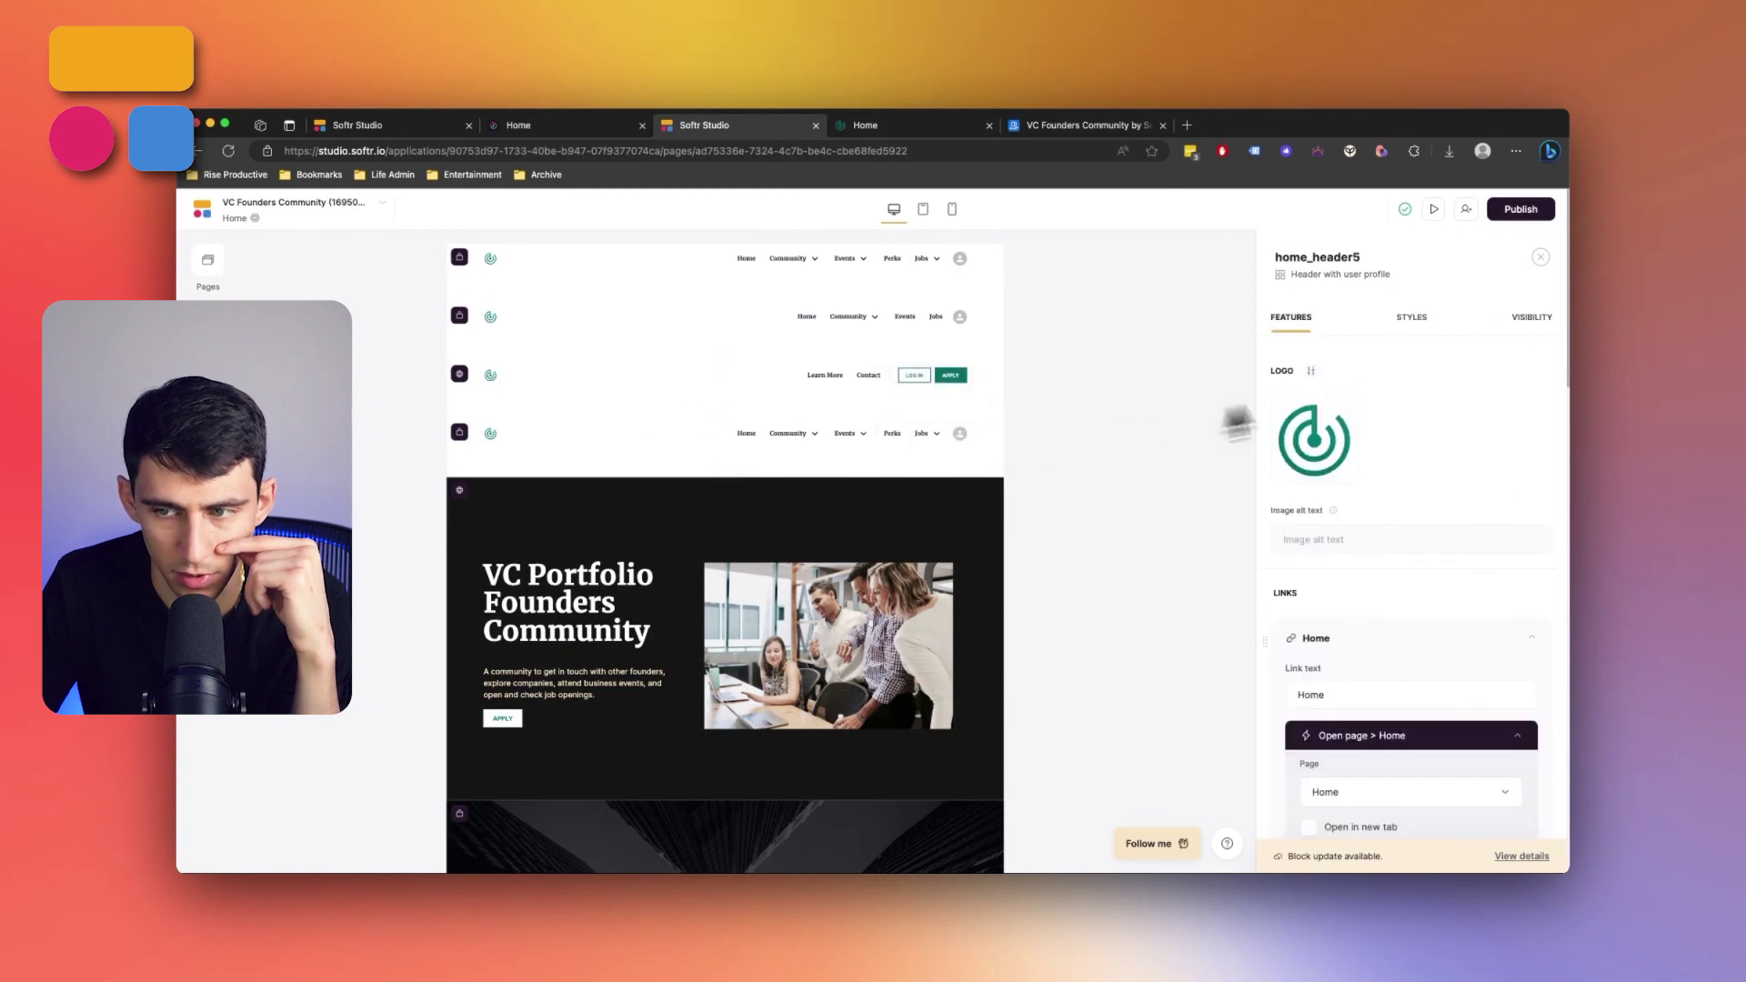
{"action": "left_click", "coordinate": [1533, 328]}
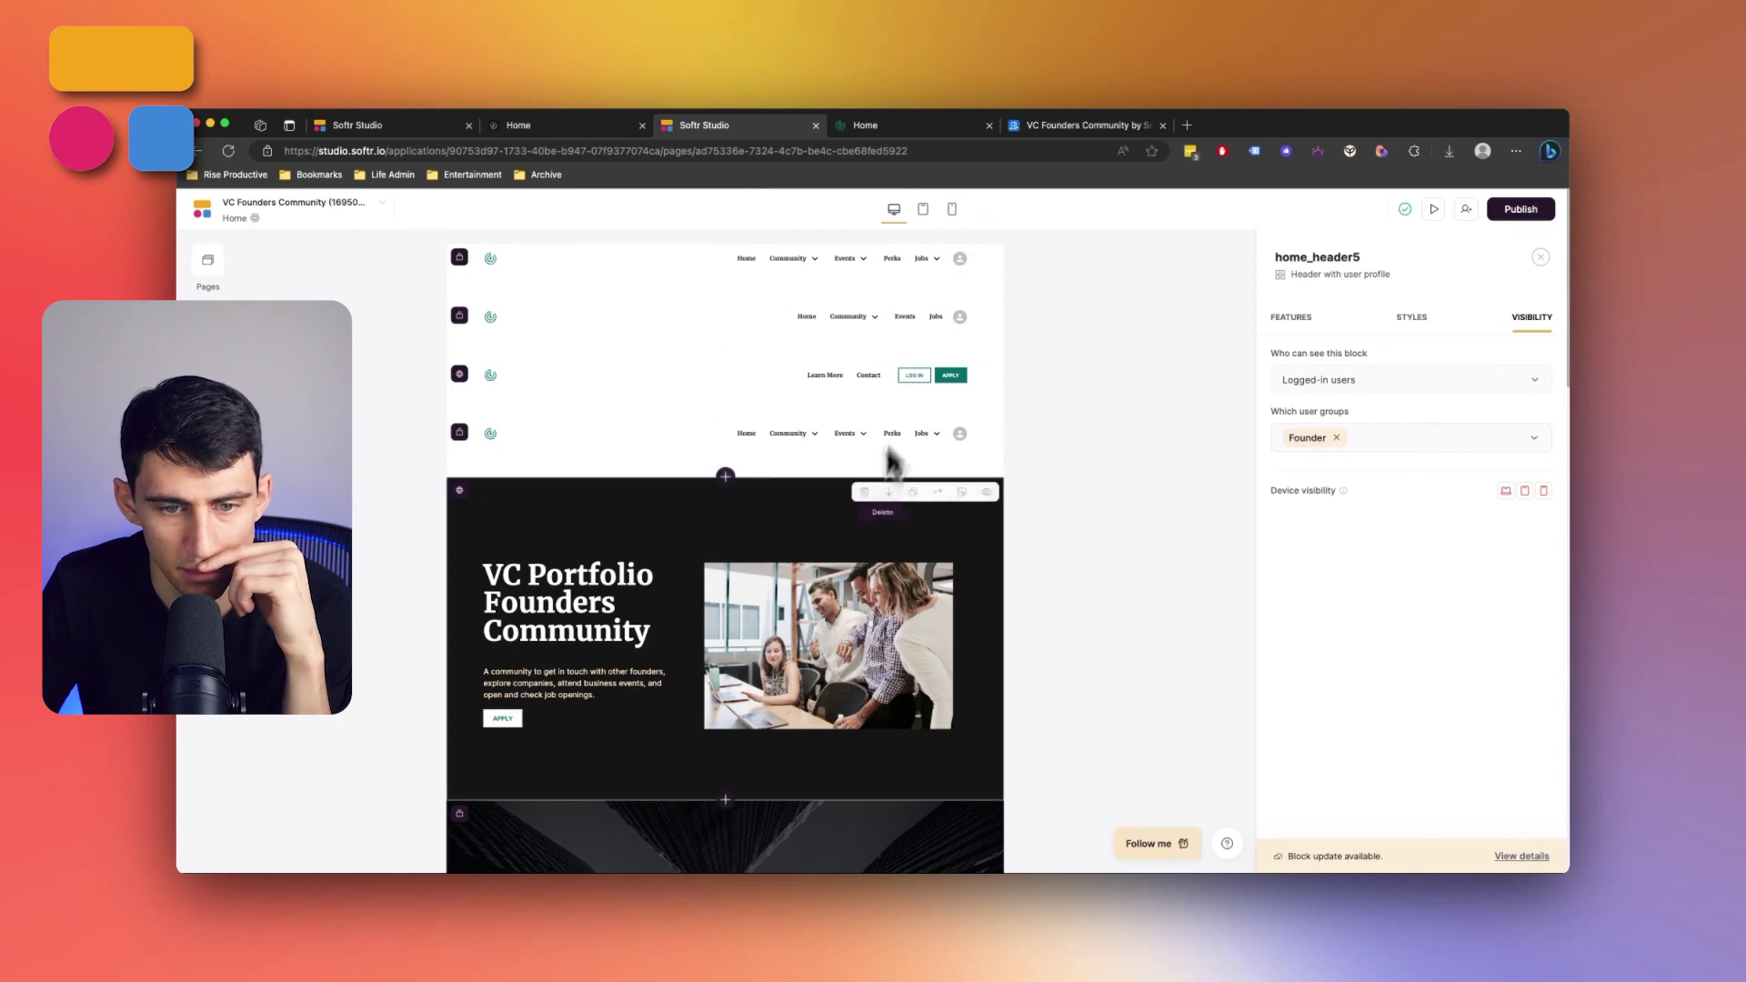
On the live site, open a founder's profile from the Community > Founders directory
{"action": "key", "text": "ctrl+Tab"}
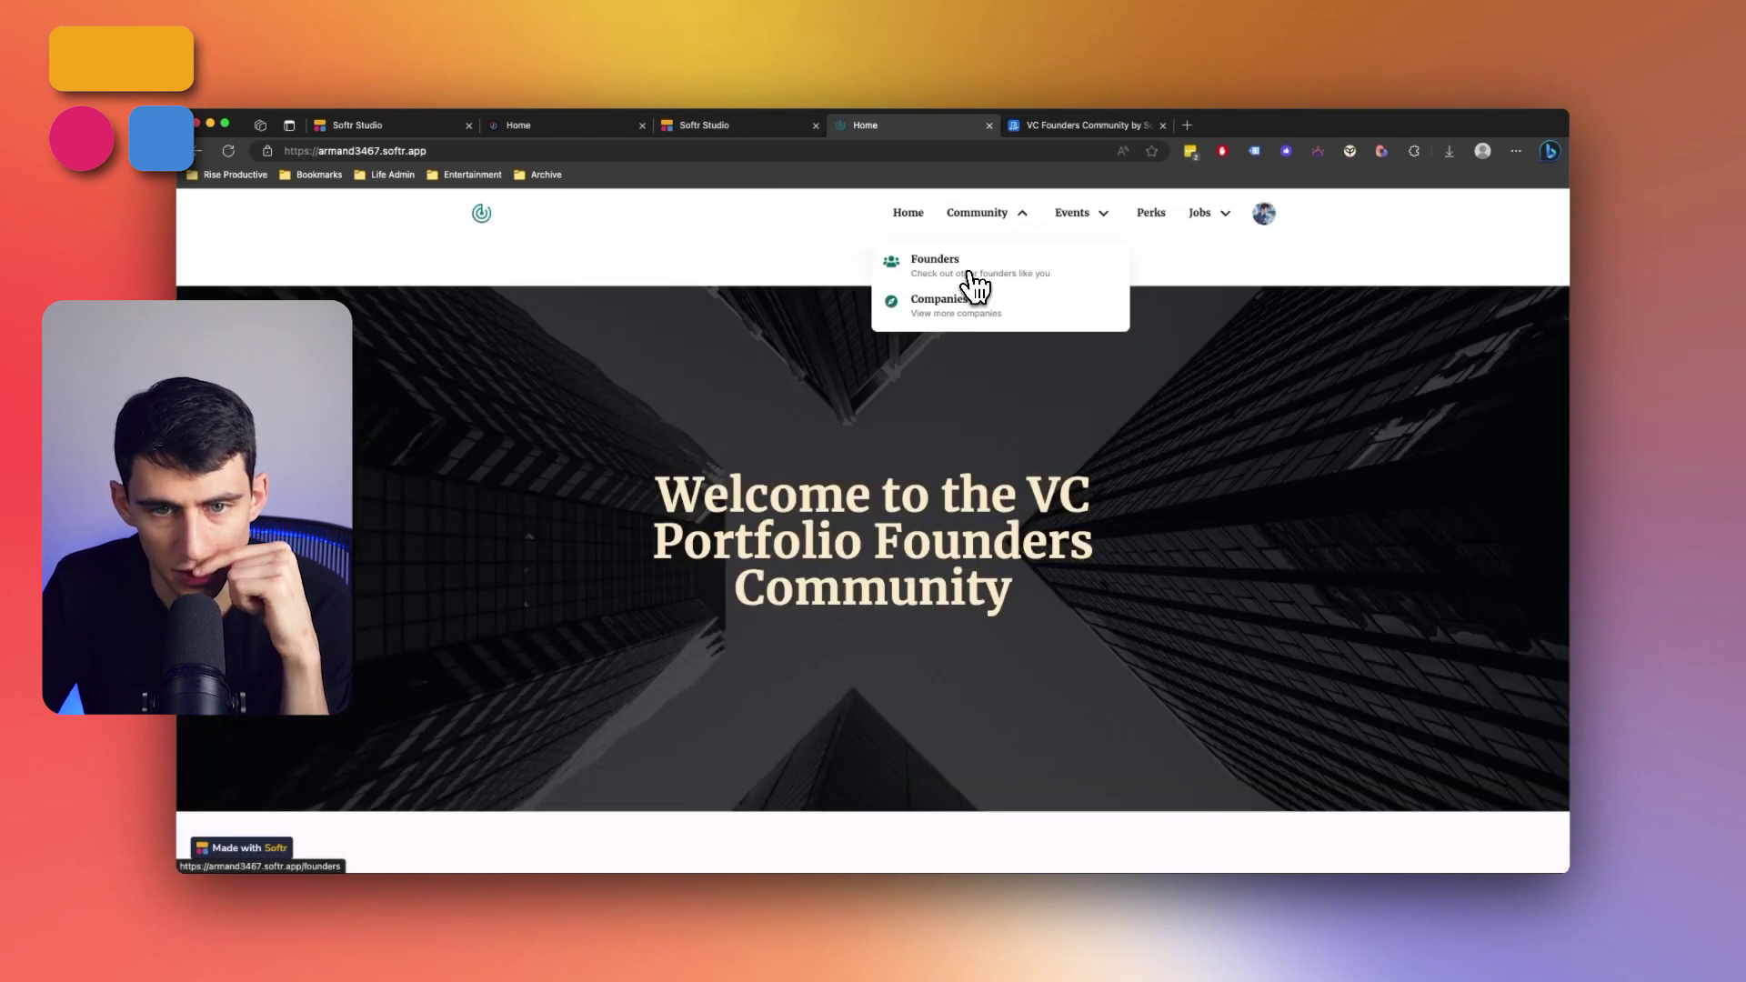
{"action": "left_click", "coordinate": [975, 286]}
{"action": "scroll", "coordinate": [939, 338], "scroll_direction": "down", "scroll_amount": 5}
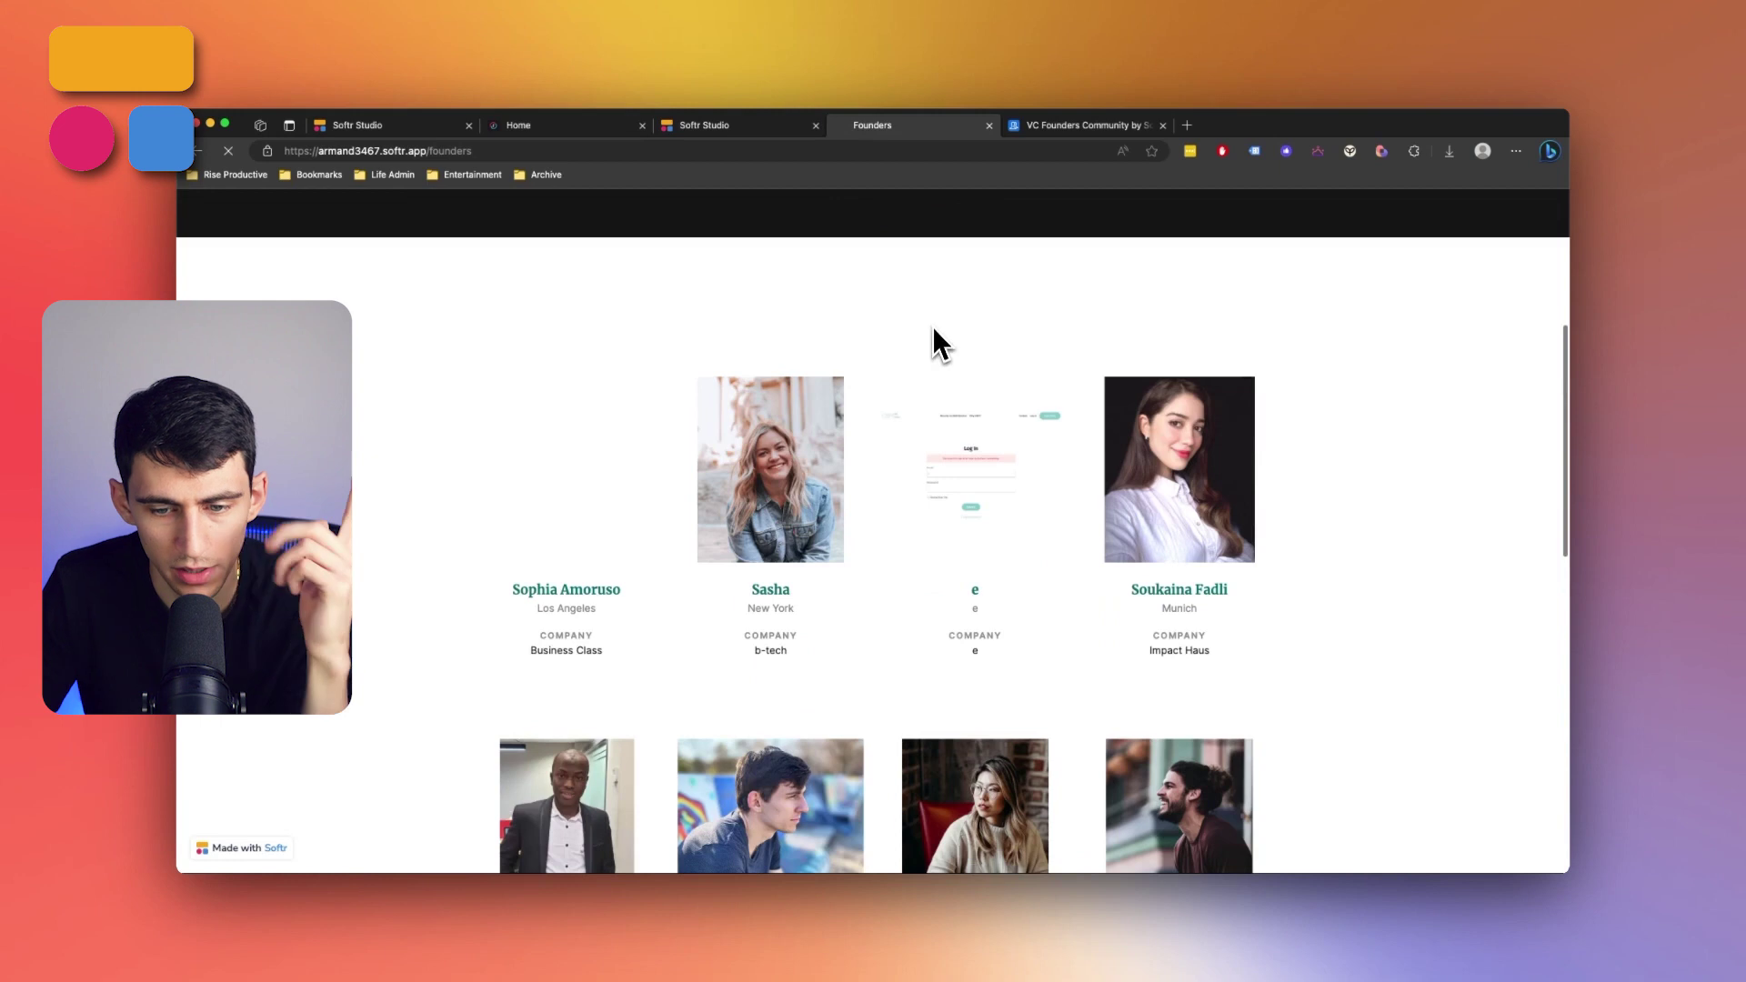
{"action": "scroll", "coordinate": [940, 346], "scroll_direction": "down", "scroll_amount": 3}
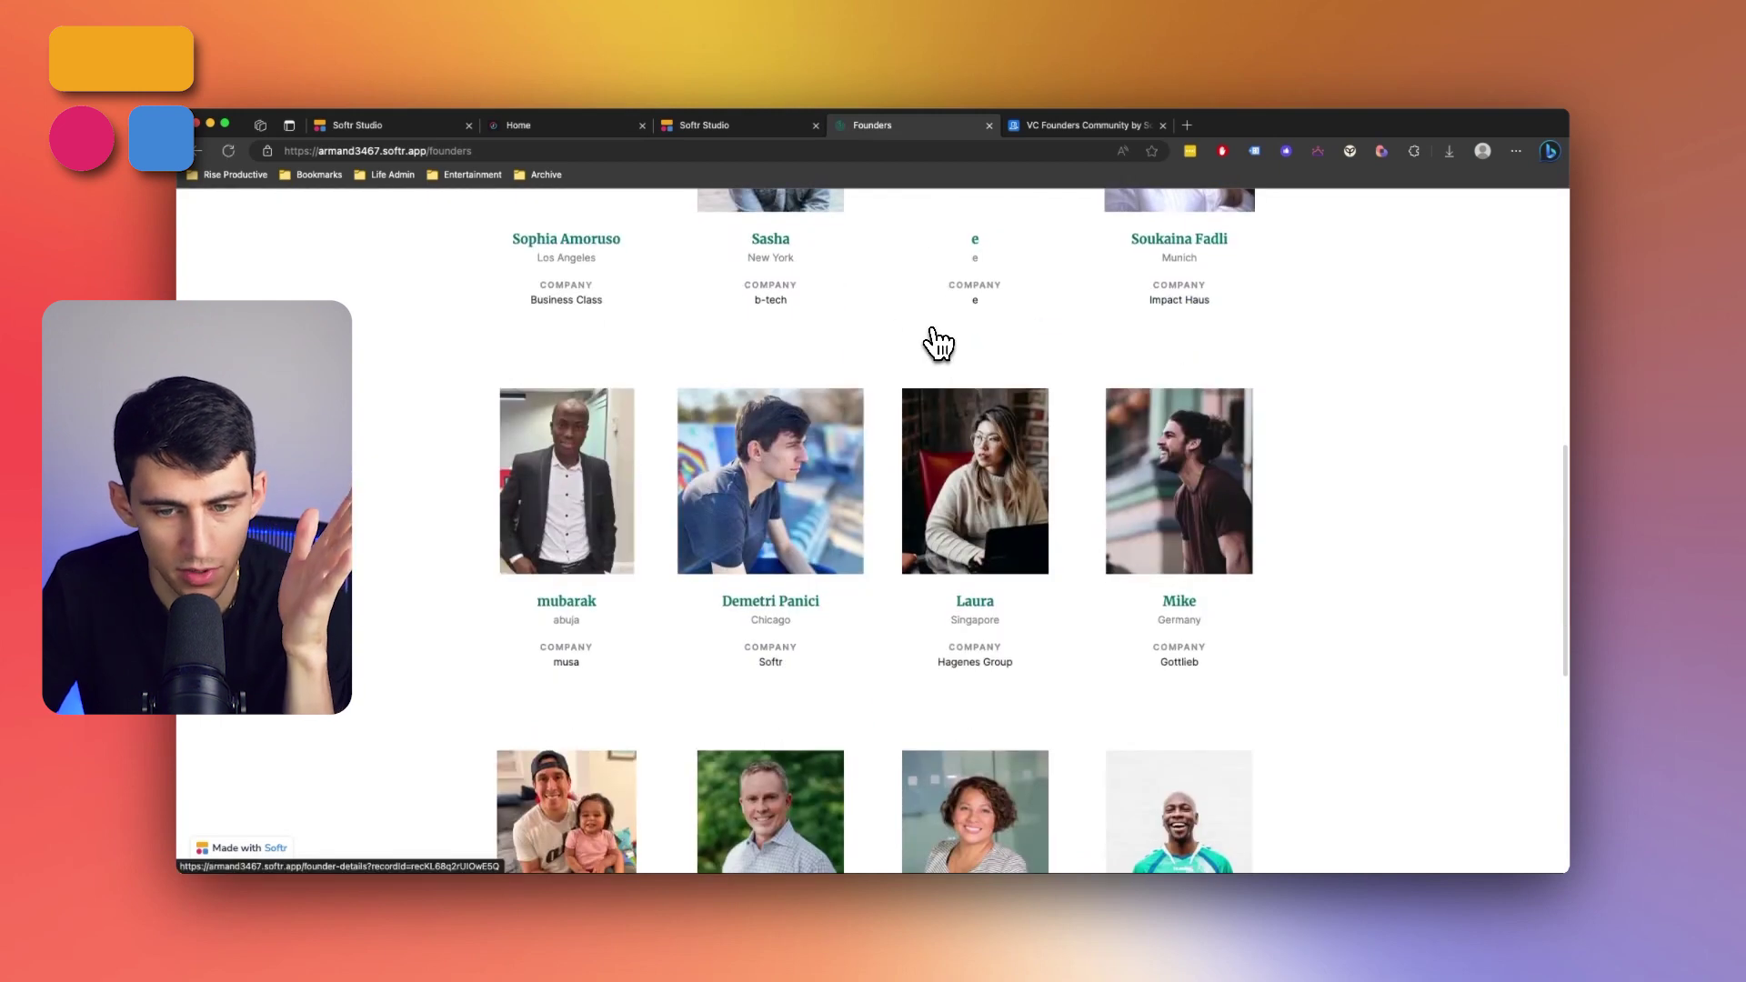
{"action": "left_click", "coordinate": [767, 449]}
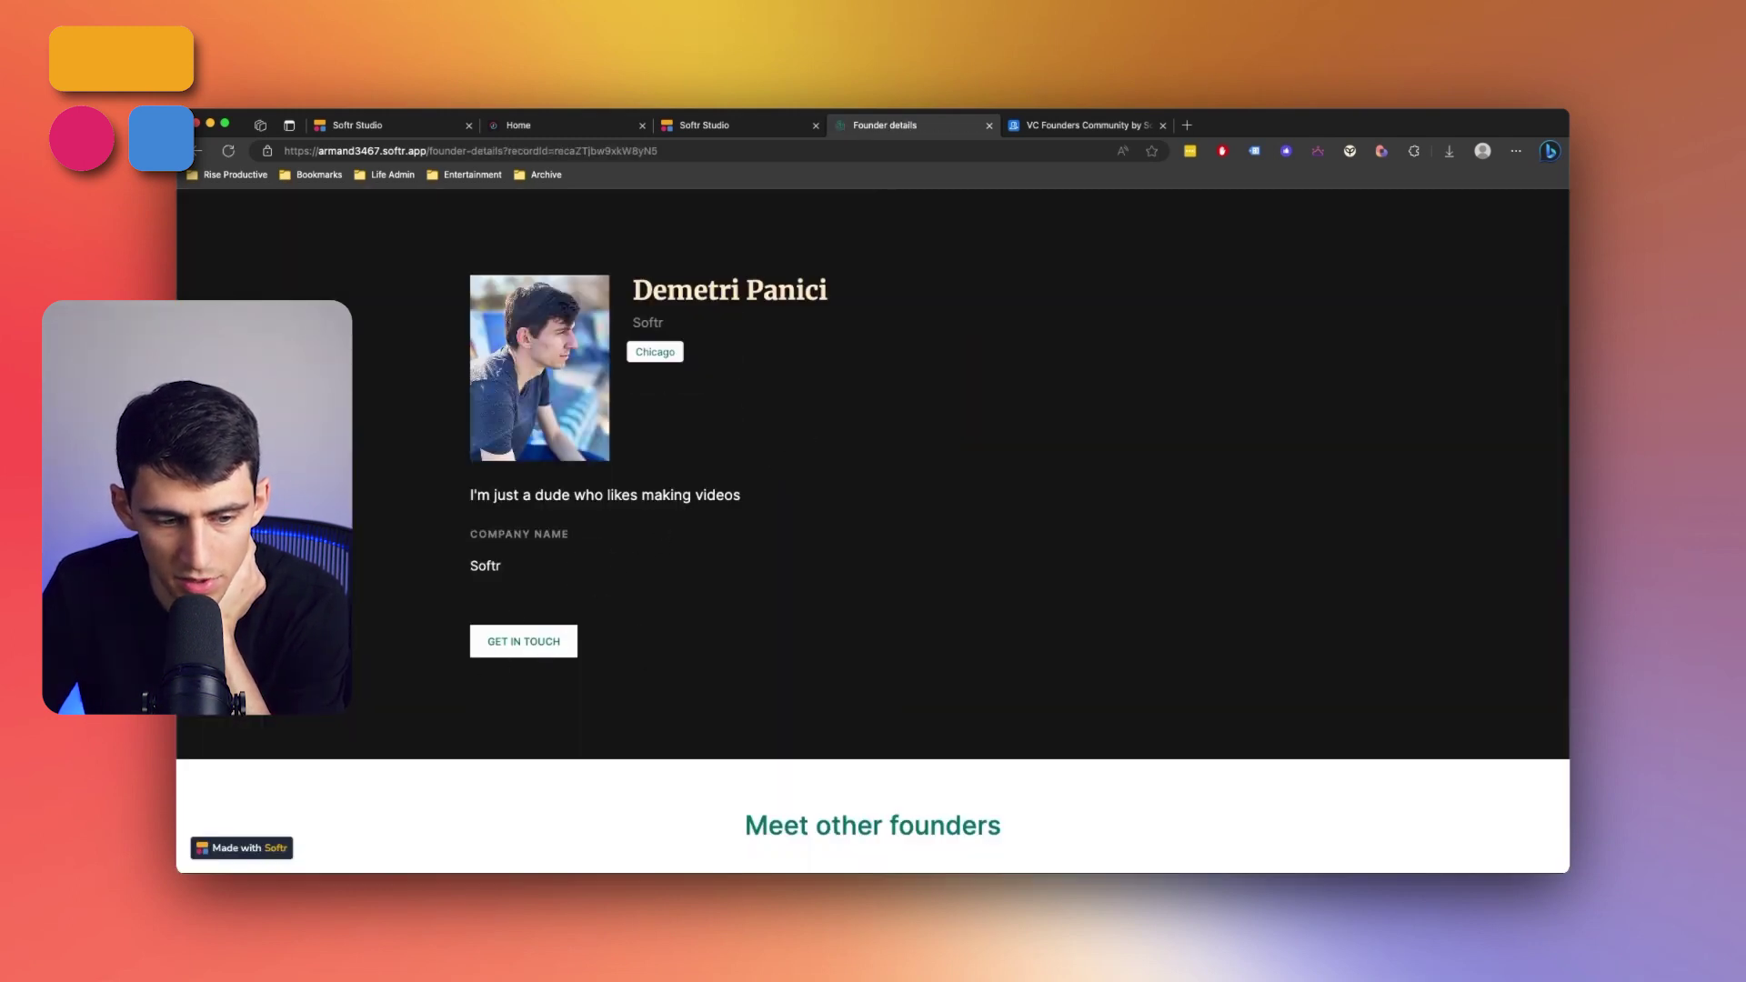
Test the GET IN TOUCH e-mail link and discard the Mail draft without saving
{"action": "left_click", "coordinate": [524, 641]}
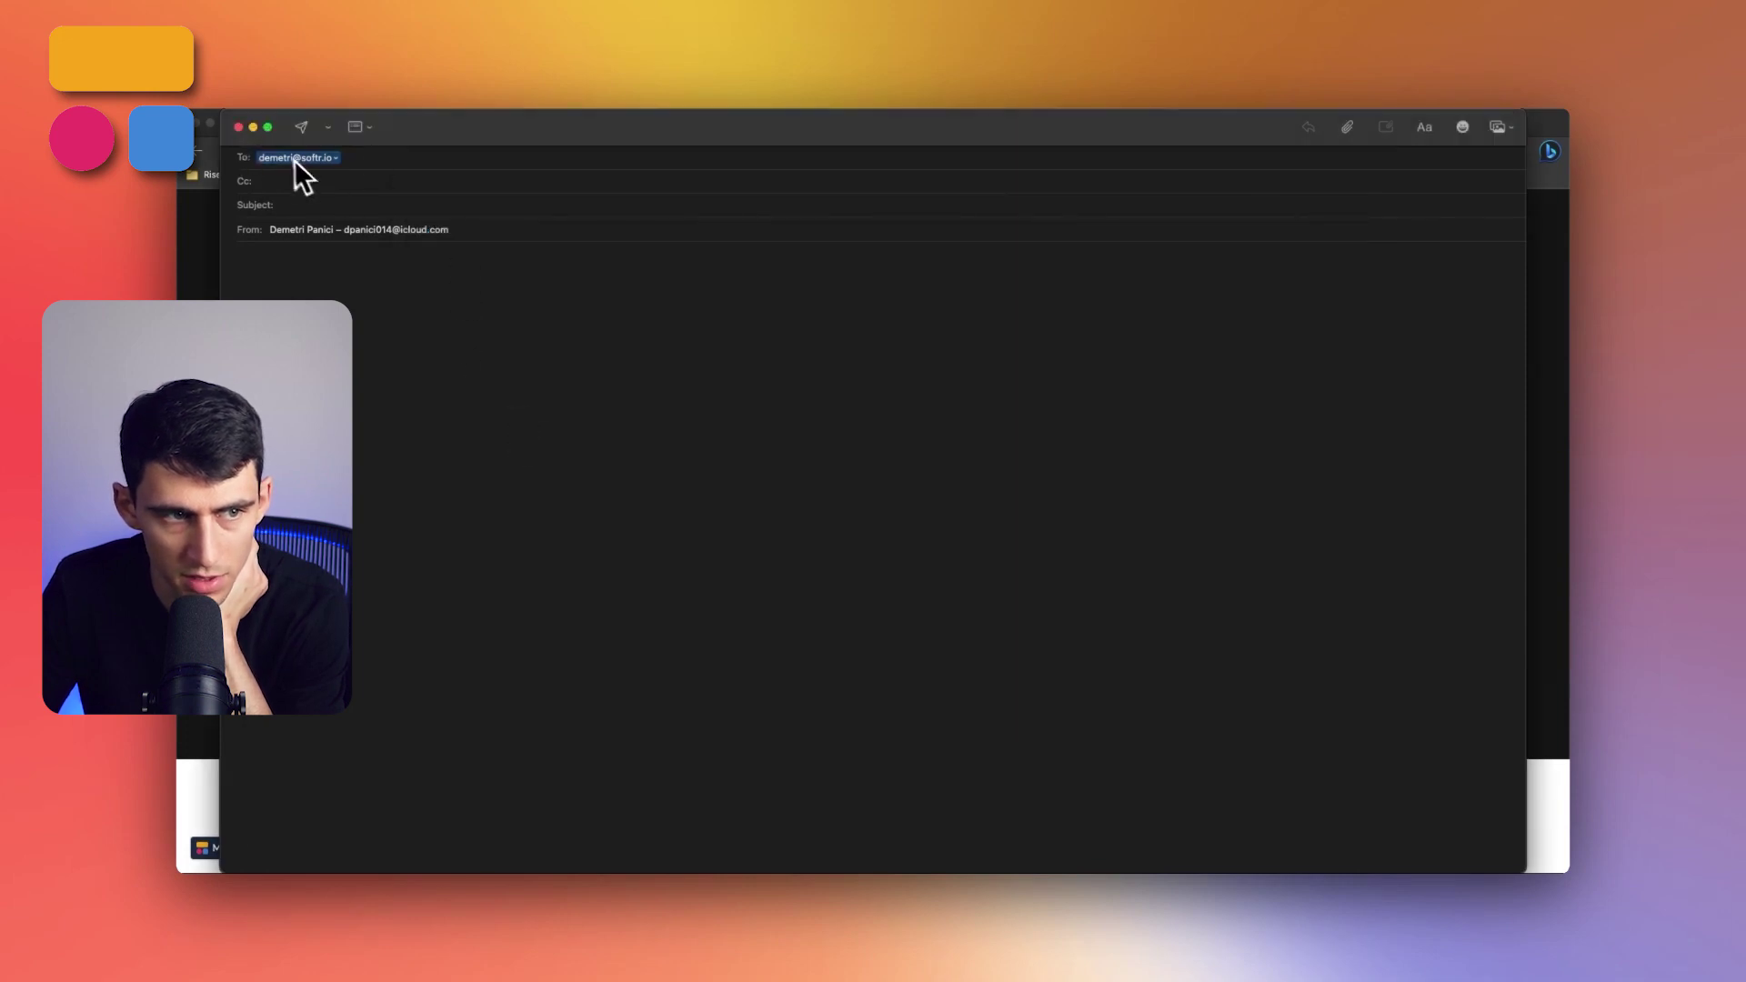
{"action": "left_click", "coordinate": [240, 128]}
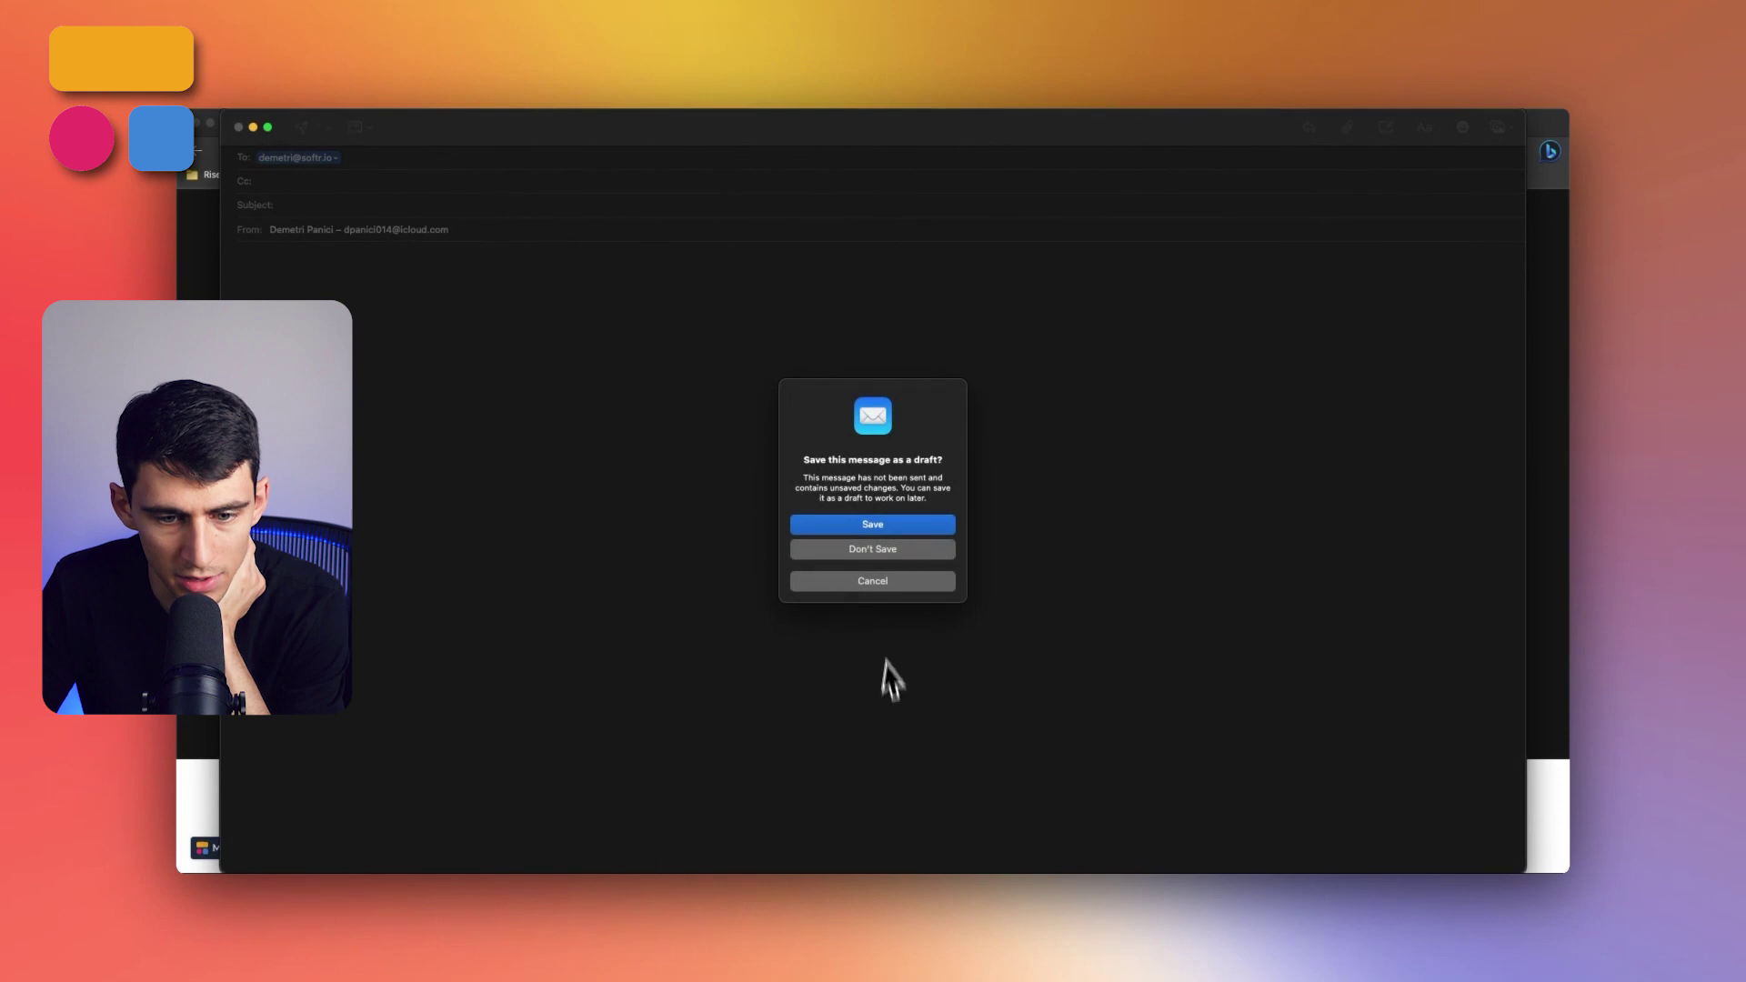
{"action": "key", "text": "super+d"}
Open the Founder details page and expand its GET IN TOUCH button, set to Email Mailto
{"action": "left_click", "coordinate": [711, 126]}
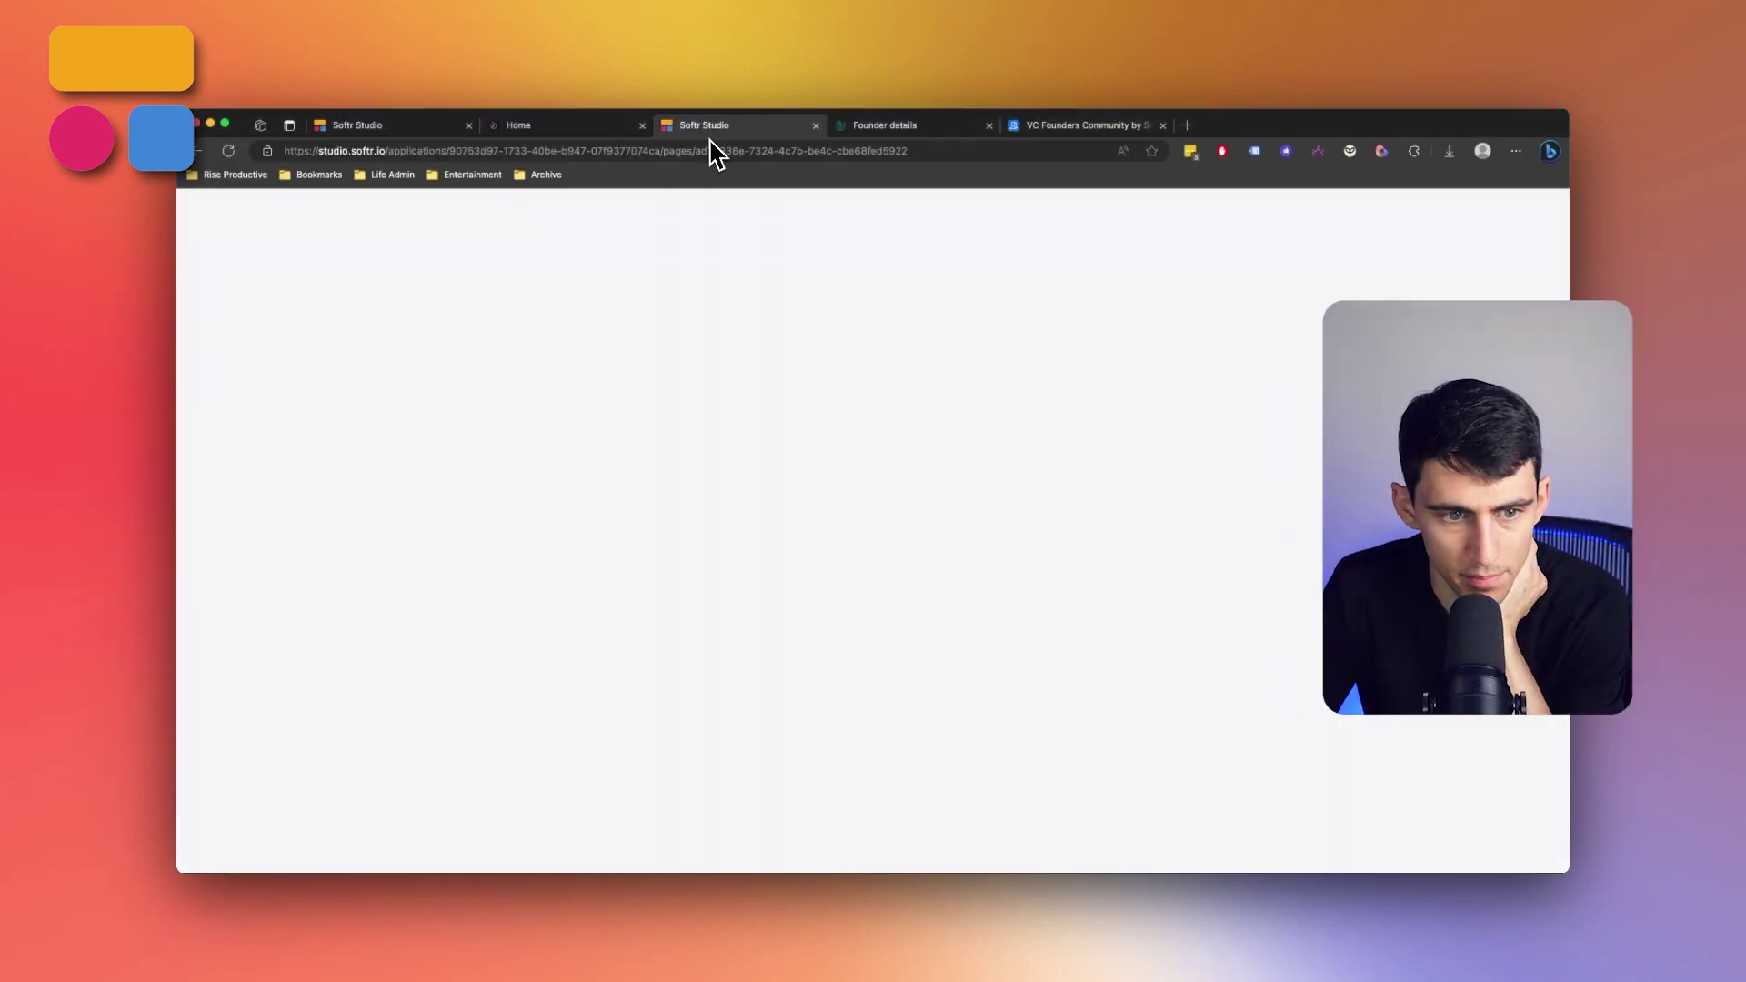
{"action": "left_click", "coordinate": [205, 266]}
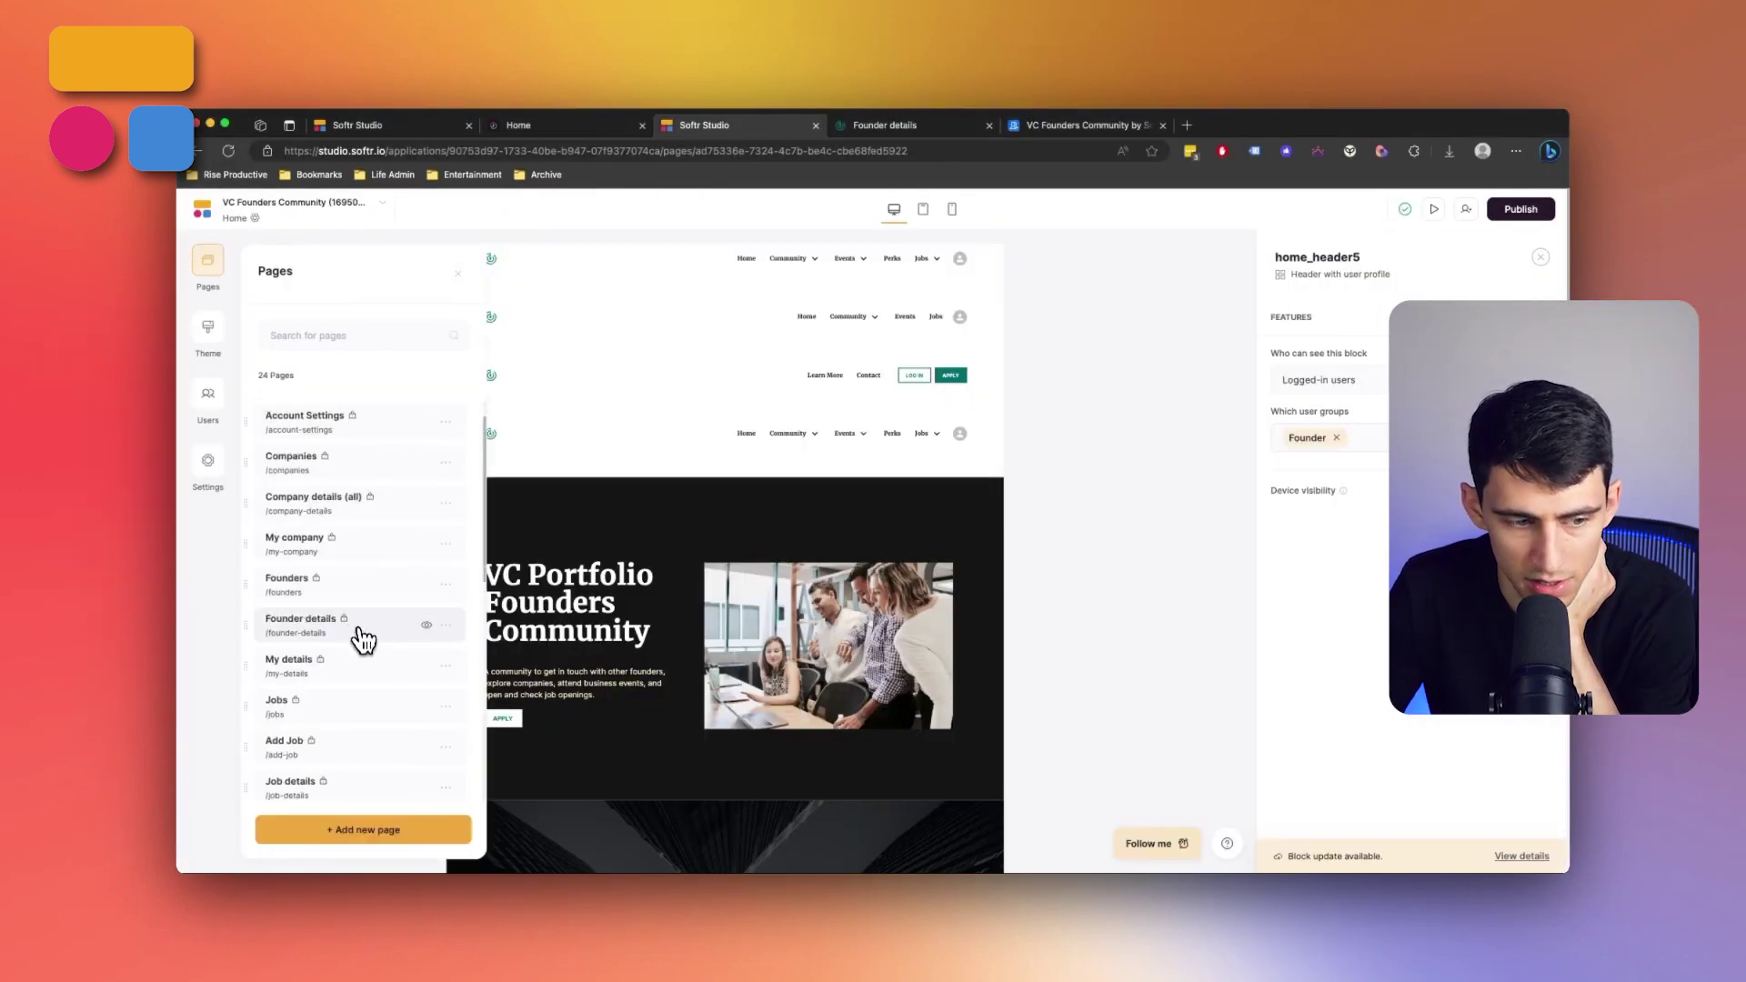
{"action": "left_click", "coordinate": [361, 632]}
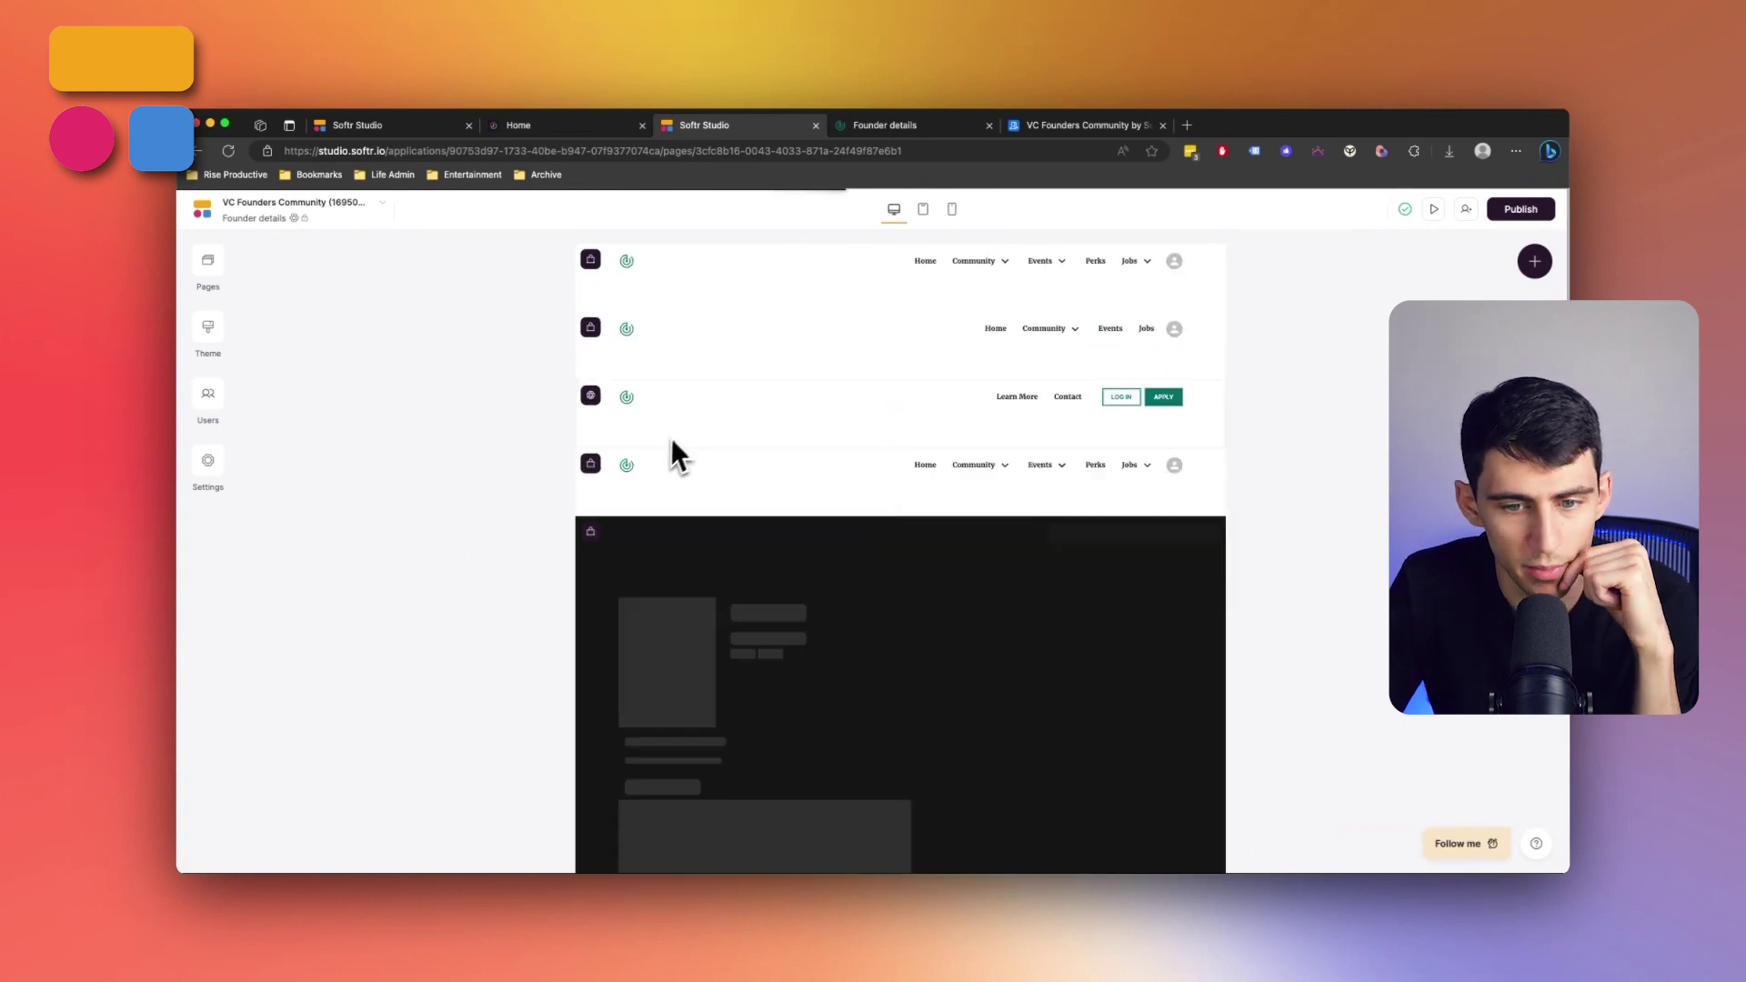
{"action": "scroll", "coordinate": [1355, 647], "scroll_direction": "down", "scroll_amount": 5}
{"action": "scroll", "coordinate": [1355, 647], "scroll_direction": "up", "scroll_amount": 5}
{"action": "scroll", "coordinate": [1239, 655], "scroll_direction": "down", "scroll_amount": 5}
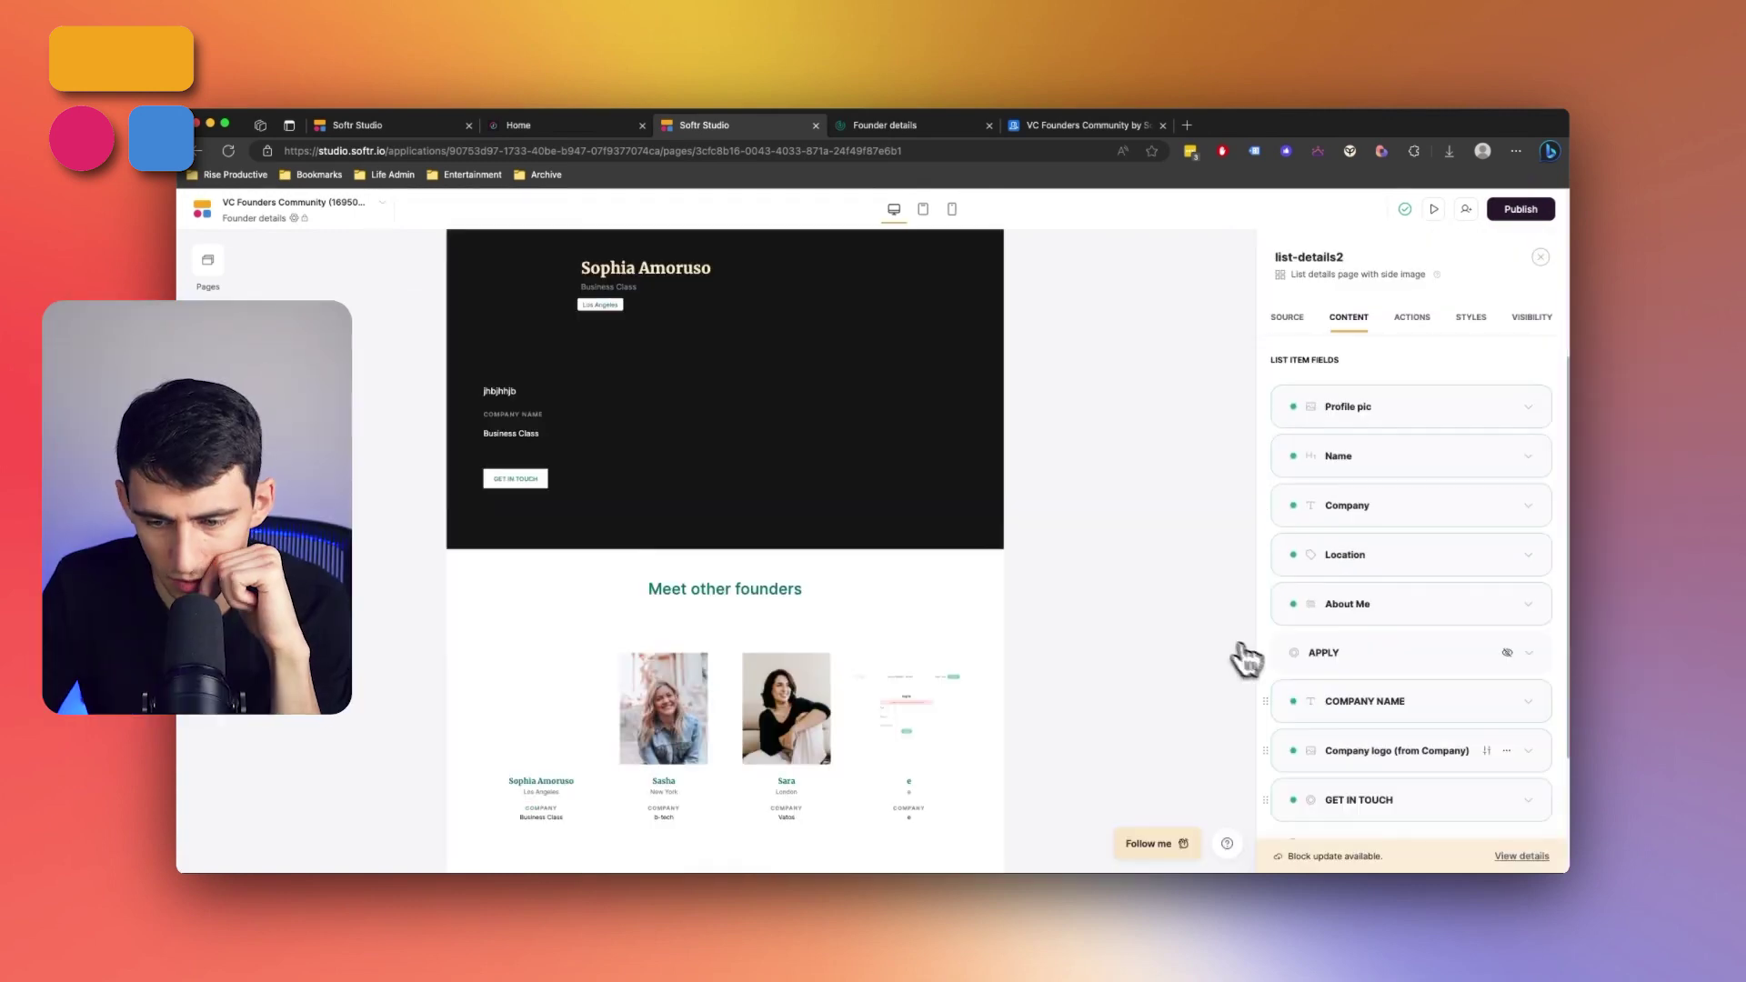
{"action": "scroll", "coordinate": [1372, 771], "scroll_direction": "down", "scroll_amount": 1}
{"action": "left_click", "coordinate": [1368, 759]}
{"action": "scroll", "coordinate": [1387, 721], "scroll_direction": "down", "scroll_amount": 2}
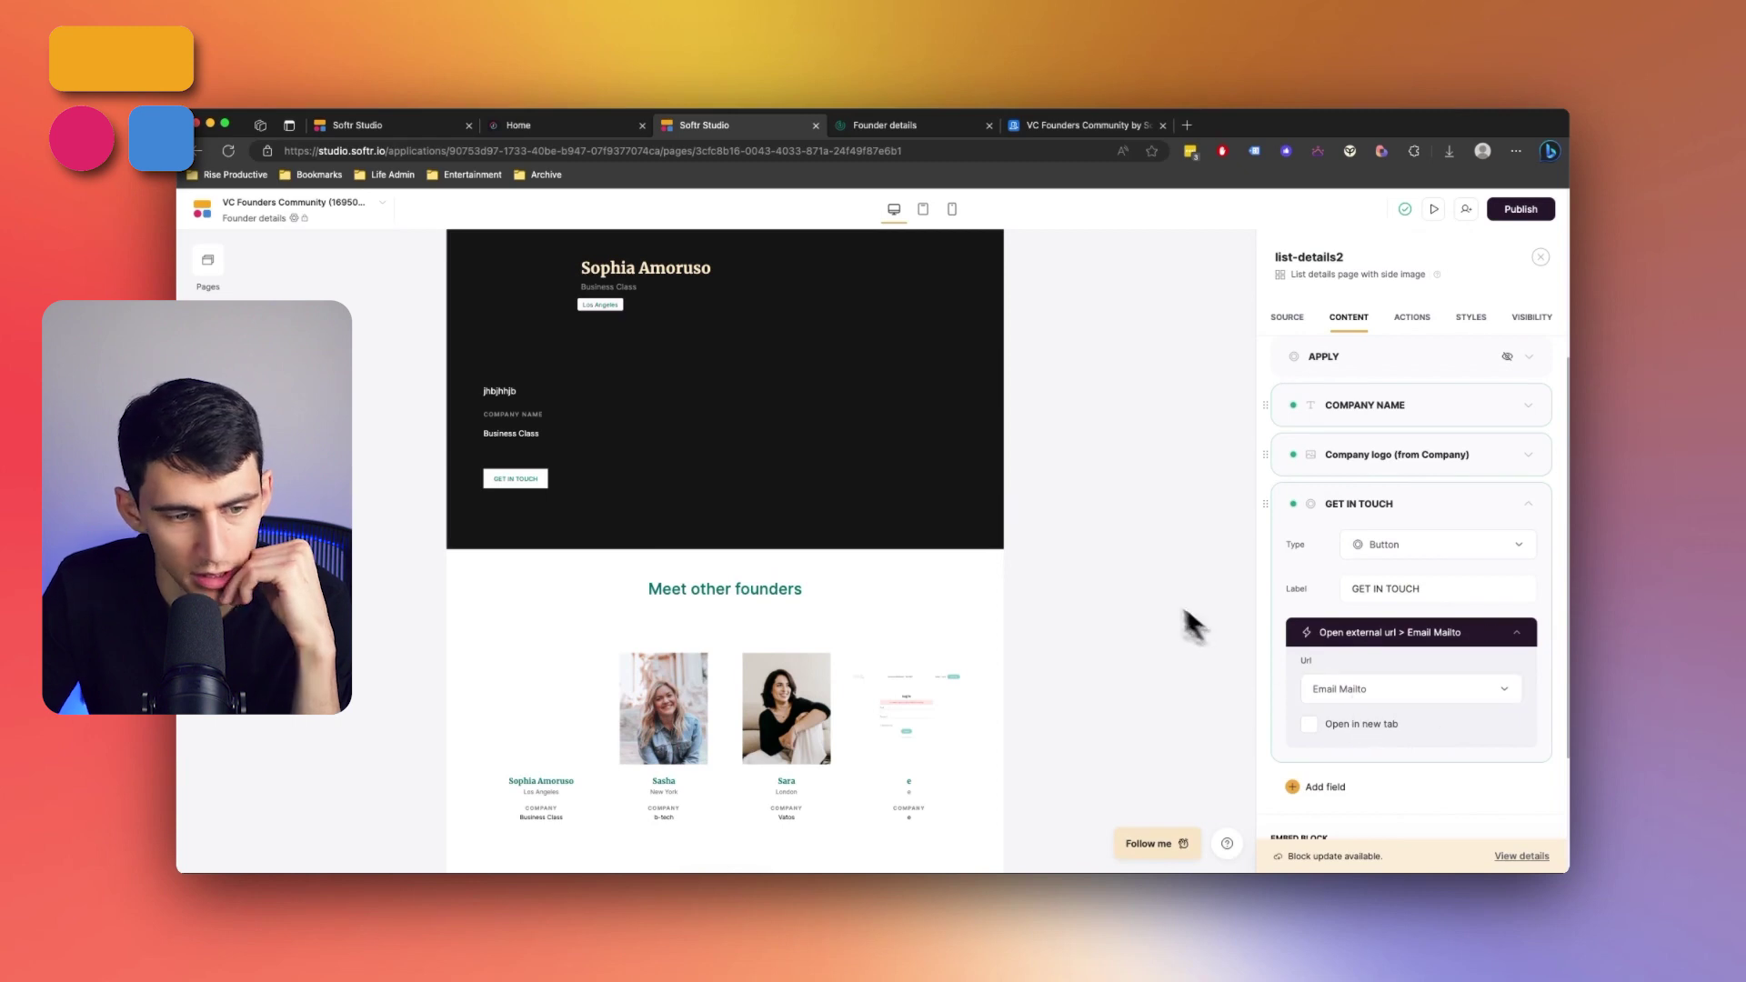
{"action": "scroll", "coordinate": [1169, 609], "scroll_direction": "up", "scroll_amount": 3}
{"action": "scroll", "coordinate": [1416, 555], "scroll_direction": "up", "scroll_amount": 1}
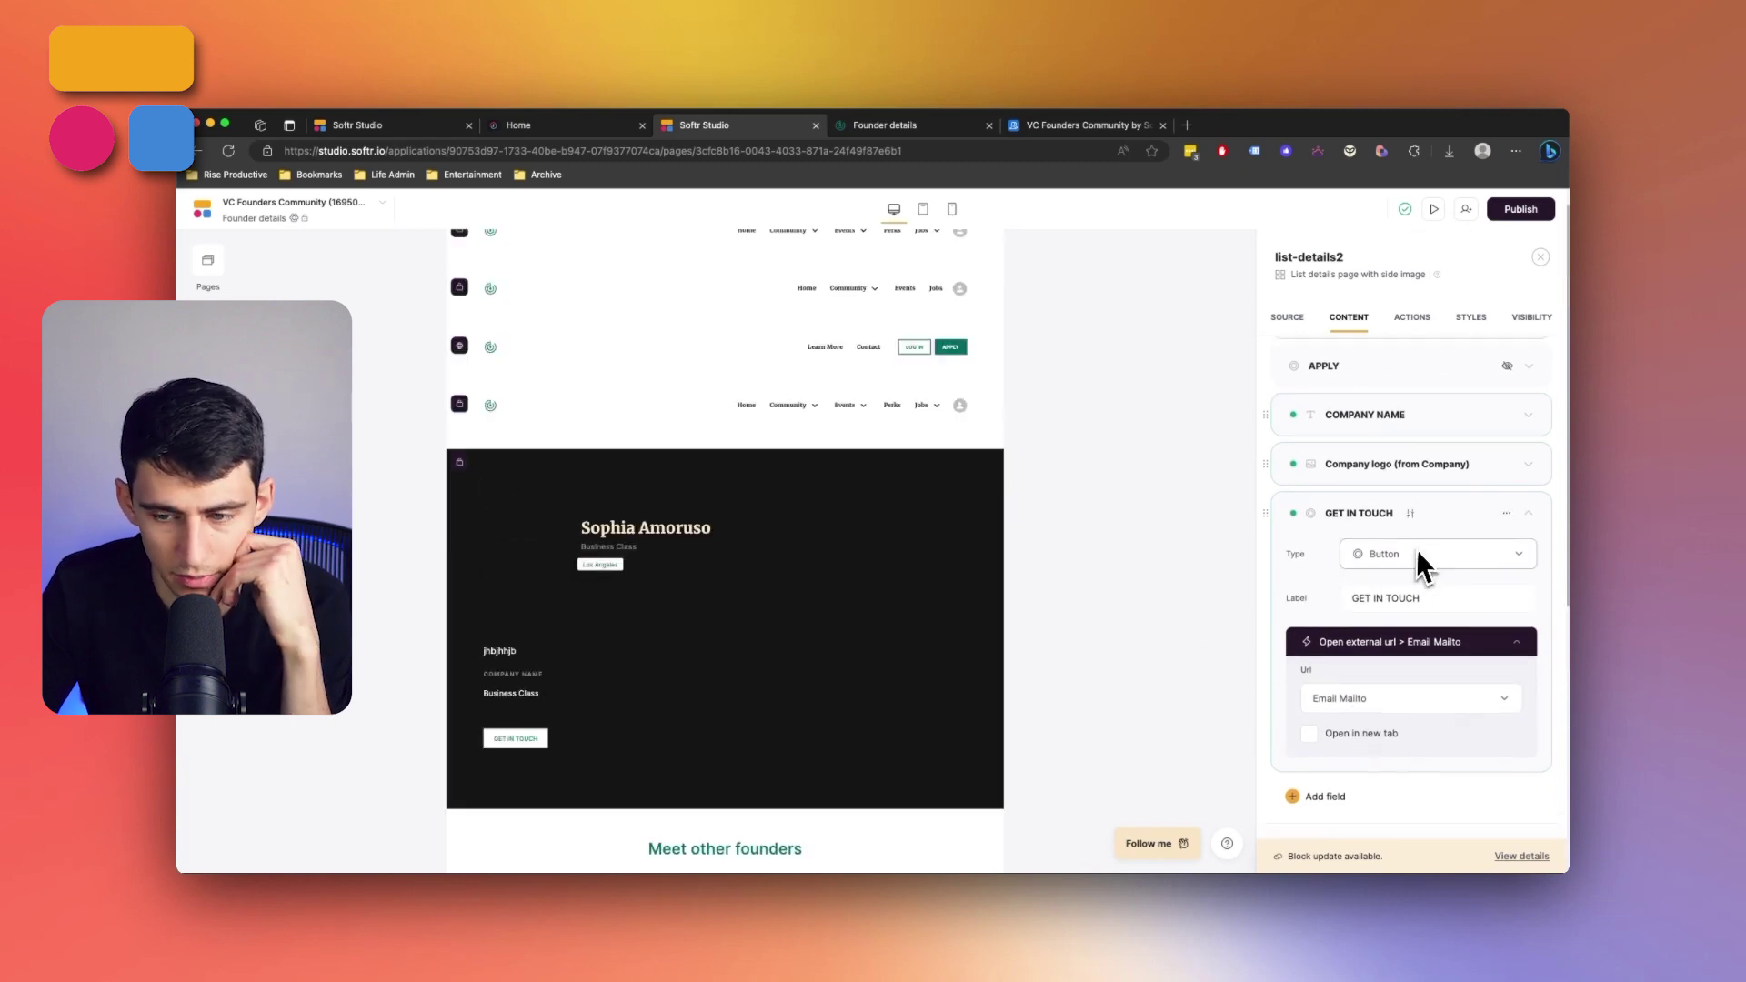
{"action": "left_click", "coordinate": [838, 127]}
Open another founder's profile via SEE MORE FOUNDERS and scroll through its details
{"action": "scroll", "coordinate": [806, 390], "scroll_direction": "down", "scroll_amount": 5}
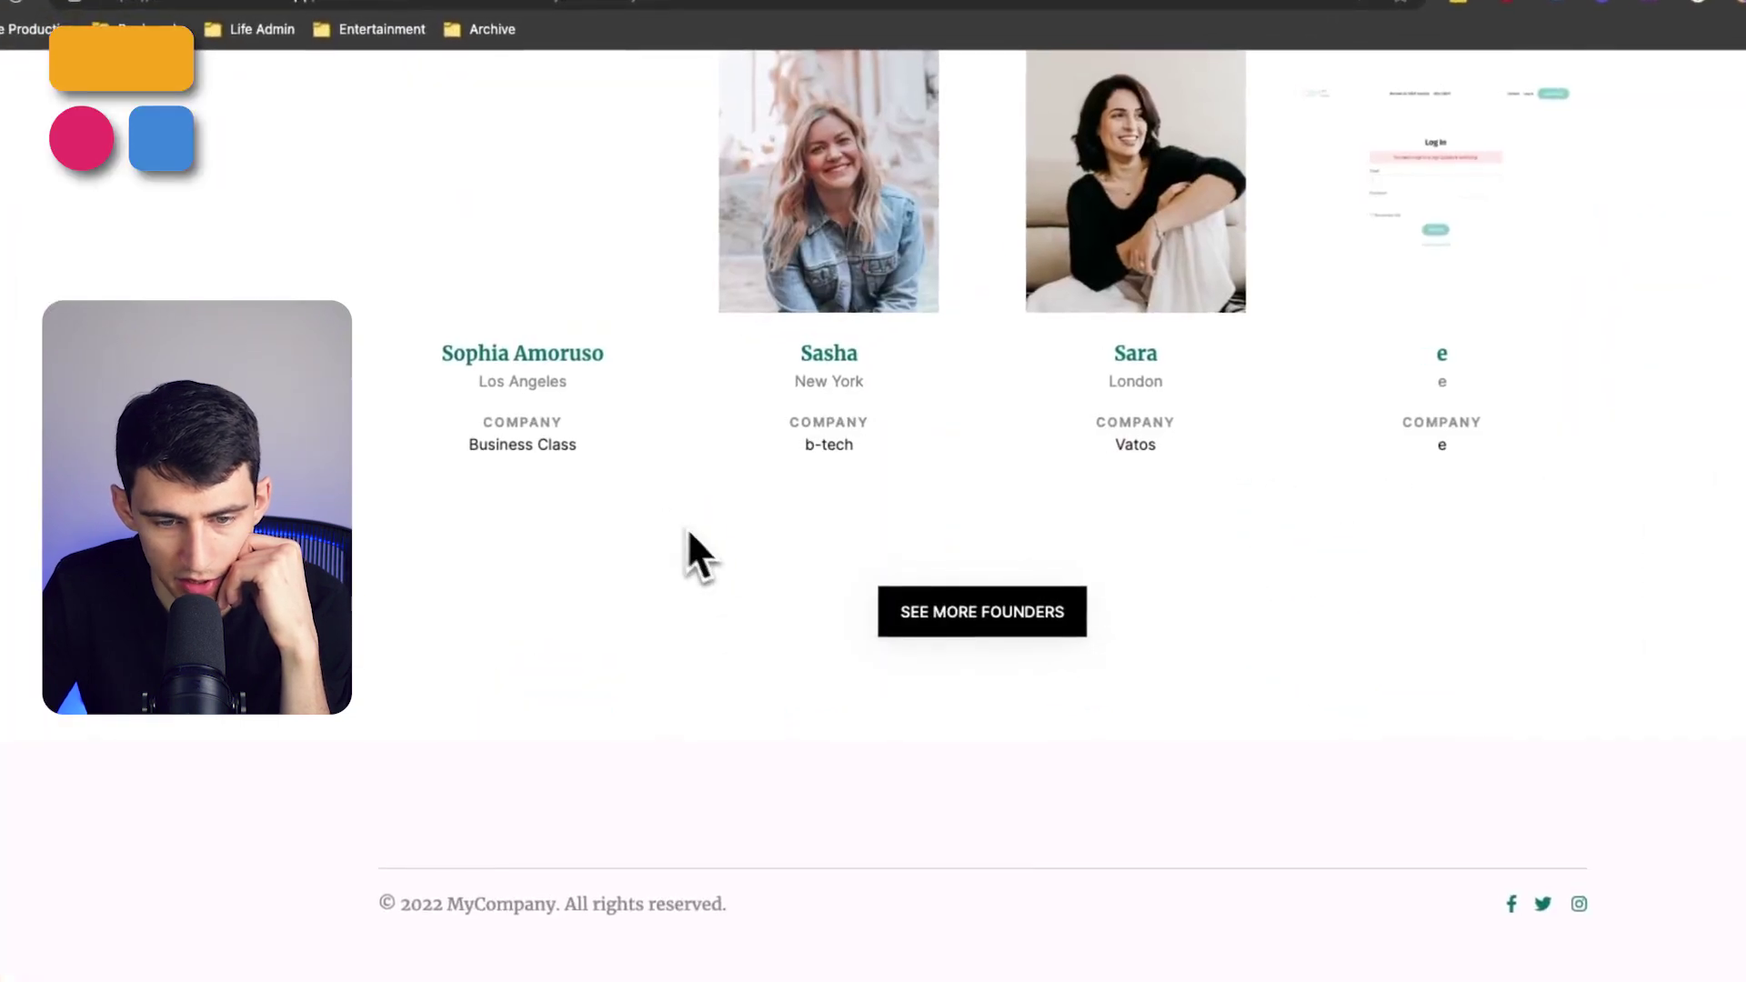
{"action": "left_click", "coordinate": [947, 614]}
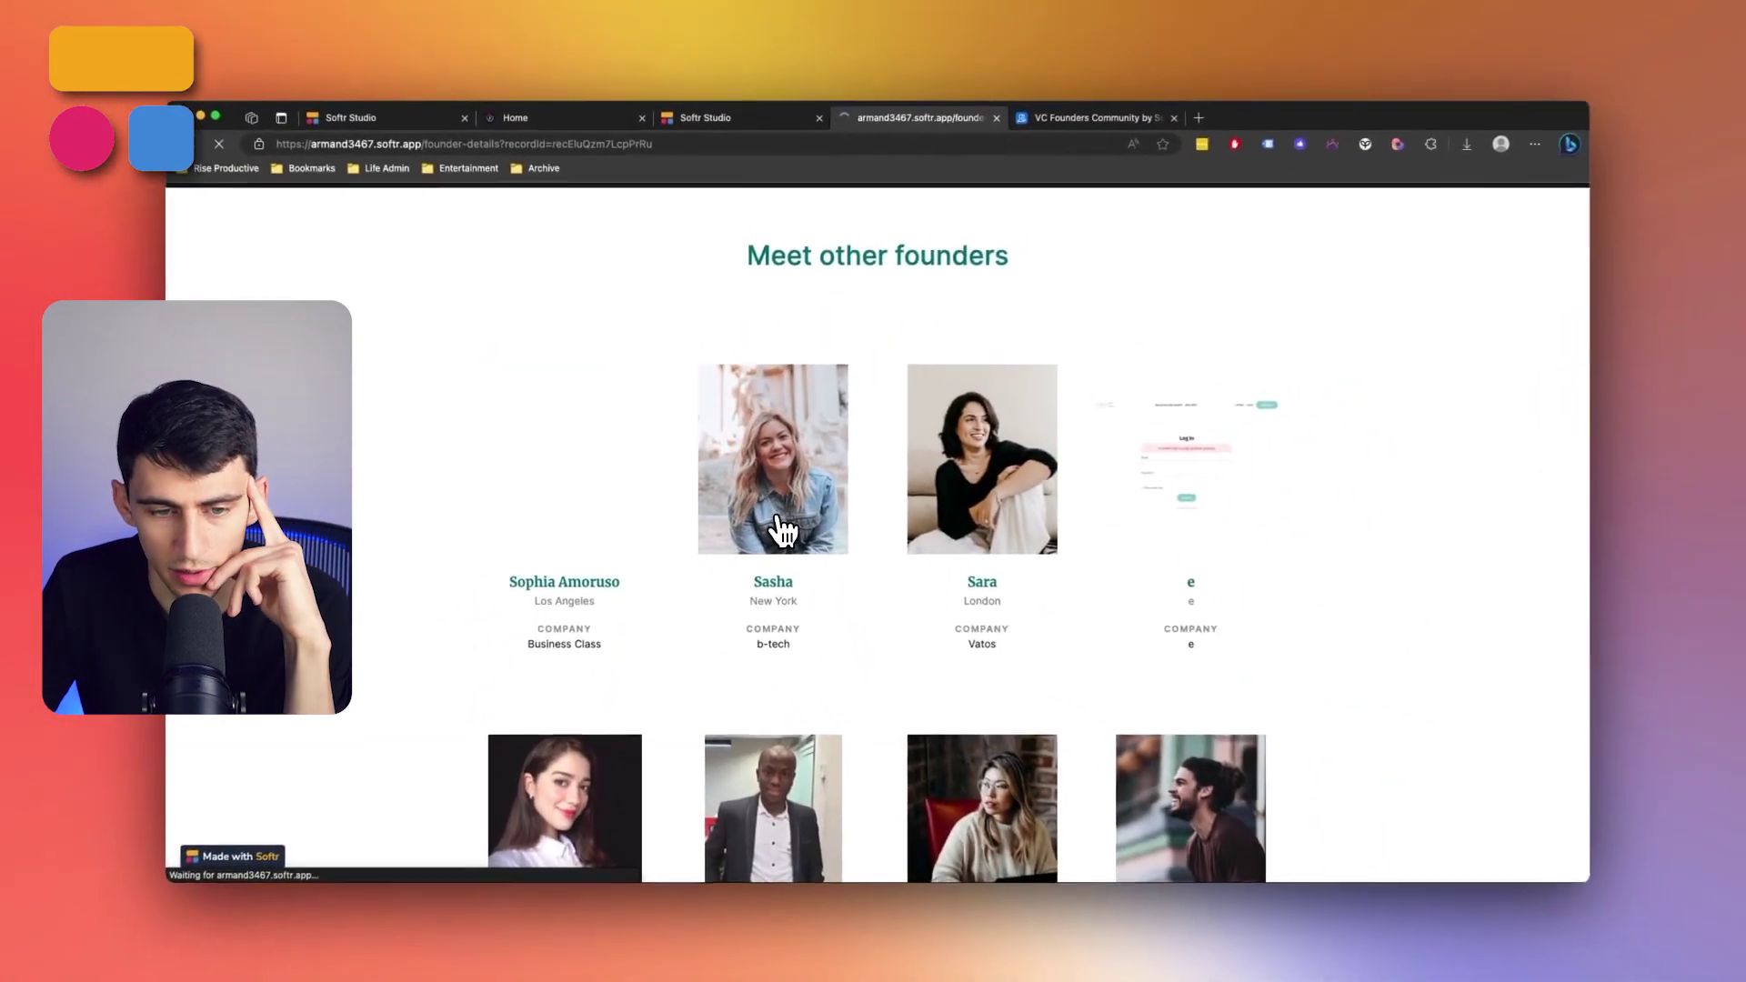
{"action": "left_click", "coordinate": [842, 559]}
{"action": "scroll", "coordinate": [773, 516], "scroll_direction": "down", "scroll_amount": 2}
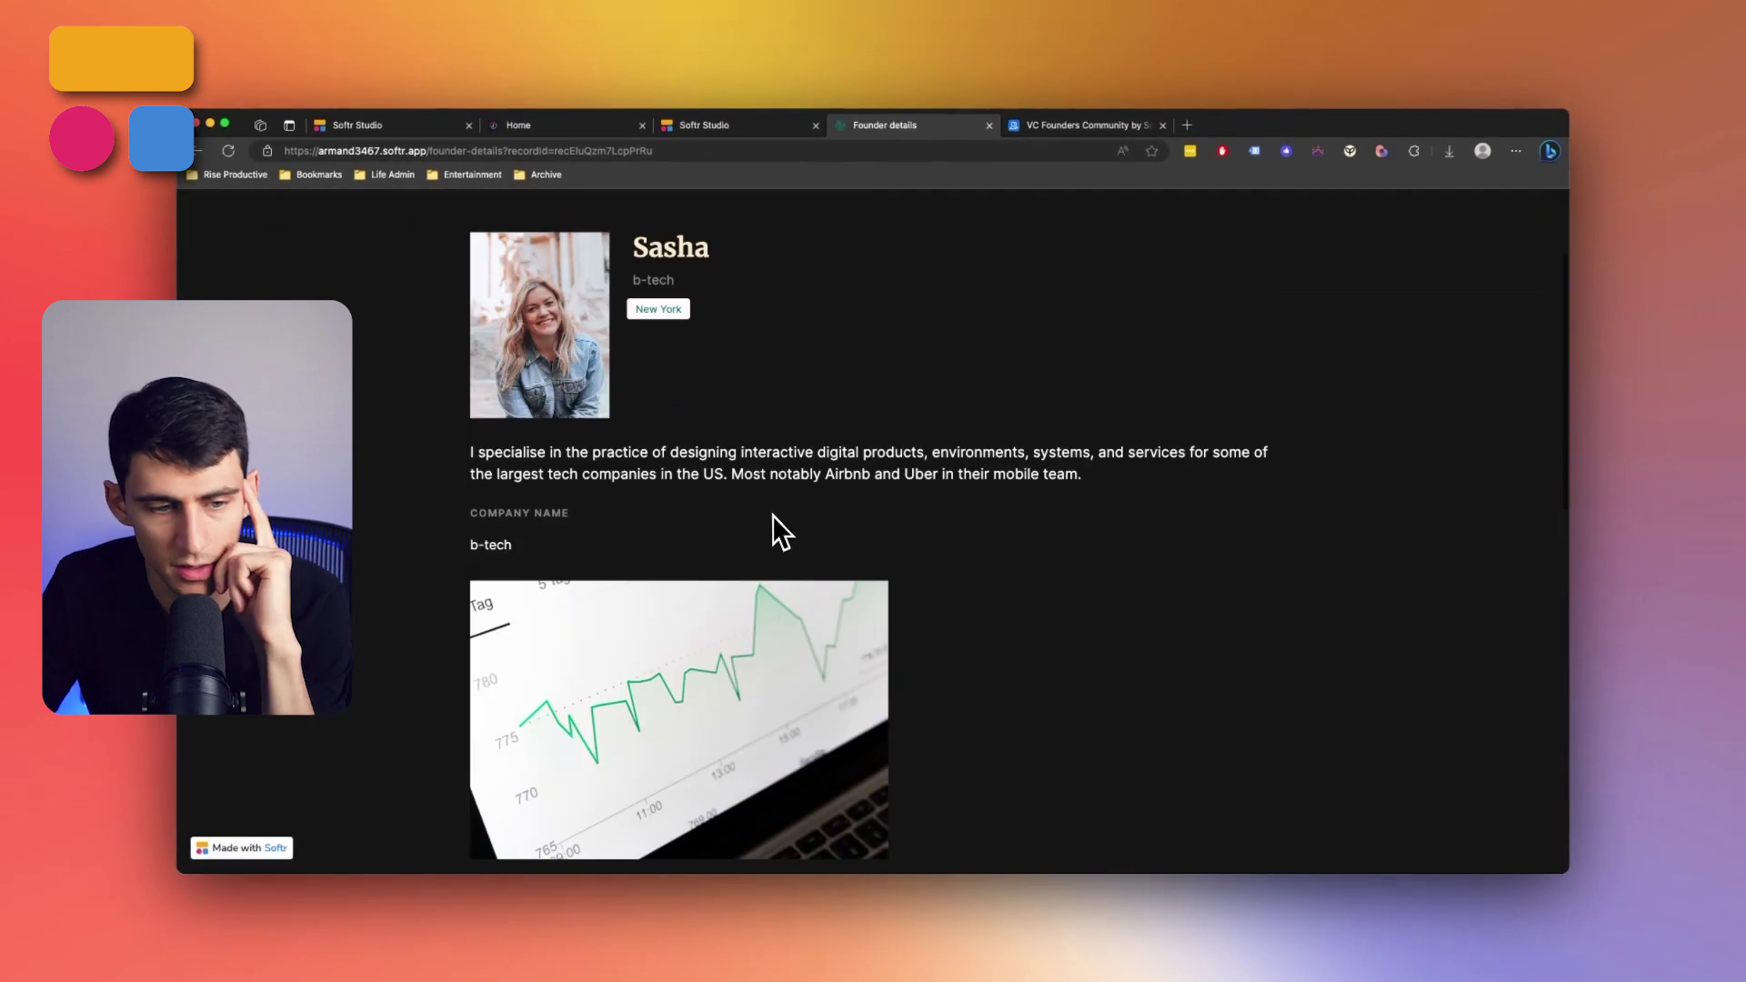
{"action": "scroll", "coordinate": [657, 462], "scroll_direction": "down", "scroll_amount": 2}
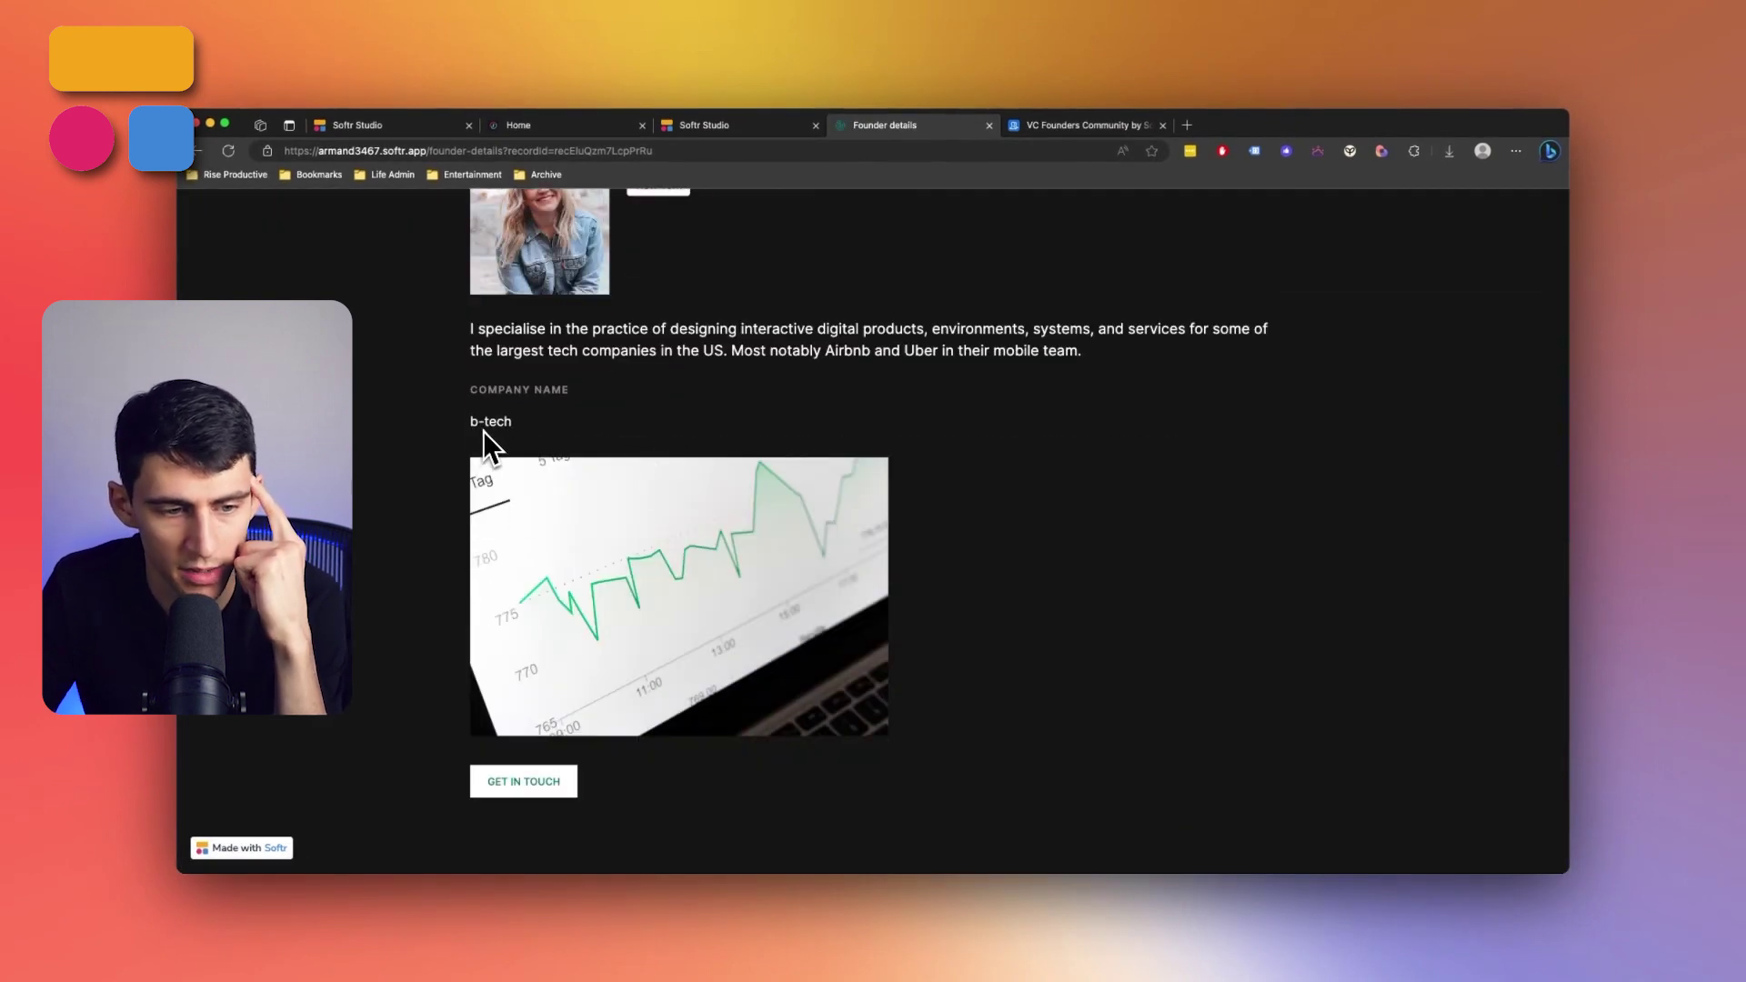
{"action": "scroll", "coordinate": [635, 585], "scroll_direction": "up", "scroll_amount": 3}
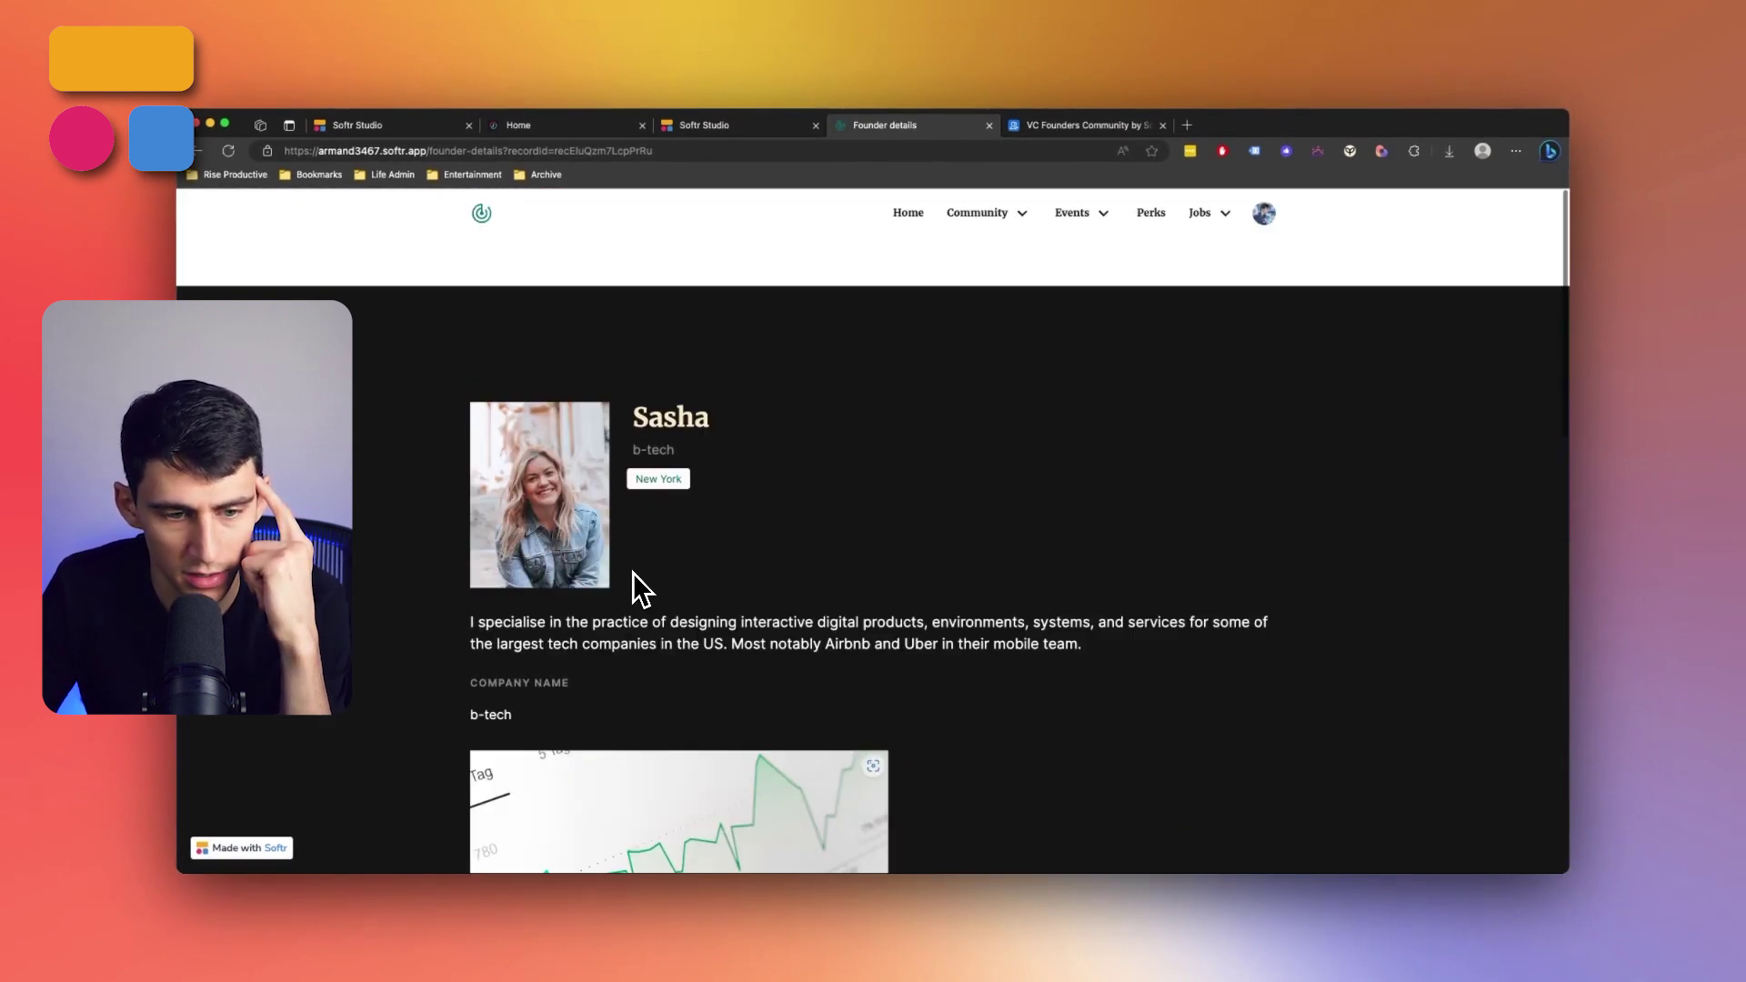
{"action": "scroll", "coordinate": [652, 570], "scroll_direction": "down", "scroll_amount": 3}
{"action": "scroll", "coordinate": [664, 568], "scroll_direction": "up", "scroll_amount": 3}
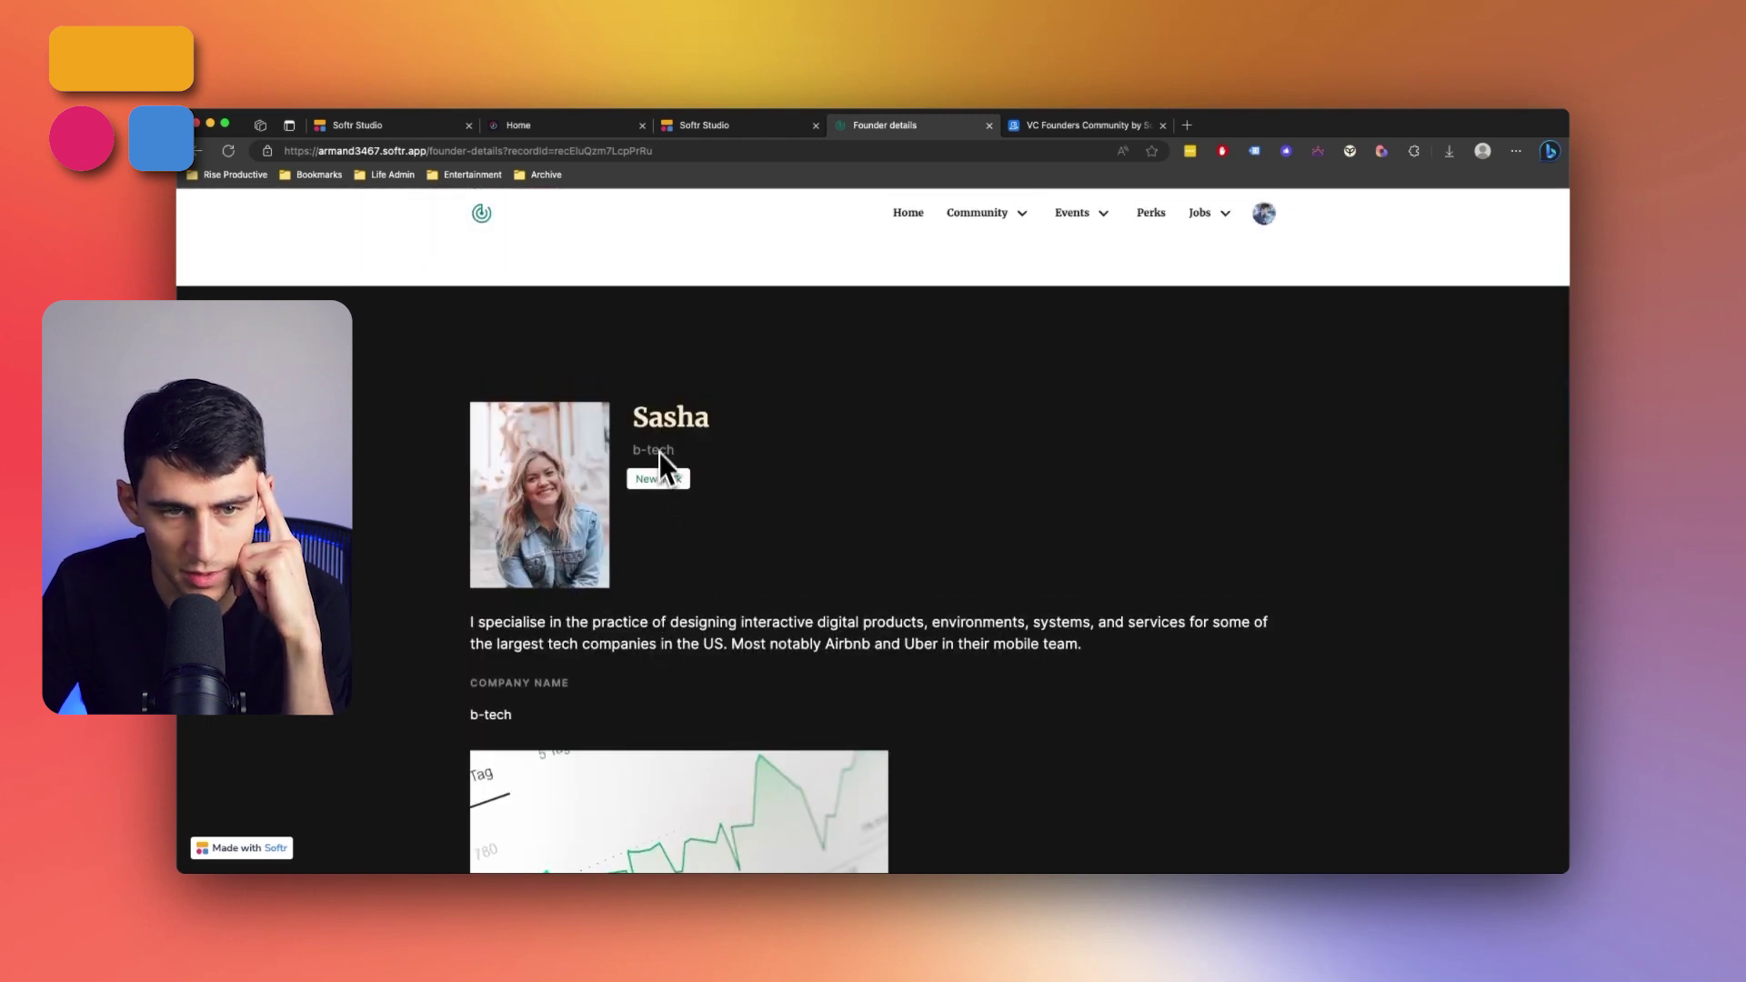
{"action": "scroll", "coordinate": [717, 494], "scroll_direction": "down", "scroll_amount": 5}
{"action": "scroll", "coordinate": [752, 281], "scroll_direction": "up", "scroll_amount": 5}
{"action": "scroll", "coordinate": [822, 577], "scroll_direction": "down", "scroll_amount": 10}
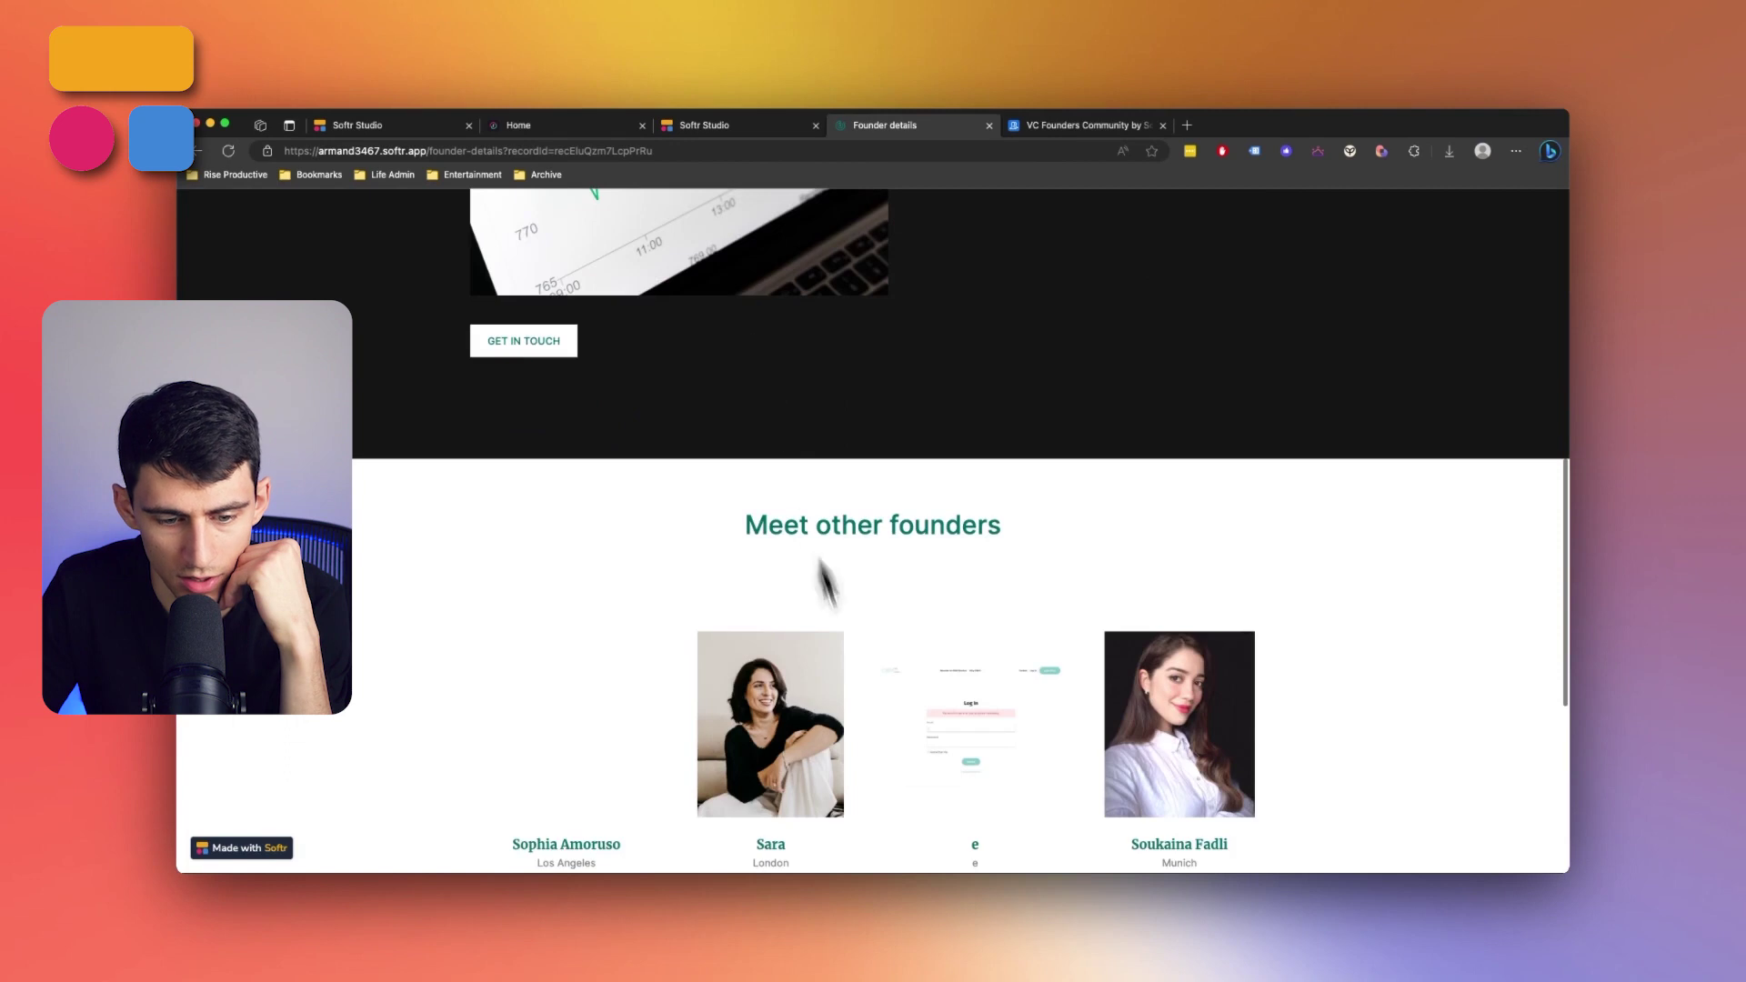
{"action": "left_click", "coordinate": [866, 562]}
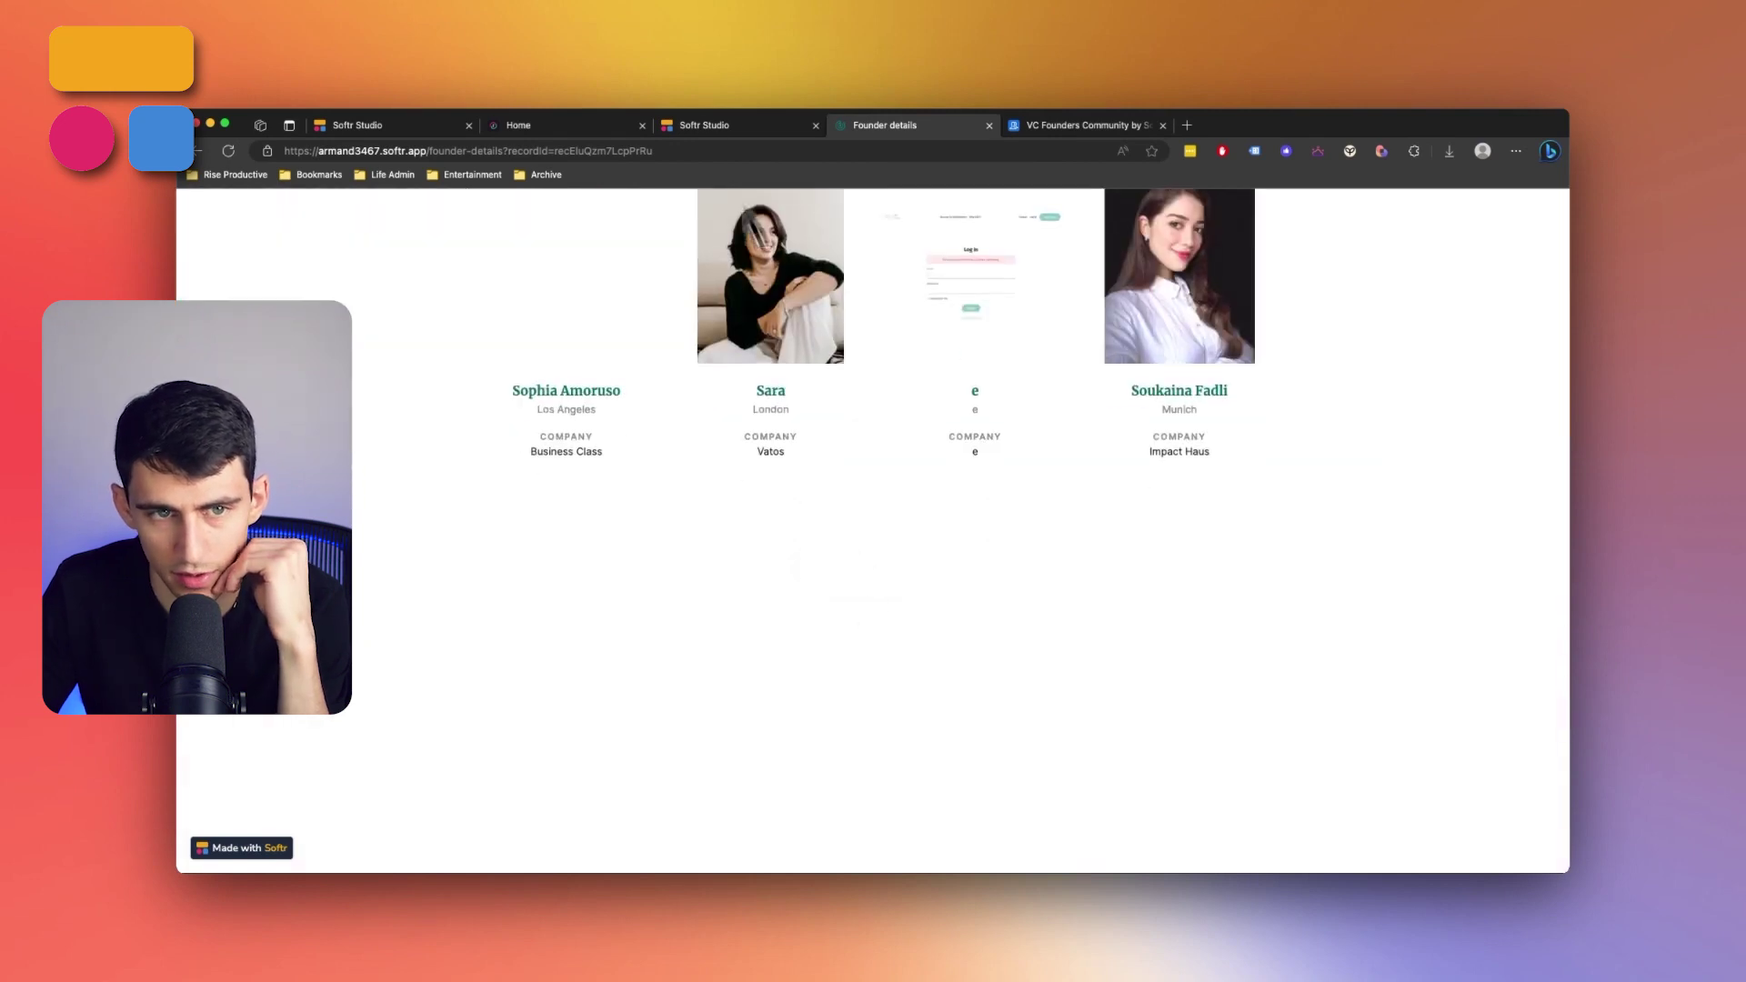
{"action": "left_click", "coordinate": [691, 125]}
Set the Meet other founders list to 8 items per page
{"action": "left_click", "coordinate": [721, 624]}
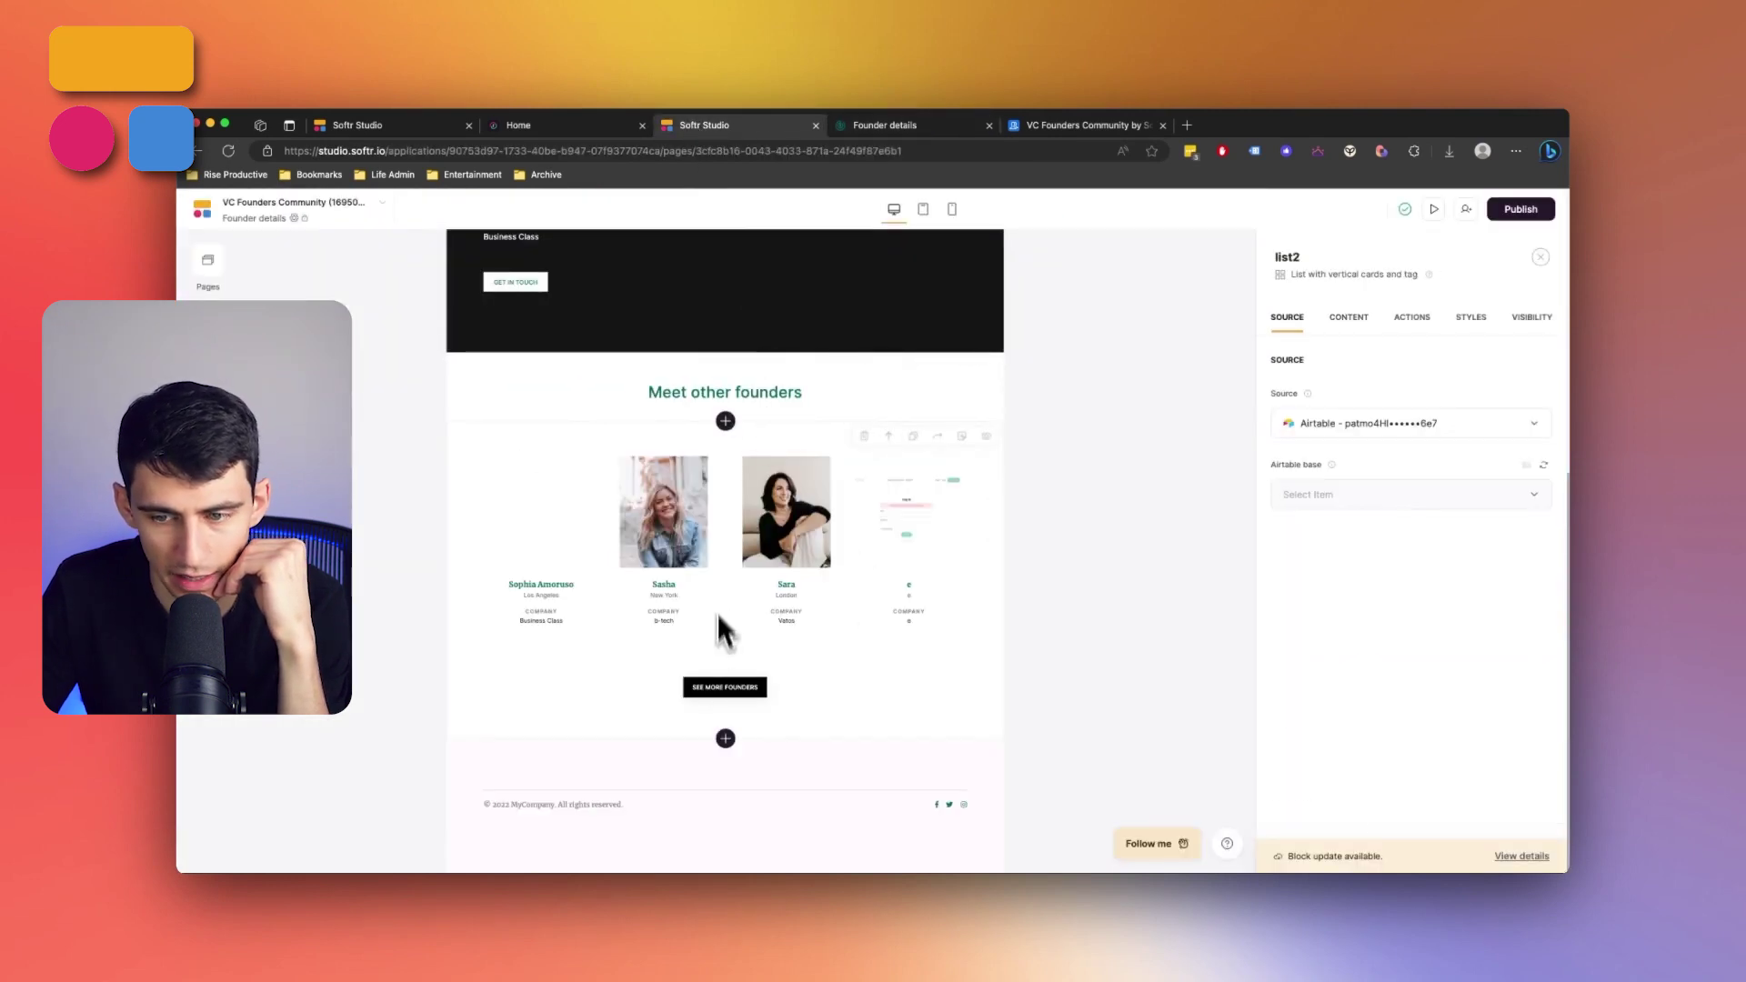
{"action": "scroll", "coordinate": [1455, 710], "scroll_direction": "down", "scroll_amount": 1}
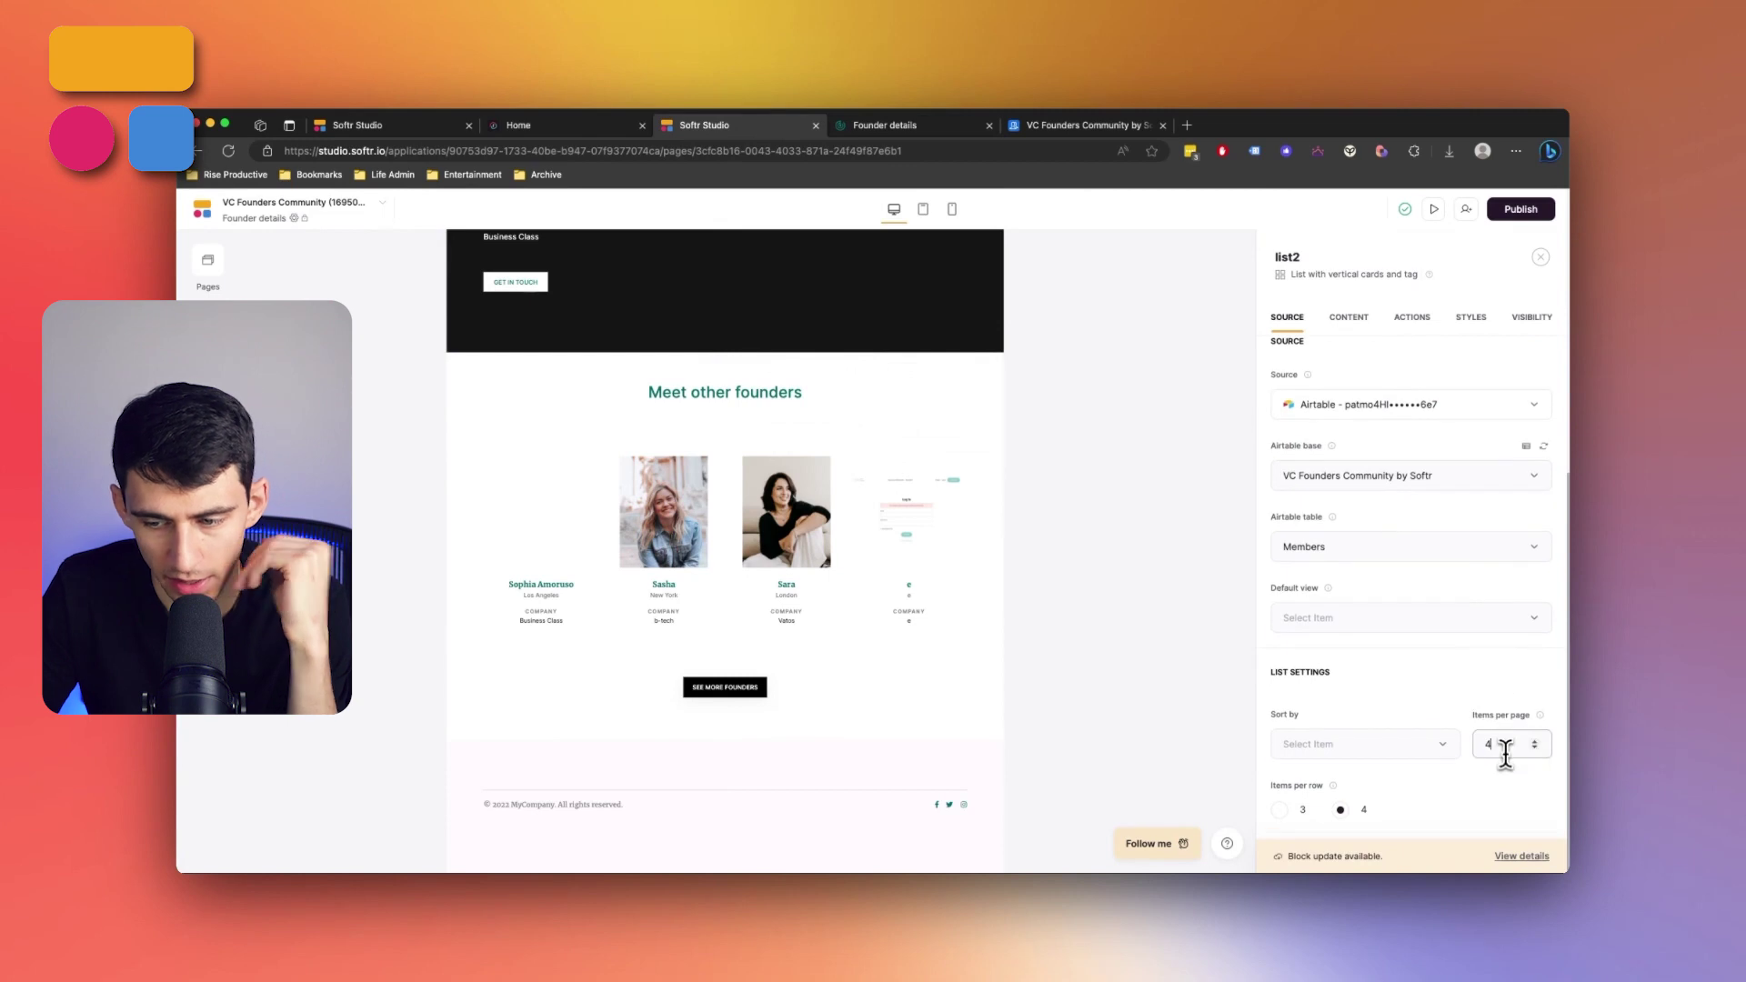
{"action": "type", "text": "8"}
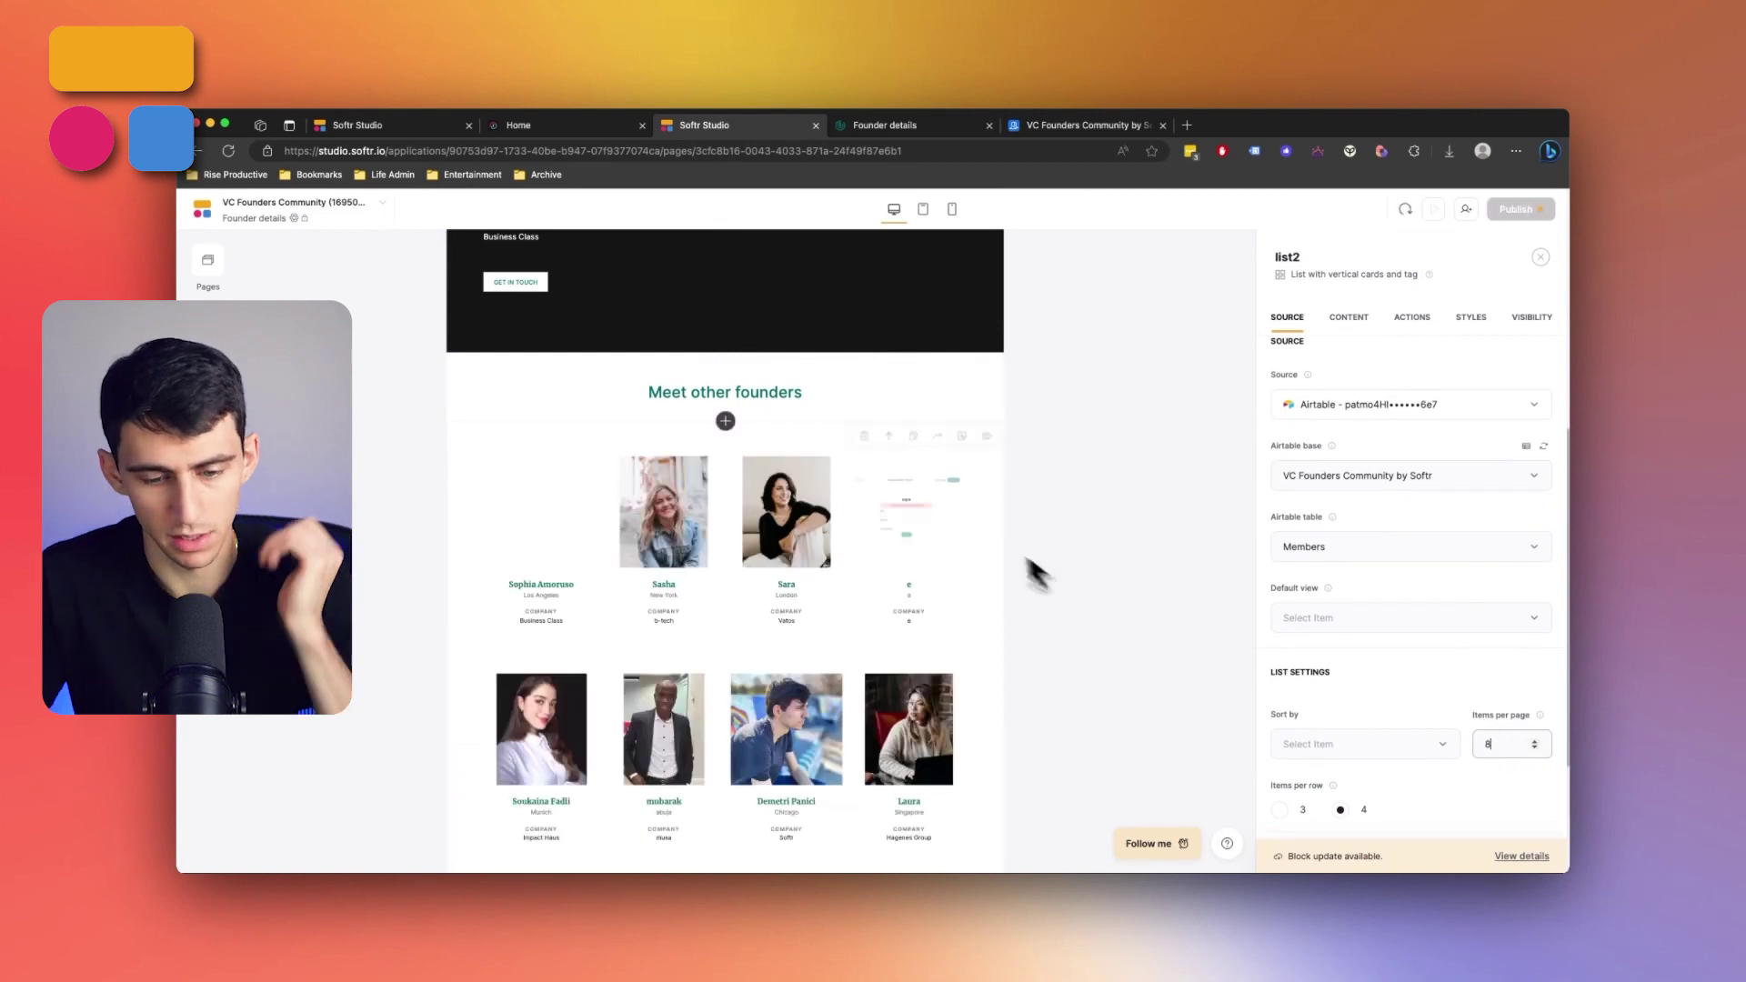
{"action": "scroll", "coordinate": [987, 550], "scroll_direction": "down", "scroll_amount": 3}
Publish the app and reload the live Founder details page
{"action": "left_click", "coordinate": [1516, 209]}
{"action": "left_click", "coordinate": [1479, 421]}
{"action": "left_click", "coordinate": [889, 128]}
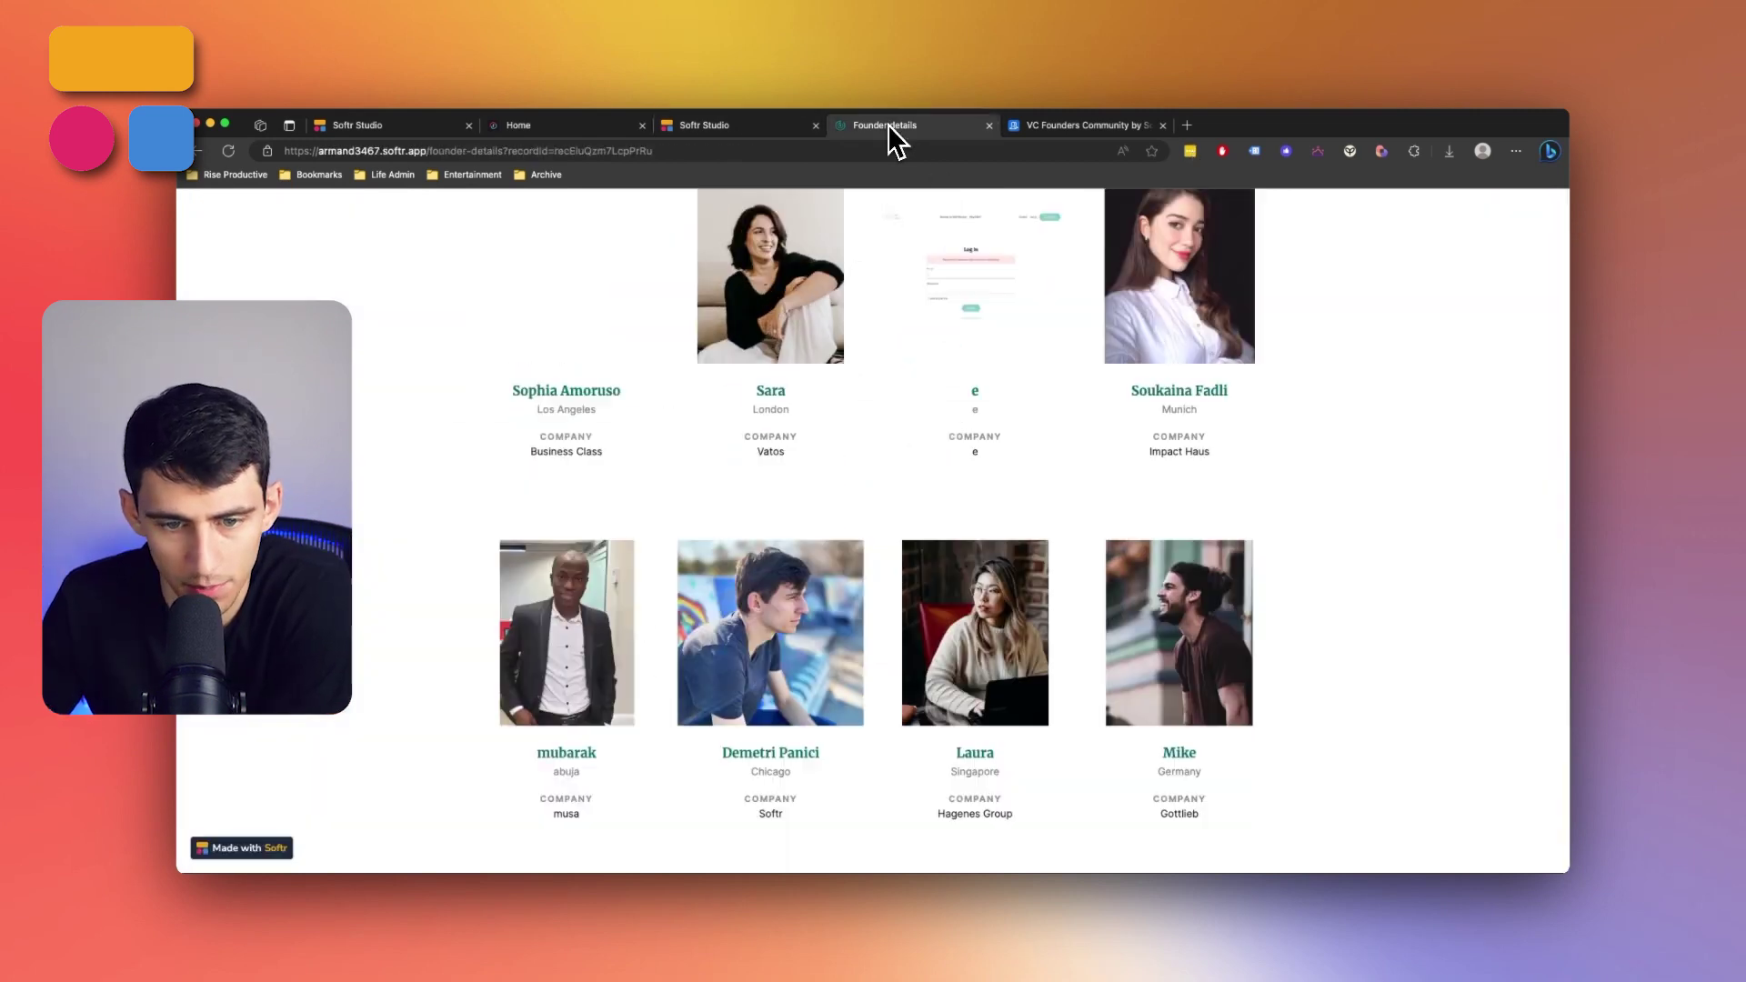
{"action": "left_click", "coordinate": [229, 152]}
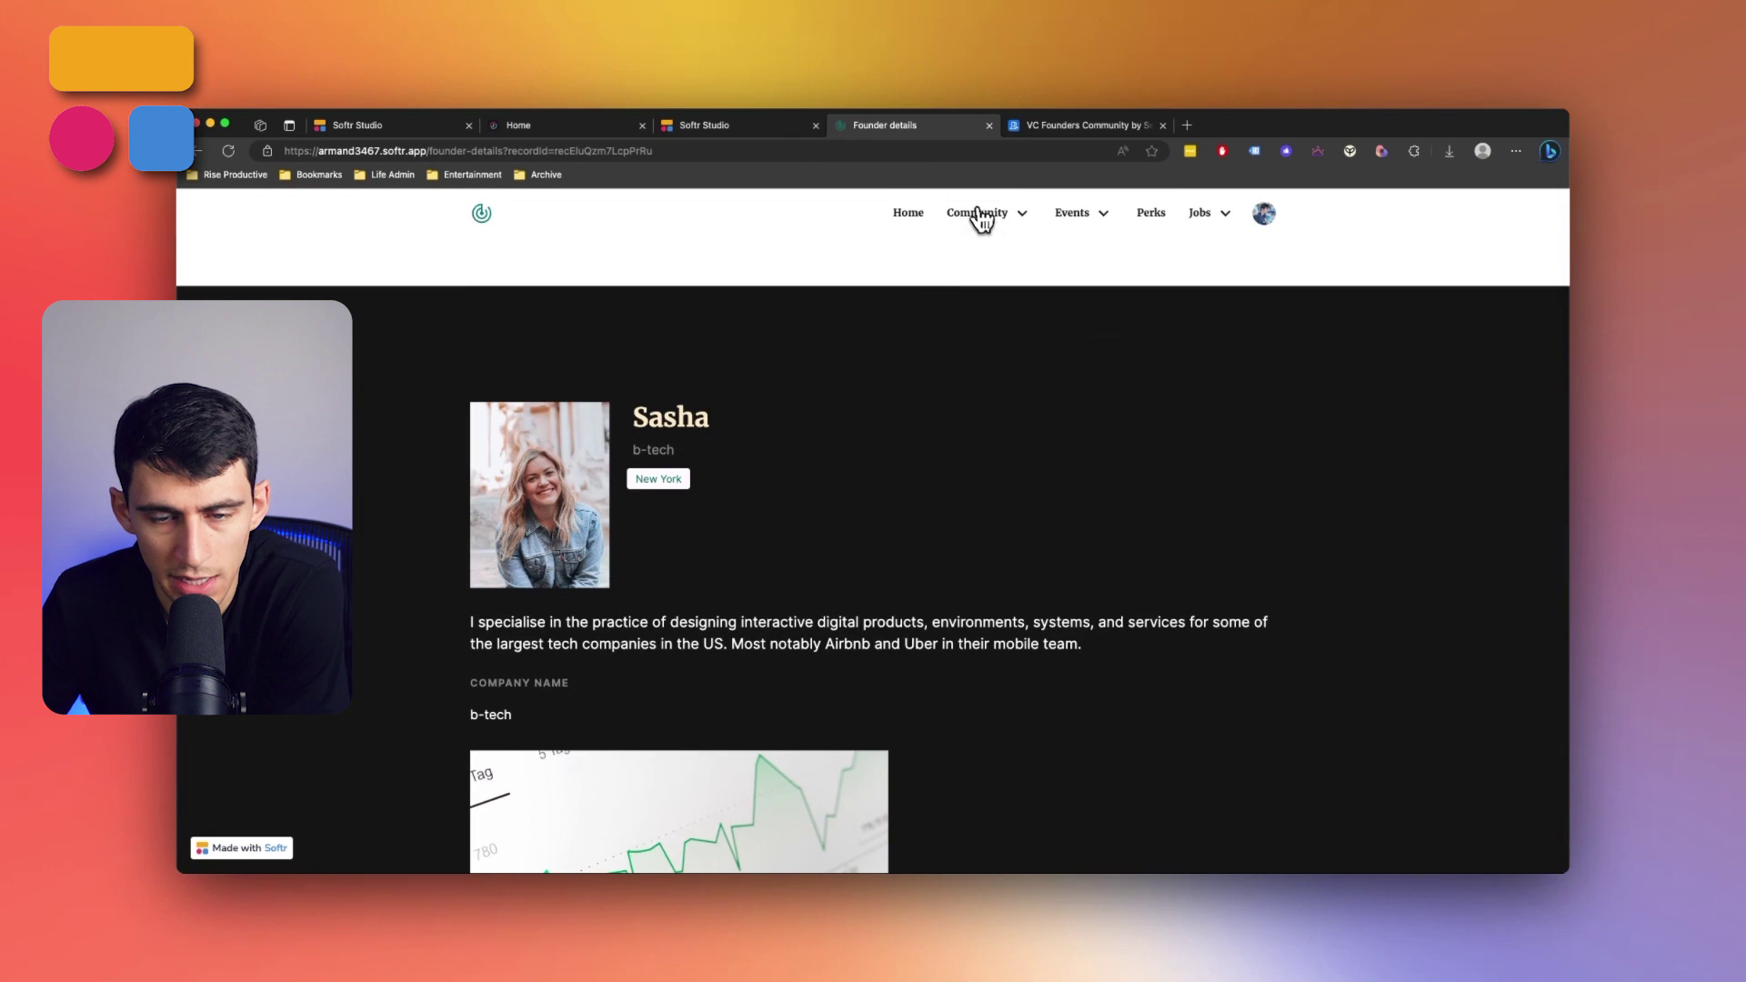
Open the b-tech company details page from Community > Companies
{"action": "mouse_move", "coordinate": [980, 218]}
{"action": "left_click", "coordinate": [982, 293]}
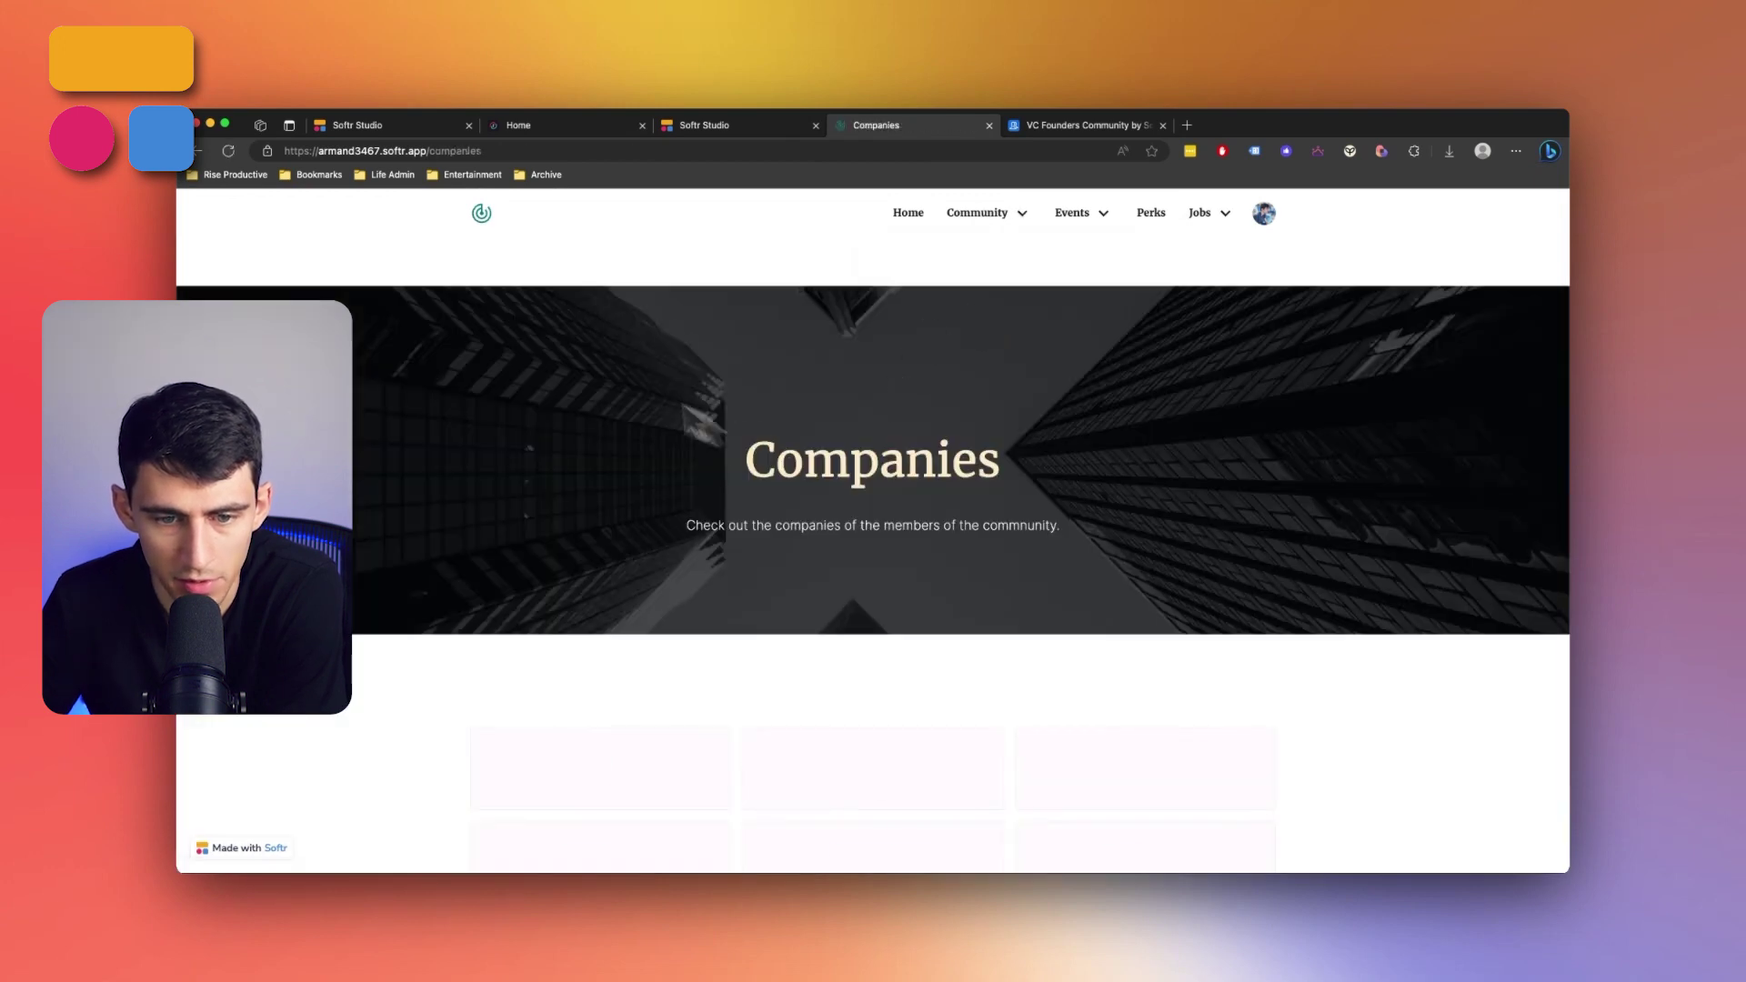
{"action": "scroll", "coordinate": [898, 619], "scroll_direction": "down", "scroll_amount": 3}
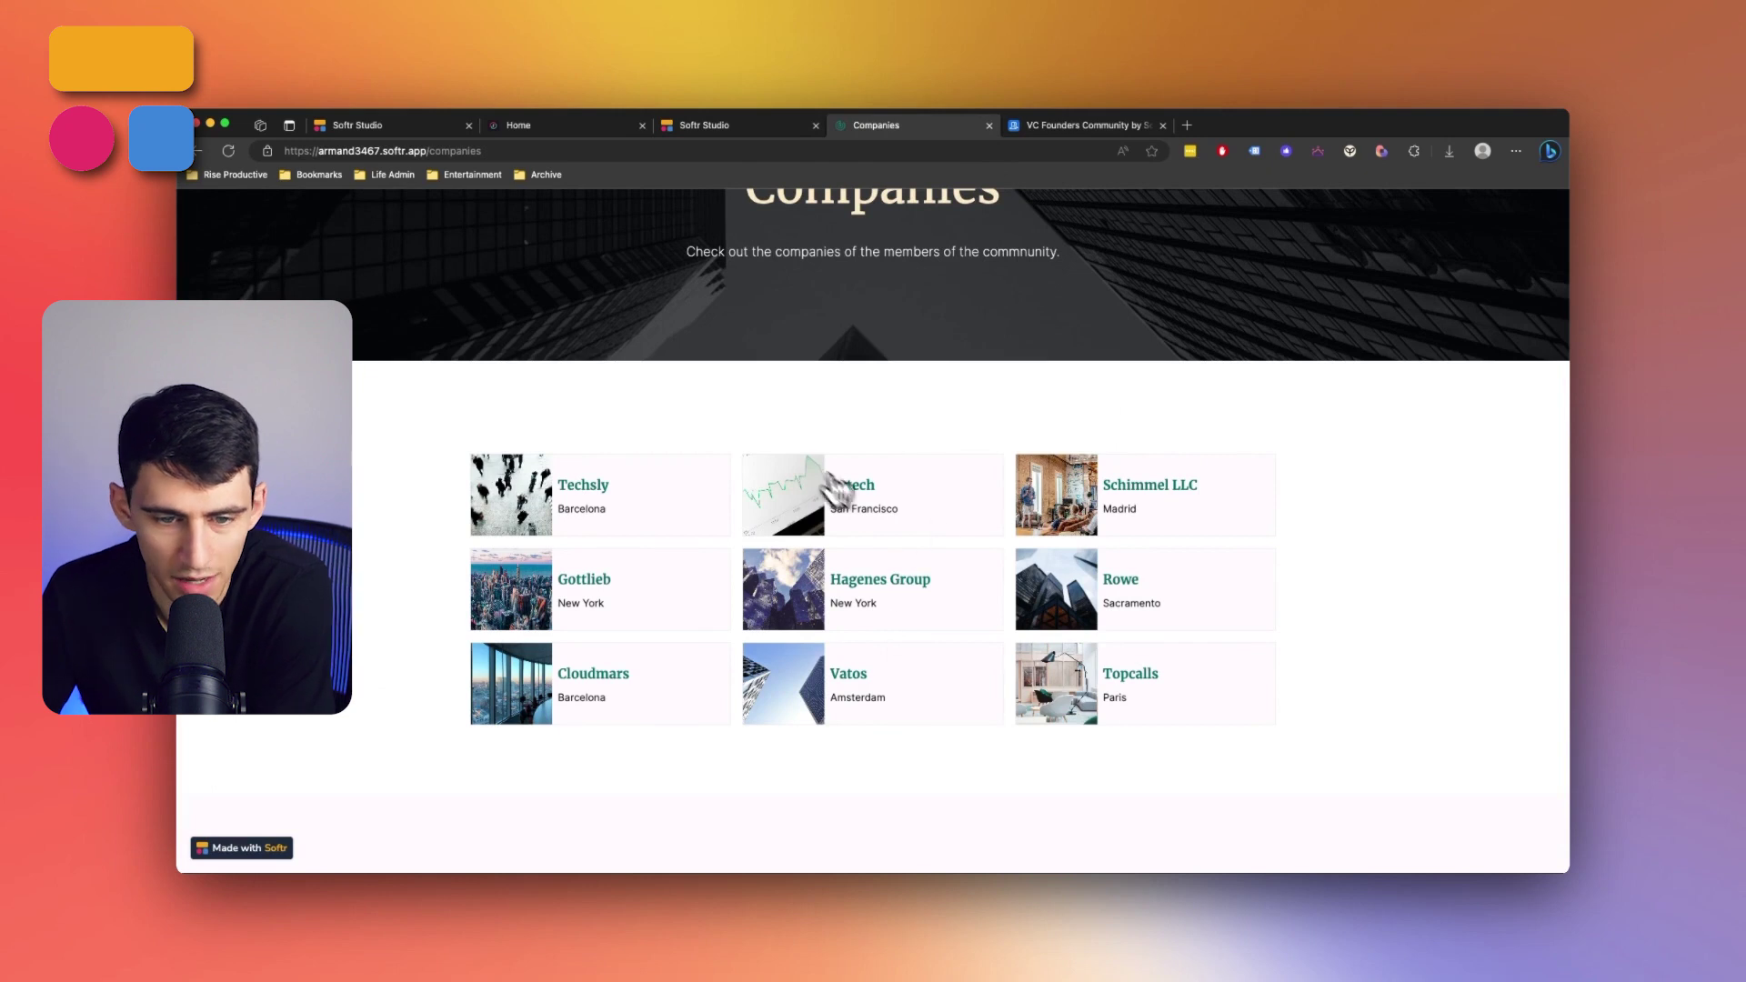
{"action": "left_click", "coordinate": [858, 520]}
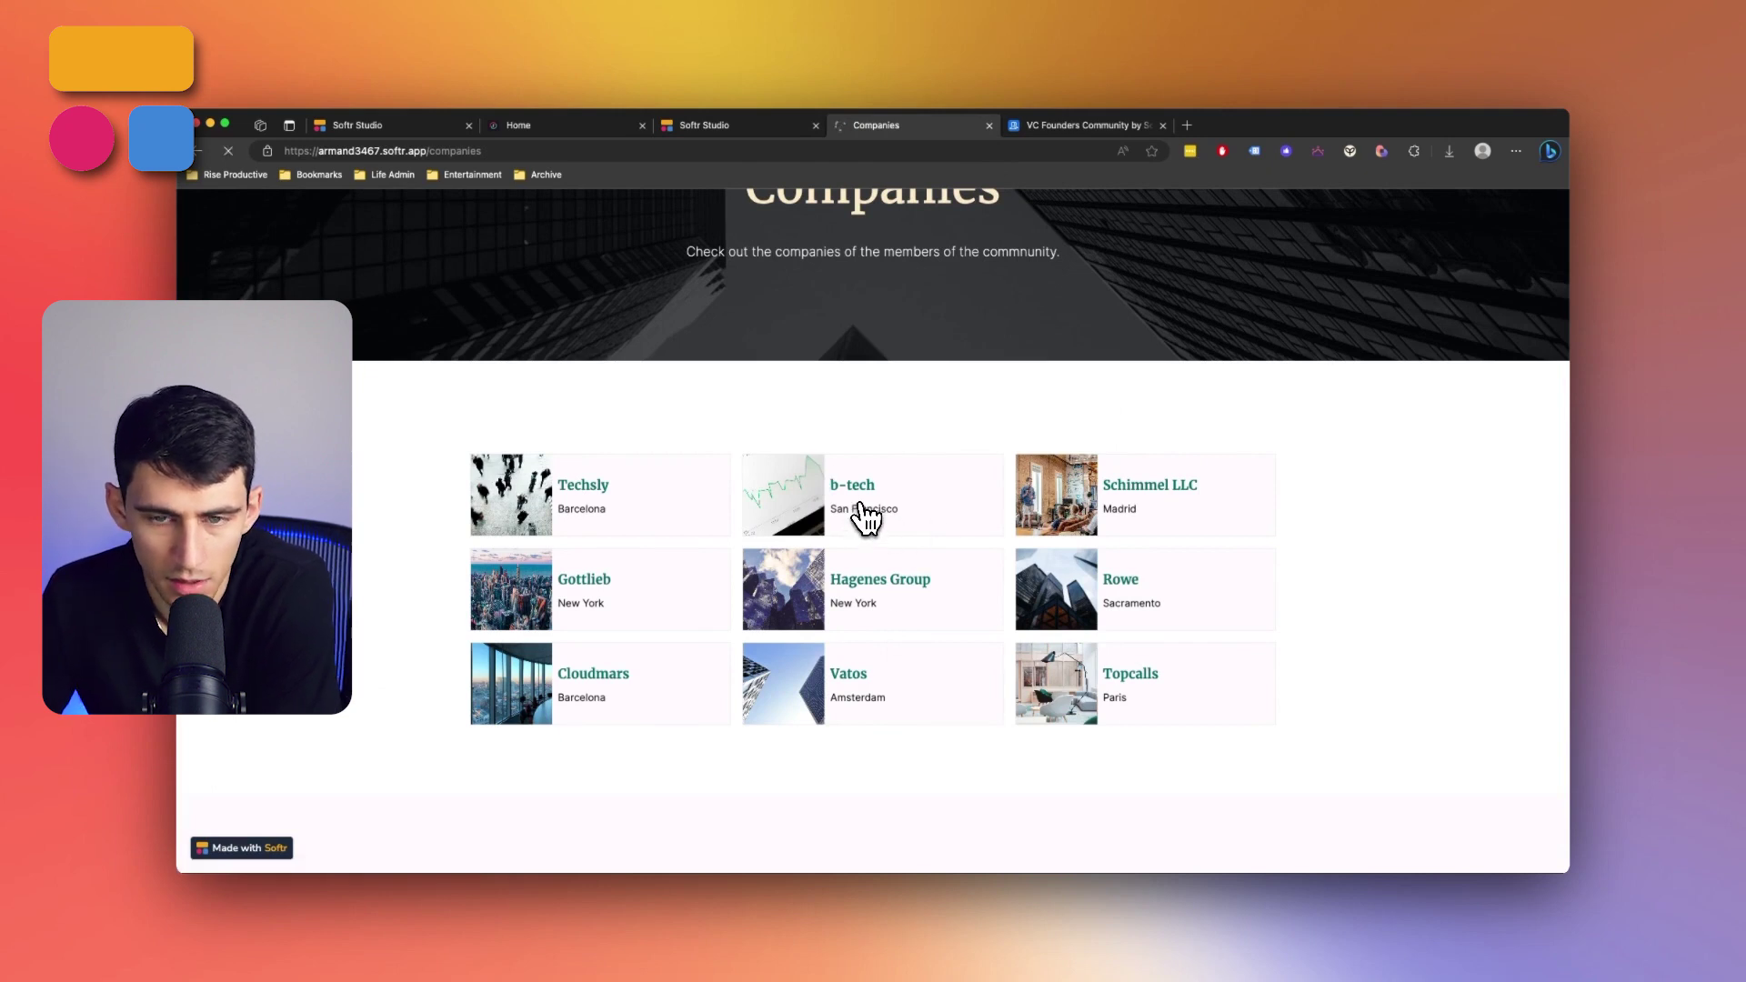
Scroll through the b-tech page, highlighting the founder's name and company description
{"action": "scroll", "coordinate": [859, 513], "scroll_direction": "down", "scroll_amount": 8}
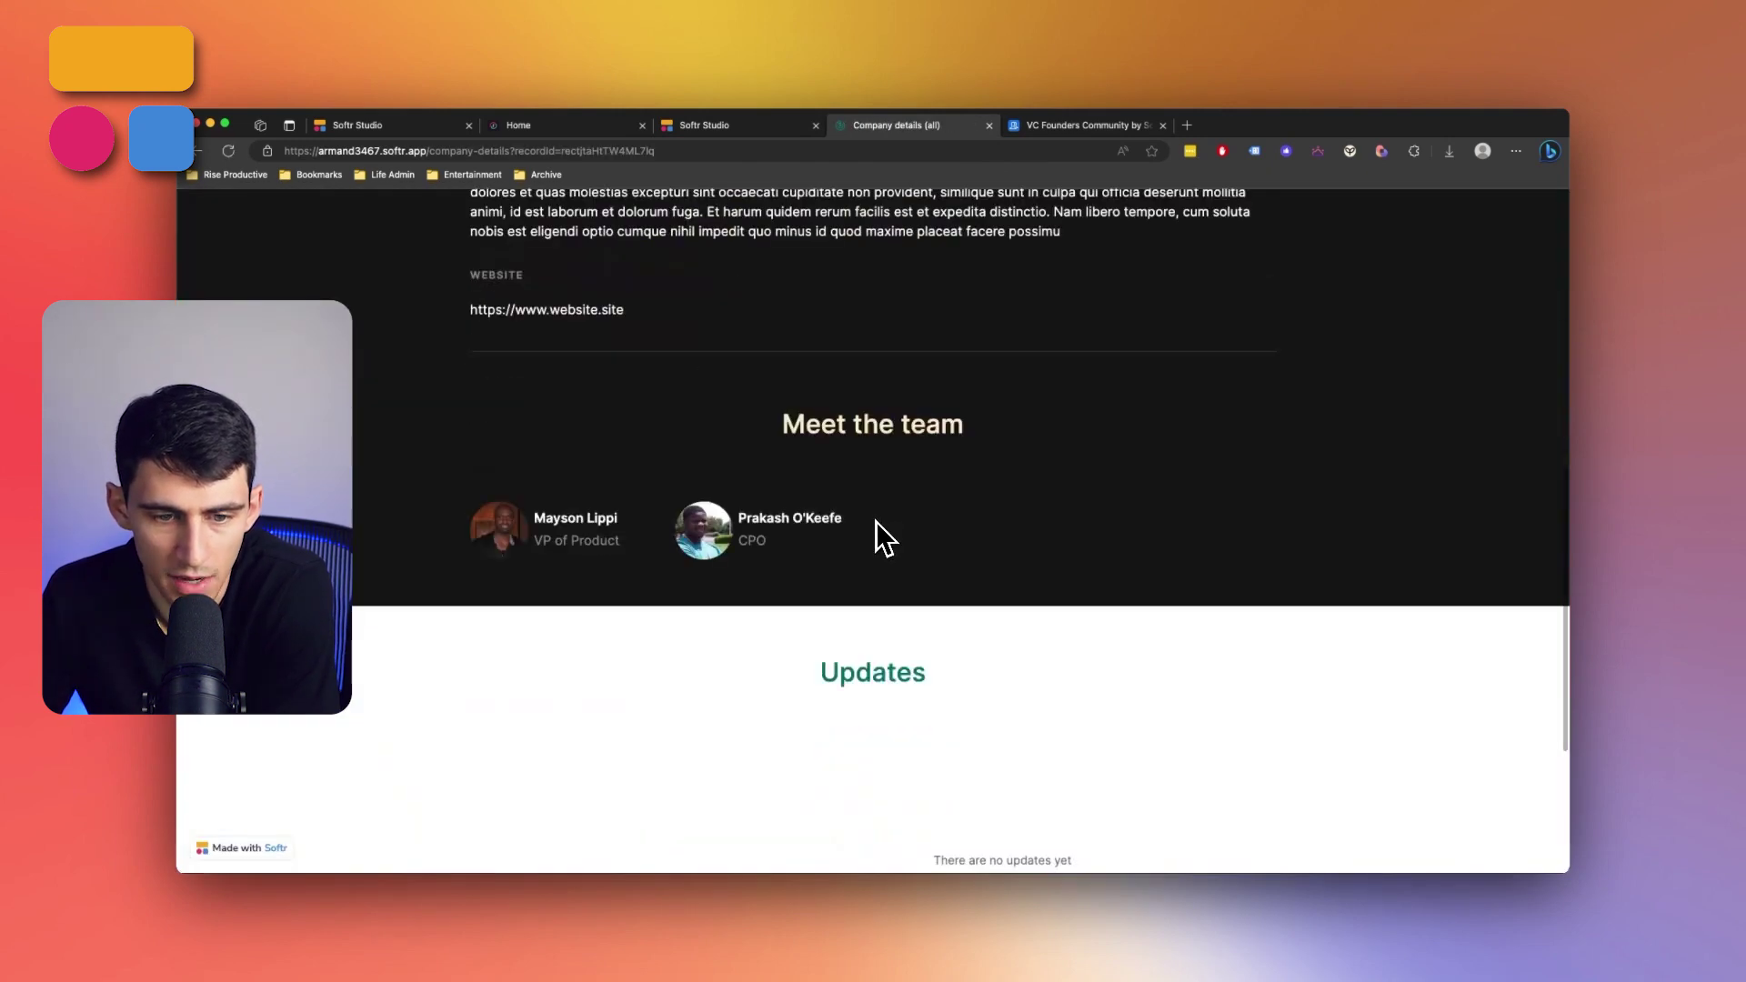
{"action": "scroll", "coordinate": [876, 528], "scroll_direction": "down", "scroll_amount": 1}
{"action": "scroll", "coordinate": [817, 506], "scroll_direction": "down", "scroll_amount": 5}
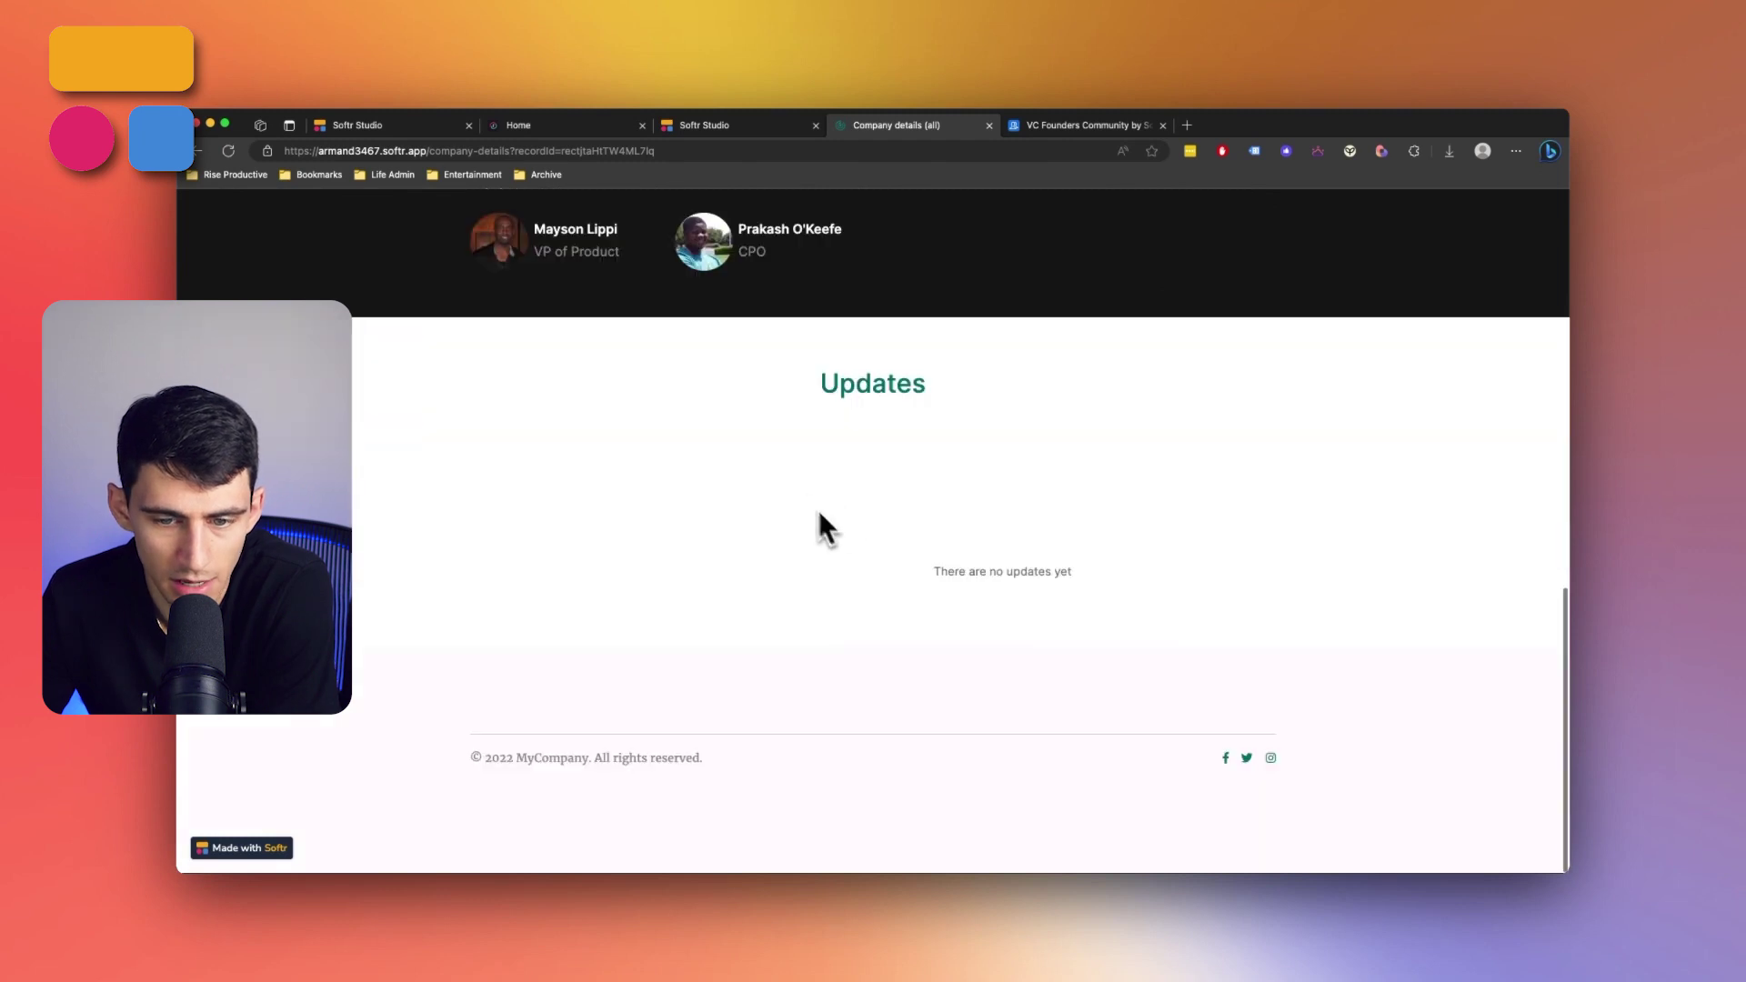
{"action": "scroll", "coordinate": [895, 550], "scroll_direction": "up", "scroll_amount": 15}
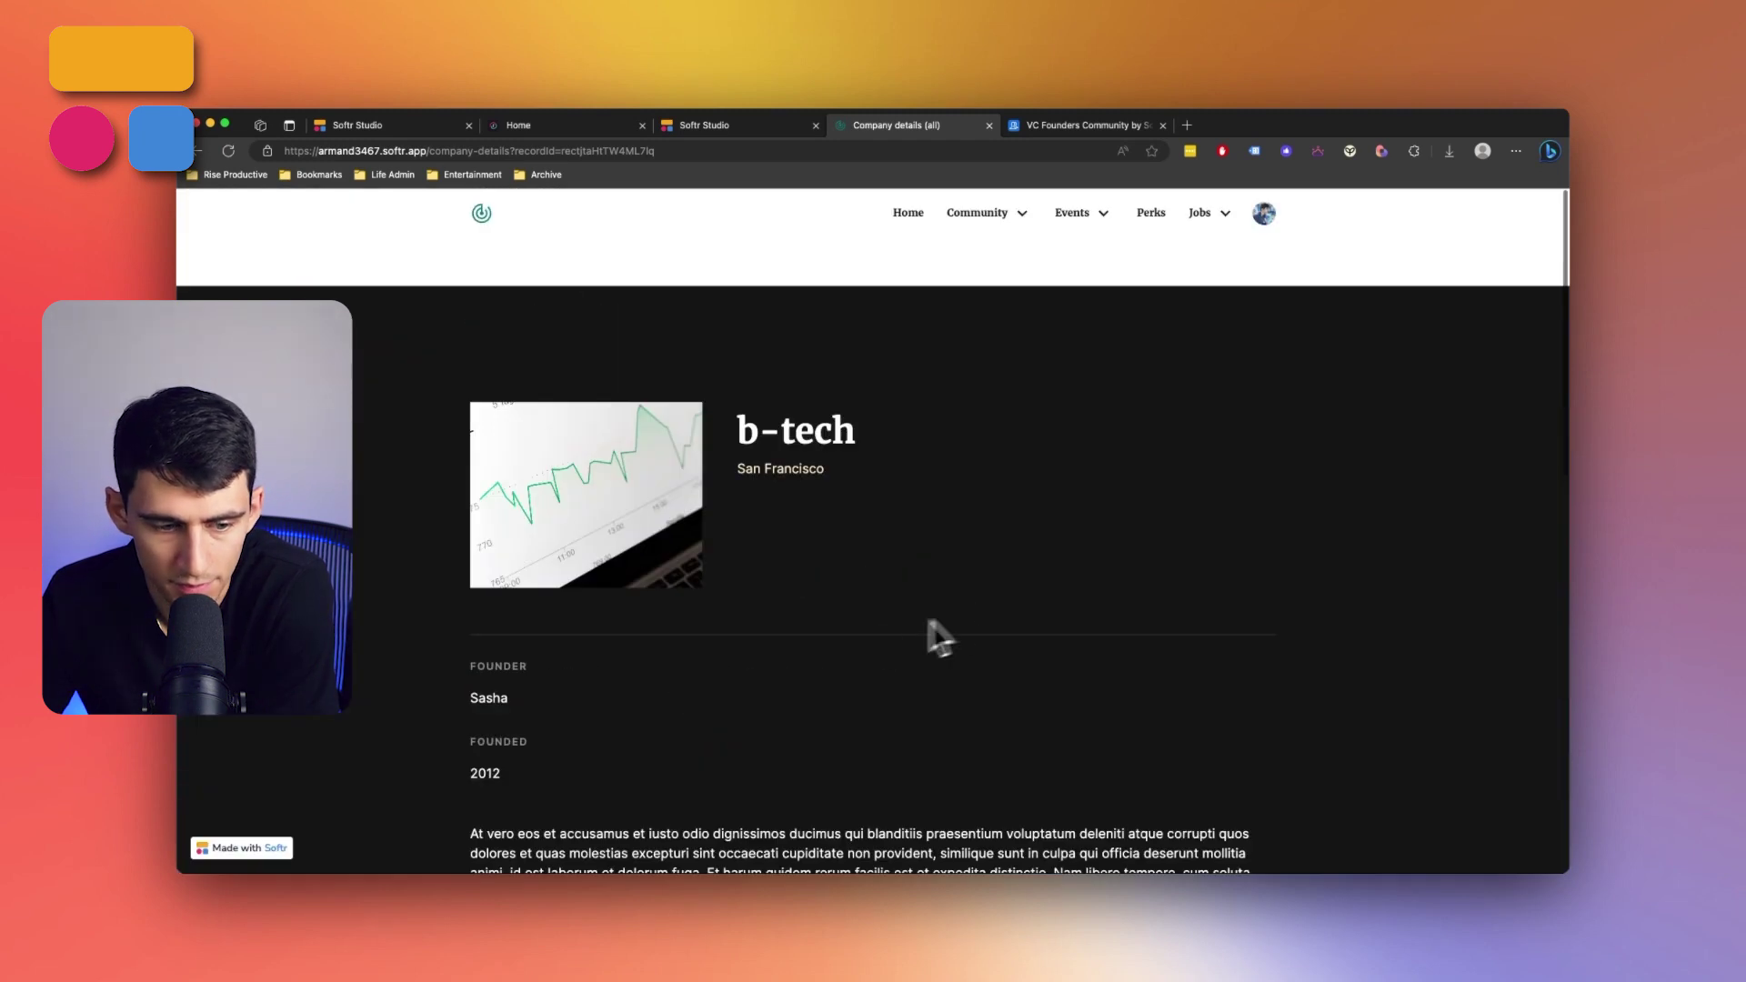
{"action": "scroll", "coordinate": [935, 624], "scroll_direction": "down", "scroll_amount": 3}
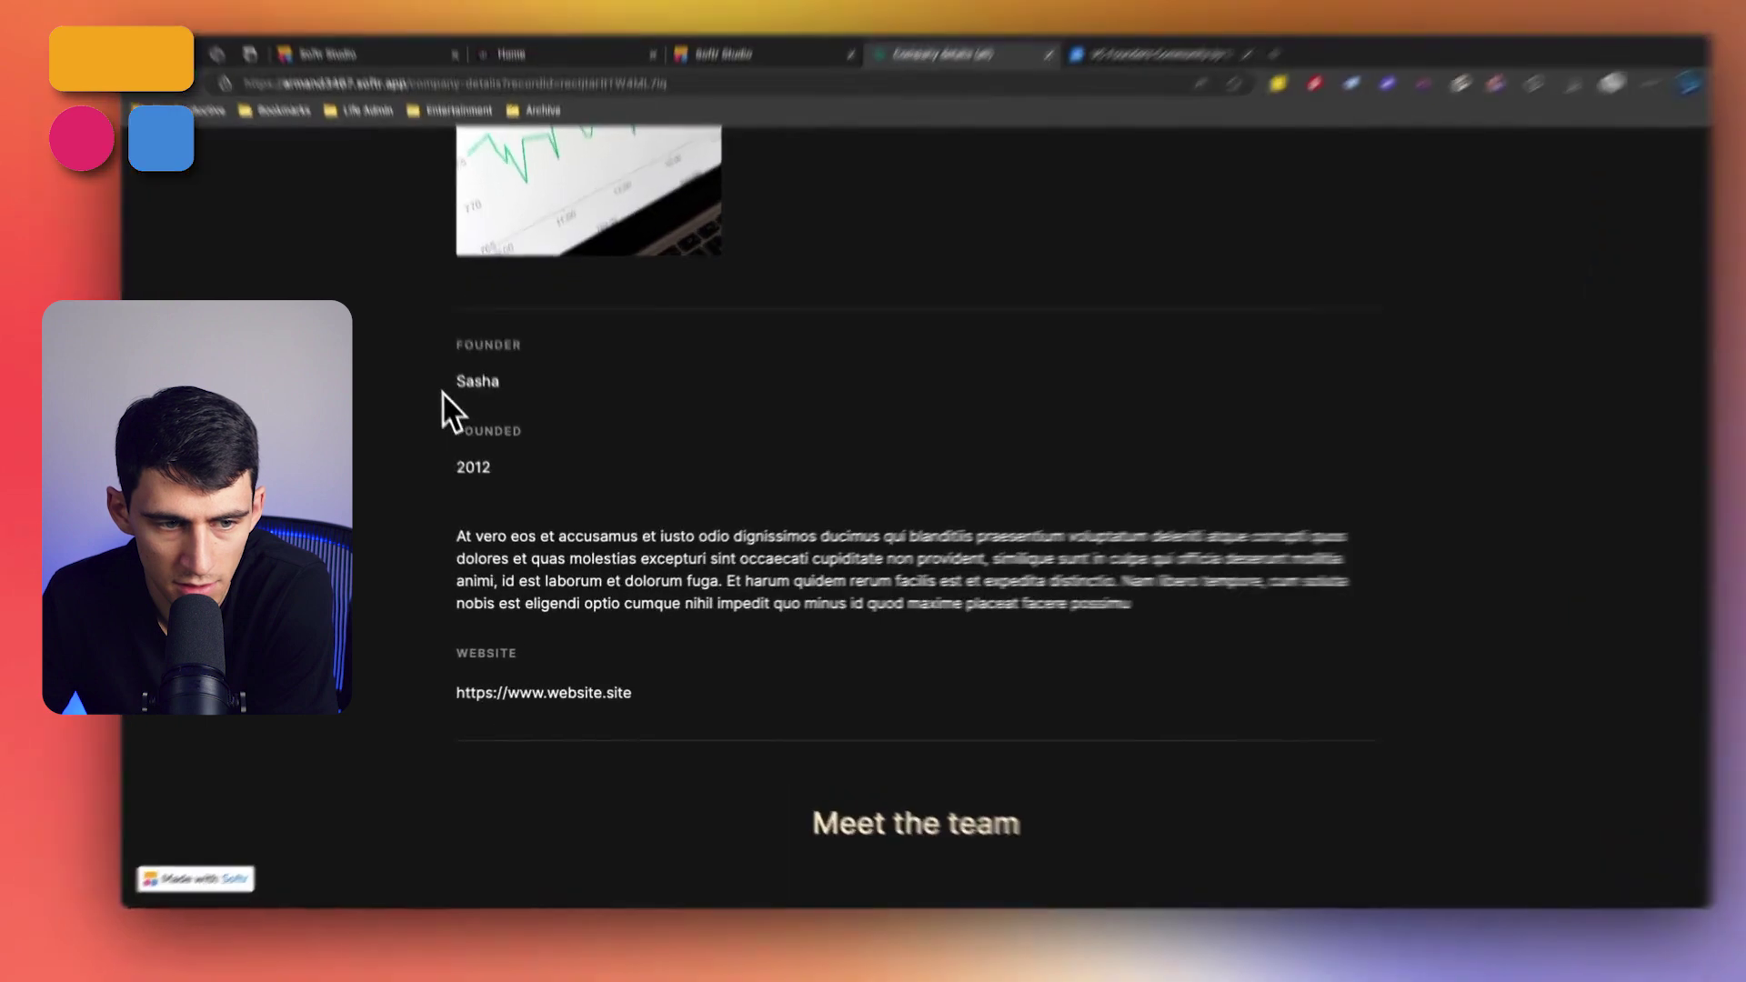
{"action": "left_click_drag", "start_coordinate": [457, 427], "coordinate": [516, 421]}
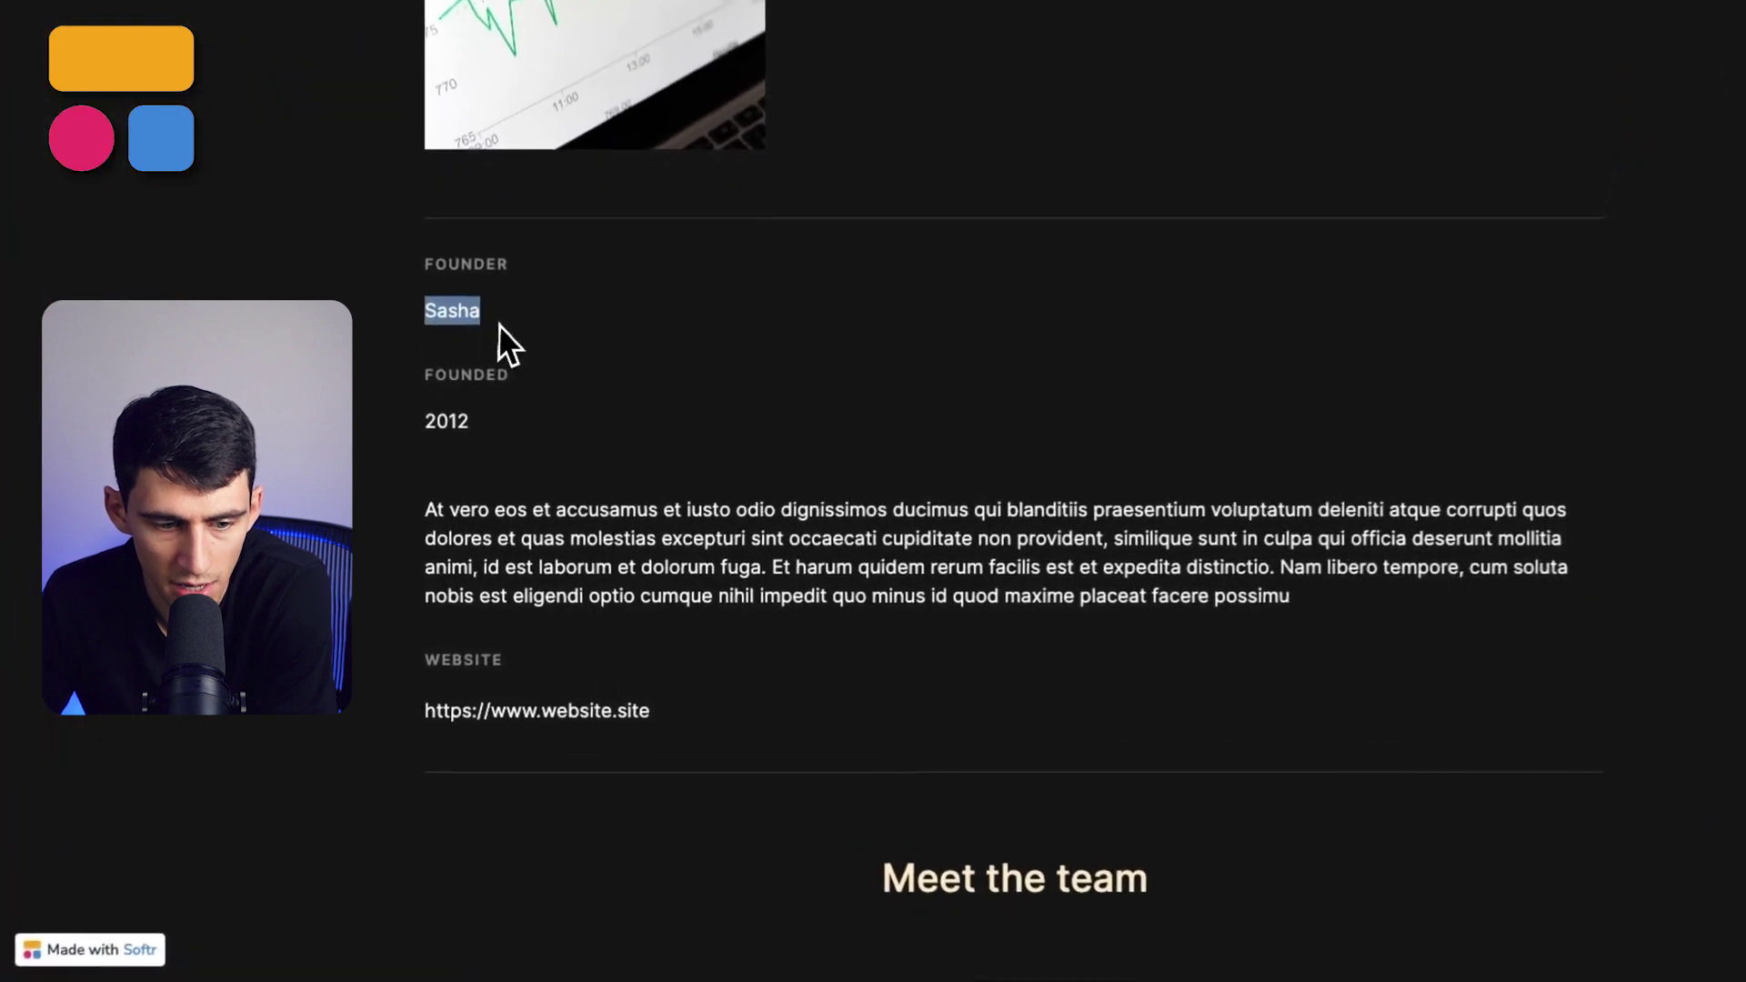
{"action": "triple_click", "coordinate": [667, 611]}
{"action": "scroll", "coordinate": [782, 582], "scroll_direction": "up", "scroll_amount": 5}
{"action": "scroll", "coordinate": [937, 491], "scroll_direction": "down", "scroll_amount": 10}
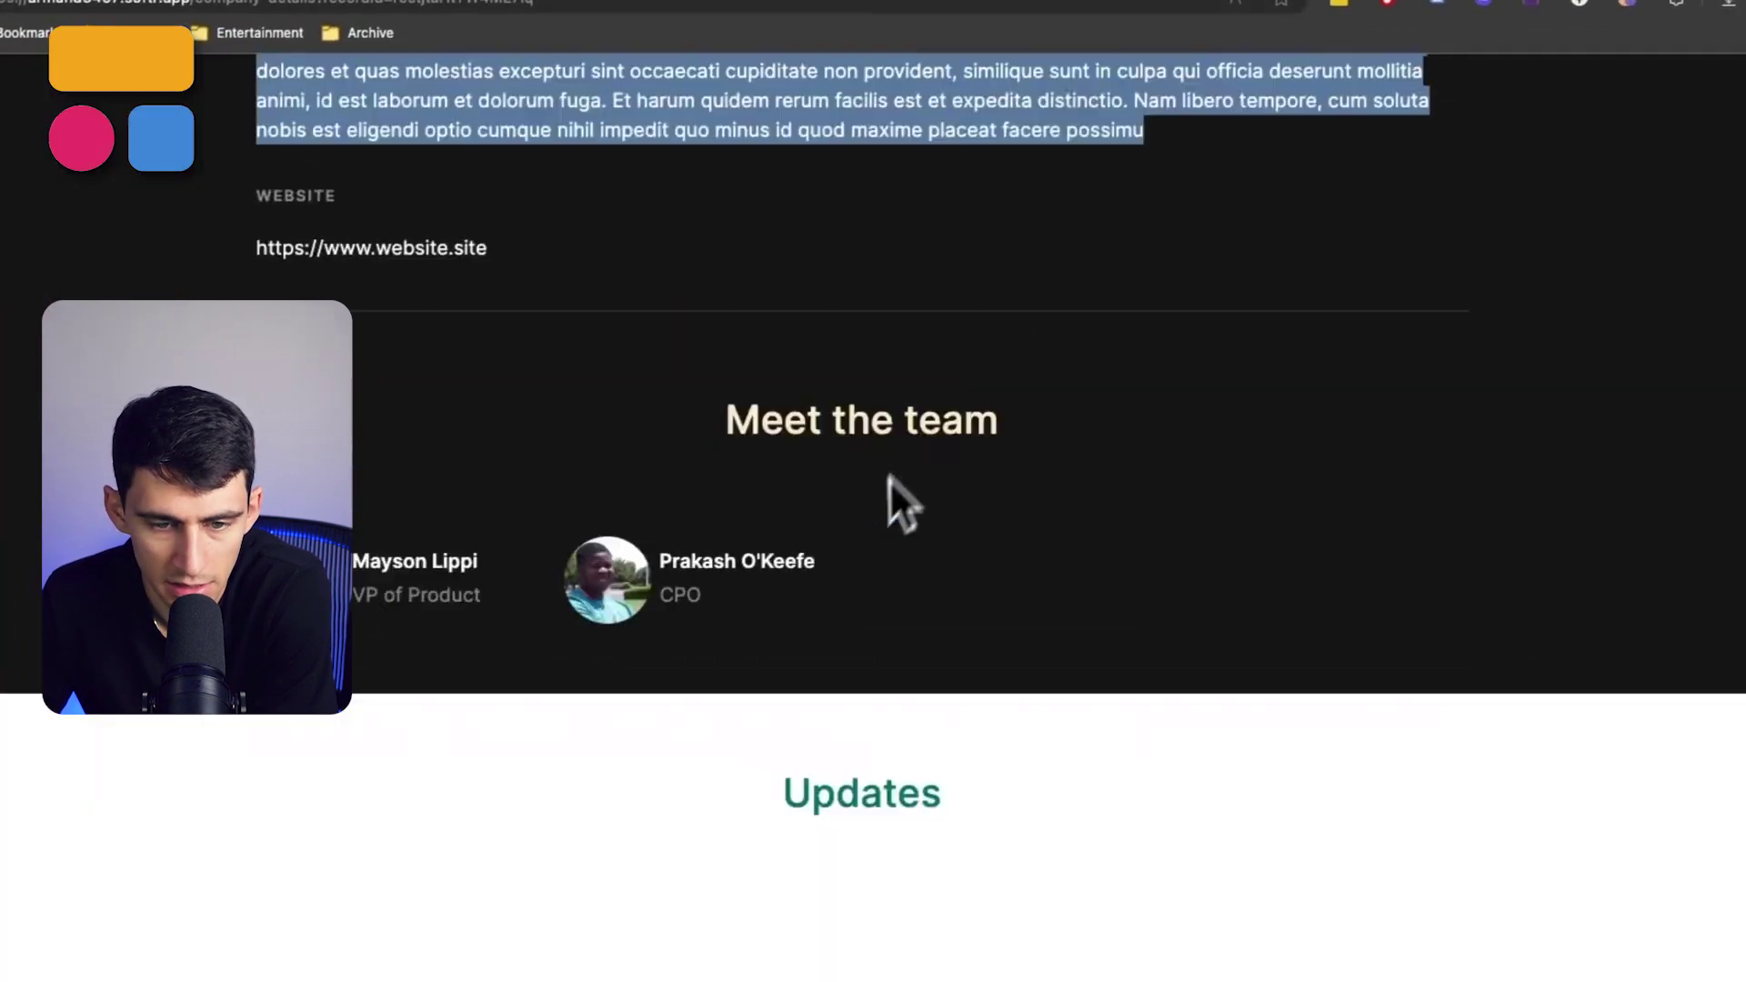
{"action": "scroll", "coordinate": [889, 491], "scroll_direction": "down", "scroll_amount": 5}
{"action": "scroll", "coordinate": [878, 719], "scroll_direction": "up", "scroll_amount": 10}
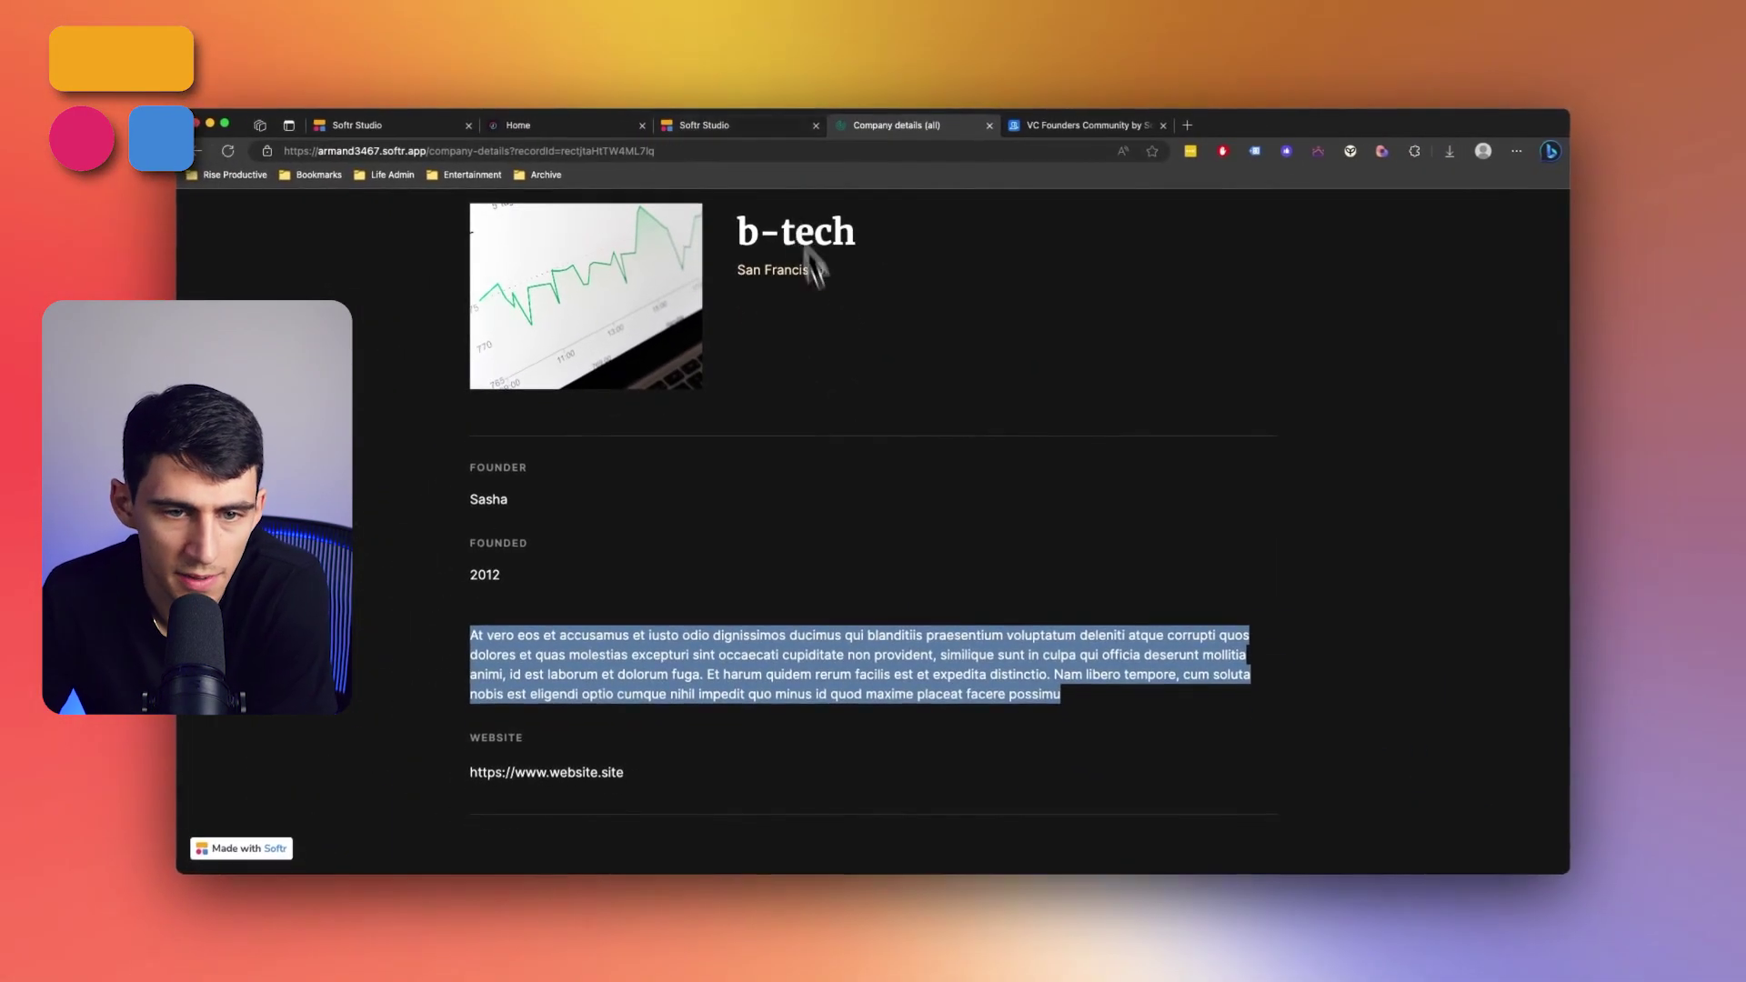
{"action": "left_click", "coordinate": [663, 119]}
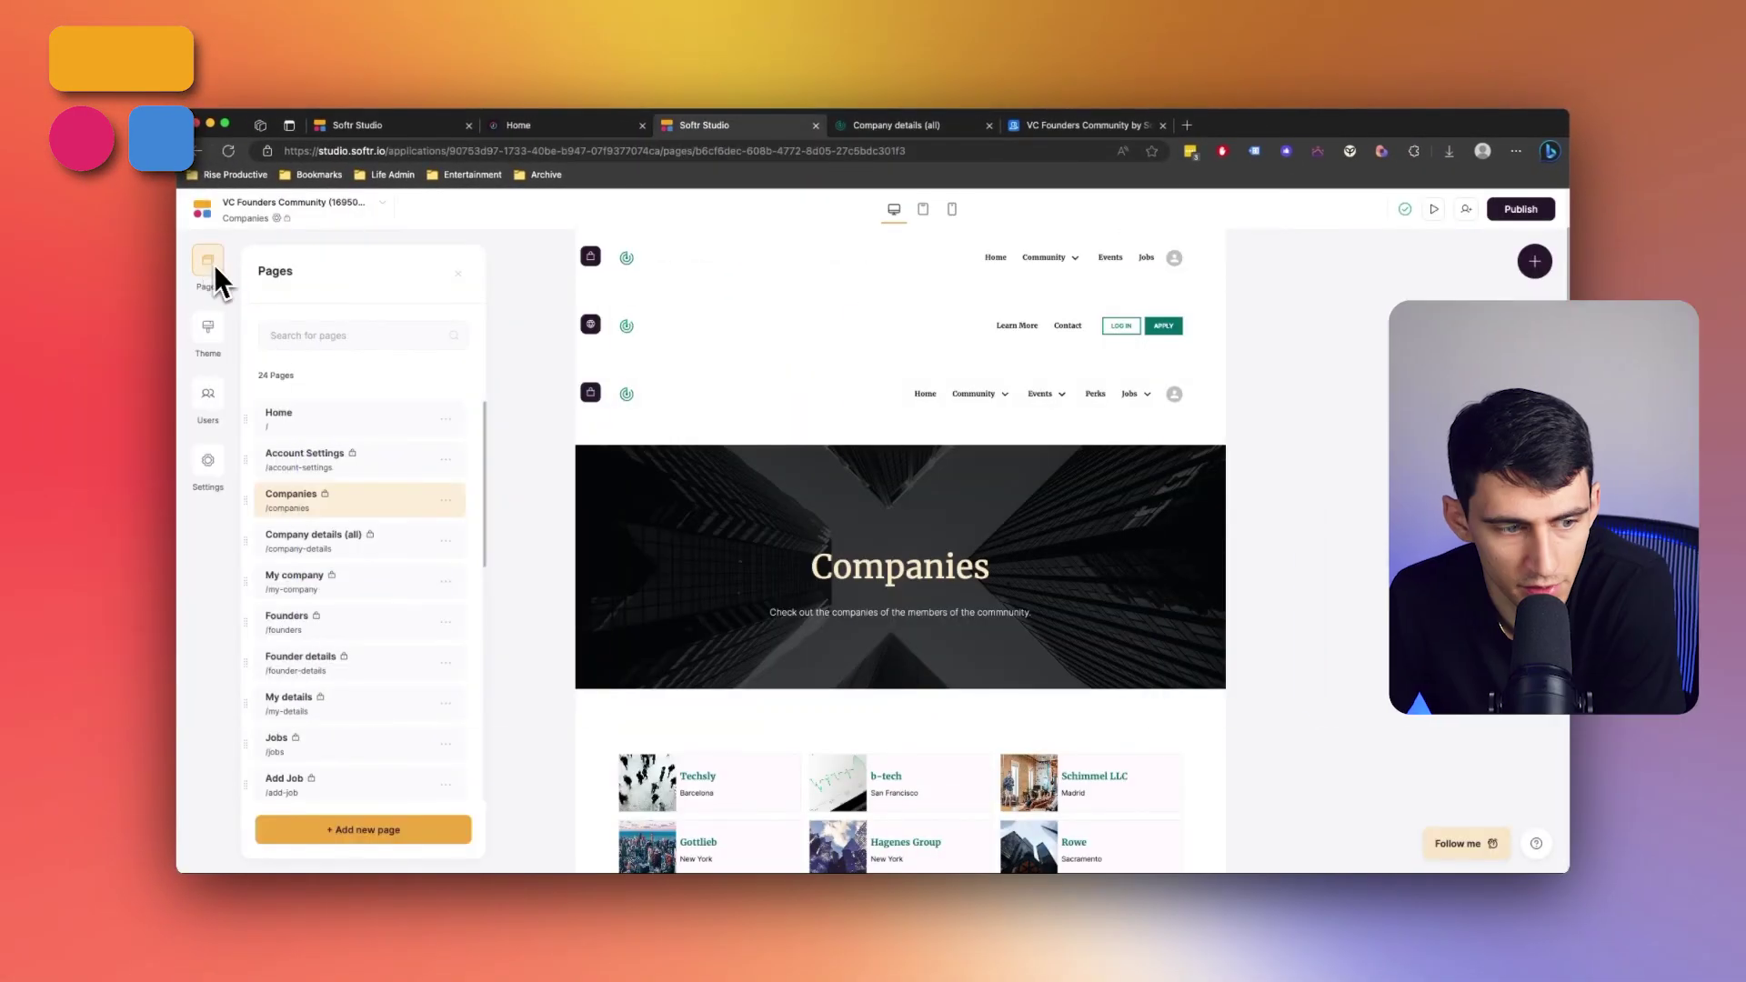
Copy the Founders page's founders card list onto the Company details (all) page
{"action": "left_click", "coordinate": [377, 623]}
{"action": "left_click", "coordinate": [918, 624]}
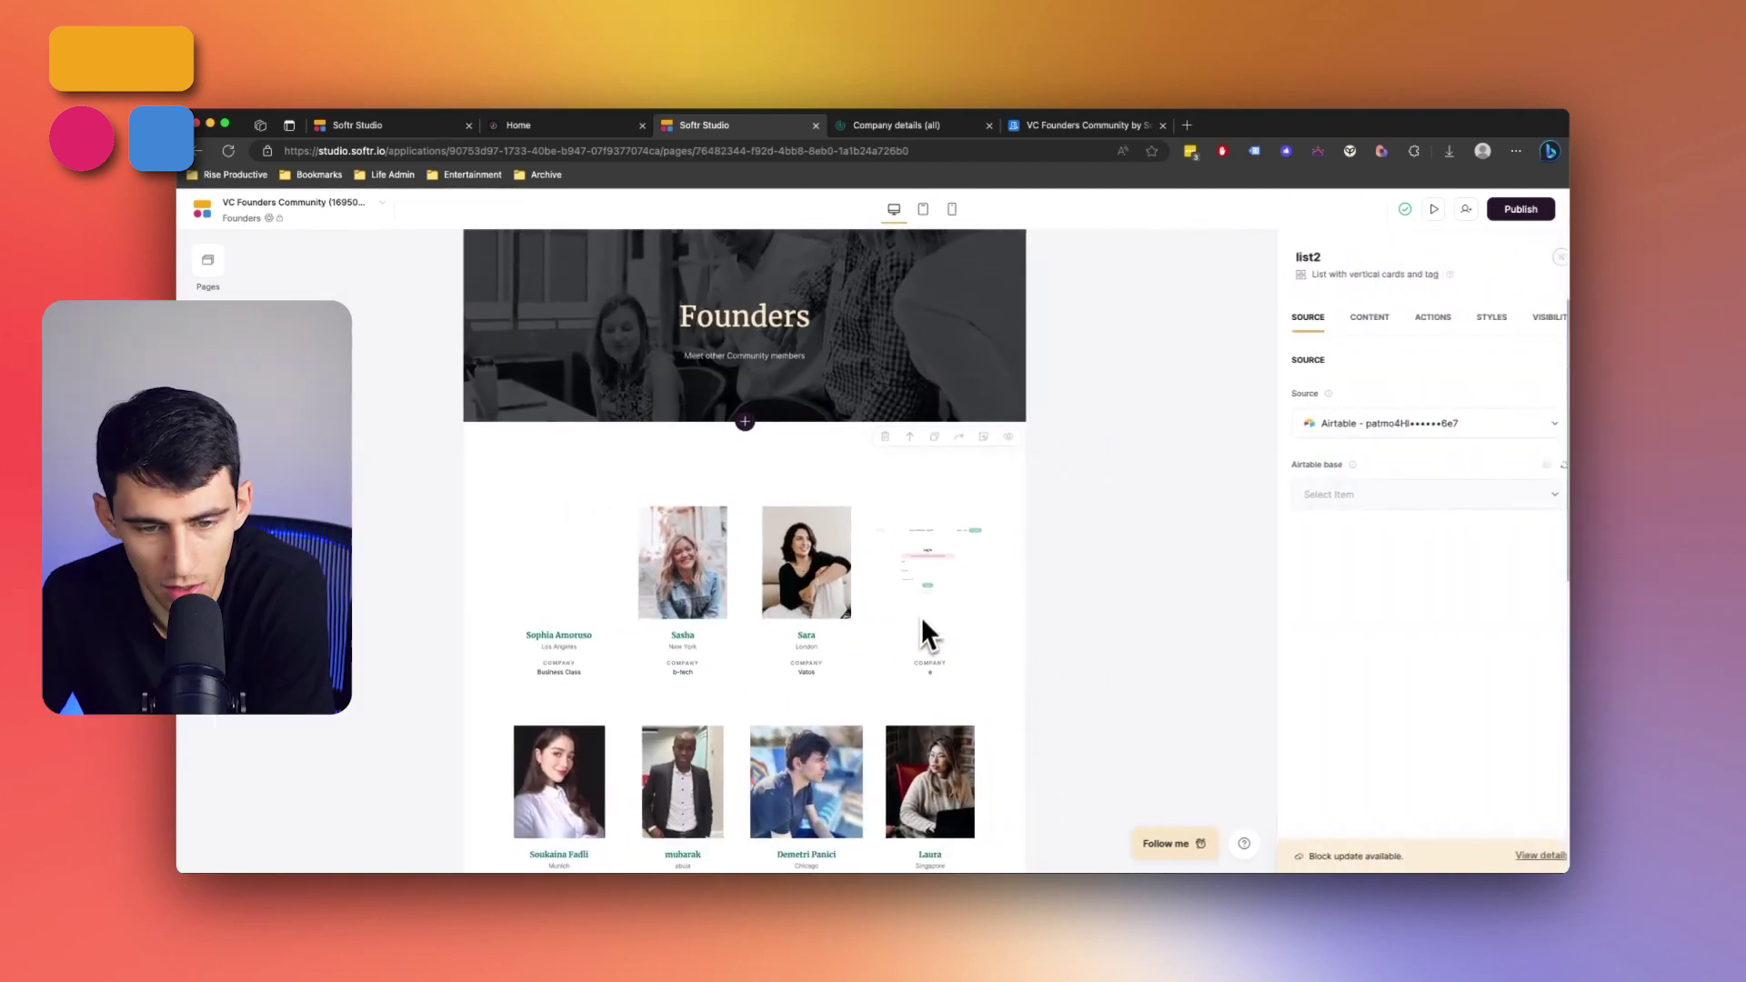
{"action": "left_click", "coordinate": [935, 434]}
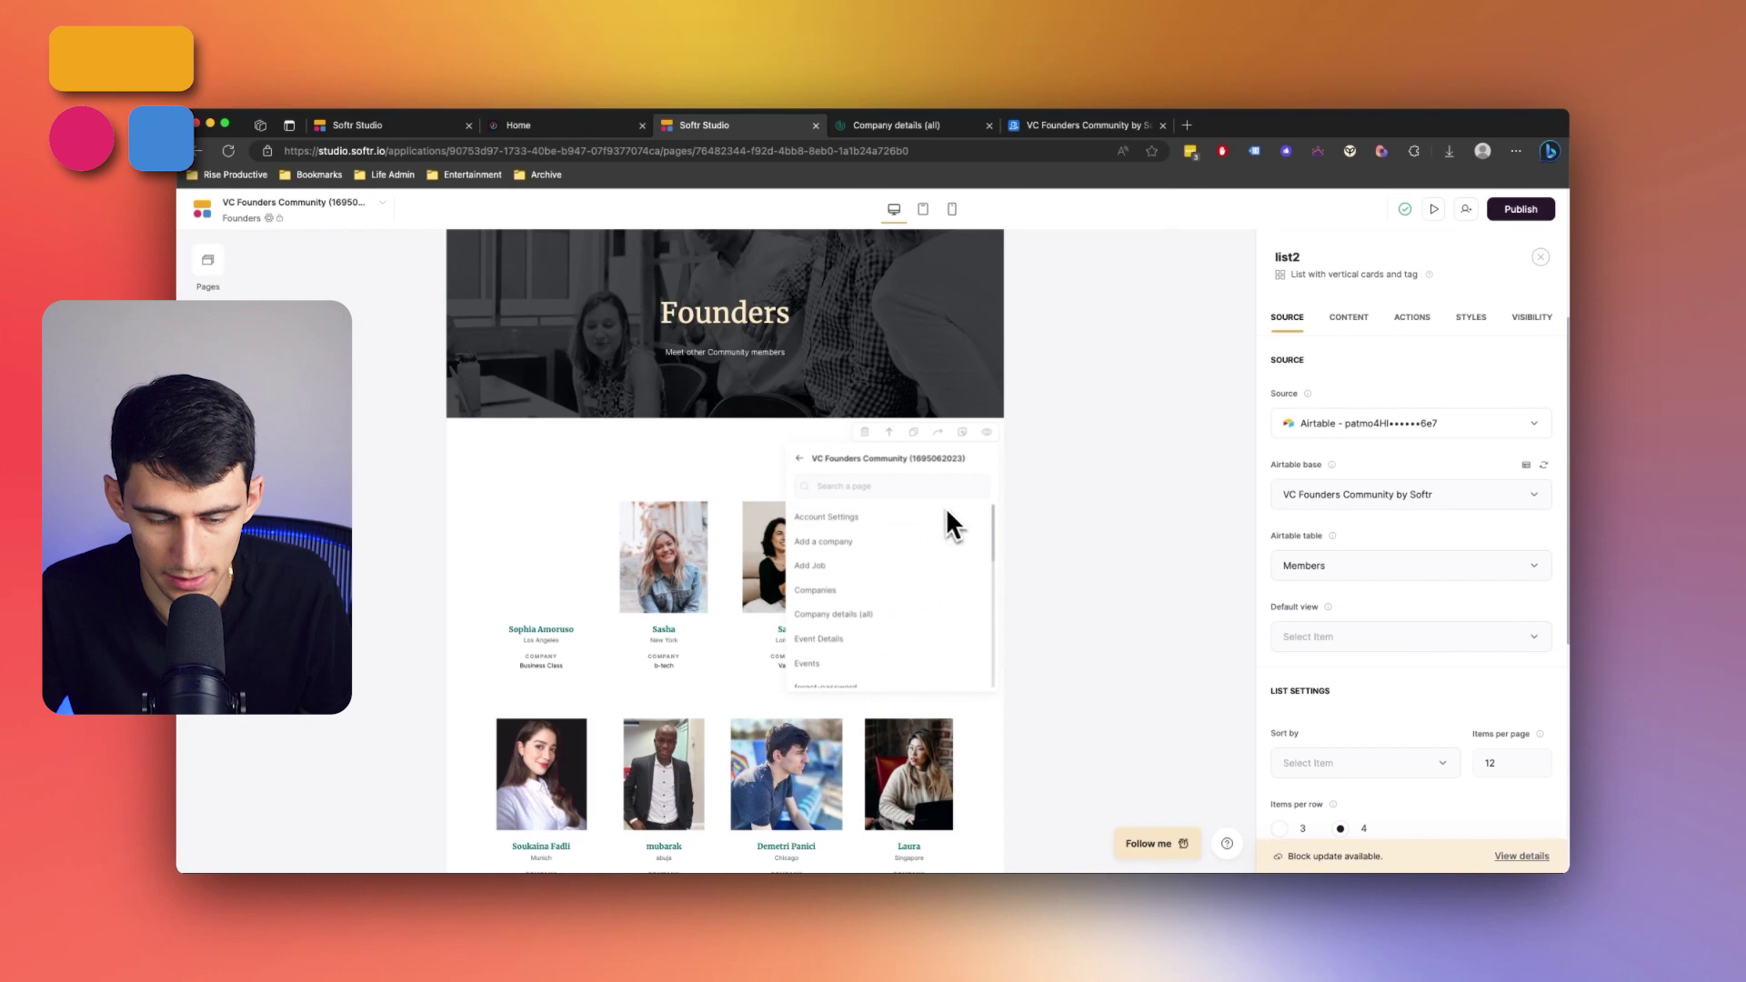
{"action": "left_click", "coordinate": [823, 615]}
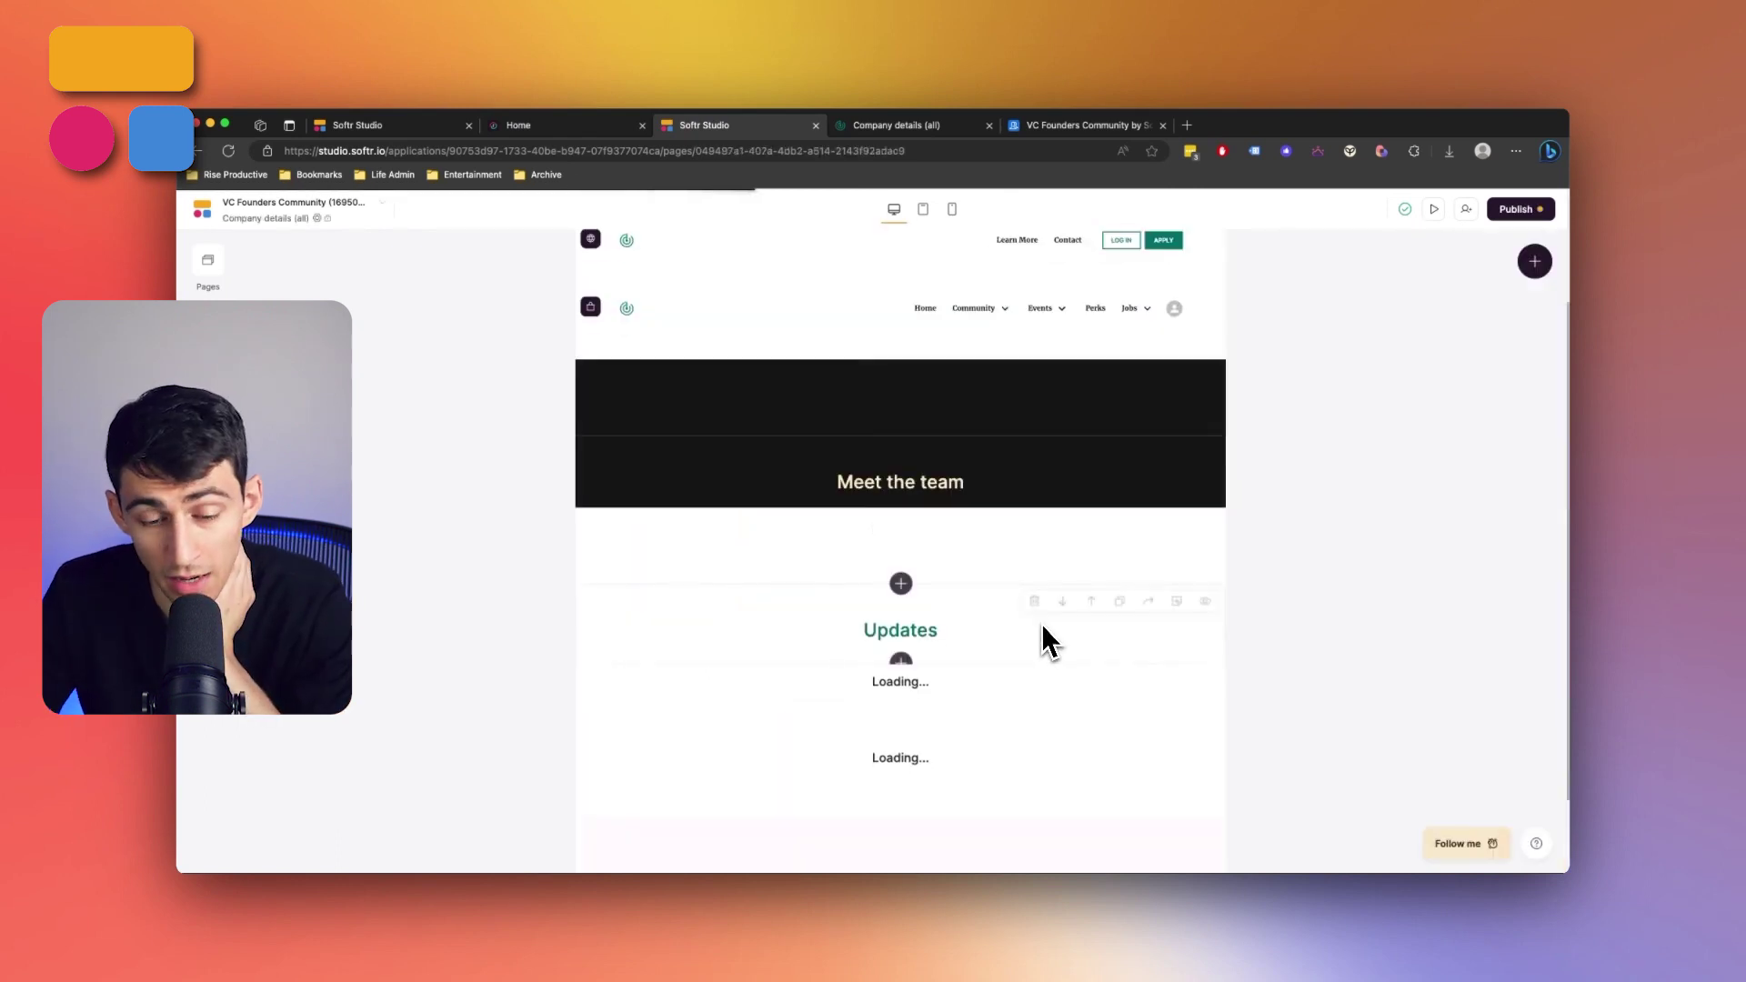
Inspect the settings of the team list and the Updates timeline list on Company details
{"action": "scroll", "coordinate": [1045, 628], "scroll_direction": "down", "scroll_amount": 5}
{"action": "scroll", "coordinate": [1028, 627], "scroll_direction": "down", "scroll_amount": 3}
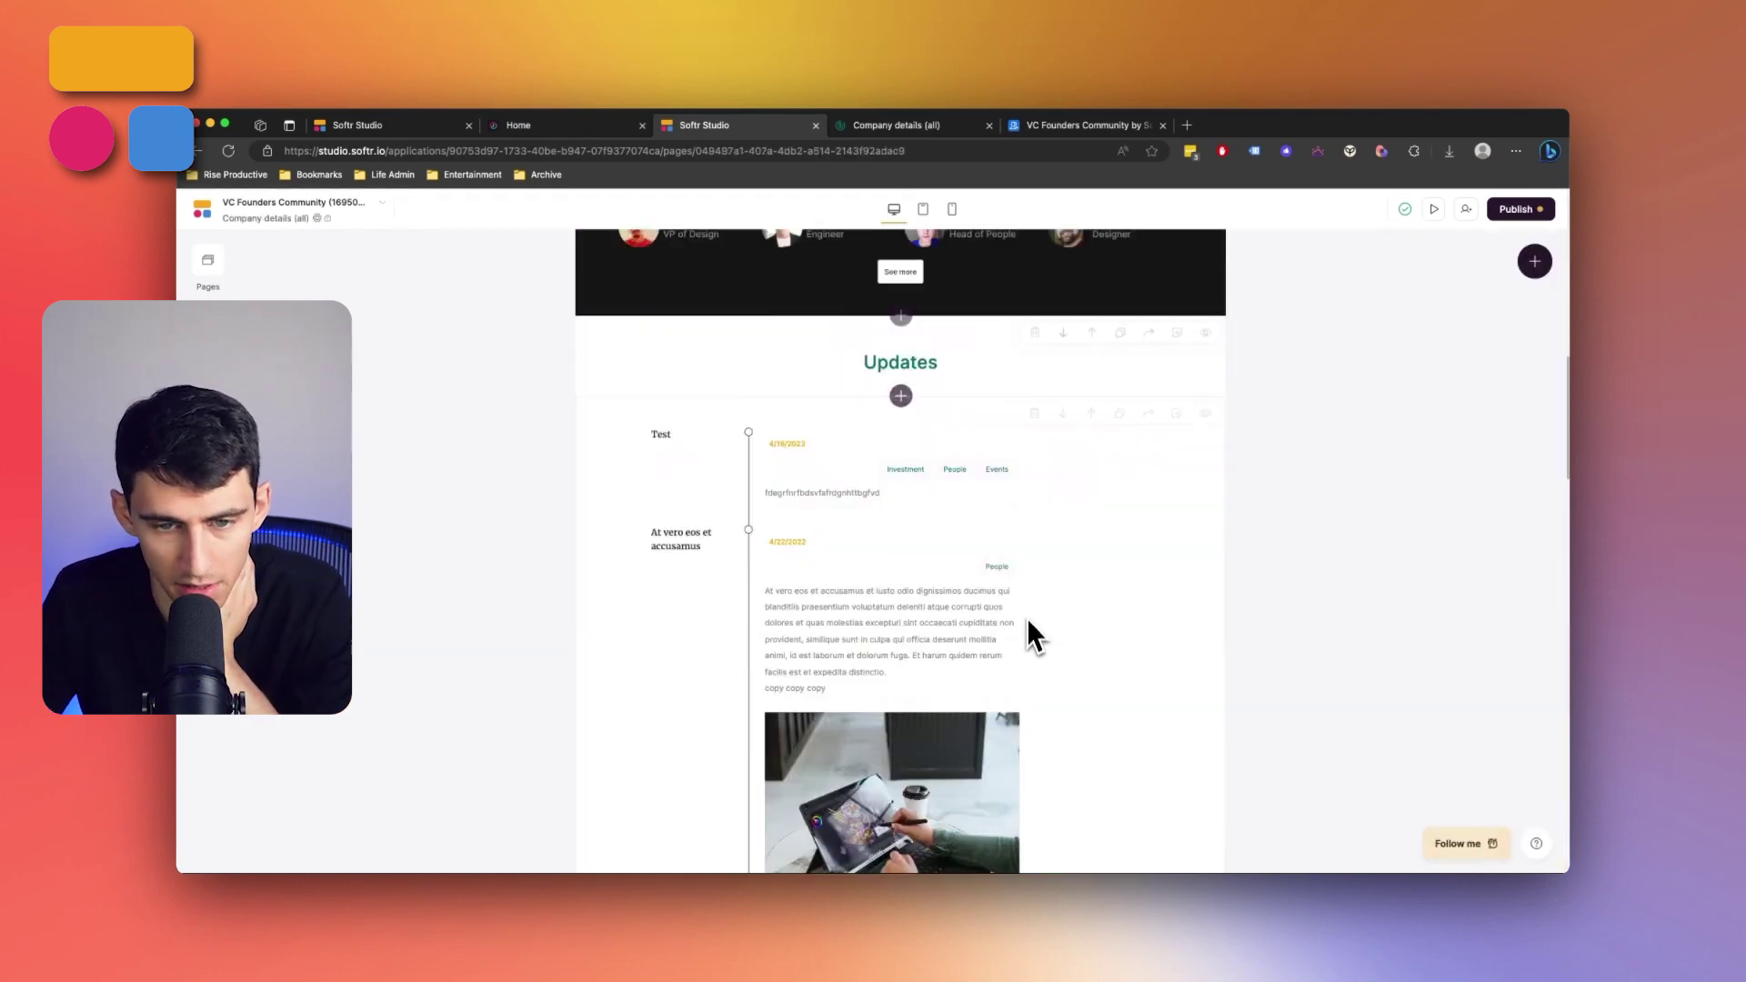
{"action": "scroll", "coordinate": [1027, 628], "scroll_direction": "up", "scroll_amount": 4}
{"action": "left_click", "coordinate": [761, 514]}
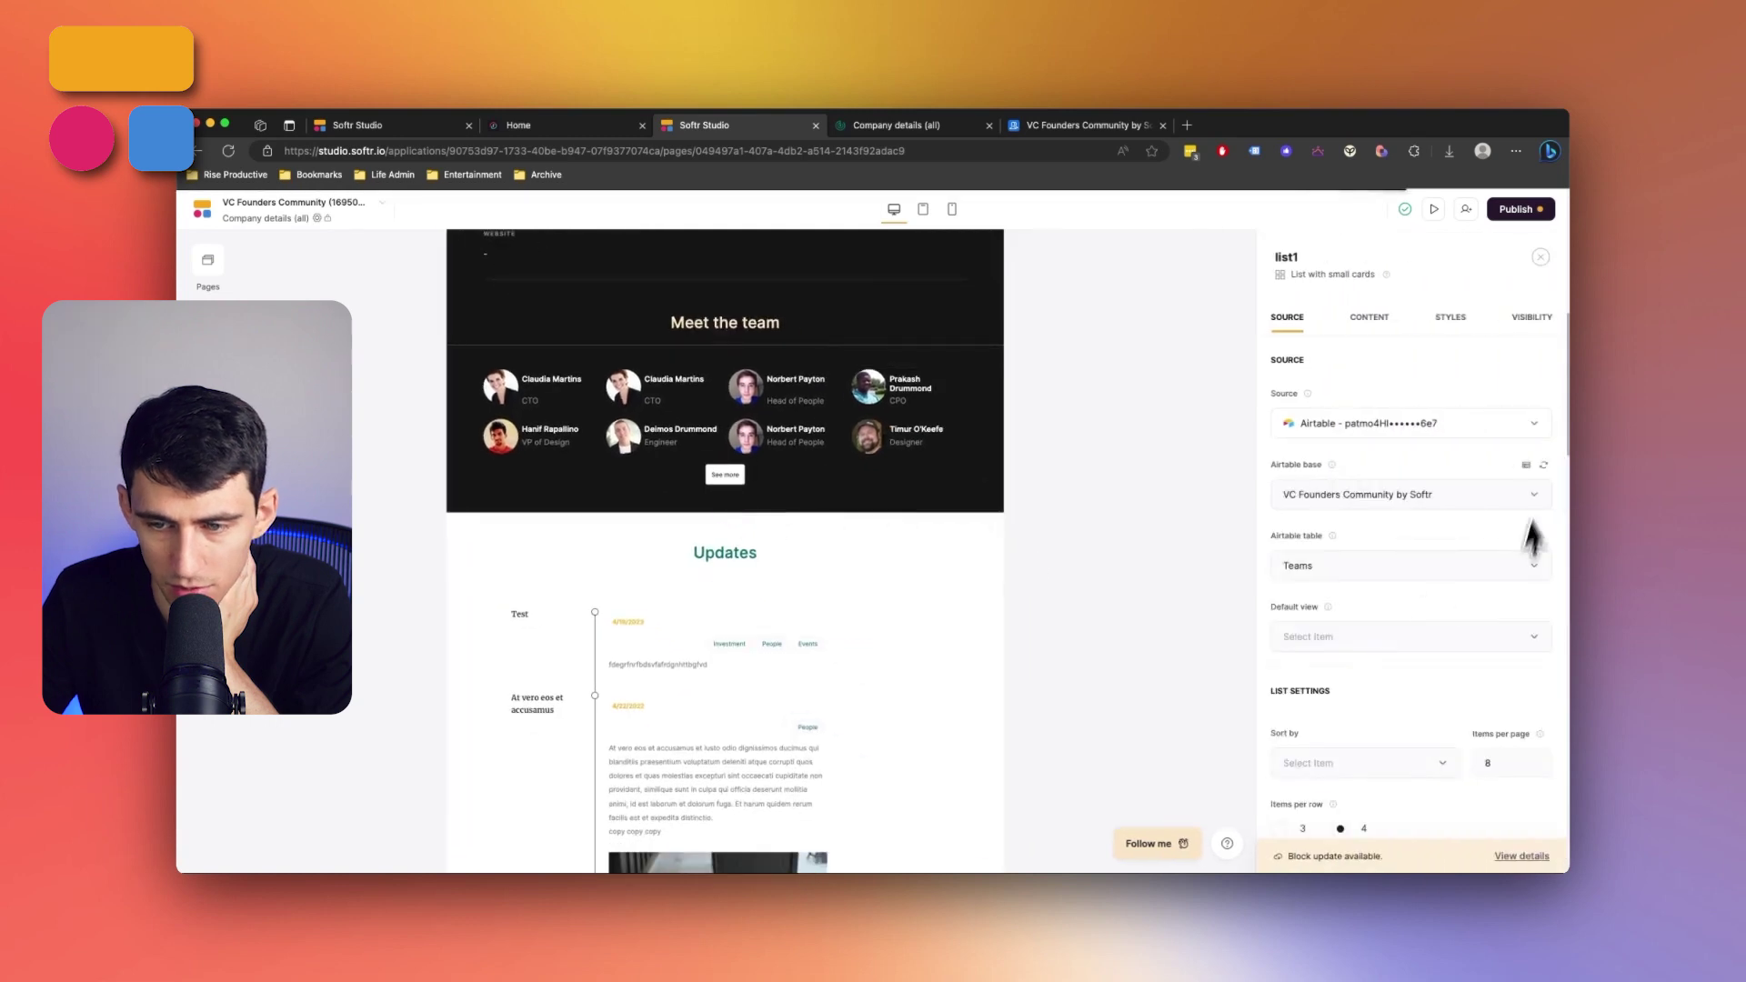
{"action": "scroll", "coordinate": [1410, 543], "scroll_direction": "down", "scroll_amount": 5}
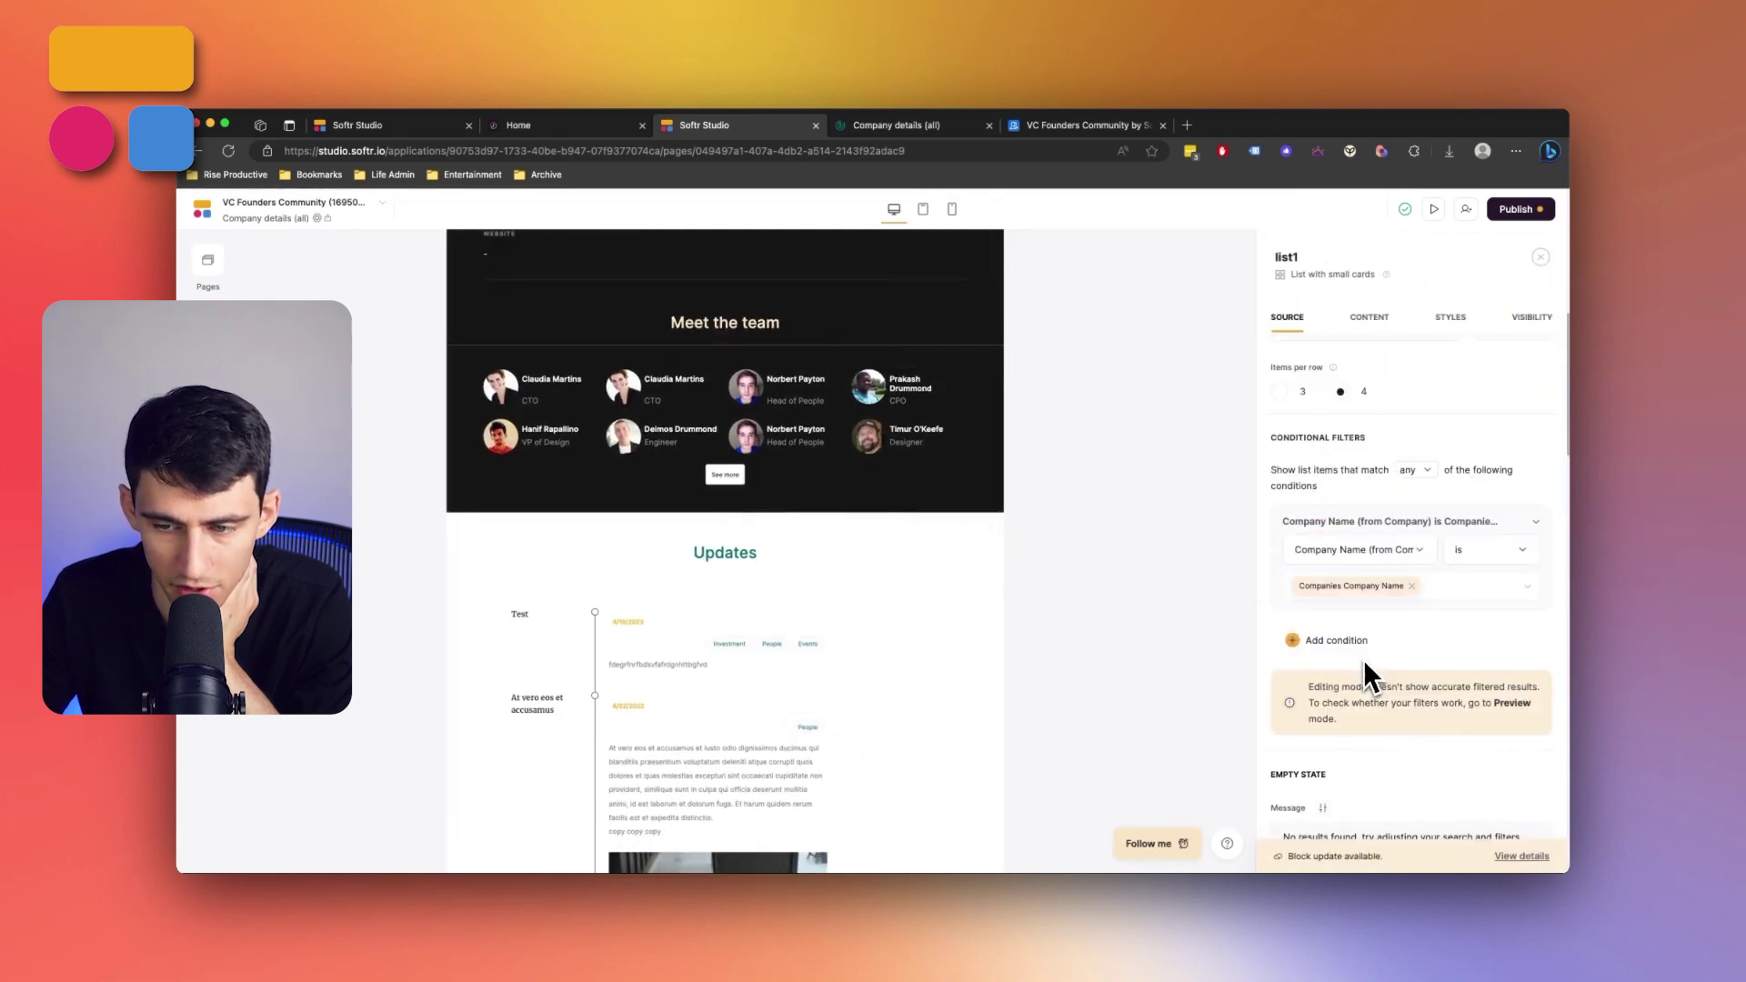
{"action": "scroll", "coordinate": [887, 582], "scroll_direction": "down", "scroll_amount": 12}
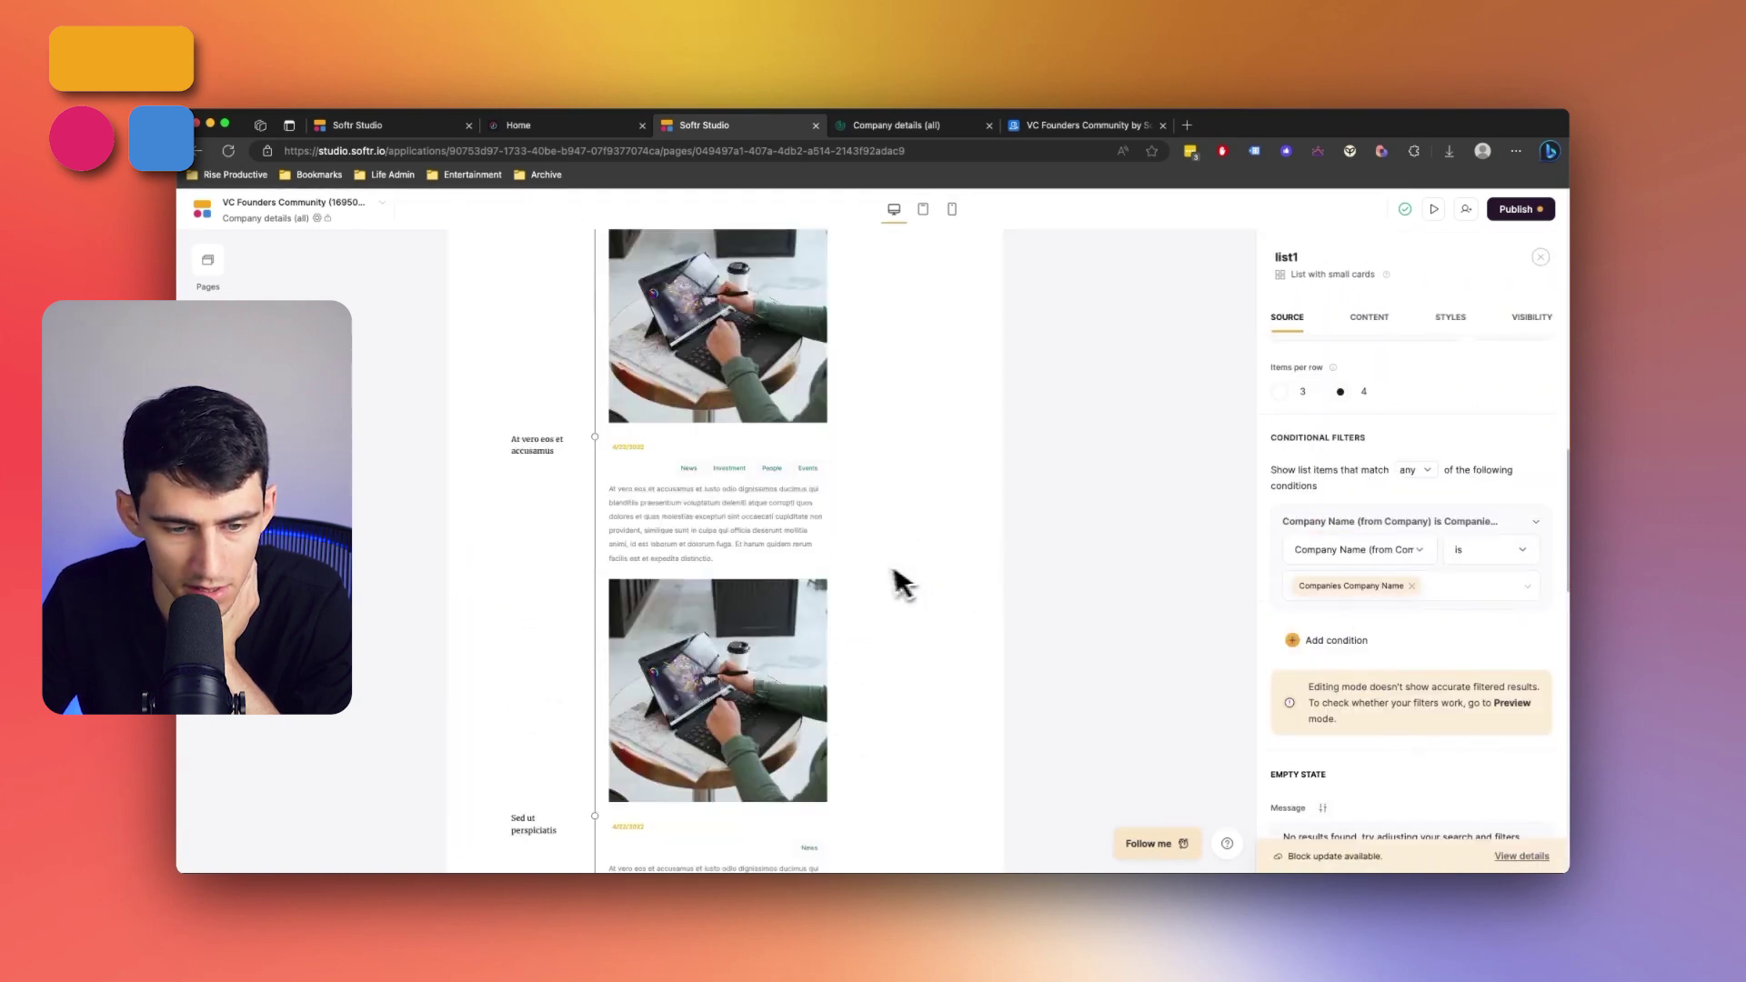
{"action": "scroll", "coordinate": [795, 605], "scroll_direction": "up", "scroll_amount": 12}
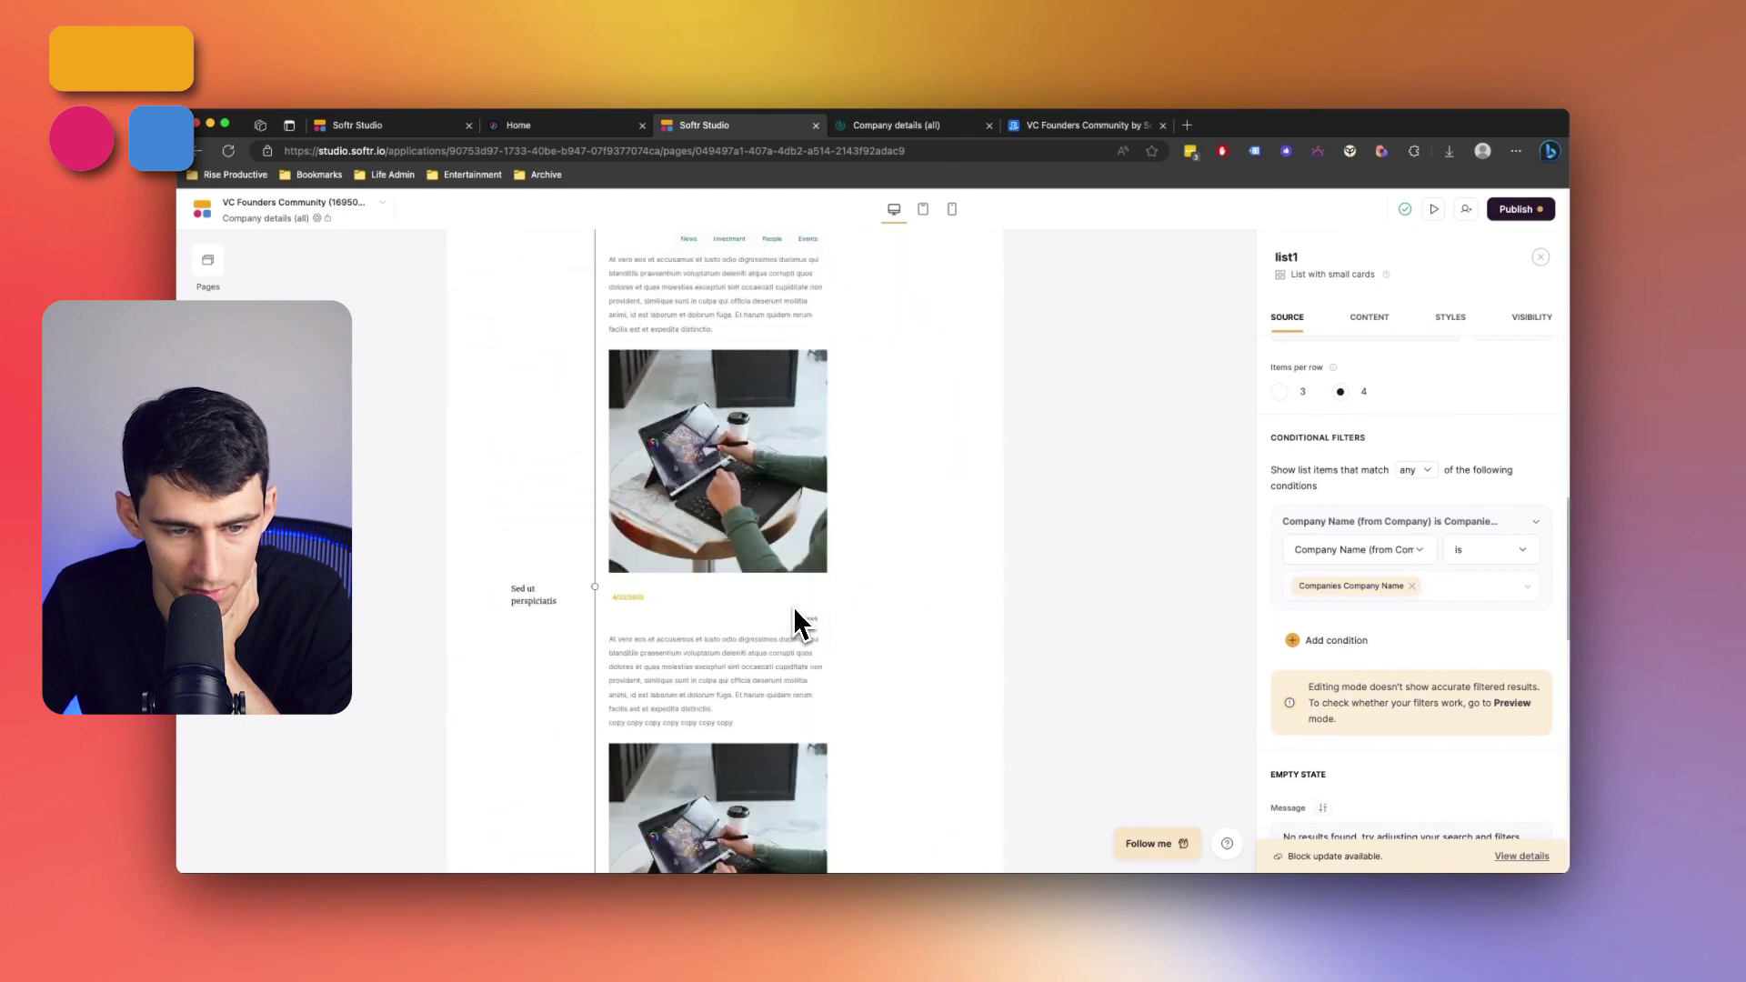
{"action": "scroll", "coordinate": [723, 575], "scroll_direction": "down", "scroll_amount": 10}
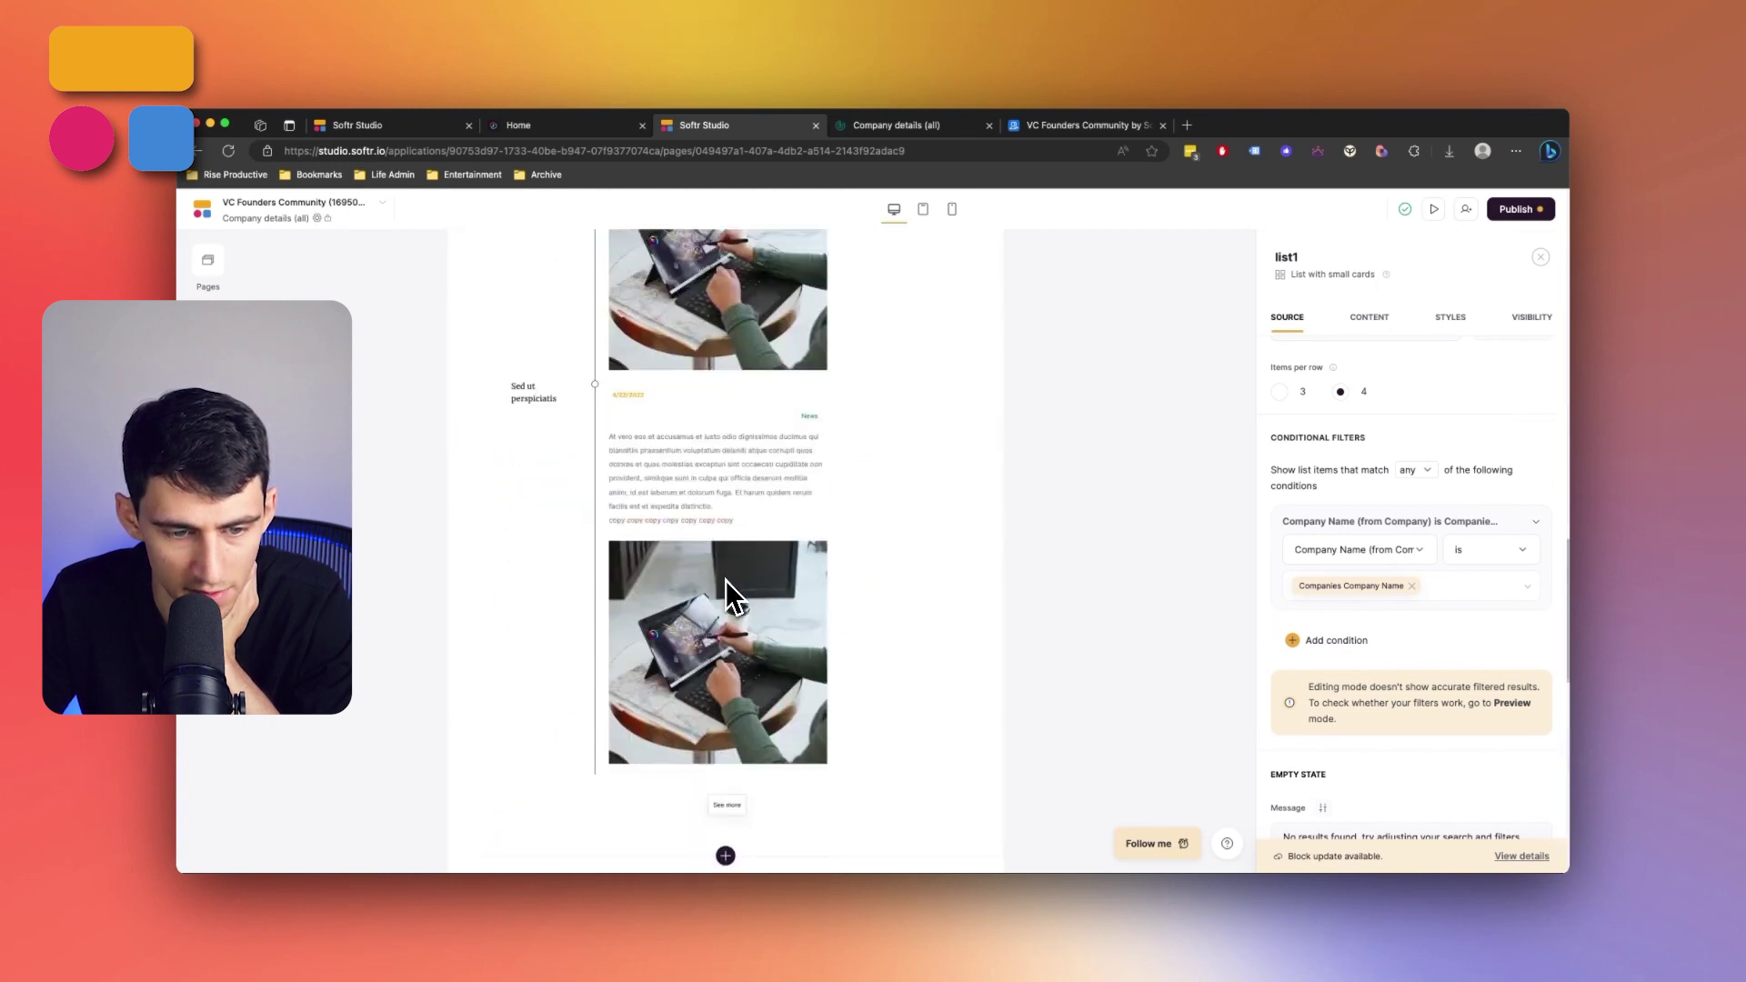
{"action": "scroll", "coordinate": [714, 655], "scroll_direction": "up", "scroll_amount": 5}
{"action": "left_click", "coordinate": [711, 662]}
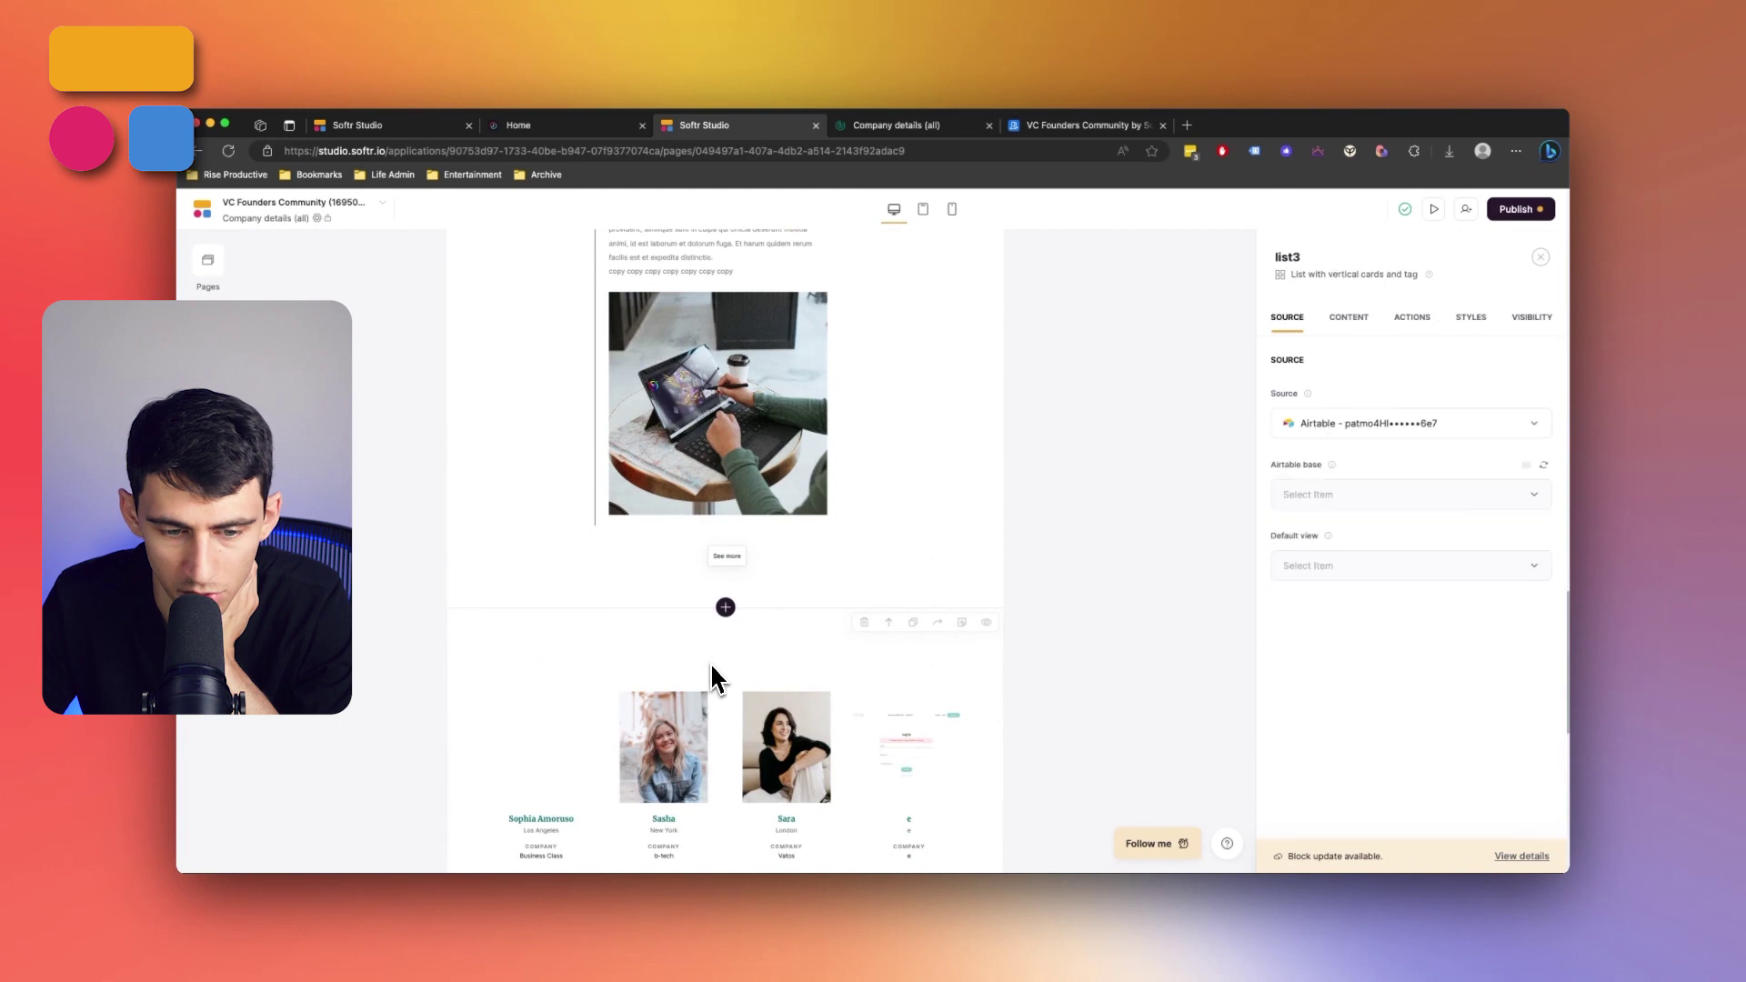
{"action": "scroll", "coordinate": [818, 727], "scroll_direction": "up", "scroll_amount": 2}
{"action": "scroll", "coordinate": [877, 719], "scroll_direction": "down", "scroll_amount": 6}
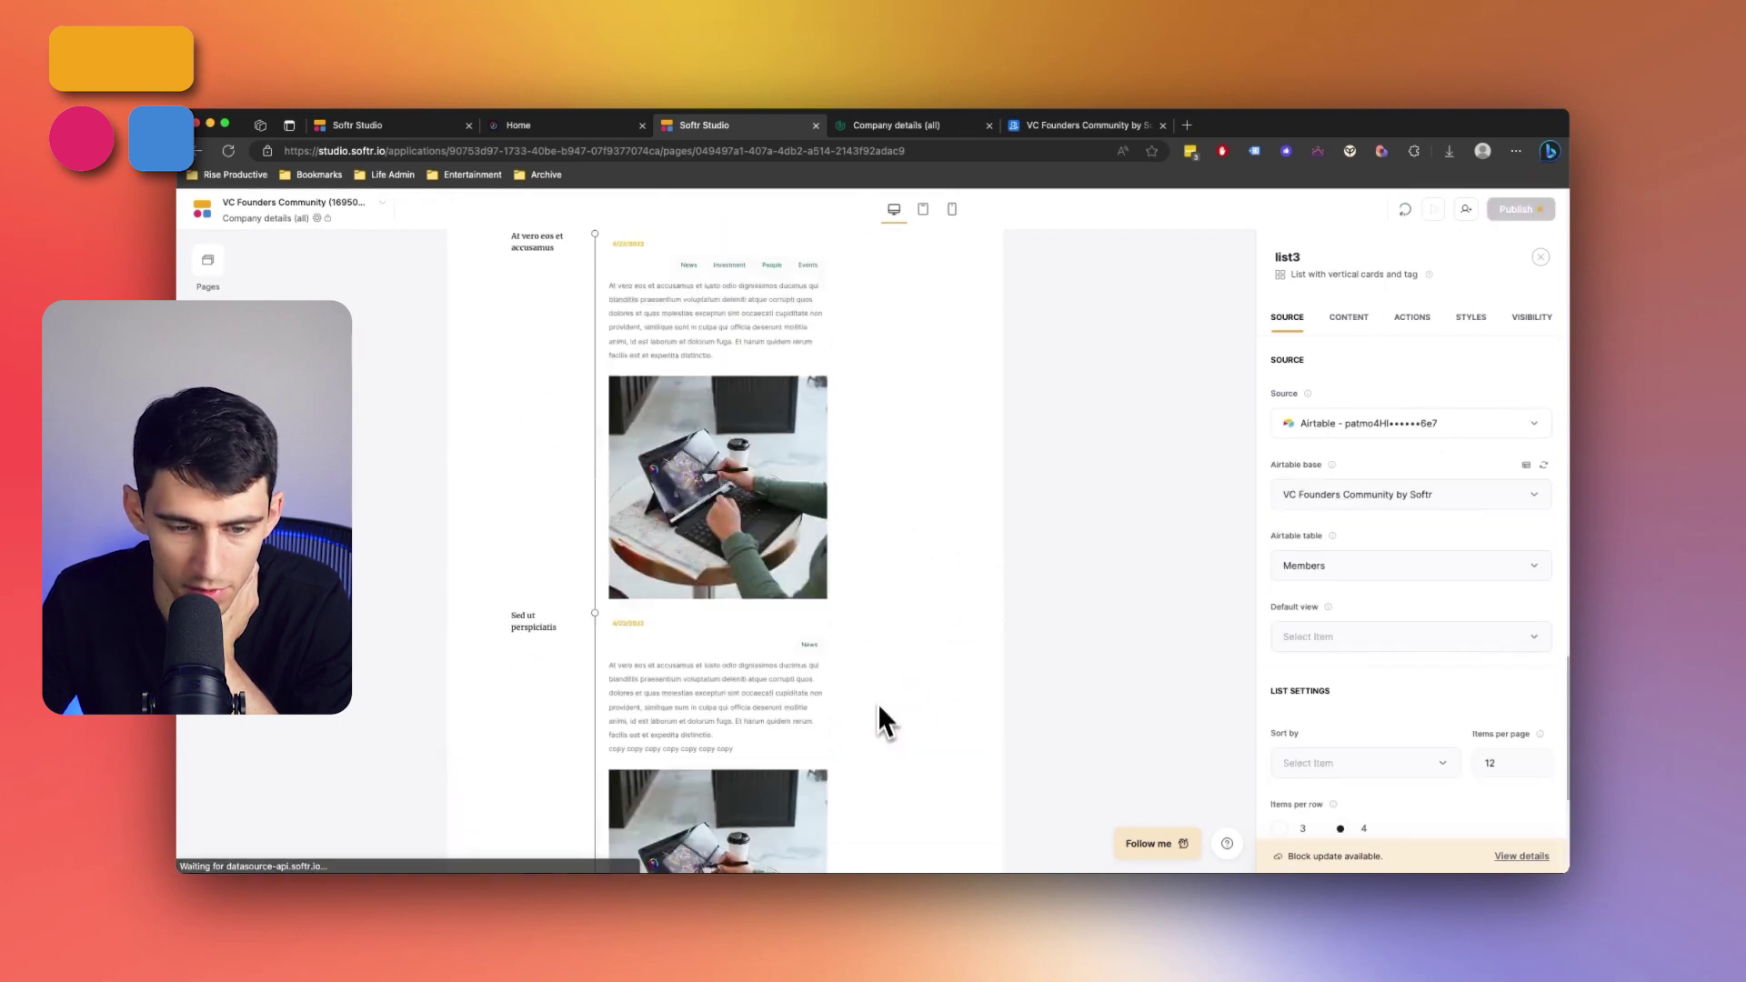
Duplicate the Updates heading block (h3) and retitle it 'Our Founders'
{"action": "left_click", "coordinate": [889, 440]}
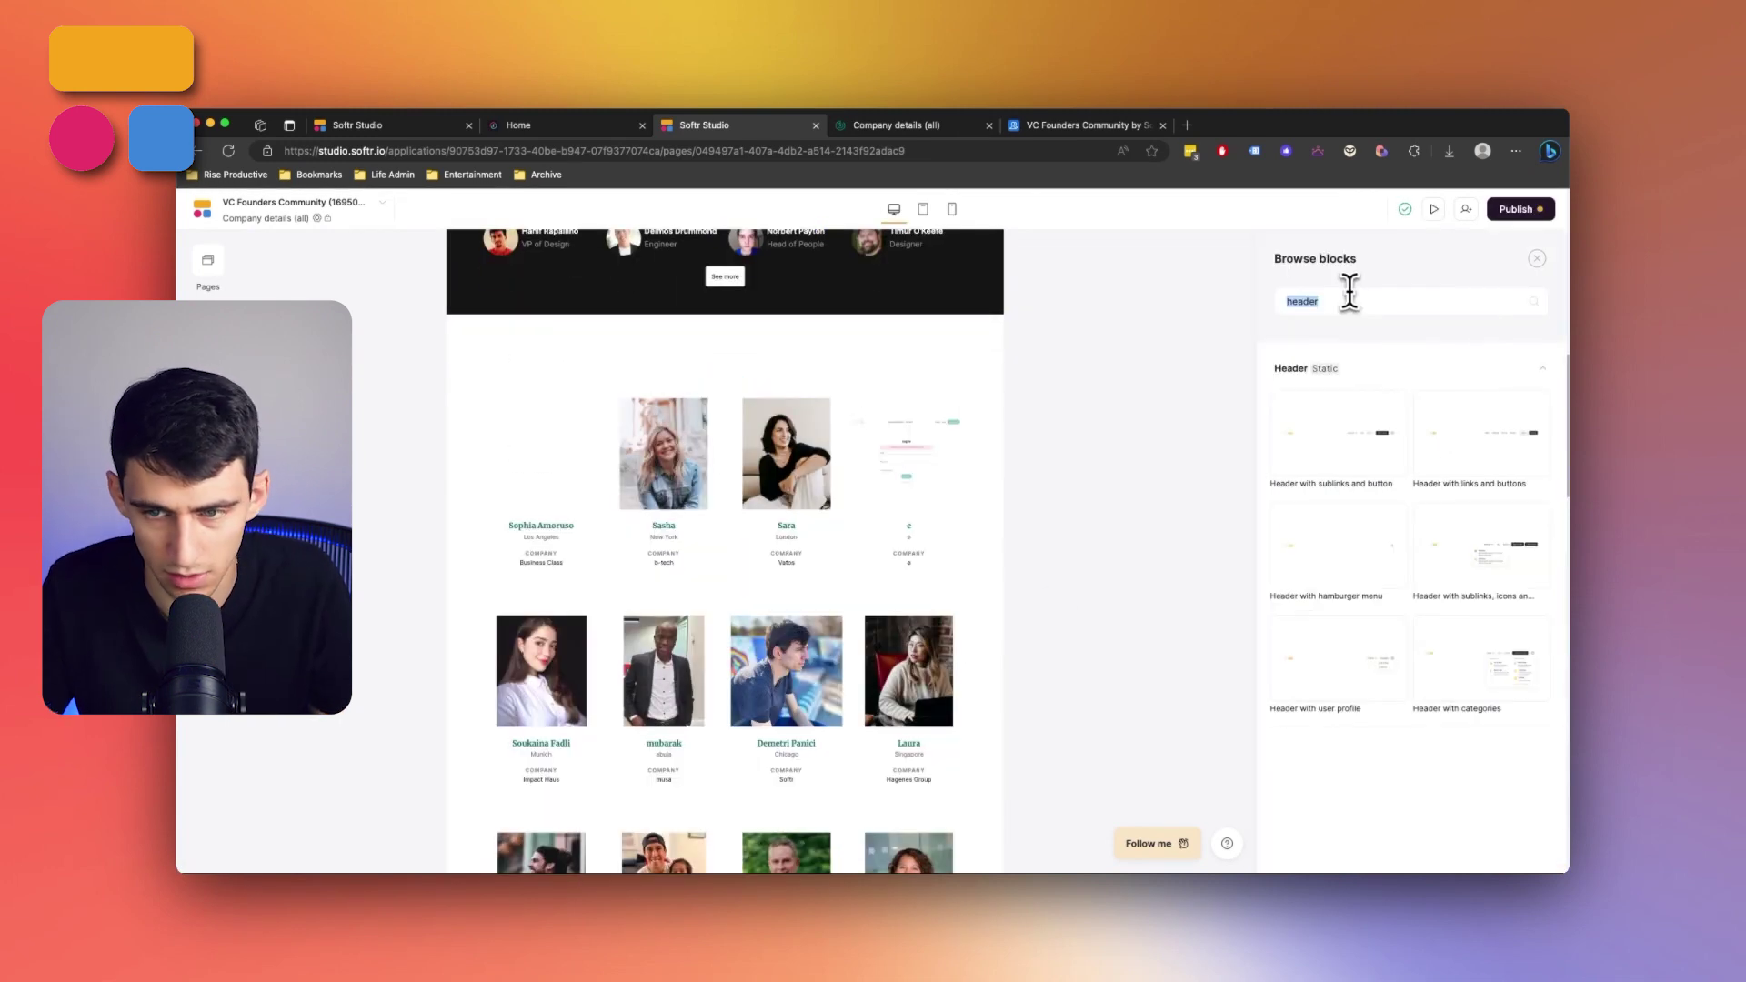
{"action": "type", "text": "h3"}
{"action": "scroll", "coordinate": [718, 637], "scroll_direction": "down", "scroll_amount": 5}
{"action": "left_click", "coordinate": [699, 650]}
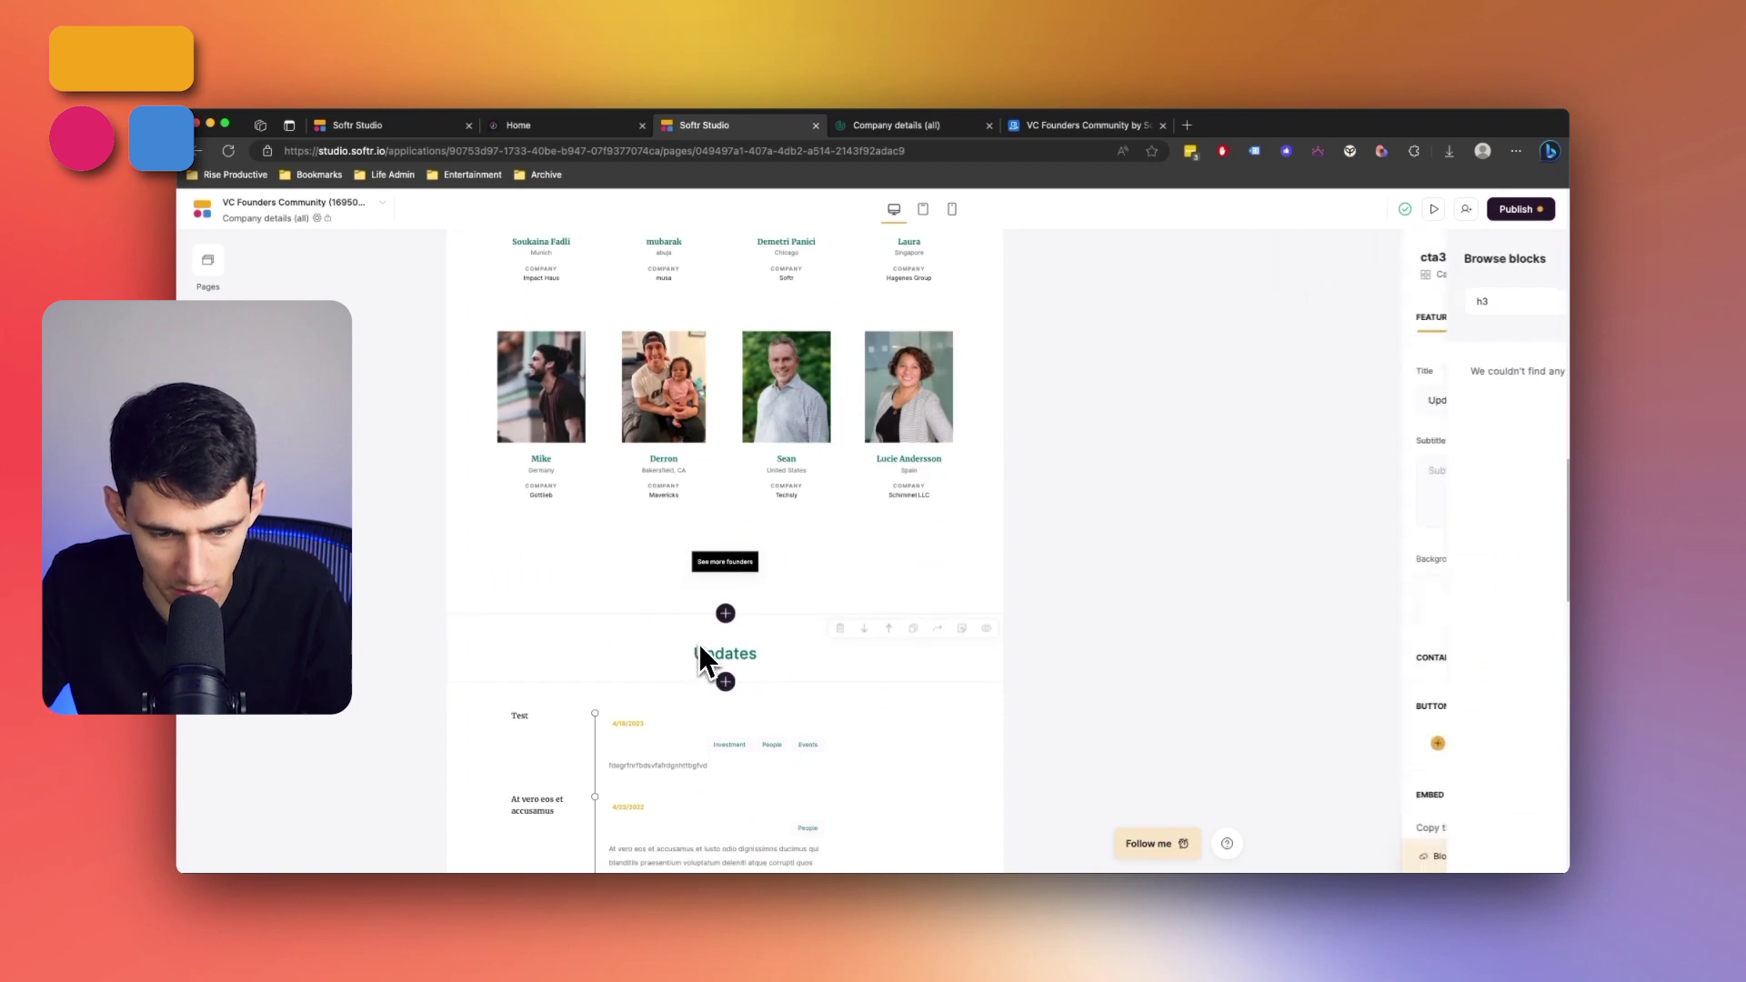
{"action": "left_click", "coordinate": [913, 629]}
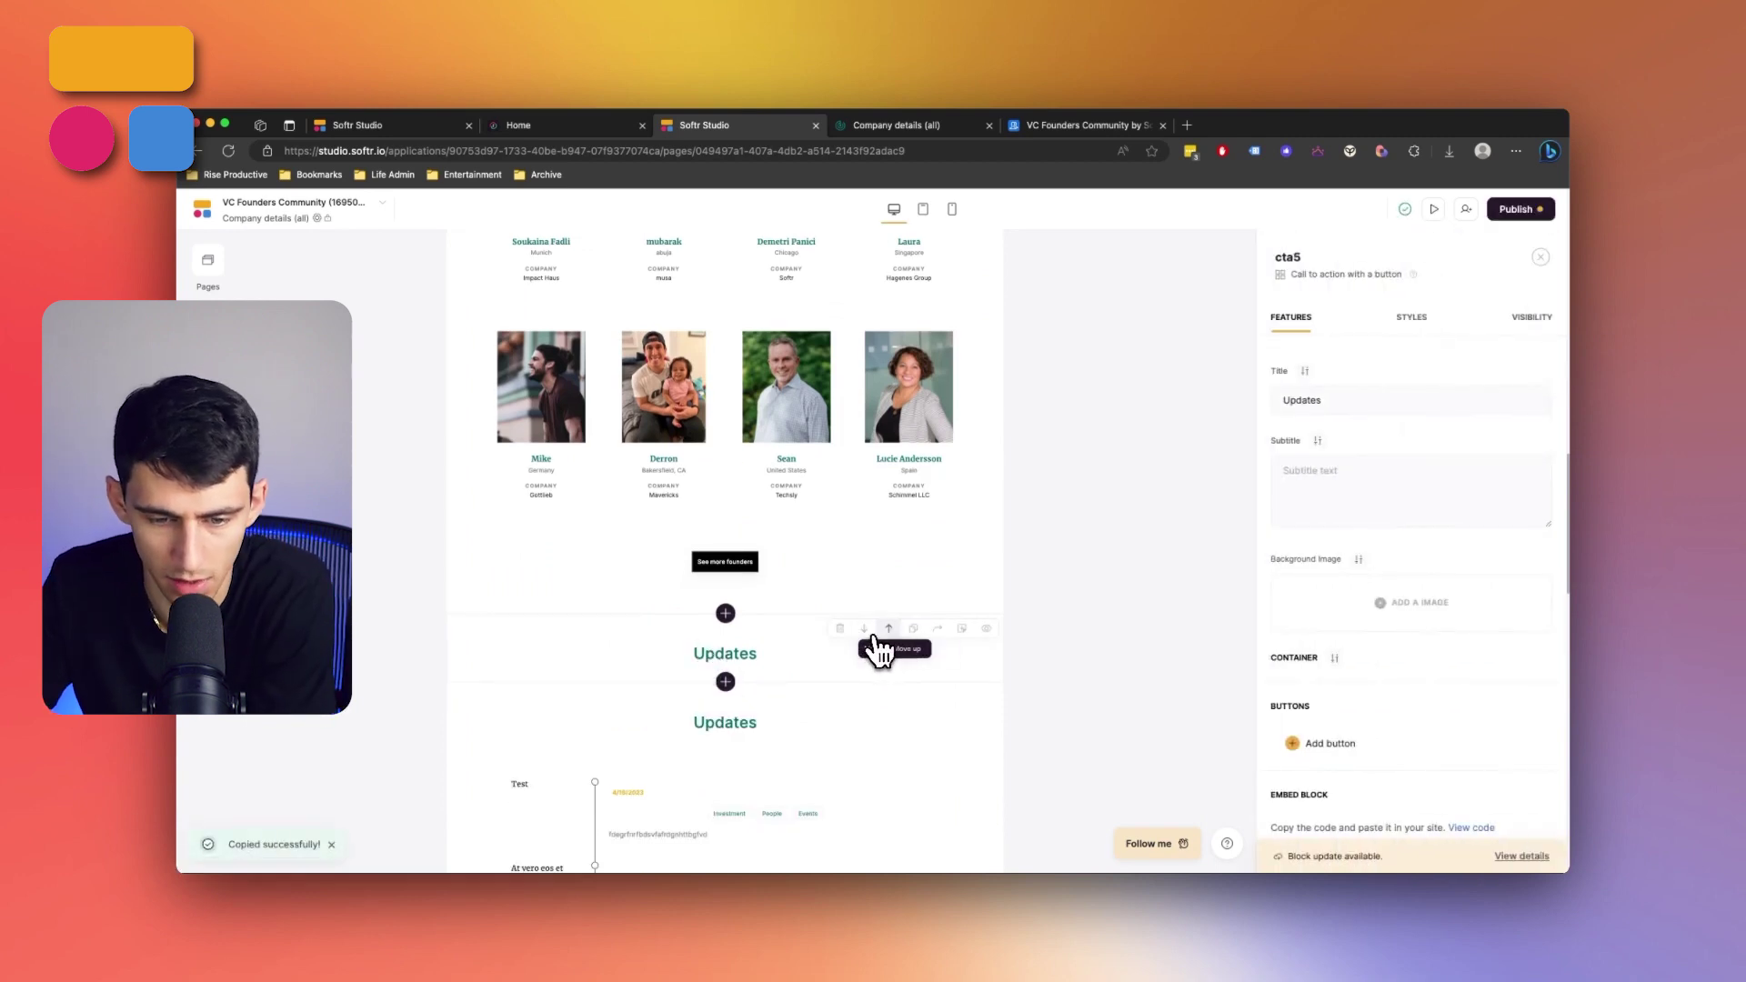
{"action": "left_click", "coordinate": [887, 632]}
{"action": "double_click", "coordinate": [1380, 400]}
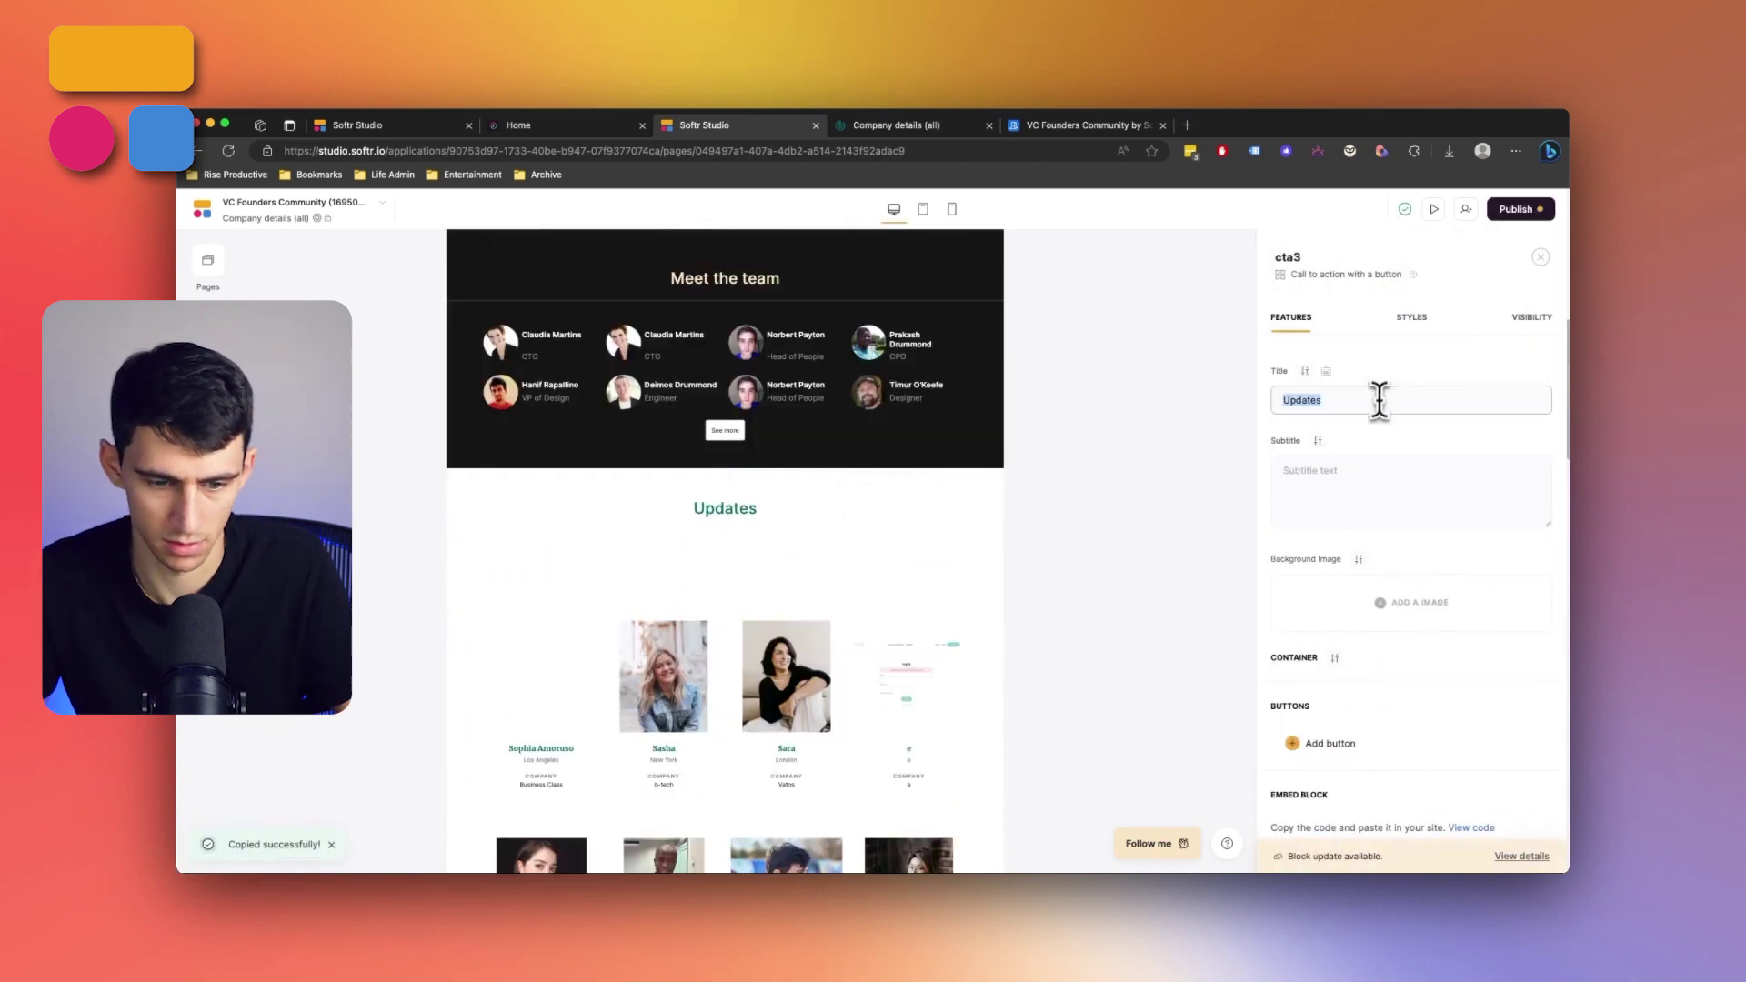
{"action": "type", "text": "Our Founders"}
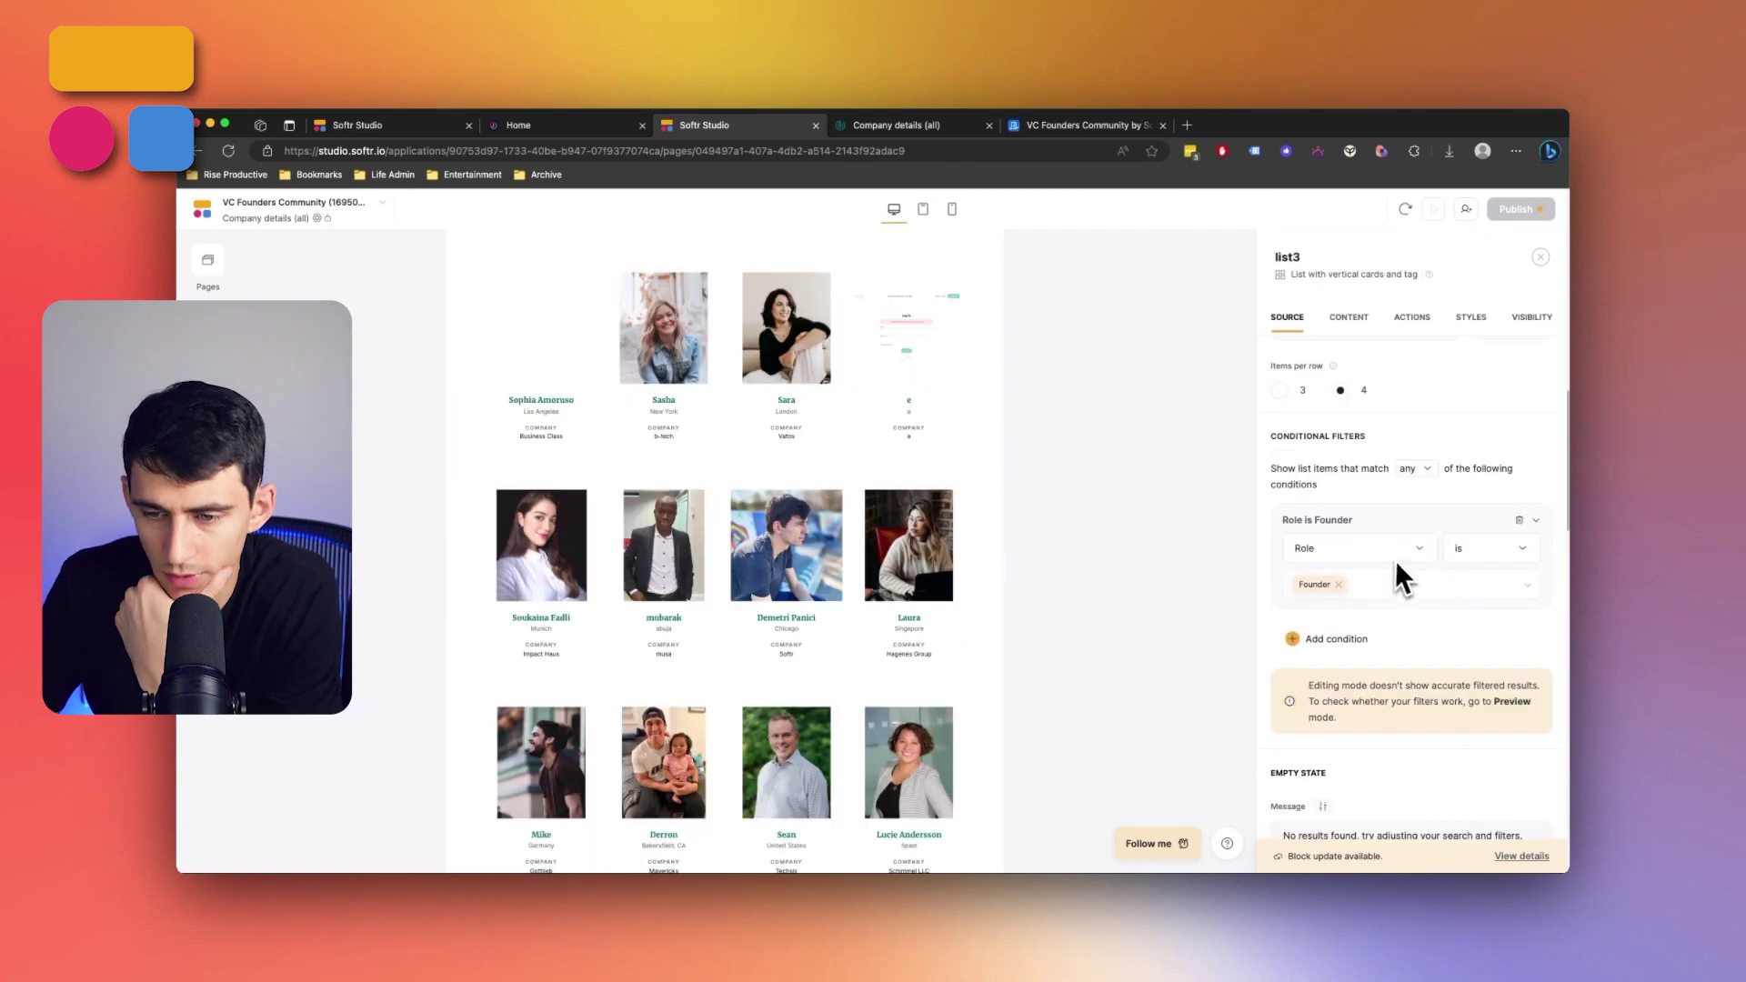
Change the founders list filter field from Role to Company Name (from Companies)
{"action": "left_click", "coordinate": [1402, 557]}
{"action": "left_click", "coordinate": [1387, 701]}
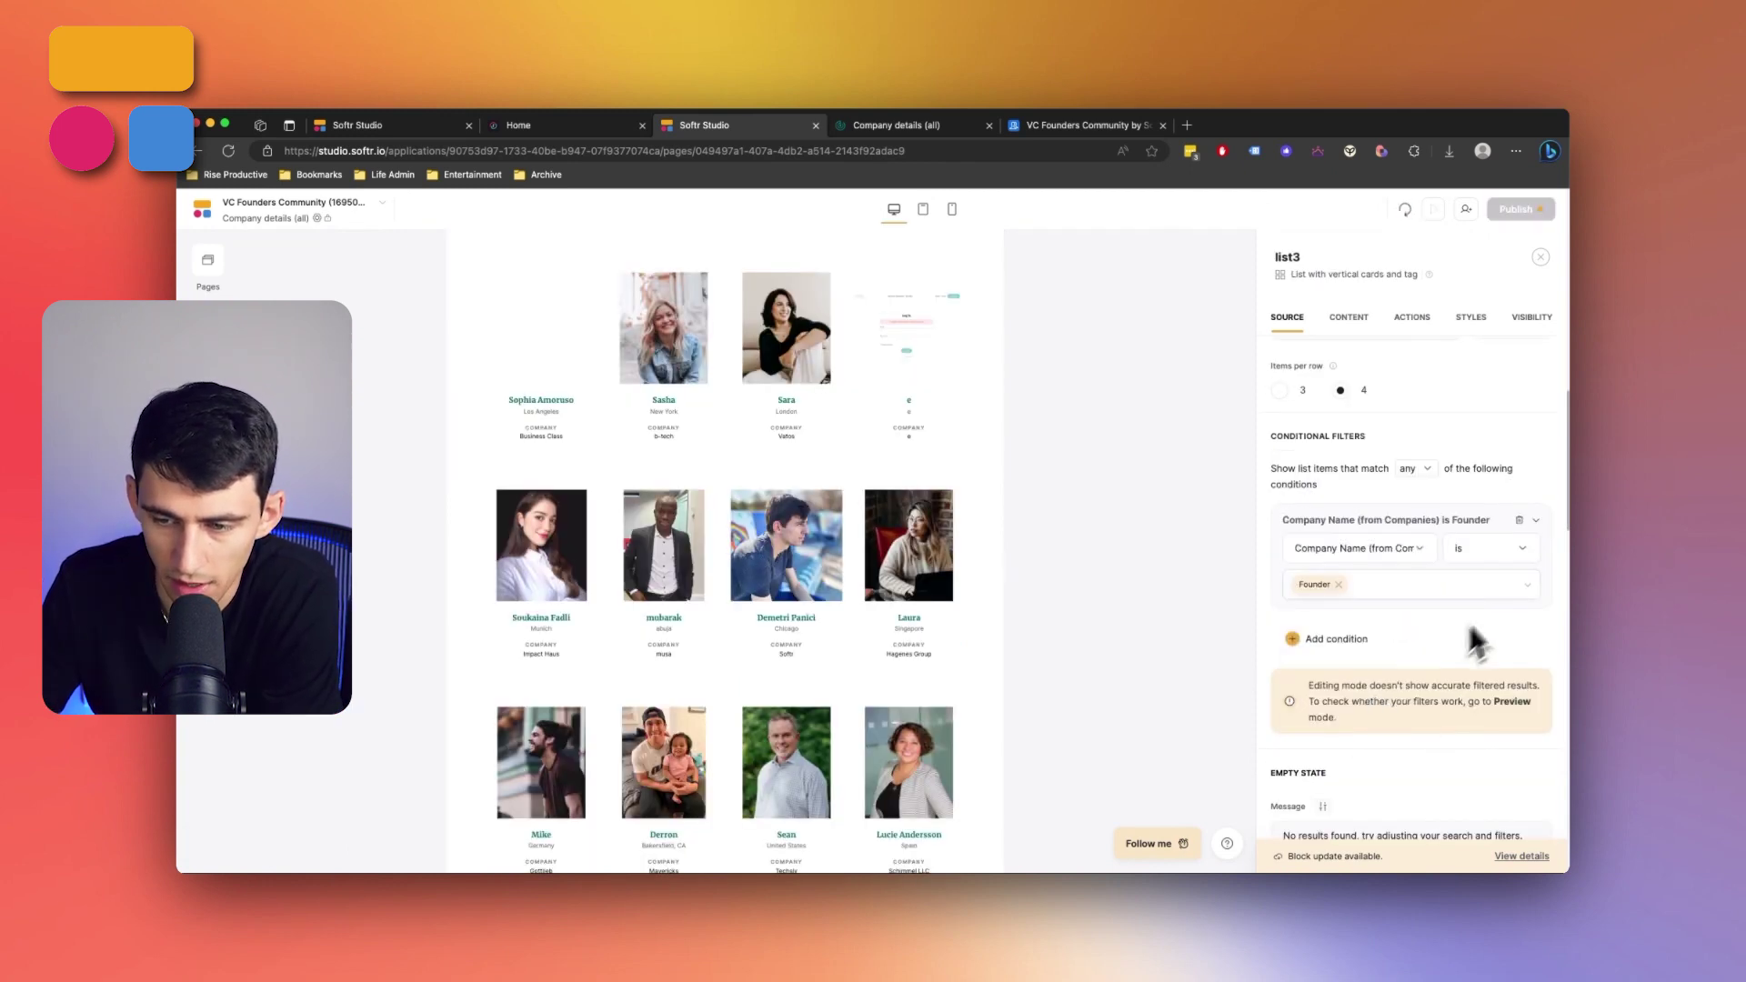
{"action": "left_click", "coordinate": [1530, 590]}
{"action": "left_click", "coordinate": [1373, 651]}
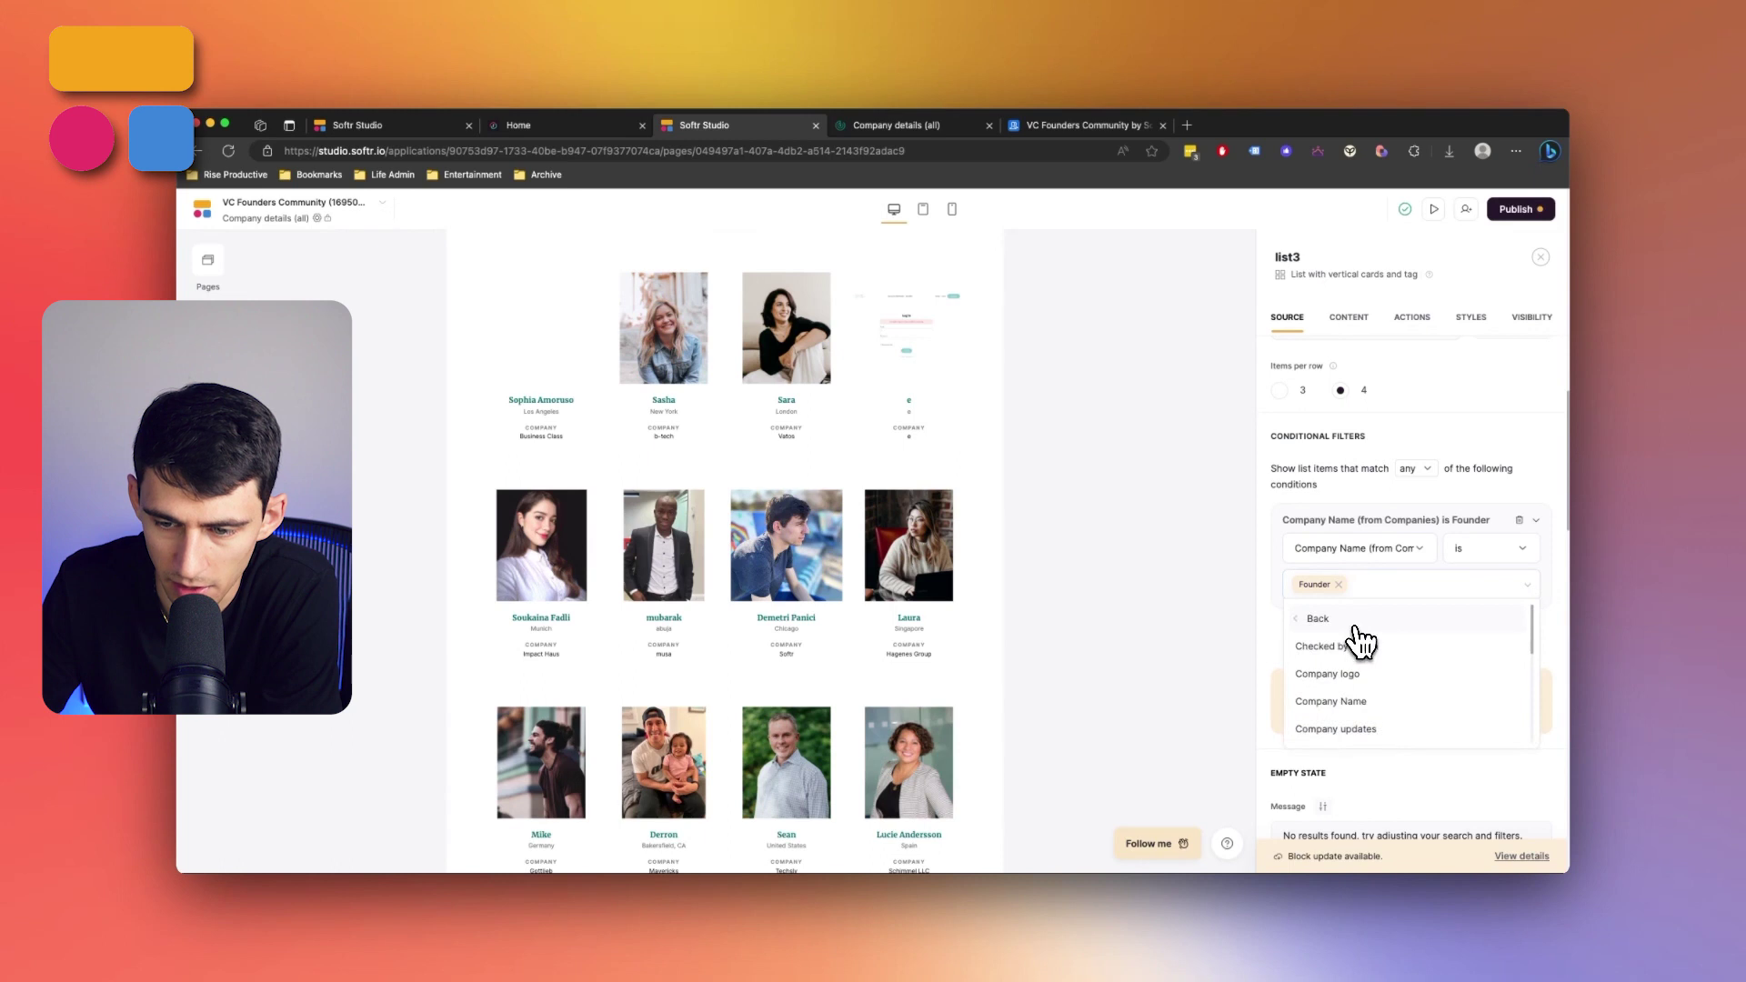
{"action": "key", "text": "Escape"}
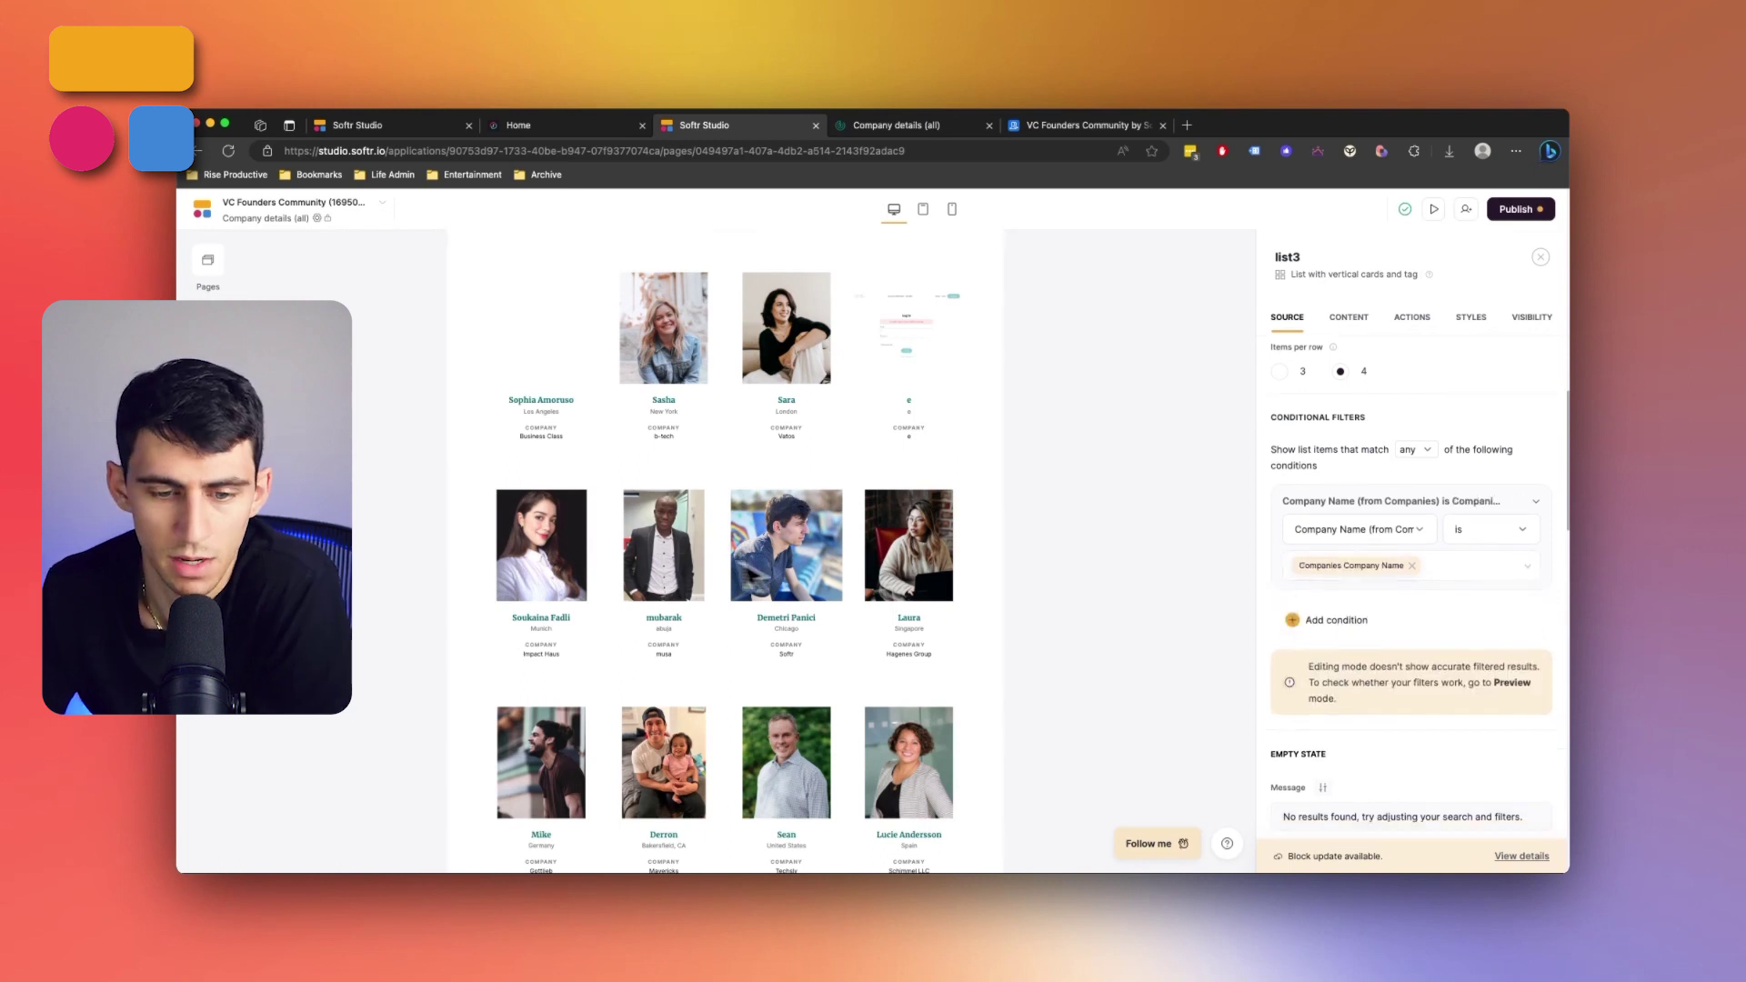
{"action": "scroll", "coordinate": [682, 487], "scroll_direction": "up", "scroll_amount": 1}
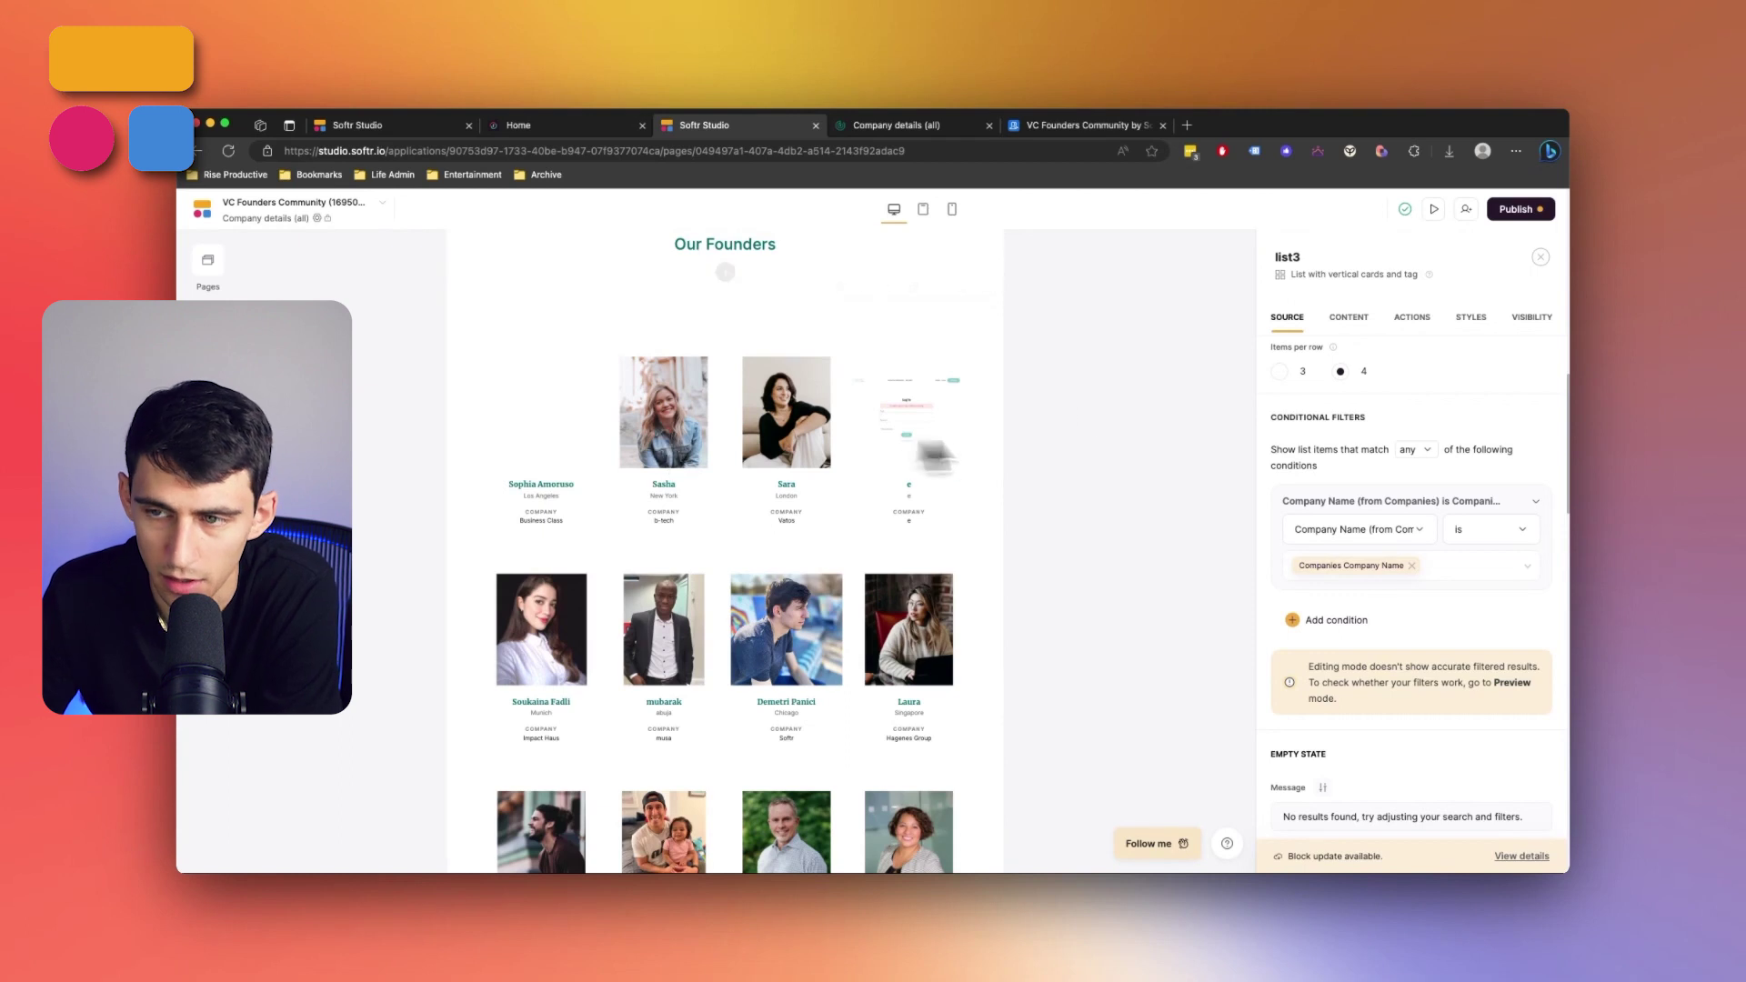
Publish the app and confirm the live b-tech company page lists only its own founder
{"action": "left_click", "coordinate": [1521, 209]}
{"action": "left_click", "coordinate": [1419, 417]}
{"action": "key", "text": "ctrl+Tab"}
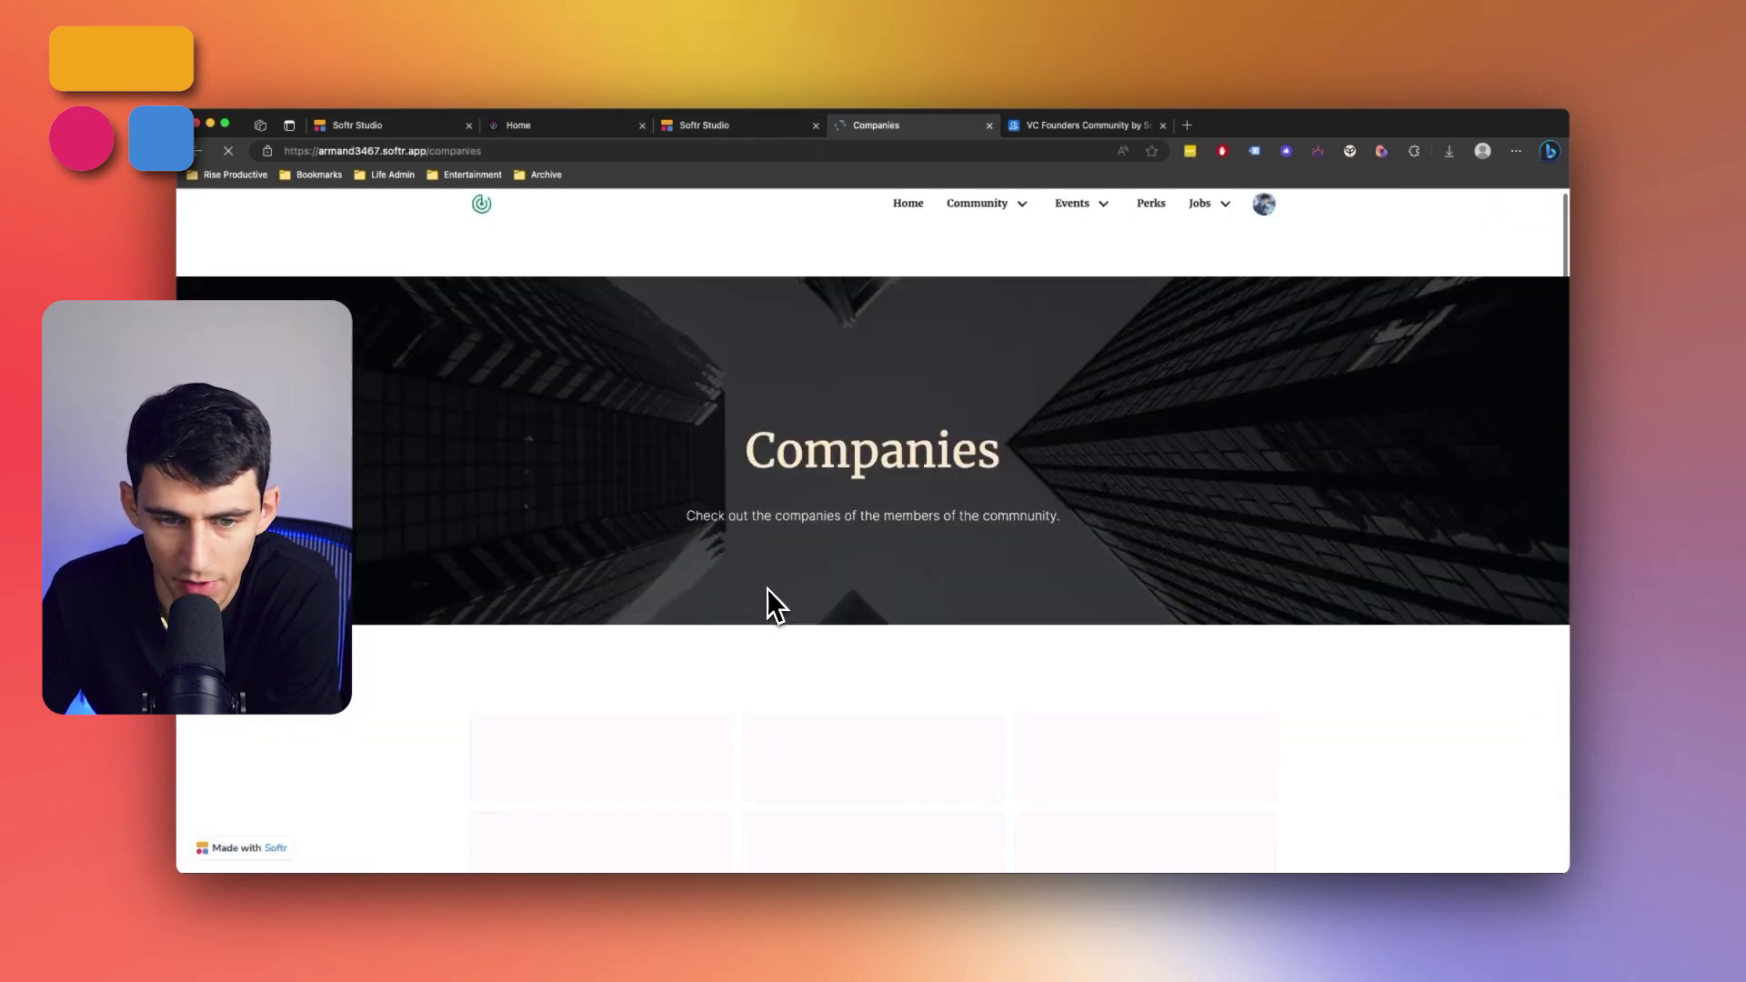
{"action": "scroll", "coordinate": [768, 596], "scroll_direction": "down", "scroll_amount": 5}
{"action": "left_click", "coordinate": [865, 569]}
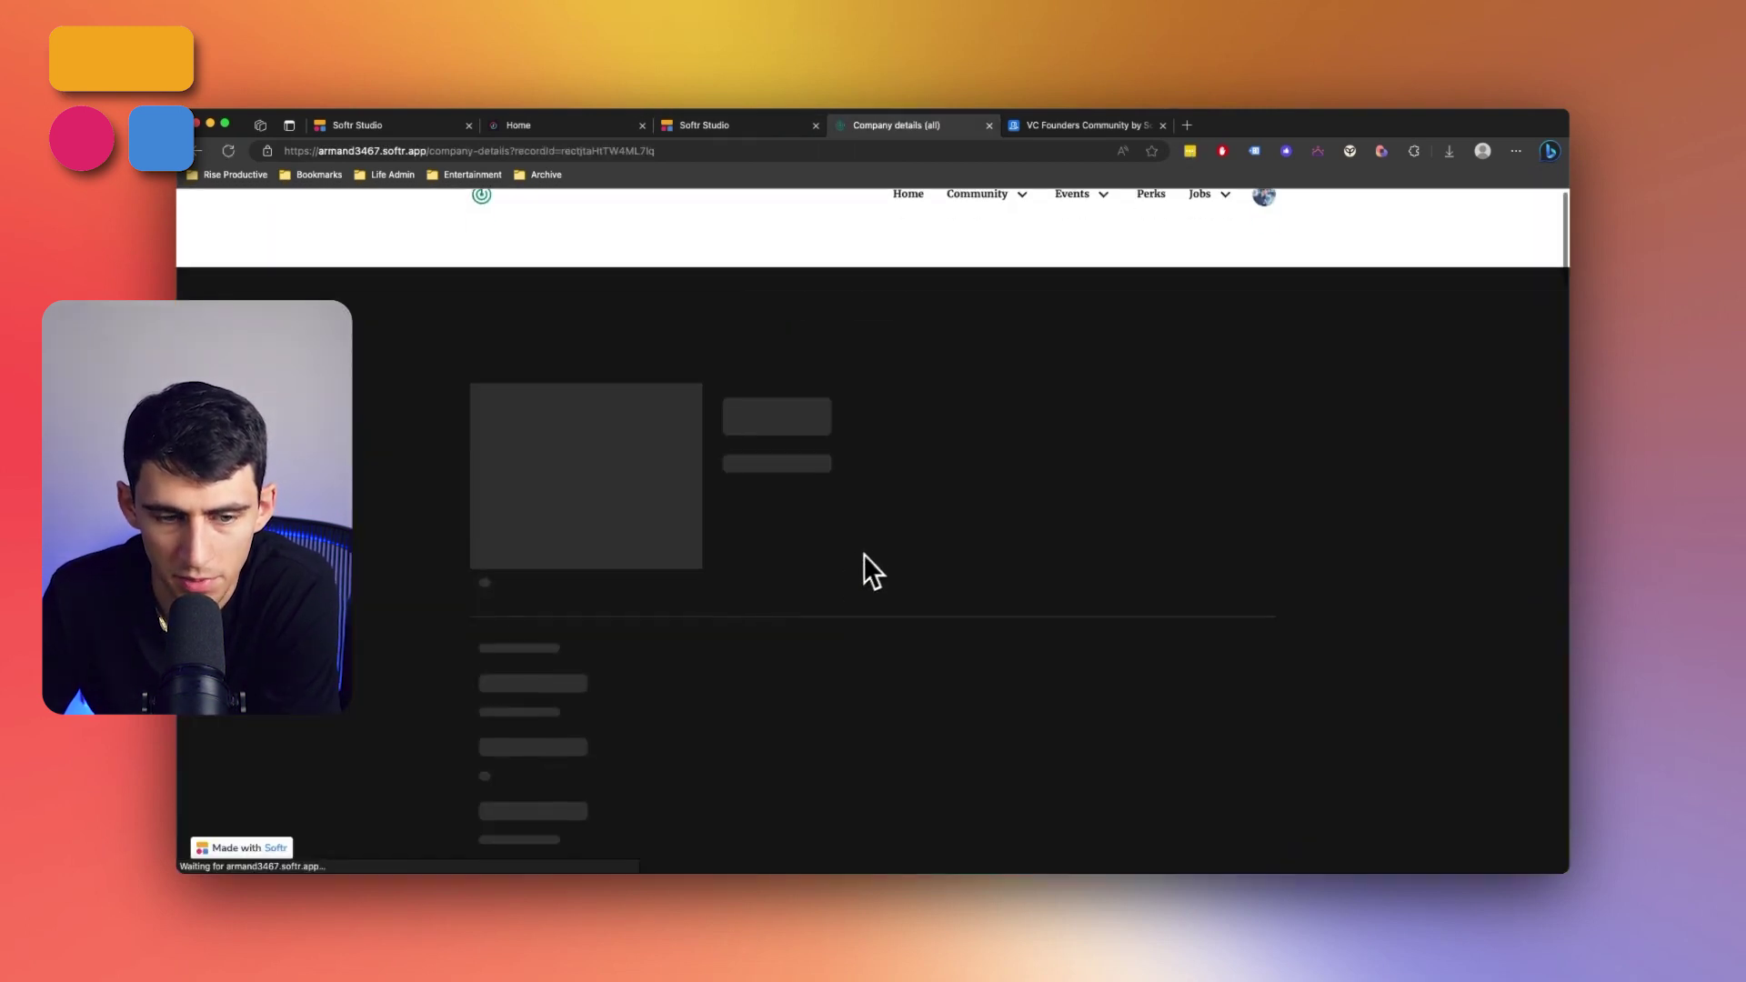
{"action": "scroll", "coordinate": [860, 571], "scroll_direction": "down", "scroll_amount": 6}
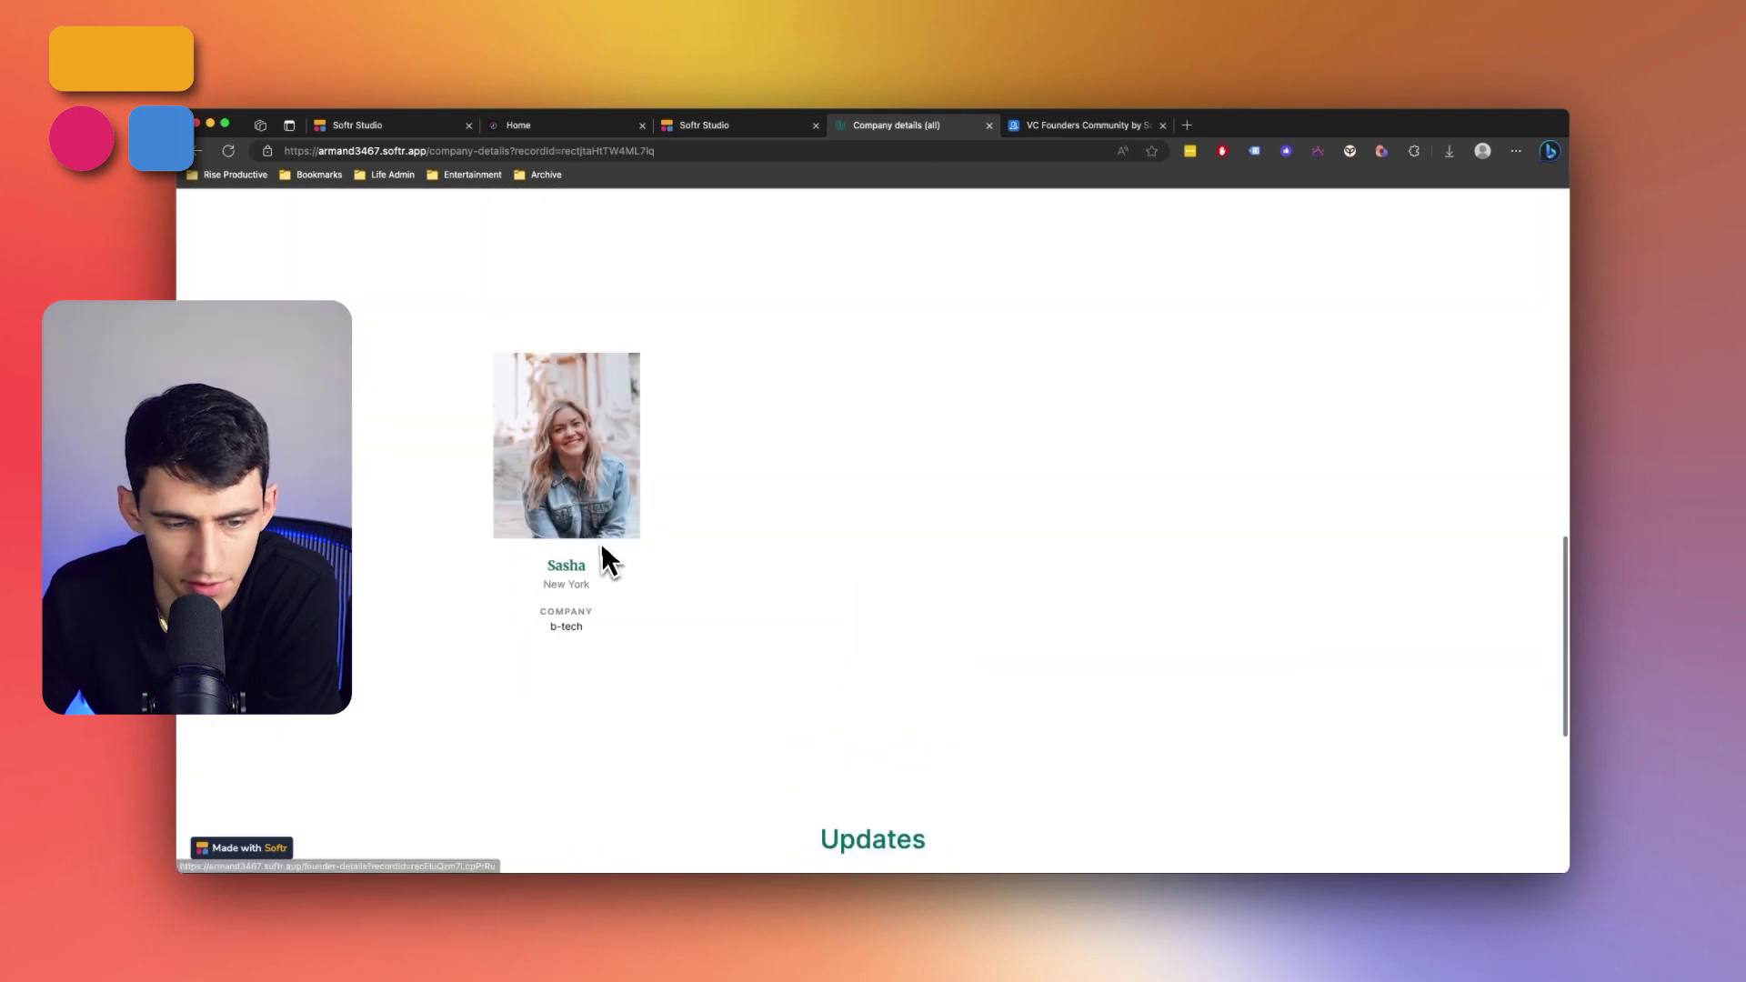
{"action": "left_click", "coordinate": [561, 466]}
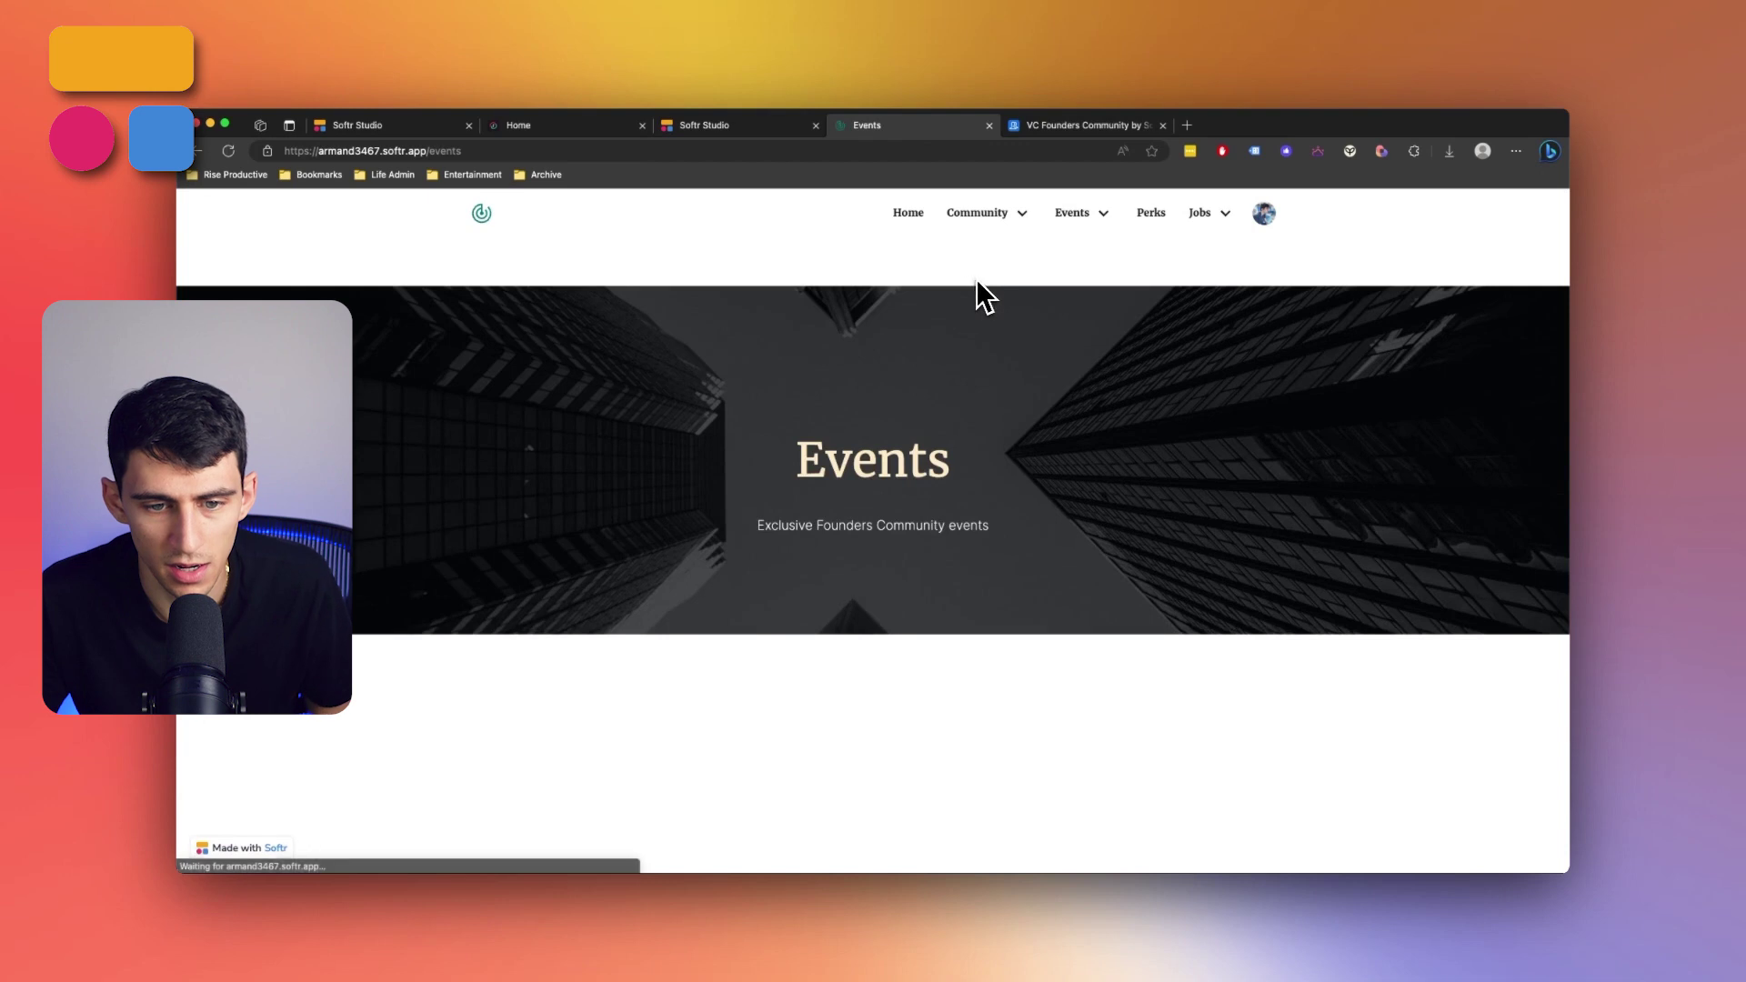
Search the Events list for 'berlin', then replace it with 'proptech thursday'
{"action": "scroll", "coordinate": [891, 546], "scroll_direction": "down", "scroll_amount": 4}
{"action": "scroll", "coordinate": [890, 637], "scroll_direction": "down", "scroll_amount": 3}
{"action": "scroll", "coordinate": [819, 509], "scroll_direction": "up", "scroll_amount": 3}
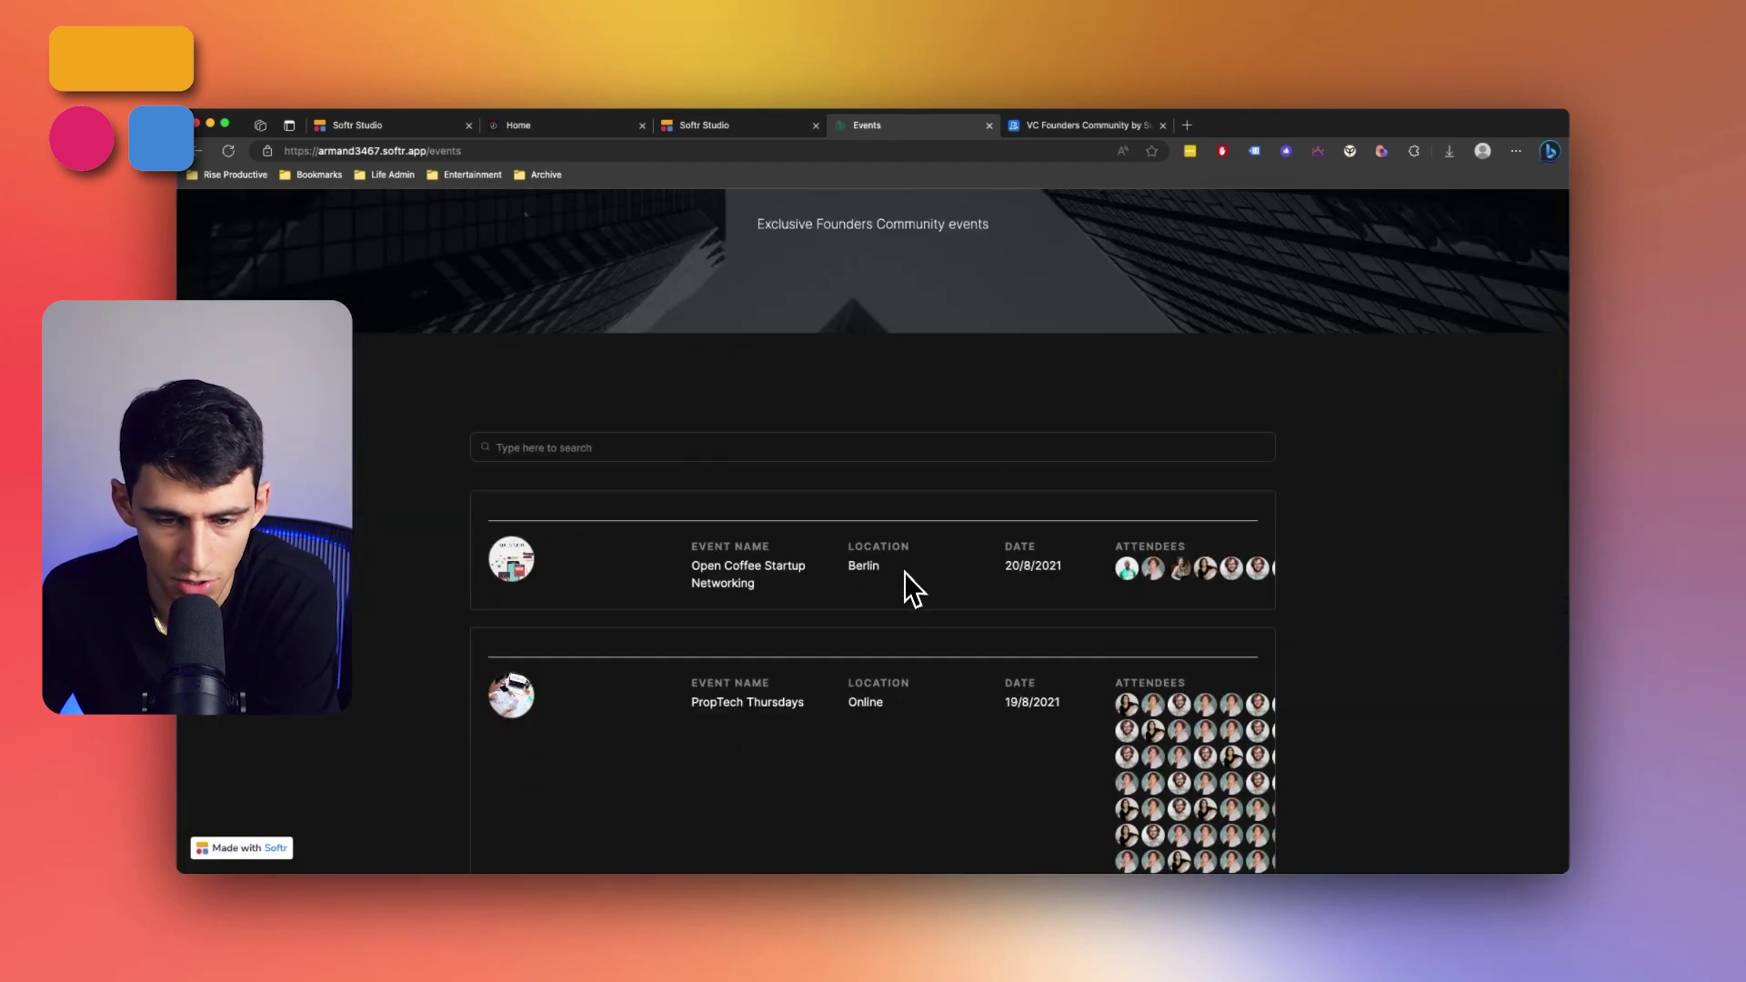
{"action": "scroll", "coordinate": [978, 682], "scroll_direction": "down", "scroll_amount": 5}
{"action": "scroll", "coordinate": [819, 655], "scroll_direction": "up", "scroll_amount": 7}
{"action": "left_click", "coordinate": [706, 641]}
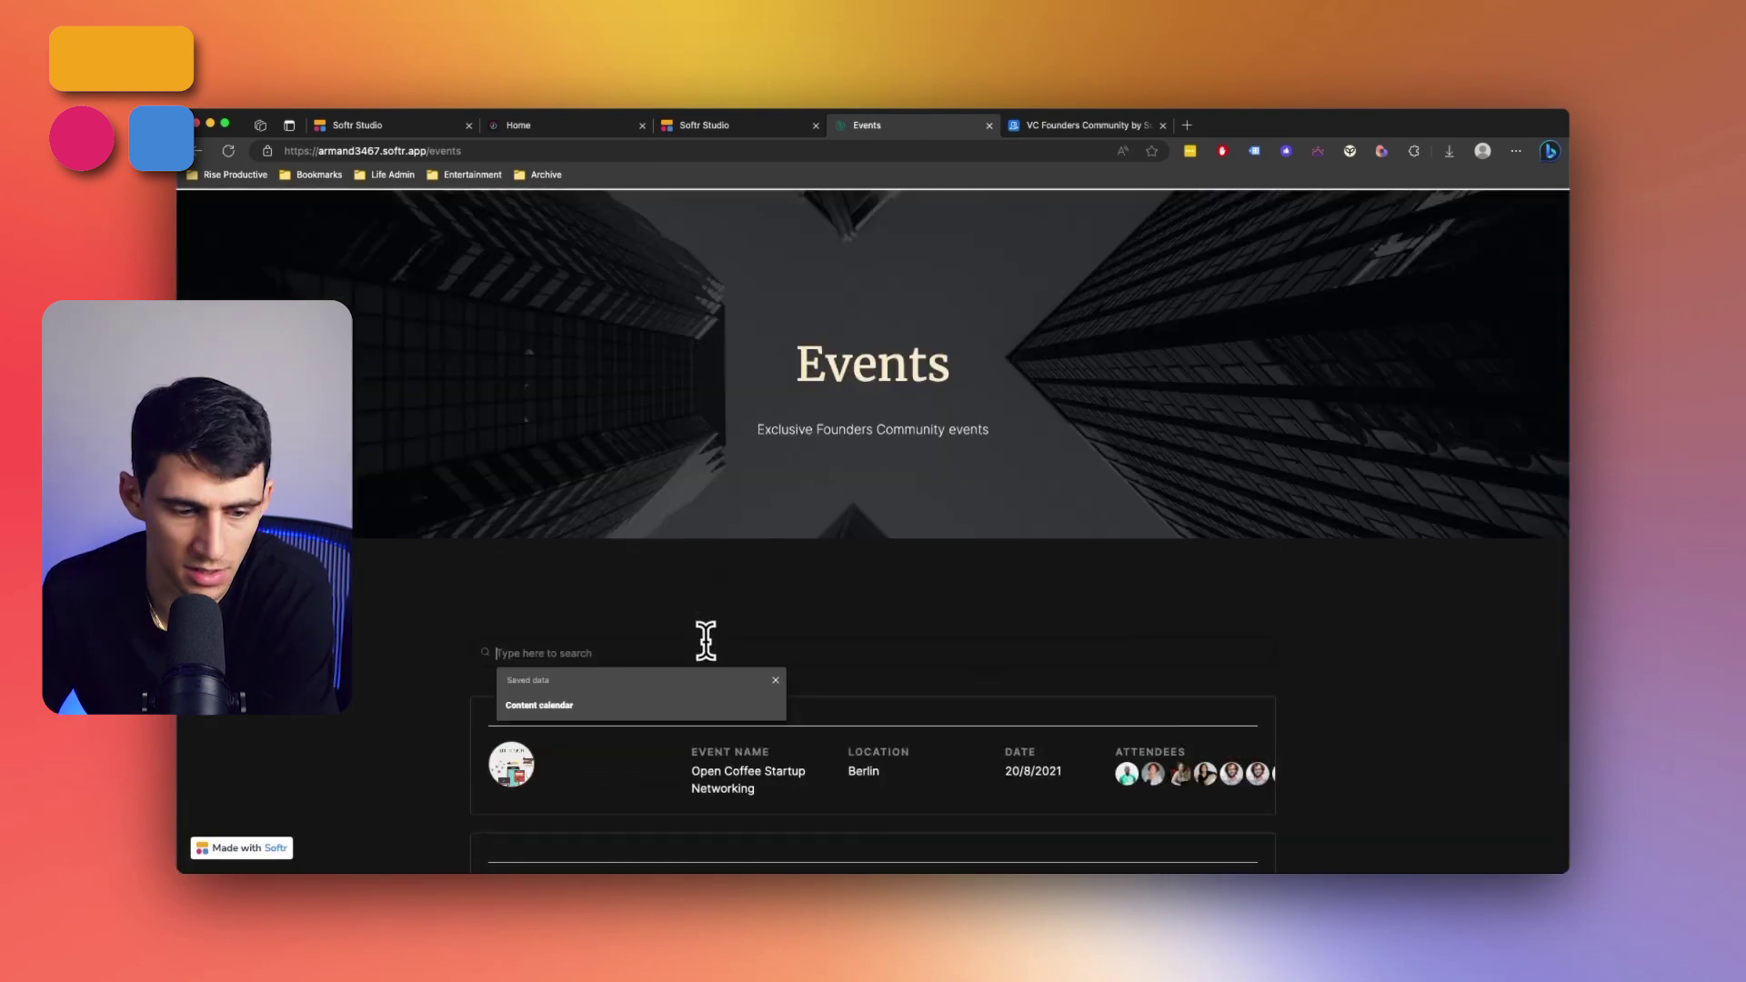
{"action": "scroll", "coordinate": [875, 591], "scroll_direction": "down", "scroll_amount": 2}
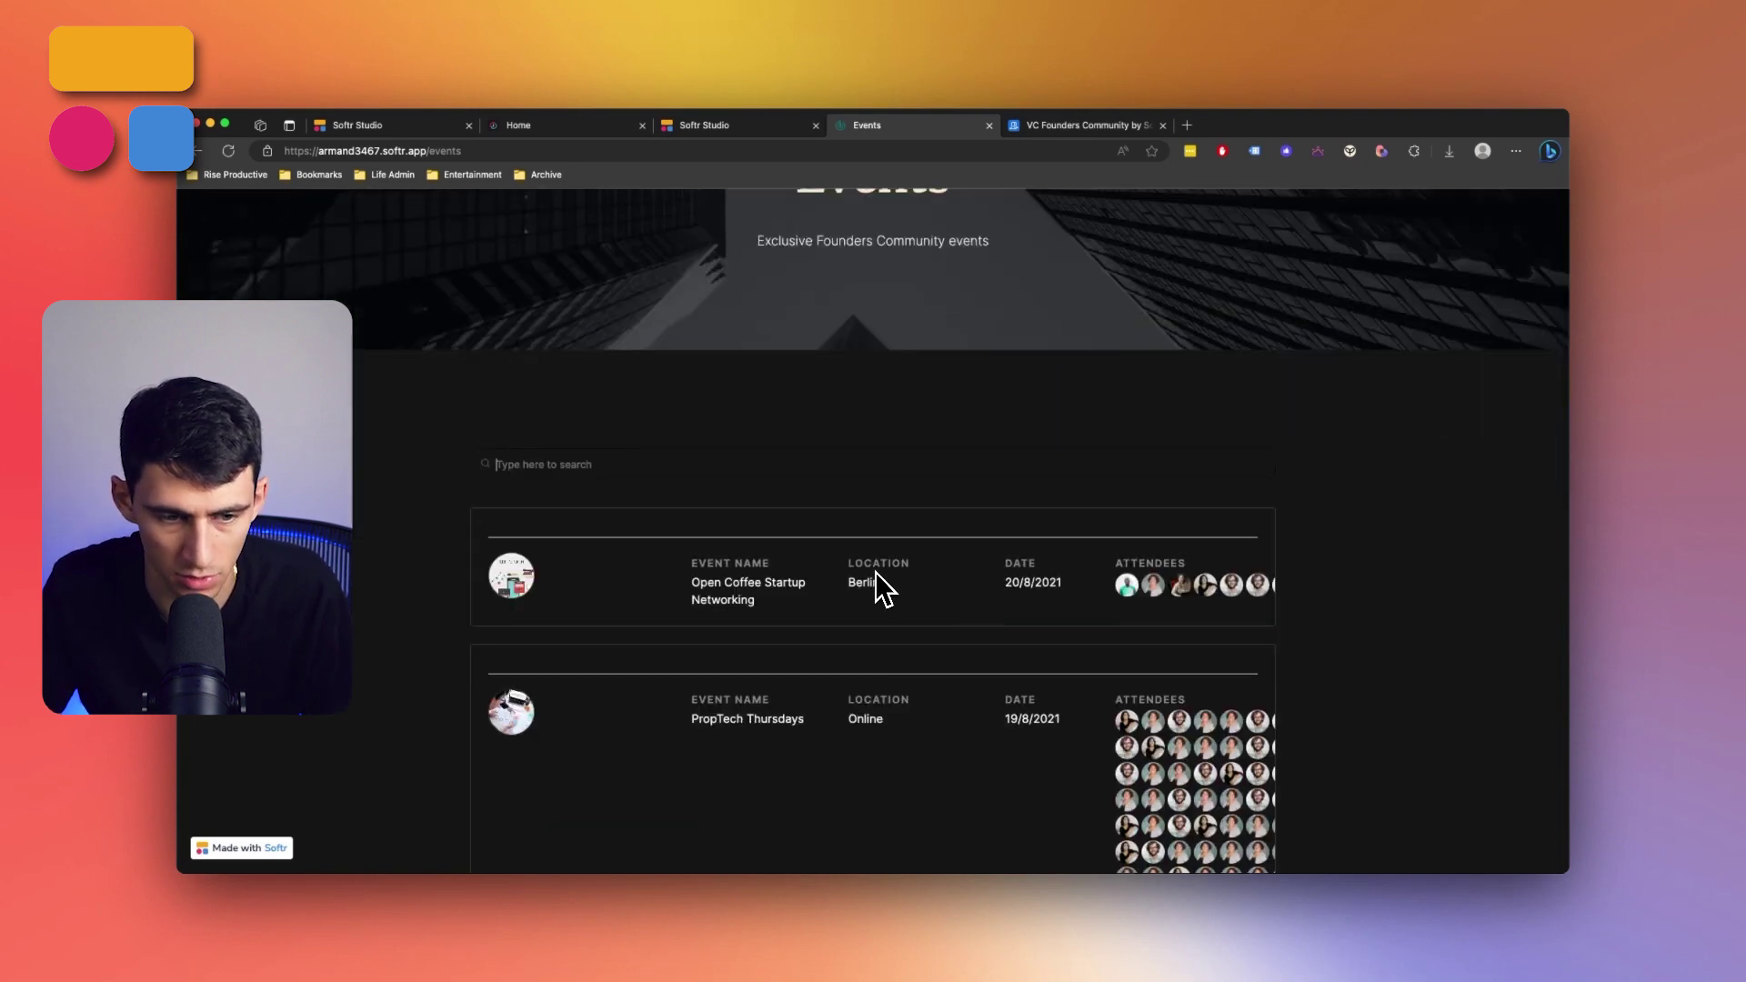
{"action": "type", "text": "berlin"}
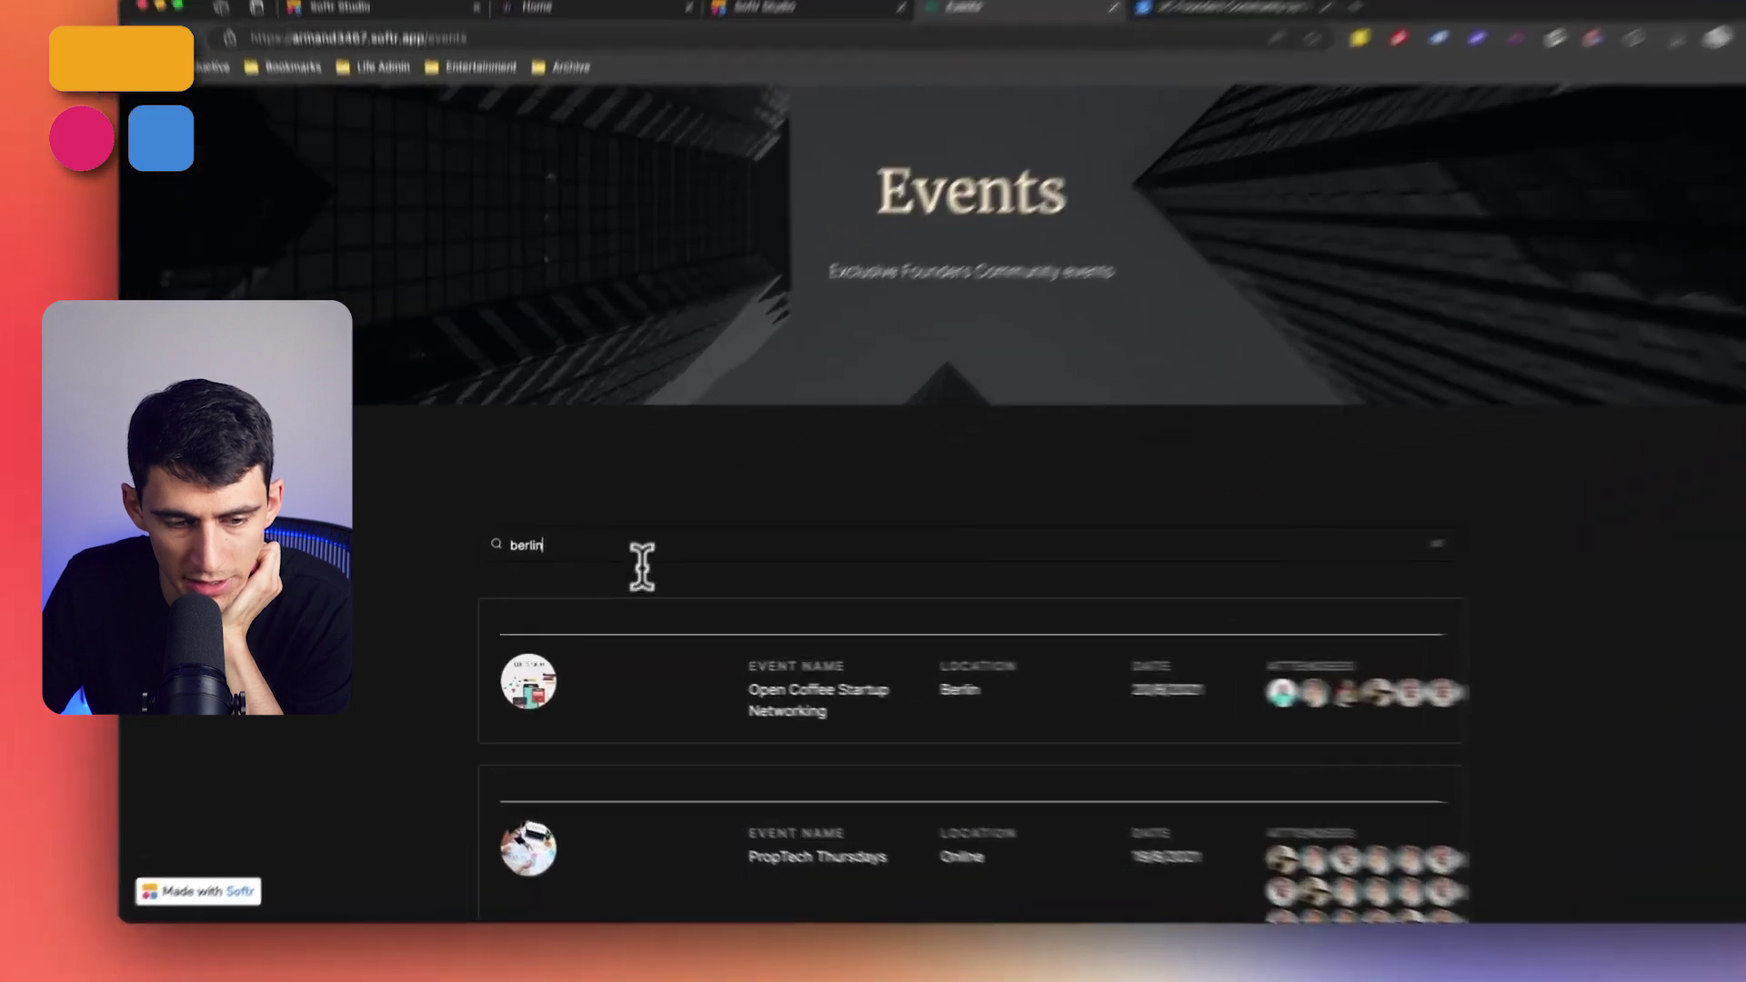
{"action": "double_click", "coordinate": [598, 474]}
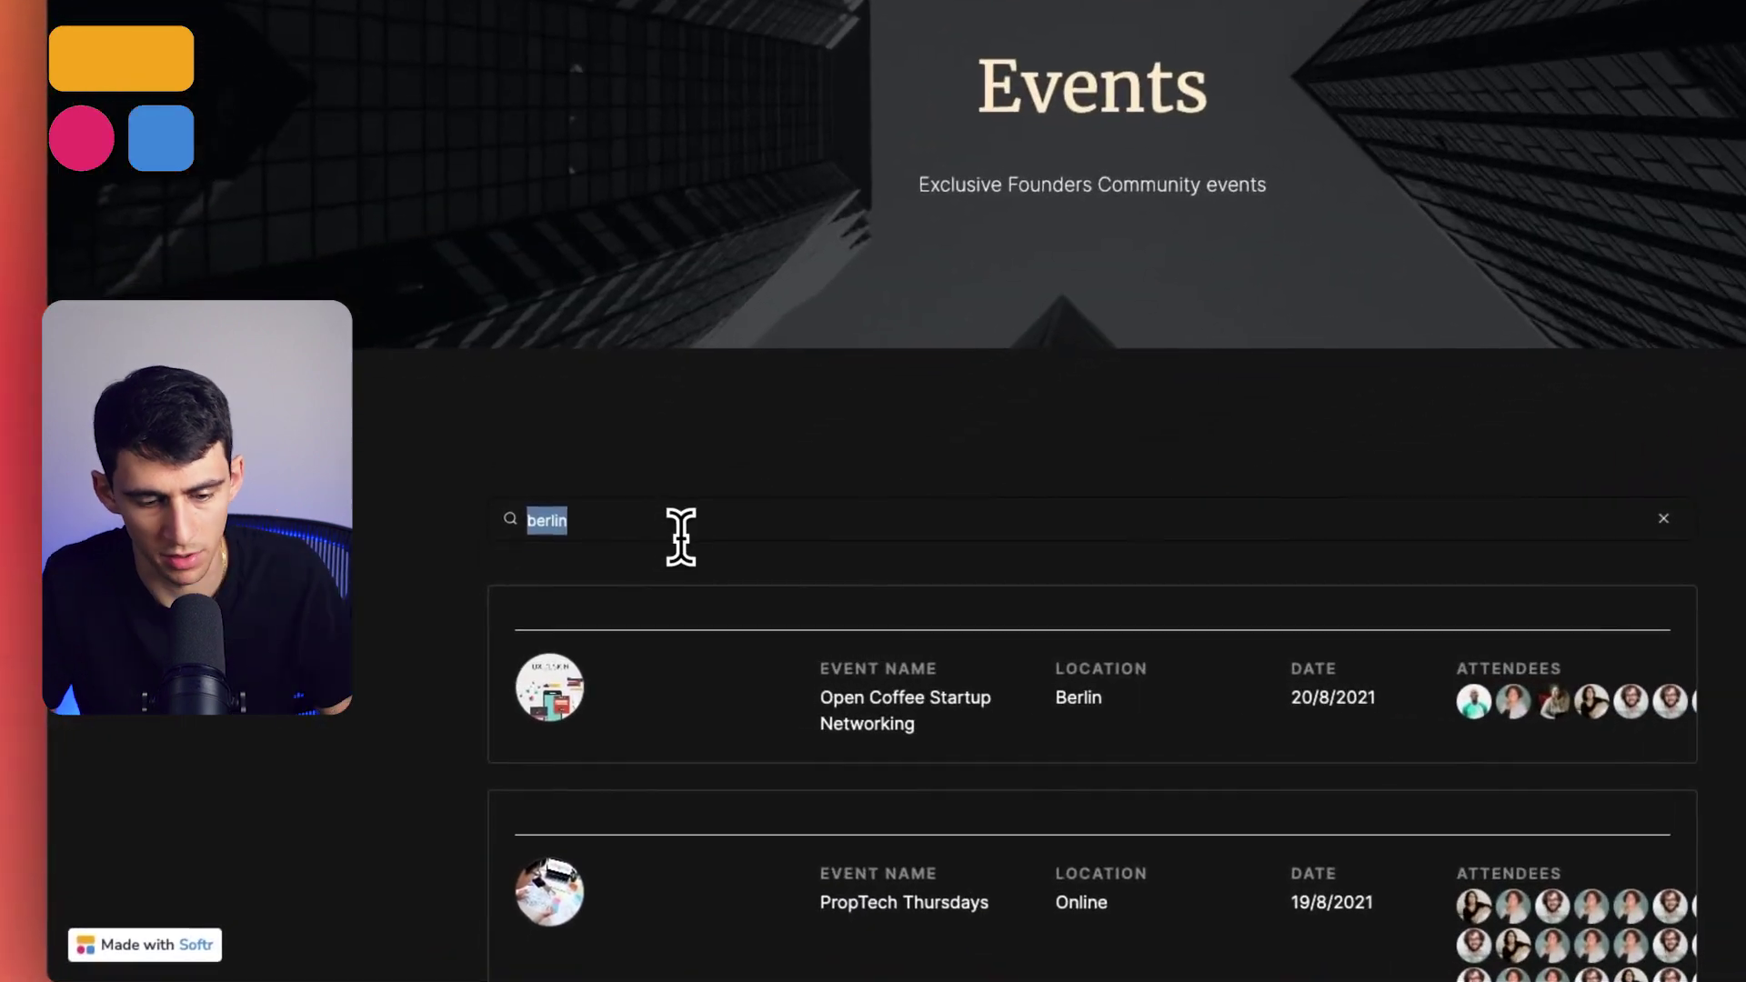
{"action": "type", "text": "proptech thu"}
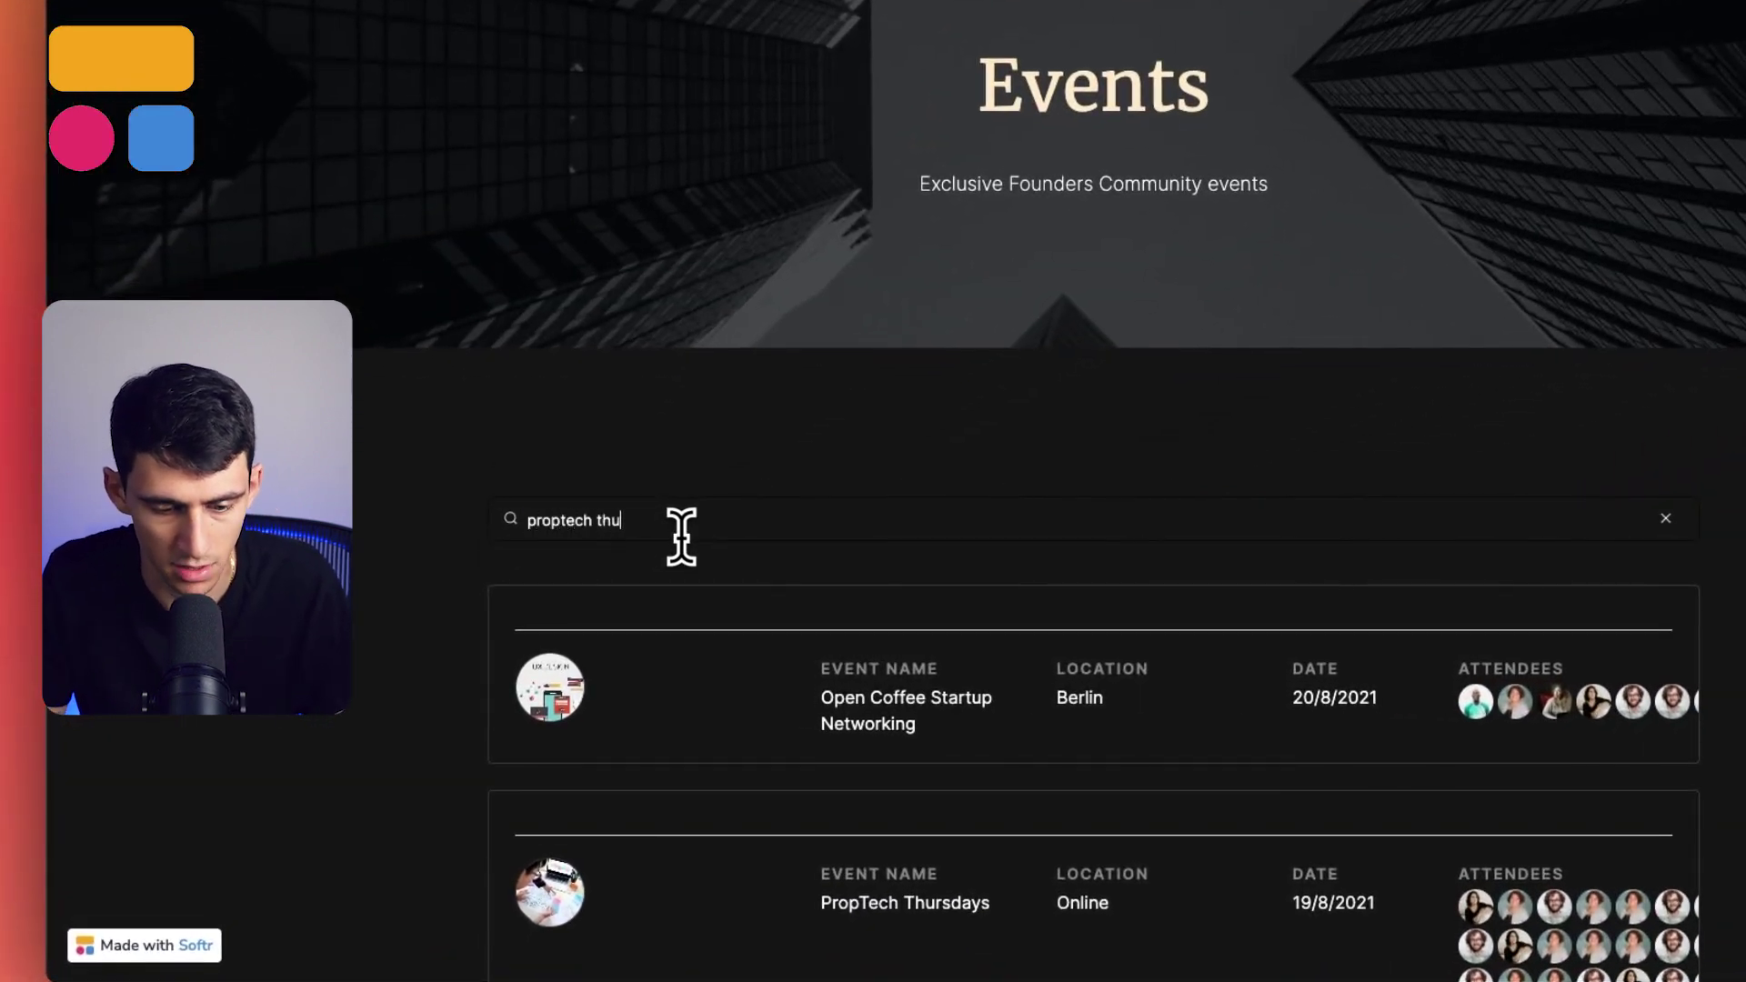
{"action": "type", "text": "rsdays"}
{"action": "scroll", "coordinate": [691, 545], "scroll_direction": "down", "scroll_amount": 5}
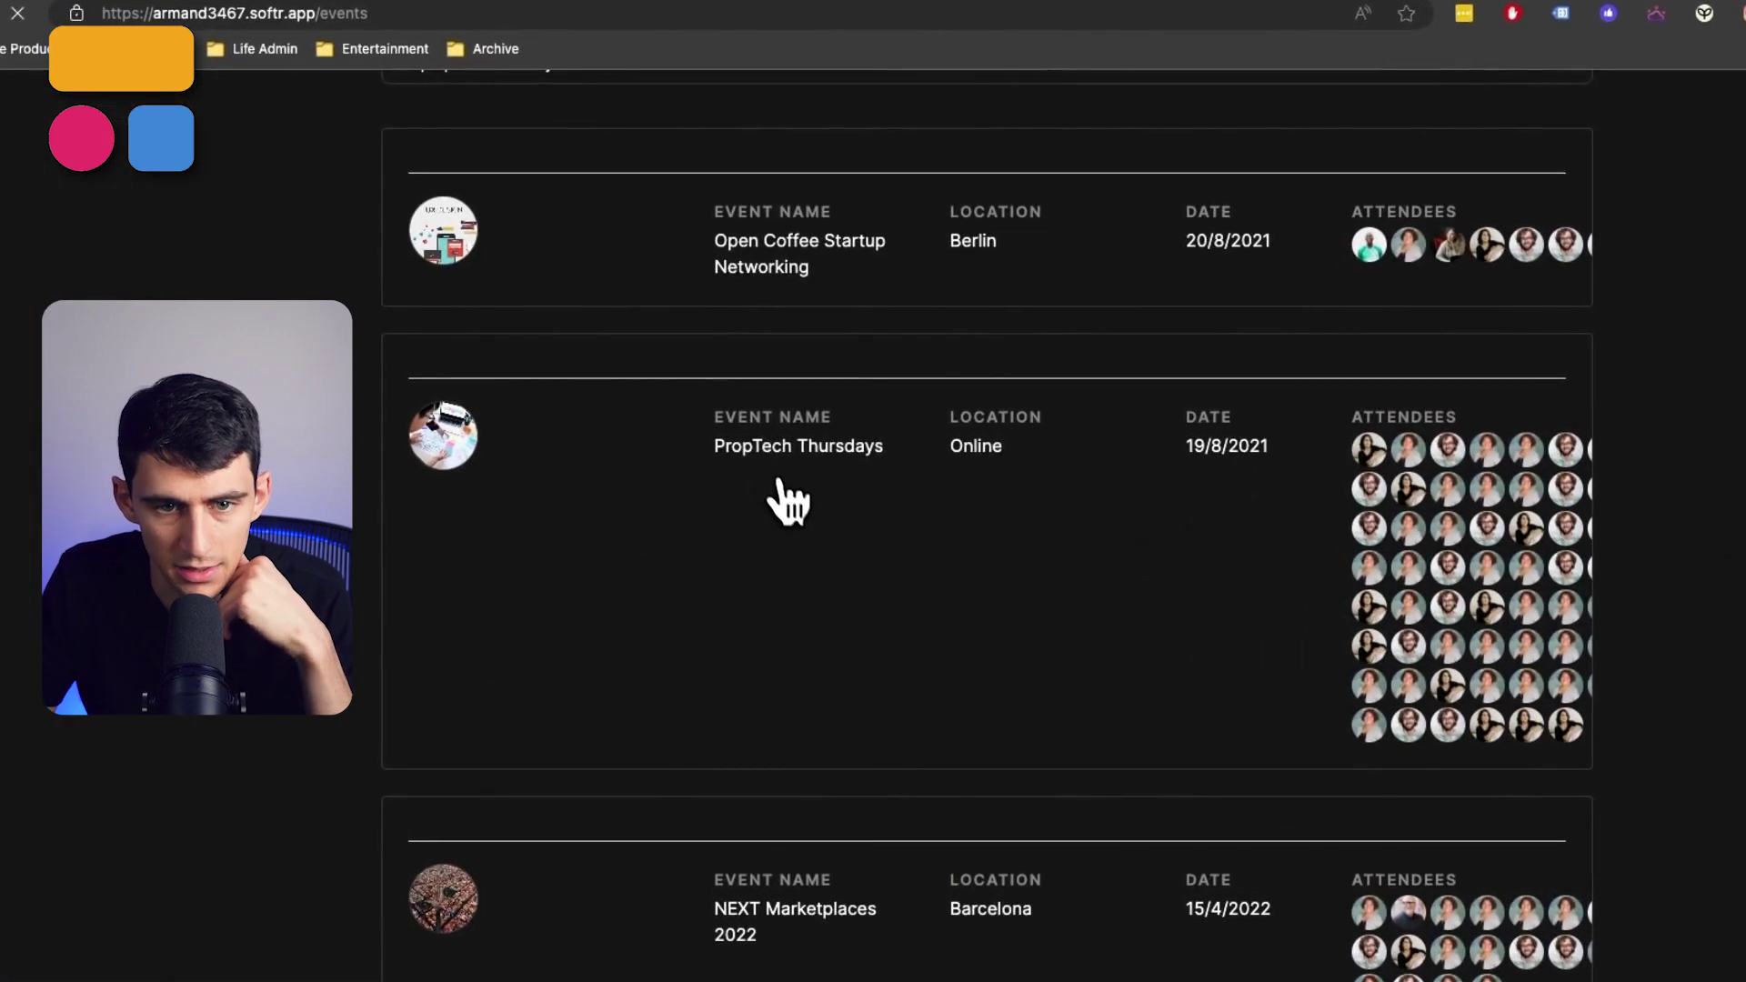
Open the PropTech Thursdays event and click 'I would like to attend'
{"action": "left_click", "coordinate": [780, 482]}
{"action": "scroll", "coordinate": [1109, 418], "scroll_direction": "down", "scroll_amount": 5}
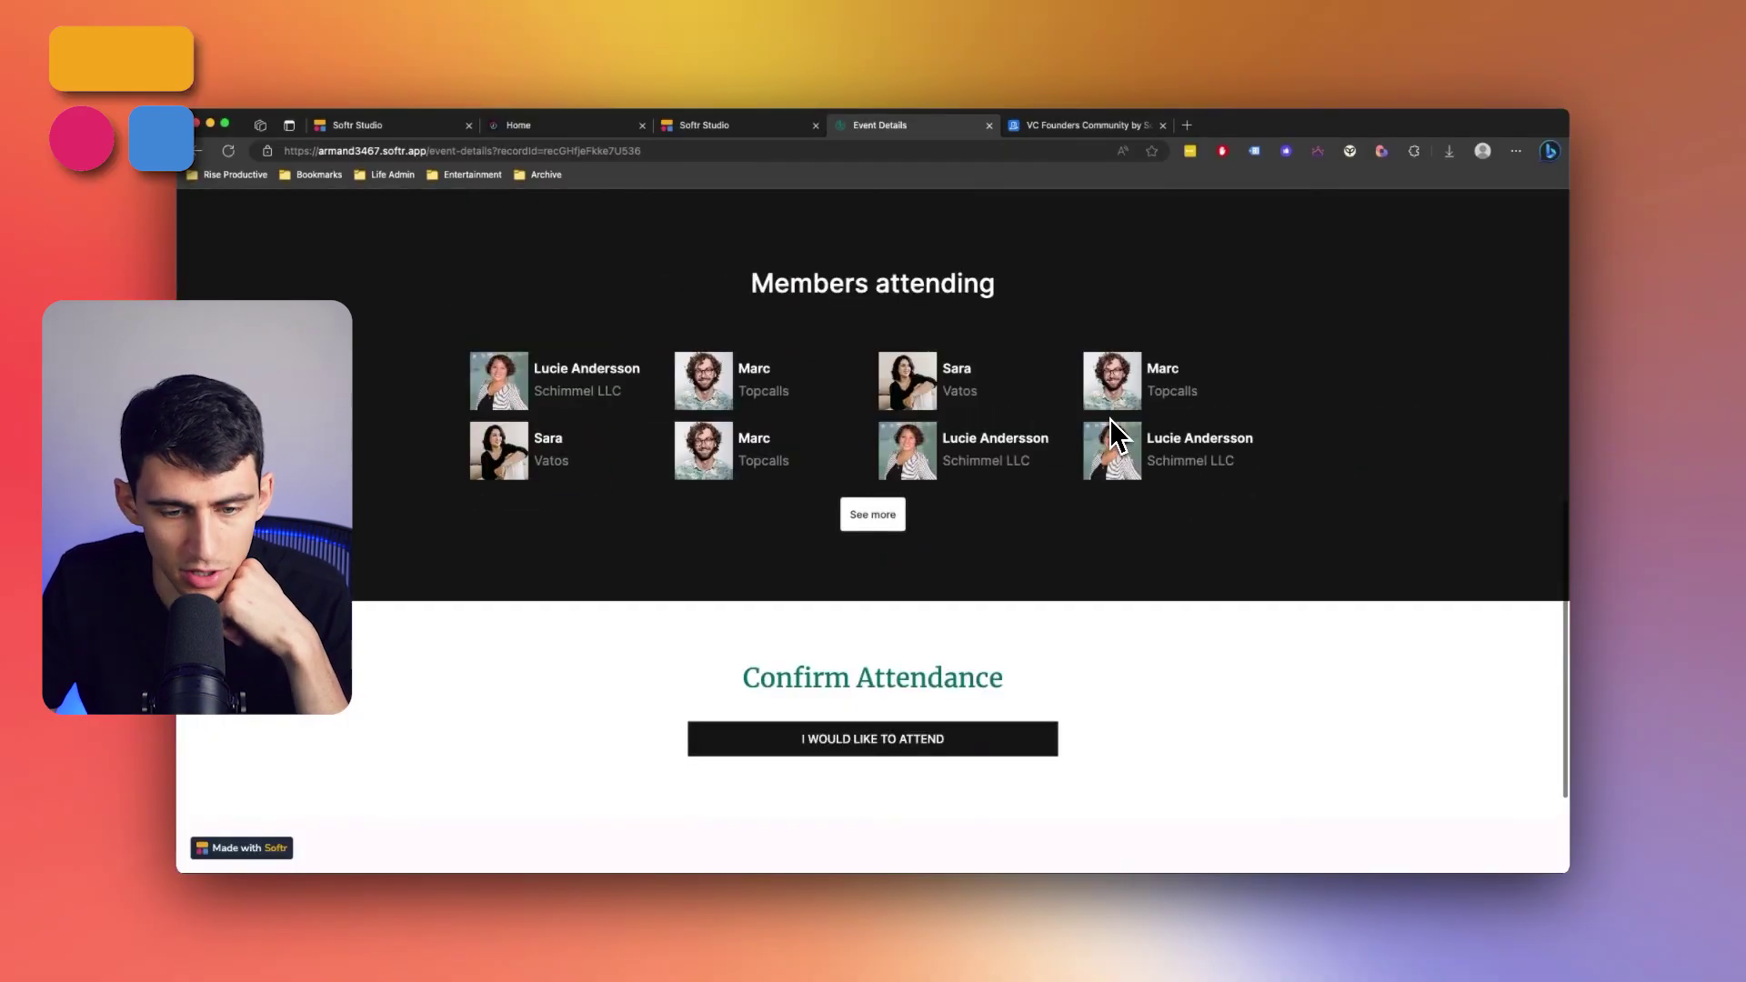
{"action": "scroll", "coordinate": [1110, 418], "scroll_direction": "down", "scroll_amount": 2}
{"action": "left_click", "coordinate": [946, 630]}
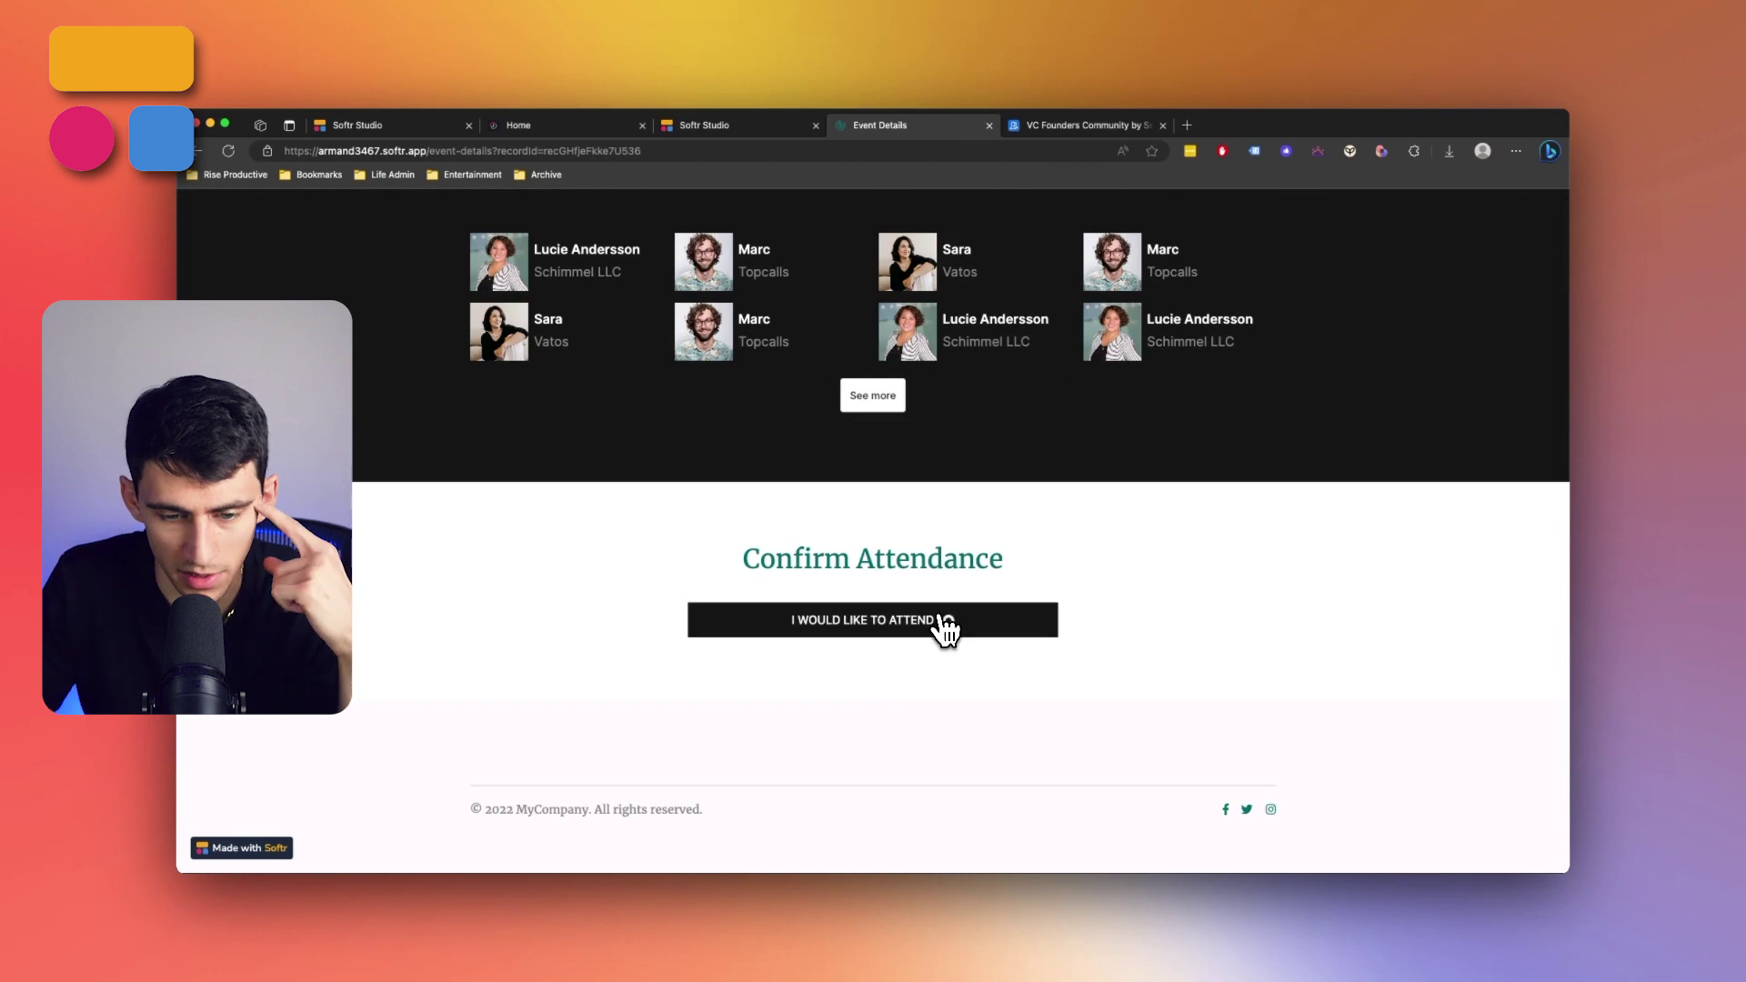
{"action": "left_click", "coordinate": [701, 133]}
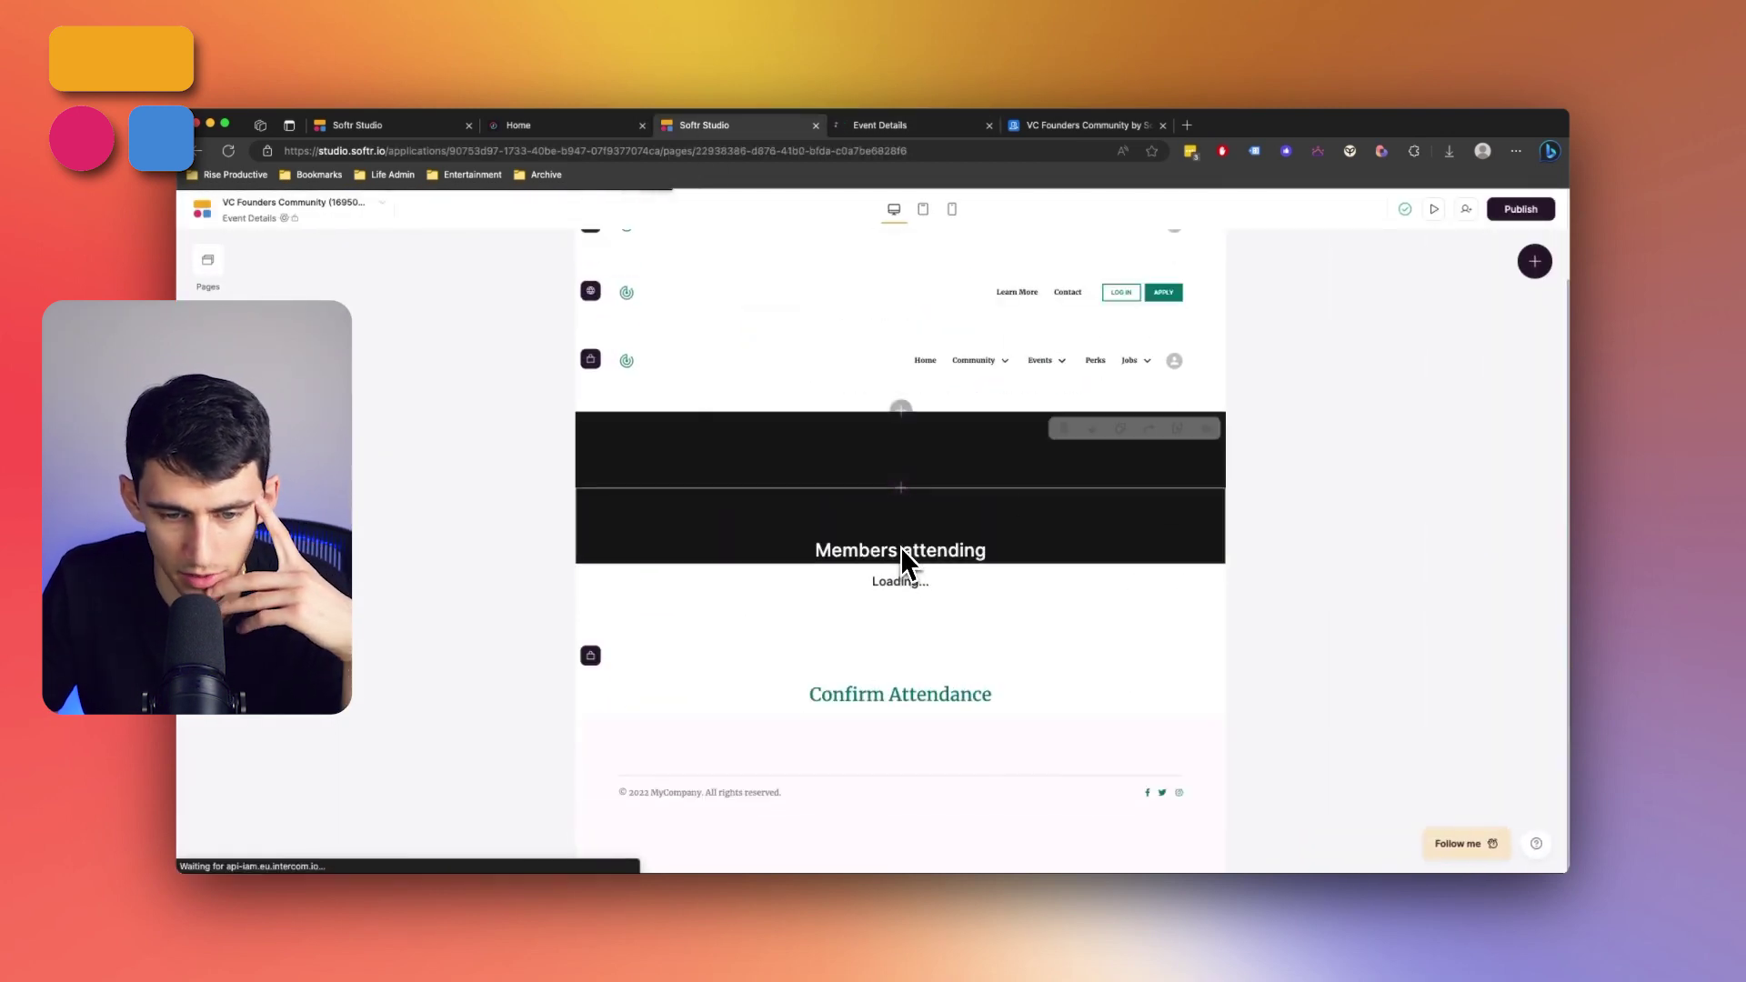
Inspect the Confirm Attendance form's destination and its hidden event and name fields
{"action": "left_click", "coordinate": [921, 628]}
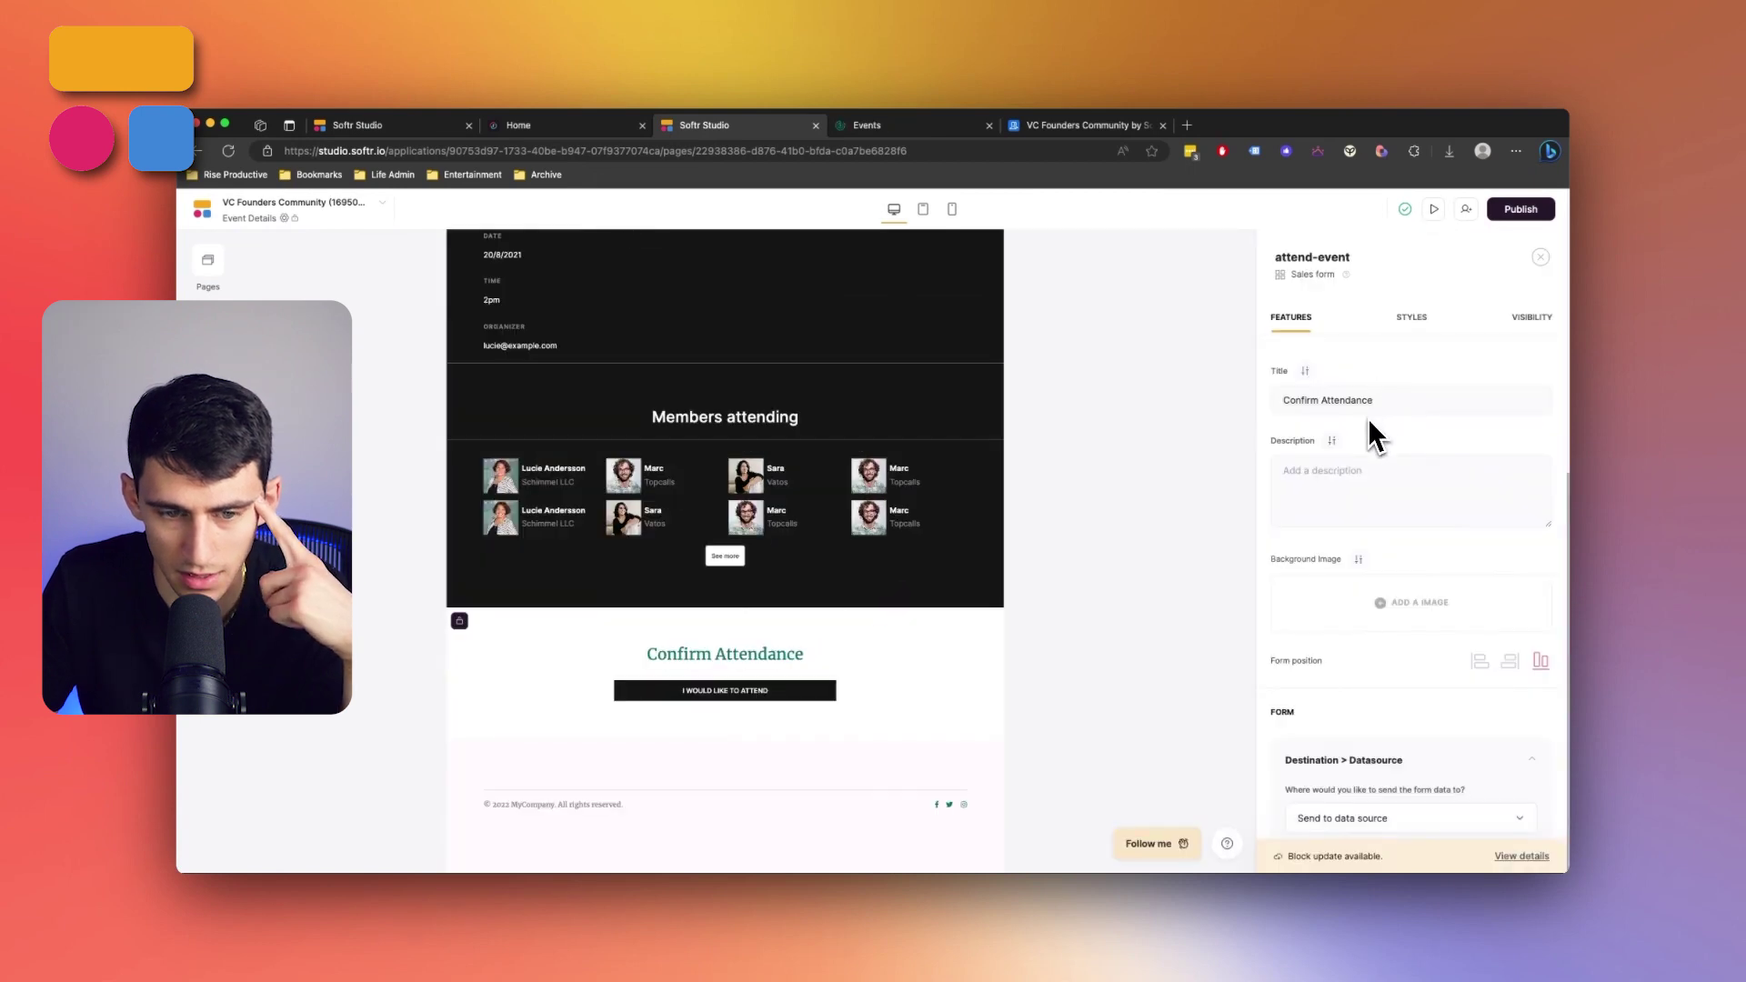
{"action": "scroll", "coordinate": [1368, 419], "scroll_direction": "down", "scroll_amount": 5}
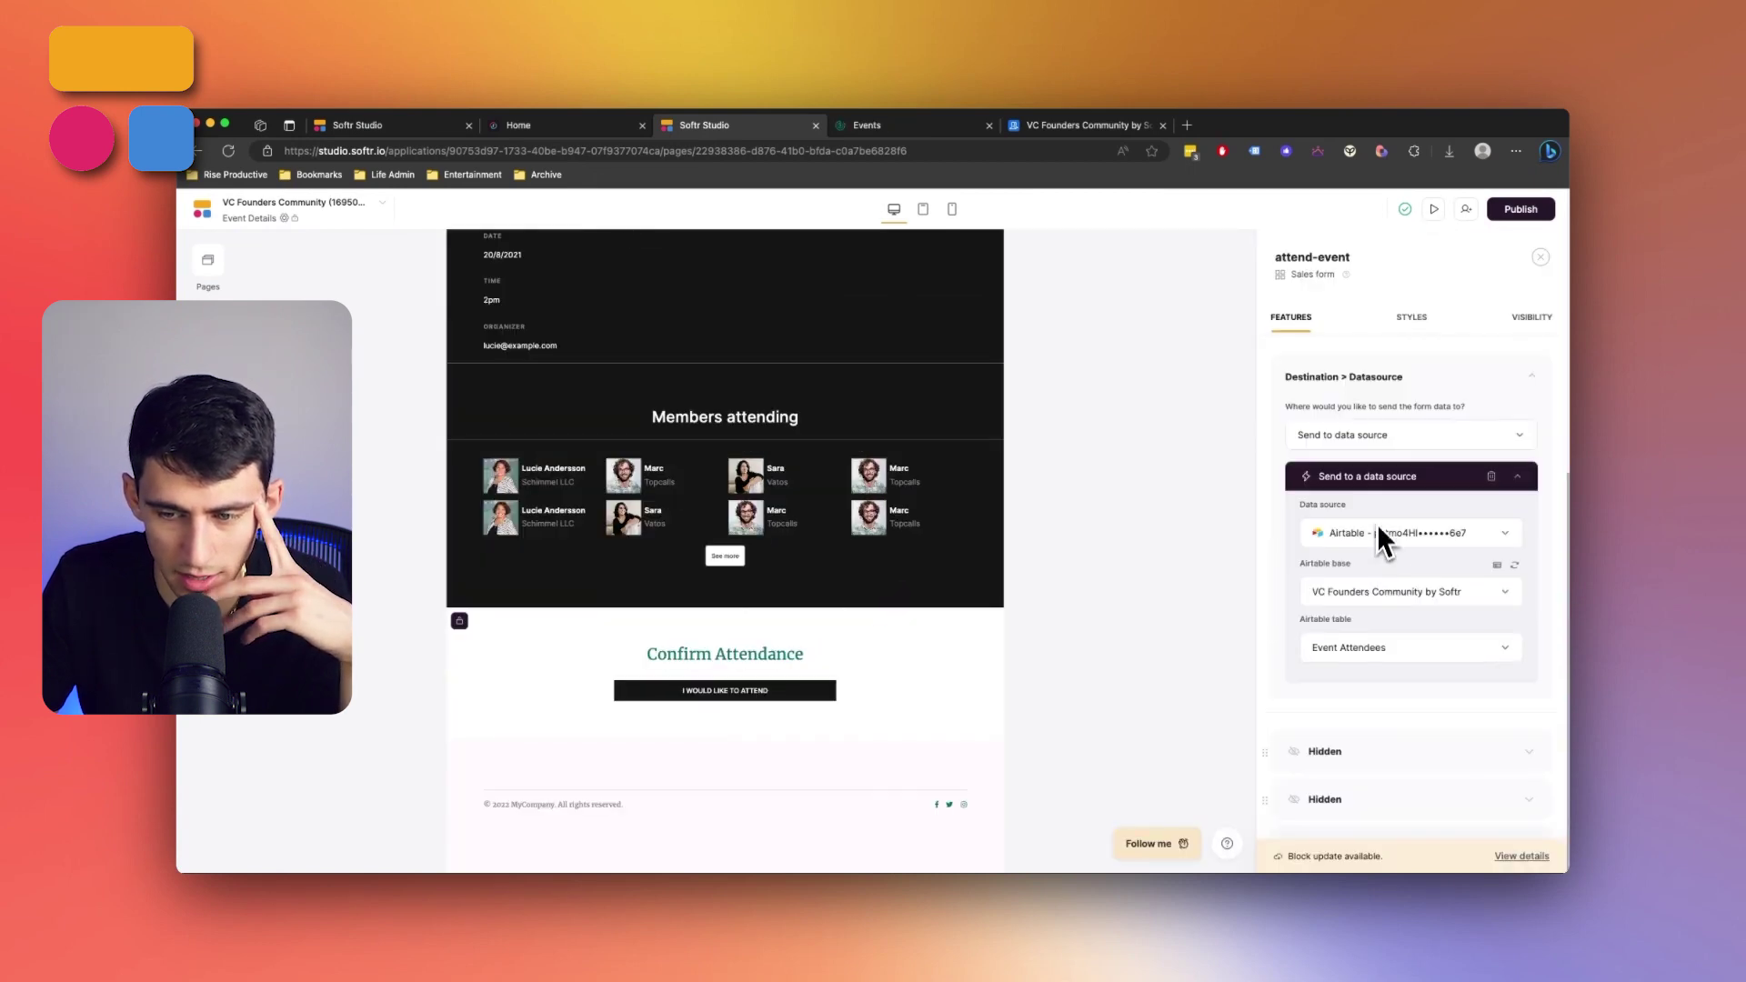
{"action": "scroll", "coordinate": [1378, 498], "scroll_direction": "down", "scroll_amount": 2}
{"action": "left_click", "coordinate": [1341, 646]}
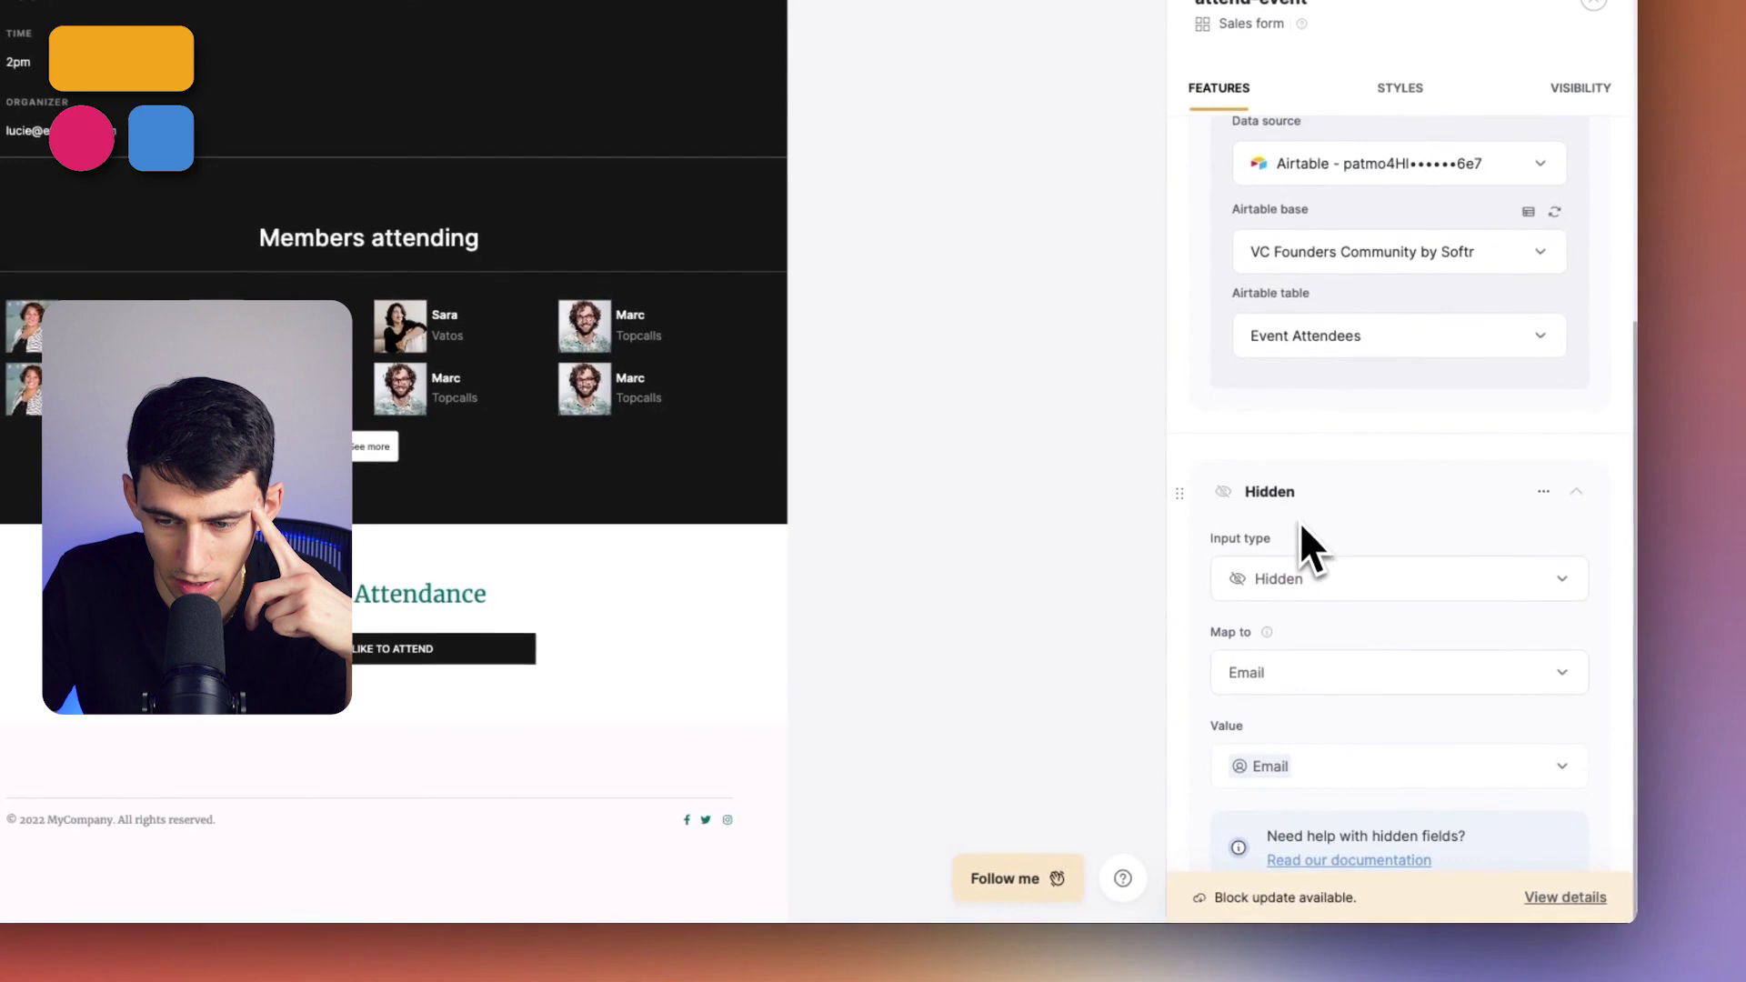
{"action": "scroll", "coordinate": [1300, 544], "scroll_direction": "down", "scroll_amount": 2}
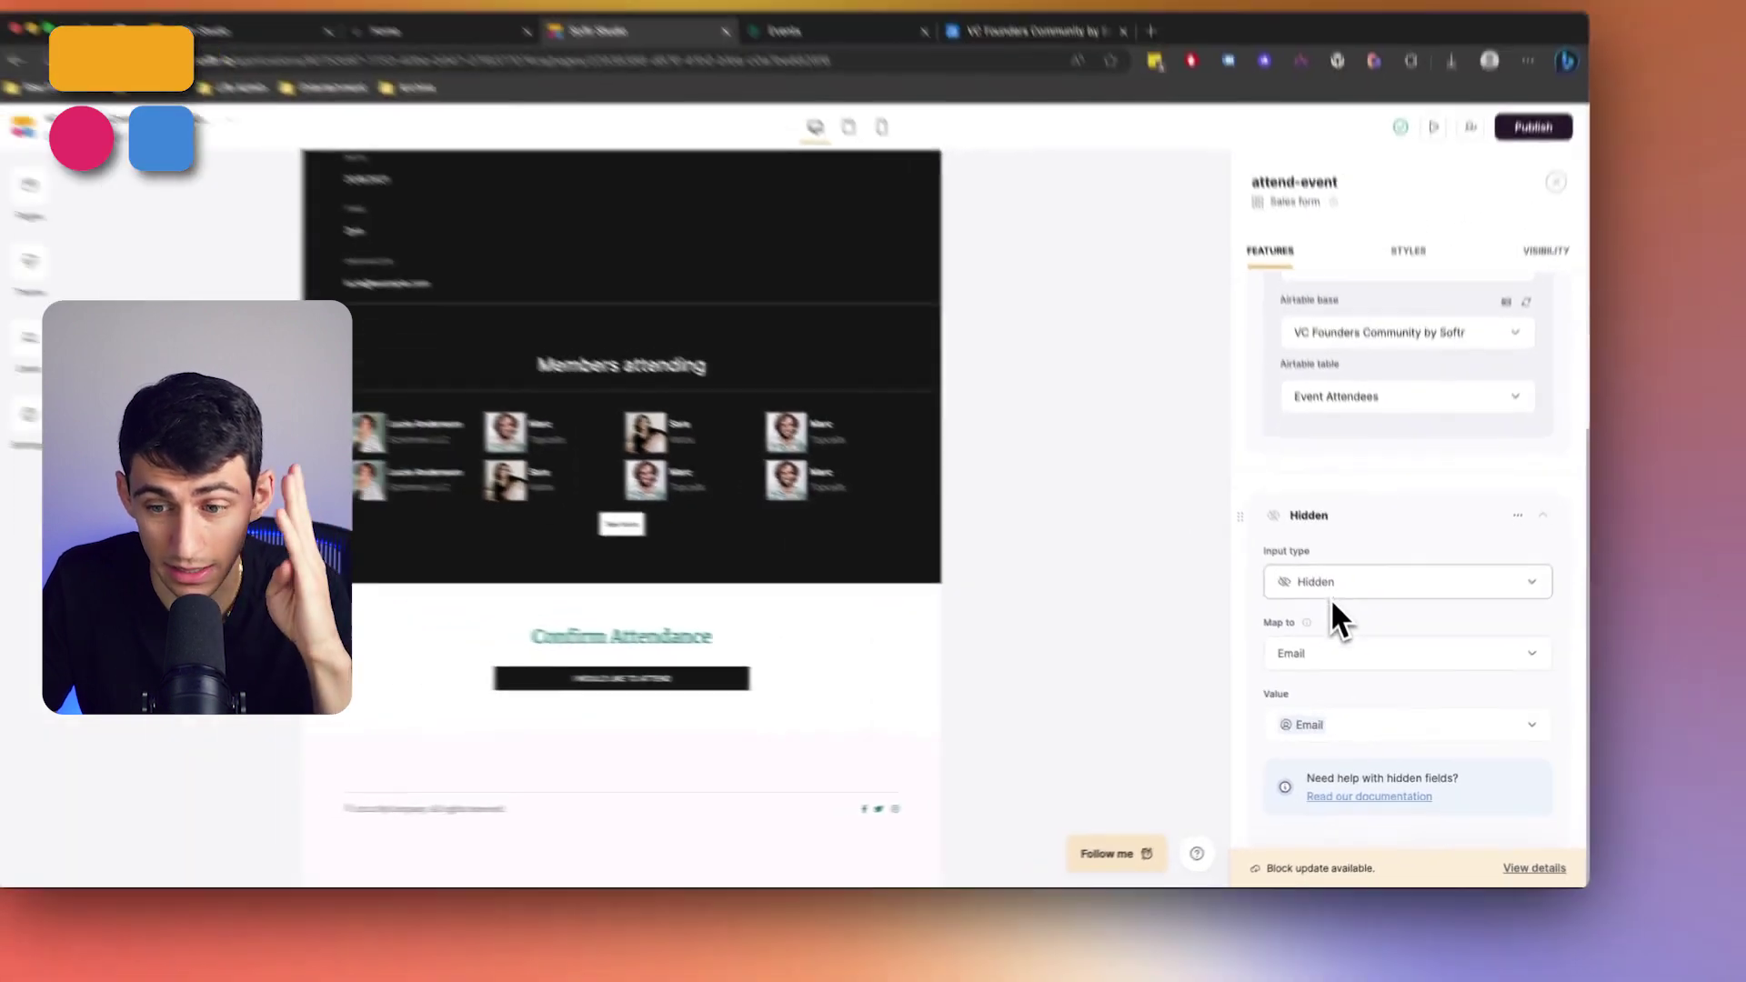
{"action": "scroll", "coordinate": [1342, 620], "scroll_direction": "down", "scroll_amount": 2}
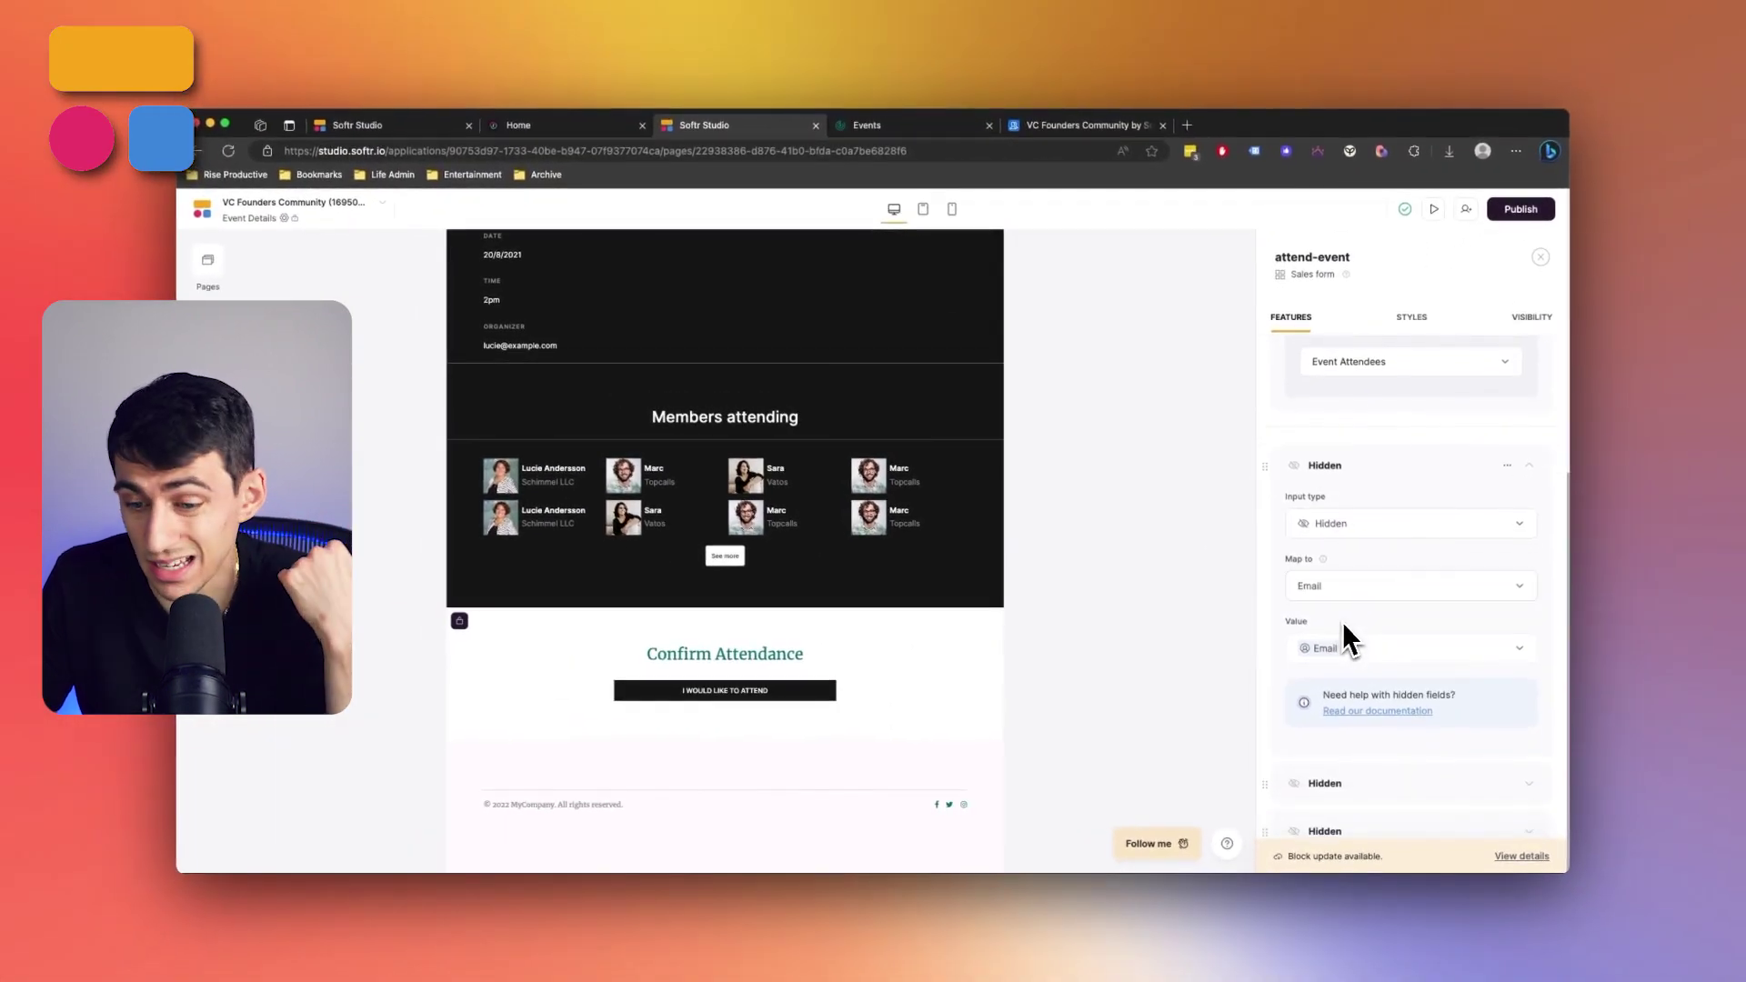
{"action": "scroll", "coordinate": [1371, 635], "scroll_direction": "down", "scroll_amount": 2}
{"action": "left_click", "coordinate": [1346, 782]}
{"action": "scroll", "coordinate": [1365, 728], "scroll_direction": "down", "scroll_amount": 3}
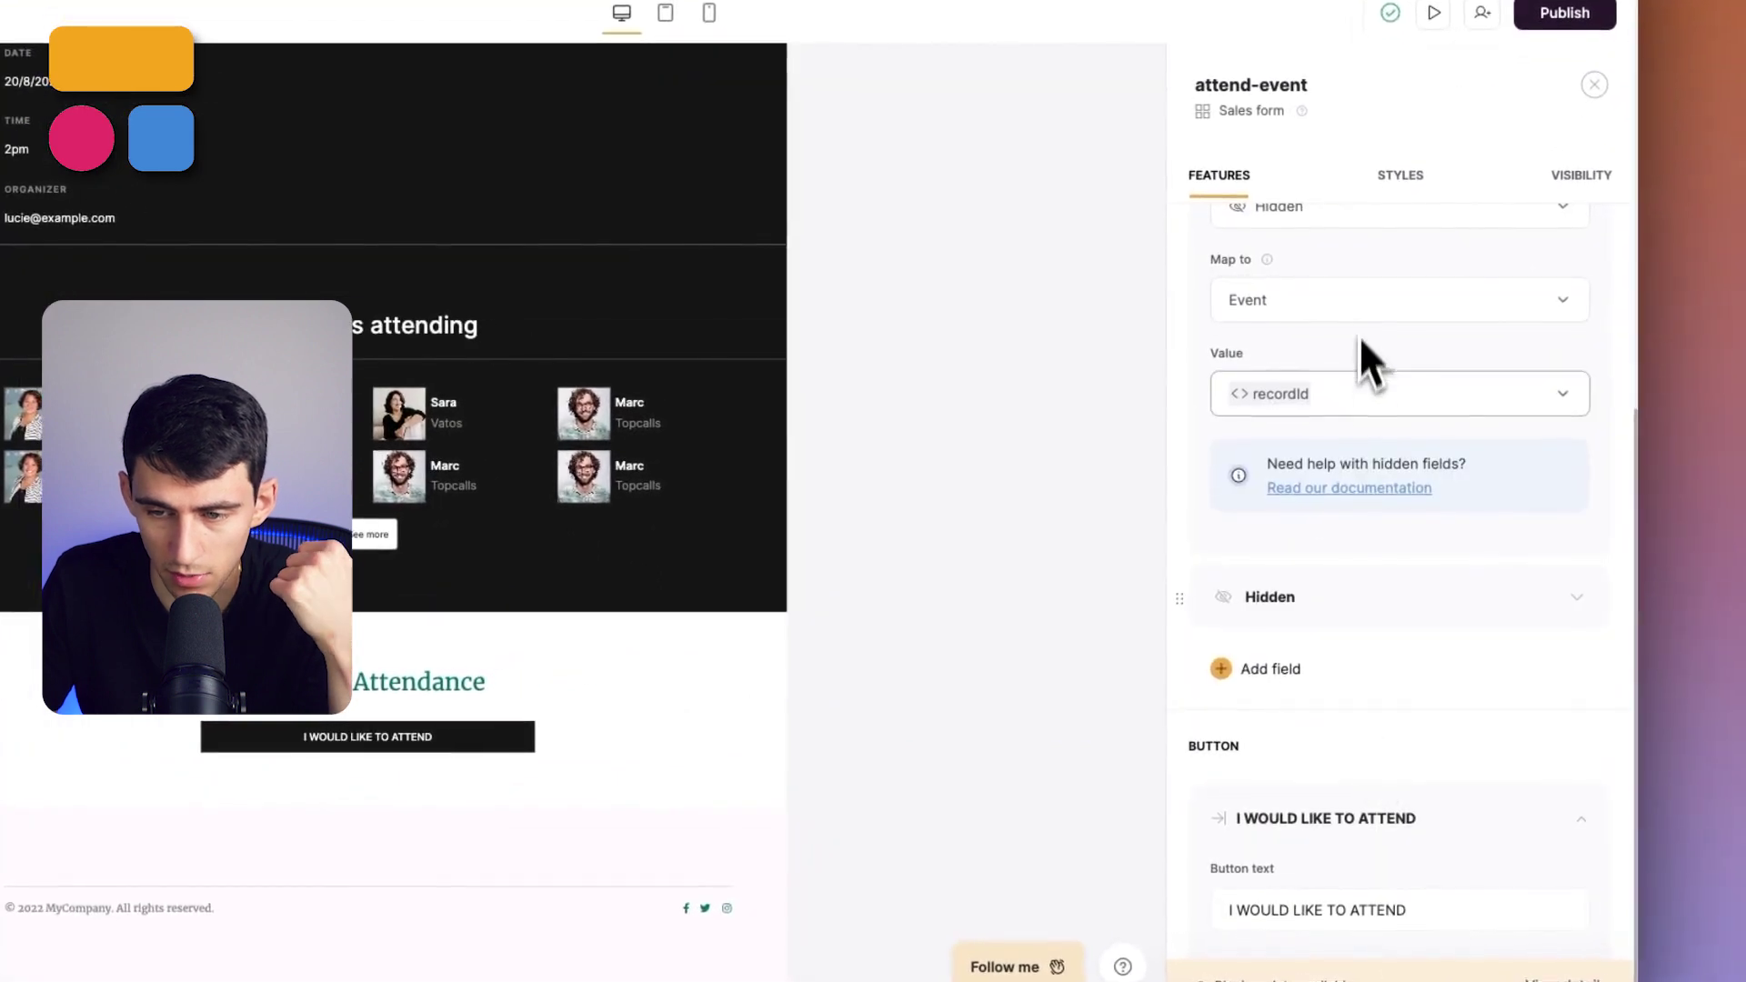
{"action": "scroll", "coordinate": [1359, 364], "scroll_direction": "down", "scroll_amount": 4}
{"action": "left_click", "coordinate": [1326, 351]}
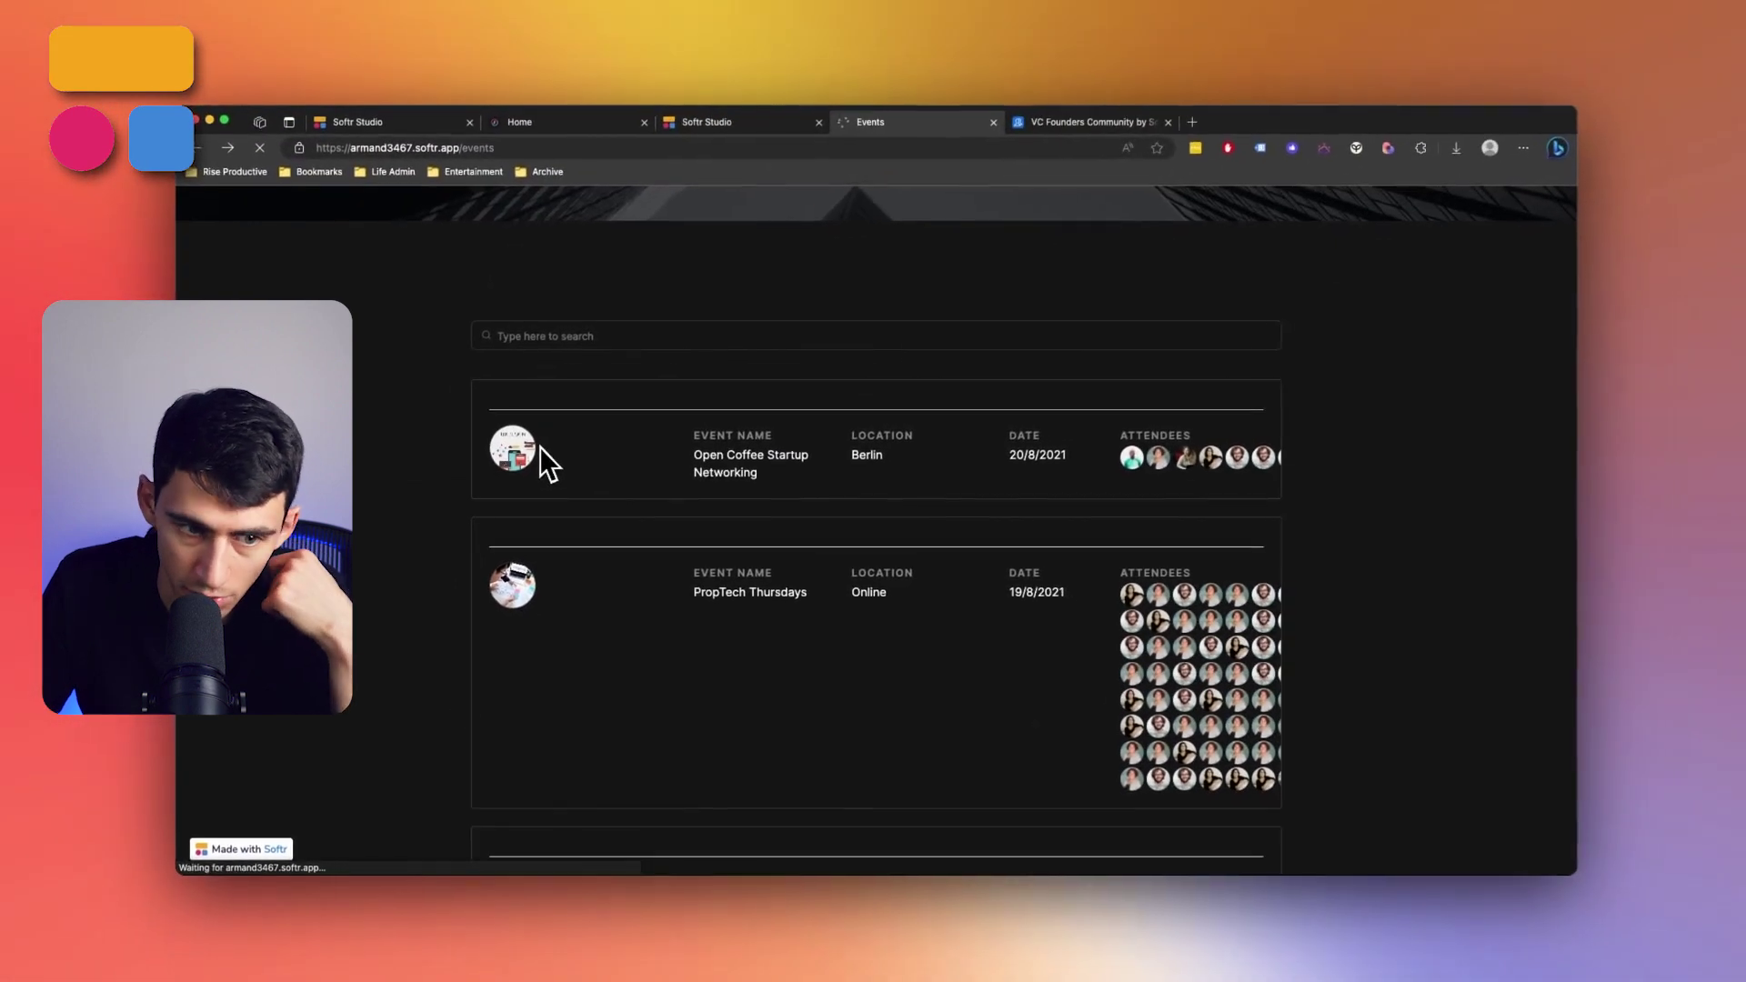
Search Airtable's Event Attendees table for the new attendee's name, finding row 98
{"action": "left_click", "coordinate": [587, 387]}
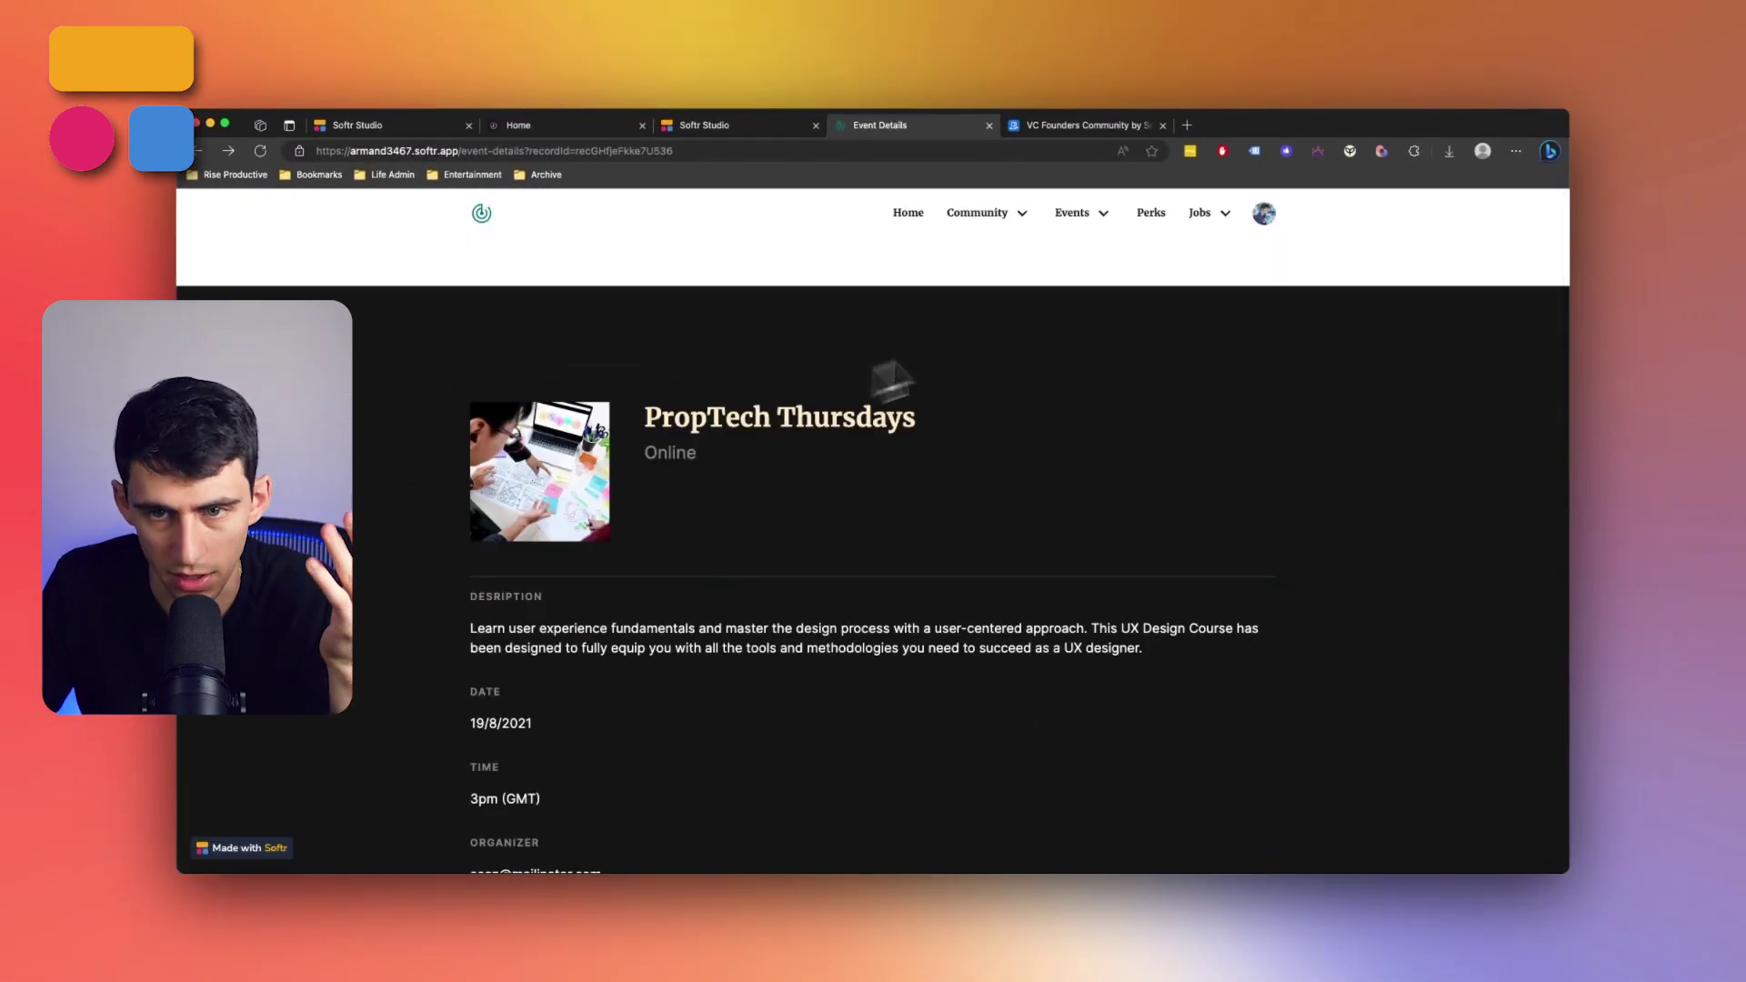
{"action": "left_click", "coordinate": [1119, 125]}
{"action": "left_click", "coordinate": [289, 243]}
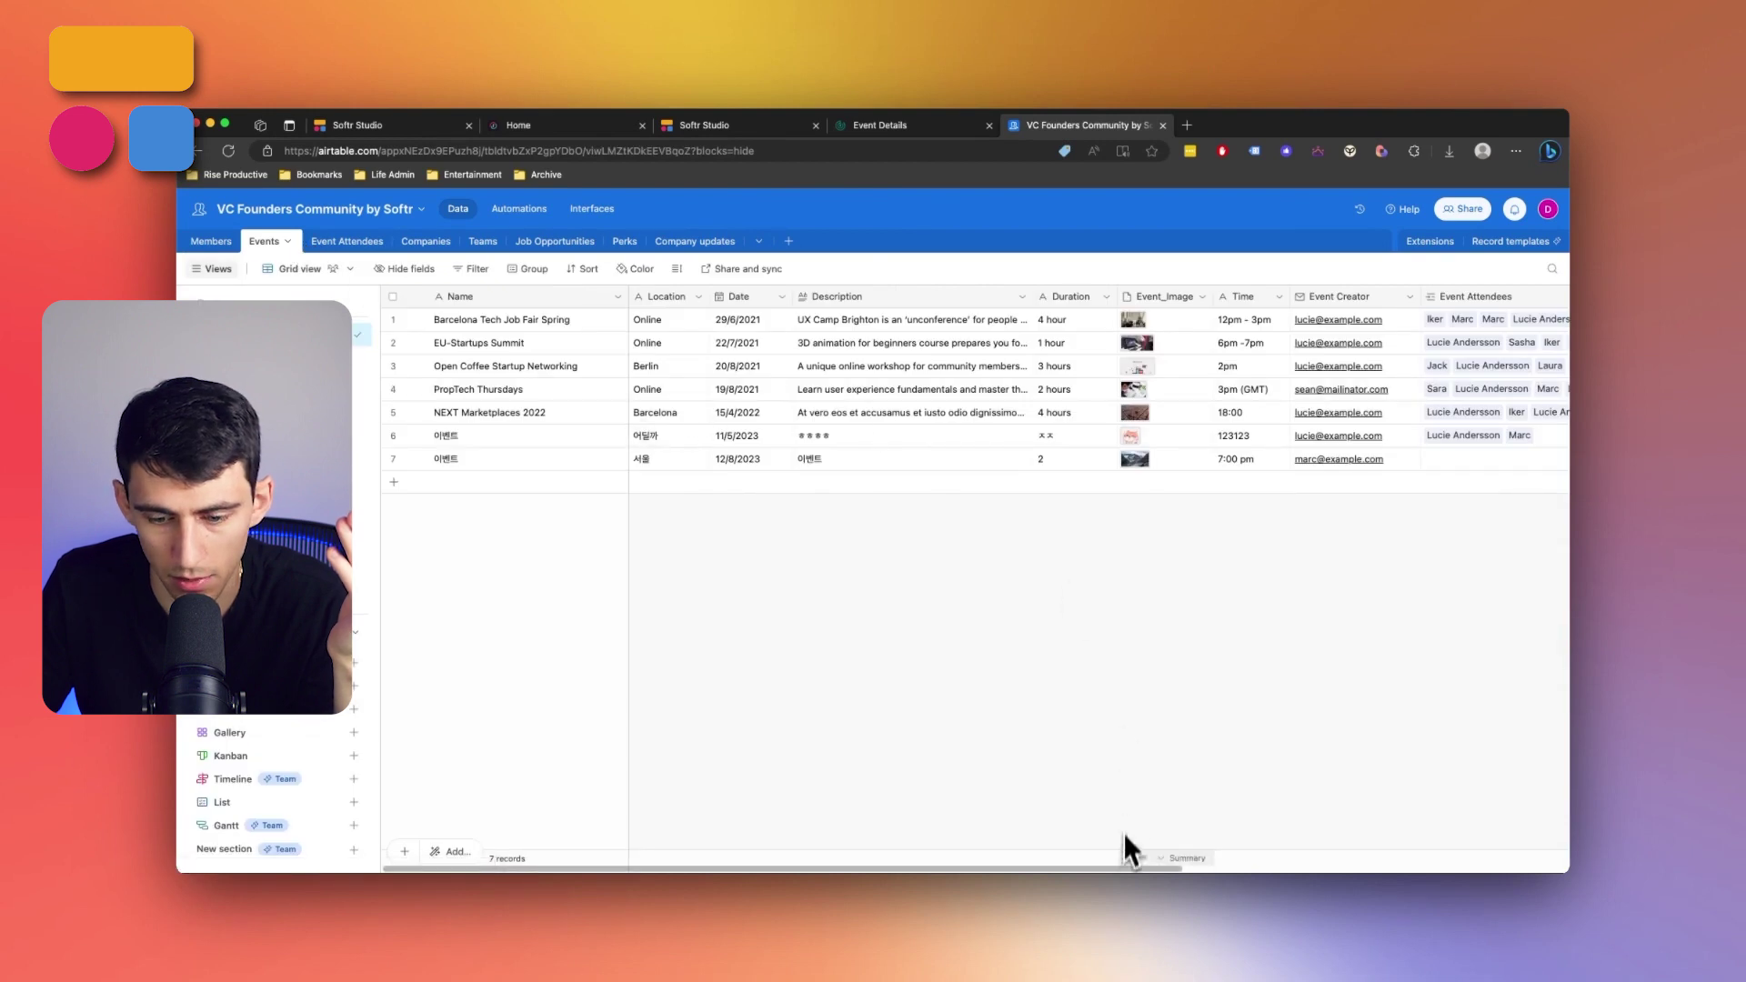
{"action": "left_click_drag", "start_coordinate": [1122, 869], "coordinate": [1231, 870]}
{"action": "left_click", "coordinate": [347, 241]}
{"action": "key", "text": "super+f"}
{"action": "type", "text": "demetri"}
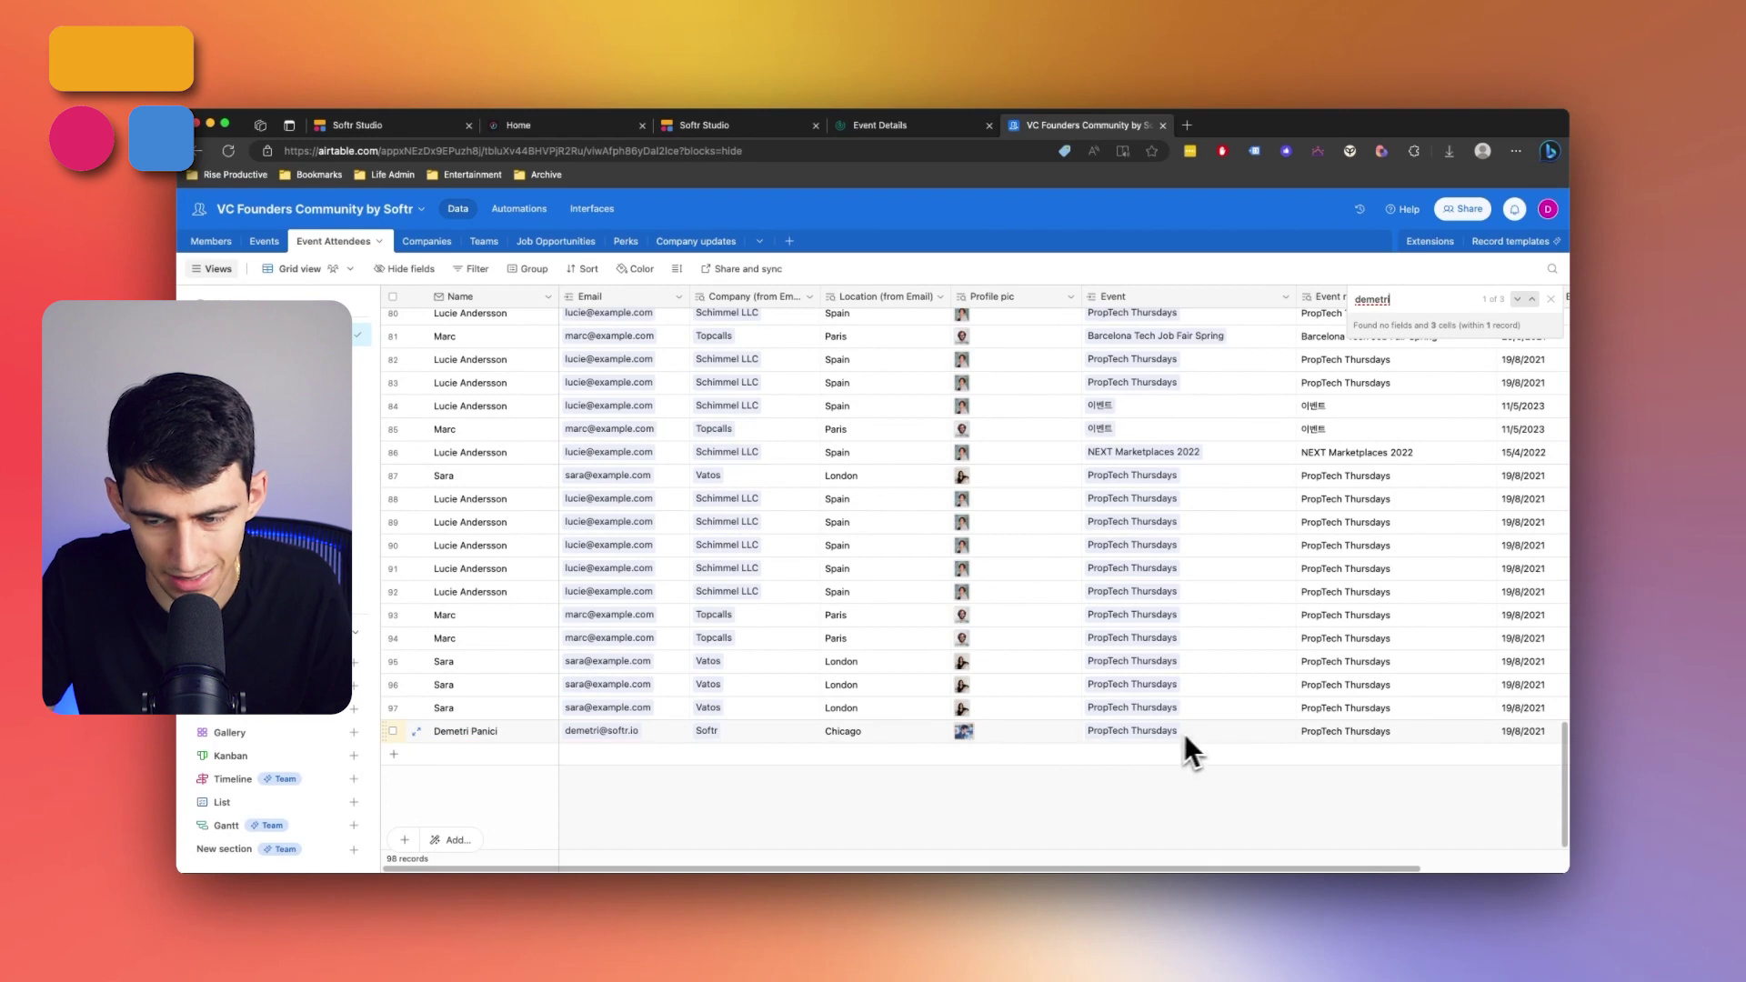
{"action": "left_click", "coordinate": [969, 131]}
Load more PropTech Thursdays attendees, reload the page, then return to Softr Studio
{"action": "scroll", "coordinate": [974, 281], "scroll_direction": "down", "scroll_amount": 15}
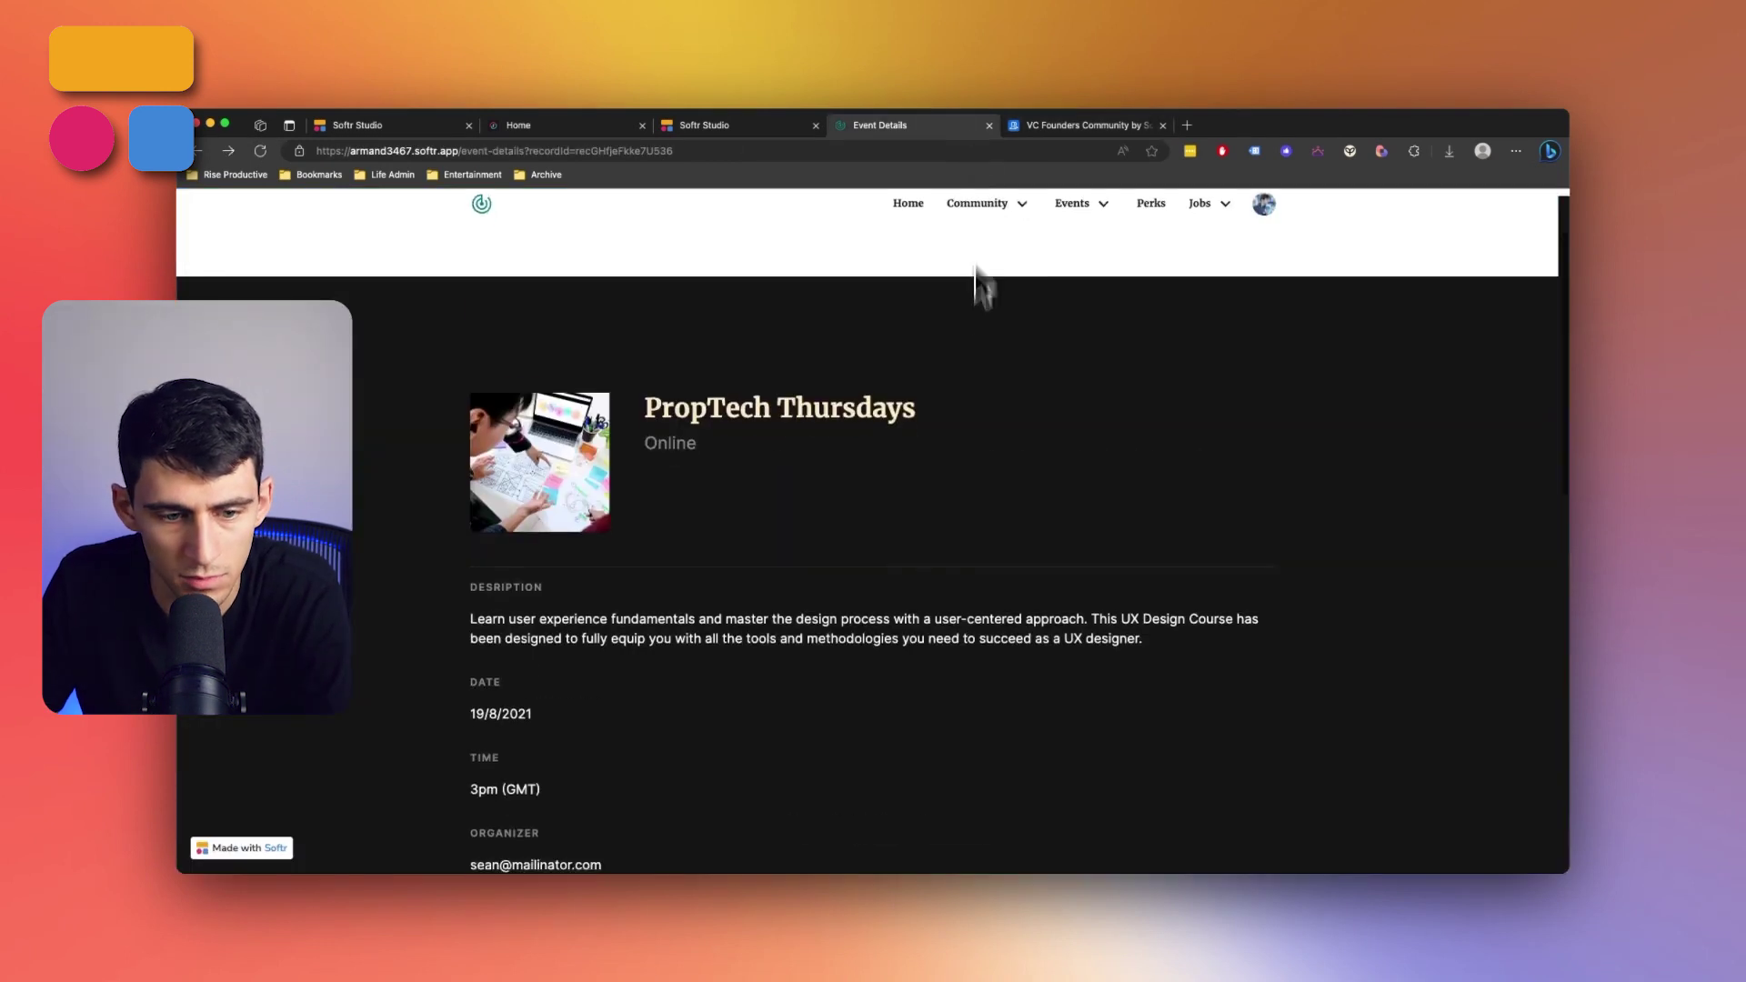
{"action": "scroll", "coordinate": [882, 414], "scroll_direction": "up", "scroll_amount": 3}
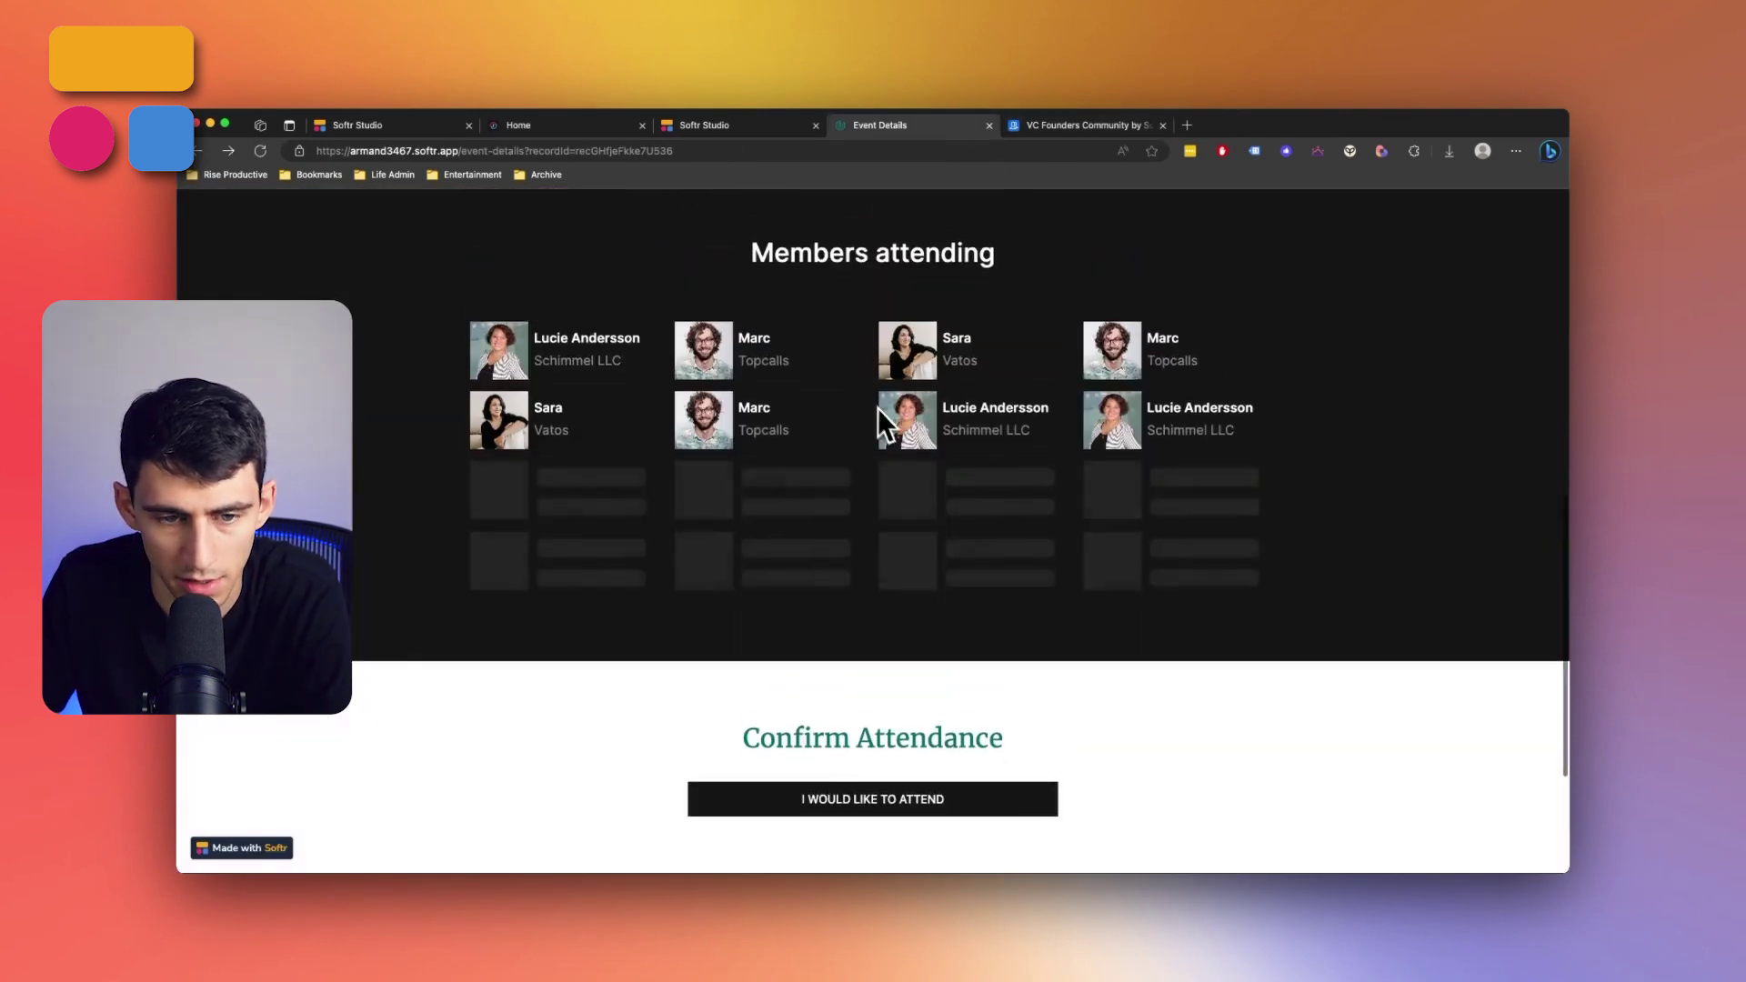
{"action": "left_click", "coordinate": [873, 614]}
{"action": "scroll", "coordinate": [918, 618], "scroll_direction": "down", "scroll_amount": 4}
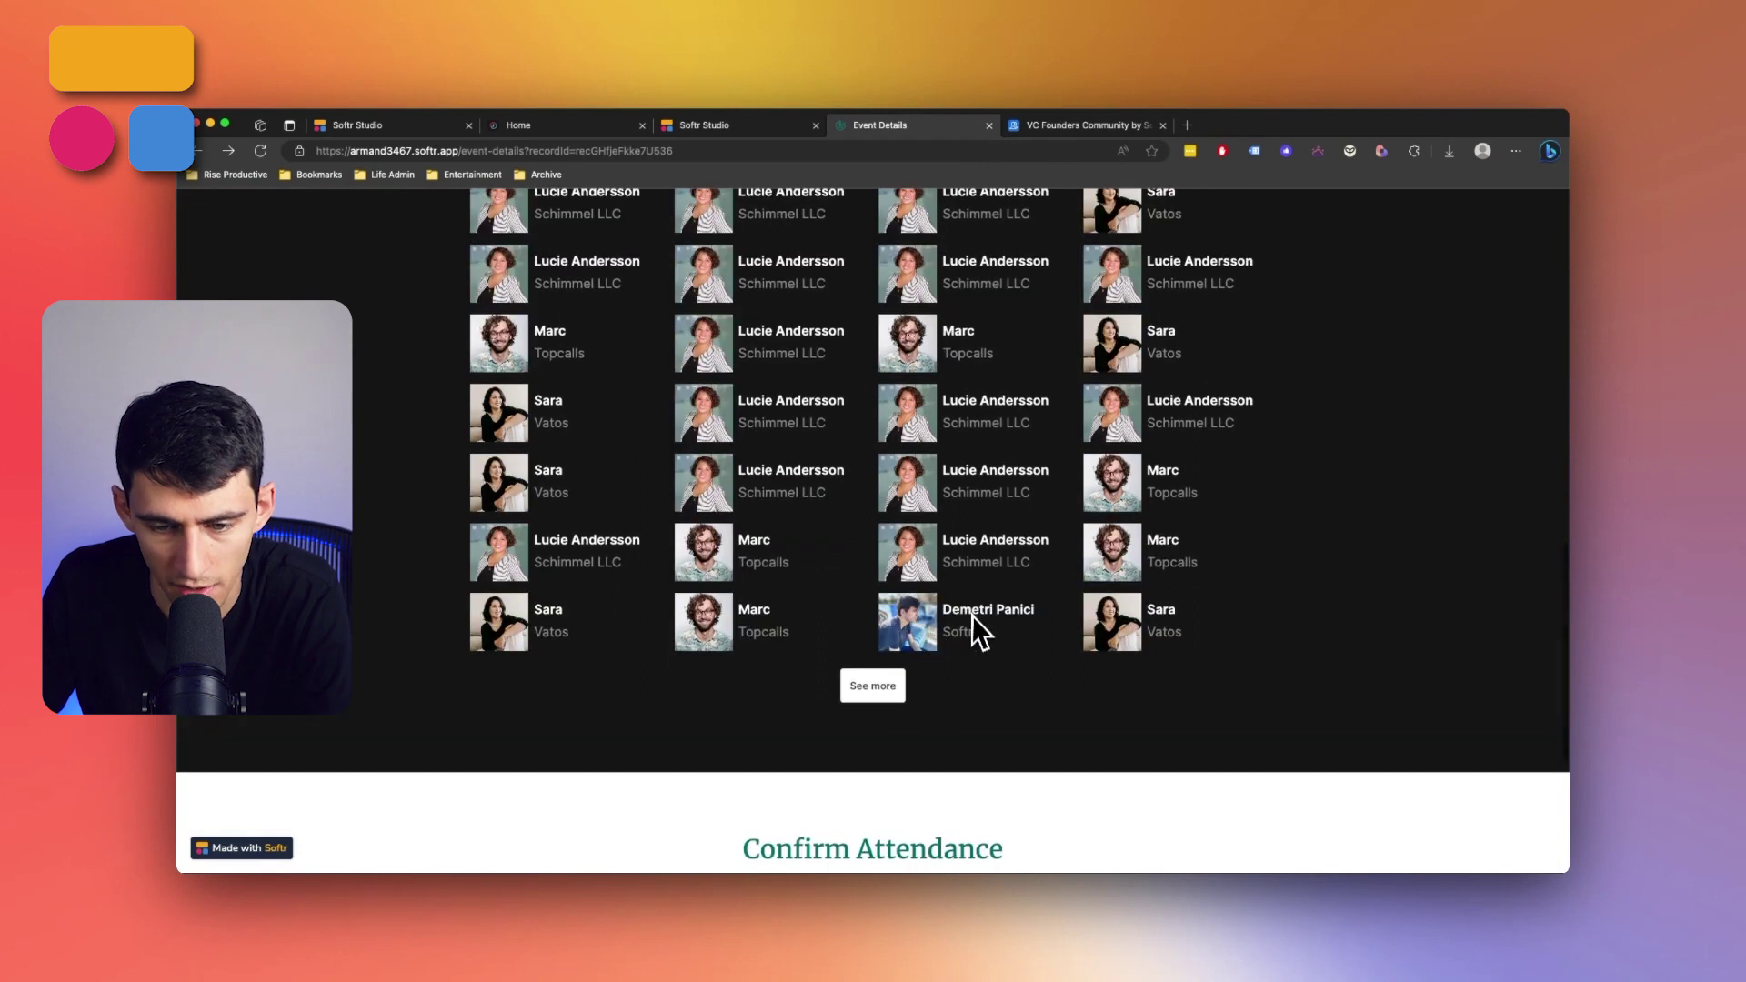
{"action": "key", "text": "super+r"}
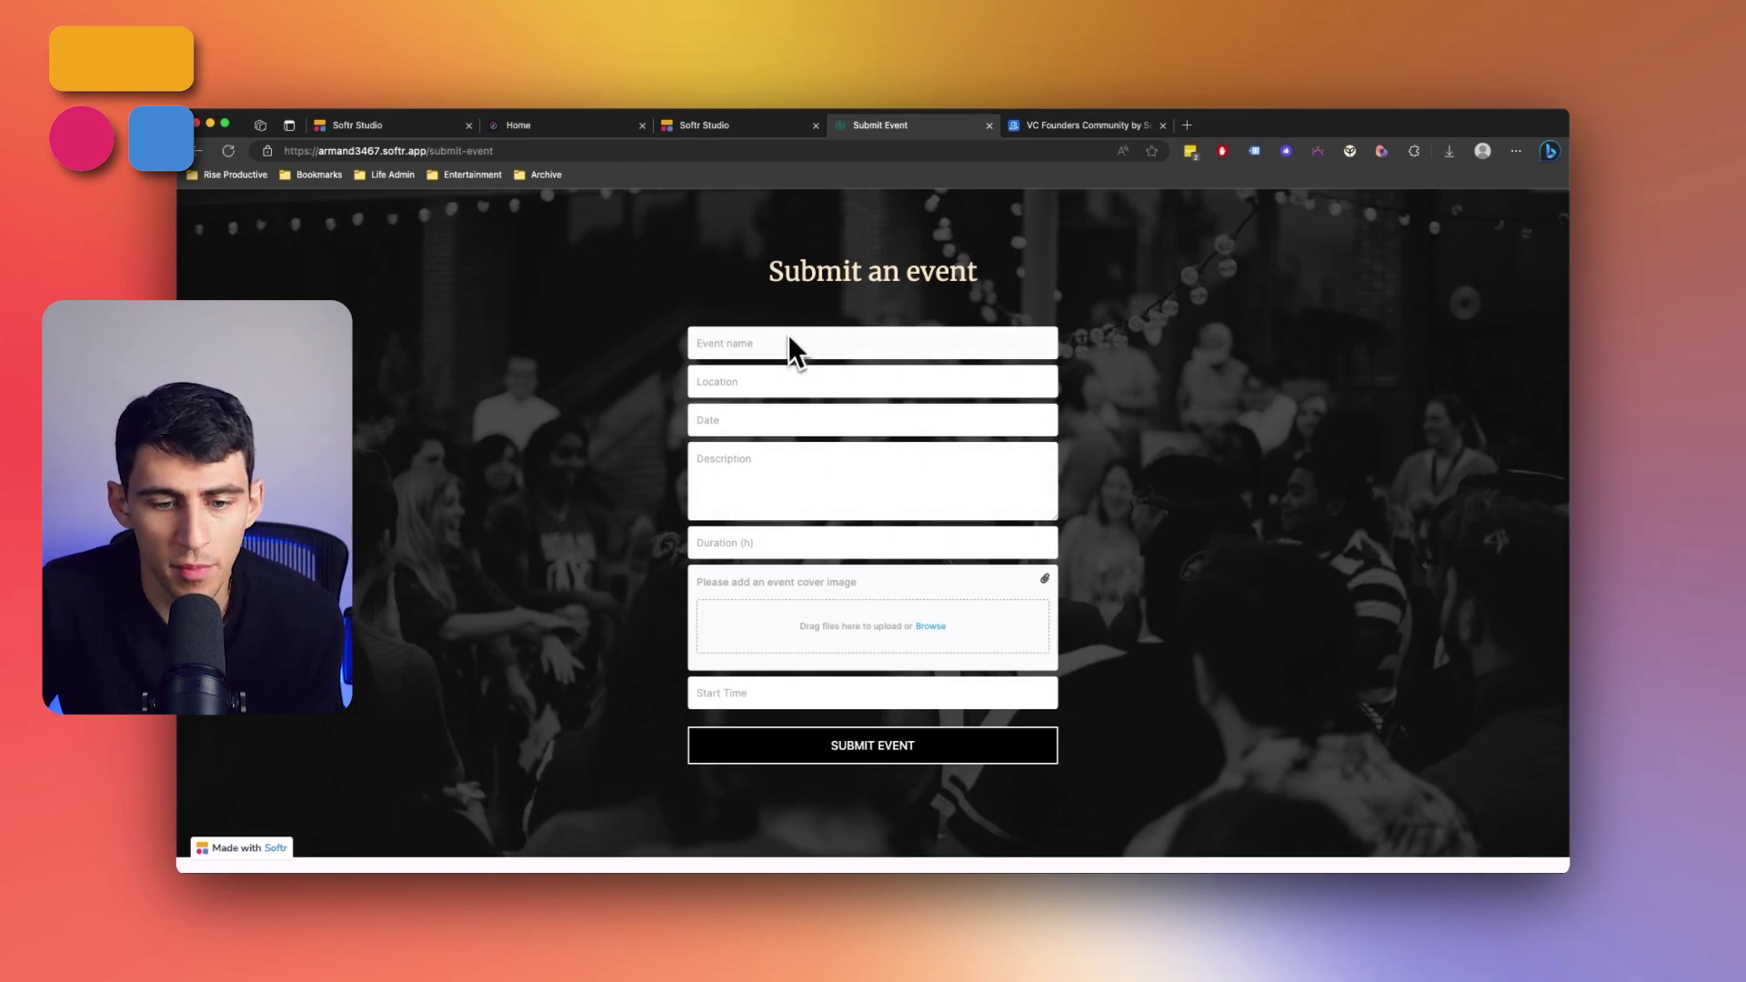
{"action": "scroll", "coordinate": [770, 227], "scroll_direction": "up", "scroll_amount": 3}
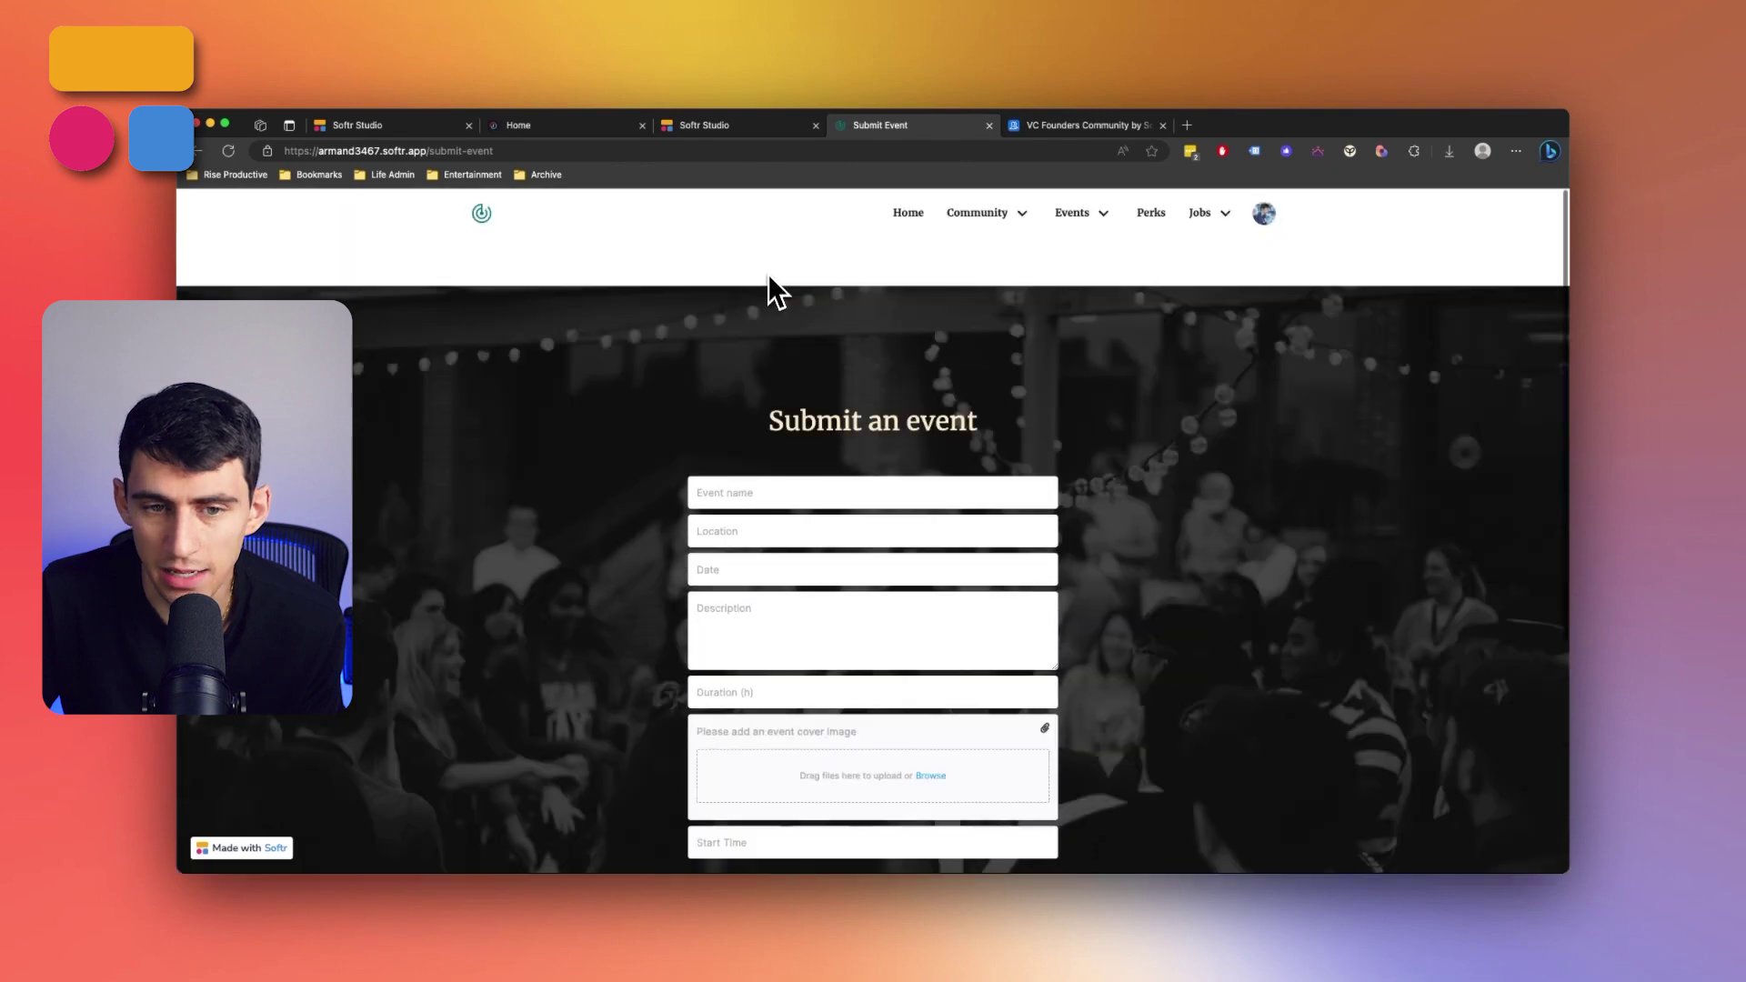
{"action": "left_click", "coordinate": [709, 128]}
Inspect the Events page list block's Visibility, Content and Source settings in the editor
{"action": "left_click", "coordinate": [200, 273]}
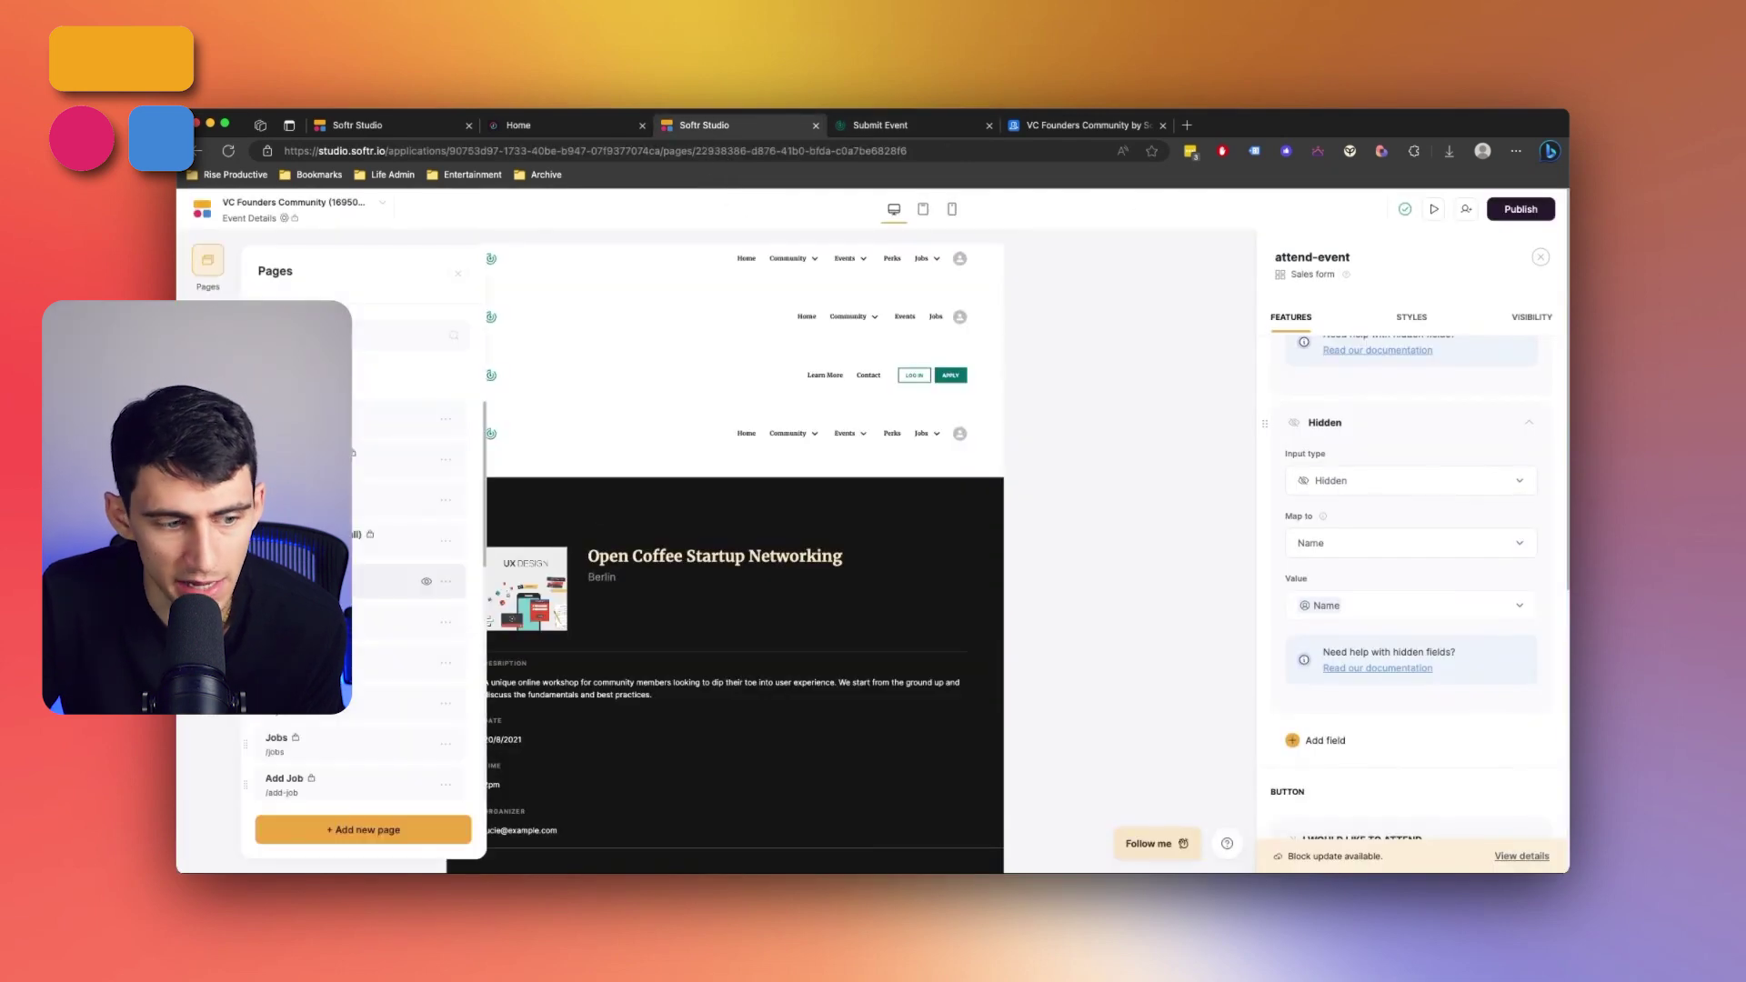
{"action": "left_click", "coordinate": [409, 582]}
{"action": "scroll", "coordinate": [973, 518], "scroll_direction": "down", "scroll_amount": 3}
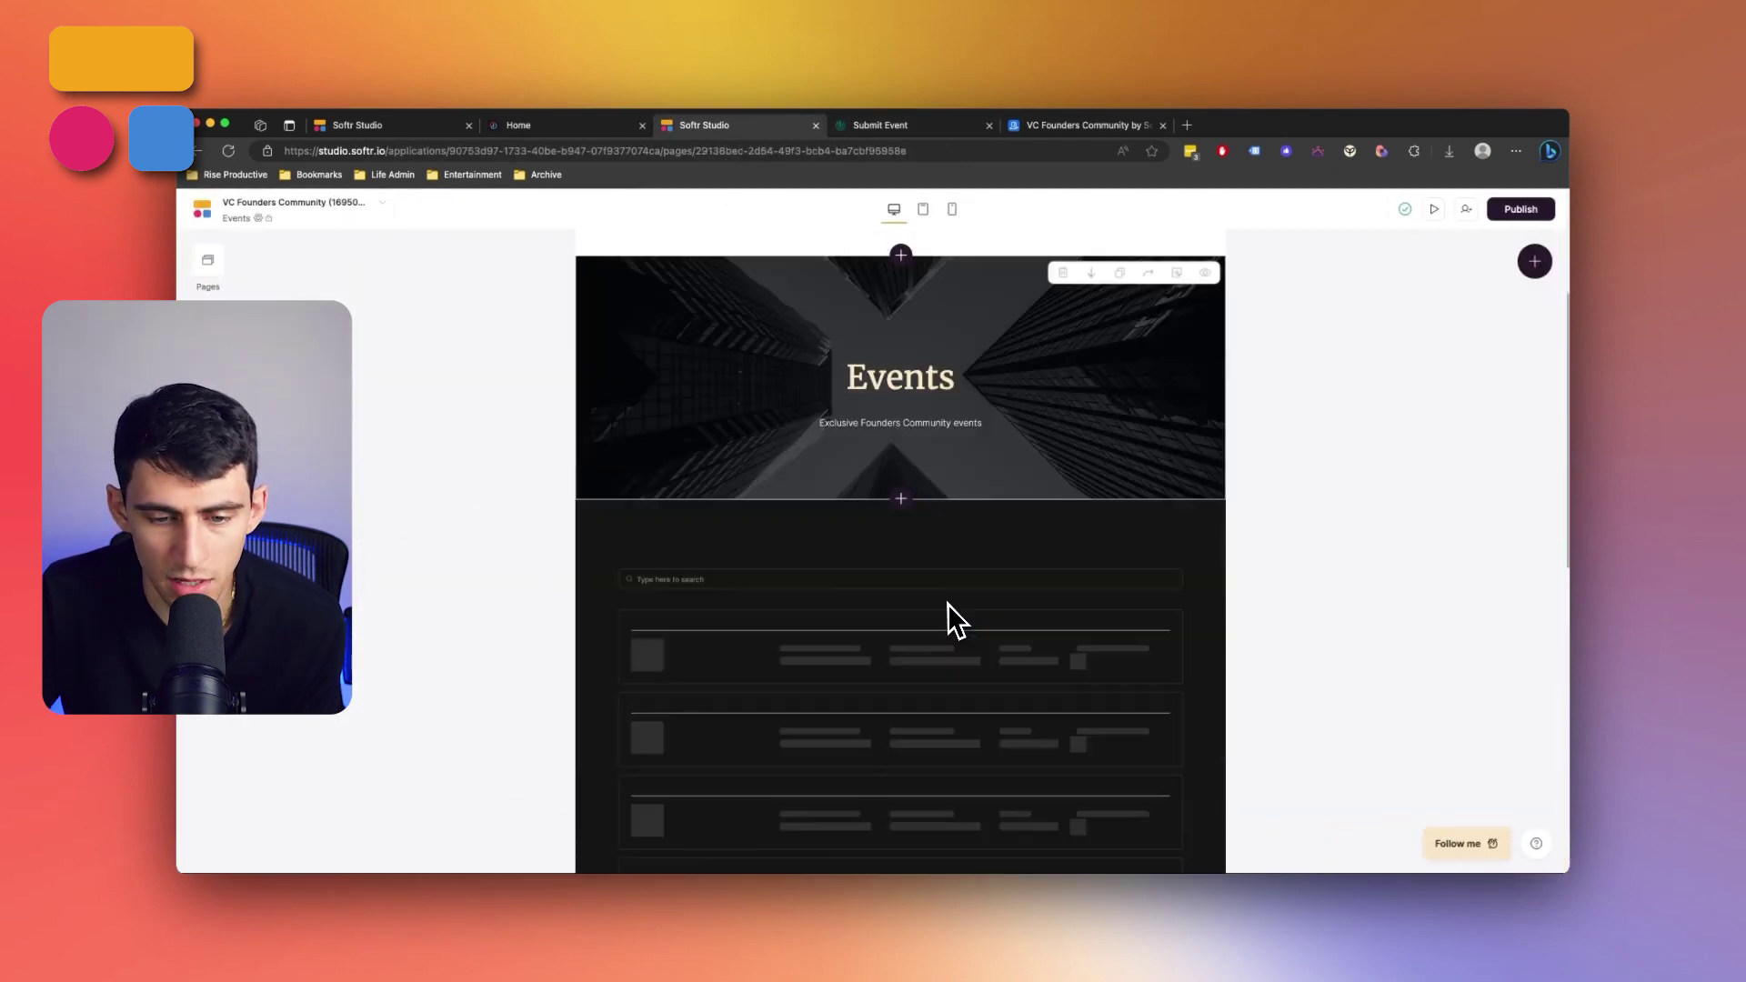
{"action": "left_click", "coordinate": [939, 584]}
{"action": "left_click", "coordinate": [1532, 318]}
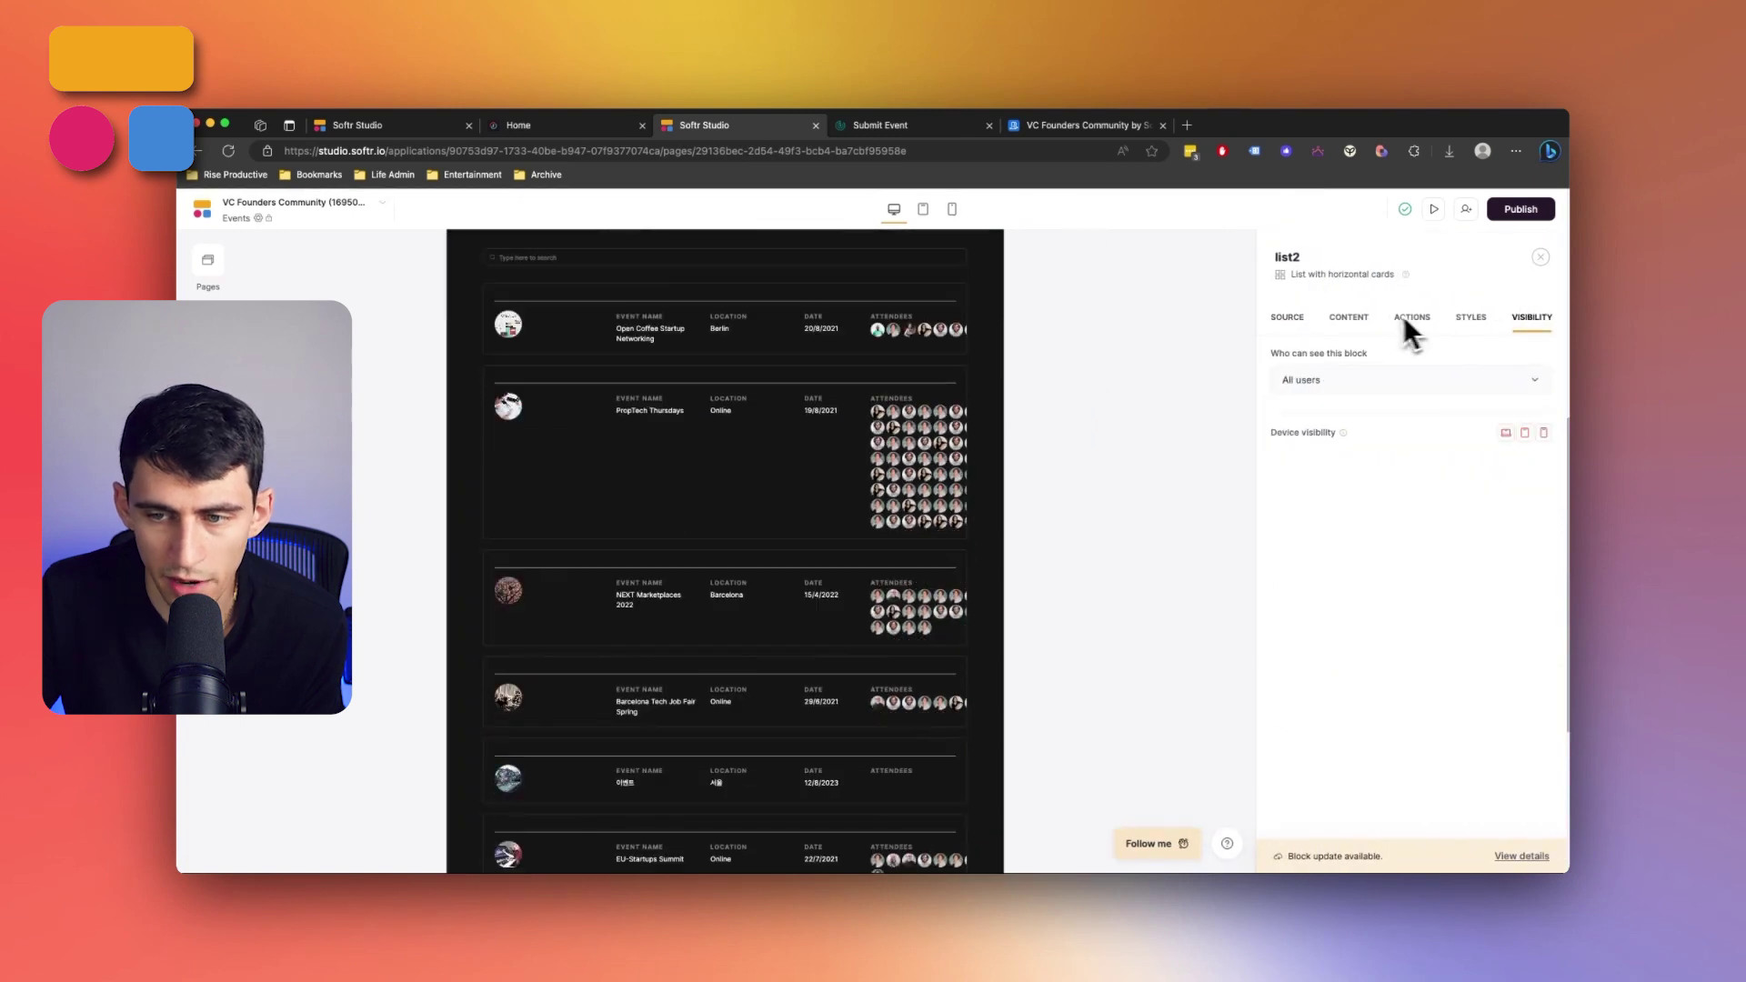
{"action": "left_click", "coordinate": [1349, 319]}
{"action": "left_click", "coordinate": [1287, 317]}
{"action": "scroll", "coordinate": [1137, 546], "scroll_direction": "down", "scroll_amount": 5}
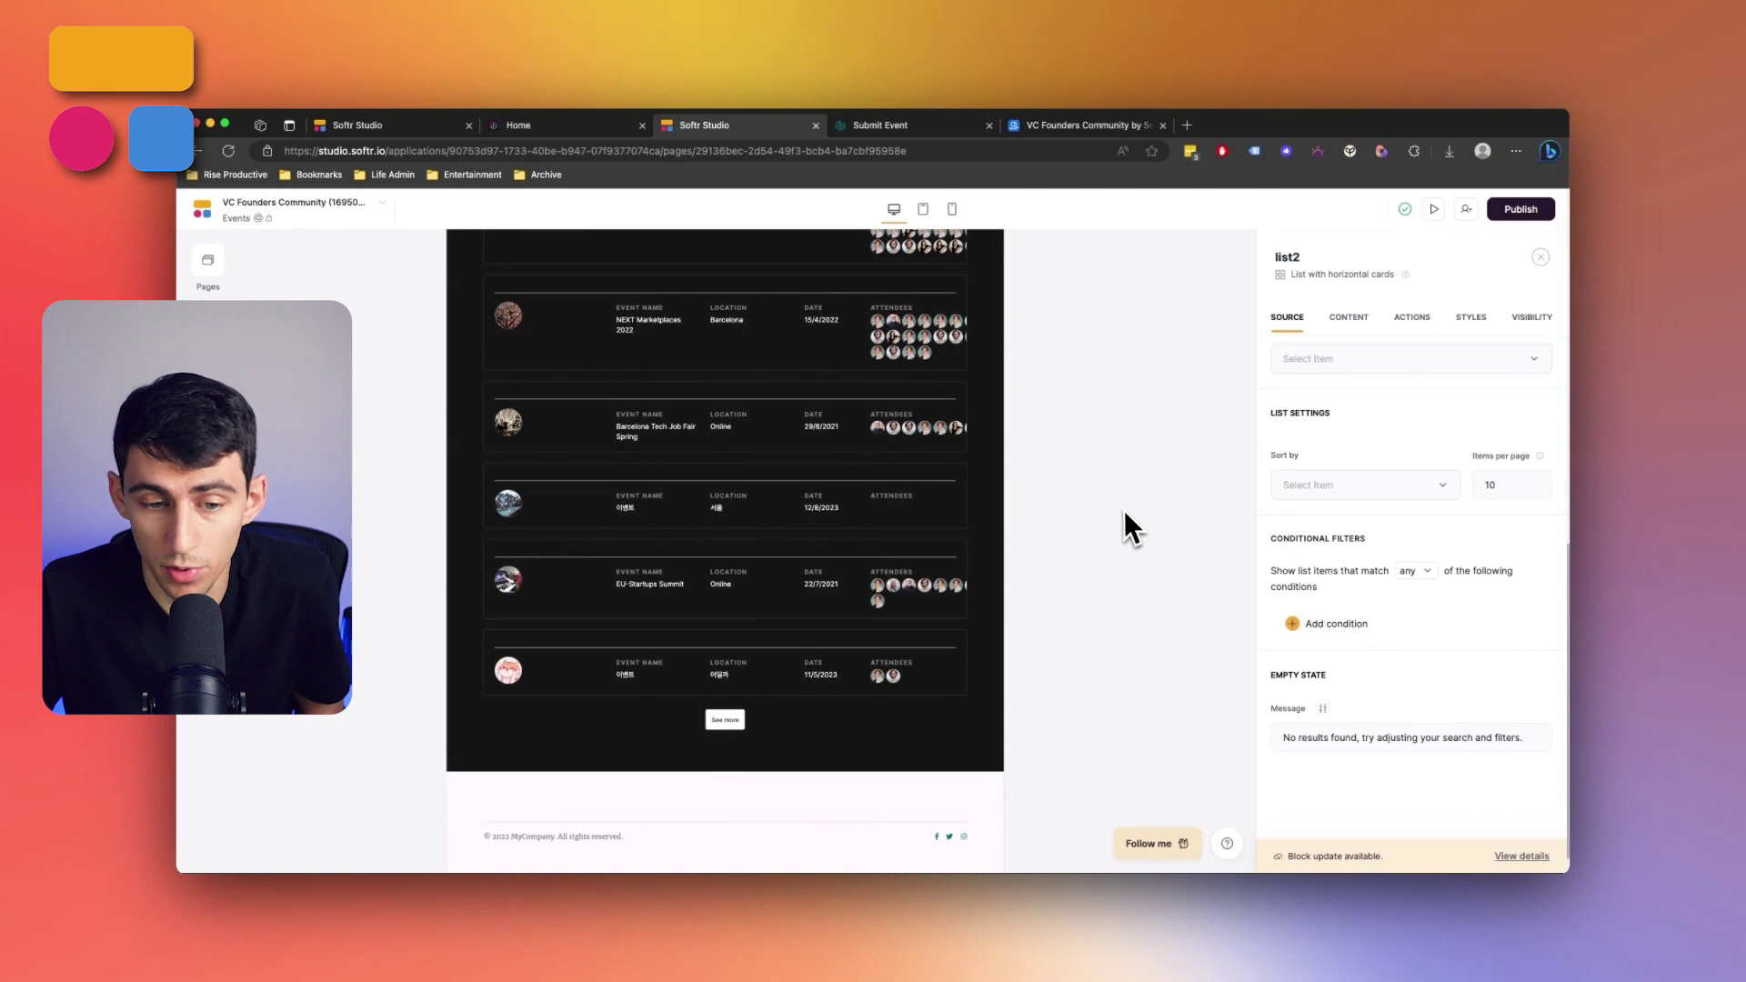
{"action": "scroll", "coordinate": [1122, 508], "scroll_direction": "up", "scroll_amount": 1}
{"action": "scroll", "coordinate": [1127, 491], "scroll_direction": "up", "scroll_amount": 6}
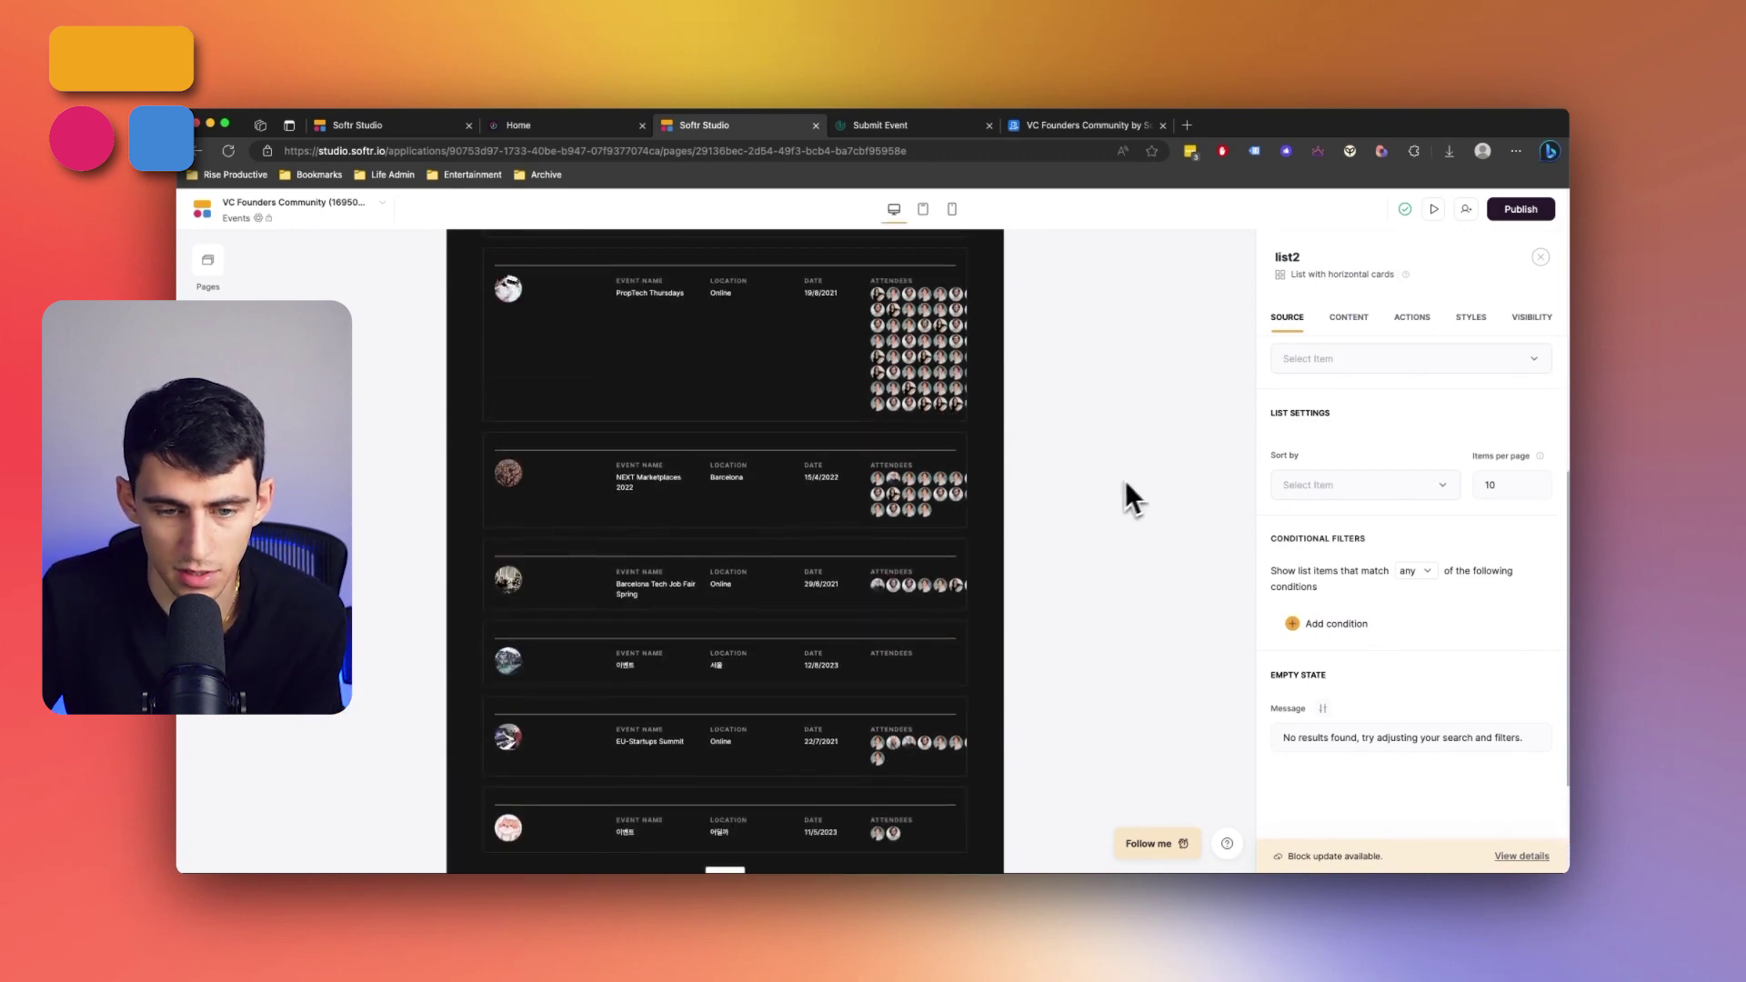
{"action": "left_click", "coordinate": [875, 123]}
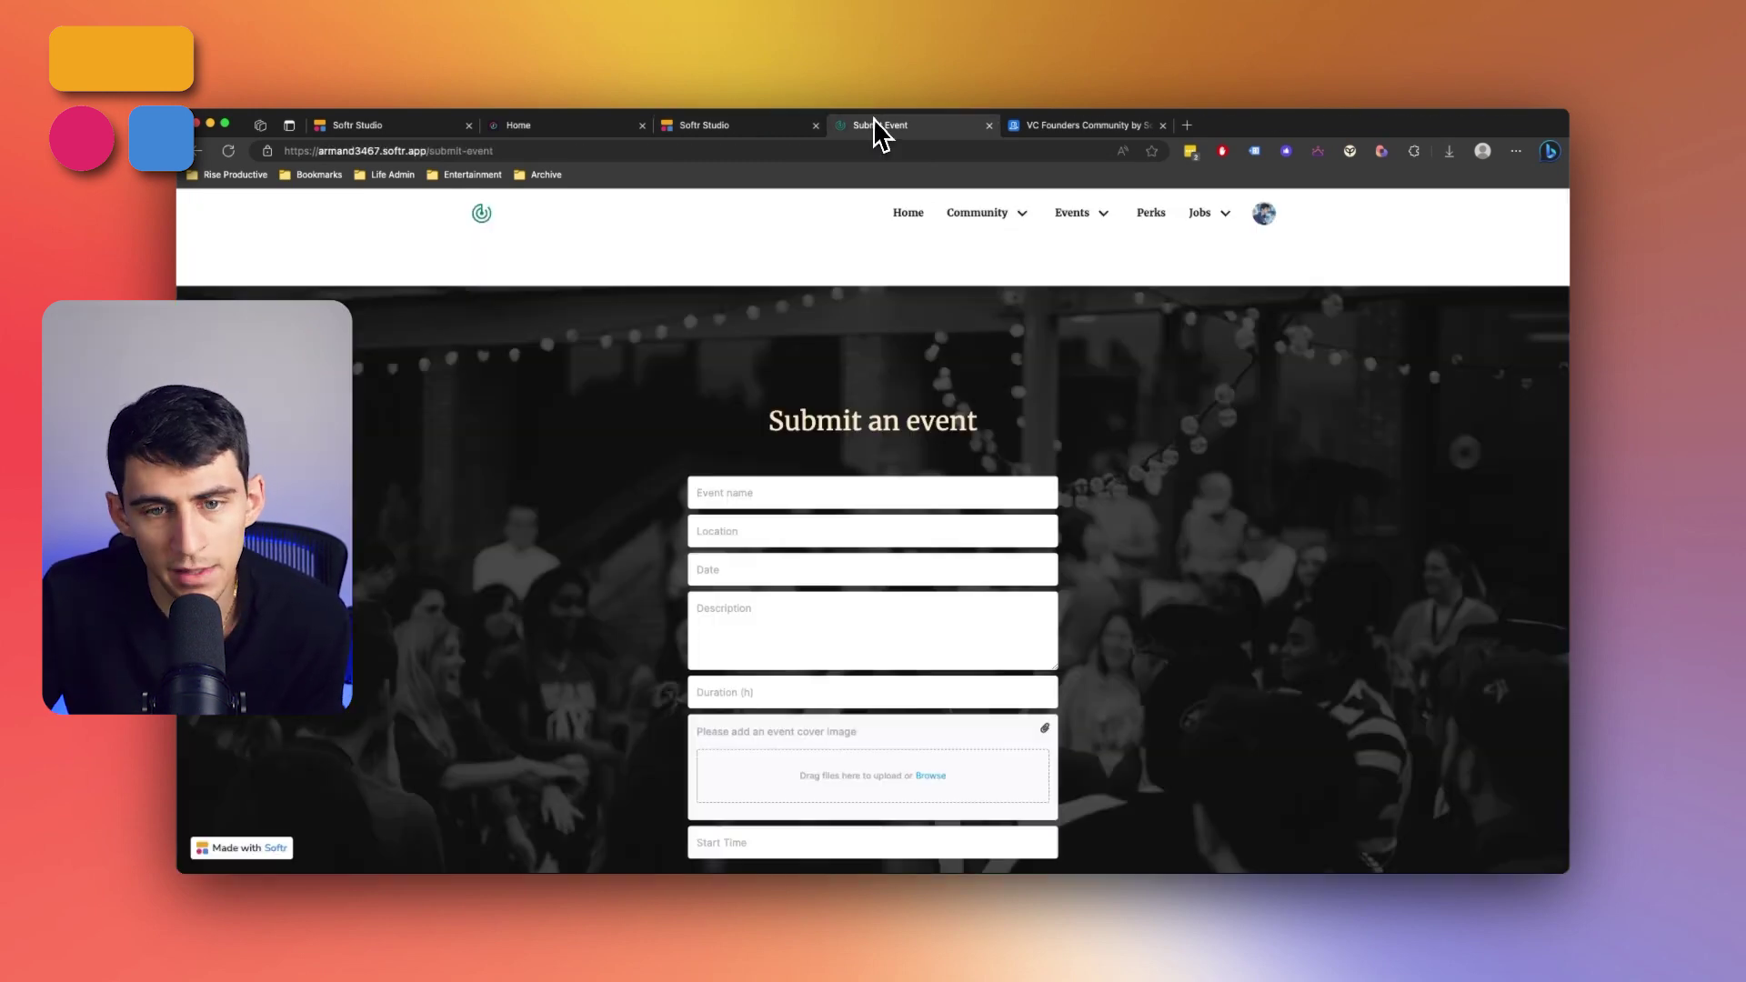
Browse the Community Perks page and load the remaining perks
{"action": "left_click", "coordinate": [1148, 215]}
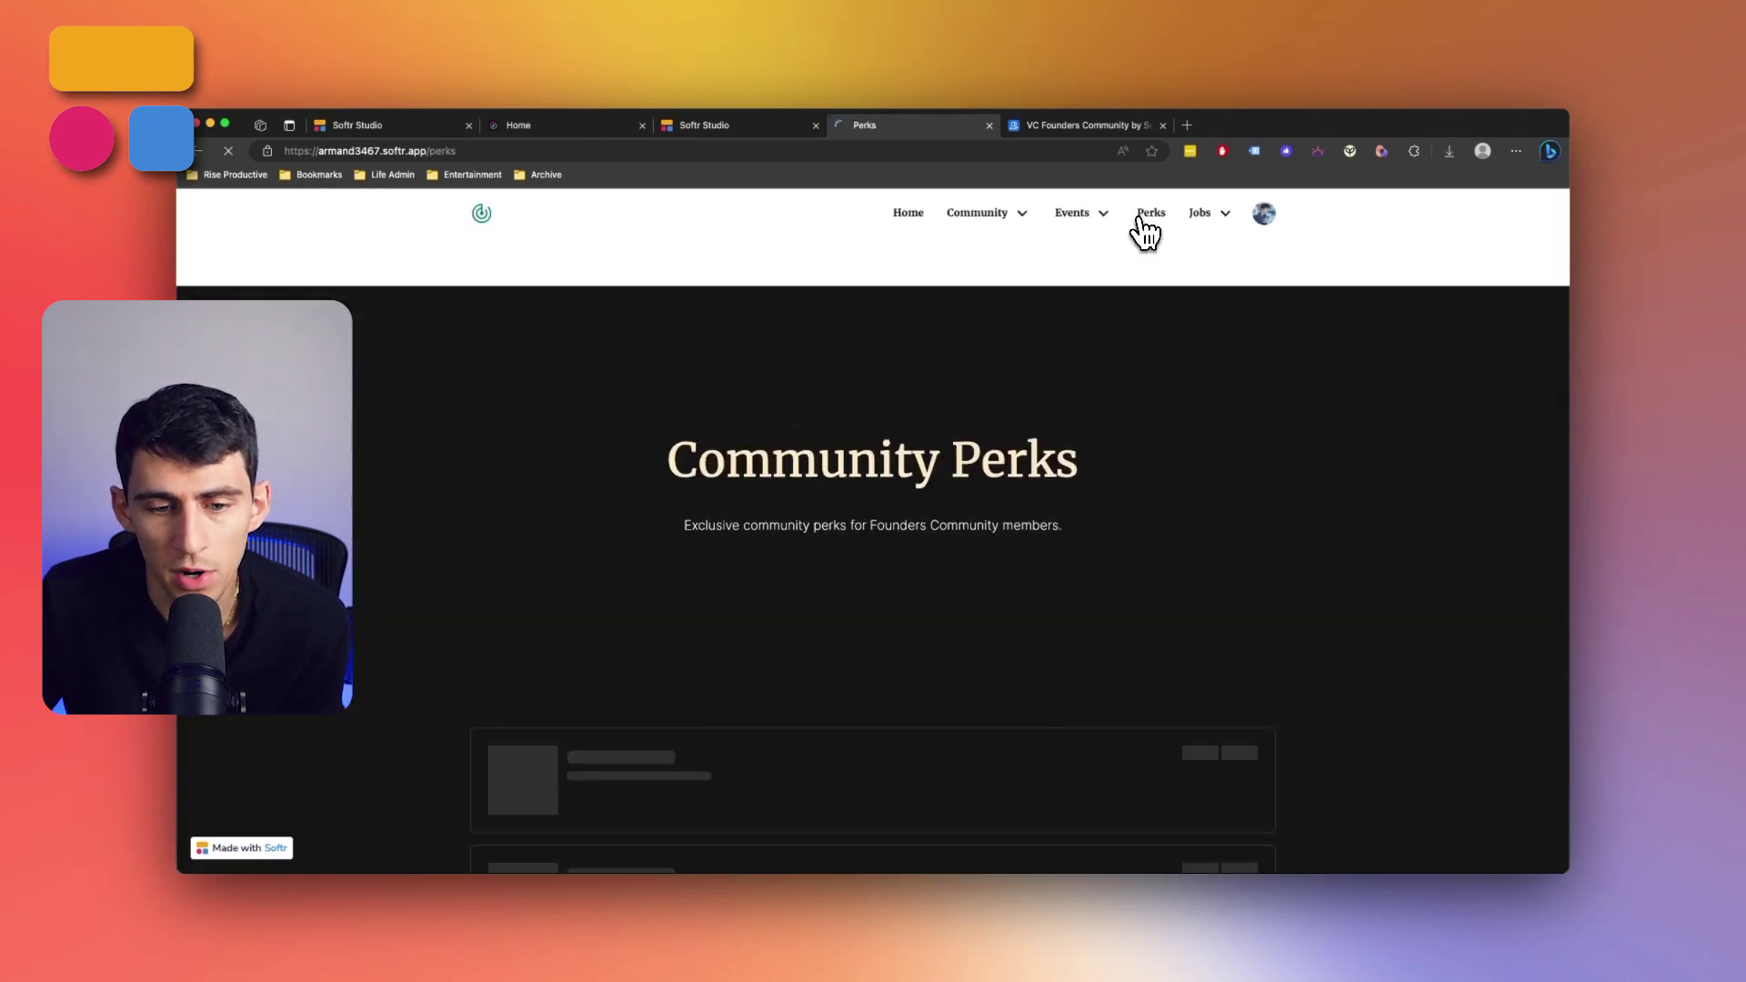
{"action": "scroll", "coordinate": [882, 591], "scroll_direction": "down", "scroll_amount": 1}
{"action": "scroll", "coordinate": [882, 577], "scroll_direction": "down", "scroll_amount": 2}
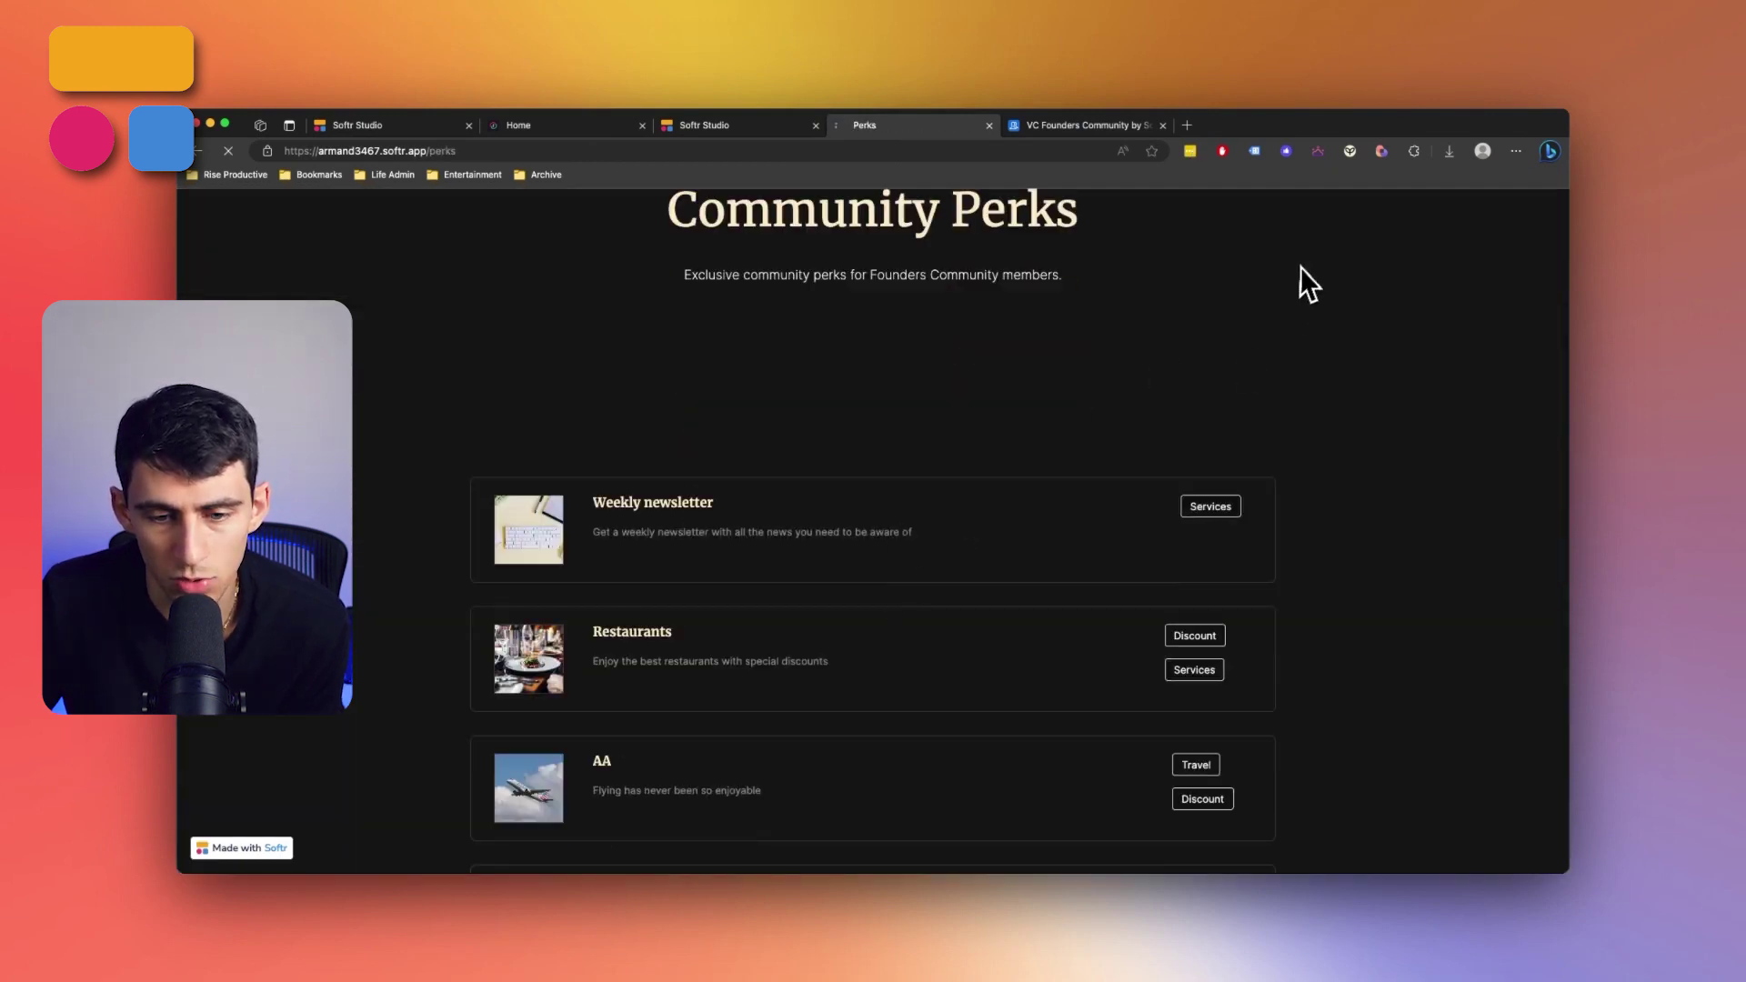
{"action": "scroll", "coordinate": [1143, 297], "scroll_direction": "down", "scroll_amount": 3}
{"action": "scroll", "coordinate": [1010, 418], "scroll_direction": "up", "scroll_amount": 3}
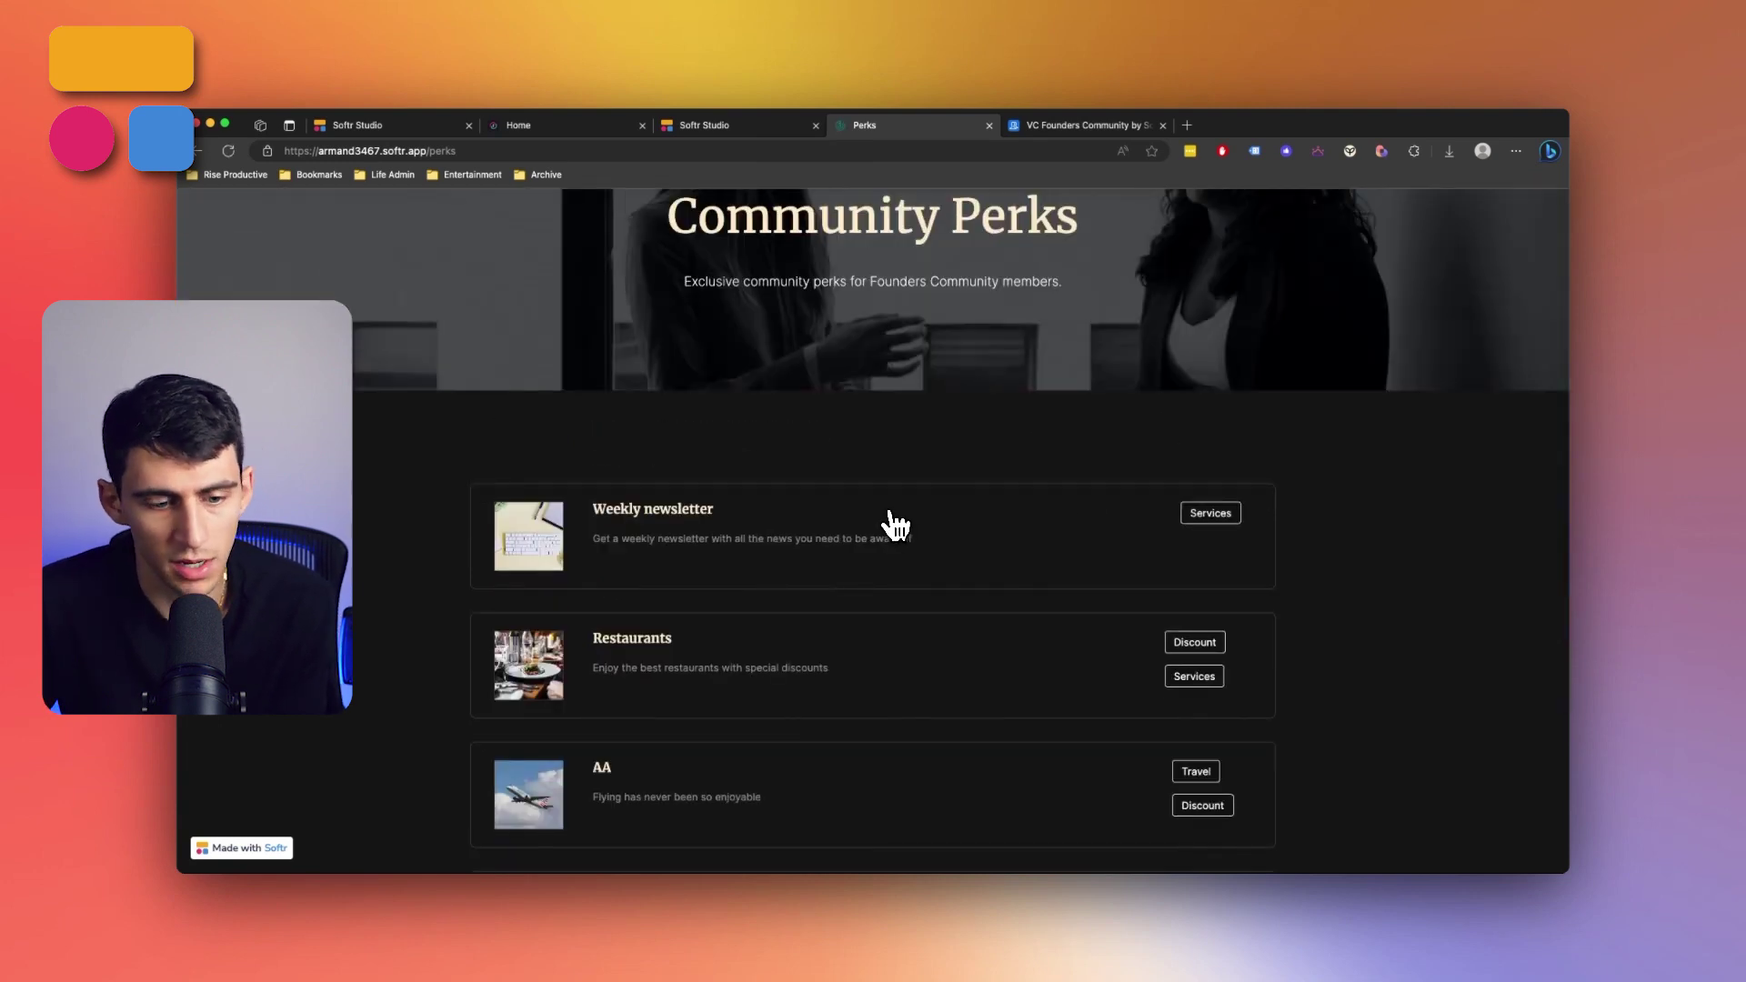
{"action": "scroll", "coordinate": [835, 671], "scroll_direction": "down", "scroll_amount": 3}
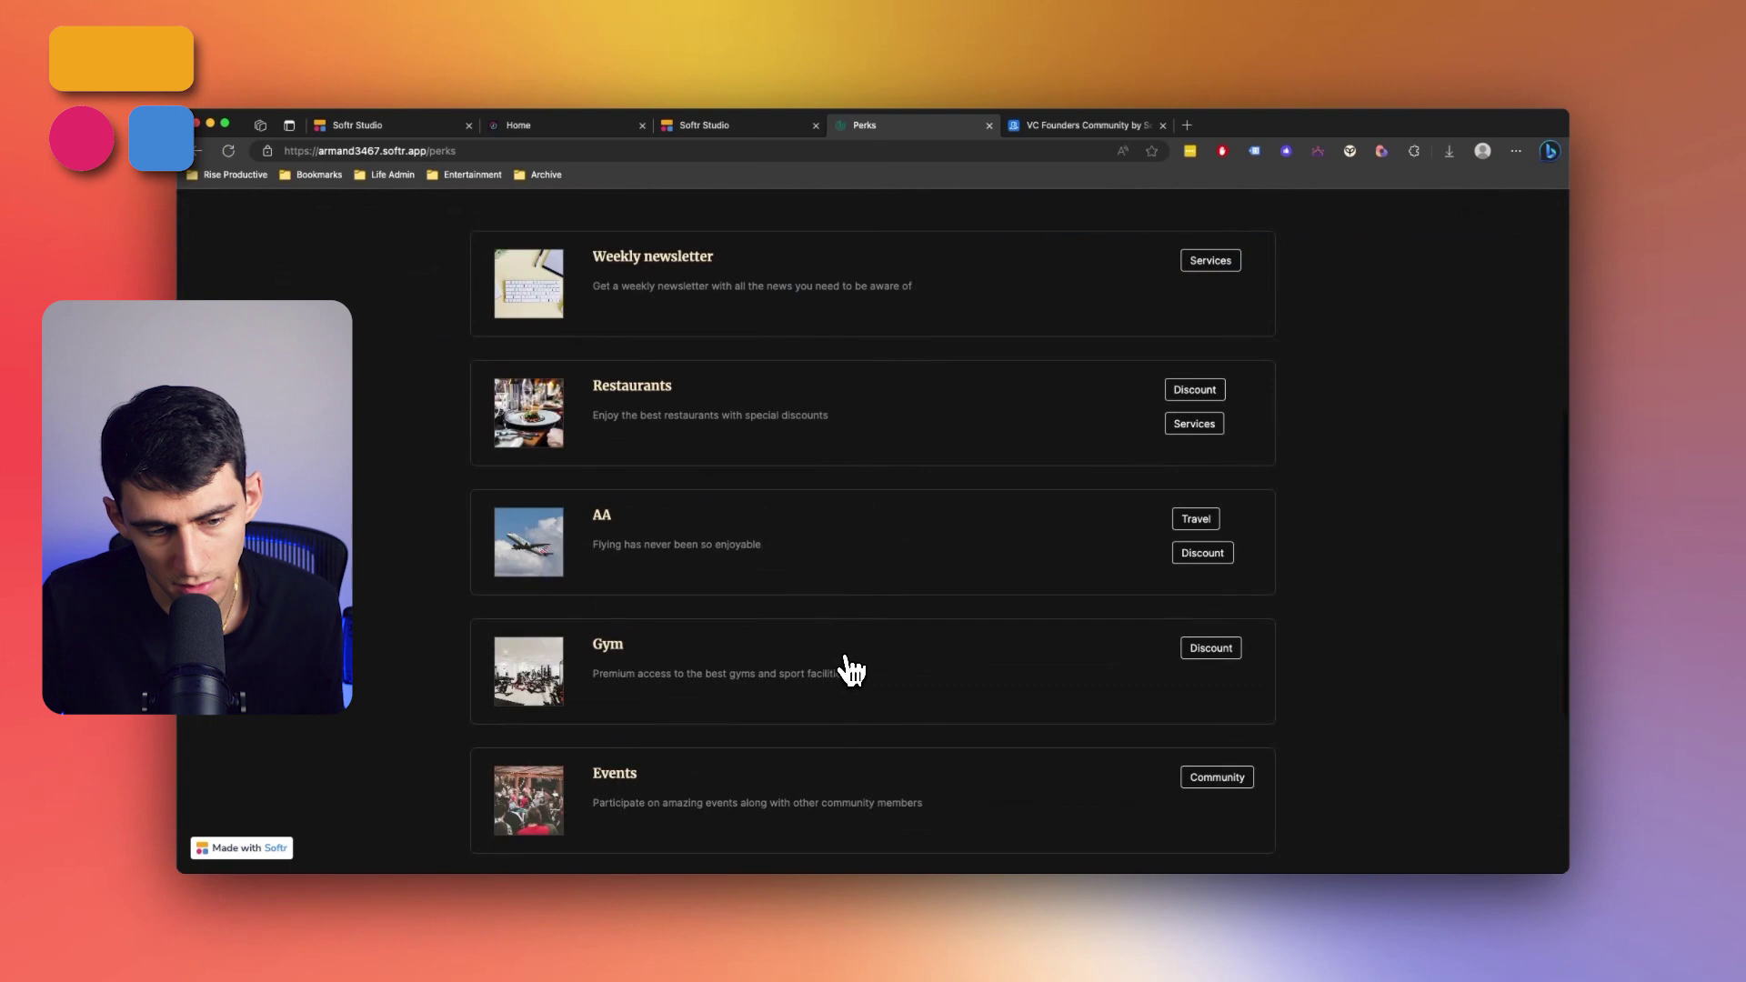
{"action": "scroll", "coordinate": [830, 588], "scroll_direction": "down", "scroll_amount": 1}
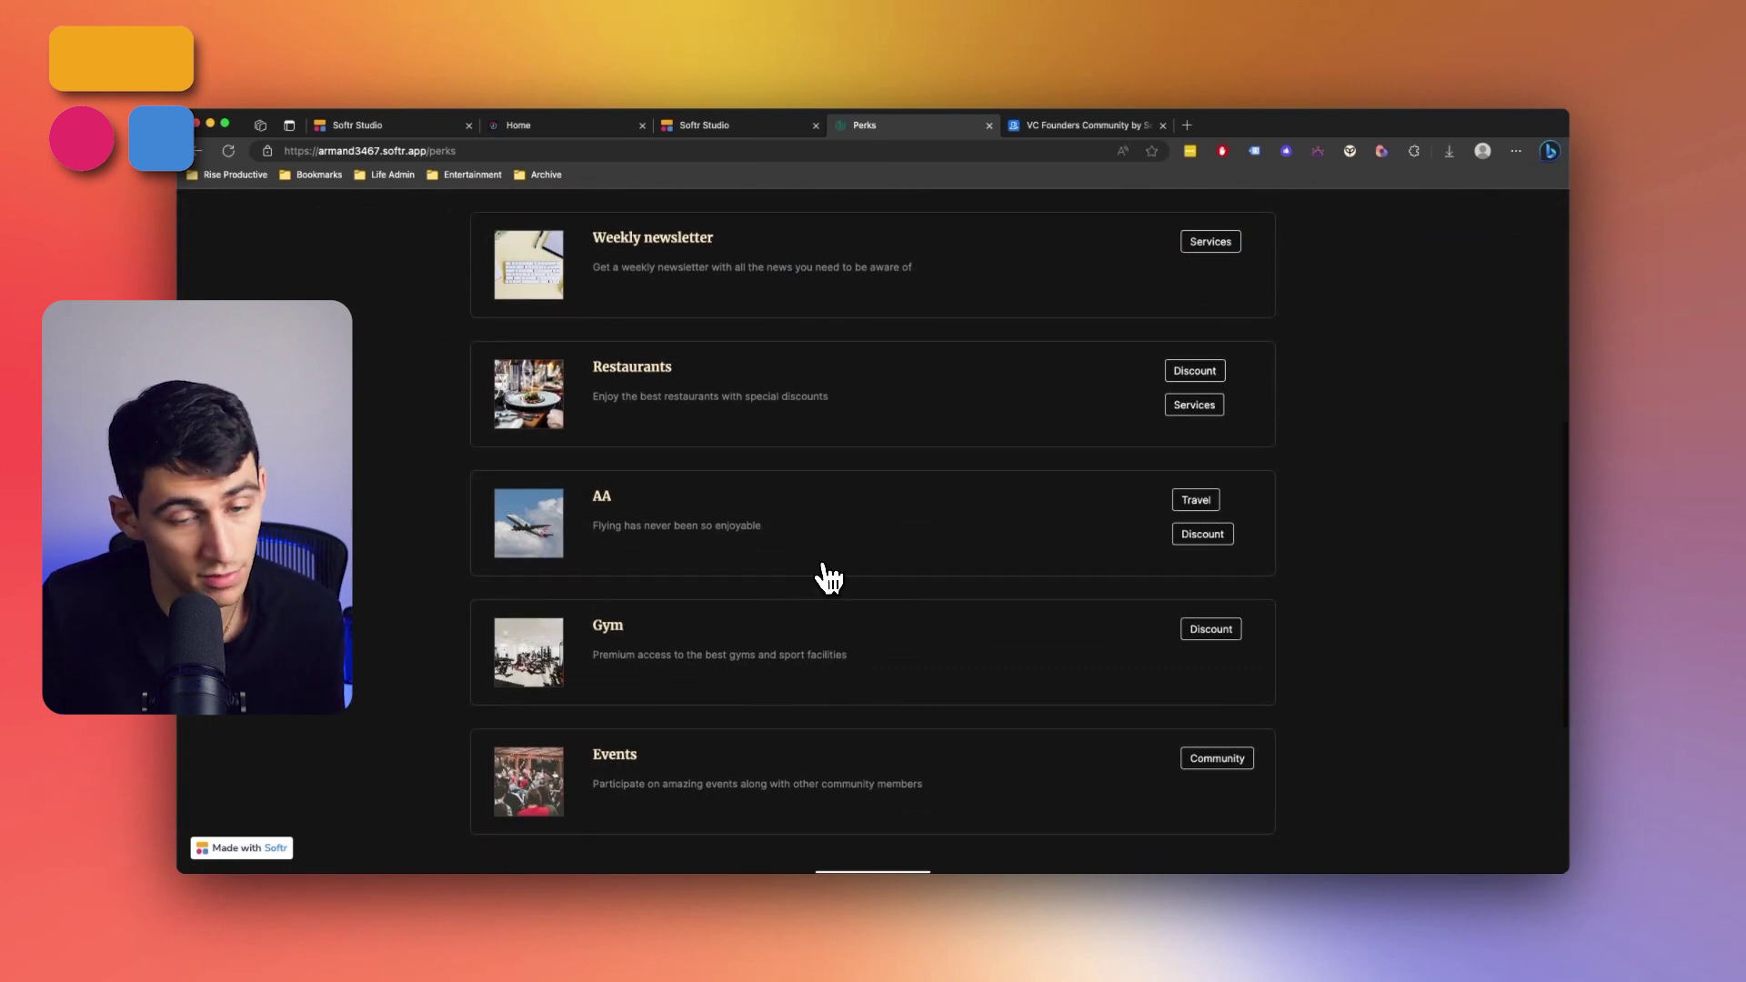
{"action": "scroll", "coordinate": [818, 544], "scroll_direction": "down", "scroll_amount": 1}
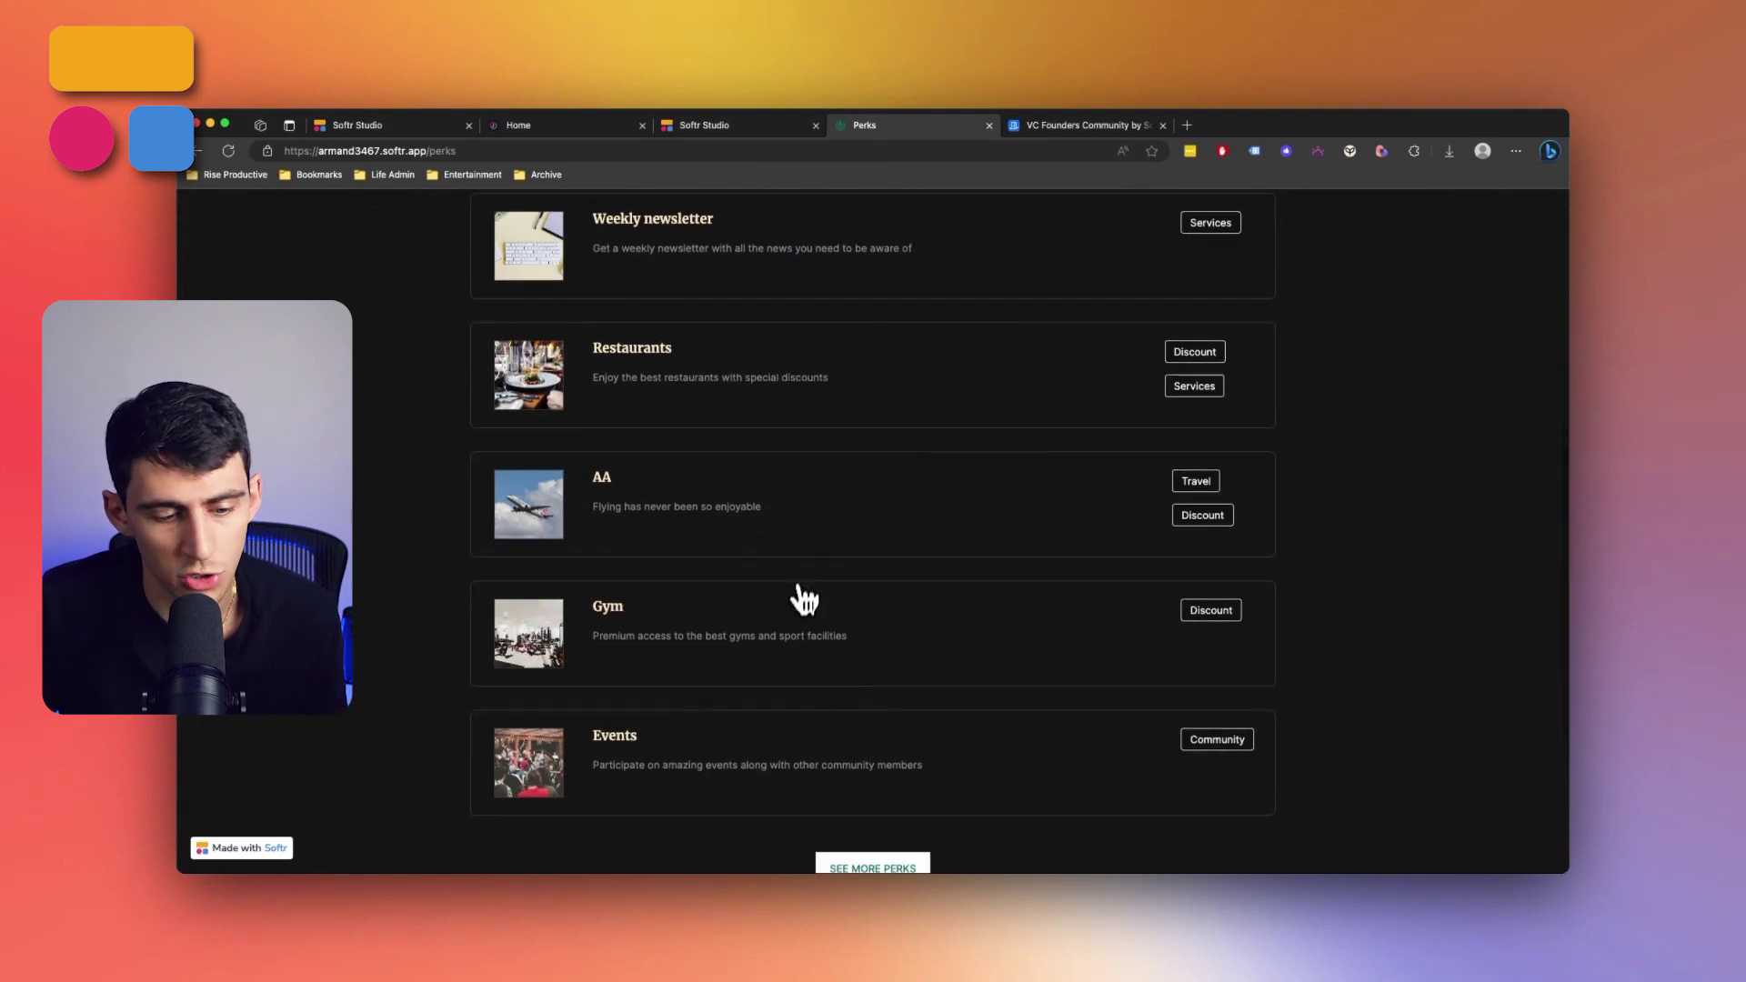
{"action": "scroll", "coordinate": [804, 599], "scroll_direction": "down", "scroll_amount": 3}
{"action": "left_click", "coordinate": [875, 700]}
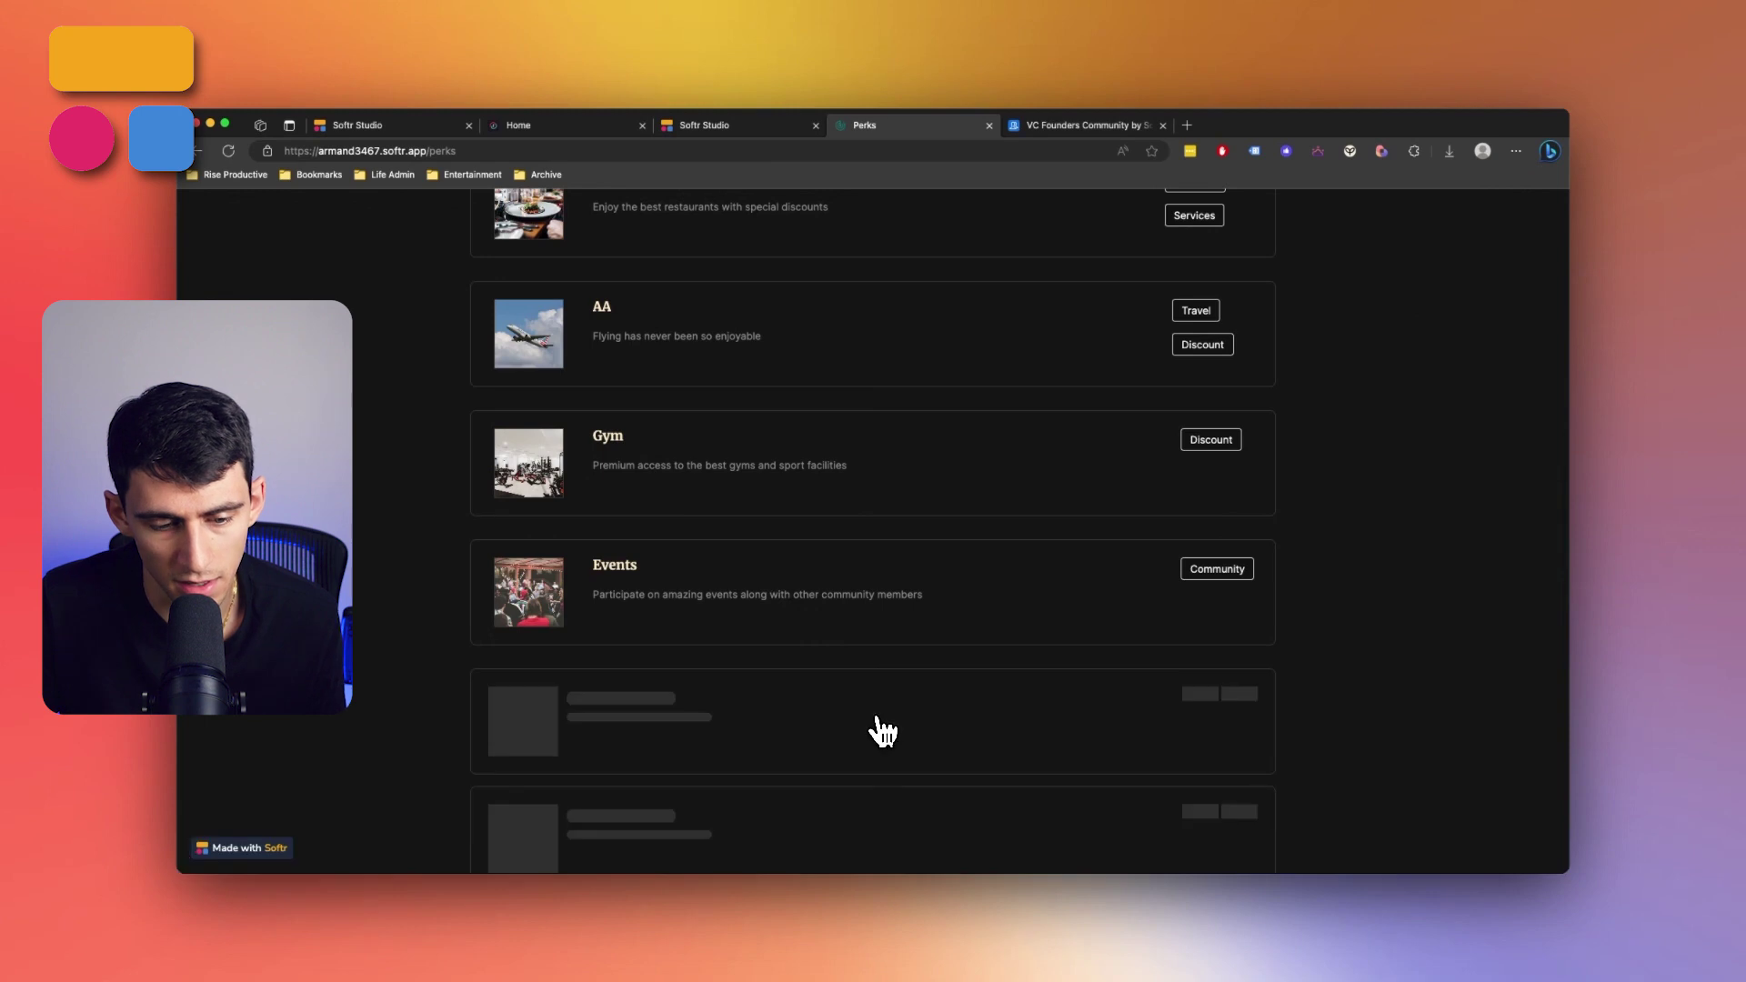
Expand the Food delivery perk and follow its read-more link to perkdetails.com
{"action": "scroll", "coordinate": [873, 713], "scroll_direction": "down", "scroll_amount": 6}
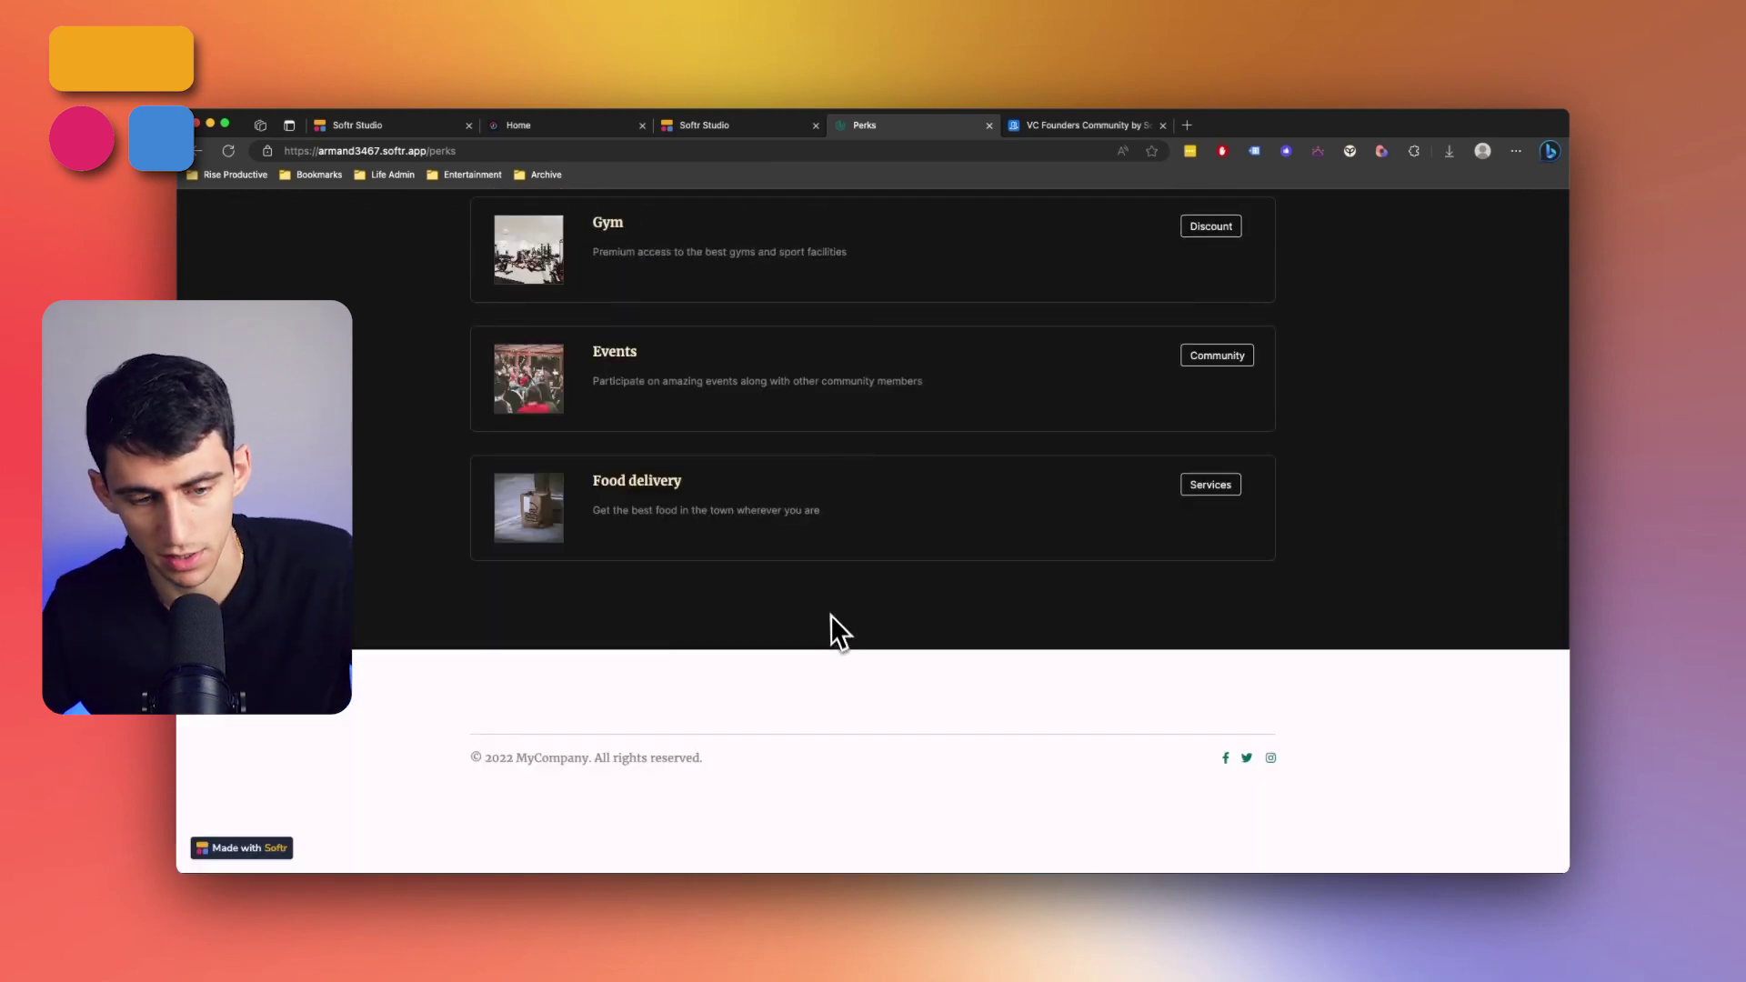
{"action": "left_click", "coordinate": [884, 486]}
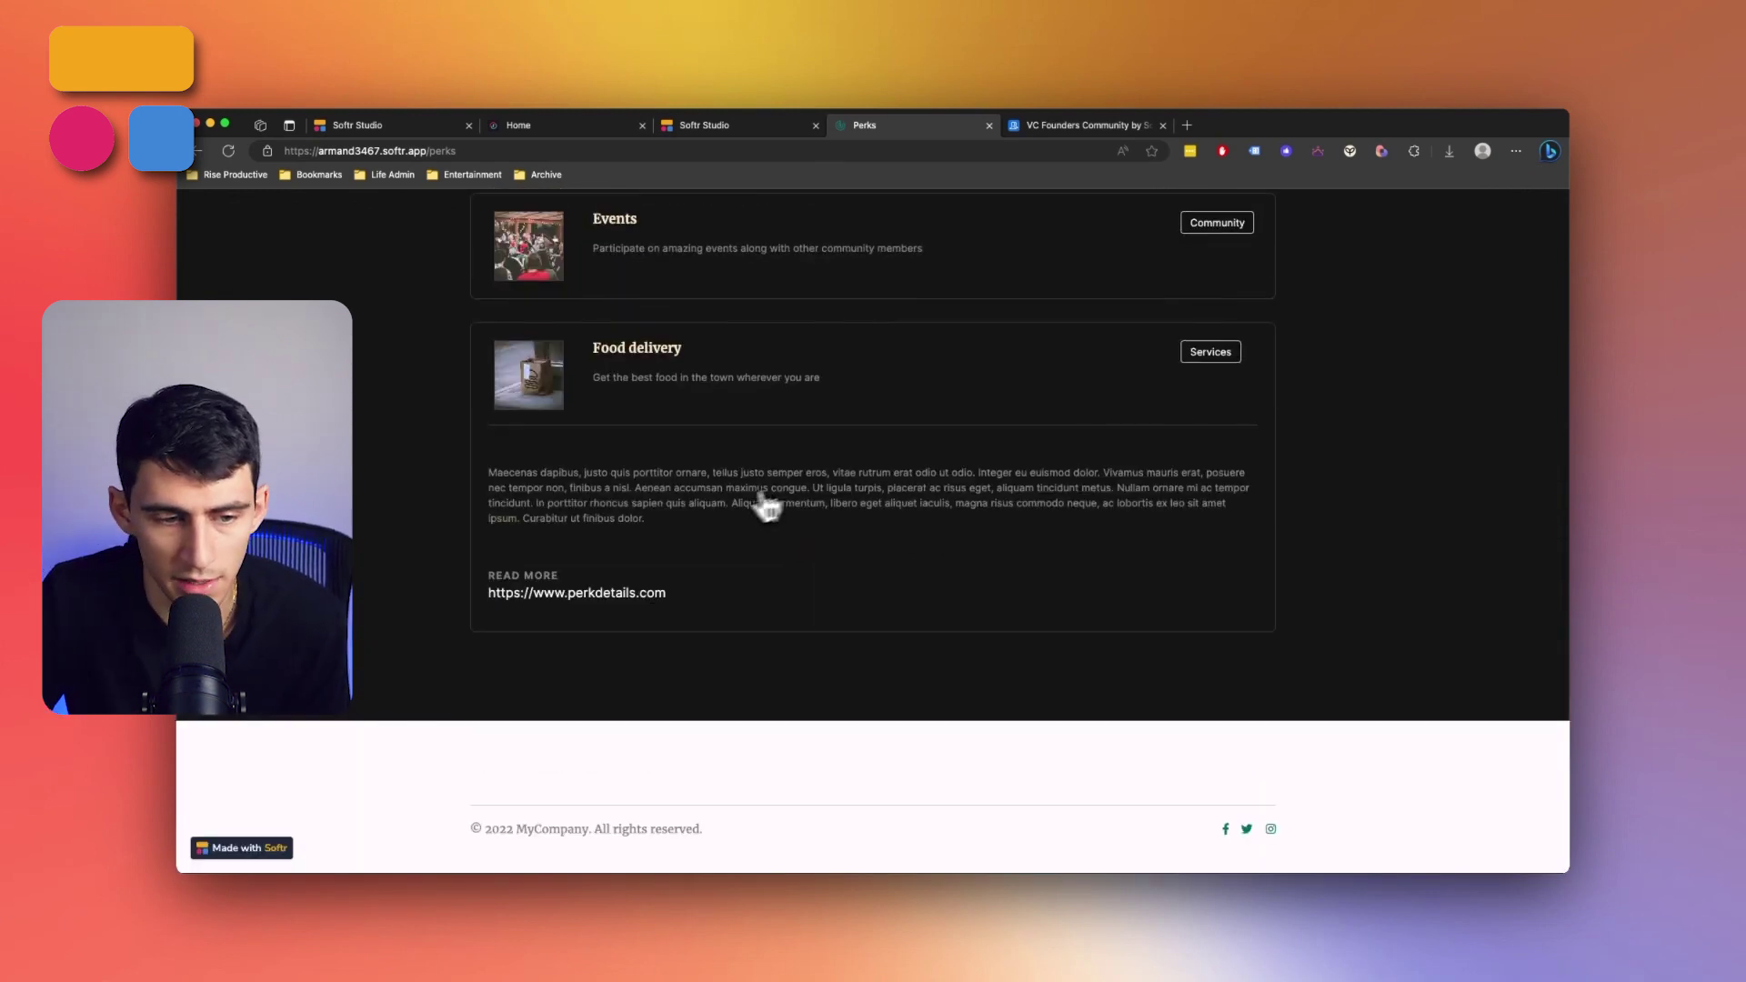
{"action": "triple_click", "coordinate": [651, 521]}
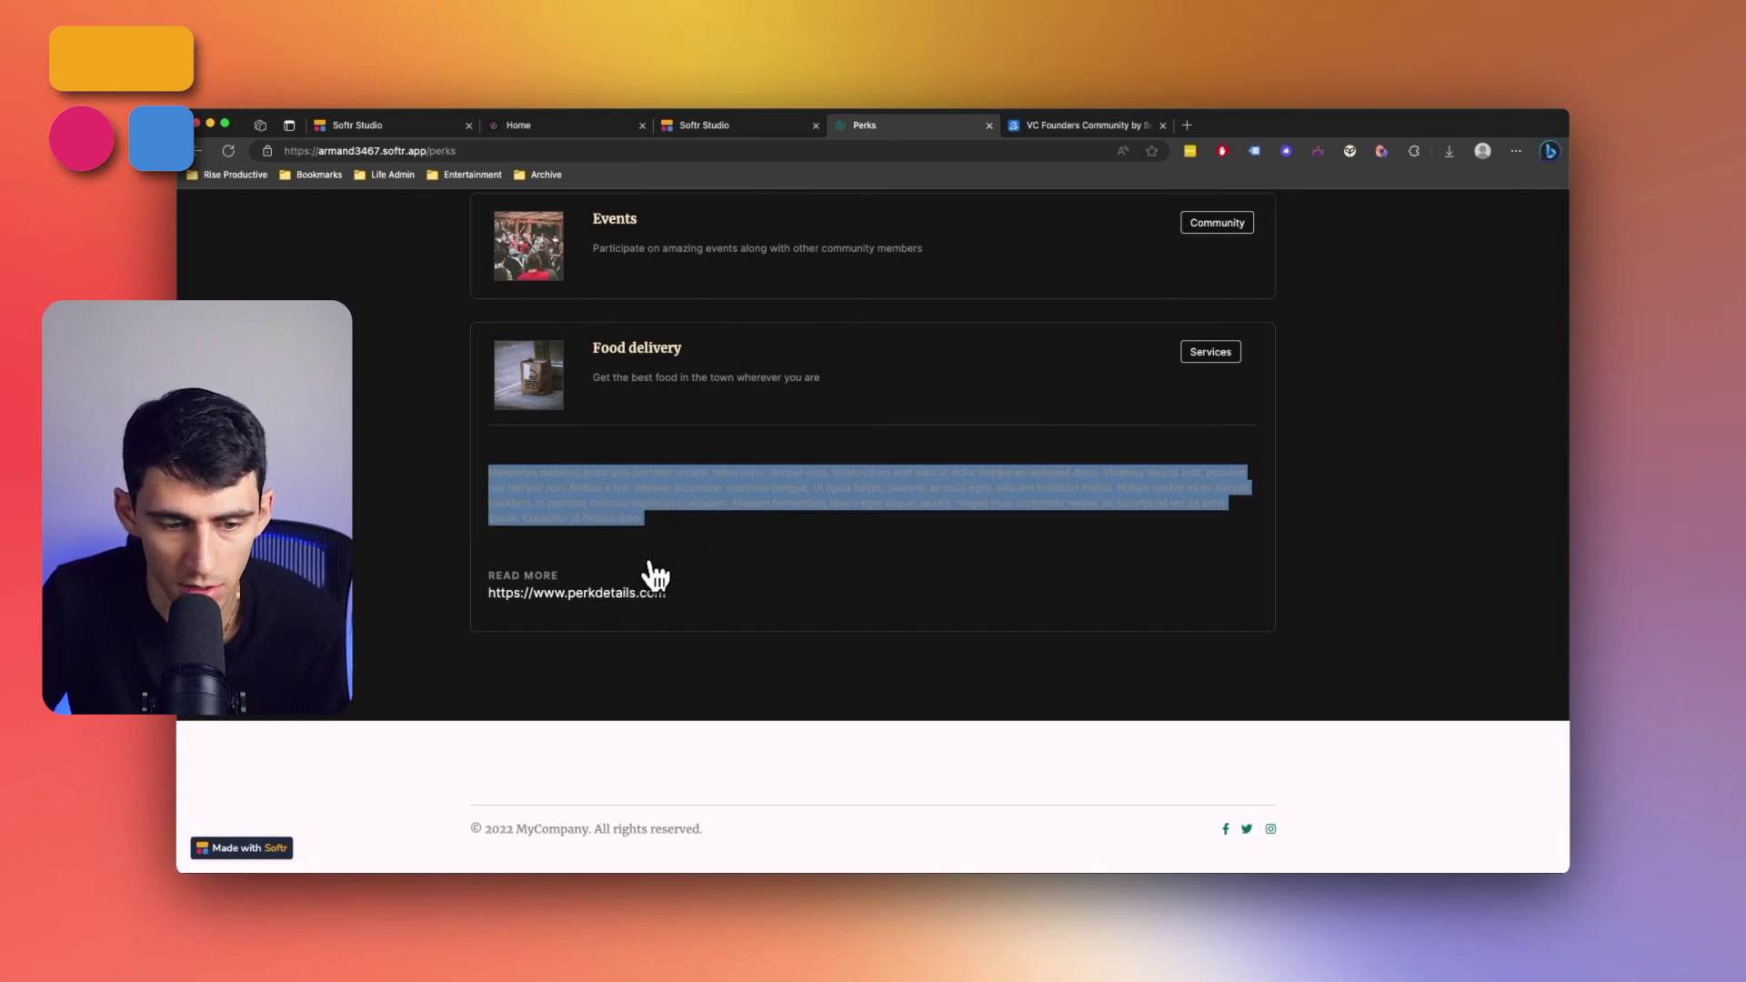
{"action": "left_click", "coordinate": [557, 591]}
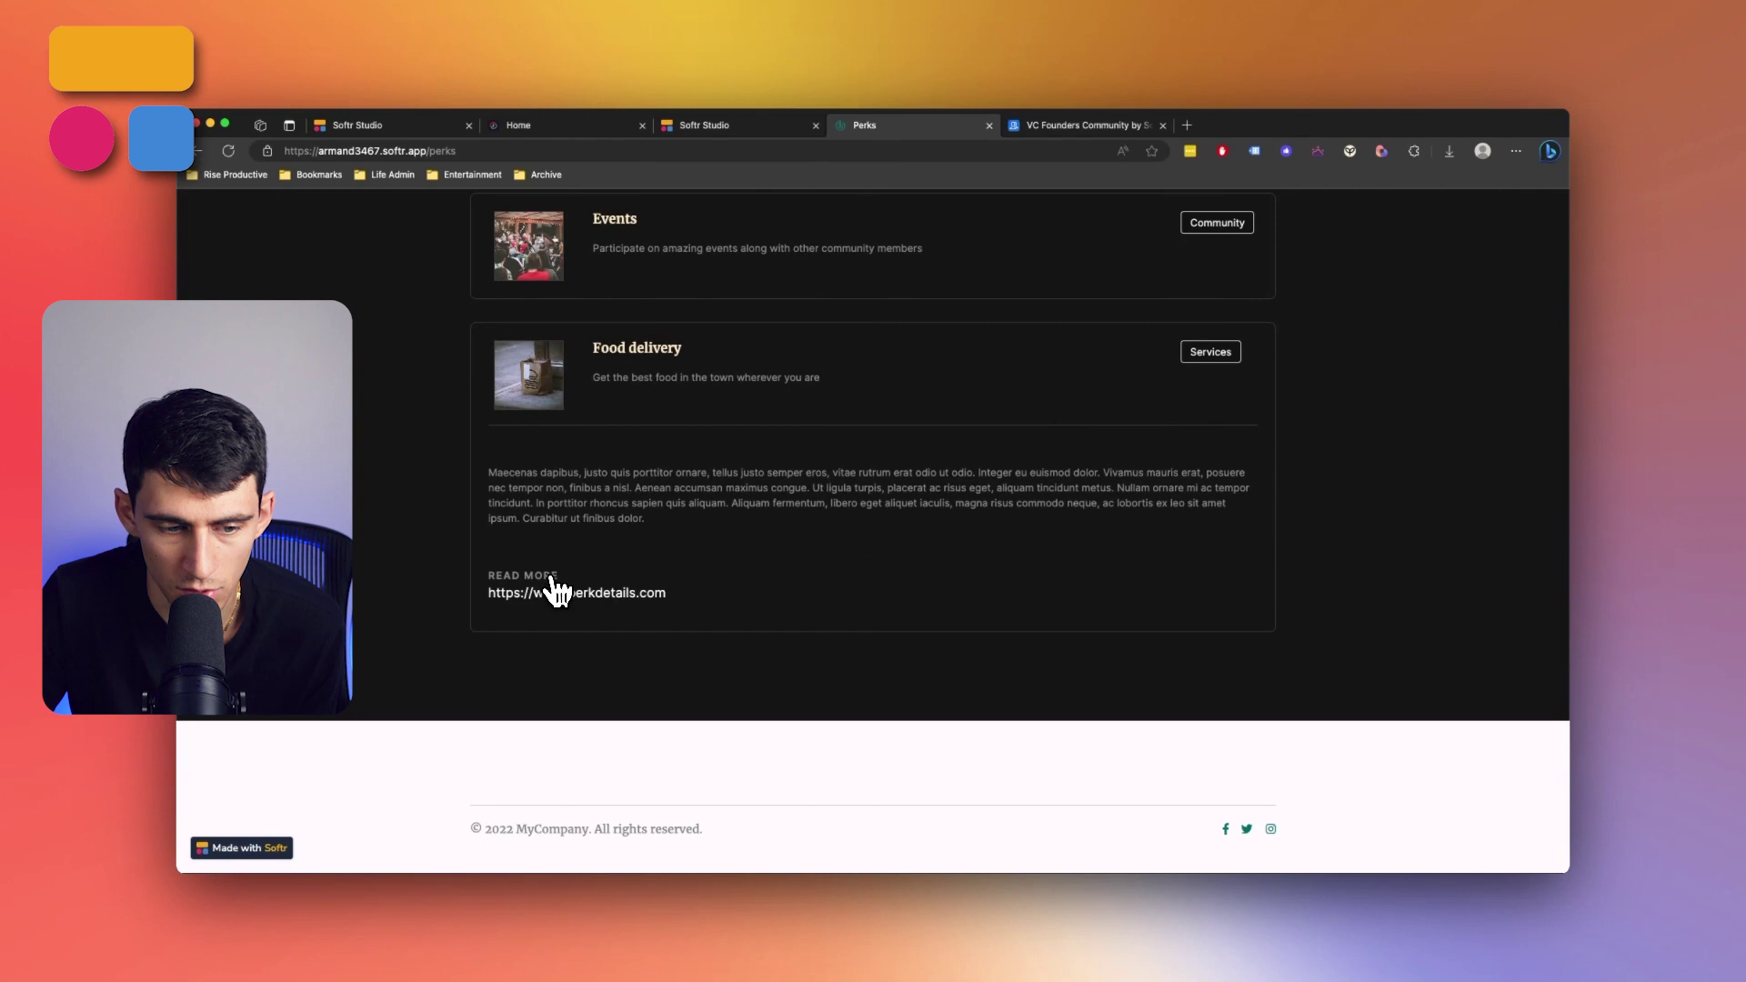
{"action": "scroll", "coordinate": [592, 607], "scroll_direction": "up", "scroll_amount": 1}
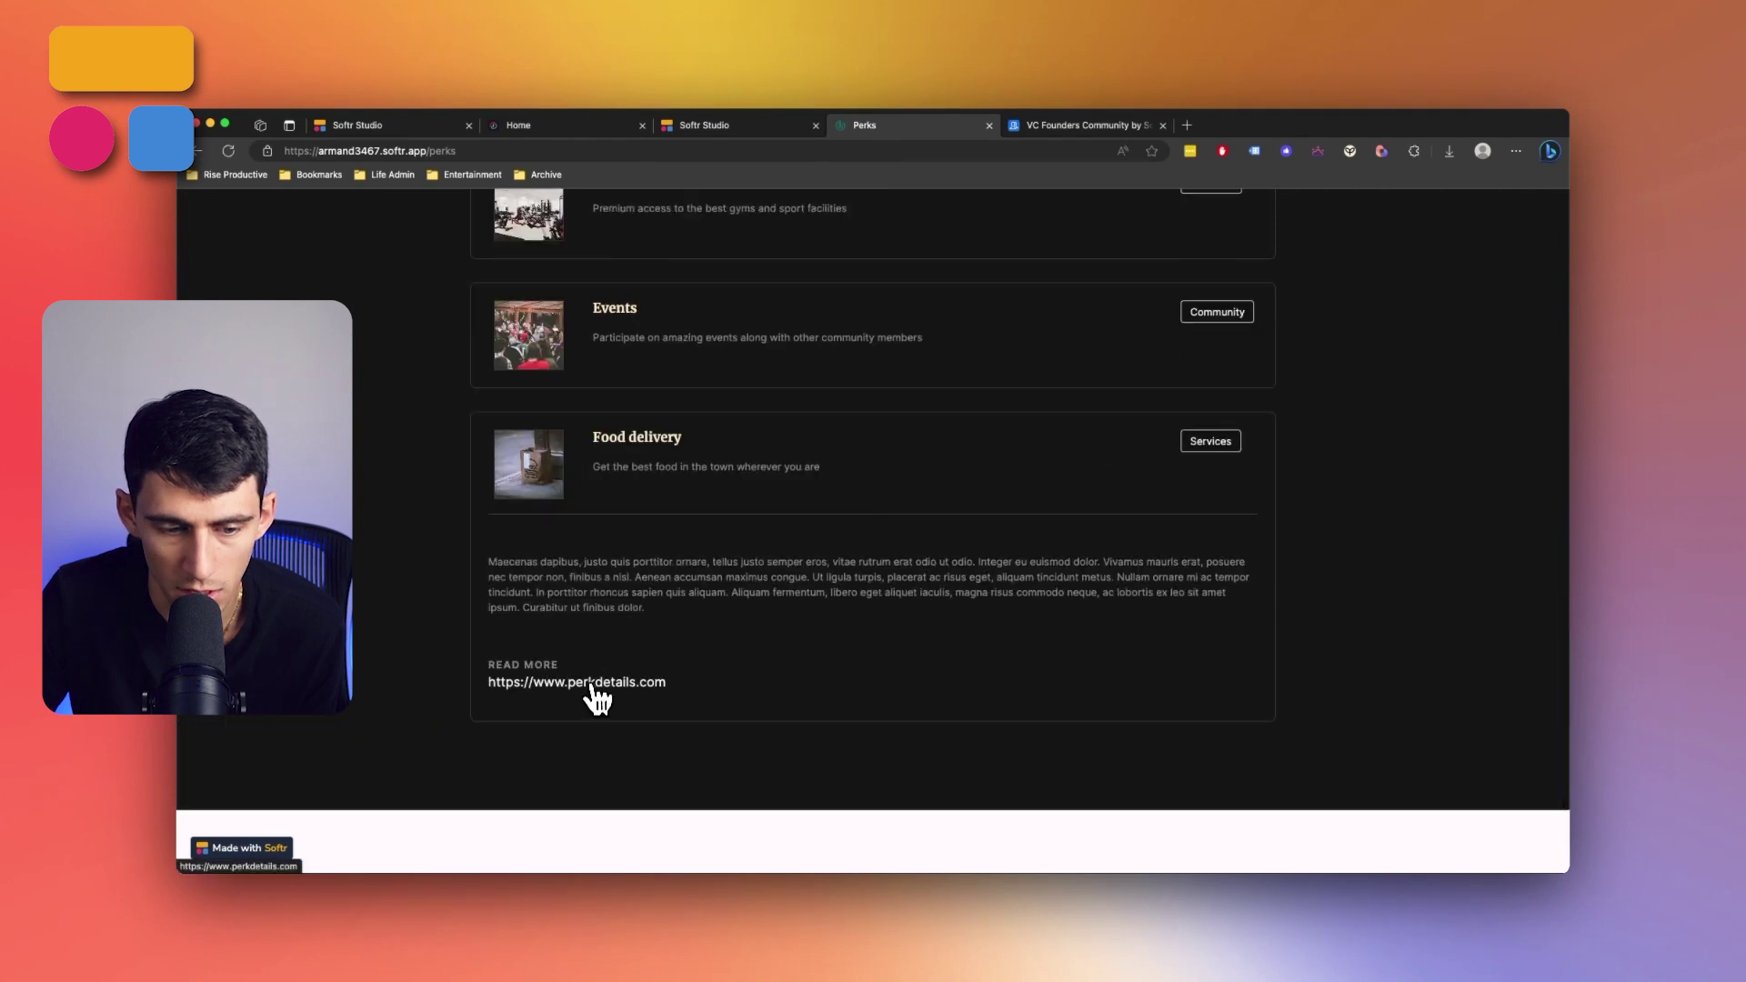
{"action": "scroll", "coordinate": [628, 636], "scroll_direction": "up", "scroll_amount": 3}
{"action": "left_click", "coordinate": [635, 607]}
{"action": "left_click", "coordinate": [618, 568]}
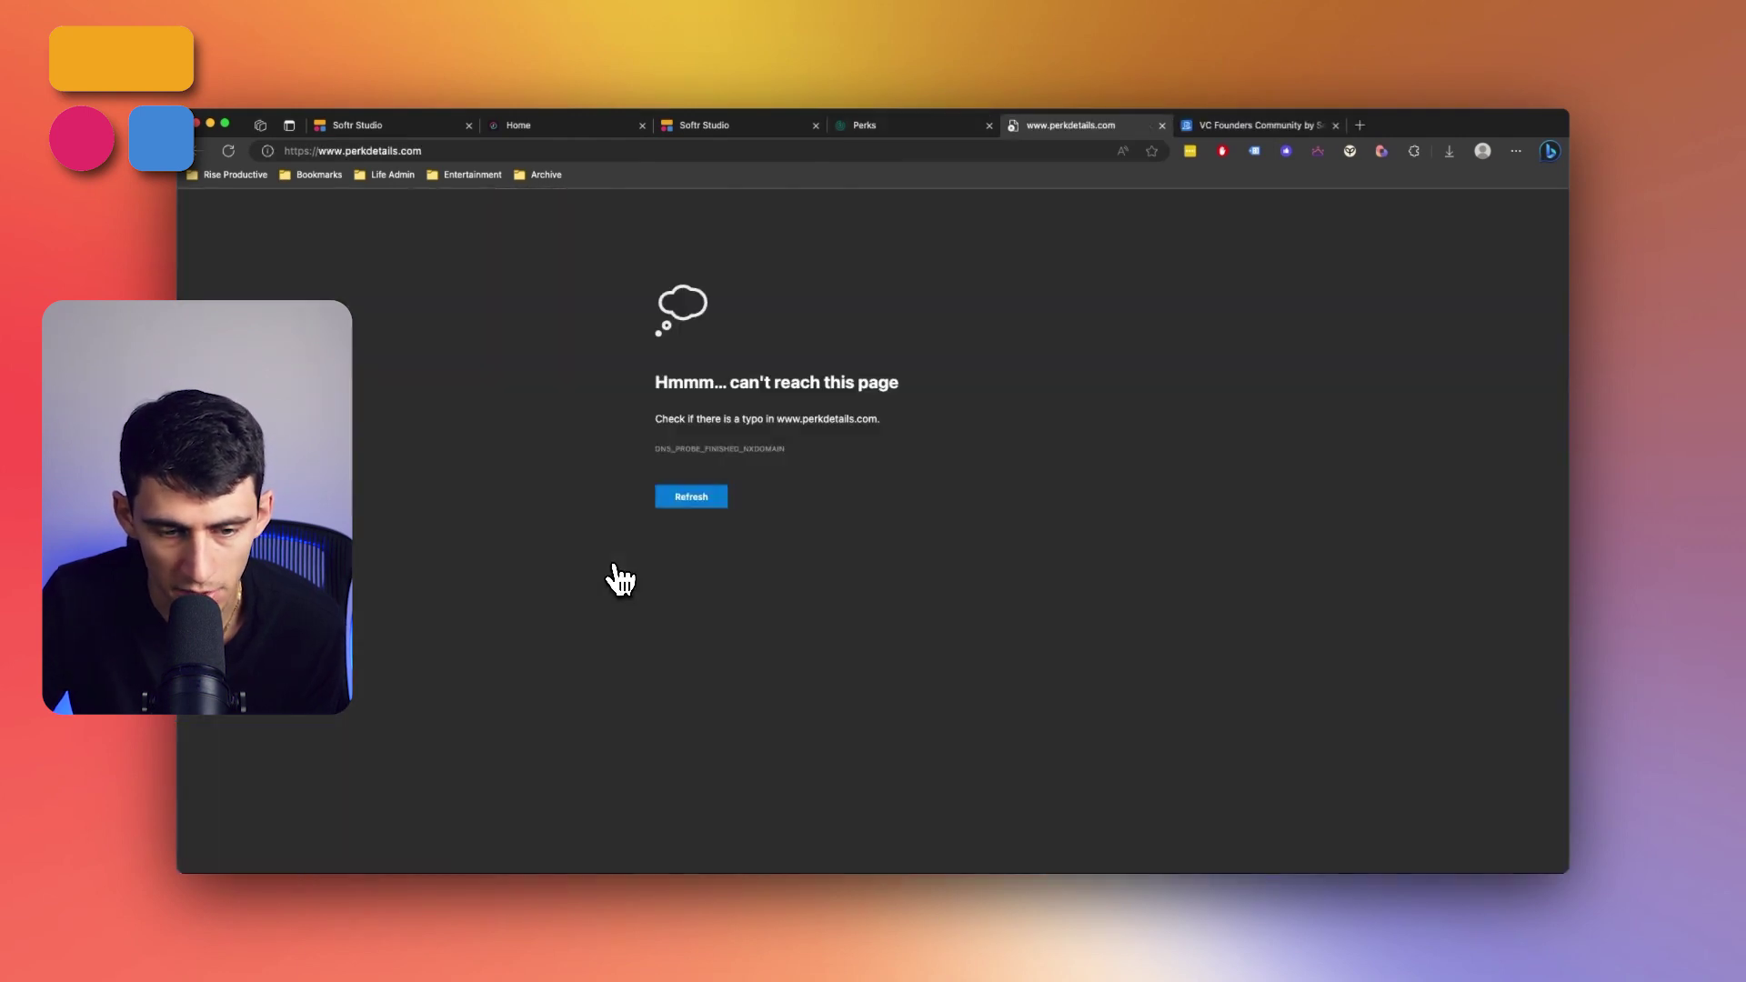
Open the Jobs page and read the Gottlieb Head of Innovation job details
{"action": "left_click", "coordinate": [1163, 125]}
{"action": "left_click", "coordinate": [1191, 281]}
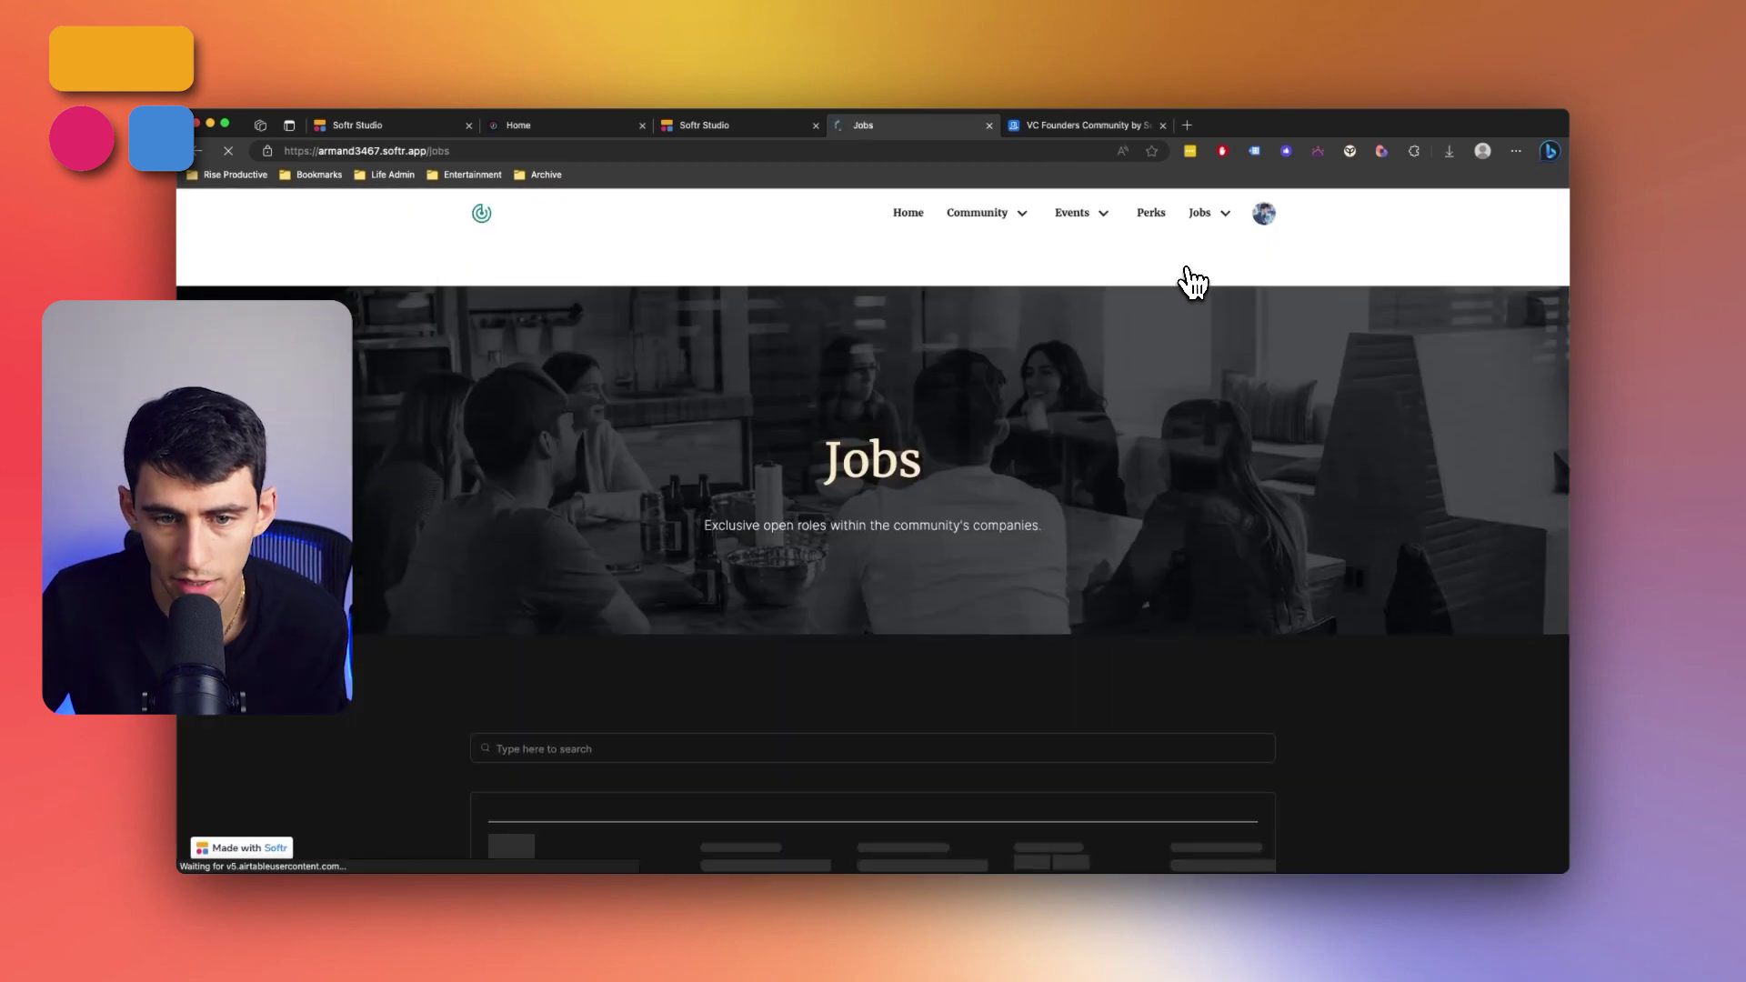
{"action": "scroll", "coordinate": [1010, 459], "scroll_direction": "down", "scroll_amount": 1}
{"action": "scroll", "coordinate": [1007, 457], "scroll_direction": "down", "scroll_amount": 2}
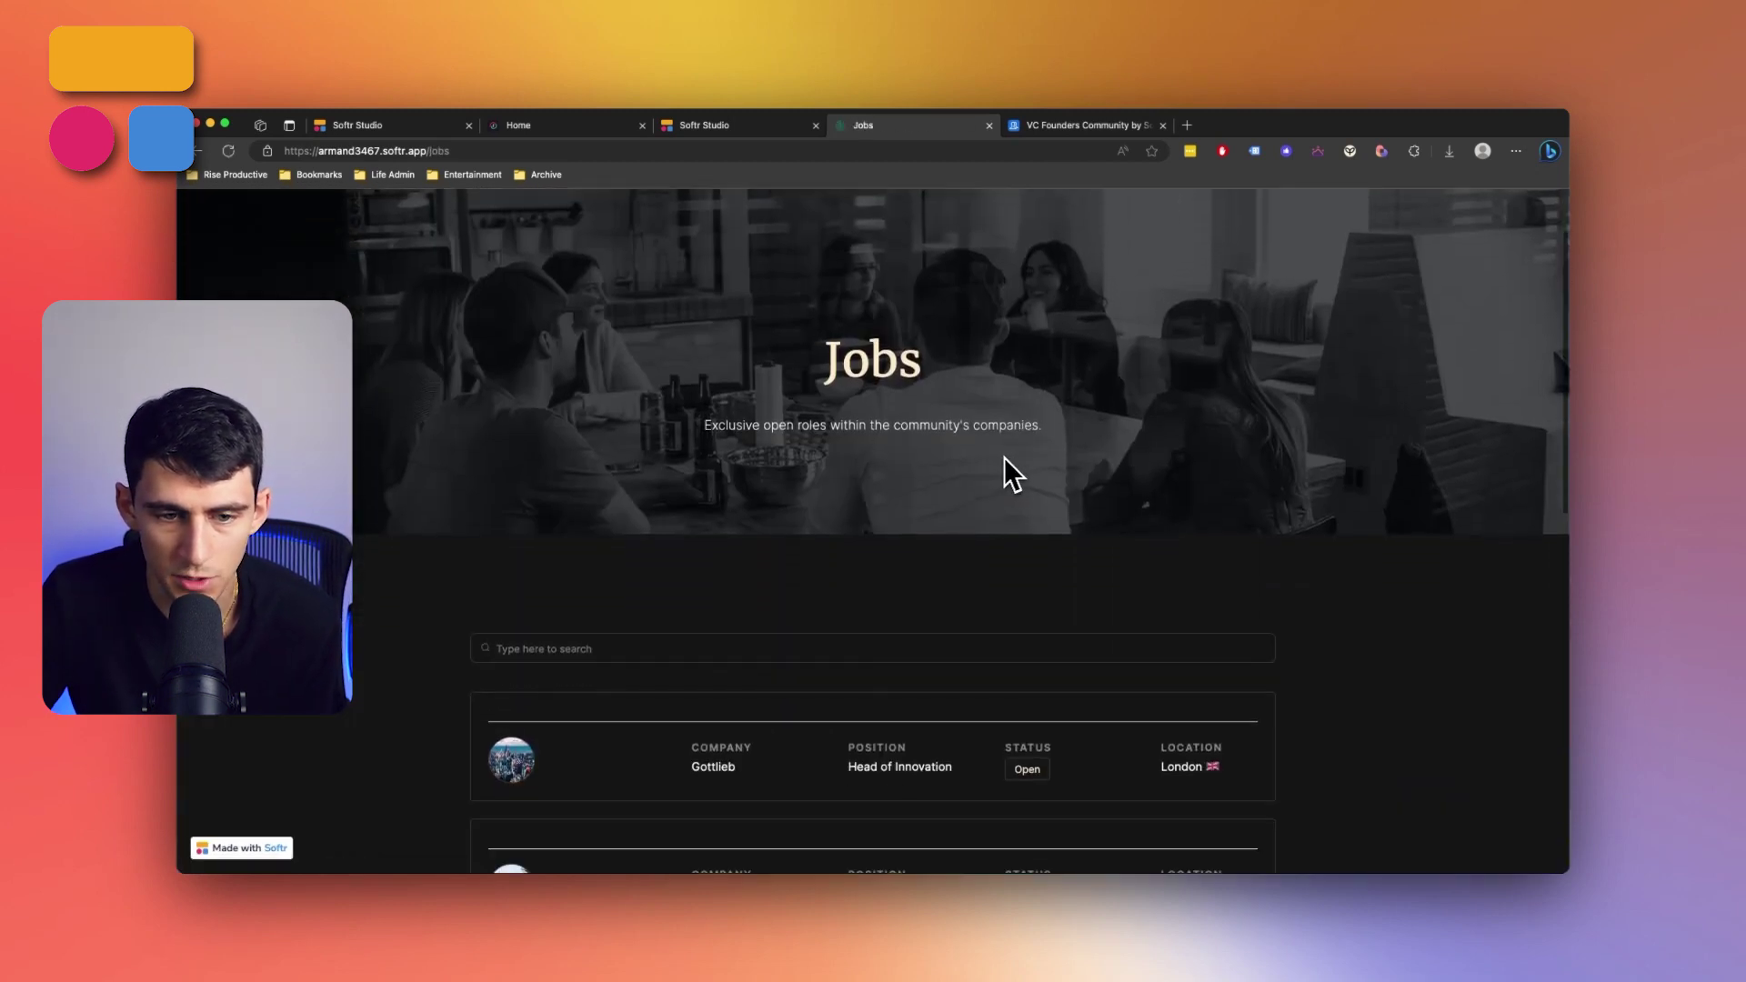
{"action": "scroll", "coordinate": [851, 426], "scroll_direction": "down", "scroll_amount": 5}
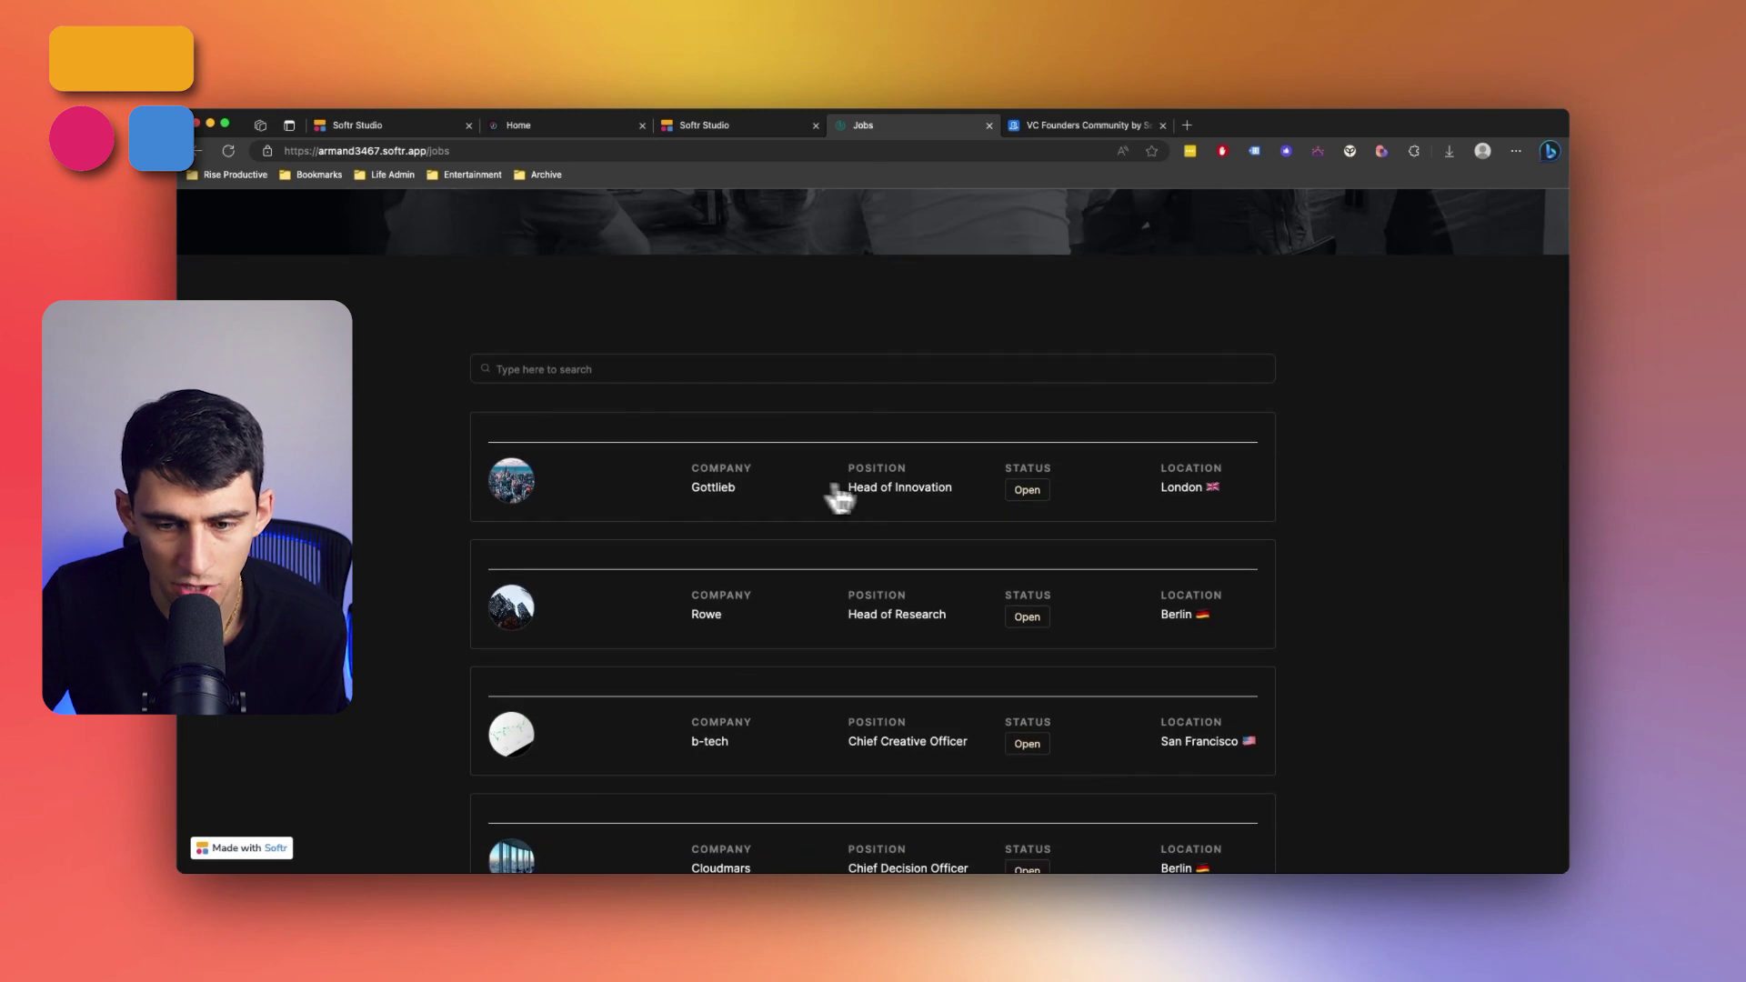
{"action": "left_click", "coordinate": [884, 487]}
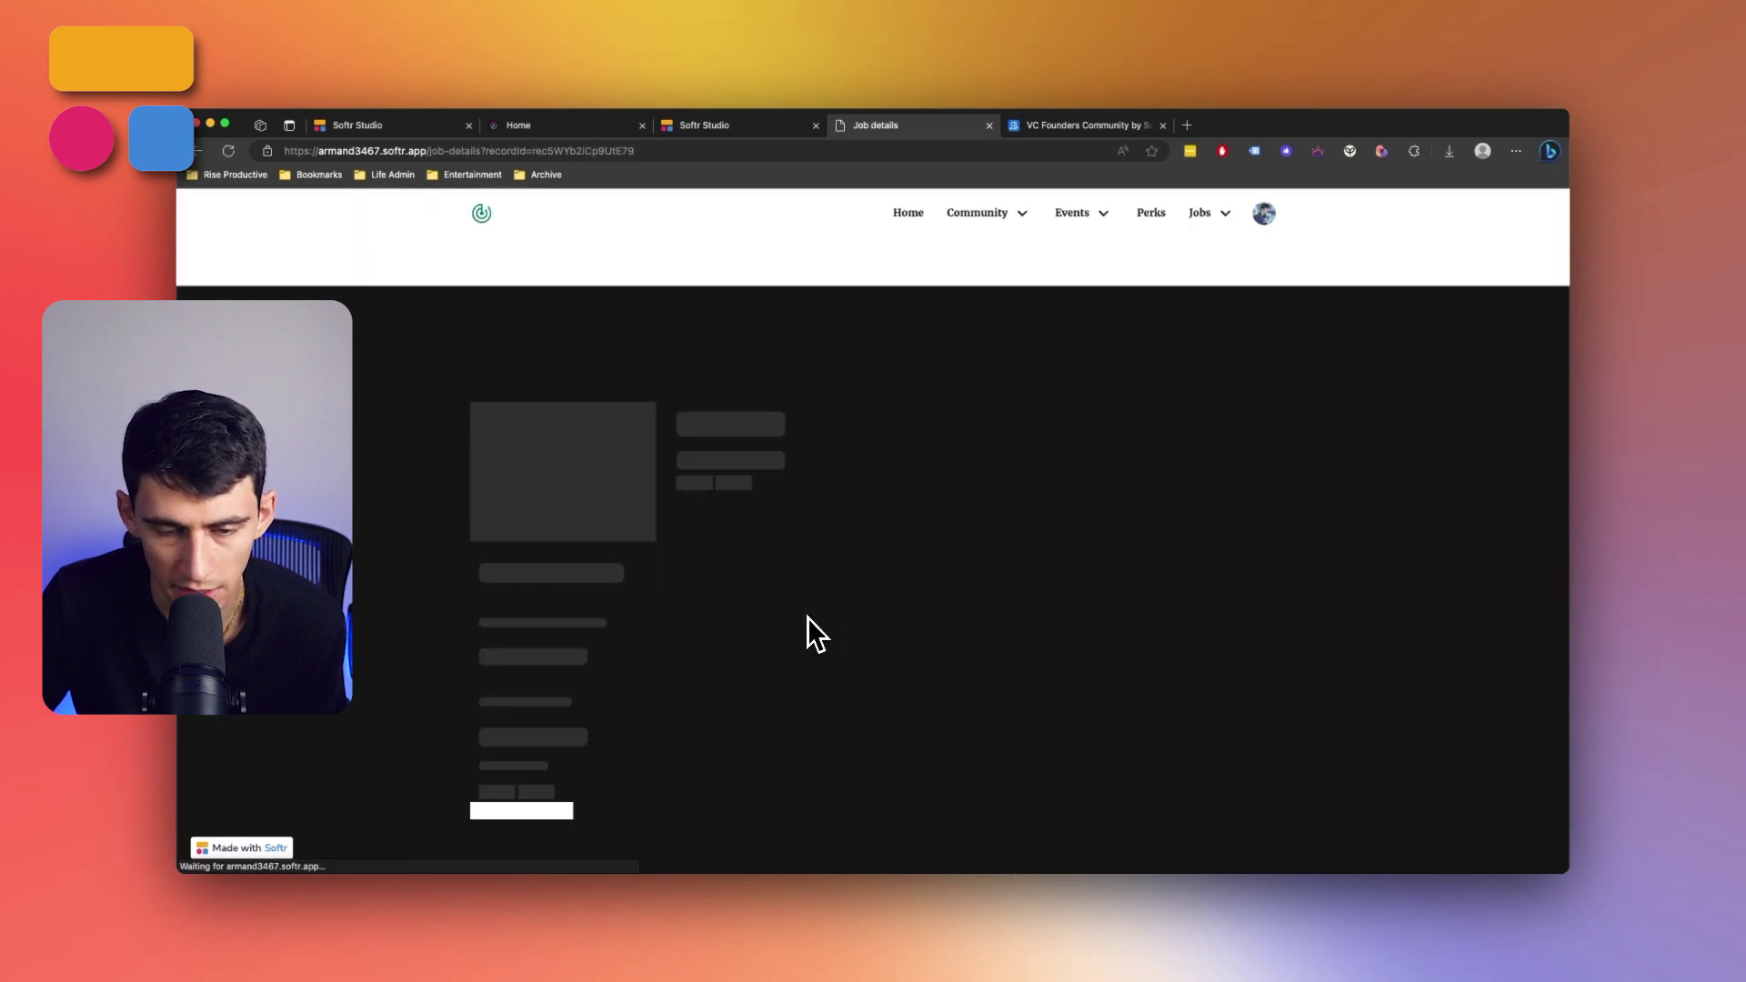
{"action": "scroll", "coordinate": [895, 482], "scroll_direction": "down", "scroll_amount": 3}
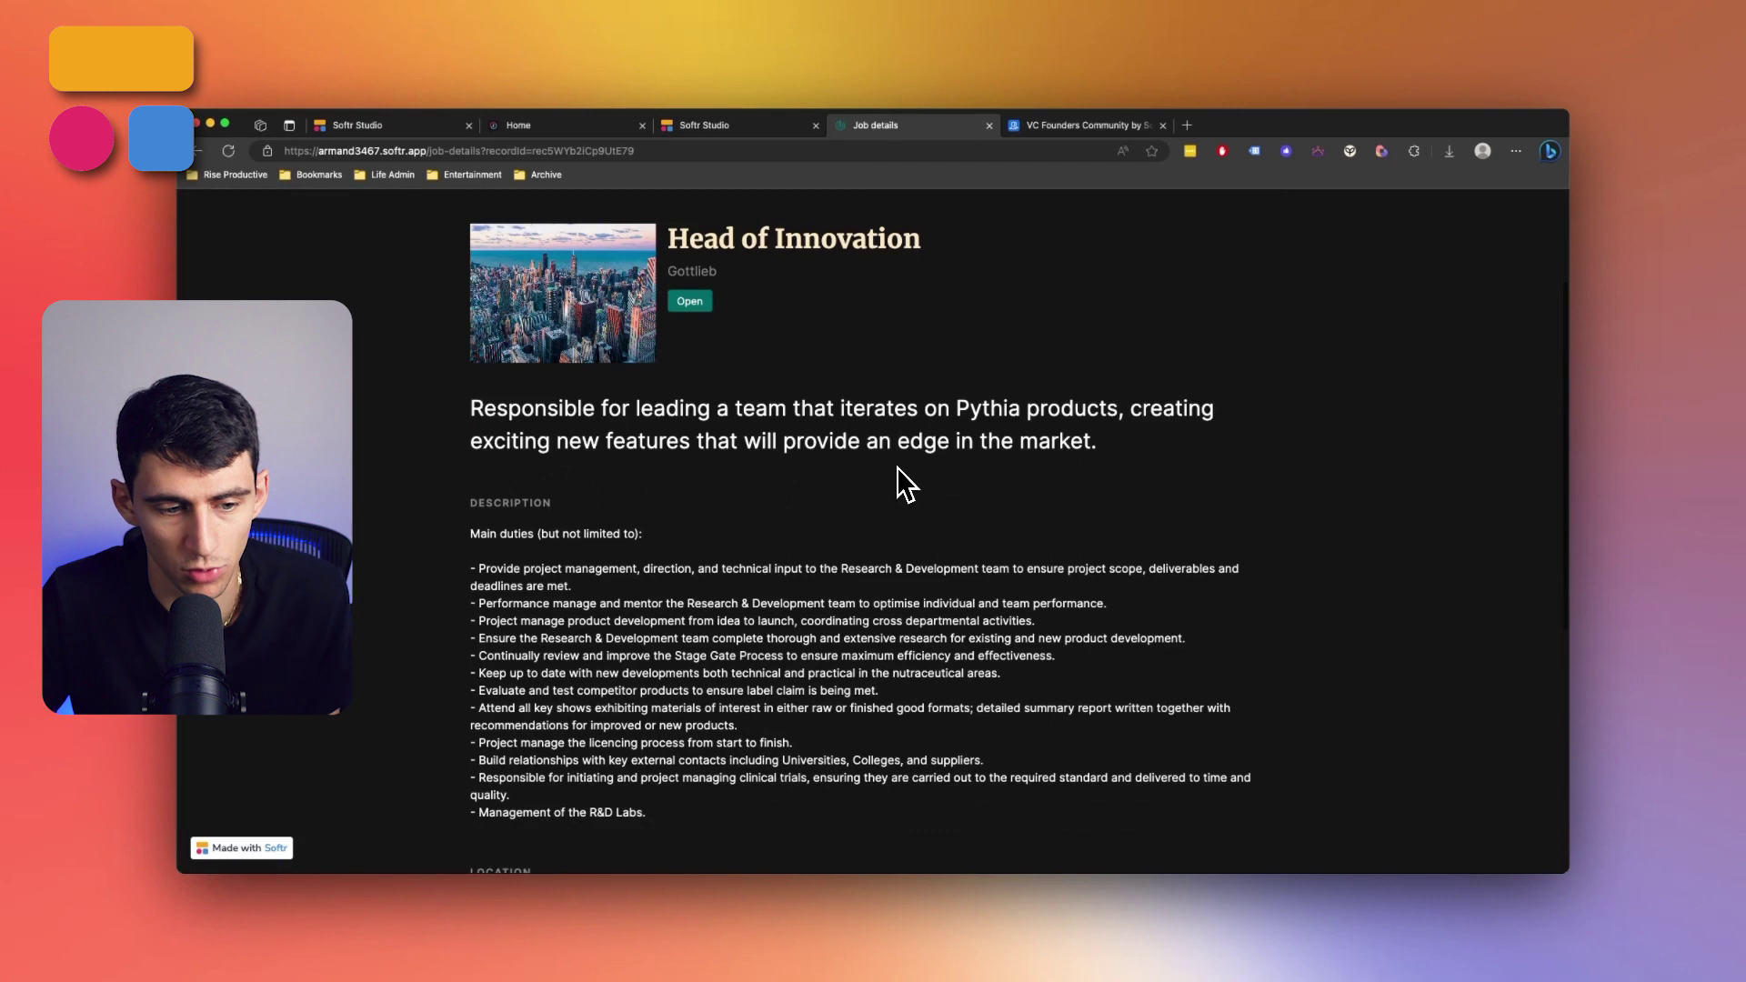
{"action": "scroll", "coordinate": [897, 468], "scroll_direction": "down", "scroll_amount": 2}
{"action": "scroll", "coordinate": [919, 472], "scroll_direction": "down", "scroll_amount": 4}
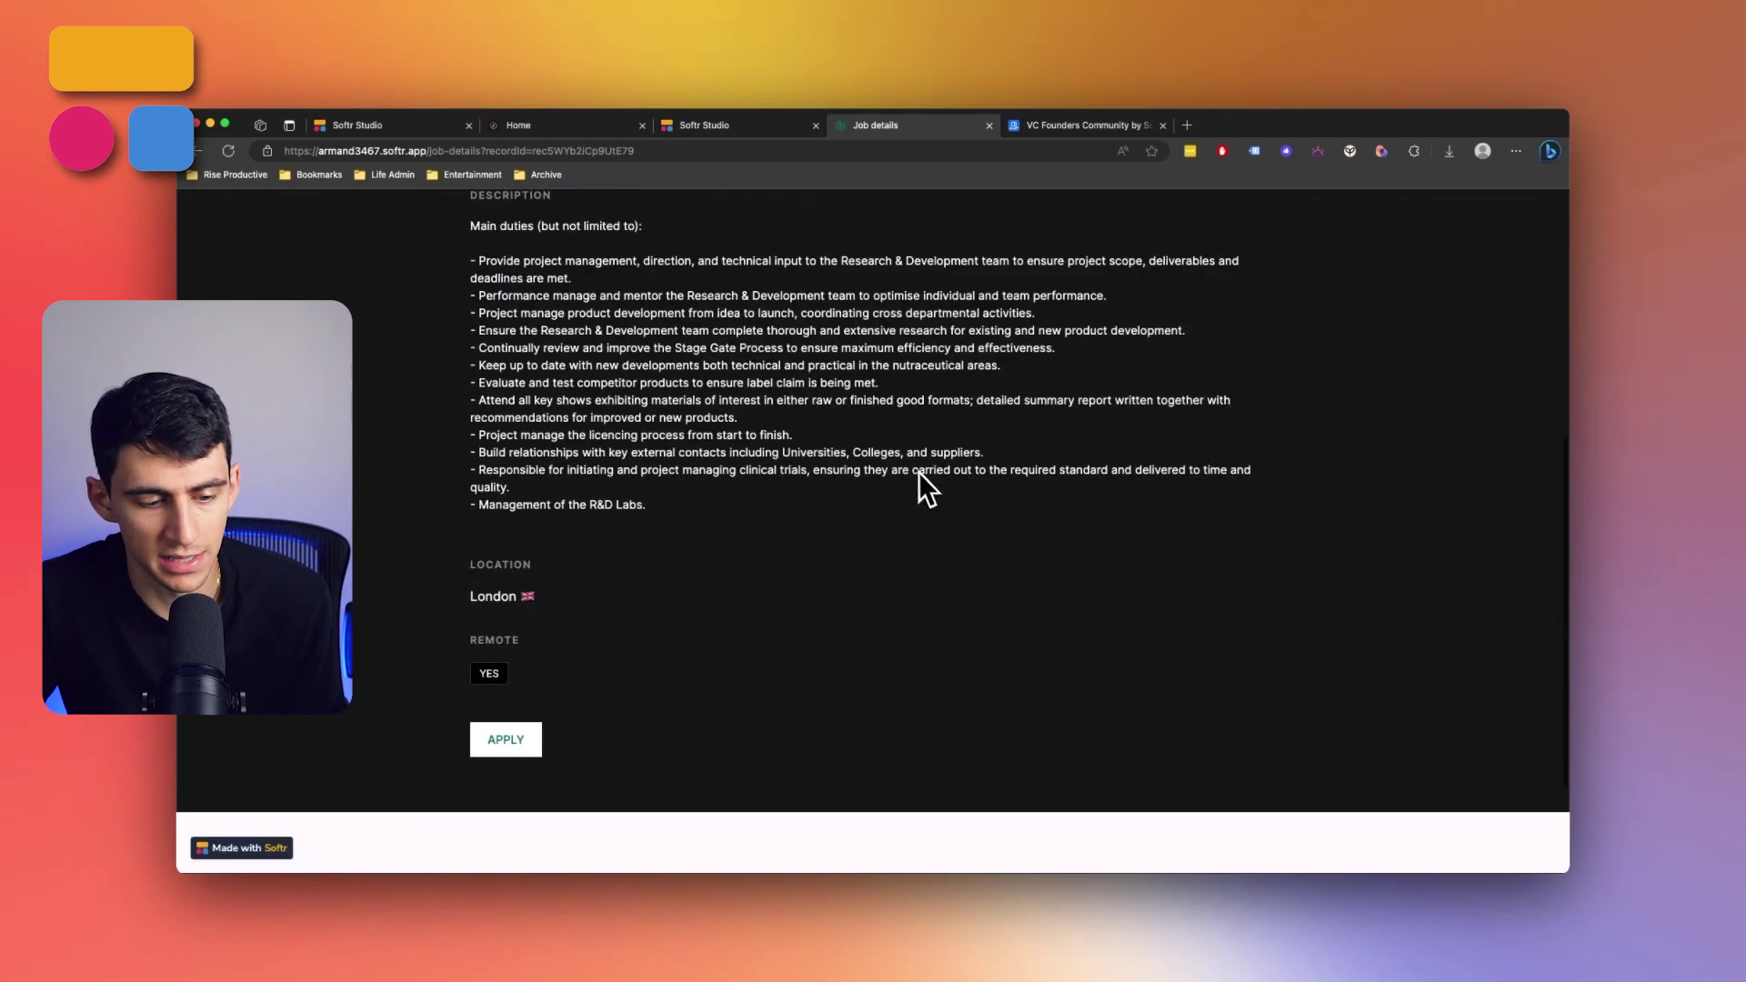
{"action": "scroll", "coordinate": [613, 532], "scroll_direction": "up", "scroll_amount": 5}
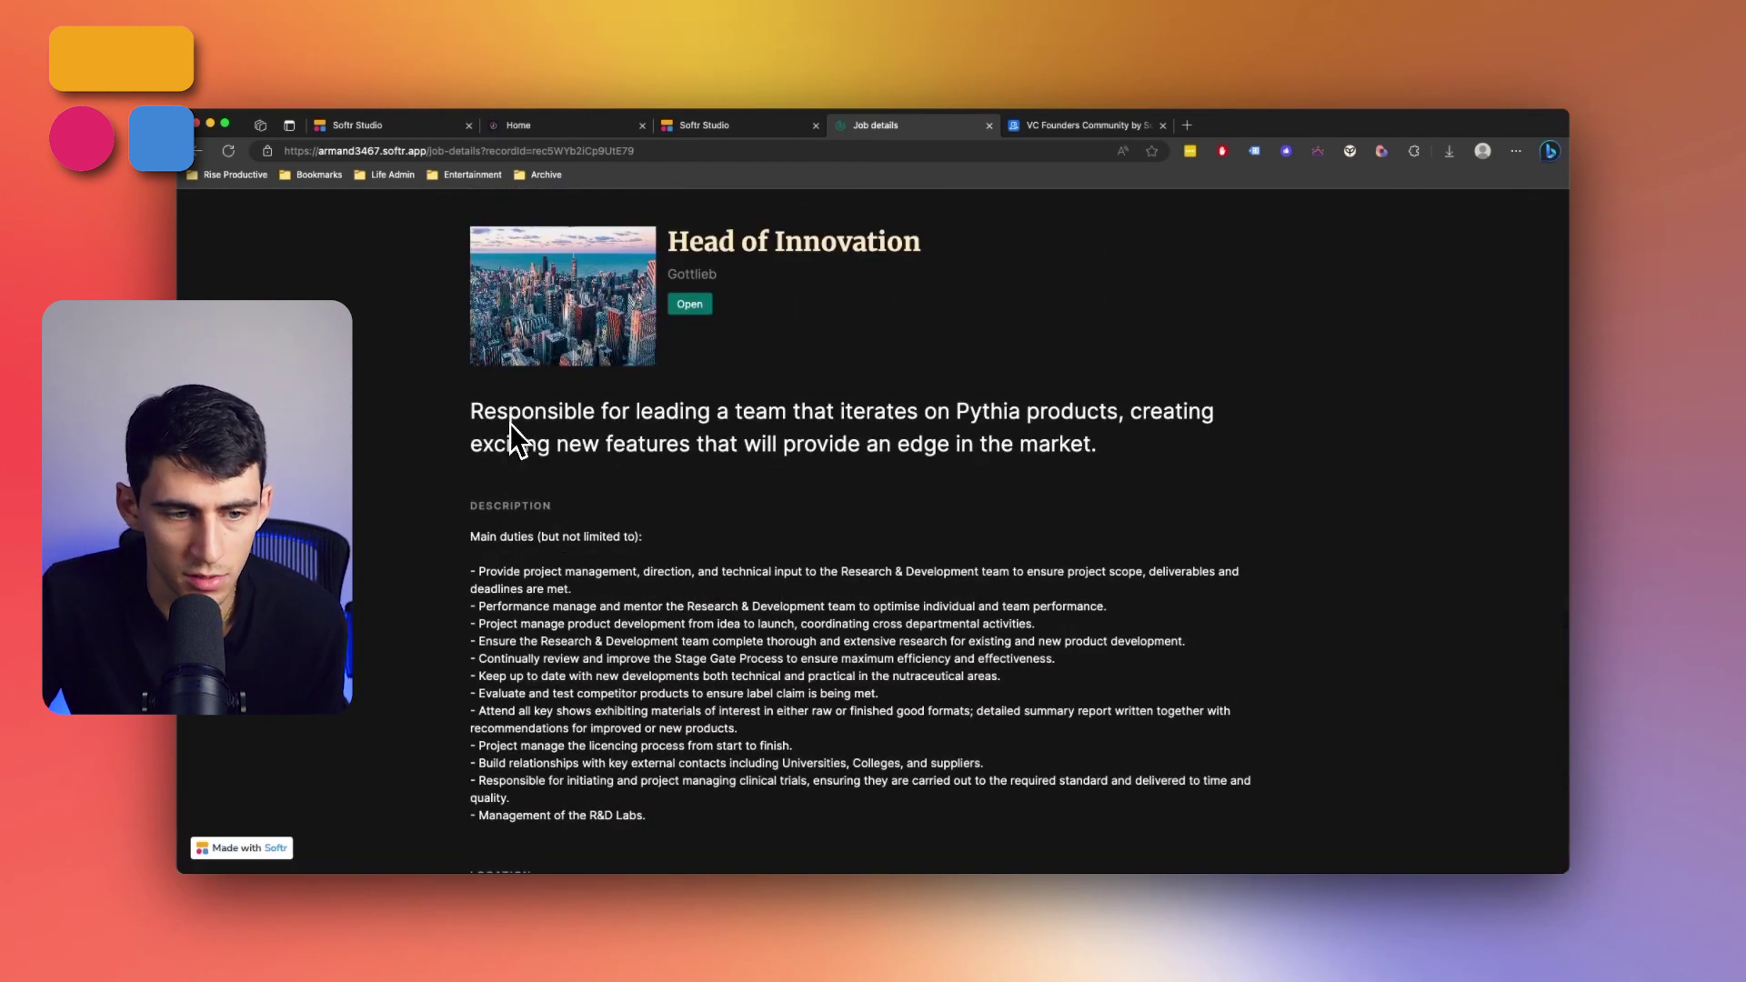
{"action": "left_click_drag", "start_coordinate": [510, 425], "coordinate": [1127, 447]}
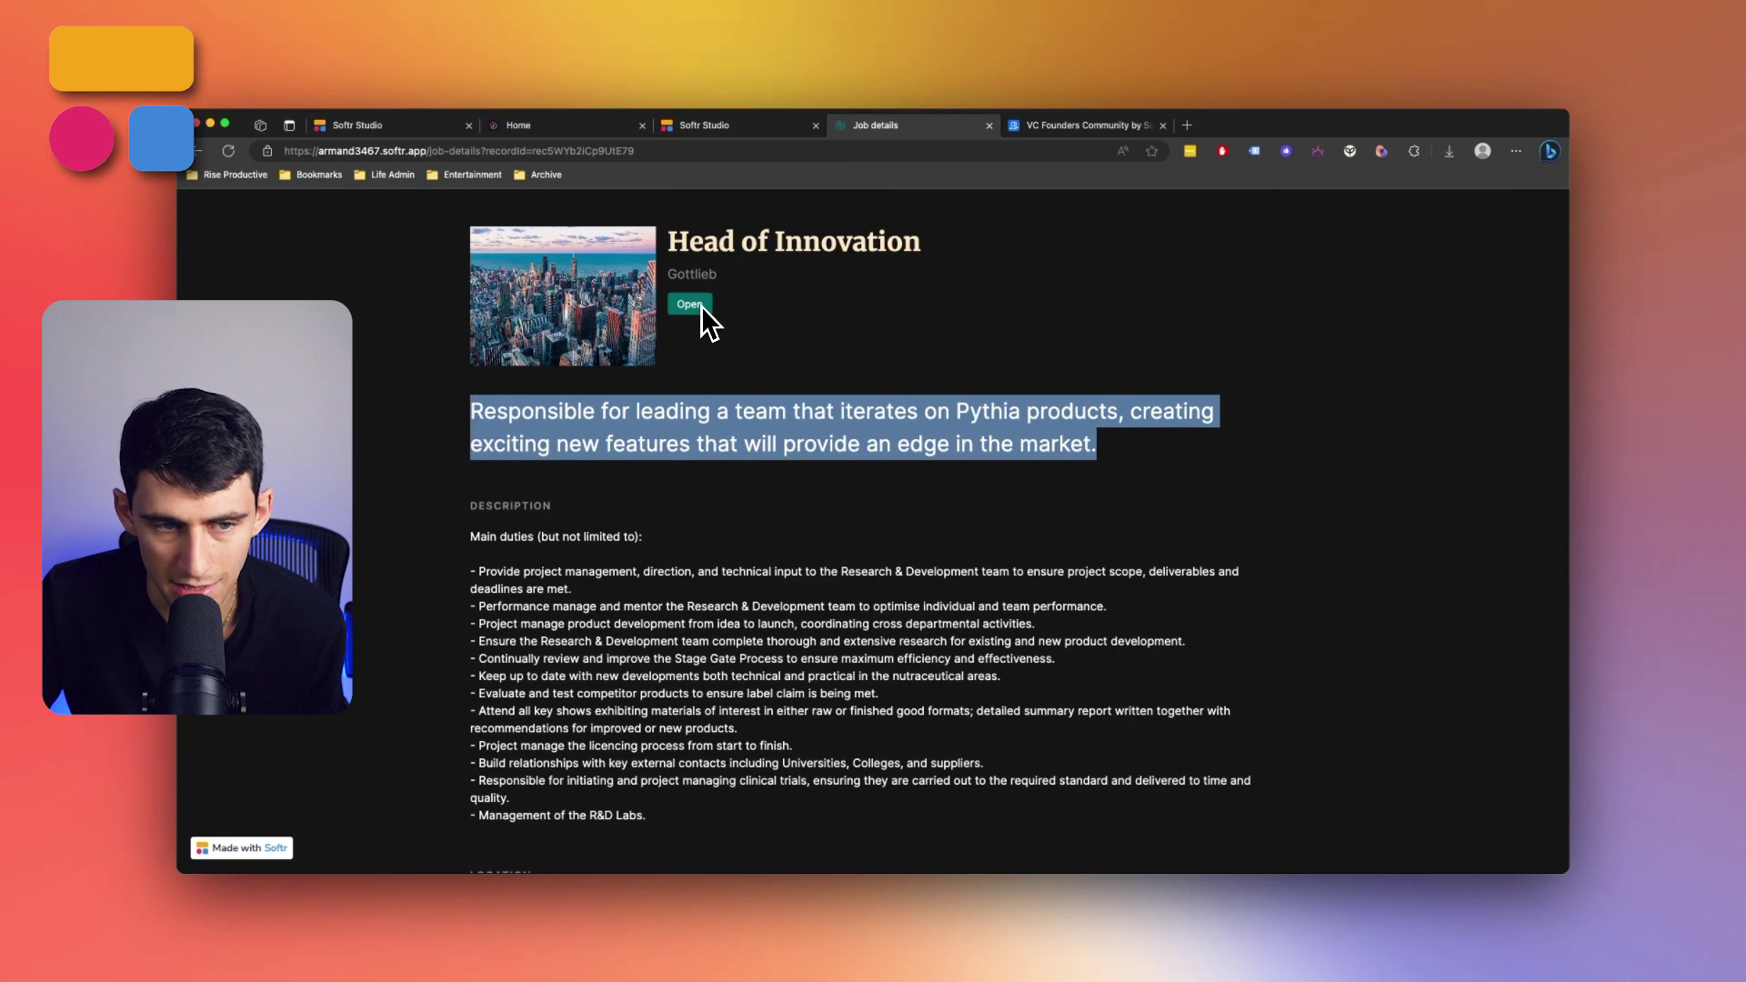
{"action": "scroll", "coordinate": [455, 544], "scroll_direction": "down", "scroll_amount": 8}
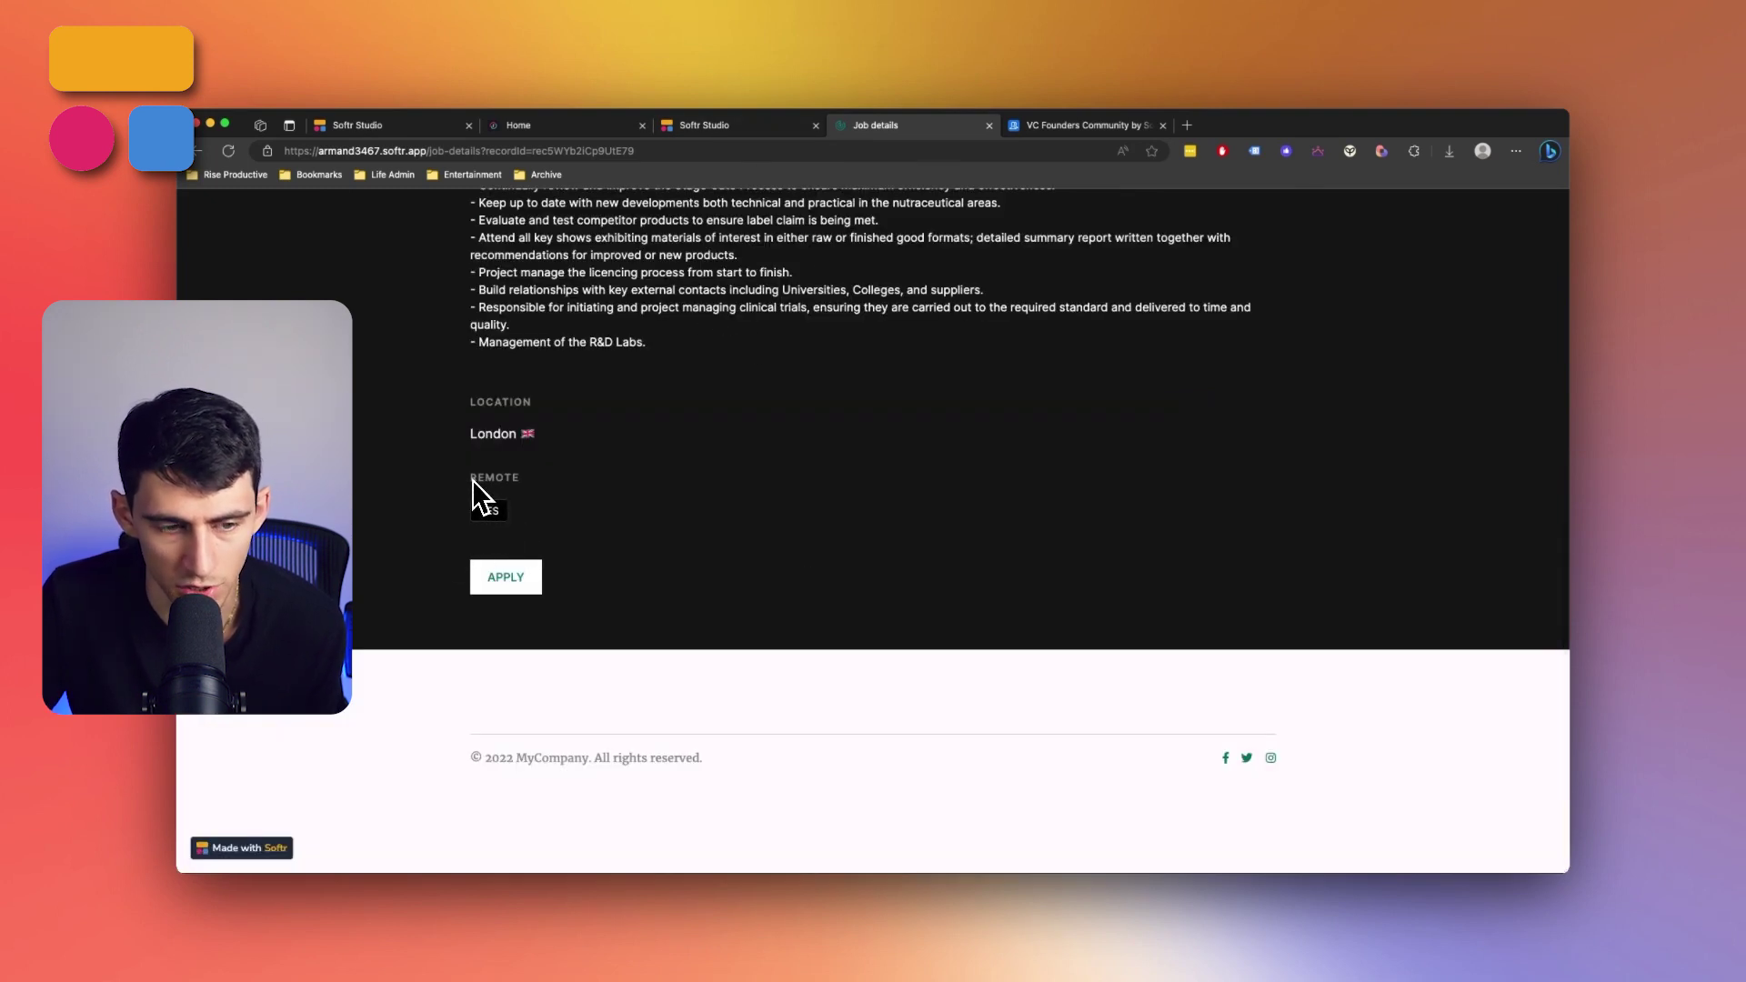
Test the Head of Innovation apply link, then open the Submit a job form
{"action": "left_click", "coordinate": [516, 574]}
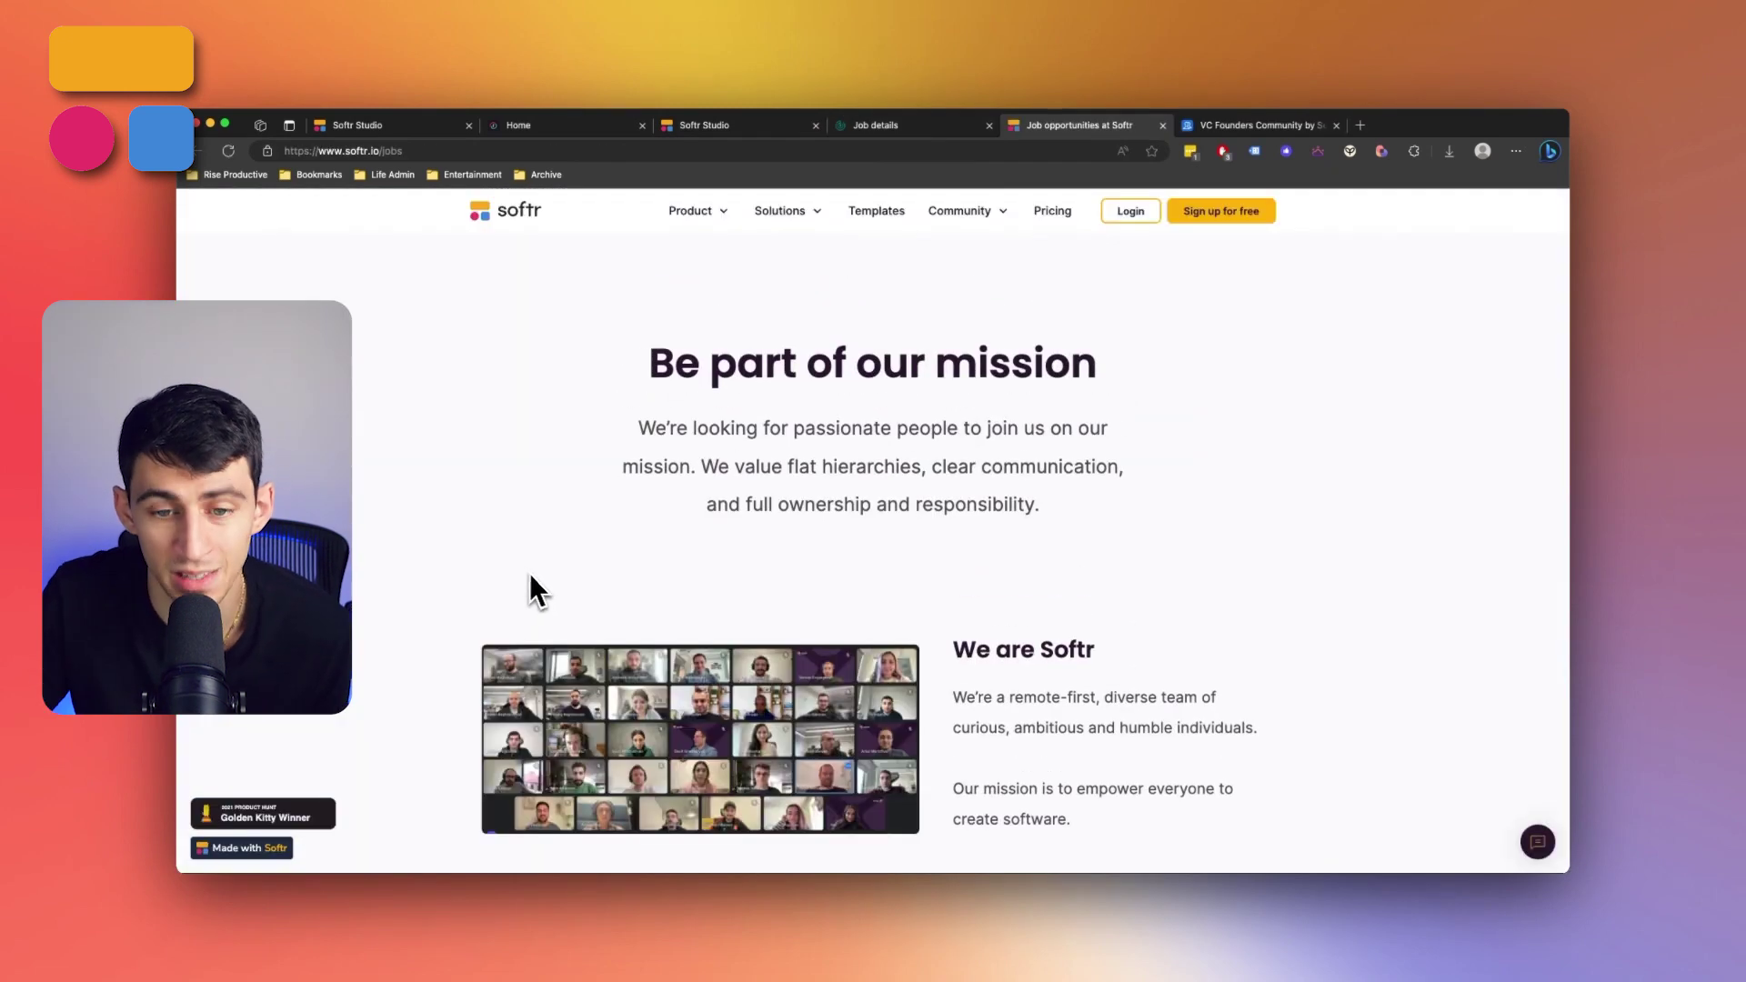
{"action": "left_click", "coordinate": [909, 127]}
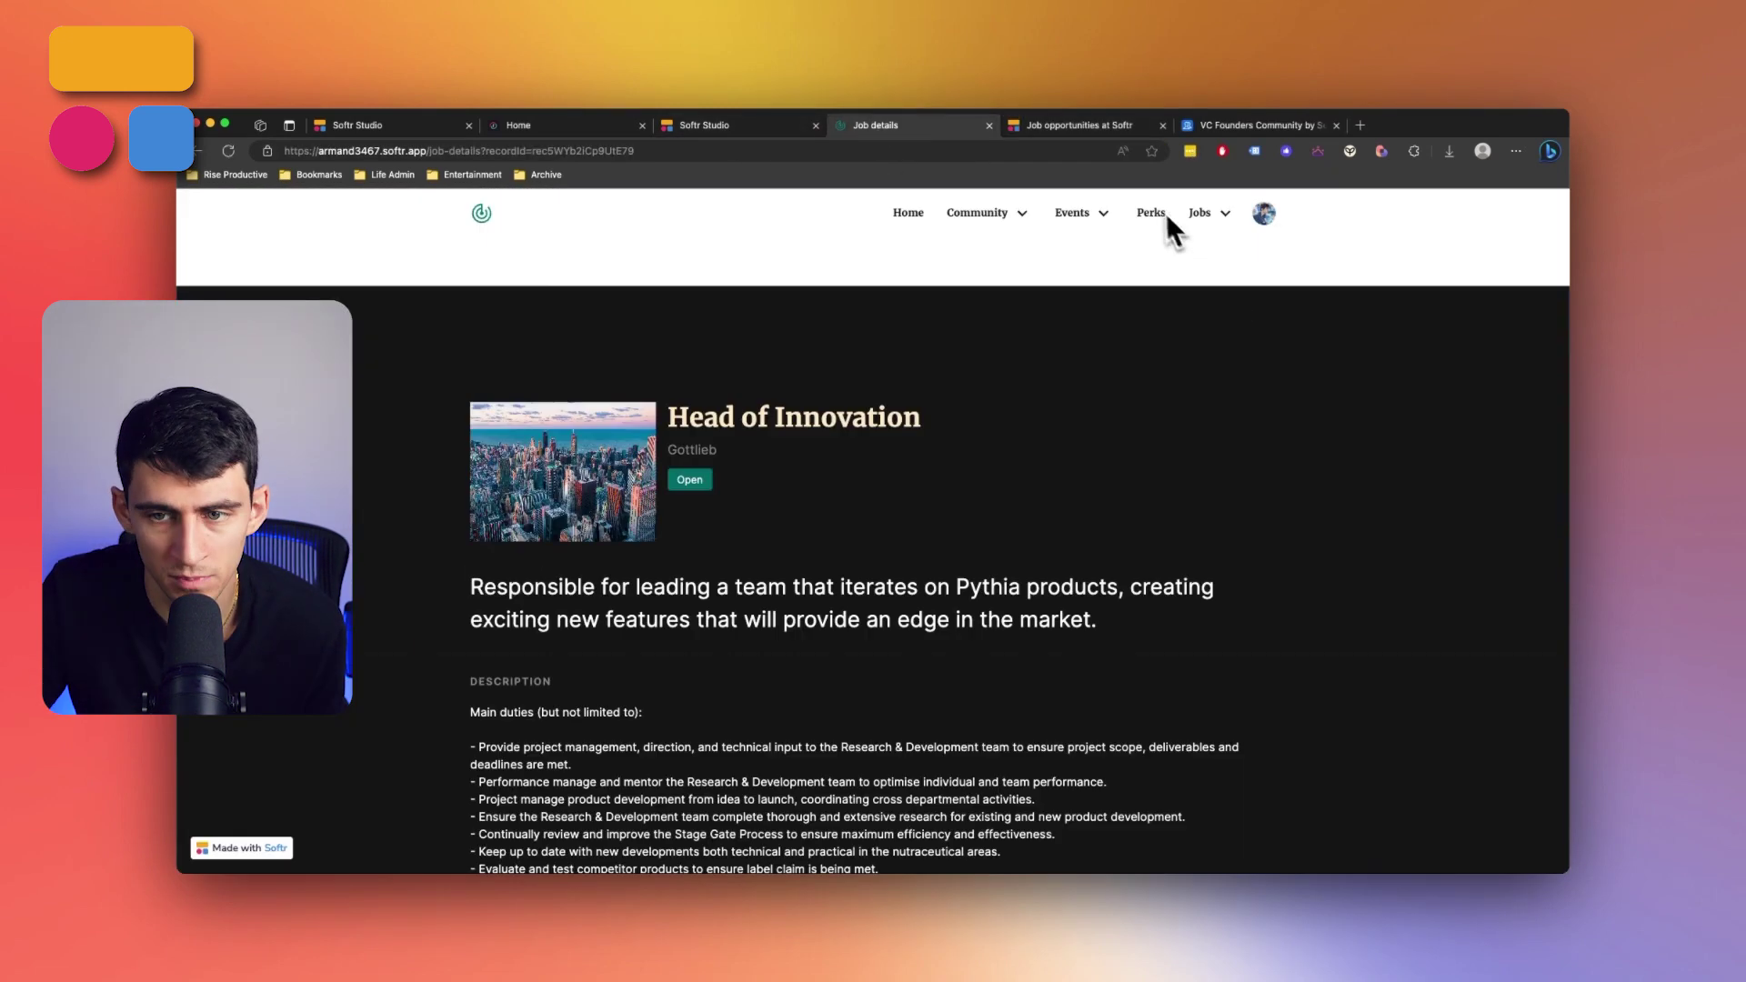
{"action": "left_click", "coordinate": [1209, 215]}
{"action": "left_click", "coordinate": [1153, 314]}
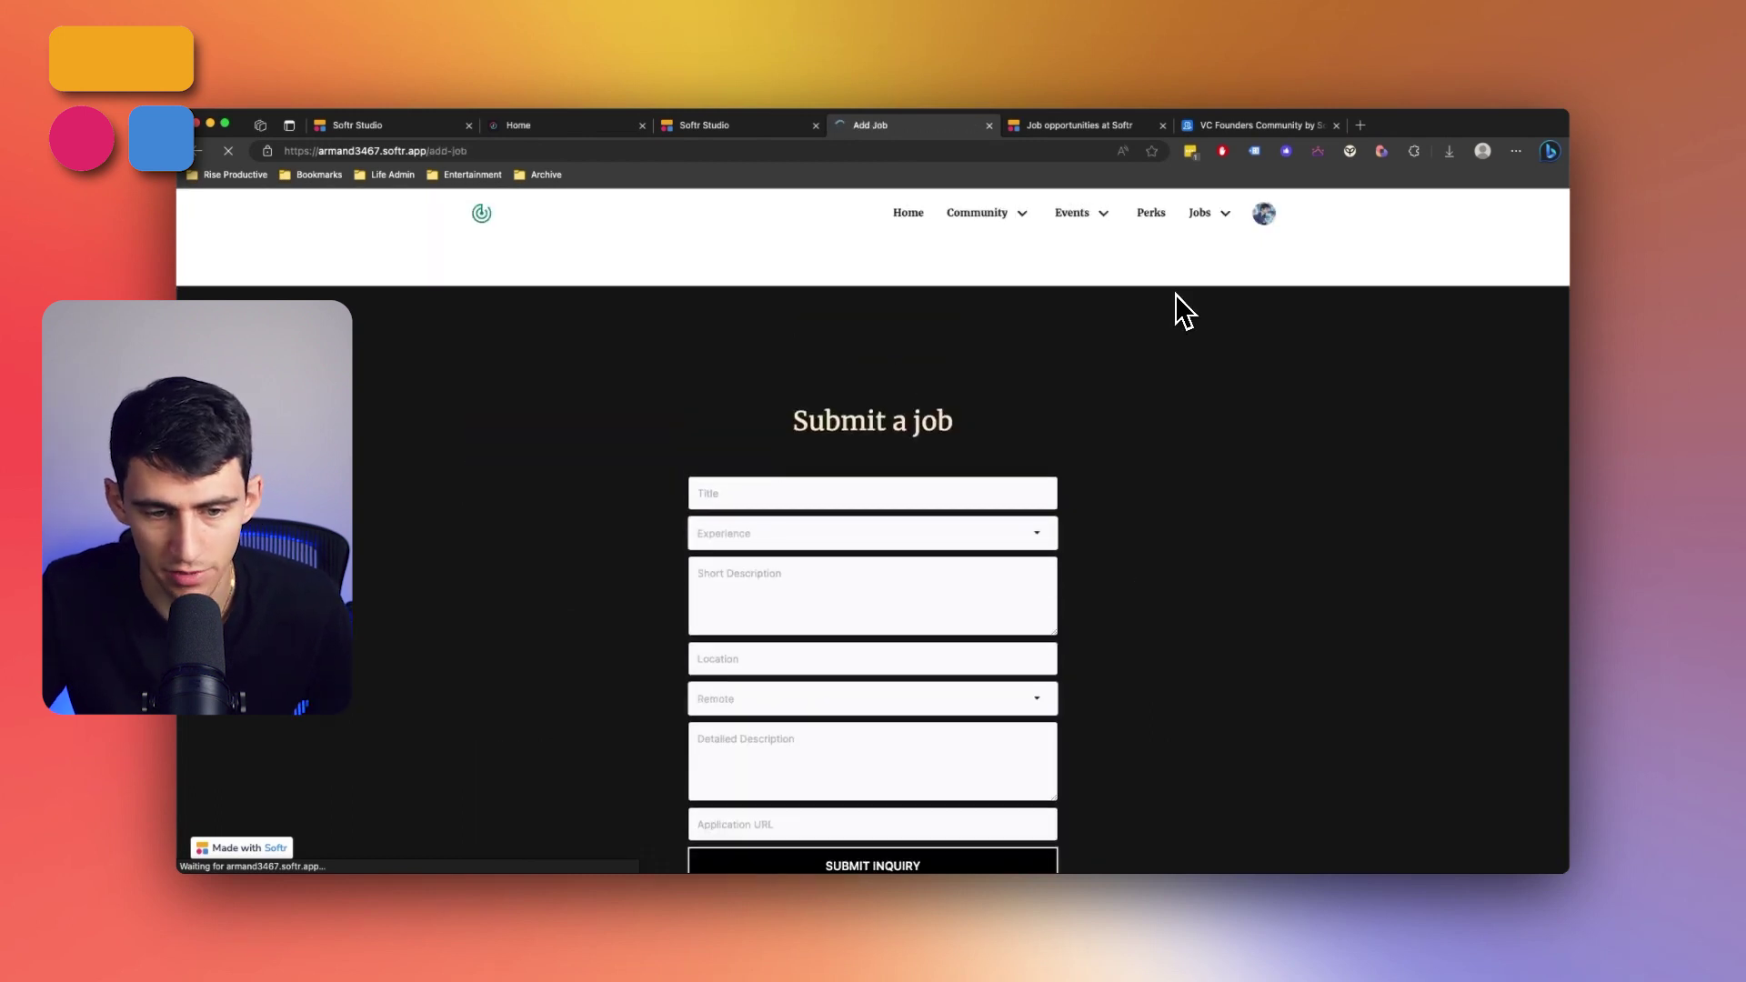
{"action": "scroll", "coordinate": [957, 448], "scroll_direction": "down", "scroll_amount": 3}
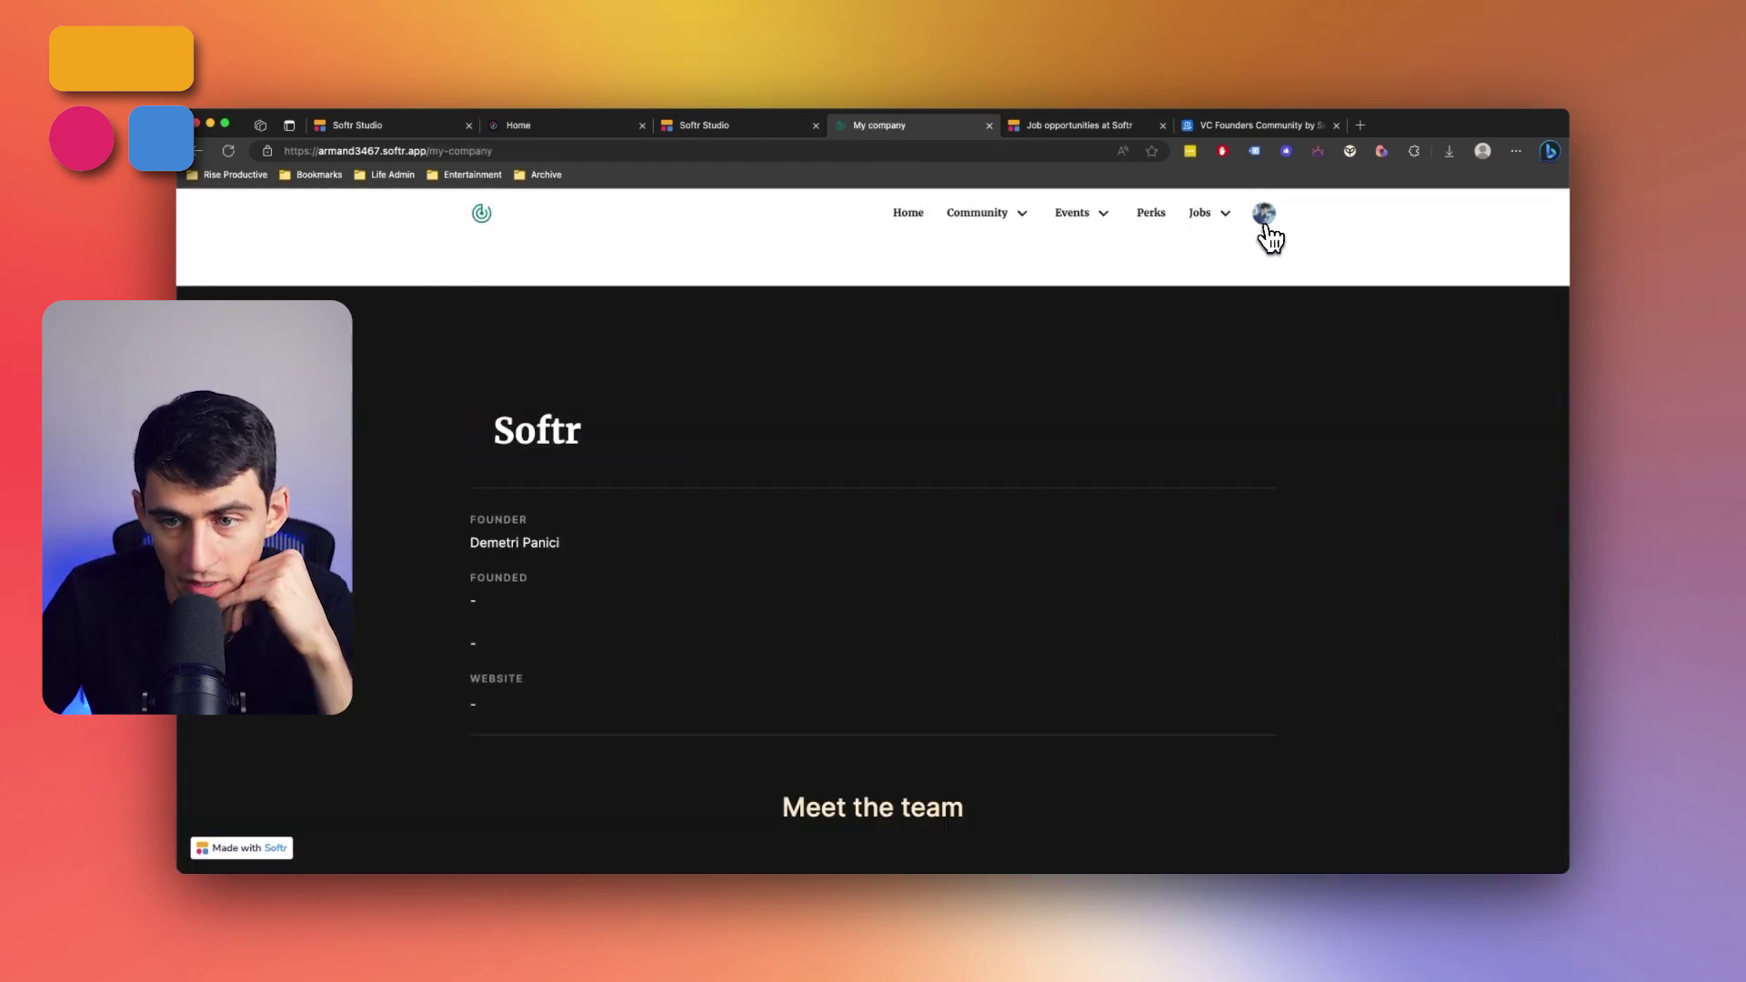
Review the Account Settings page and the Edit my company page
{"action": "left_click", "coordinate": [1263, 223]}
{"action": "left_click", "coordinate": [1233, 264]}
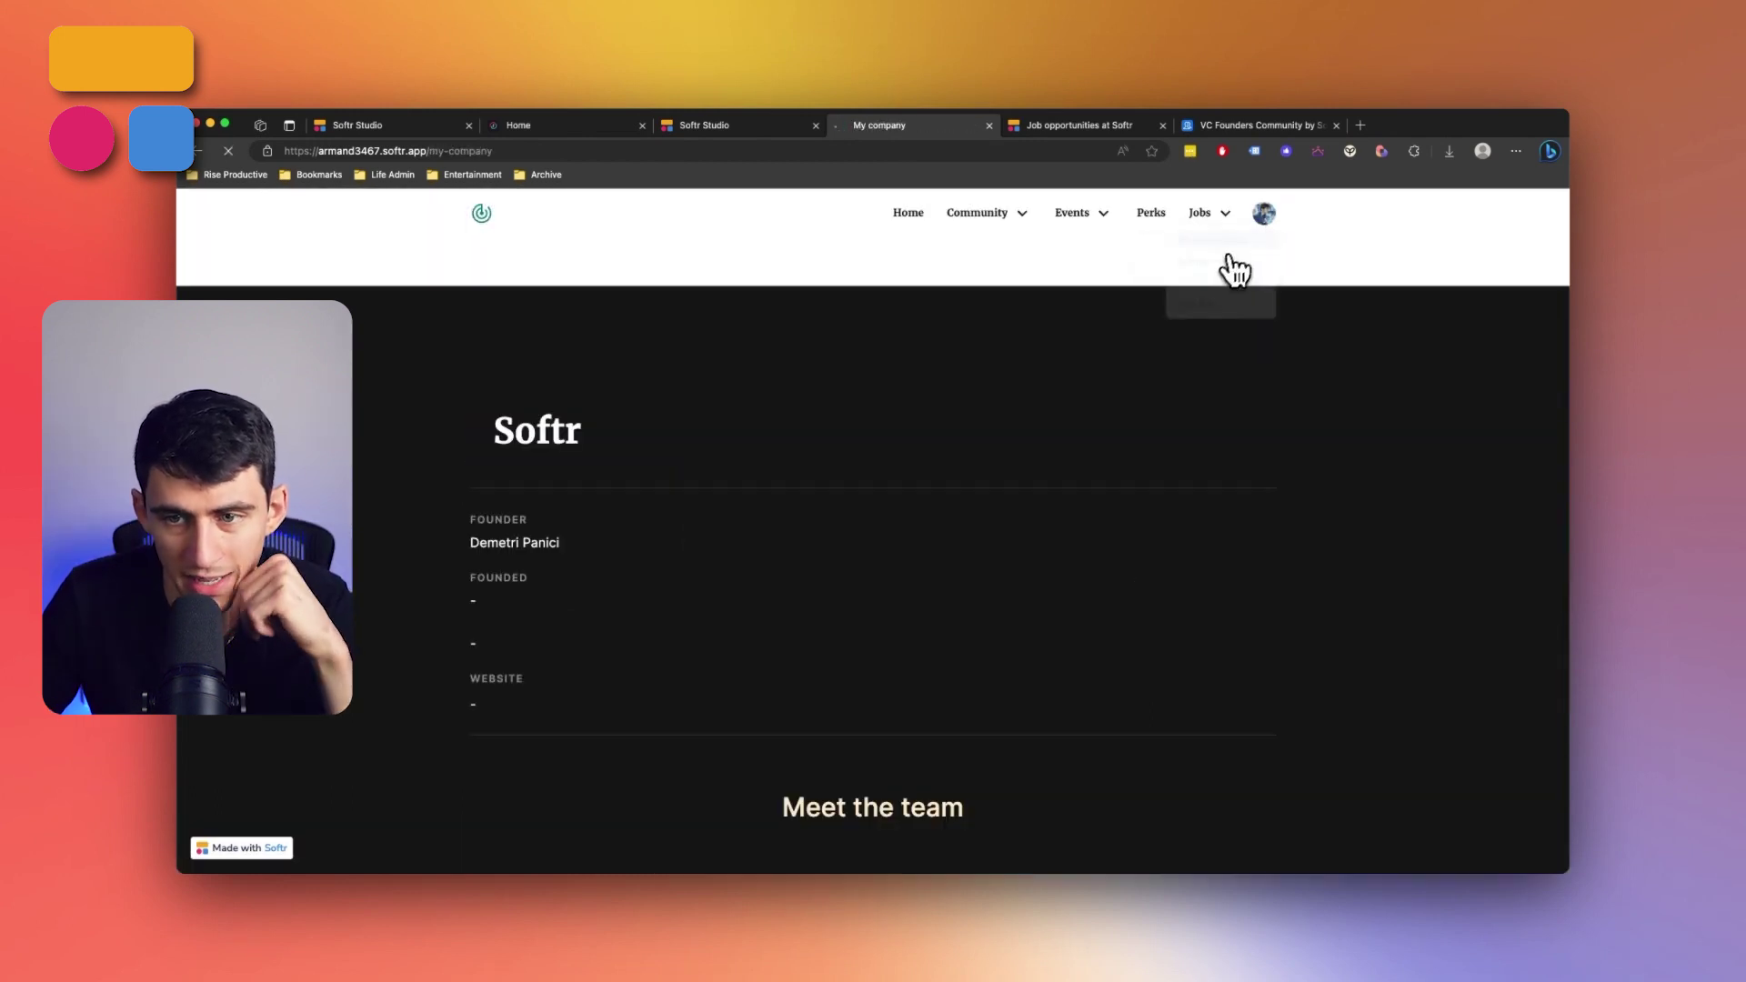
{"action": "left_click", "coordinate": [1265, 223]}
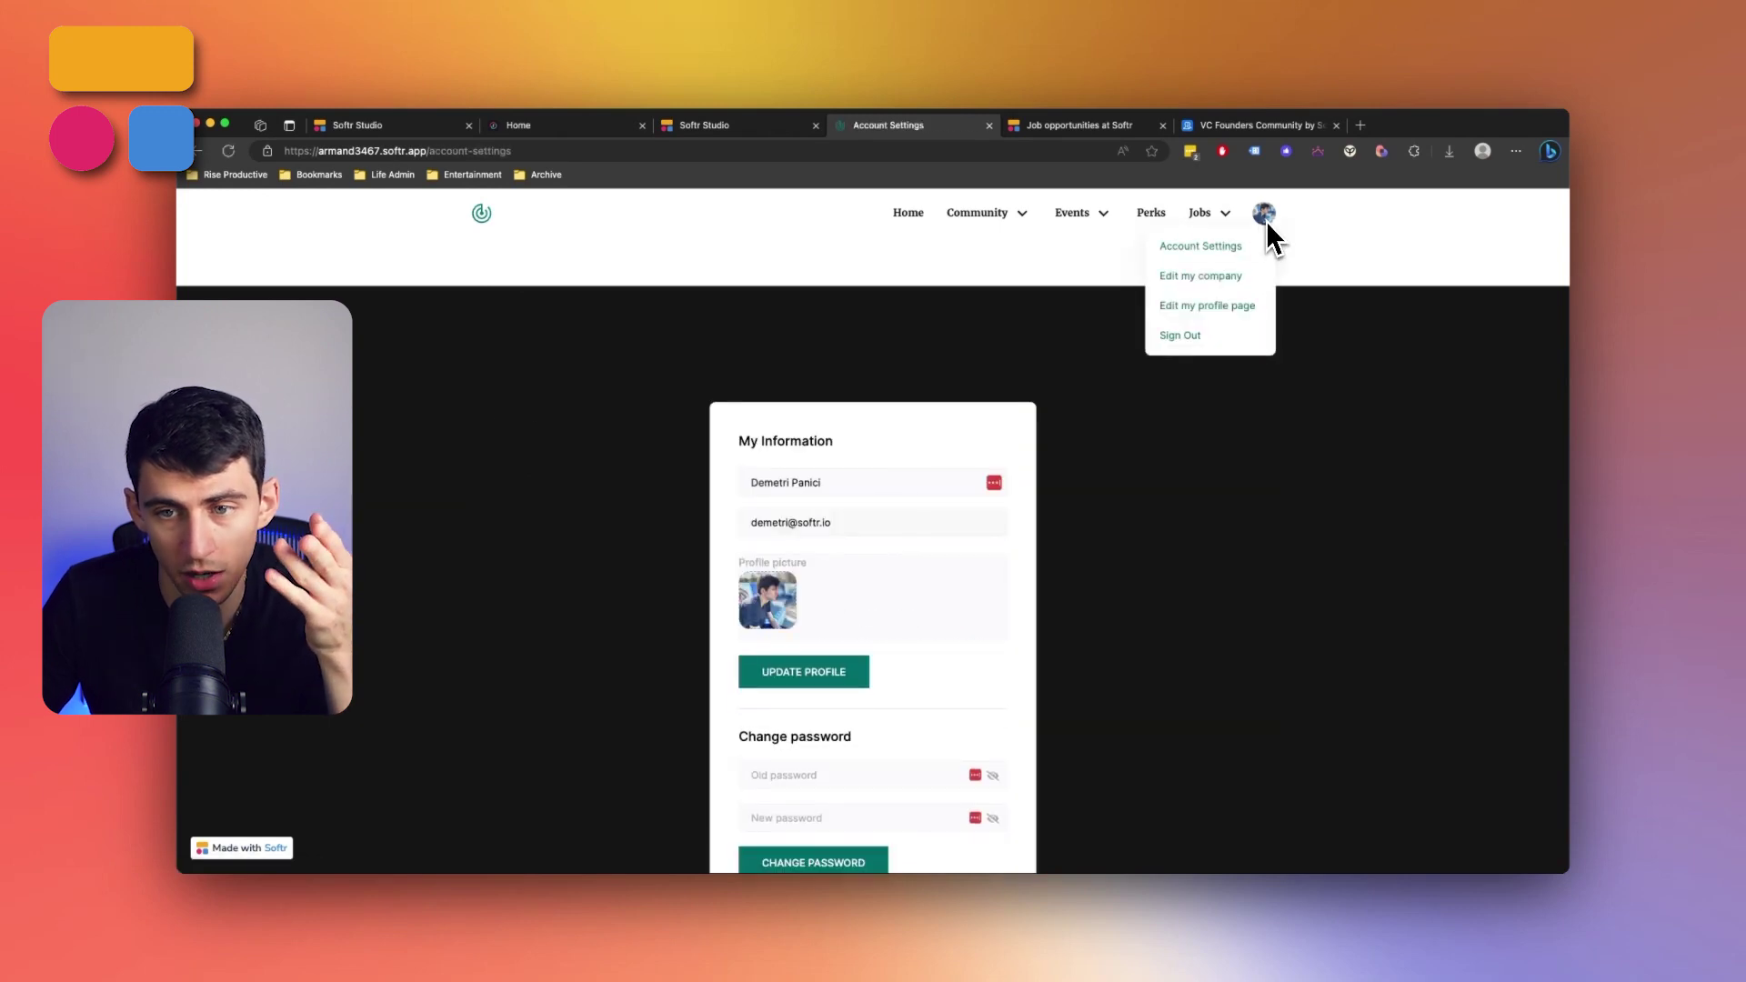
{"action": "left_click", "coordinate": [1220, 282]}
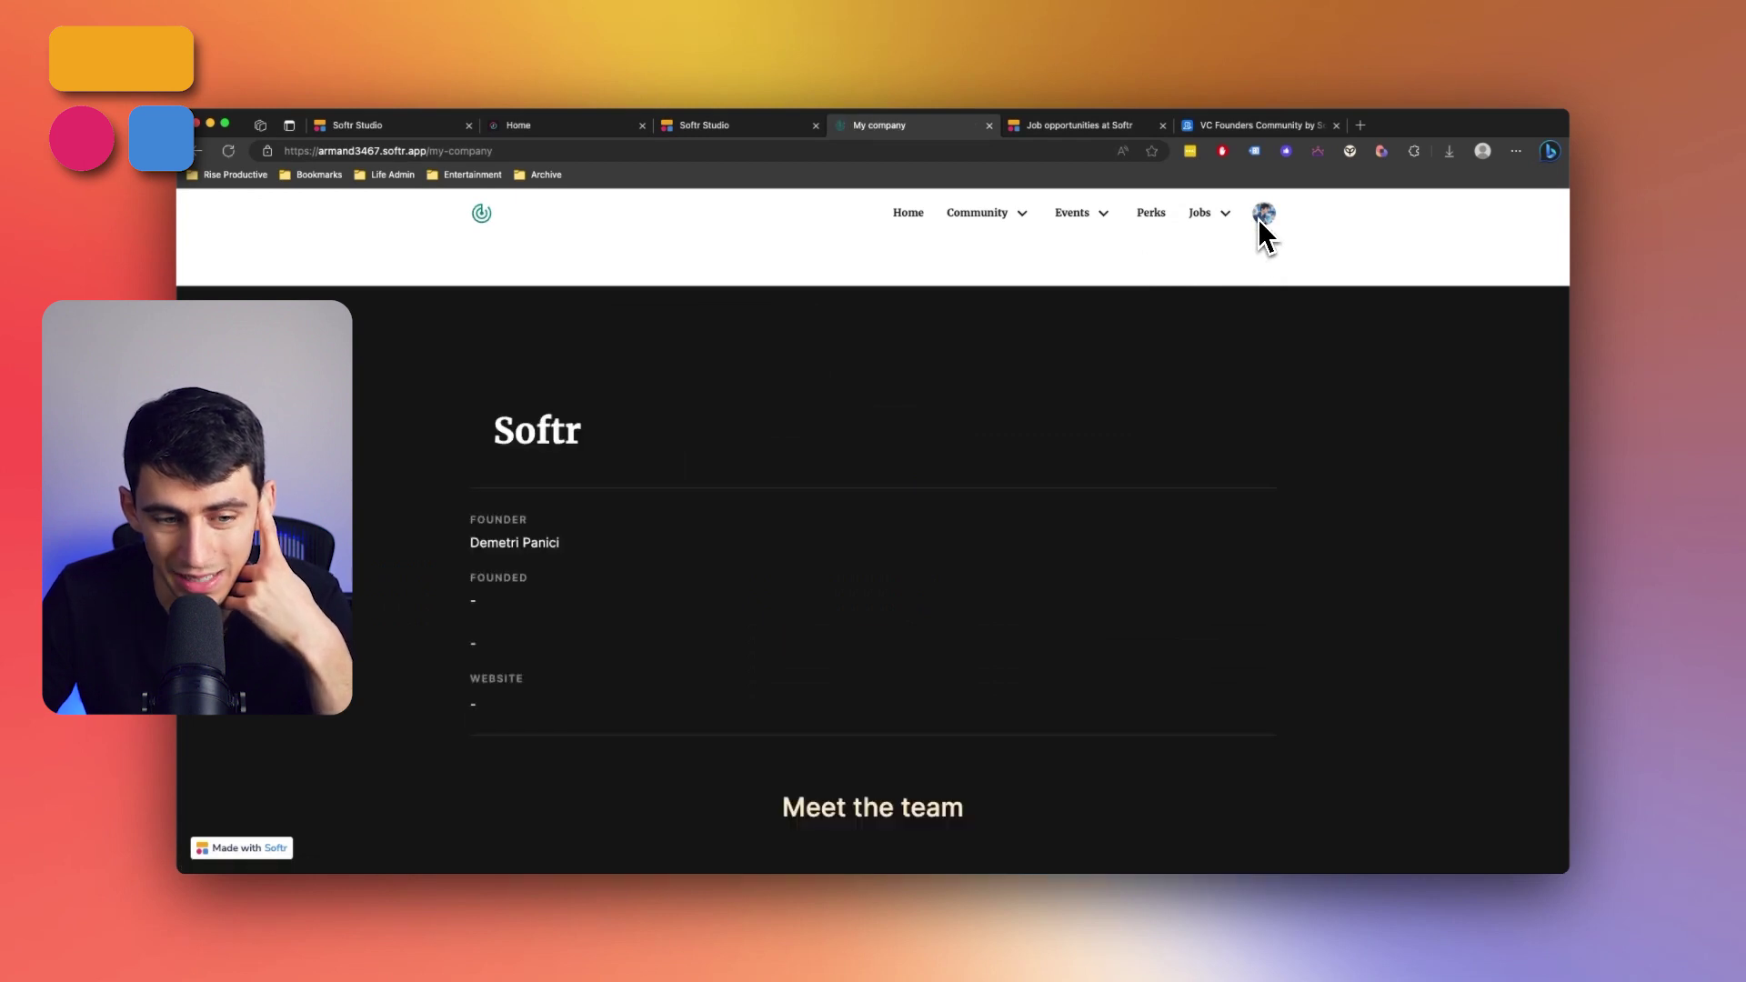
{"action": "scroll", "coordinate": [922, 635], "scroll_direction": "down", "scroll_amount": 3}
{"action": "scroll", "coordinate": [882, 642], "scroll_direction": "down", "scroll_amount": 2}
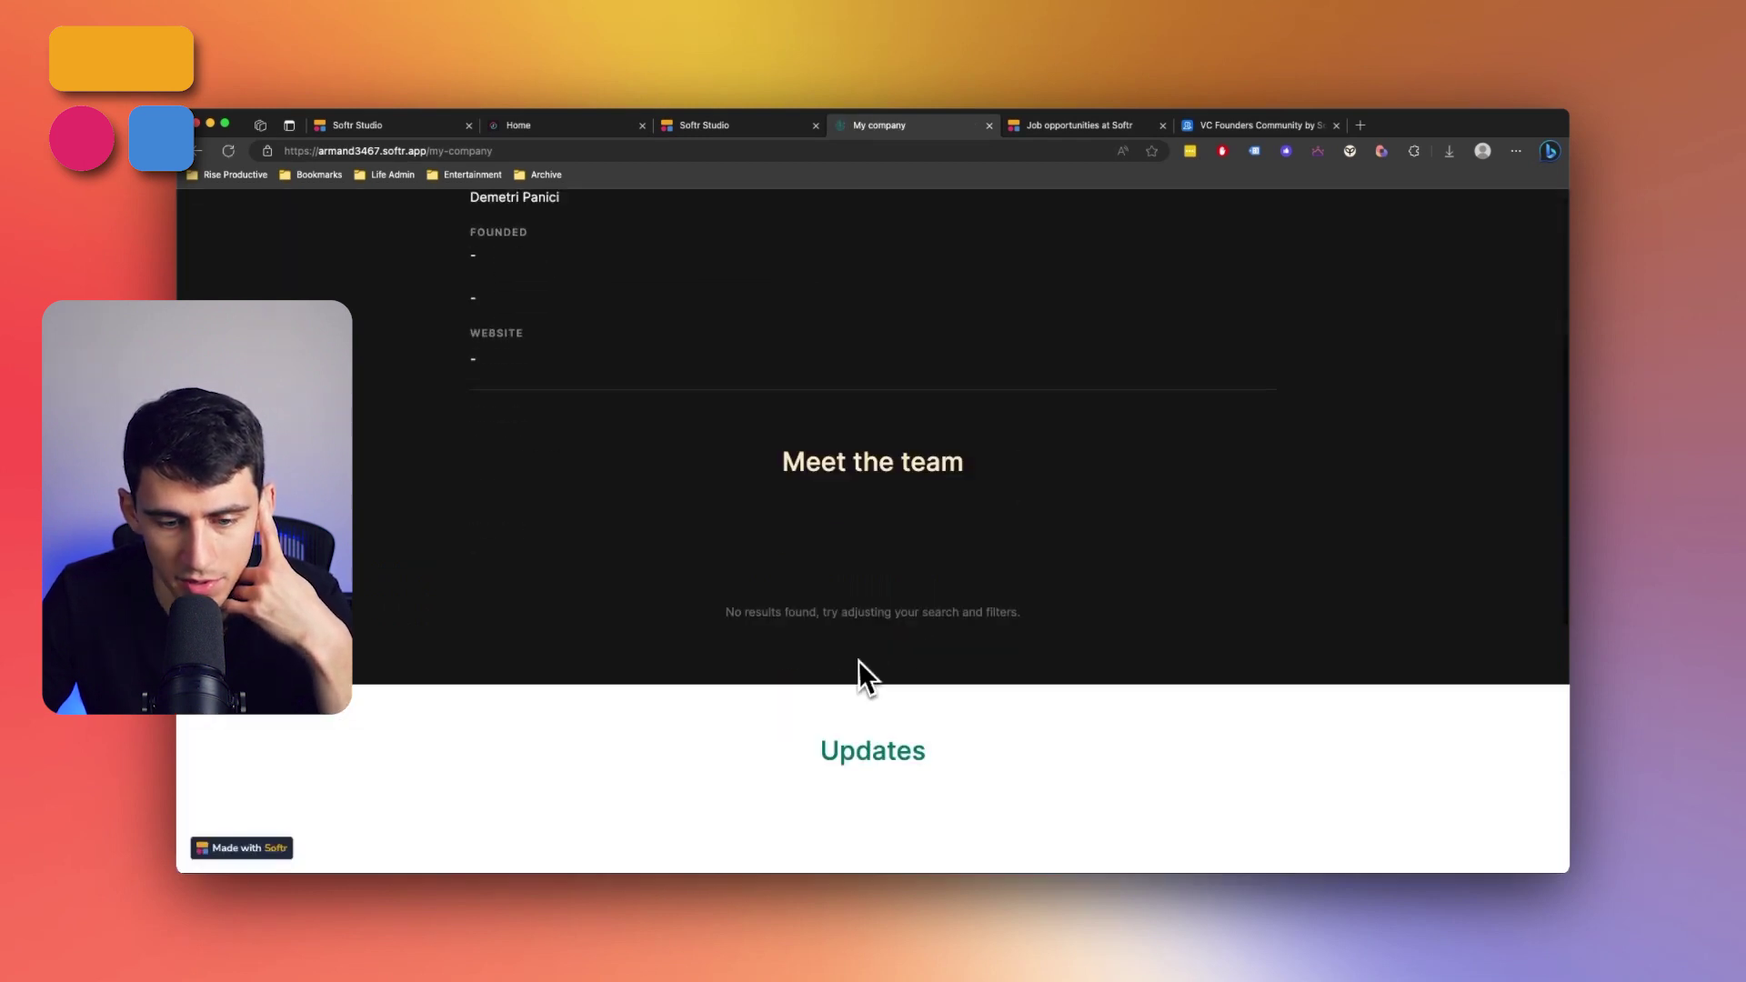
{"action": "scroll", "coordinate": [842, 641], "scroll_direction": "down", "scroll_amount": 2}
{"action": "scroll", "coordinate": [853, 725], "scroll_direction": "up", "scroll_amount": 5}
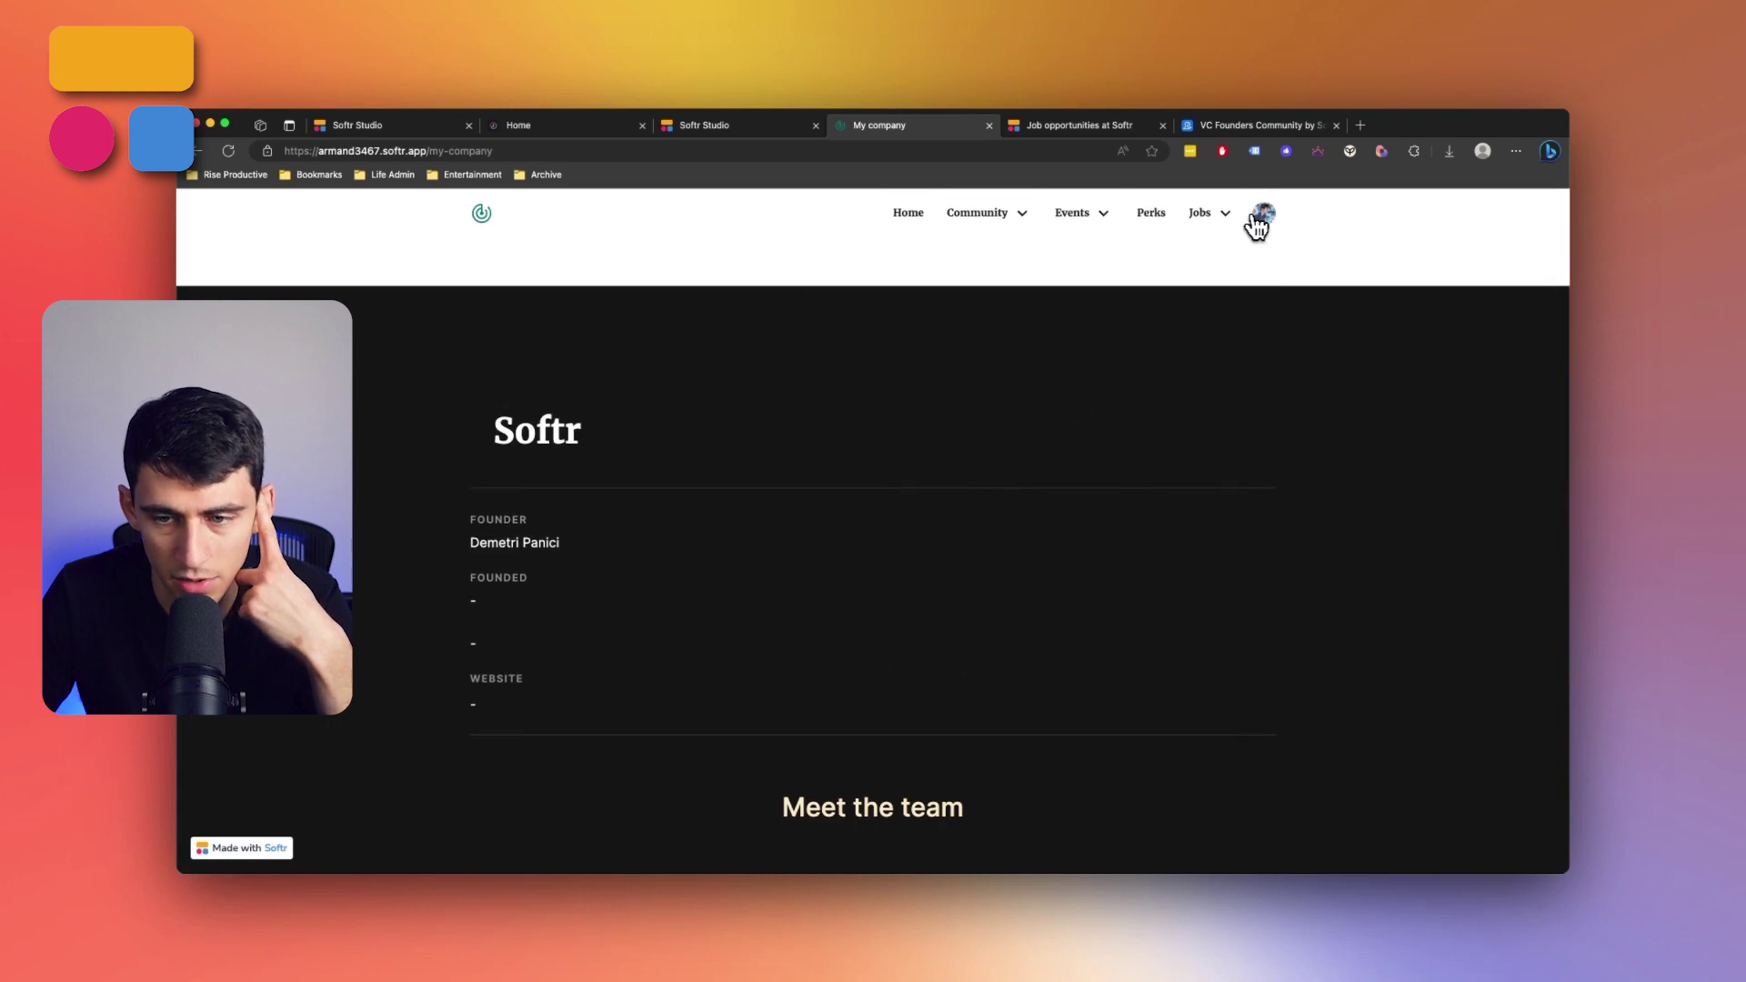
Scroll through the member's personal profile page
{"action": "left_click", "coordinate": [1205, 289]}
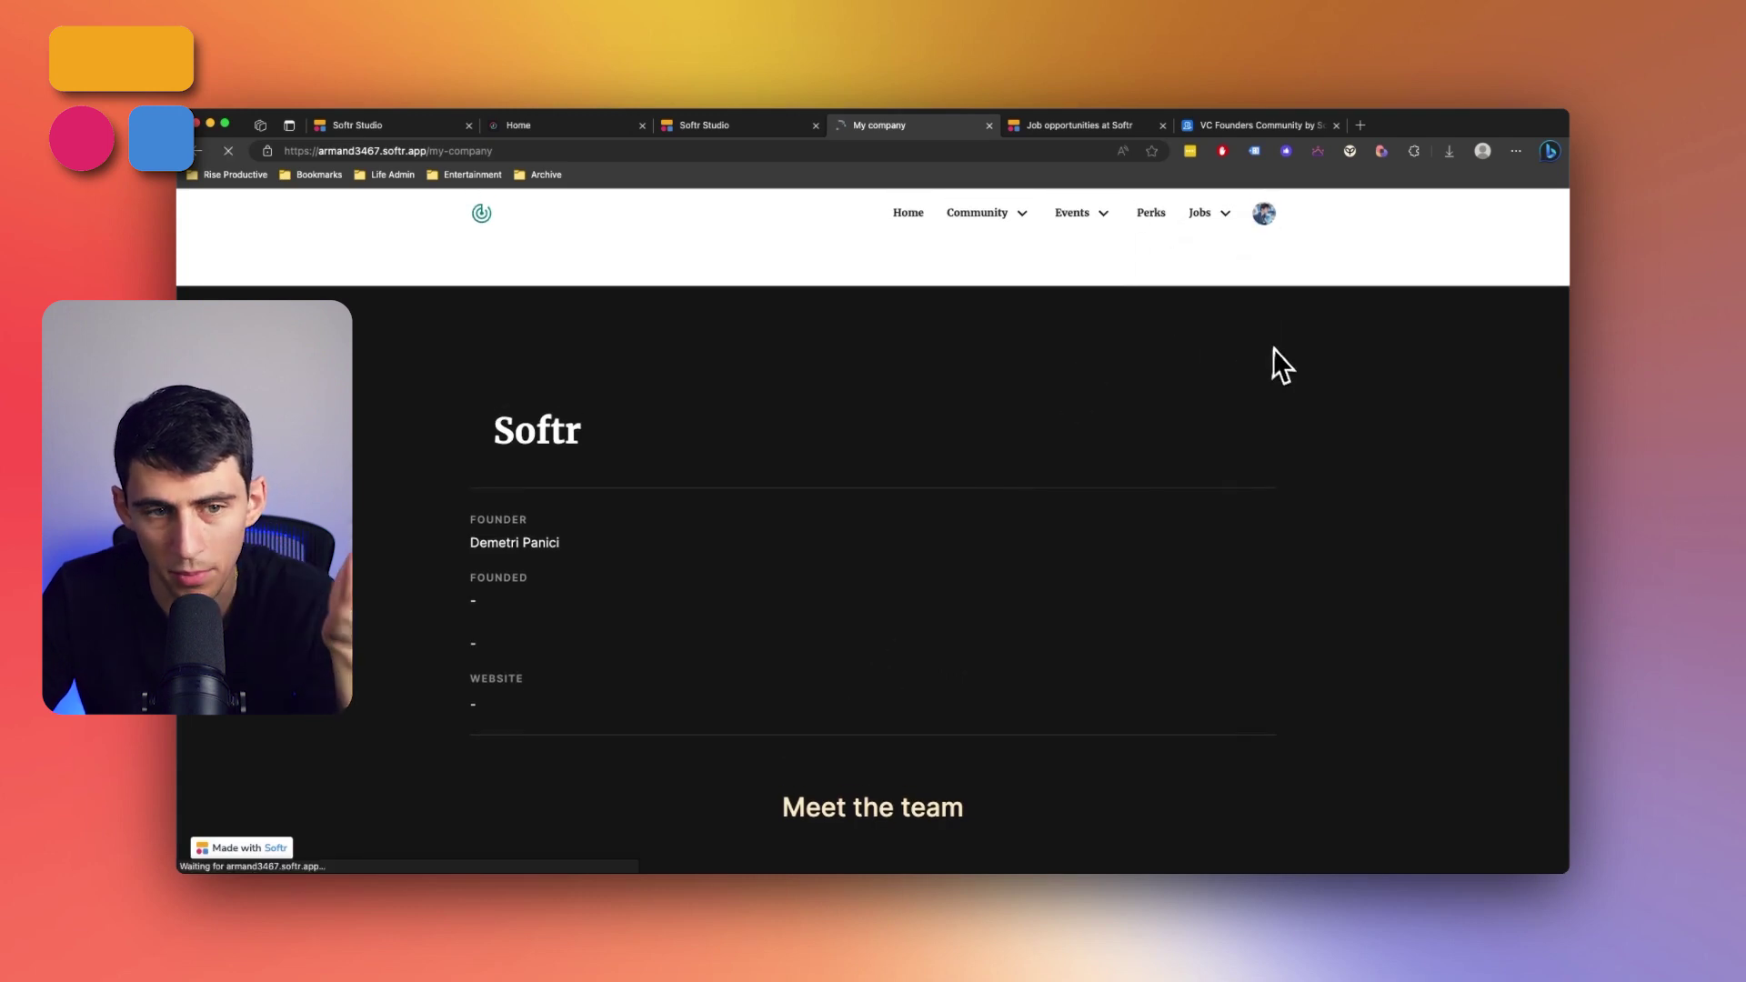
{"action": "scroll", "coordinate": [958, 400], "scroll_direction": "down", "scroll_amount": 5}
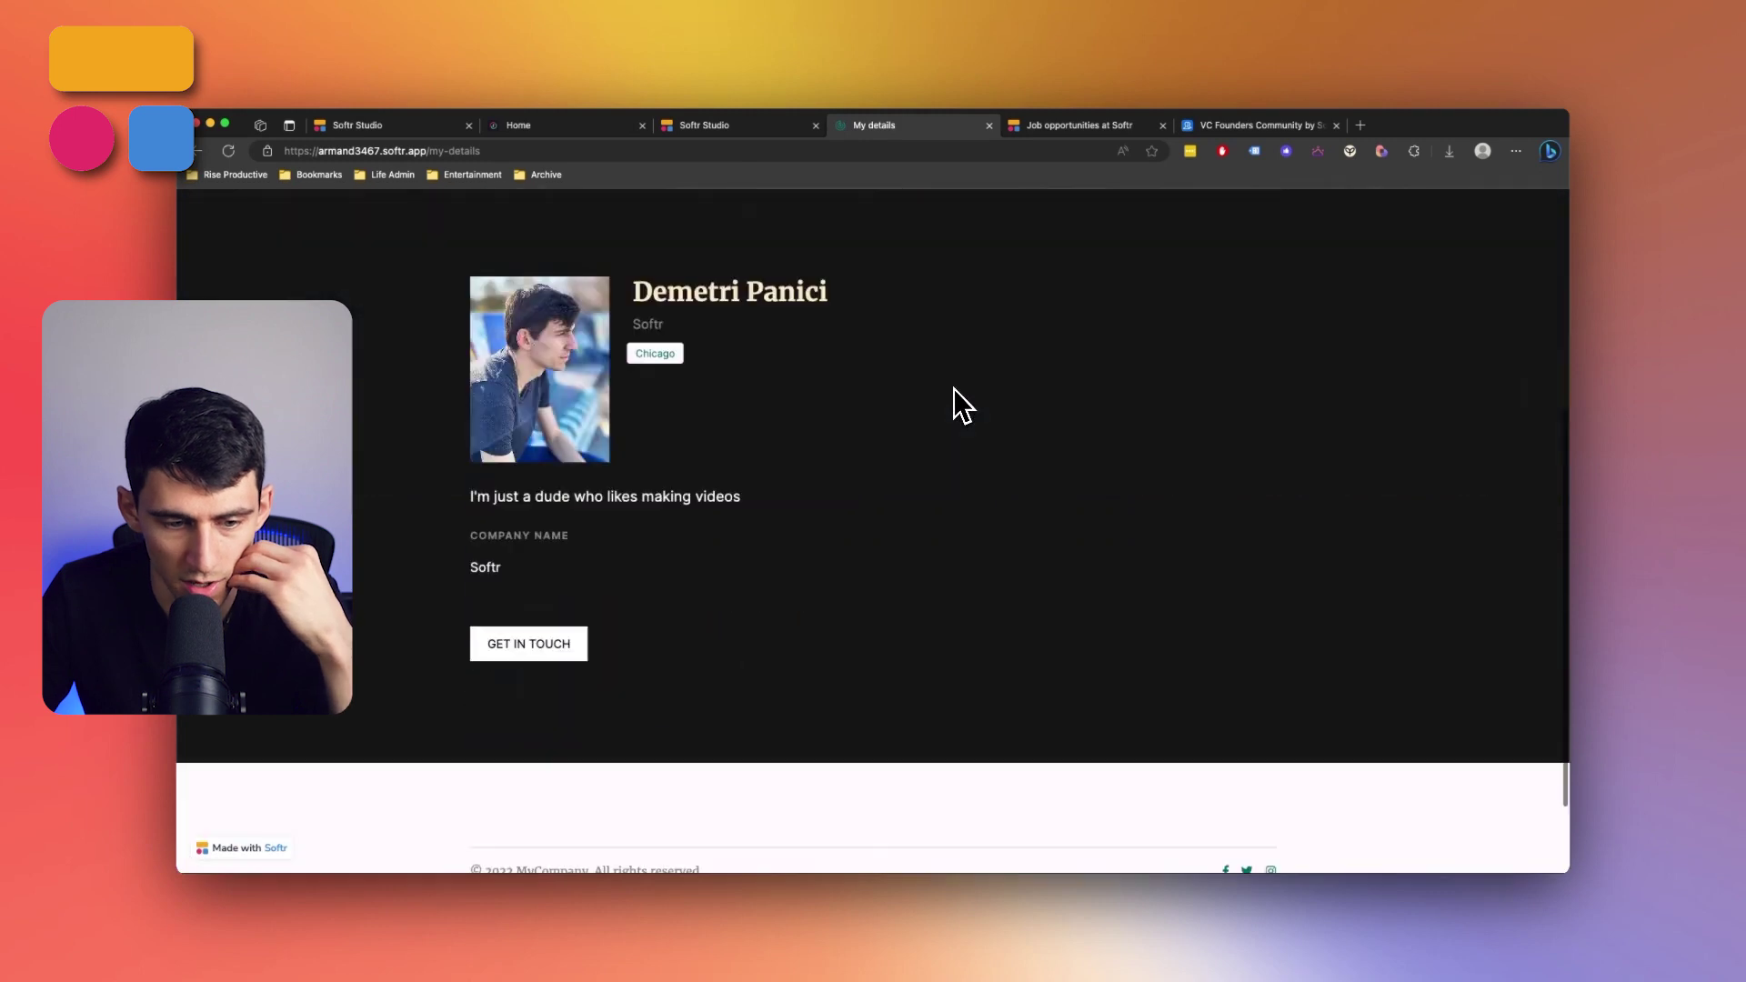
{"action": "scroll", "coordinate": [525, 636], "scroll_direction": "up", "scroll_amount": 5}
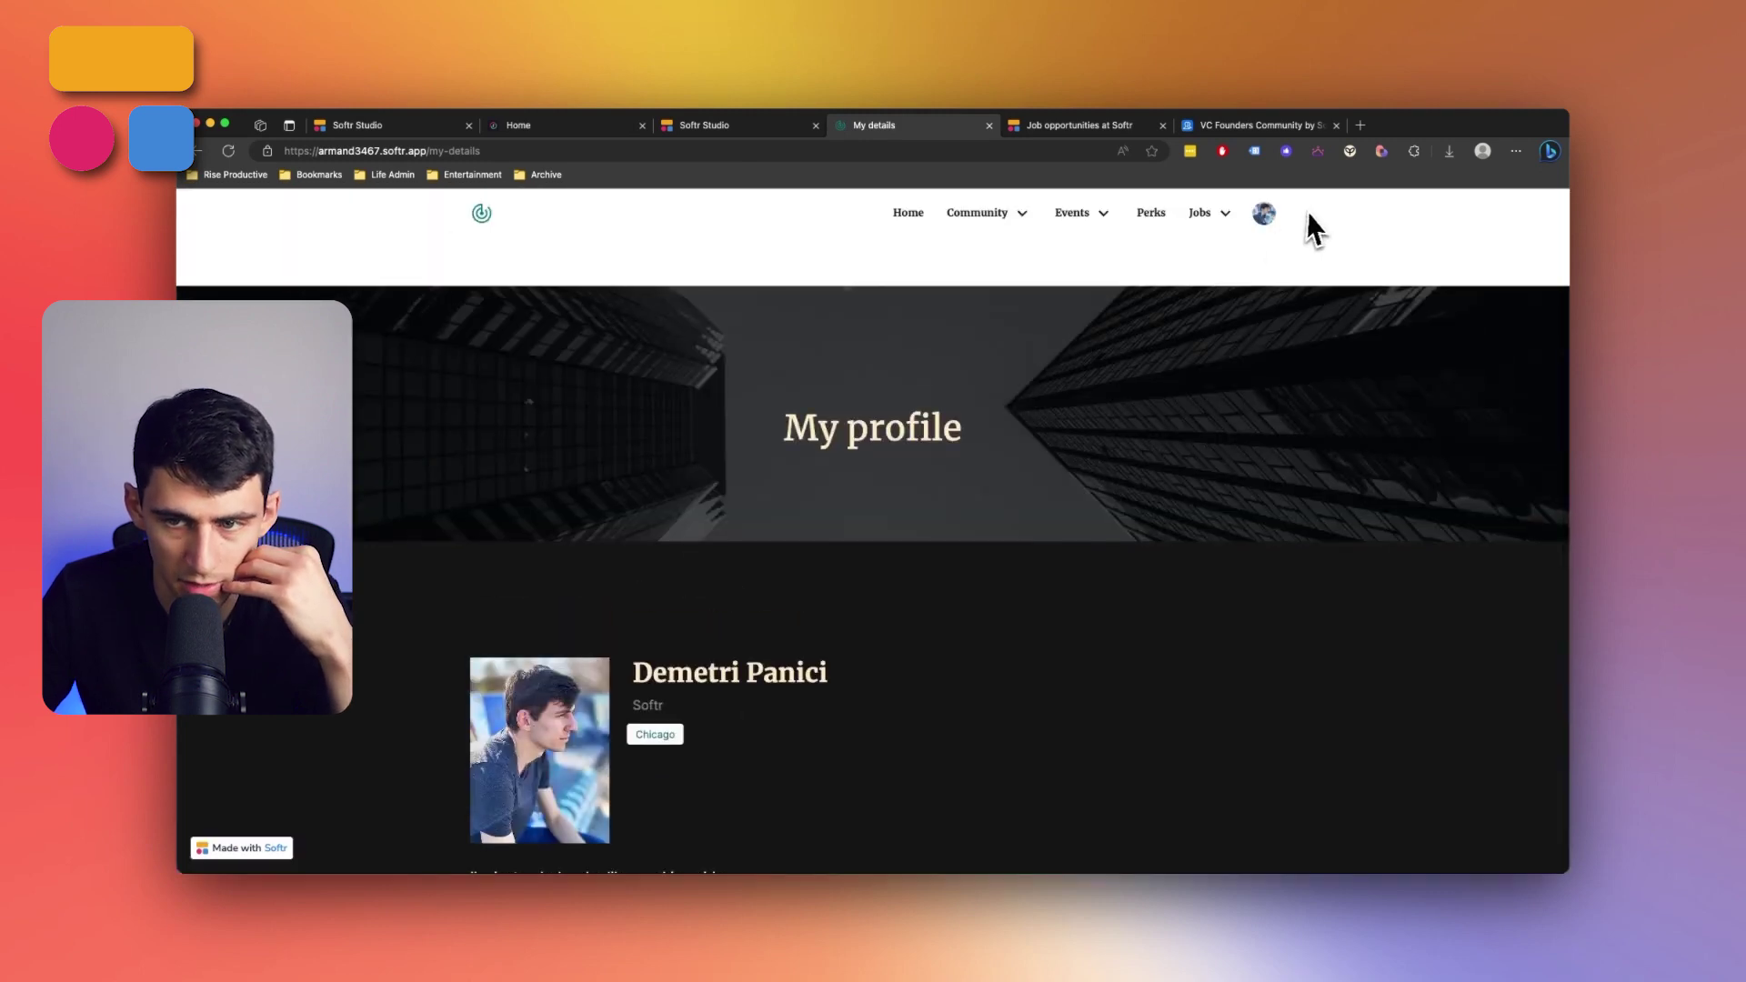
{"action": "left_click", "coordinate": [1264, 215]}
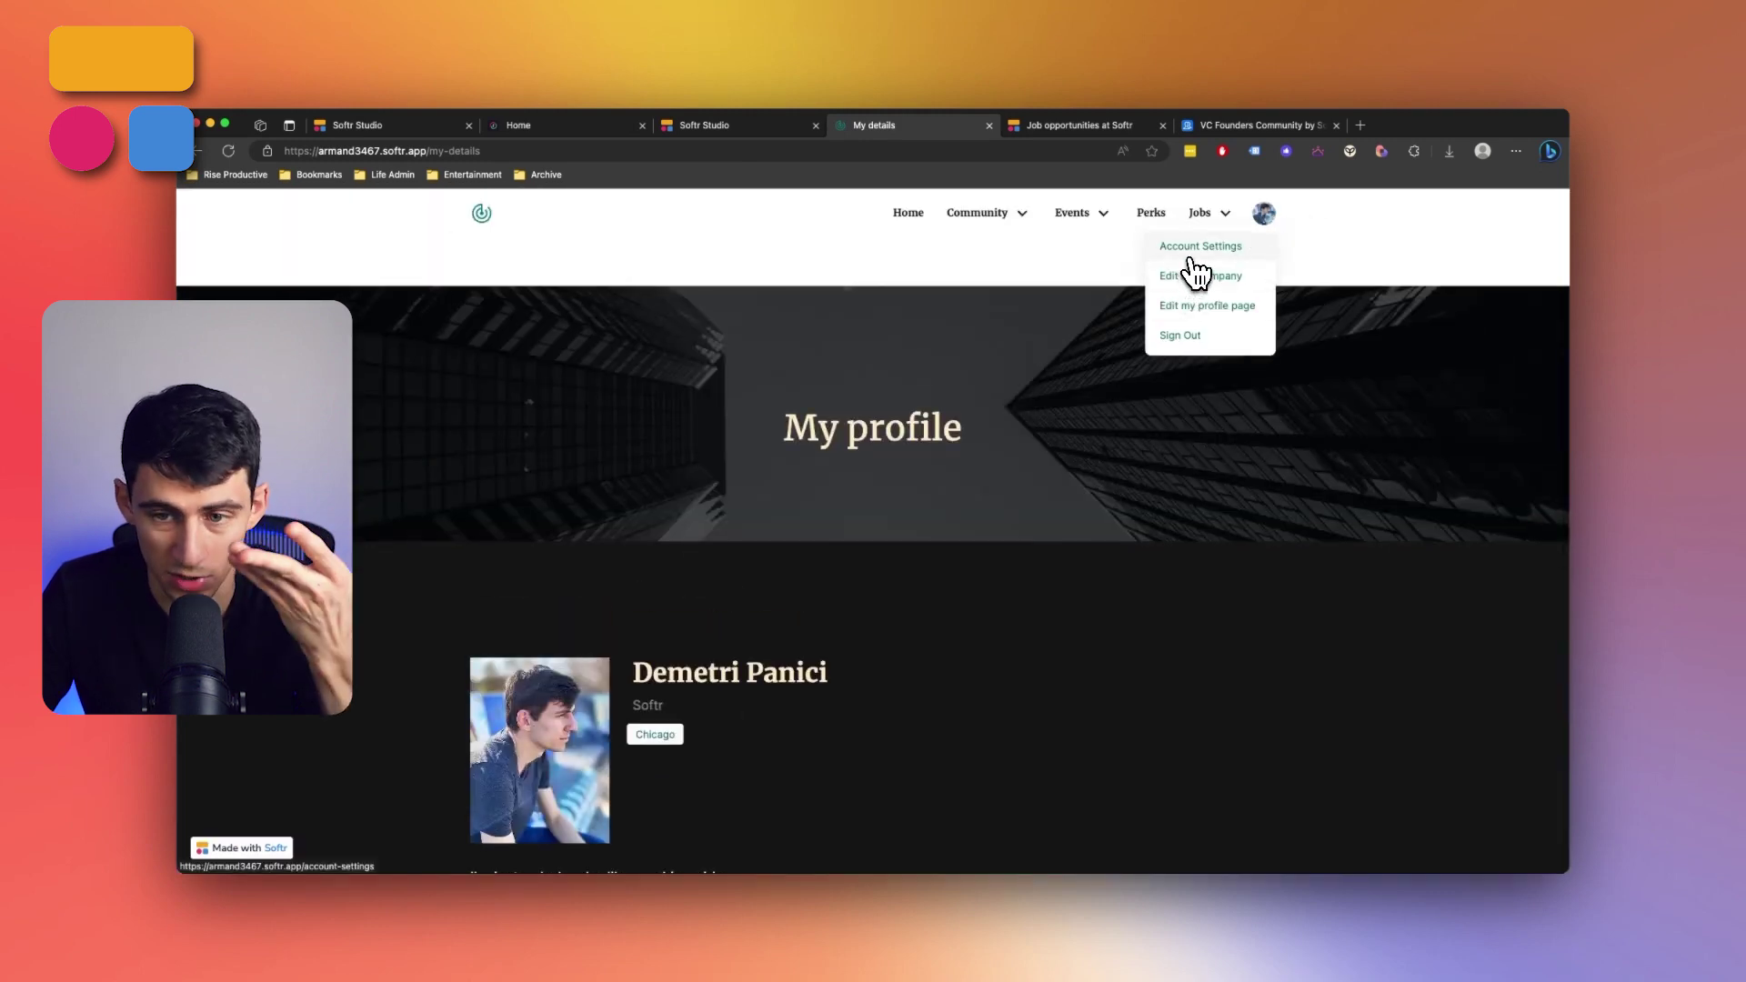
{"action": "scroll", "coordinate": [896, 601], "scroll_direction": "down", "scroll_amount": 3}
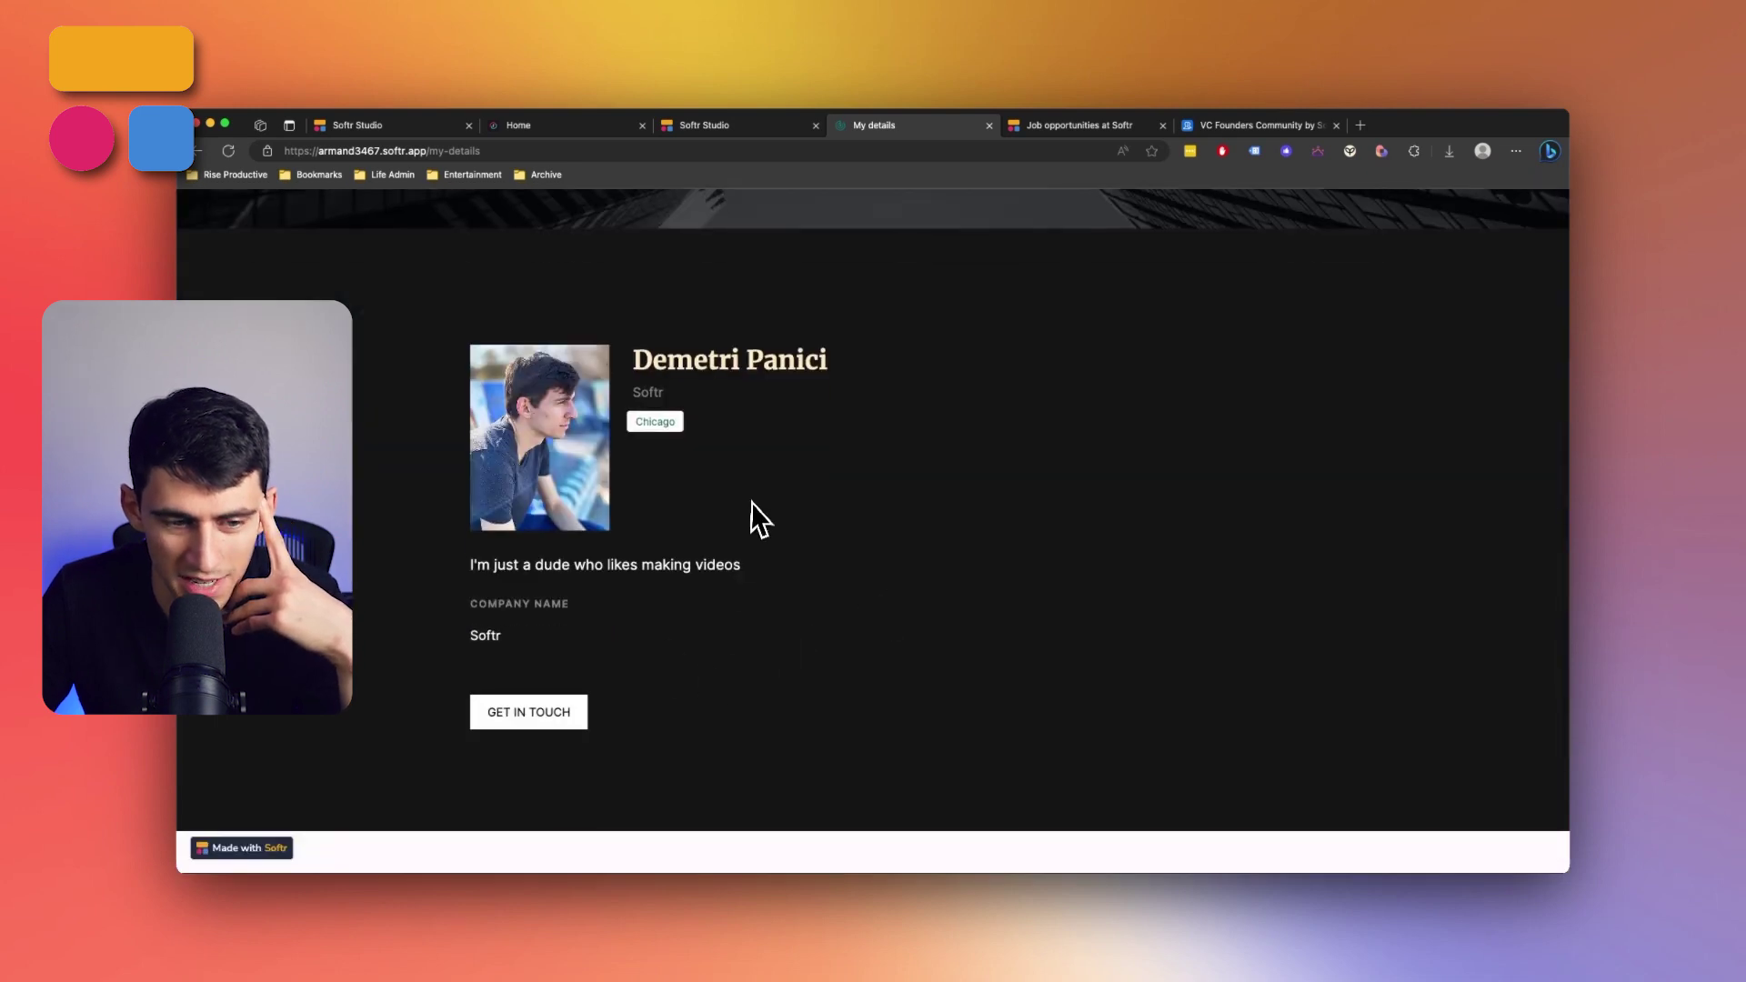
{"action": "scroll", "coordinate": [751, 502], "scroll_direction": "down", "scroll_amount": 3}
{"action": "scroll", "coordinate": [772, 522], "scroll_direction": "up", "scroll_amount": 6}
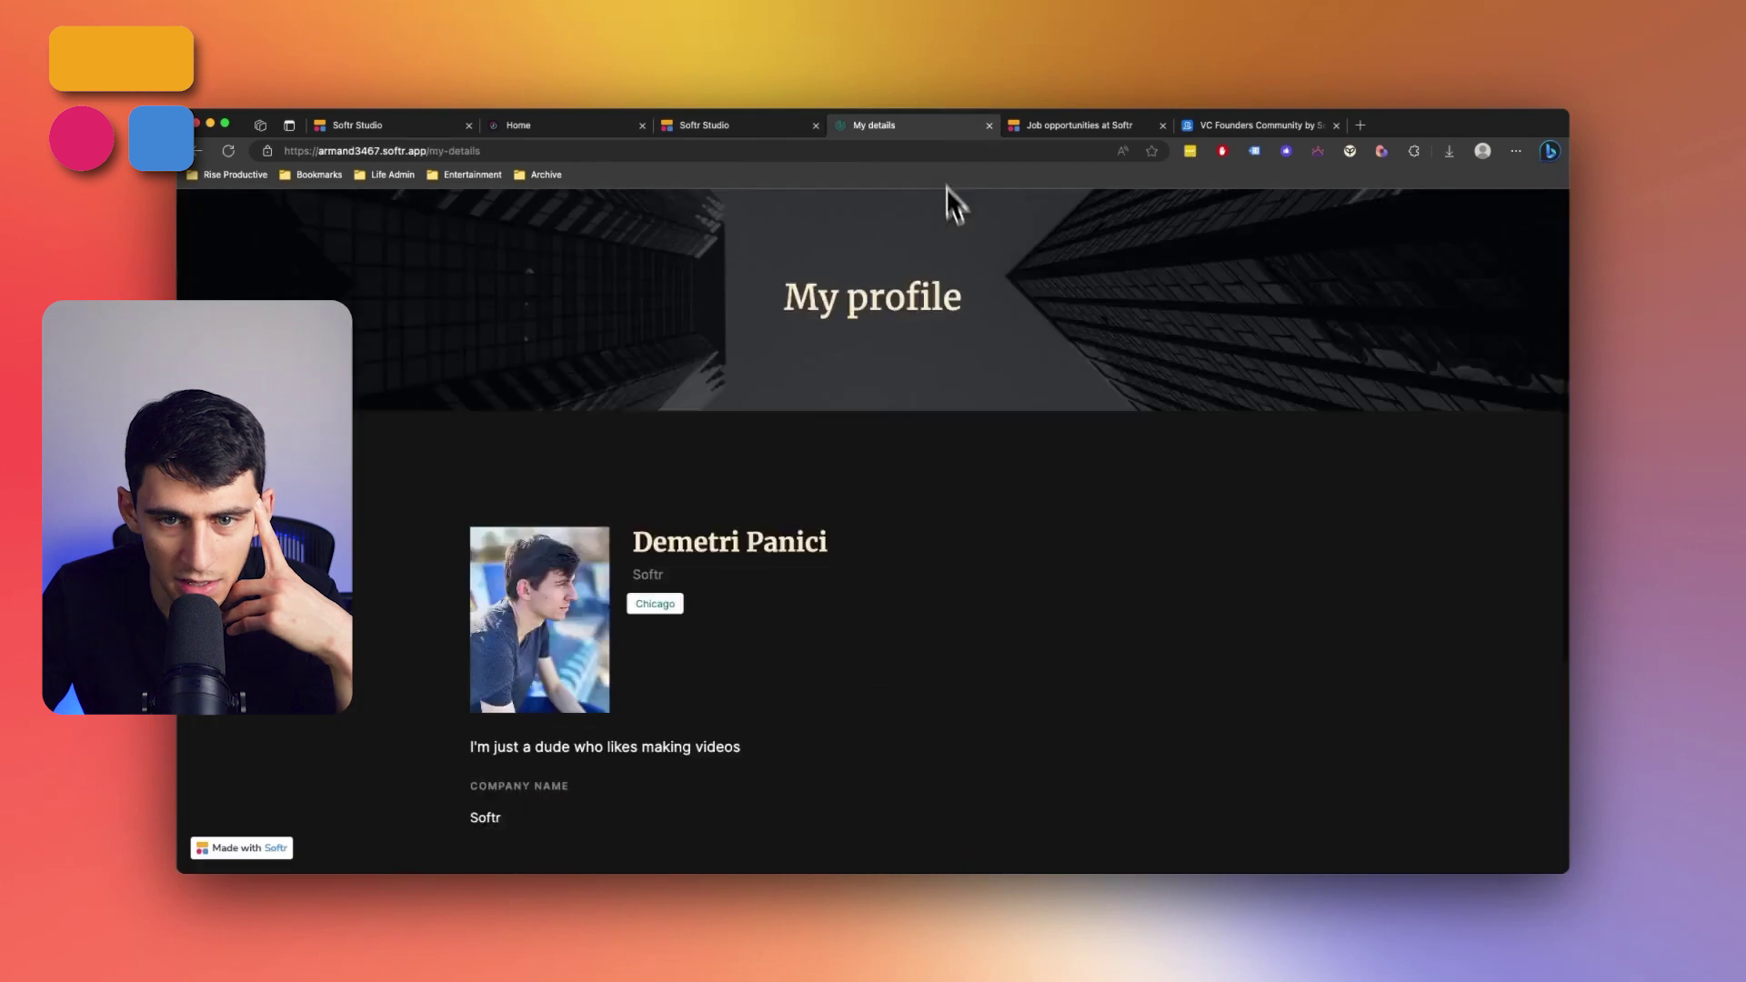
Compare the editor's Jobs page with Community Perks, then show the Founders and Companies pages
{"action": "scroll", "coordinate": [946, 188], "scroll_direction": "up", "scroll_amount": 2}
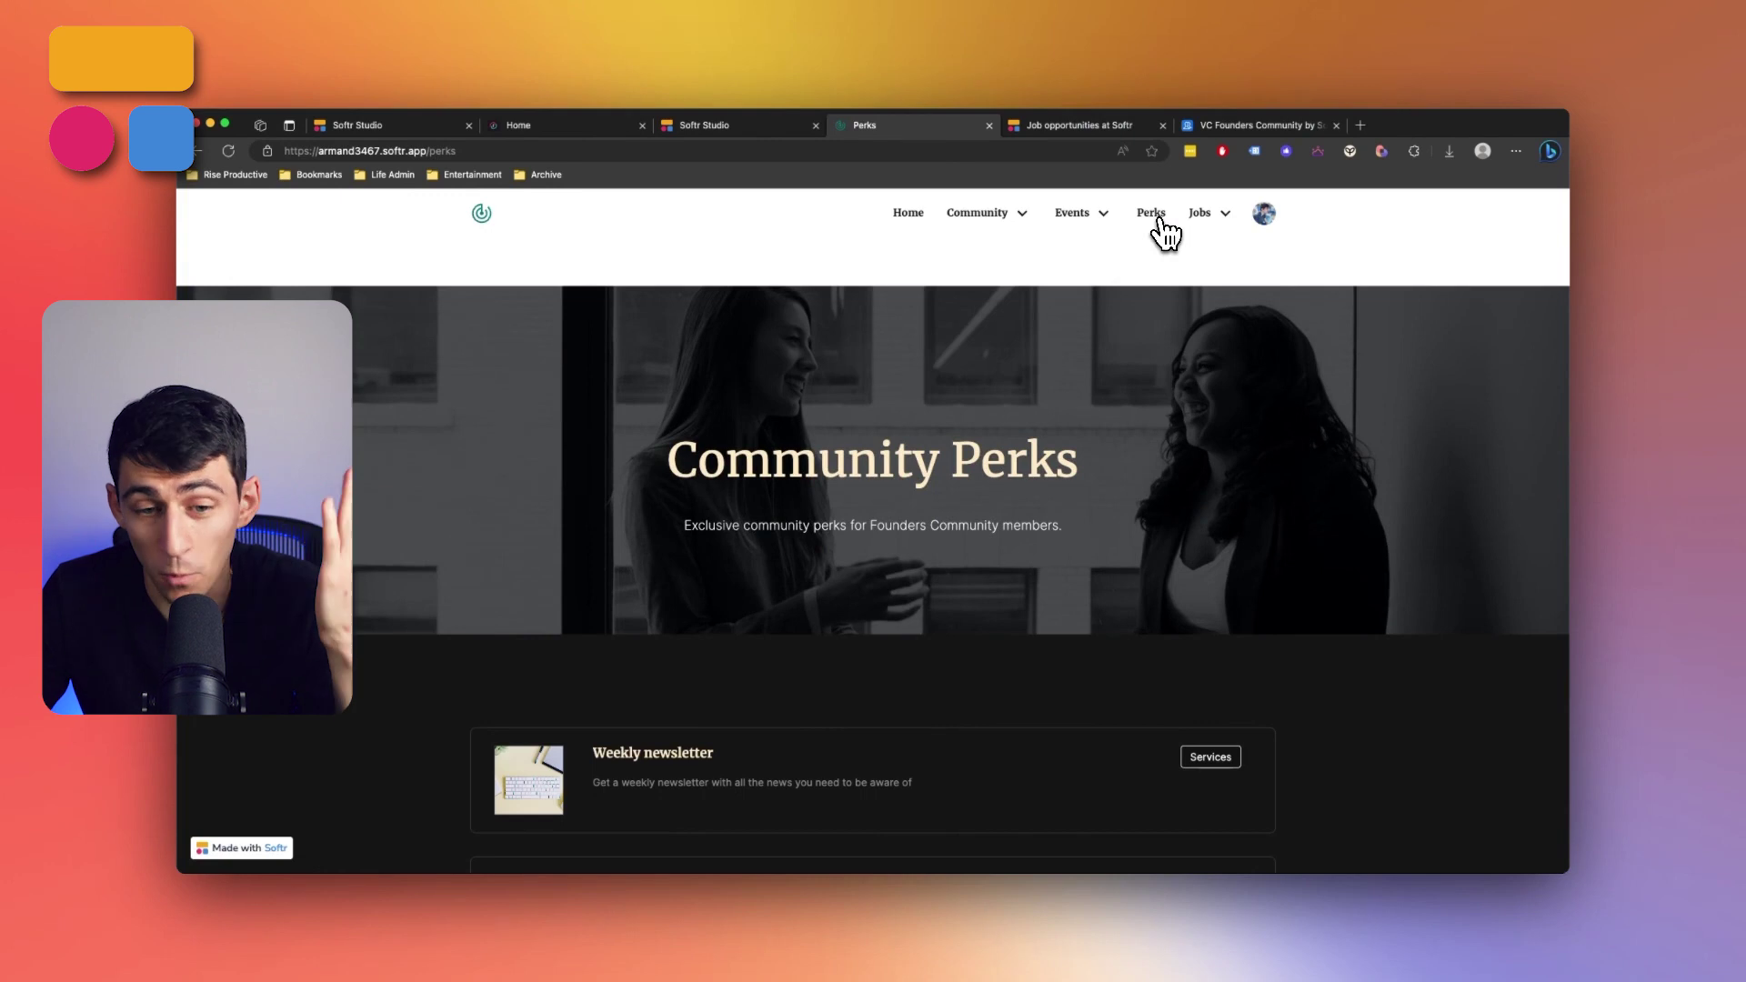
{"action": "left_click", "coordinate": [739, 123]}
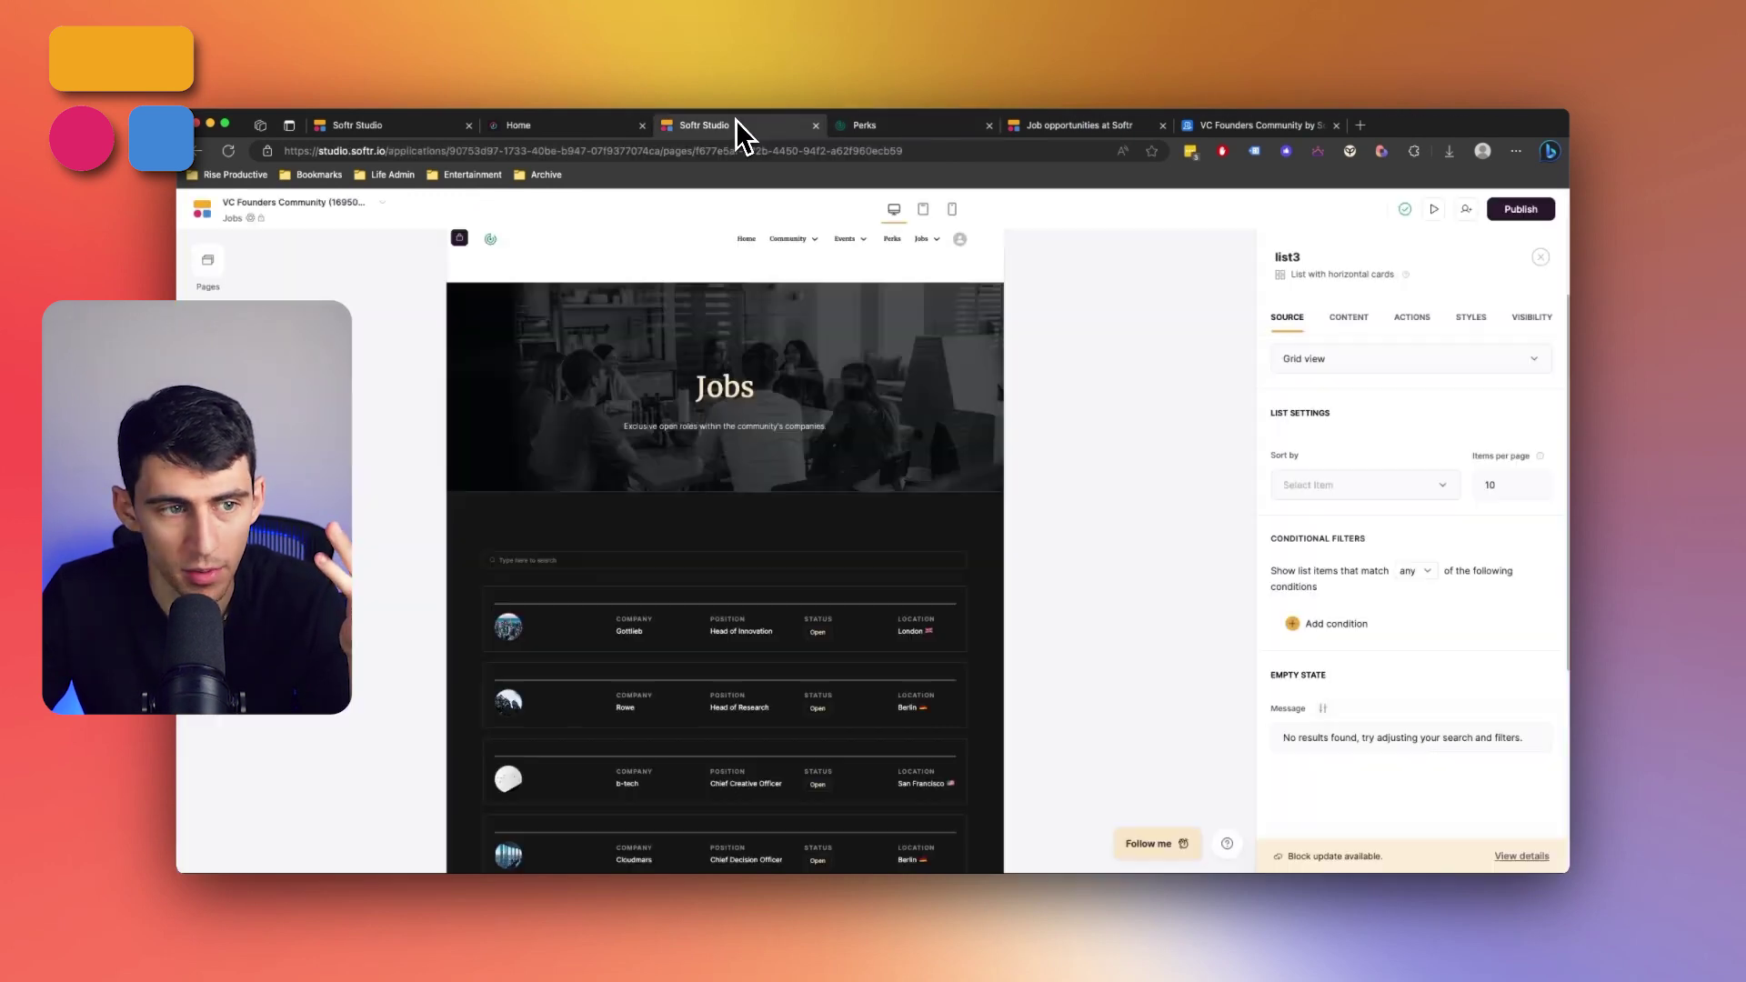
{"action": "left_click", "coordinate": [887, 127]}
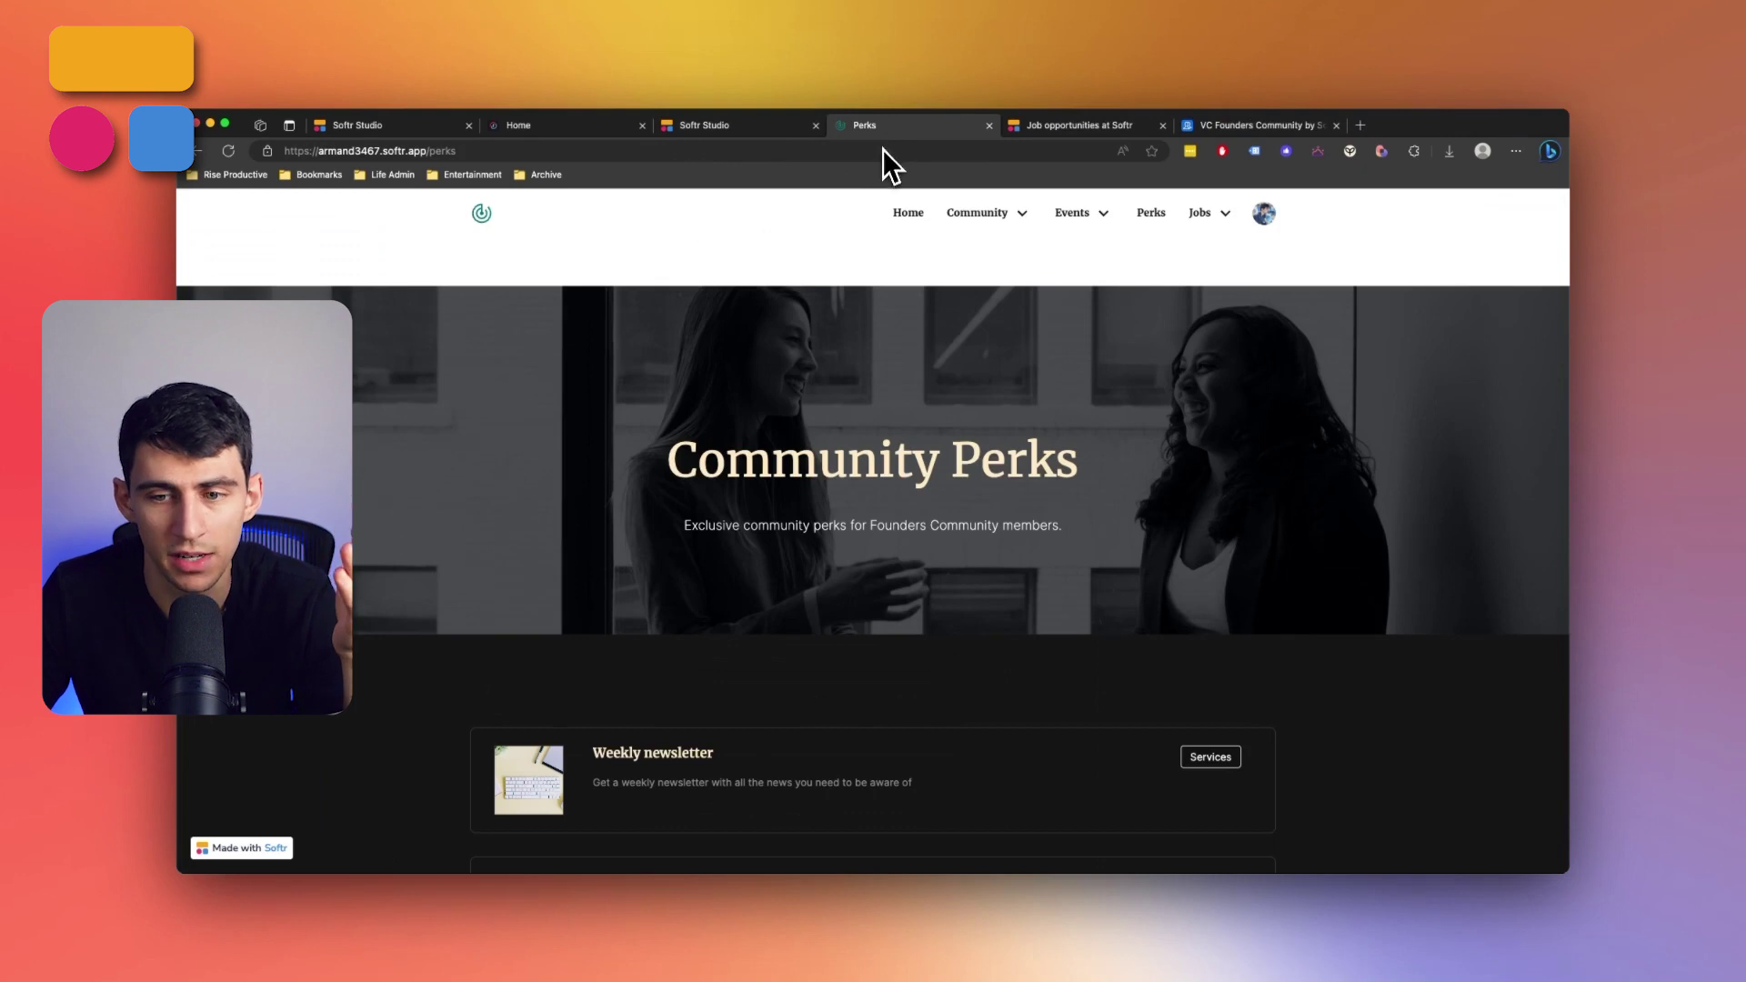
{"action": "scroll", "coordinate": [937, 373], "scroll_direction": "down", "scroll_amount": 10}
{"action": "scroll", "coordinate": [929, 523], "scroll_direction": "up", "scroll_amount": 10}
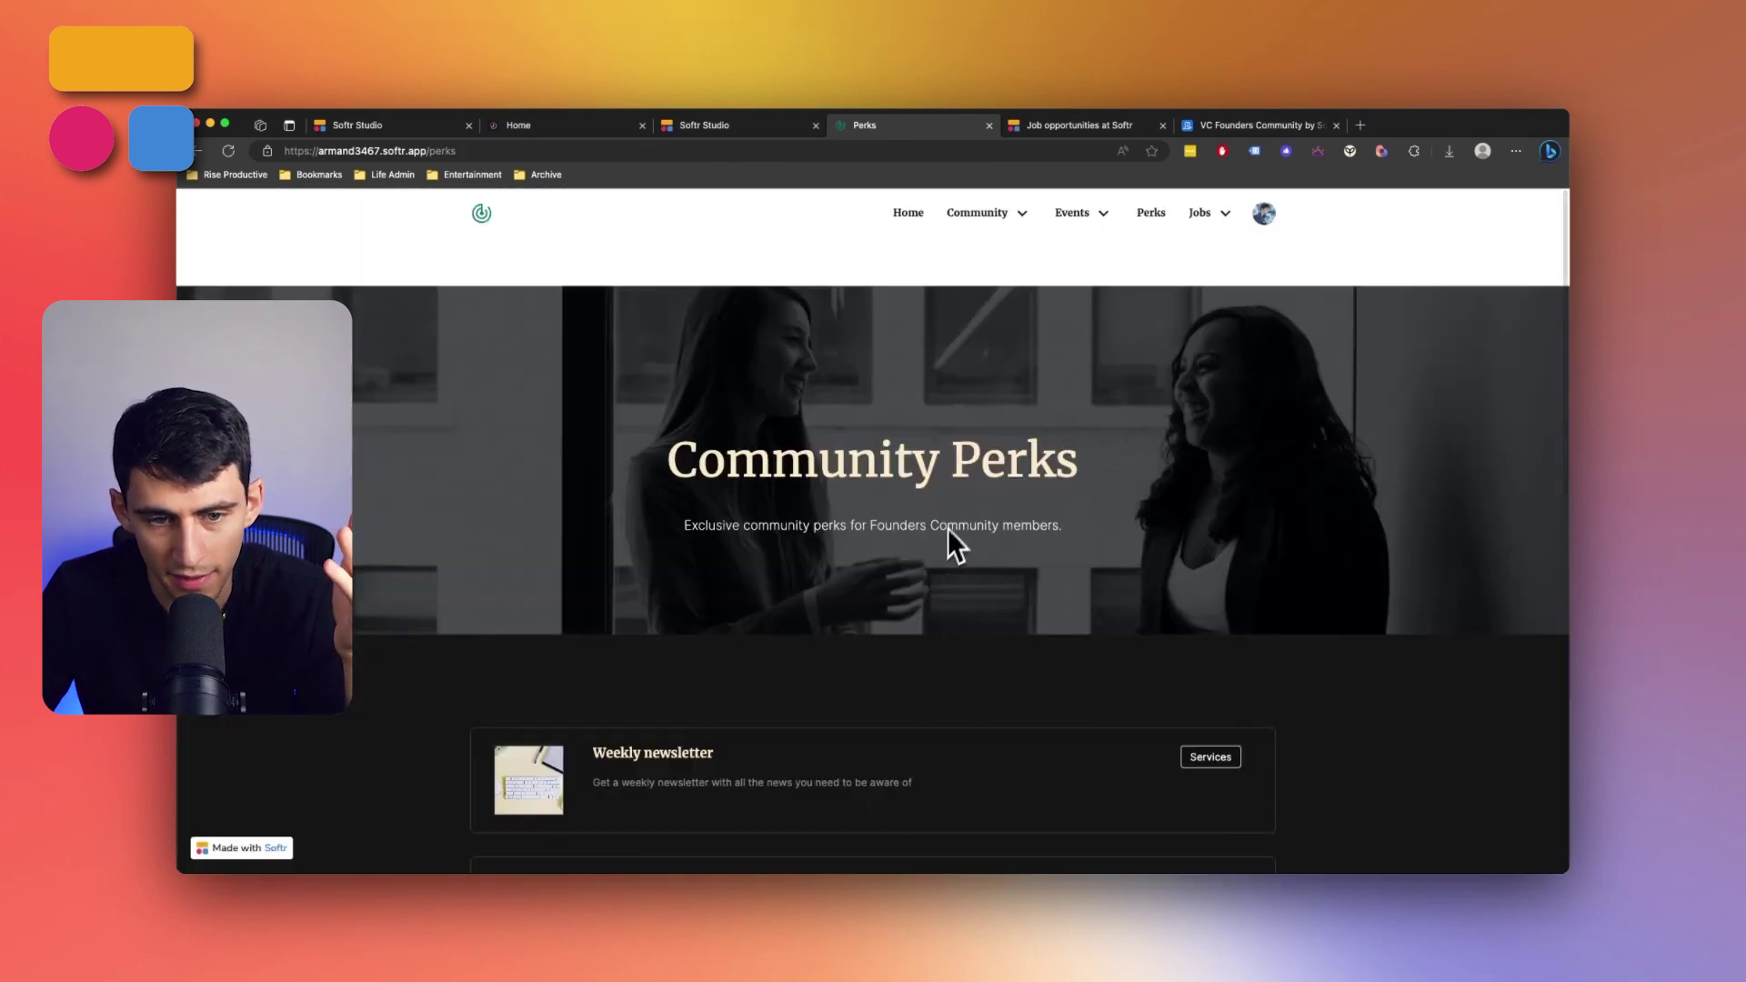
{"action": "left_click", "coordinate": [1007, 216]}
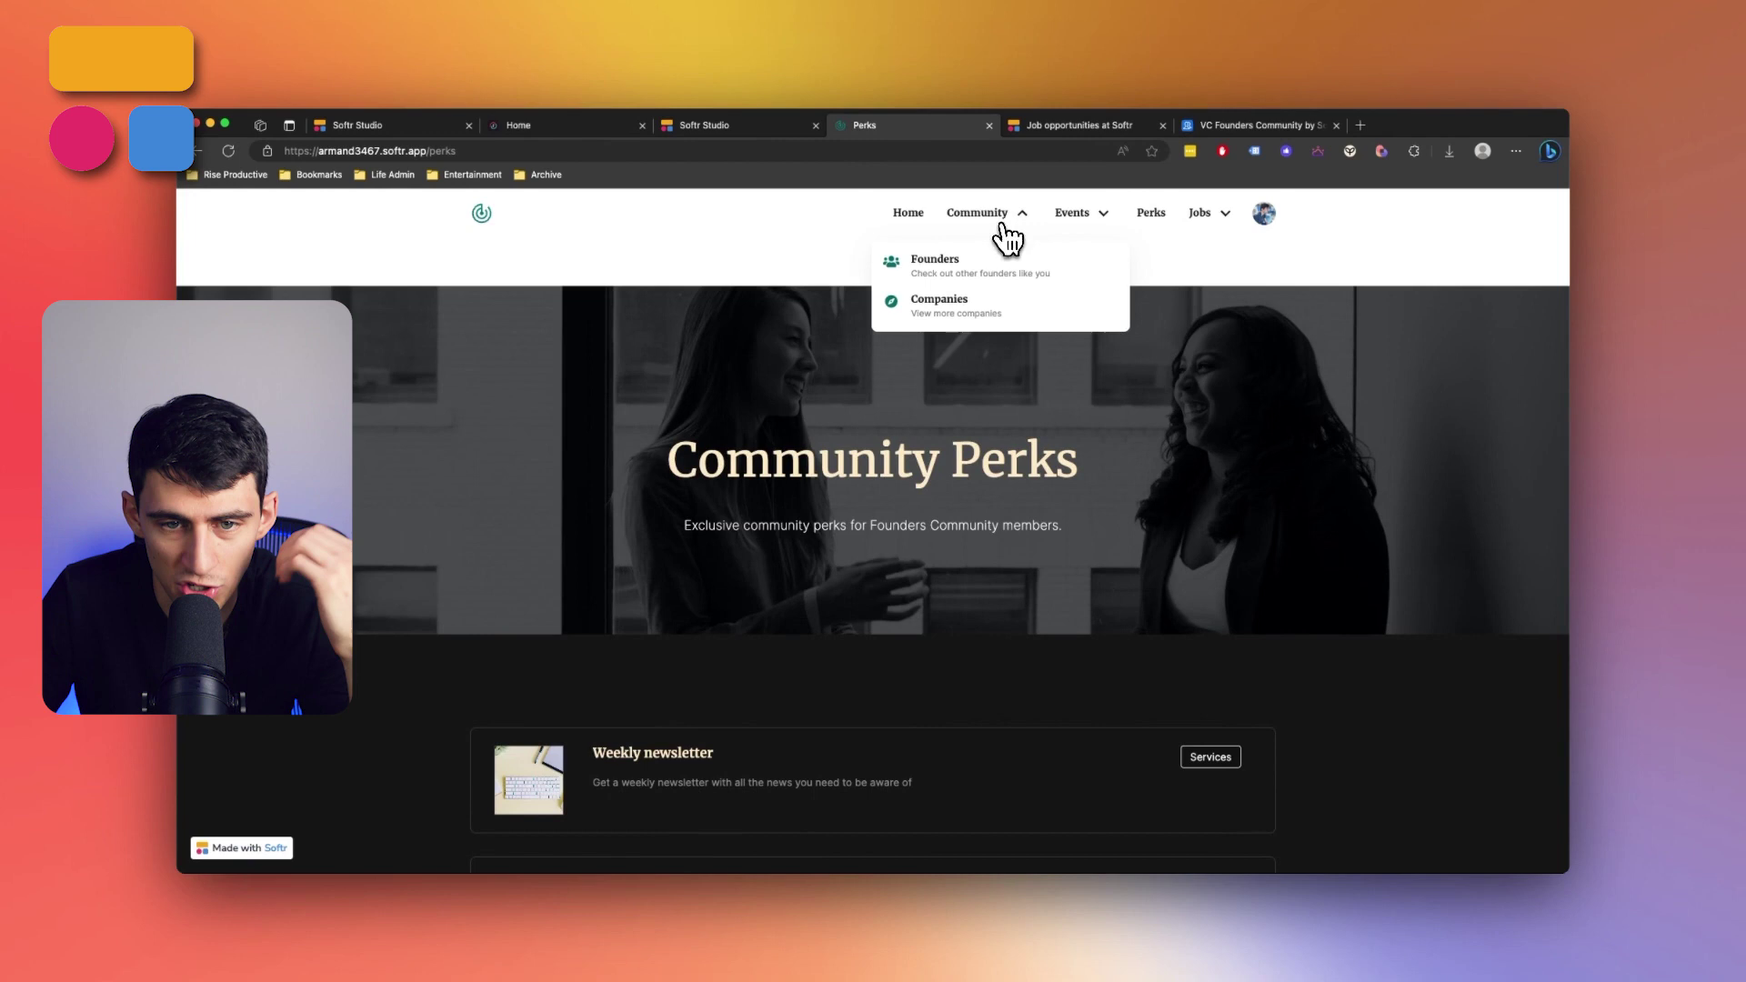